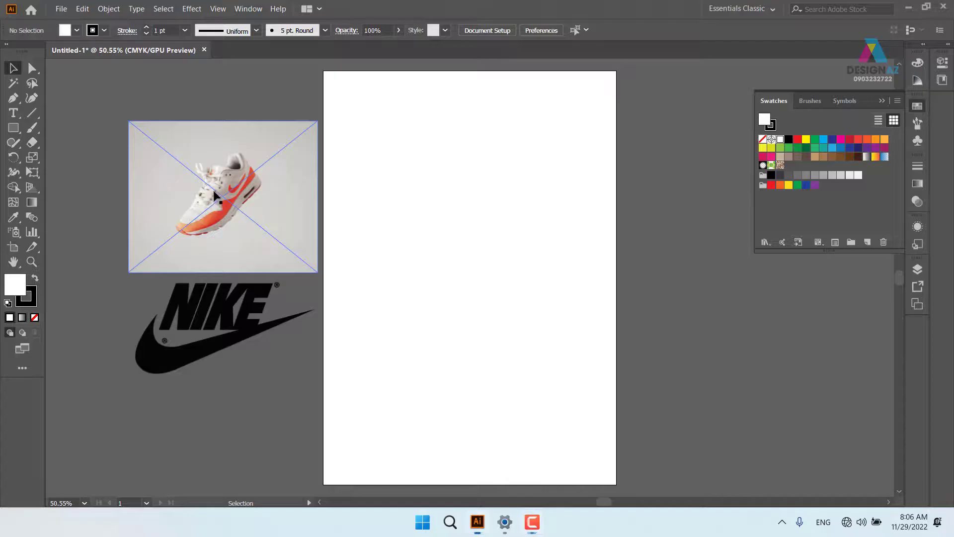
left_click(213, 341)
left_click(452, 204)
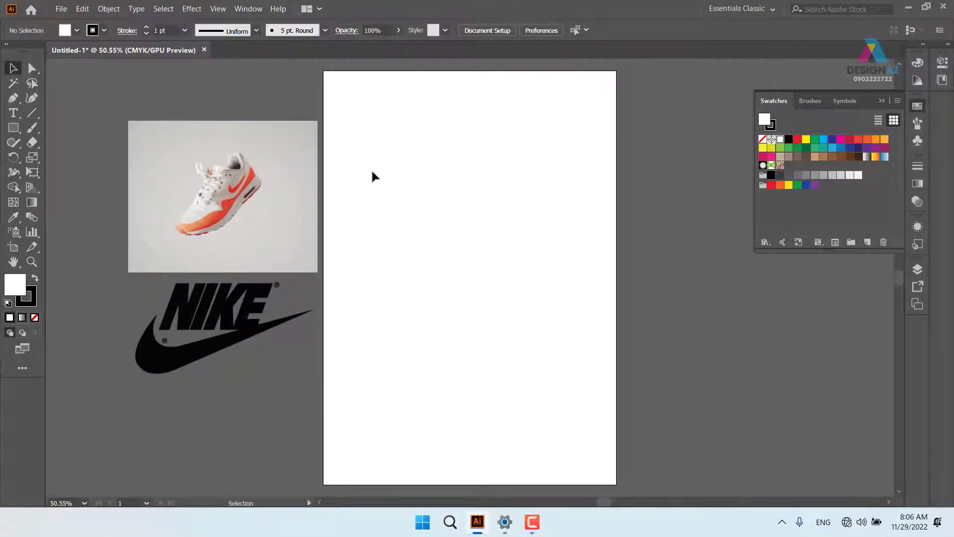
- Add a two-line point text on the artboard reading "nhận oder giày nike" and "chính hãng từ nhật bản"
key("t")
left_click(407, 151)
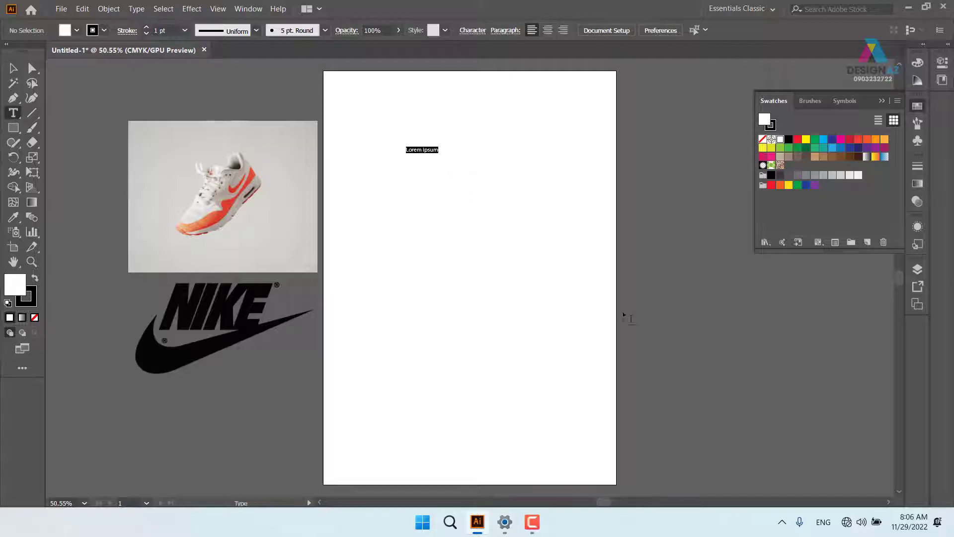
key("BackSpace")
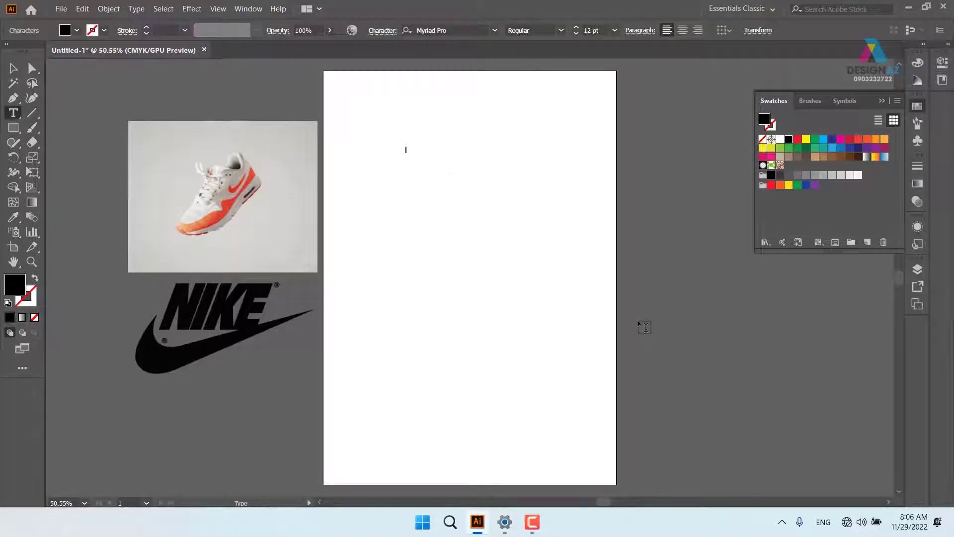
type("nhân")
type(" oder")
type(" gia")
type("yf")
type(" n")
type("ik")
type("chinhs han")
type("g")
type(" tu")
type(" nha")
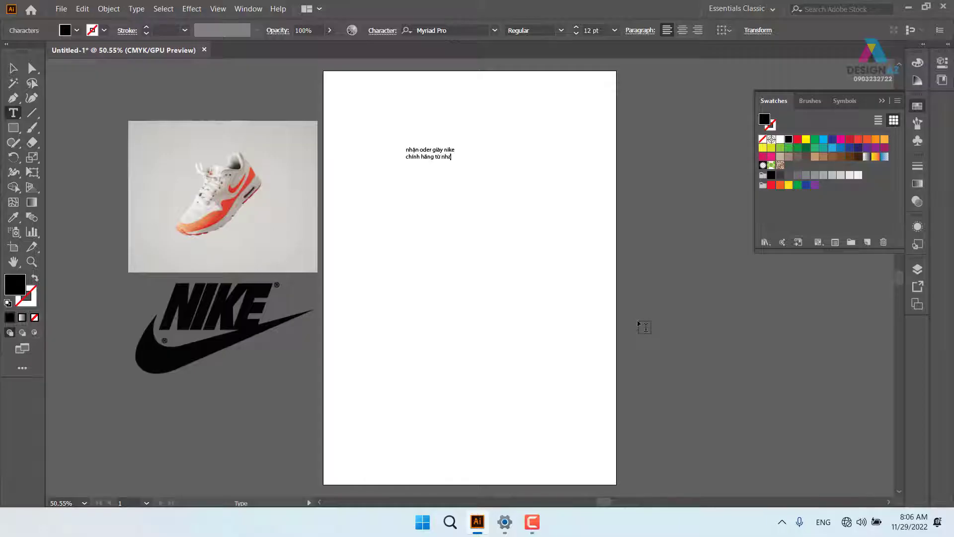
type("t")
type(" ban")
key("Escape")
left_click(539, 201)
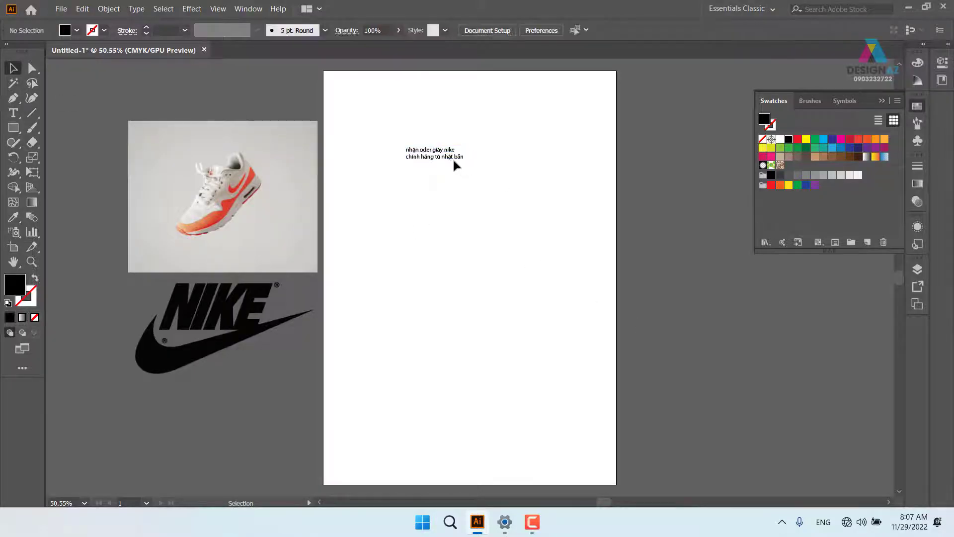
- Scale the two-line text up proportionally to about 72 pt and move it near the artboard's left edge
left_click(452, 158)
left_click_drag(464, 160, 730, 315)
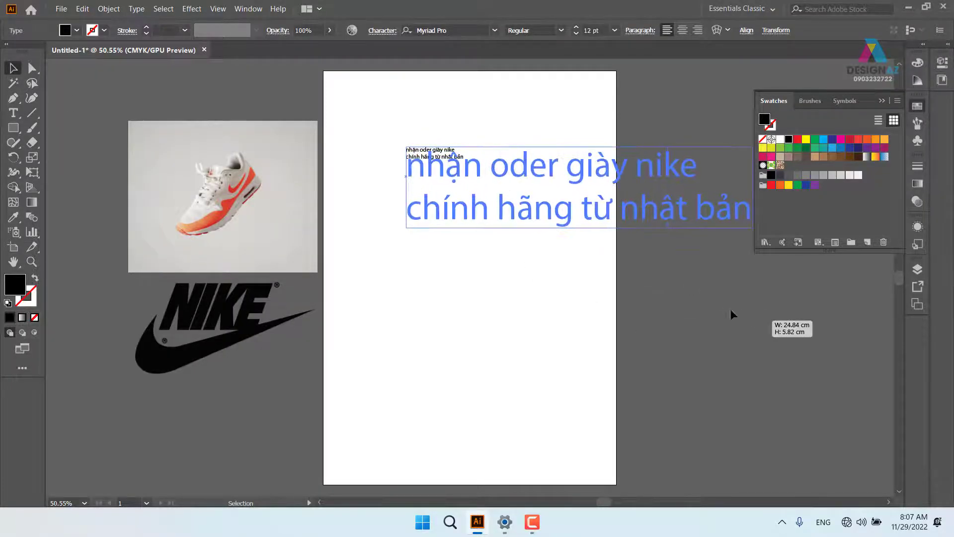
left_click_drag(564, 217, 492, 256)
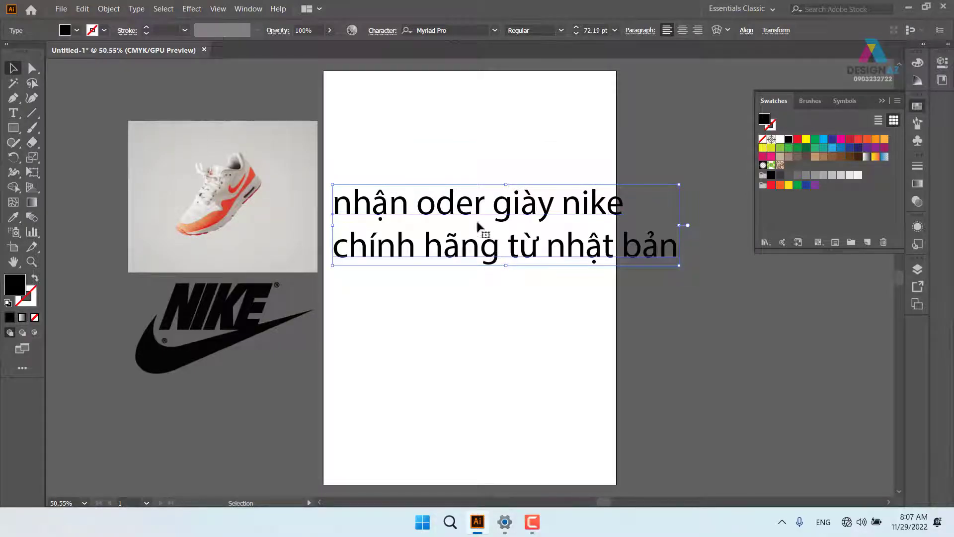
- Correct the word "oder" to "order" in the first text line and reselect the text object
type("tr")
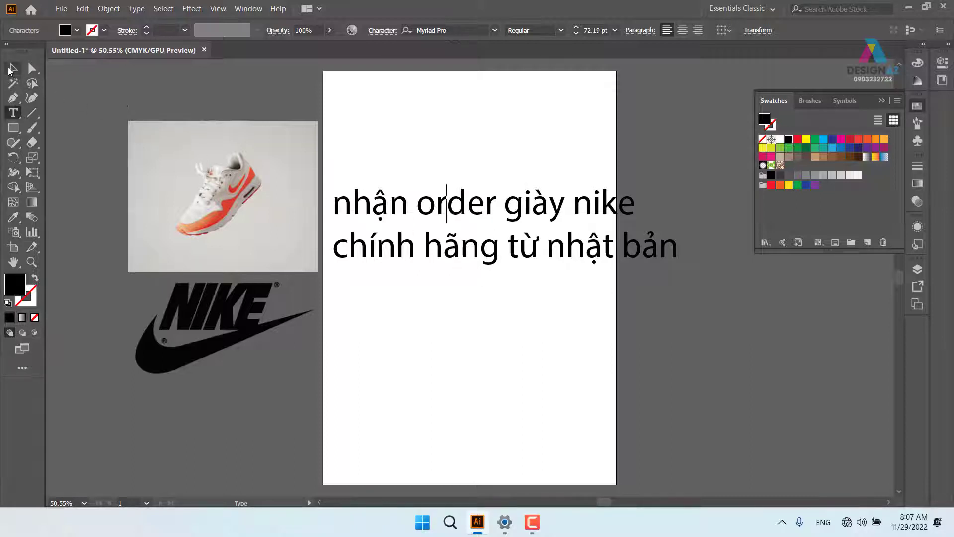
left_click(13, 68)
left_click(598, 148)
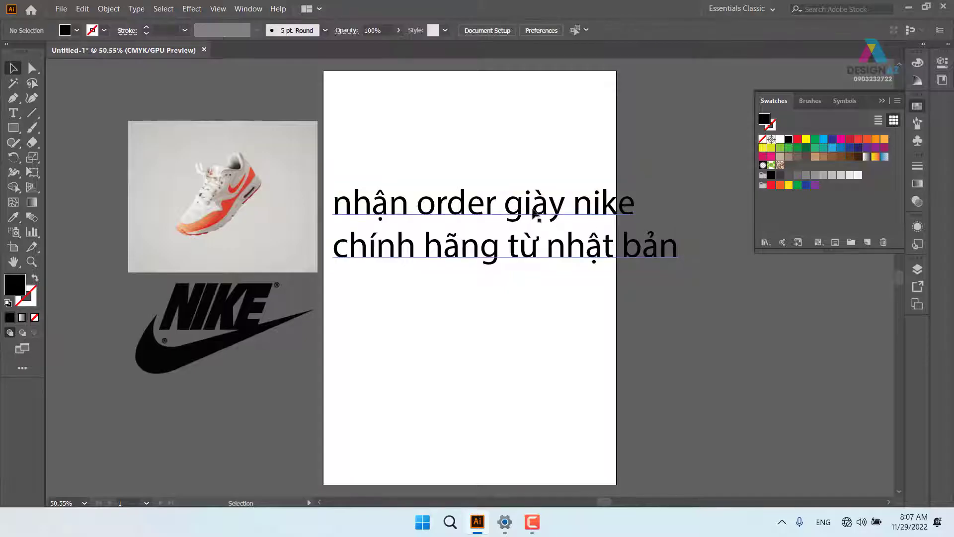
left_click(468, 249)
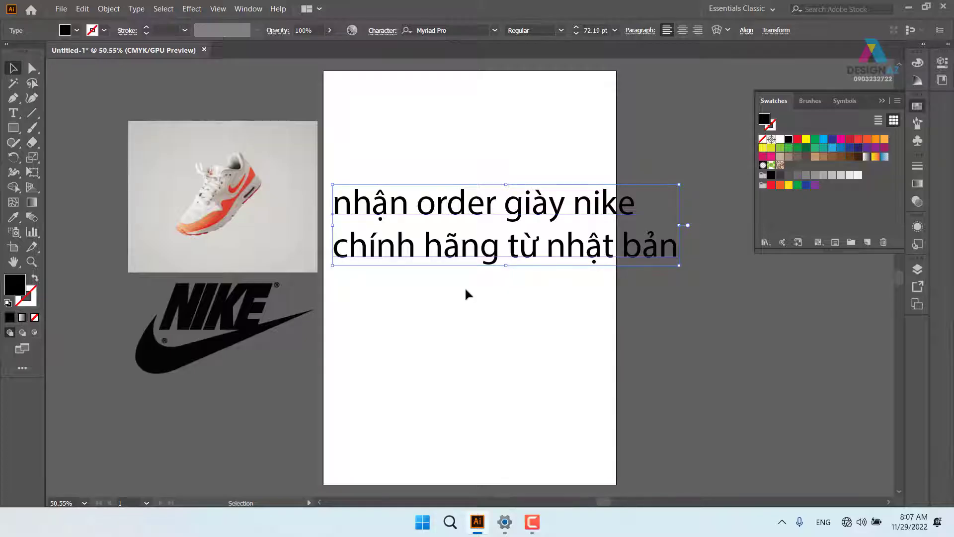
- Switch to File Explorer and open the race-sport-font folder in Downloads
key("super+e")
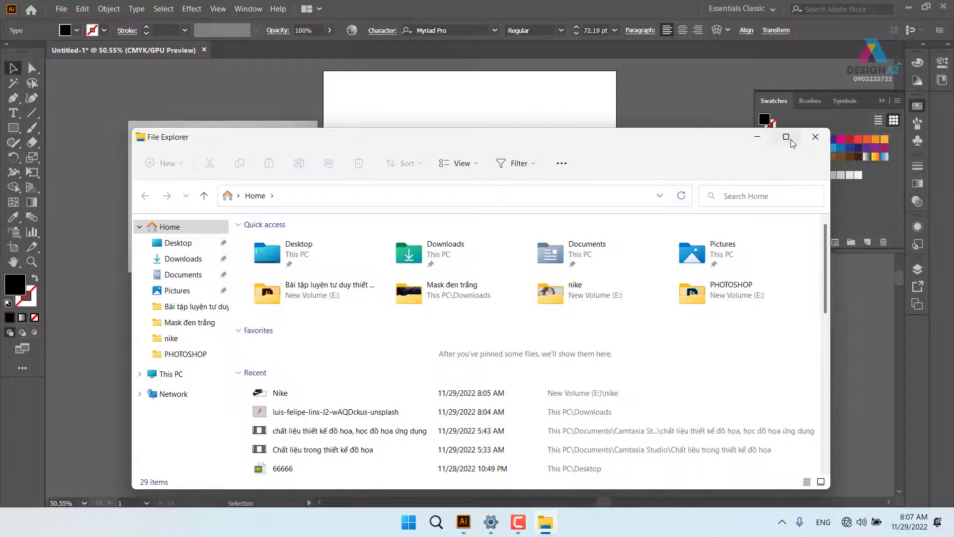
left_click(791, 140)
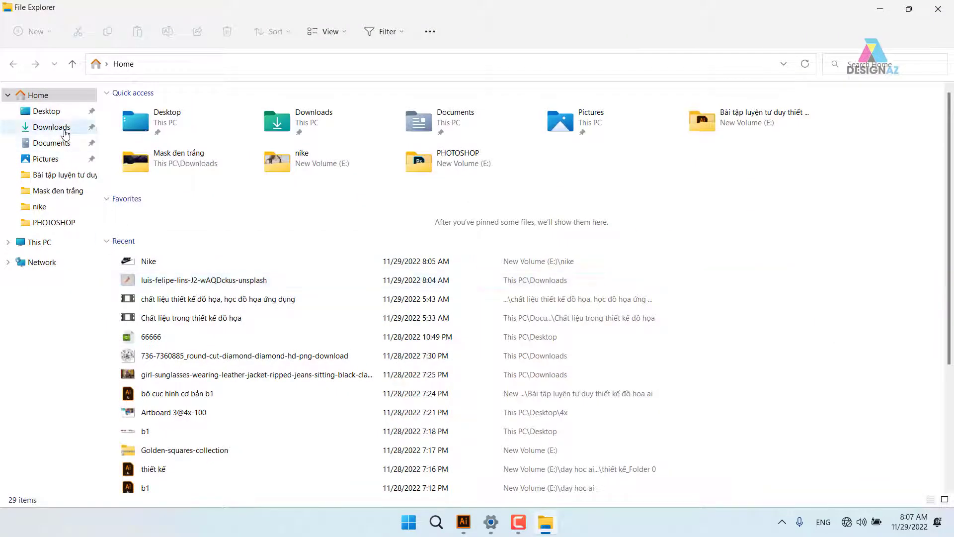
left_click(64, 130)
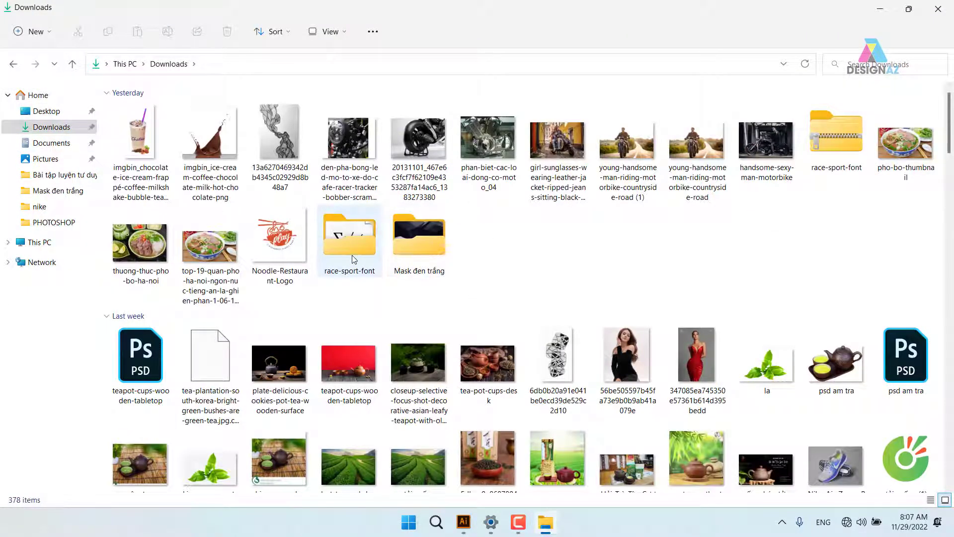
double_click(361, 235)
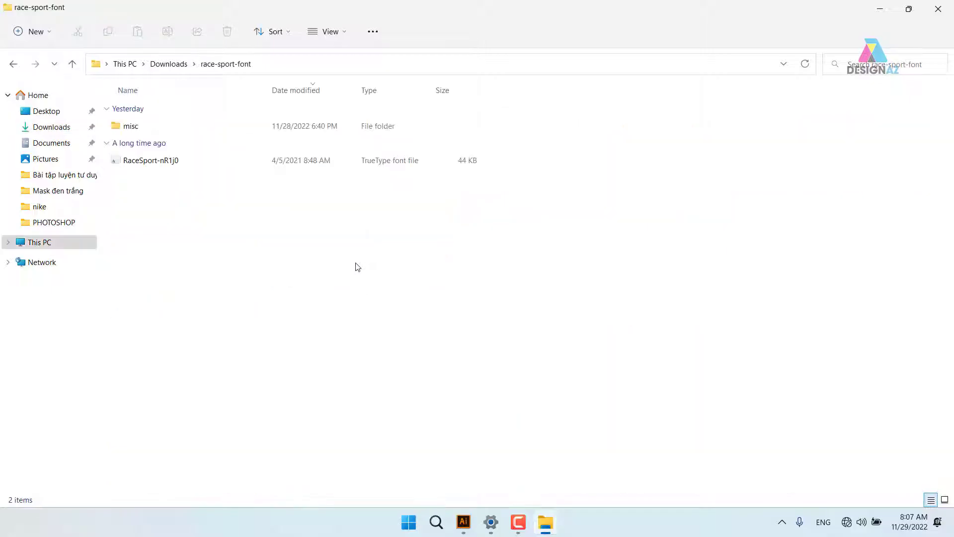
- Install the RaceSport-nR1j0 TrueType font file
left_click(149, 164)
left_click(152, 207)
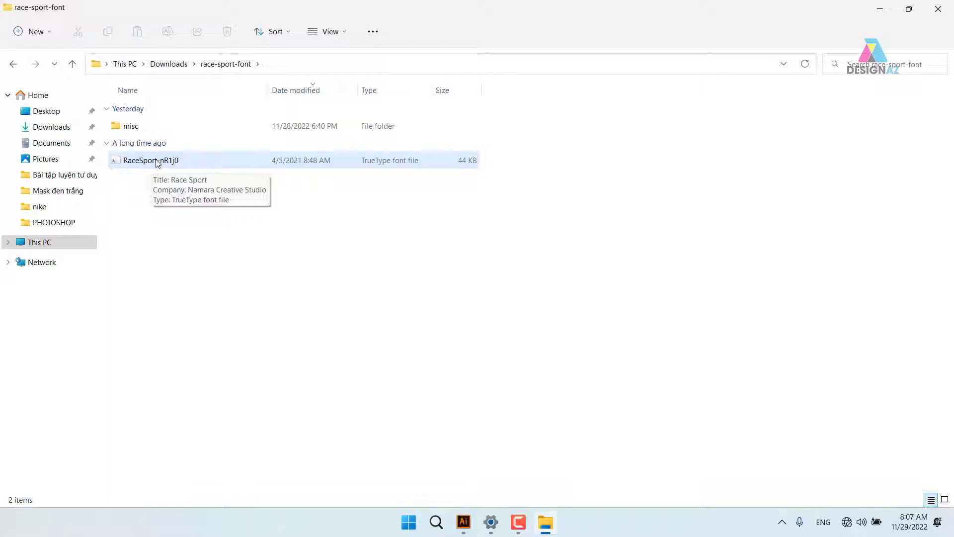
right_click(149, 165)
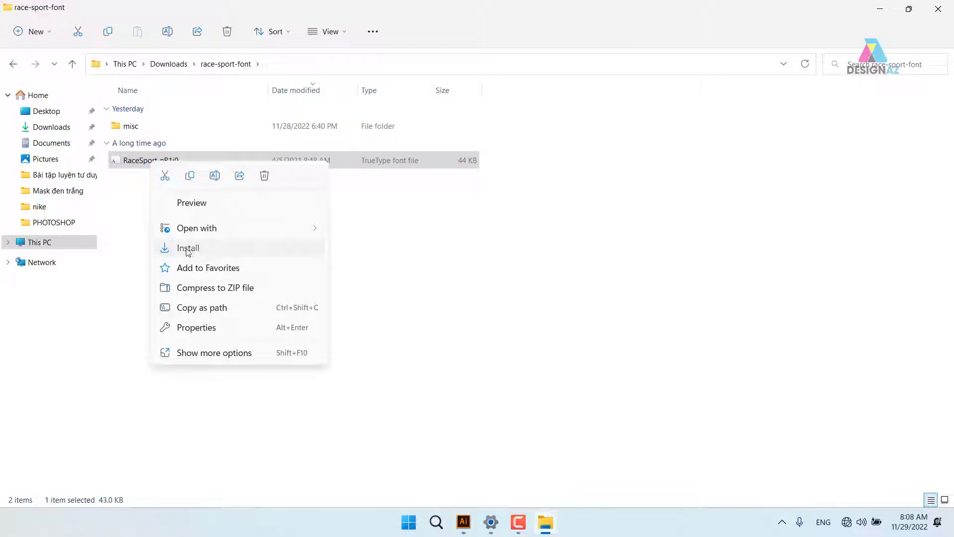
left_click(188, 248)
left_click(505, 270)
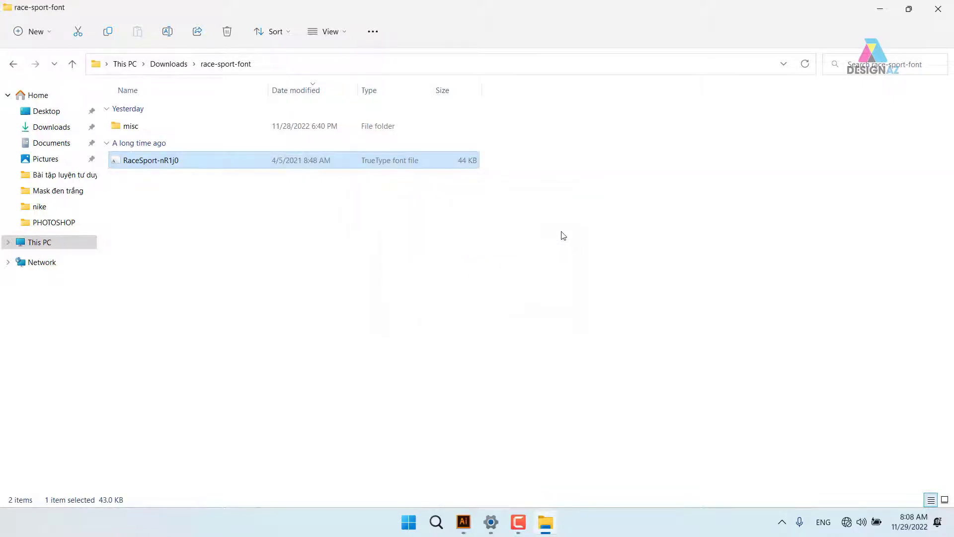
- Copy the font file's name, RaceSport-nR1j0, without renaming the file
left_click(155, 161)
key("ctrl+c")
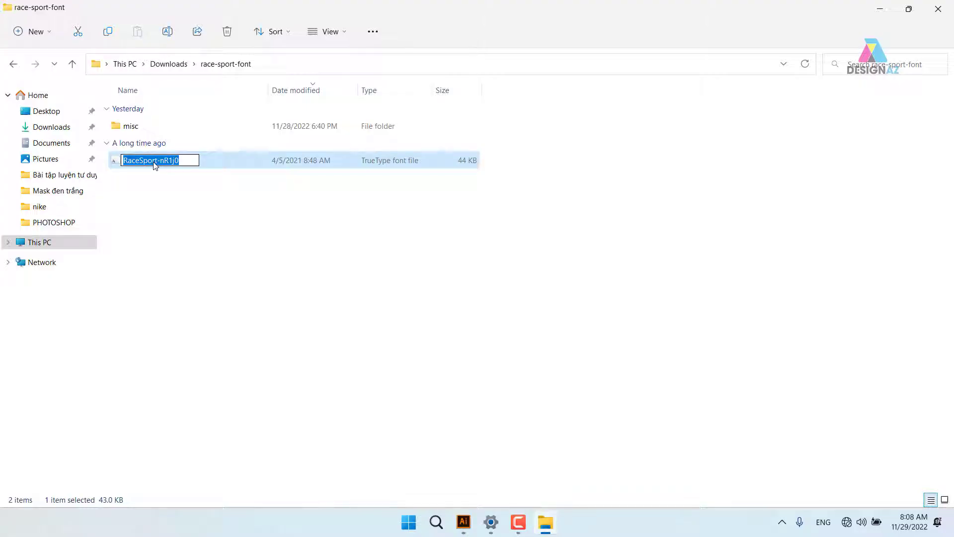
left_click(278, 251)
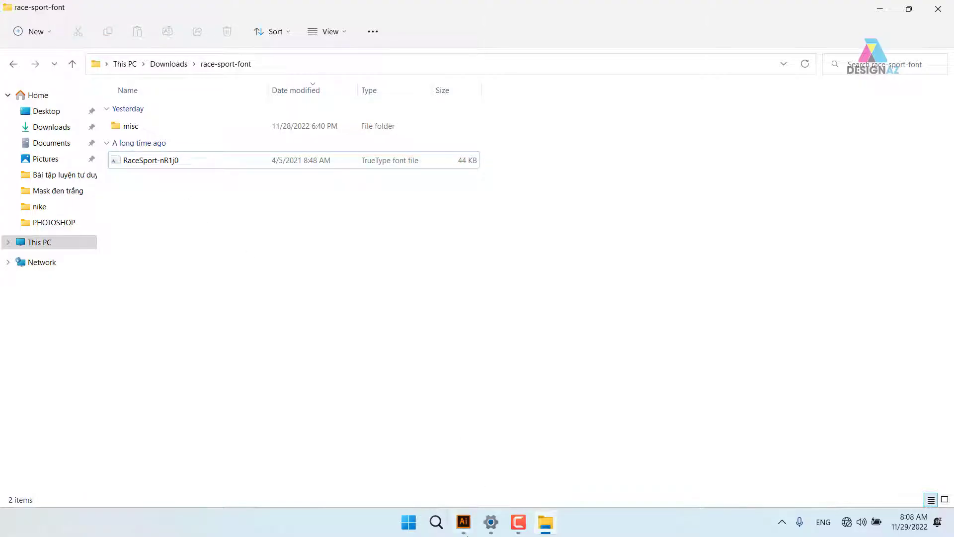
- Switch back to Illustrator, search the fonts for "Race" and apply Race Sport to the two-line text
left_click(464, 522)
left_click(567, 335)
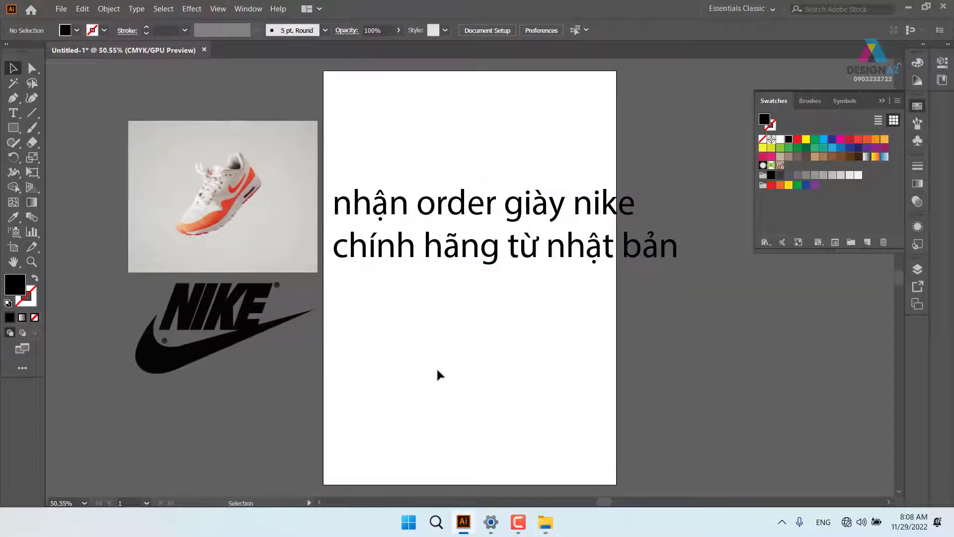
left_click(503, 256)
left_click(450, 31)
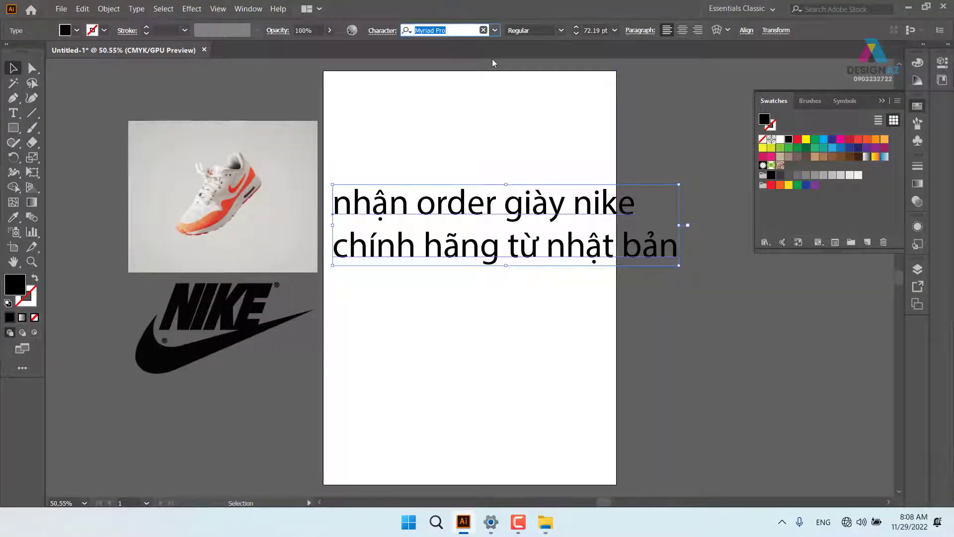
key("ctrl+v")
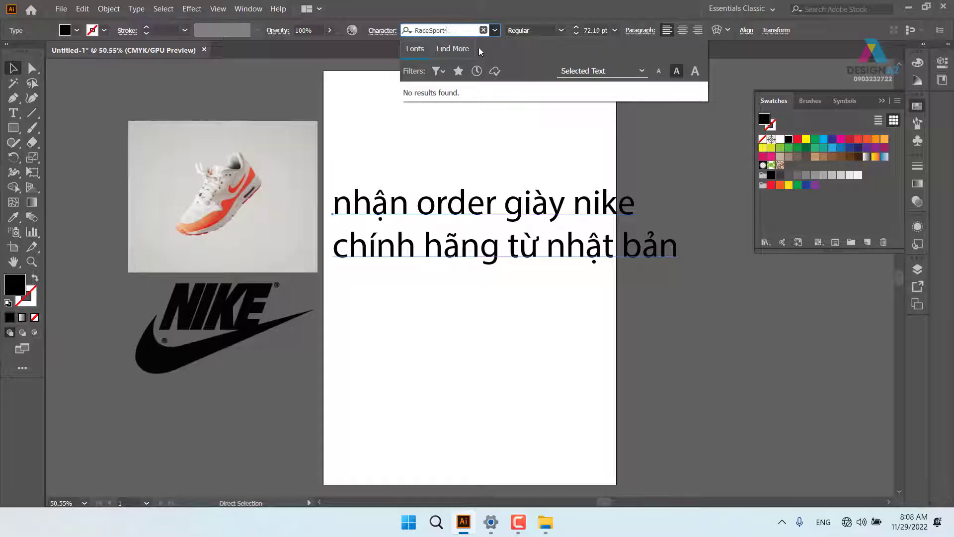
key("BackSpace")
key("BackSpace")
key("BackSpace")
key("BackSpace")
key("BackSpace")
key("BackSpace")
key("BackSpace")
key("BackSpace")
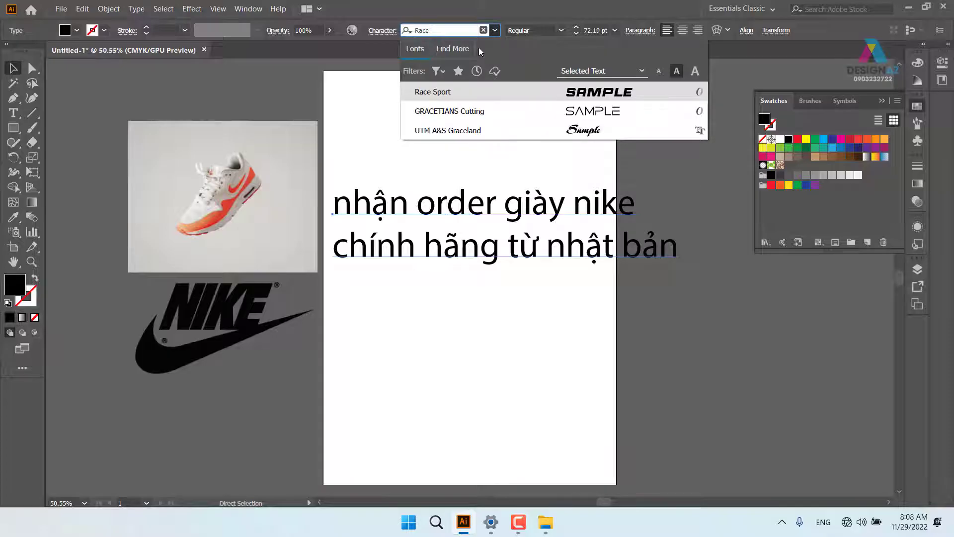
left_click(520, 91)
left_click(510, 112)
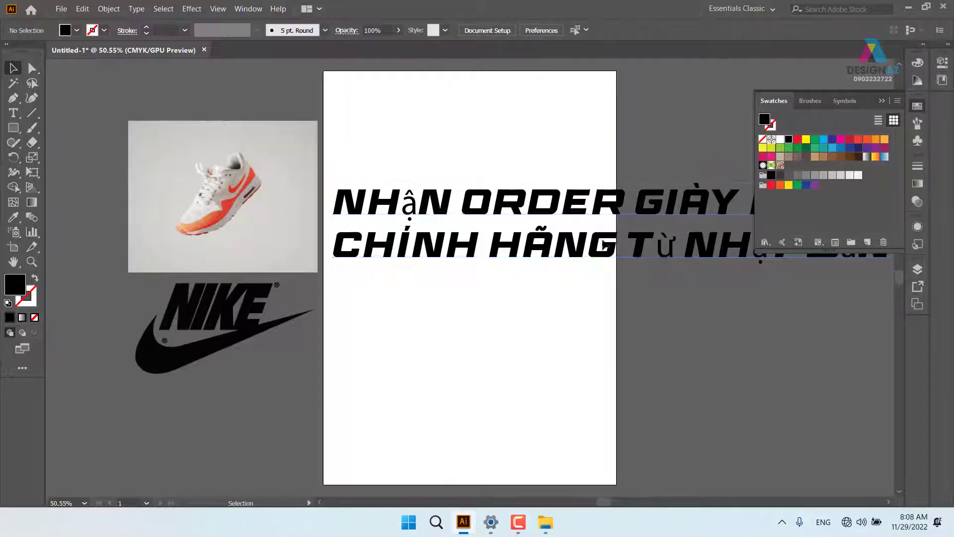
- Move the two-line text down to the lower half of the artboard, starting at its left edge, and deselect it
left_click_drag(602, 242, 511, 355)
left_click_drag(545, 326, 632, 314)
left_click(620, 245)
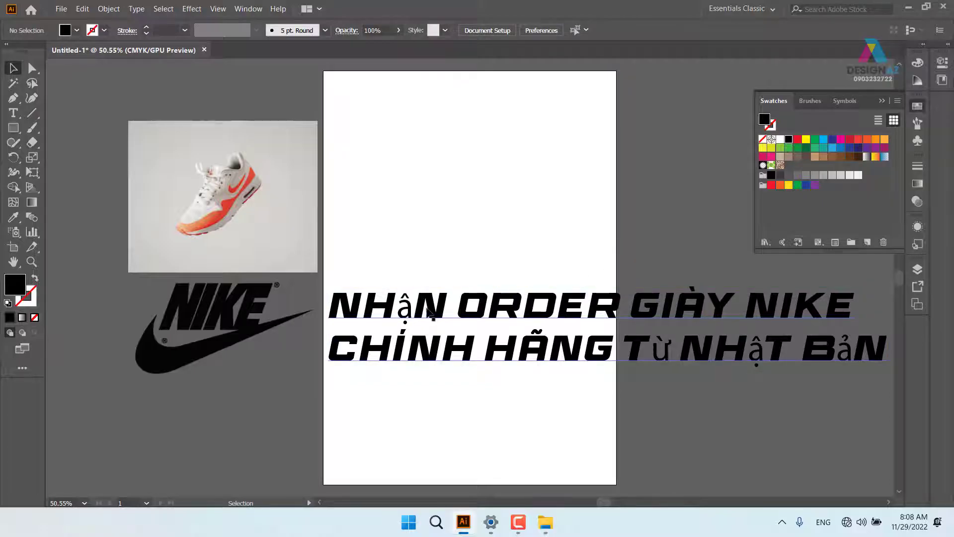
- Replace the accented letter in the first word so it reads "NHAN" entirely in Race Sport
double_click(402, 310)
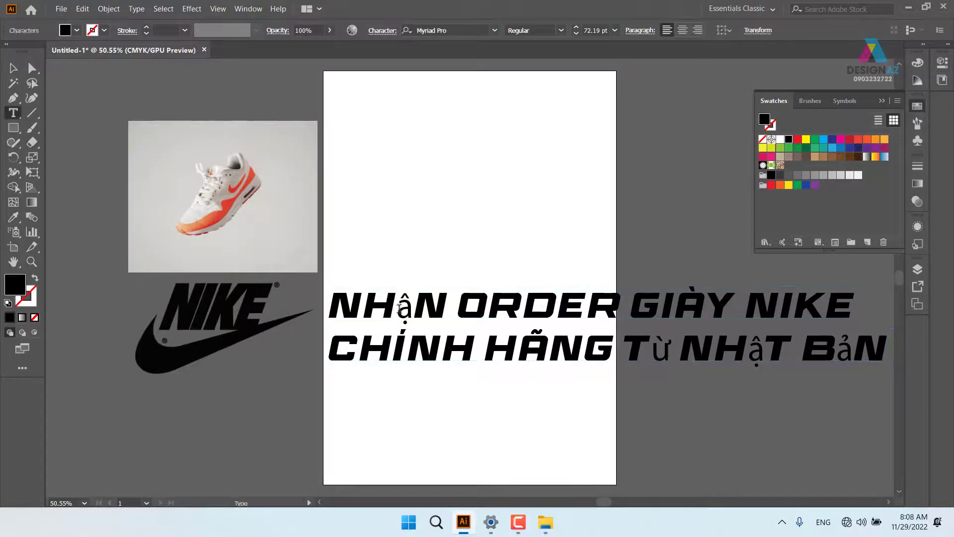
left_click_drag(401, 309, 420, 311)
key("BackSpace")
type("a")
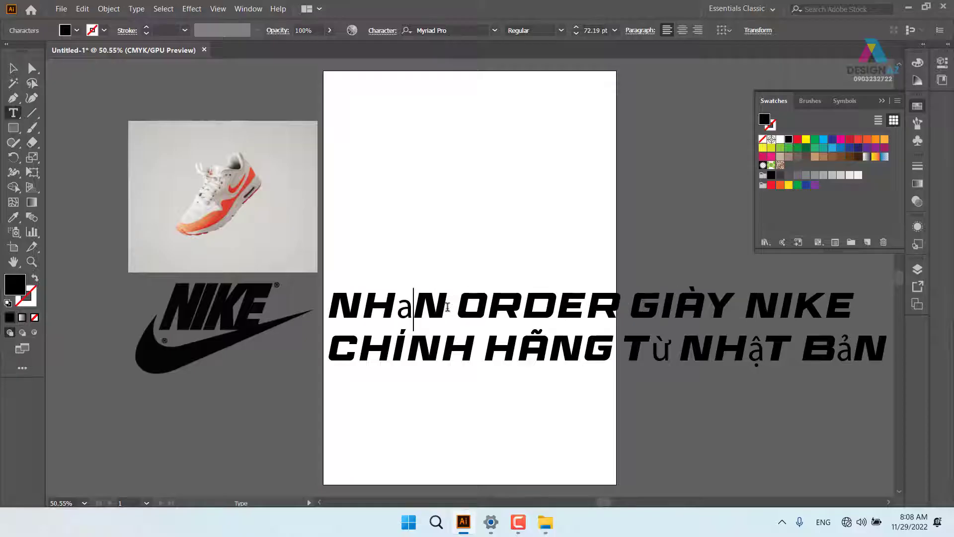
key("BackSpace")
key("BackSpace")
type("HA")
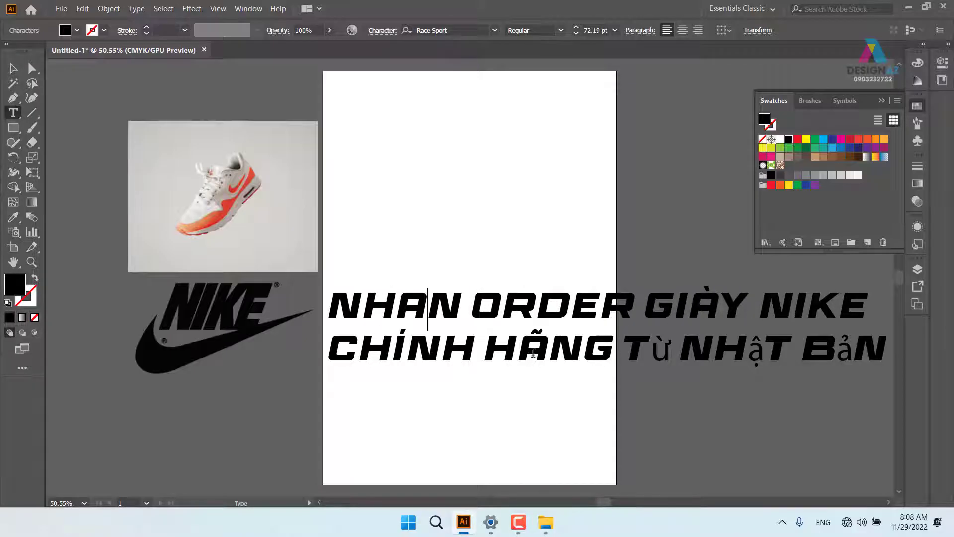
- Retype the word "Từ" in the second line as "TU" in Race Sport
left_click_drag(653, 351, 671, 349)
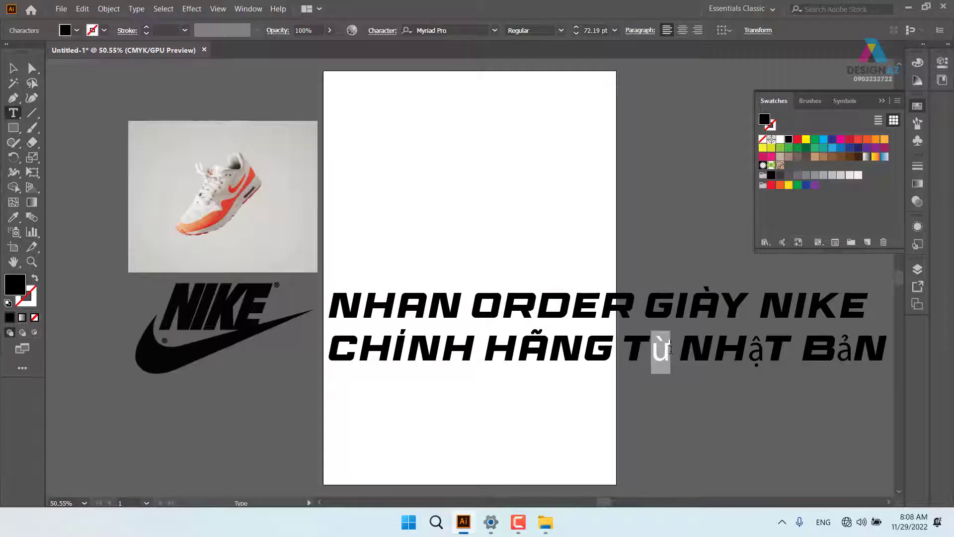
key("BackSpace")
key("BackSpace")
type("T")
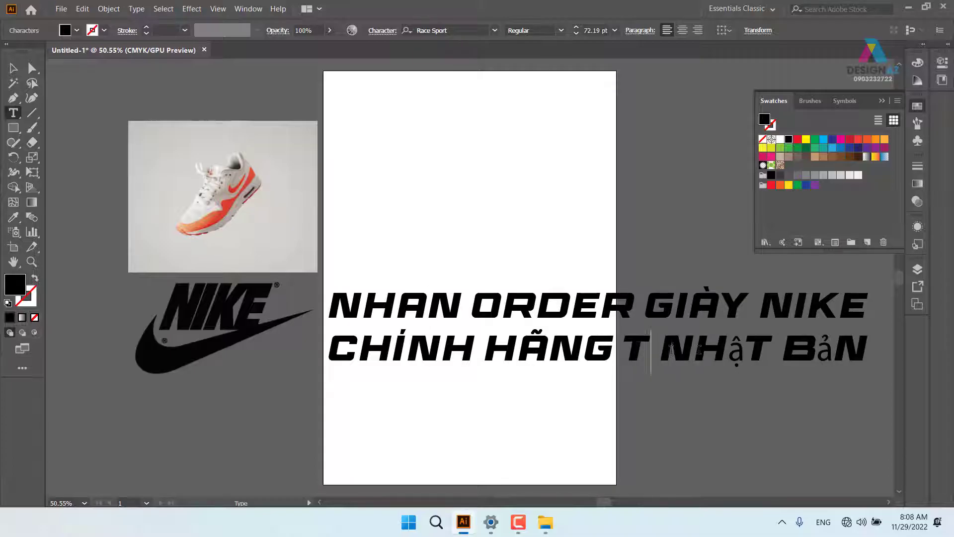
type("U")
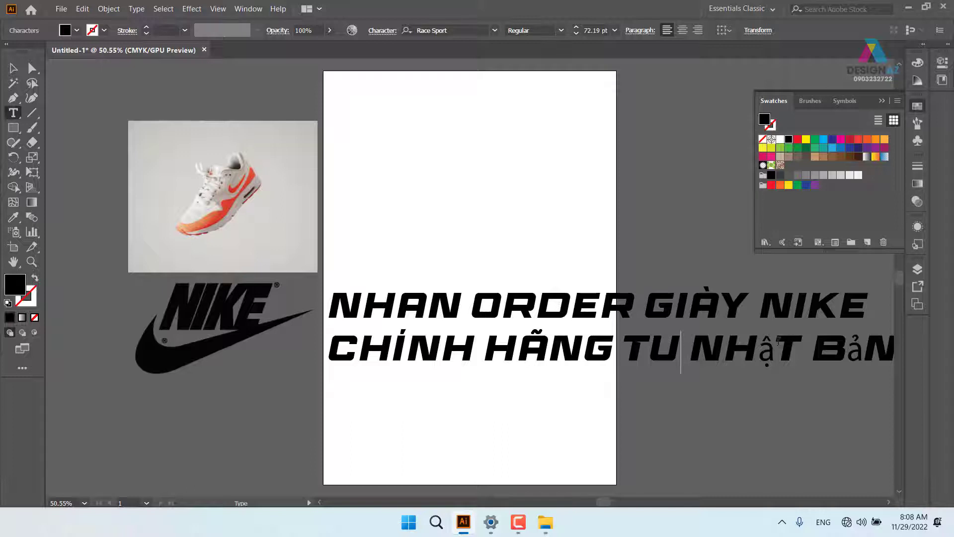
- Replace the accented letter in "NHậT" so the word reads "NHAT" in Race Sport
left_click_drag(758, 349, 776, 349)
key("BackSpace")
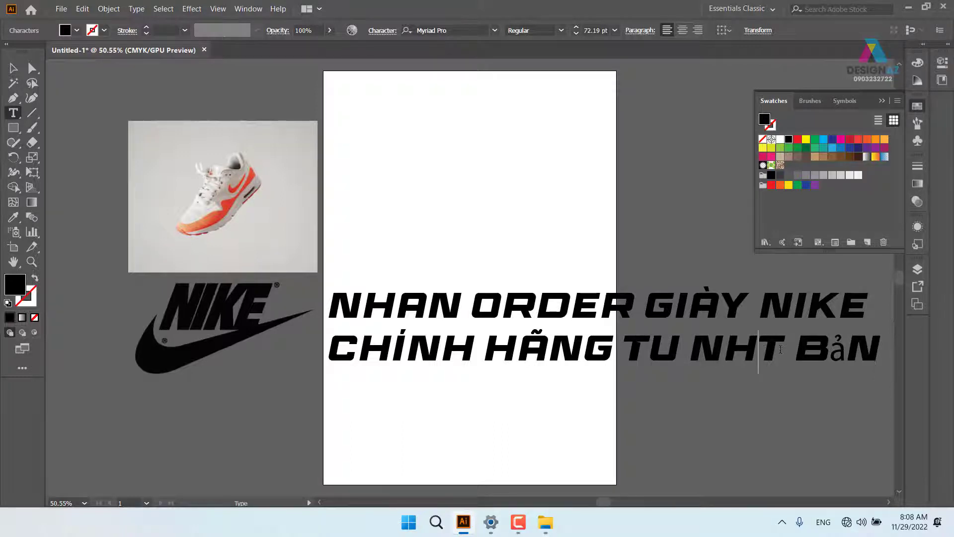
type("a")
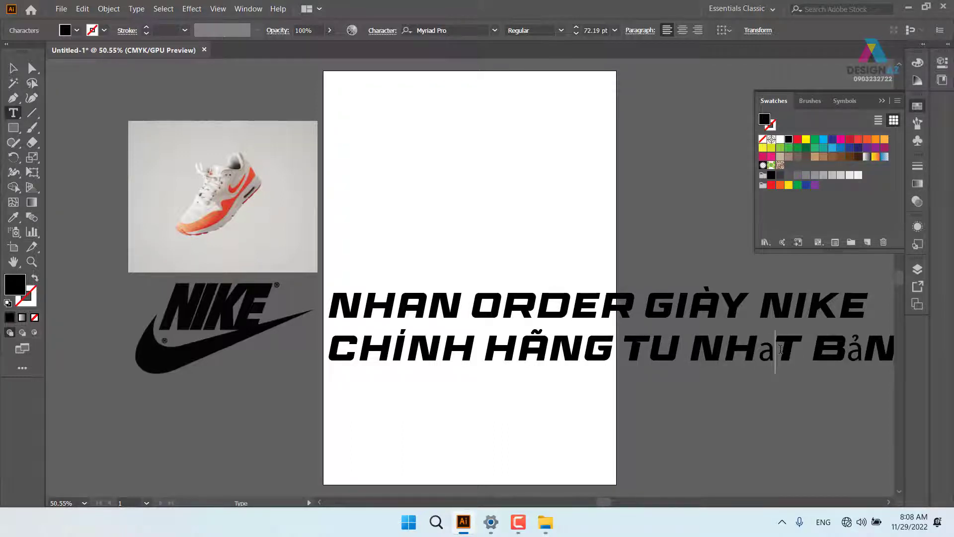
key("BackSpace")
key("BackSpace")
type("HA")
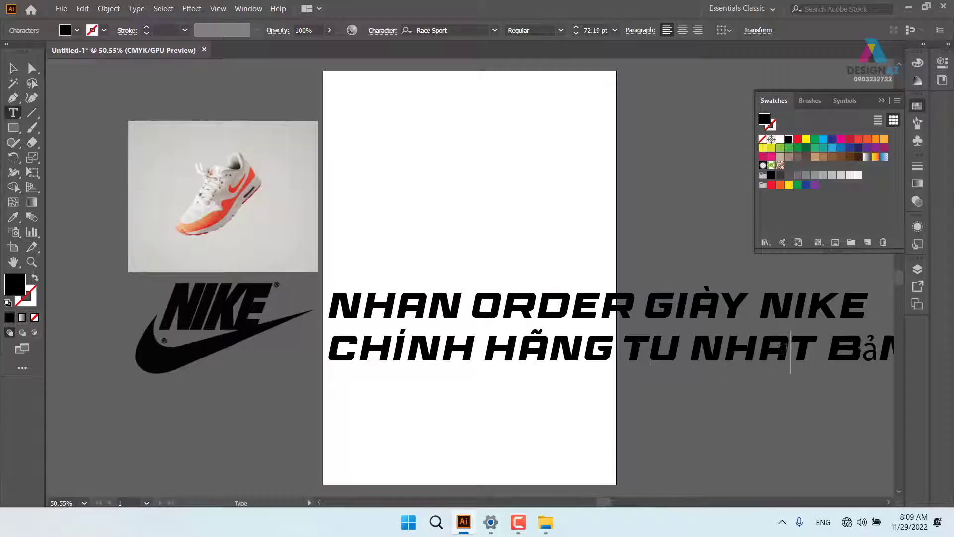
- Replace the accented letter in the headline's last word so it reads "BAN" in Race Sport, and deselect the text
left_click_drag(865, 344, 876, 344)
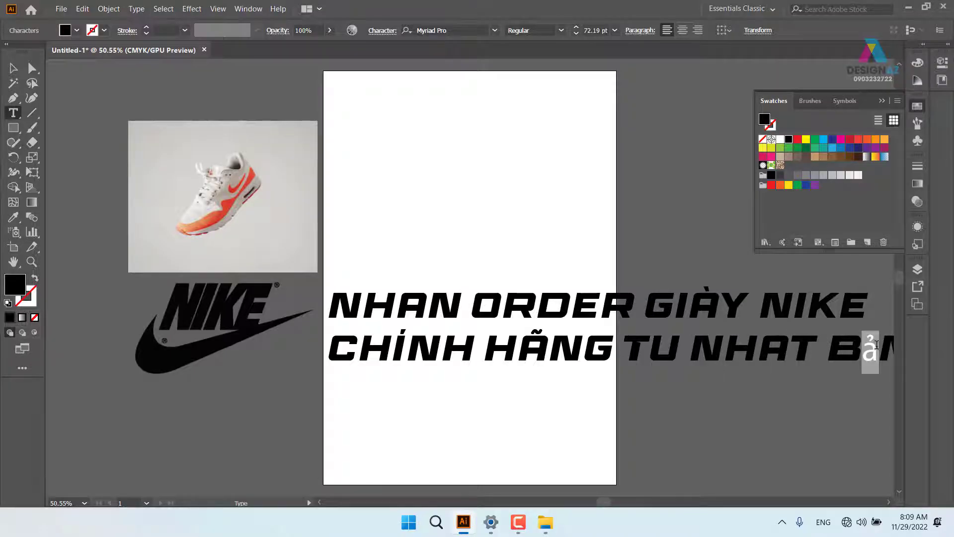
key("BackSpace")
key("BackSpace")
type("B")
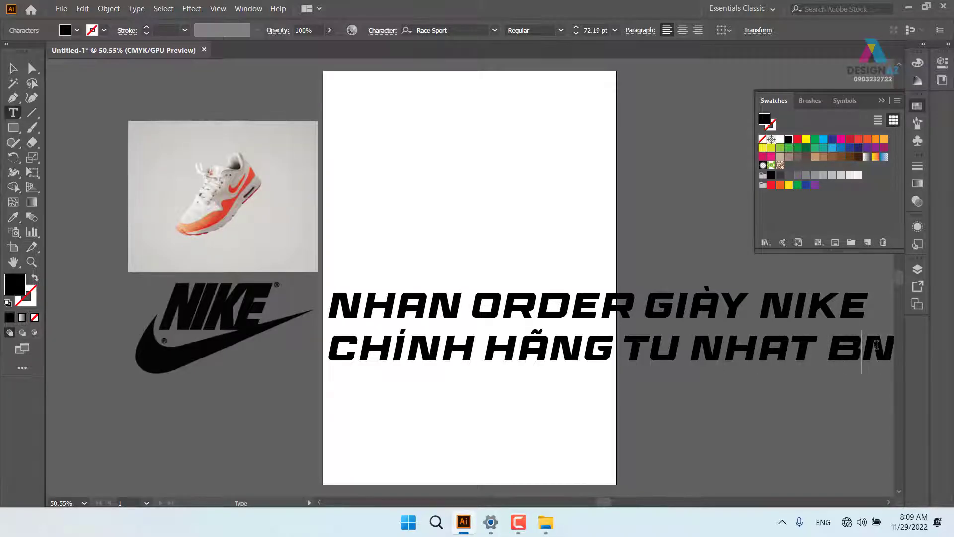
type("A")
left_click(14, 72)
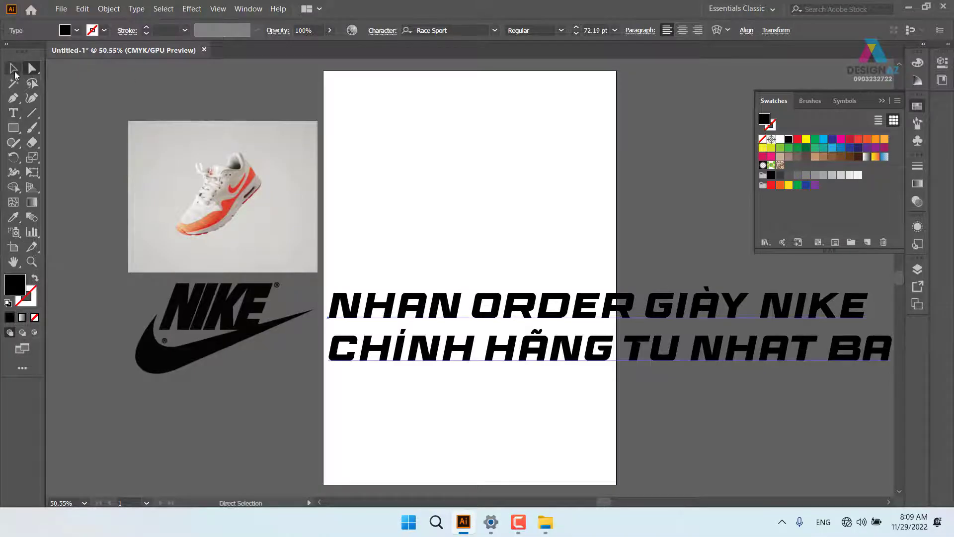
left_click(442, 185)
- Move the two-line headline off the artboard into the empty canvas area beside its right edge and deselect it
left_click_drag(690, 329, 428, 256)
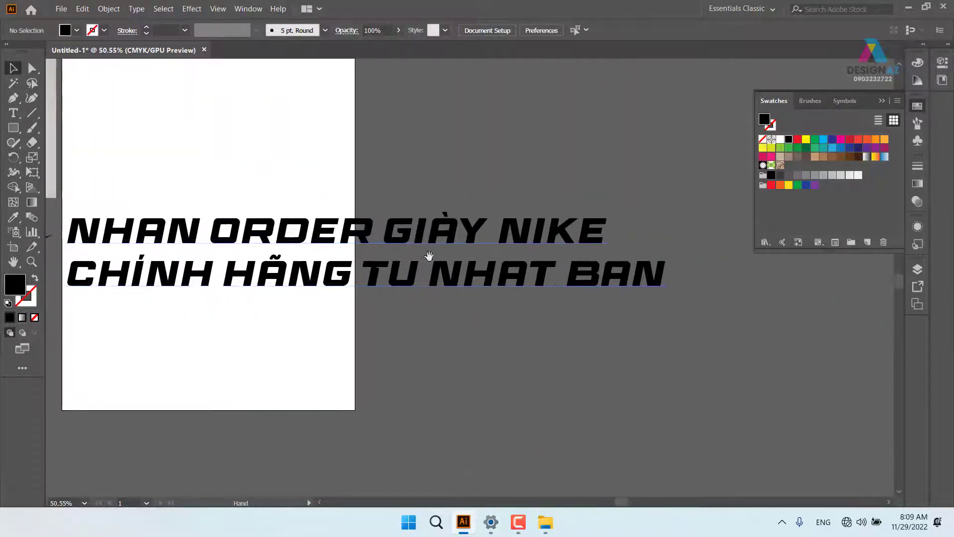
mouse_move(279, 273)
left_mouse_down()
mouse_move(349, 319)
mouse_move(462, 233)
mouse_move(522, 281)
mouse_move(276, 257)
left_mouse_up()
left_click_drag(231, 228, 325, 226)
left_click(319, 160)
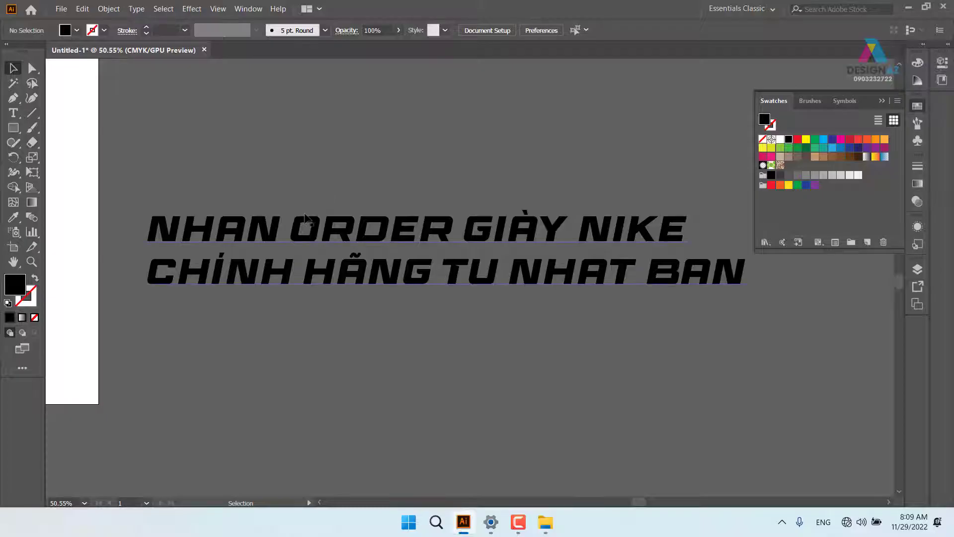
- Select the headline and open the Glyphs panel for Race Sport, placing it above the text and making it taller
left_click(373, 241)
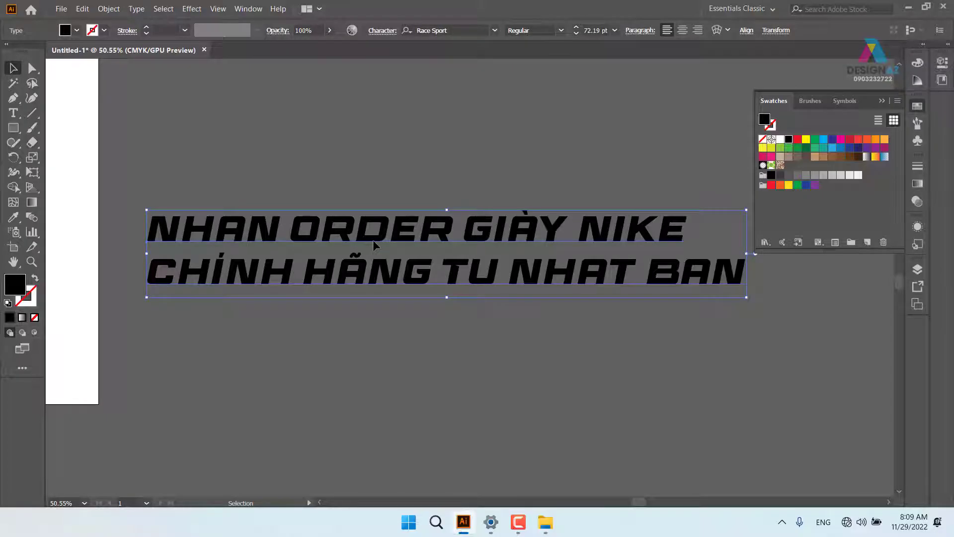
left_click(302, 170)
left_click(239, 241)
left_click(137, 10)
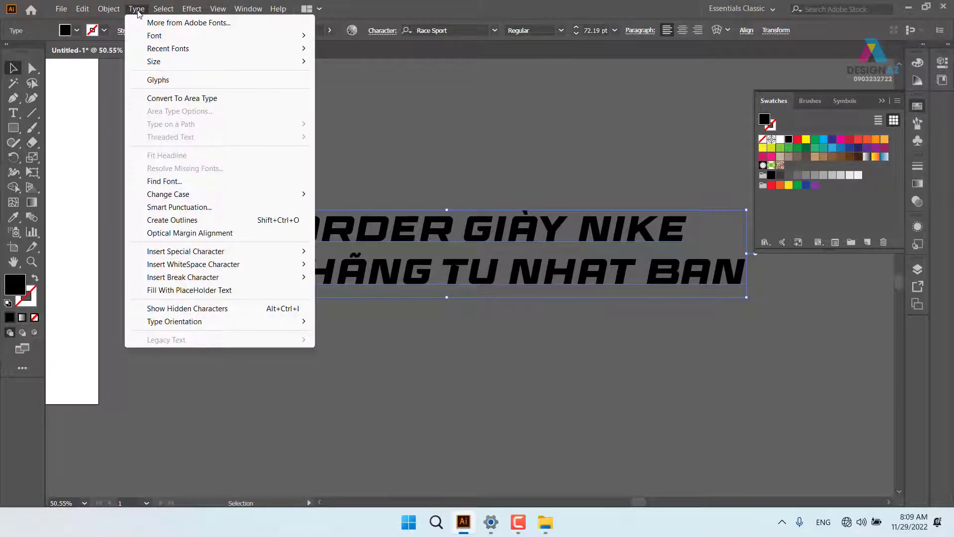
left_click(138, 12)
left_click(163, 9)
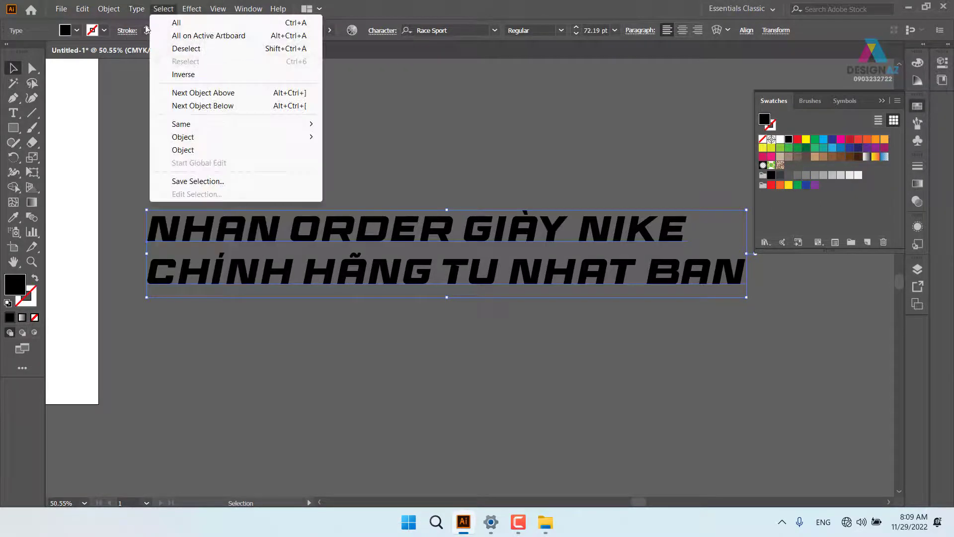
mouse_move(137, 8)
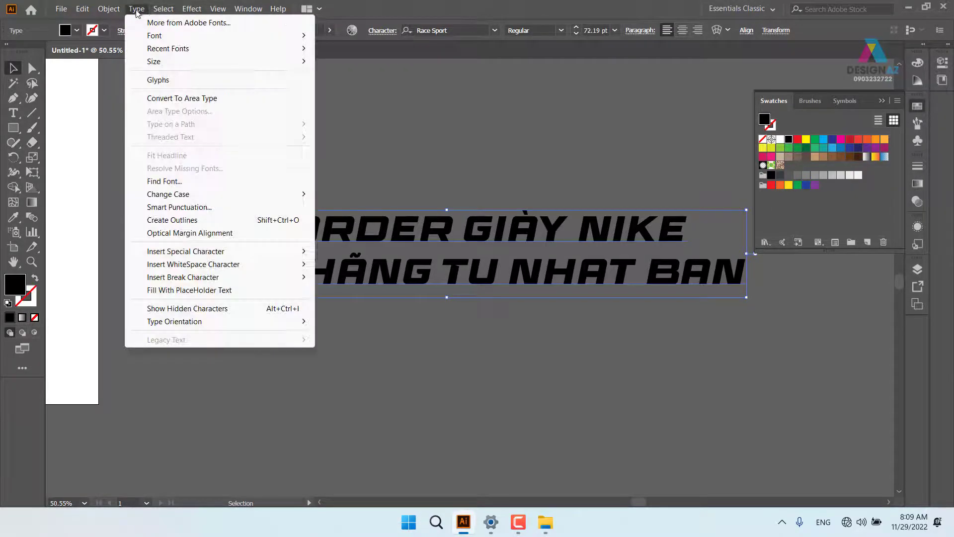
left_click(159, 81)
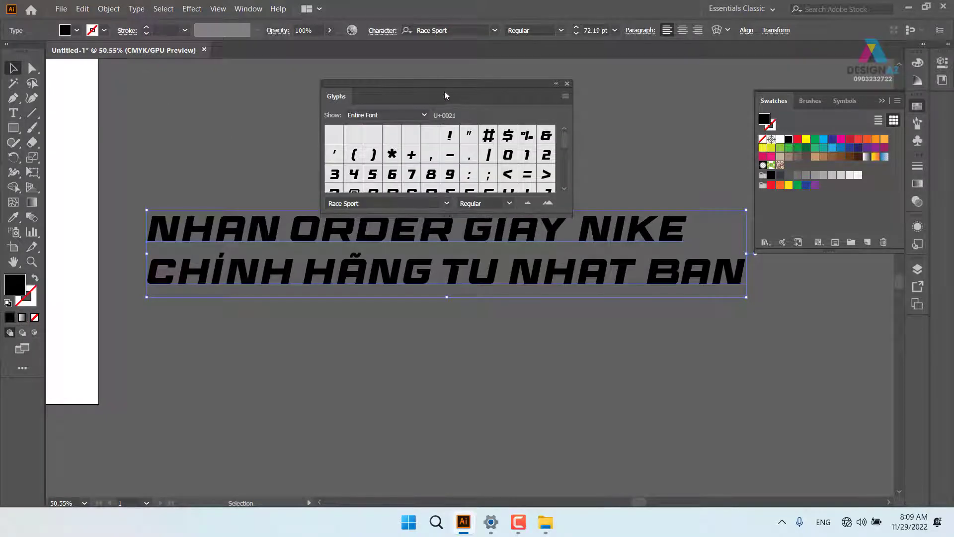
left_click_drag(448, 85, 446, 36)
left_click_drag(450, 168, 451, 200)
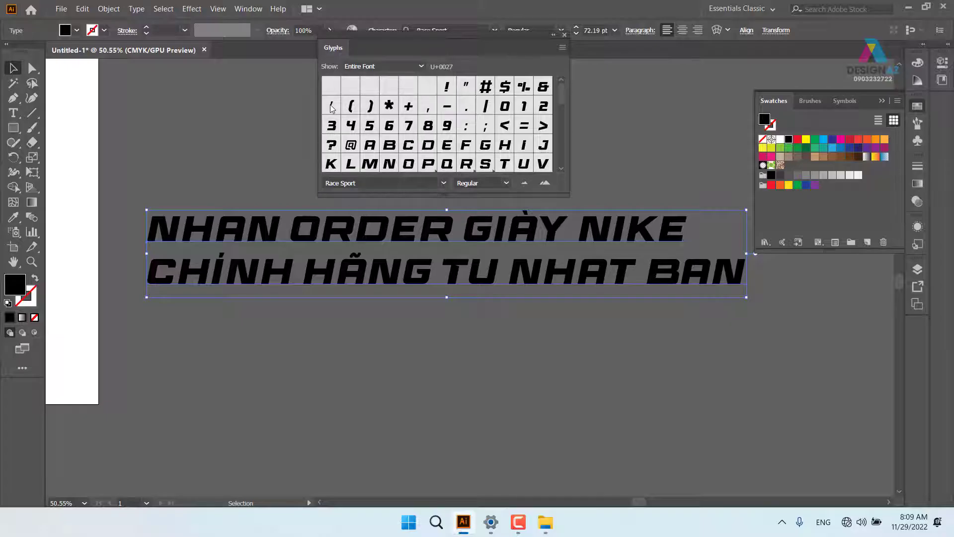
- Replace the A in "NHAN" with the Race Sport glyph Â so the word reads "NHÂN"
scroll(434, 148, "down", 2)
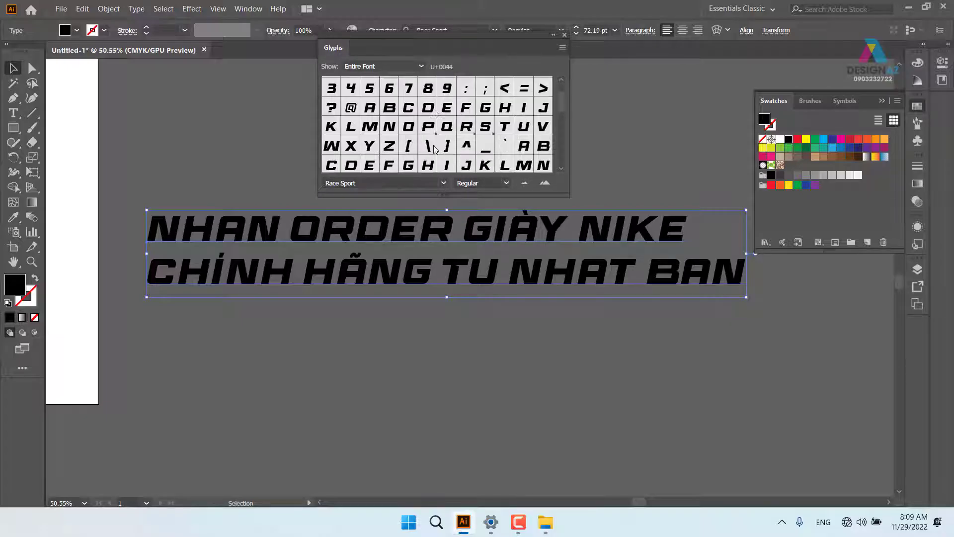
scroll(433, 148, "down", 6)
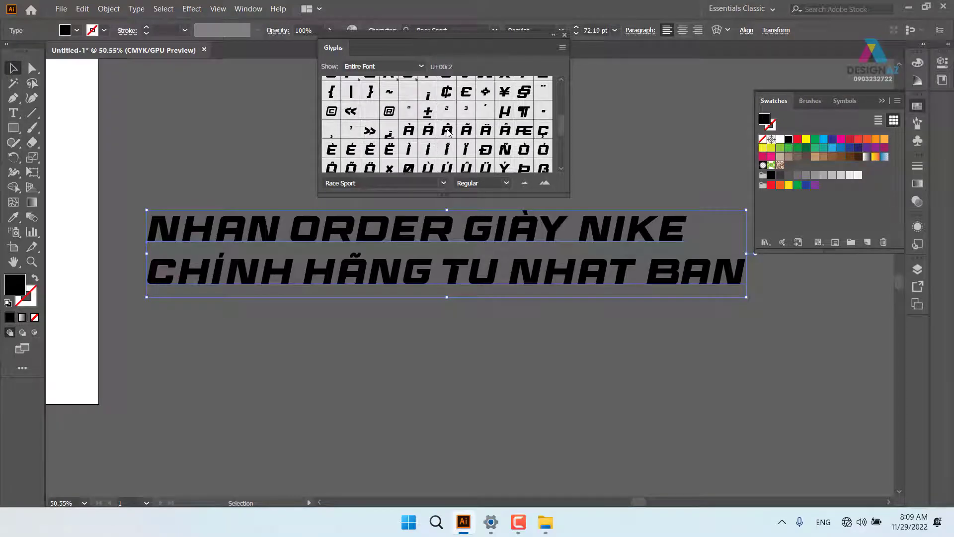
double_click(230, 225)
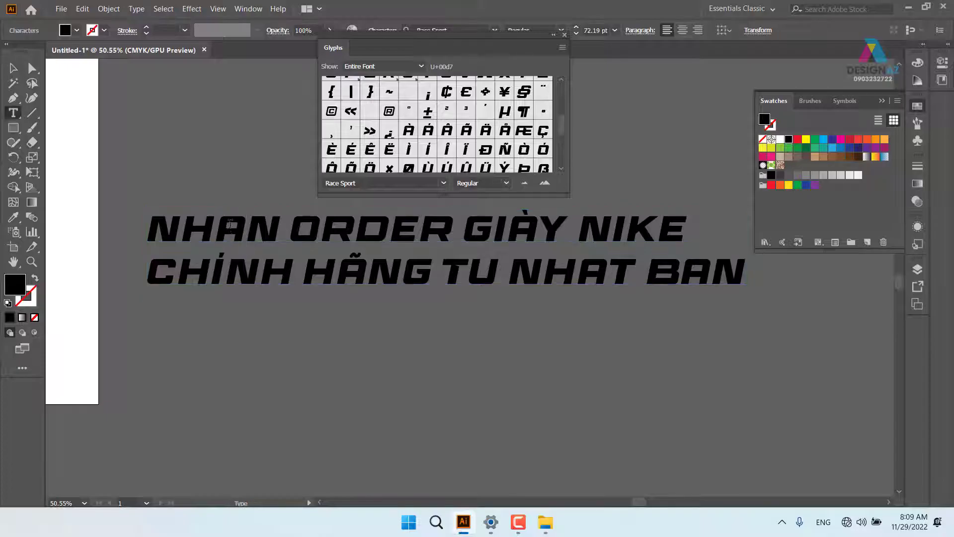
left_click_drag(228, 225, 245, 227)
scroll(490, 140, "down", 6)
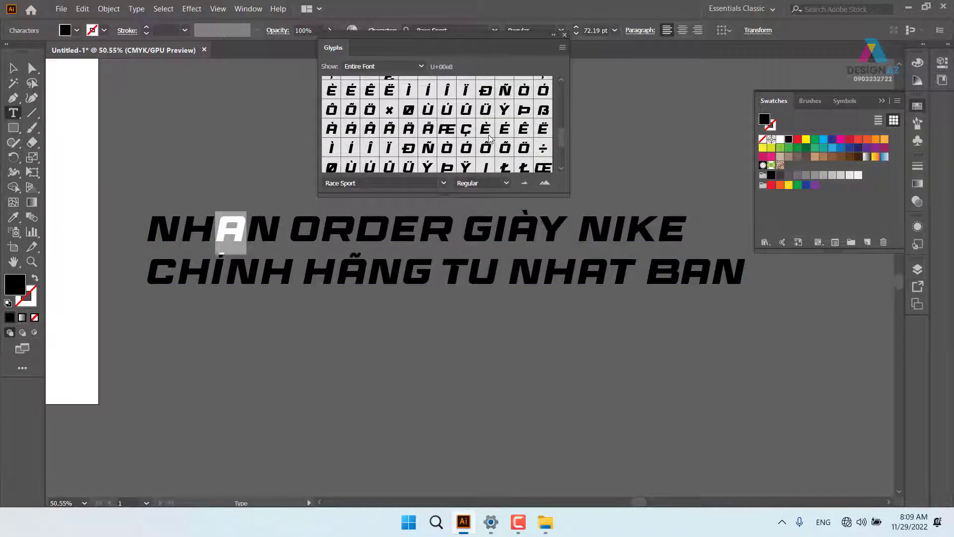
scroll(489, 139, "down", 2)
scroll(490, 139, "up", 2)
double_click(370, 128)
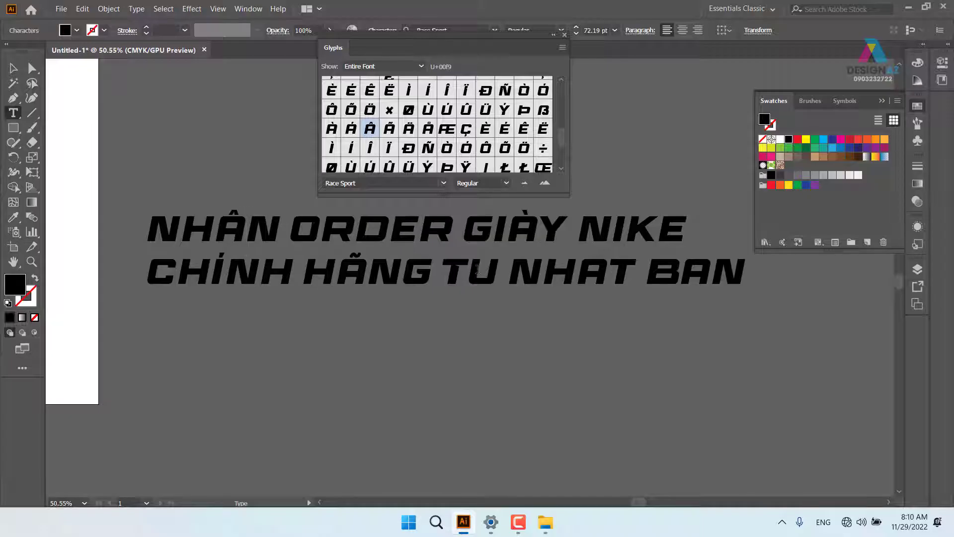
- Replace the U in "TU" with the Race Sport glyph Ù so the word reads "TÙ"
left_click_drag(469, 270, 497, 270)
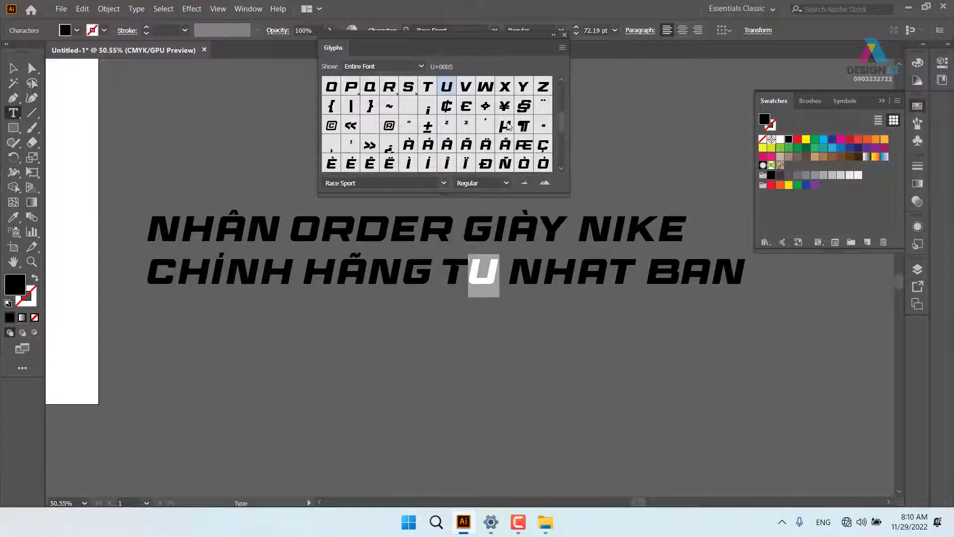
scroll(507, 125, "down", 2)
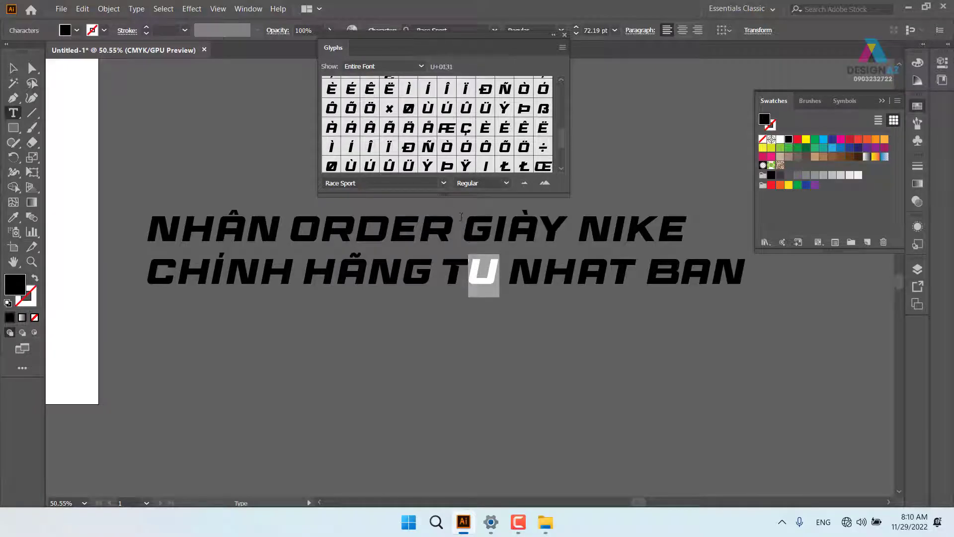
double_click(350, 166)
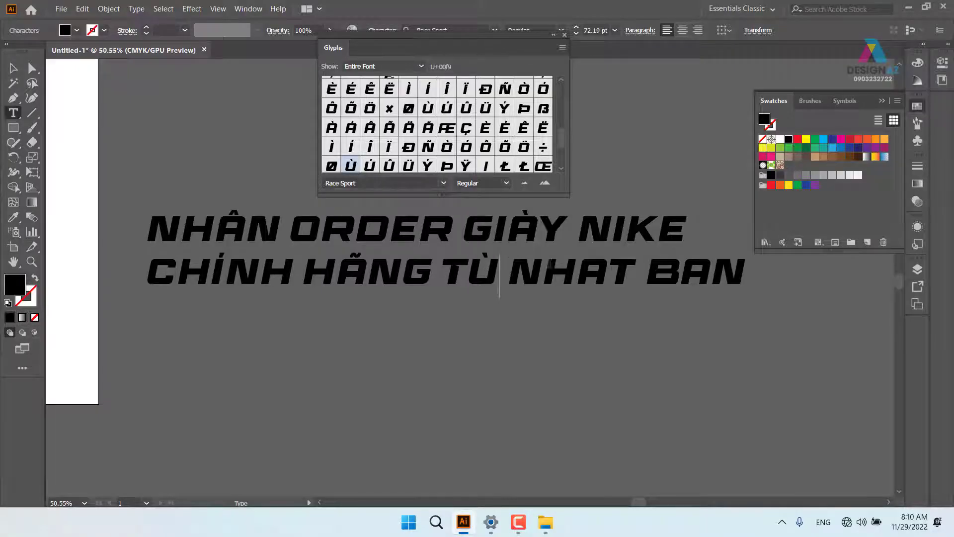
- Replace the A in "NHAT" with the Race Sport glyph Â so the word reads "NHÂT"
left_click_drag(593, 272, 597, 269)
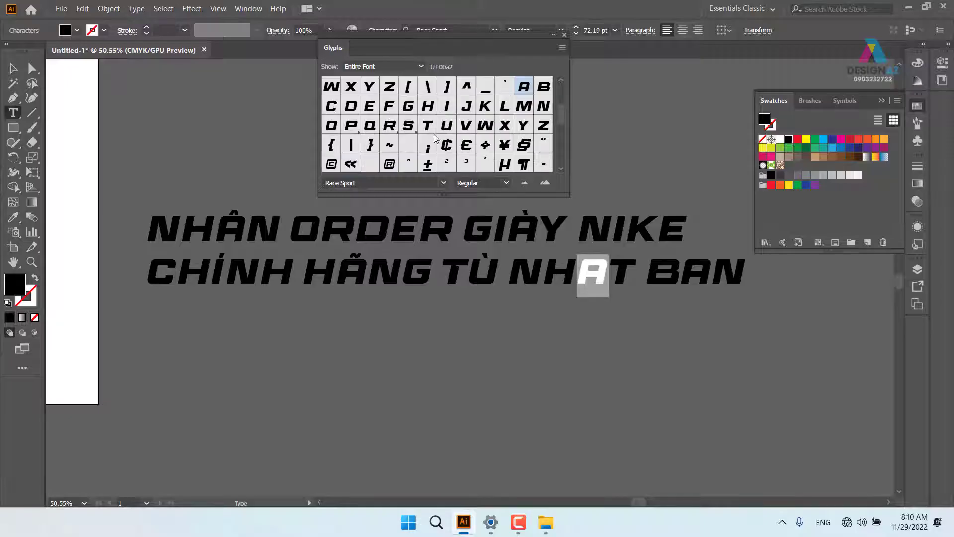
scroll(470, 127, "up", 3)
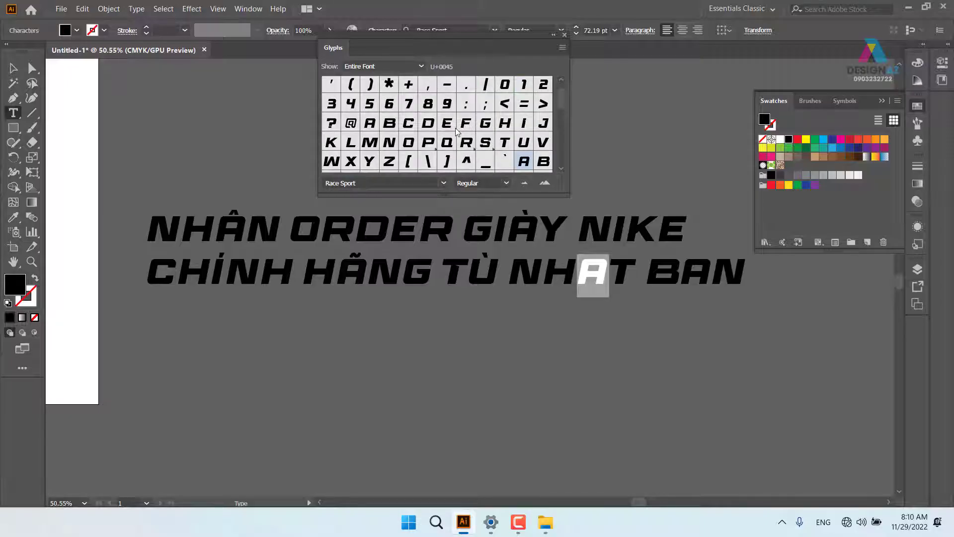
scroll(456, 127, "down", 8)
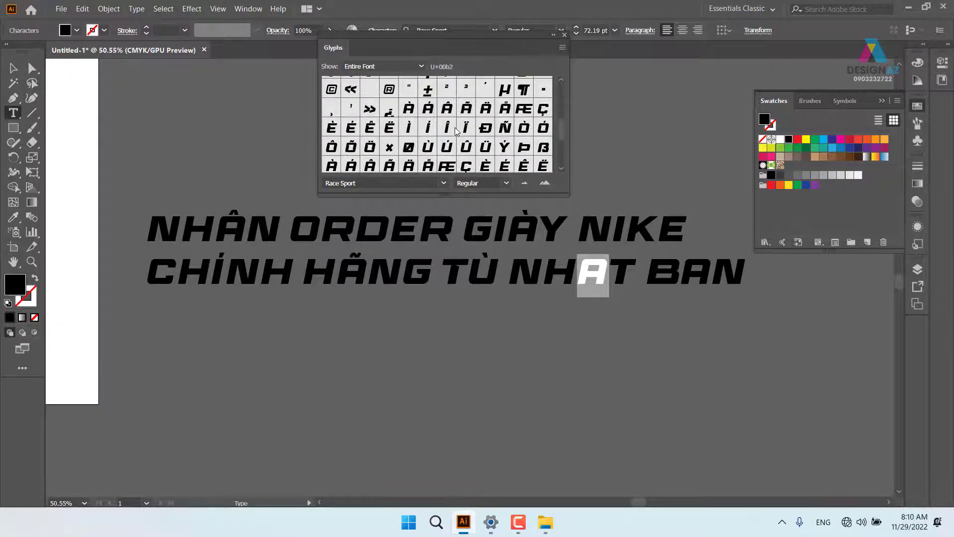
double_click(446, 116)
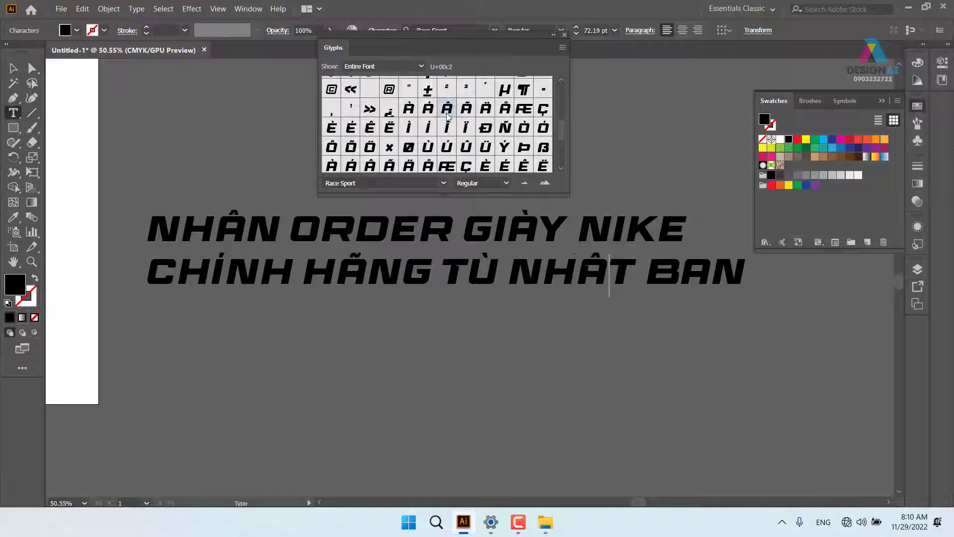
- Examine the full Race Sport glyph set for an accented A to use in "BAN", and deselect the text
left_click_drag(681, 271, 712, 271)
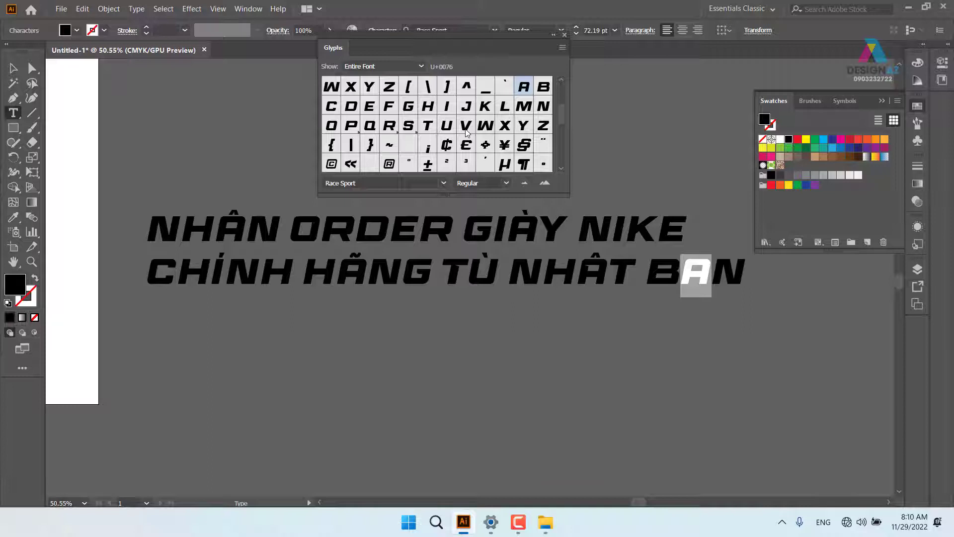
scroll(467, 131, "down", 2)
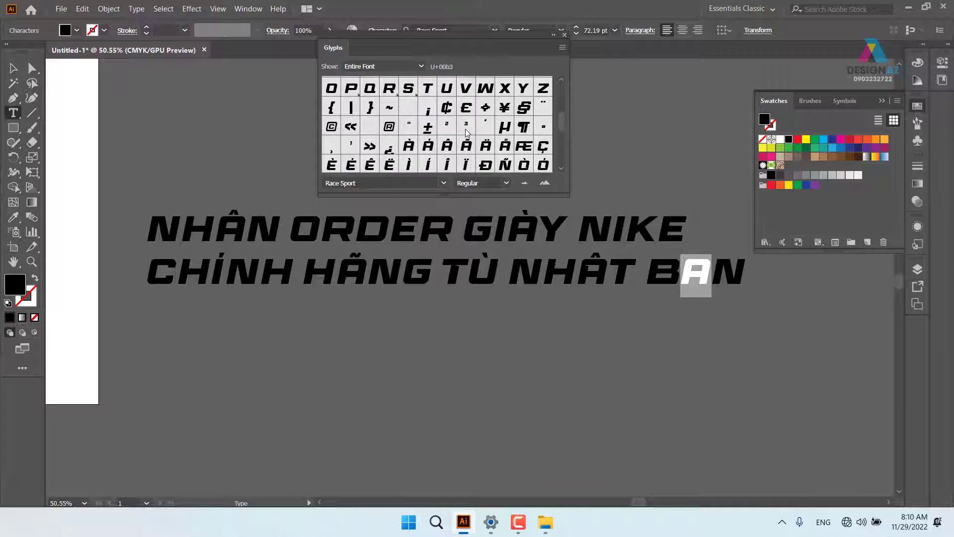
scroll(466, 132, "down", 2)
scroll(467, 130, "down", 2)
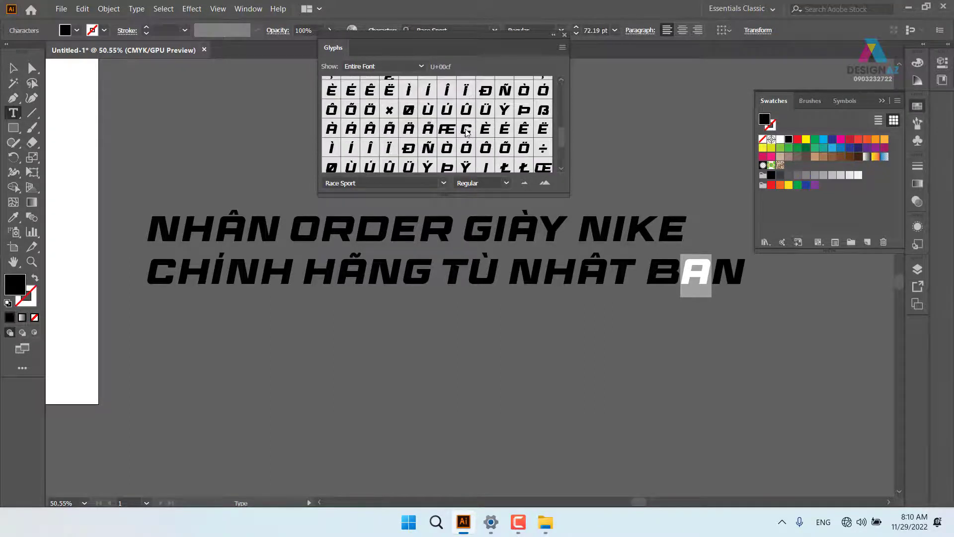
scroll(466, 131, "down", 2)
scroll(466, 130, "down", 2)
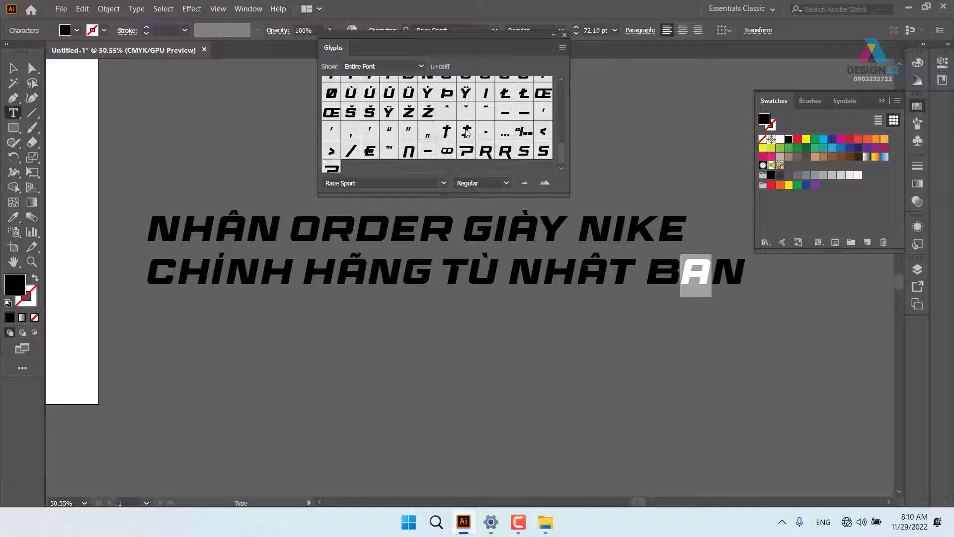
scroll(466, 131, "down", 1)
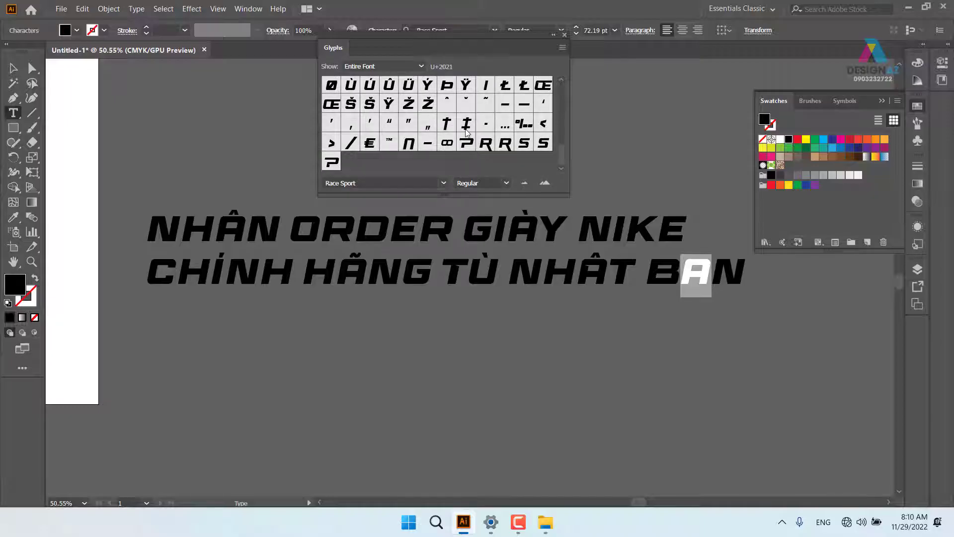
scroll(466, 131, "up", 3)
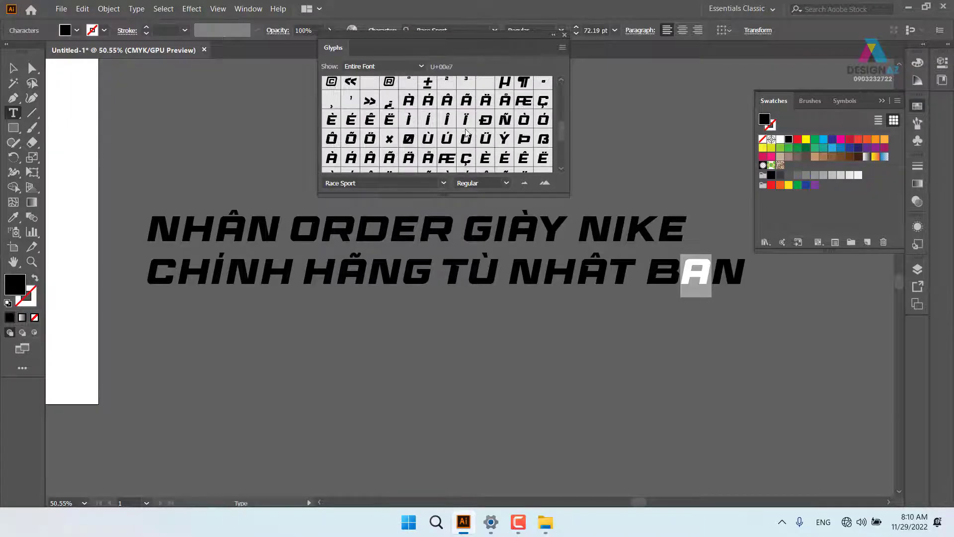
scroll(467, 130, "up", 1)
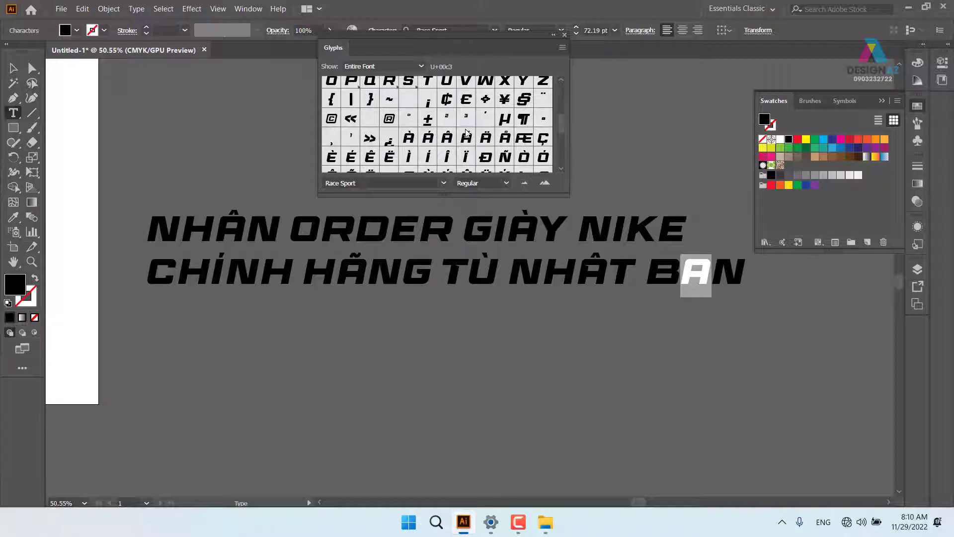
scroll(466, 131, "up", 1)
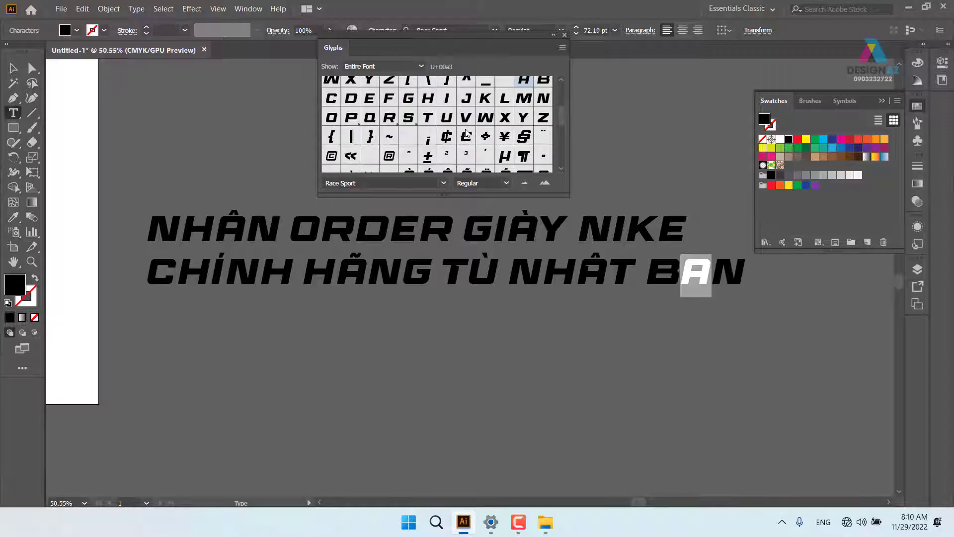
scroll(466, 131, "up", 1)
scroll(466, 131, "up", 1)
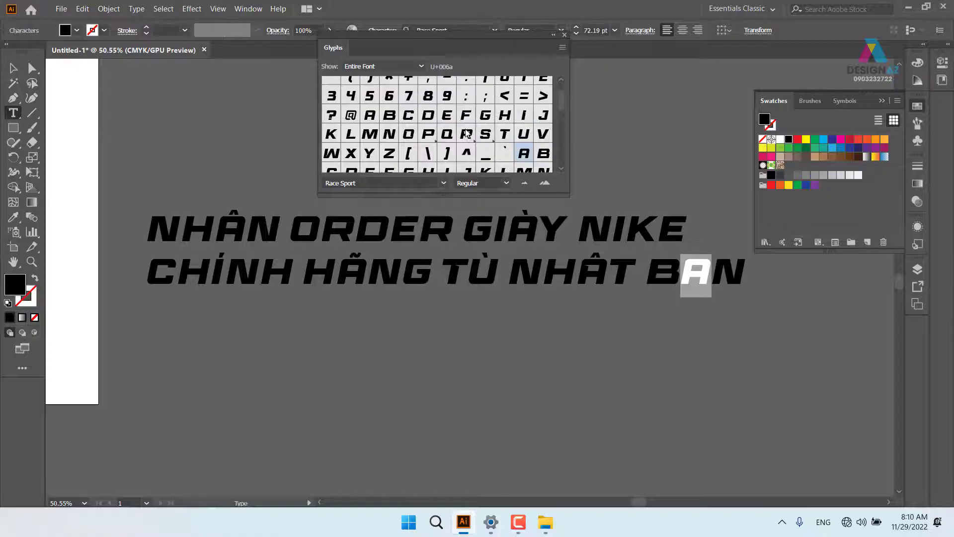
scroll(466, 132, "up", 1)
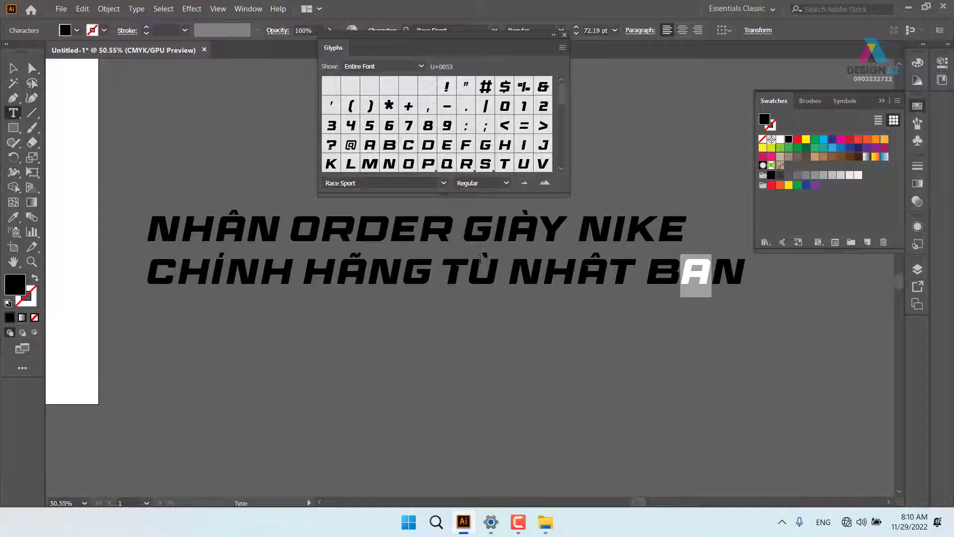
key("Escape")
left_click(497, 366)
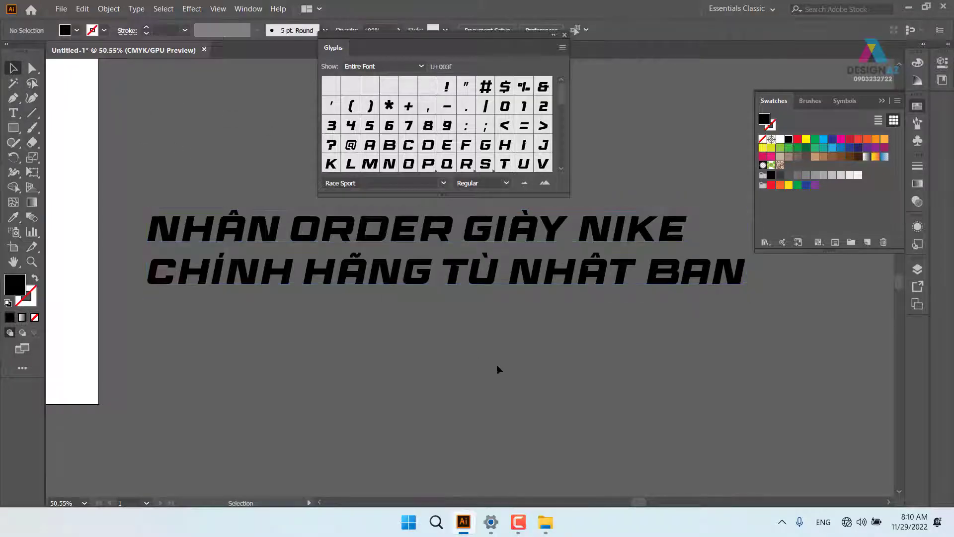
- Draw a small black rectangle about 0.49 cm tall beside the upper right end of the U in "TÙ"
left_click(510, 288)
left_click(479, 407)
key("z")
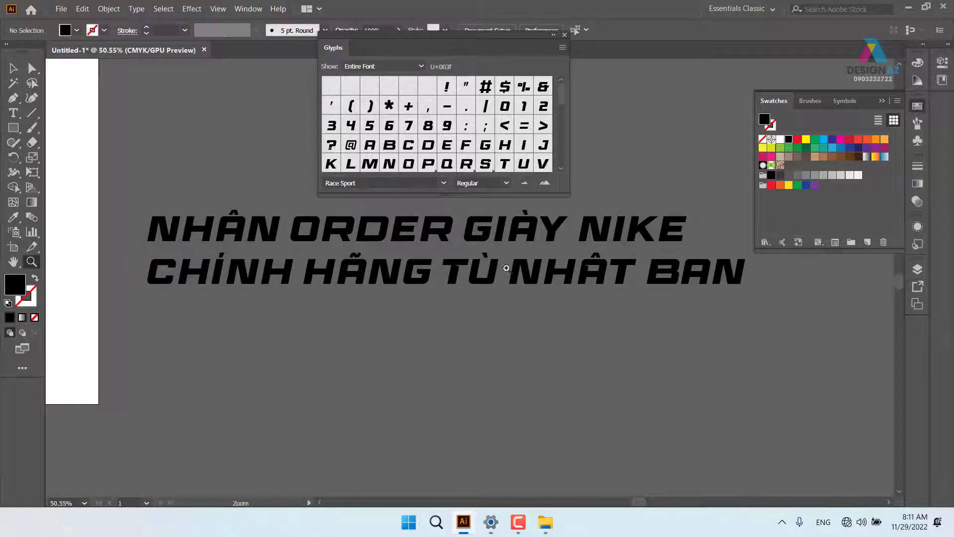
left_click_drag(497, 259, 731, 388)
key("space")
left_click_drag(538, 263, 408, 391)
left_click(13, 127)
left_click(12, 68)
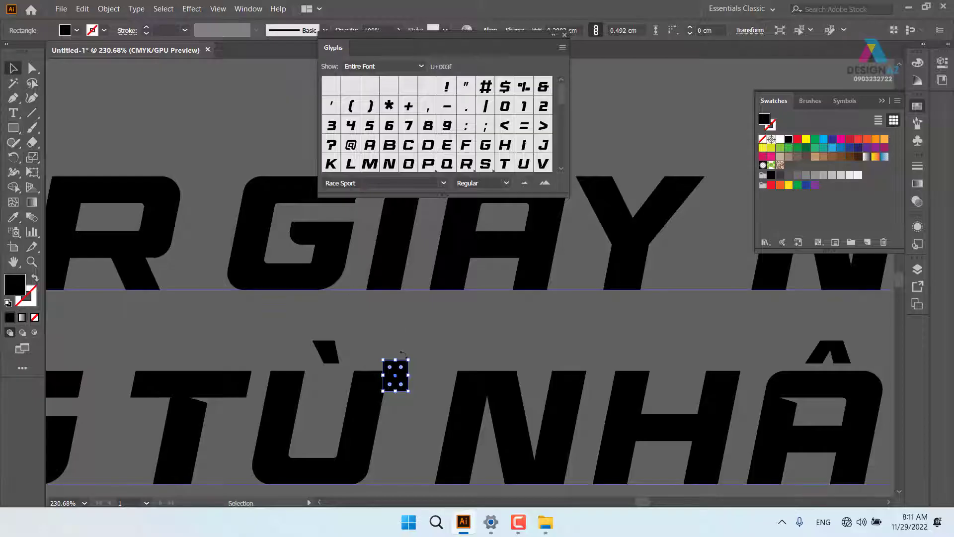
- Slant the small rectangle into a parallelogram by shifting its top anchor points so it matches the italic letters
key("a")
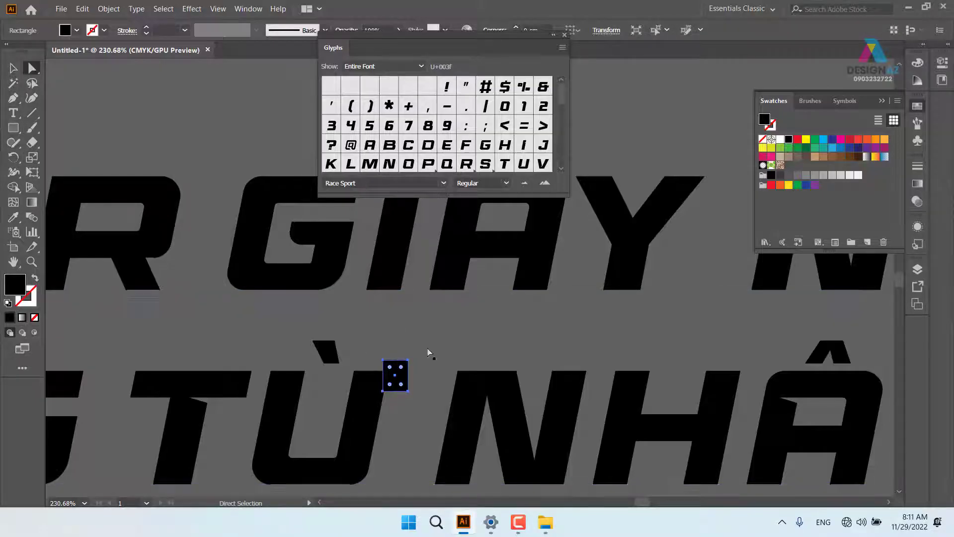
left_click(408, 359)
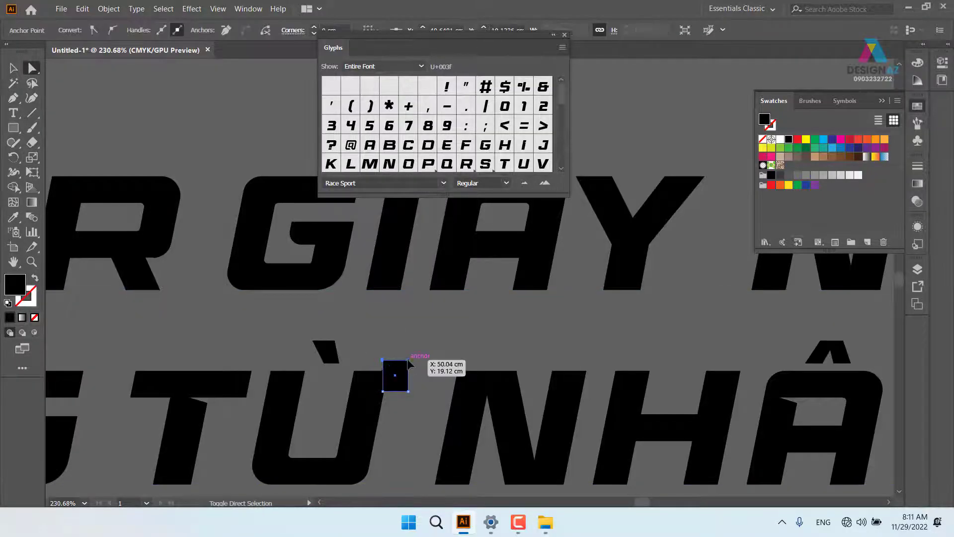
left_click_drag(411, 360, 418, 365)
- Place a copy of the slanted horn mark beneath the Â in "NHÂT" as its dot accent
left_click_drag(490, 405, 390, 335)
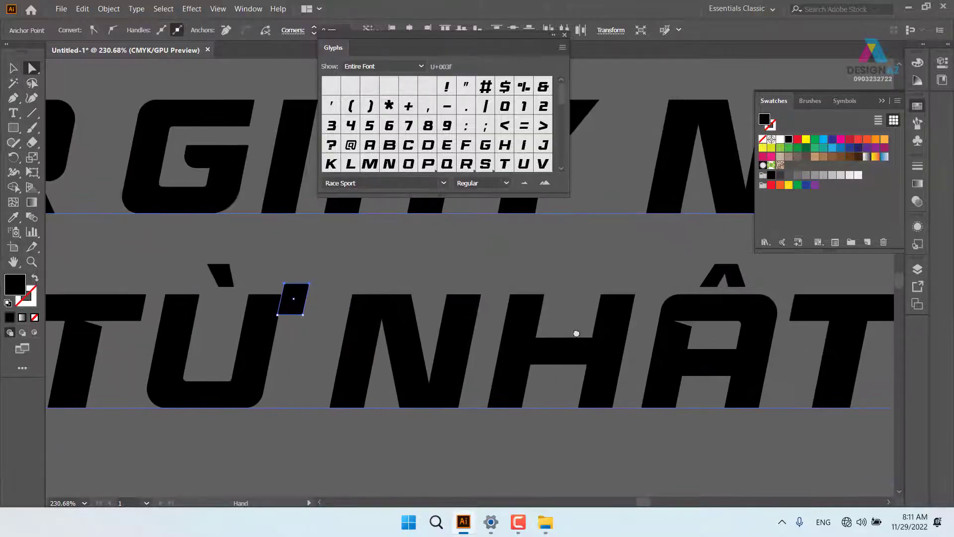
left_click_drag(576, 333, 209, 371)
left_click_drag(326, 375, 466, 247)
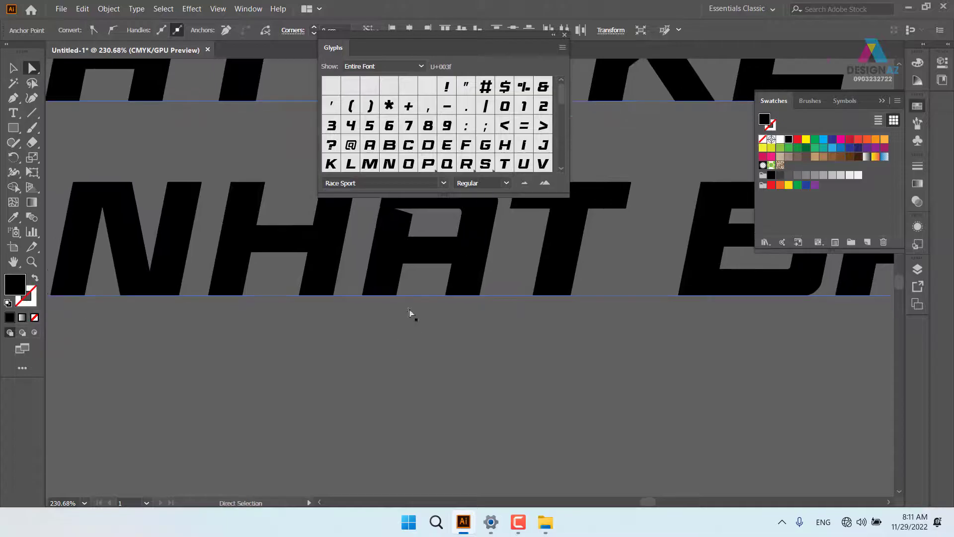
left_click_drag(122, 185, 383, 271)
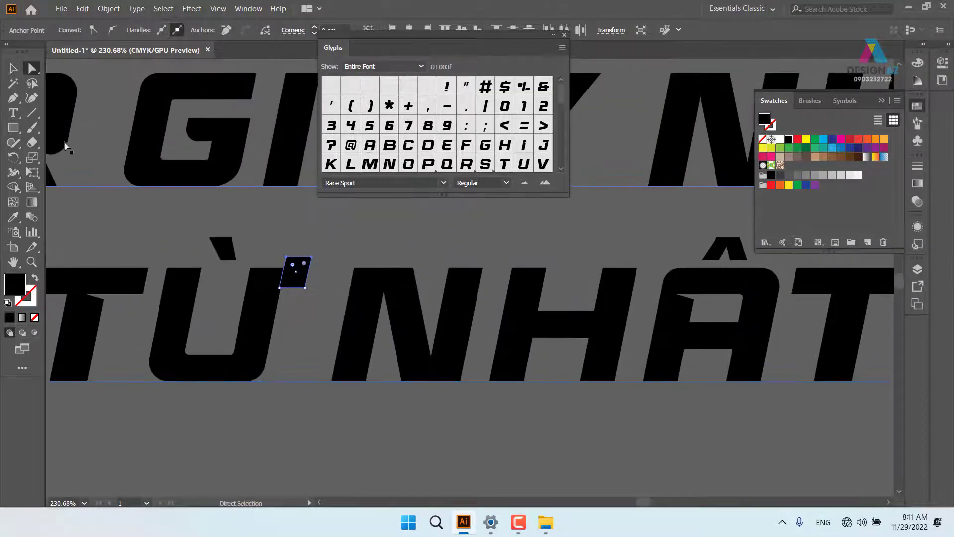
left_click(13, 70)
left_click_drag(292, 266, 678, 423)
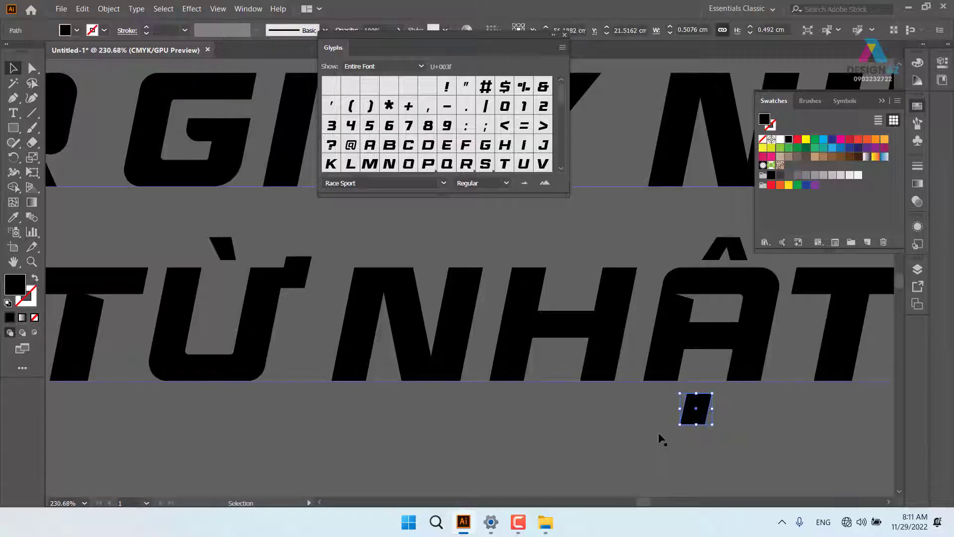
- Place a copy of the slanted dot accent beneath the Â in "NHÂN"
key("ctrl+minus")
key("ctrl+minus")
key("ctrl+minus")
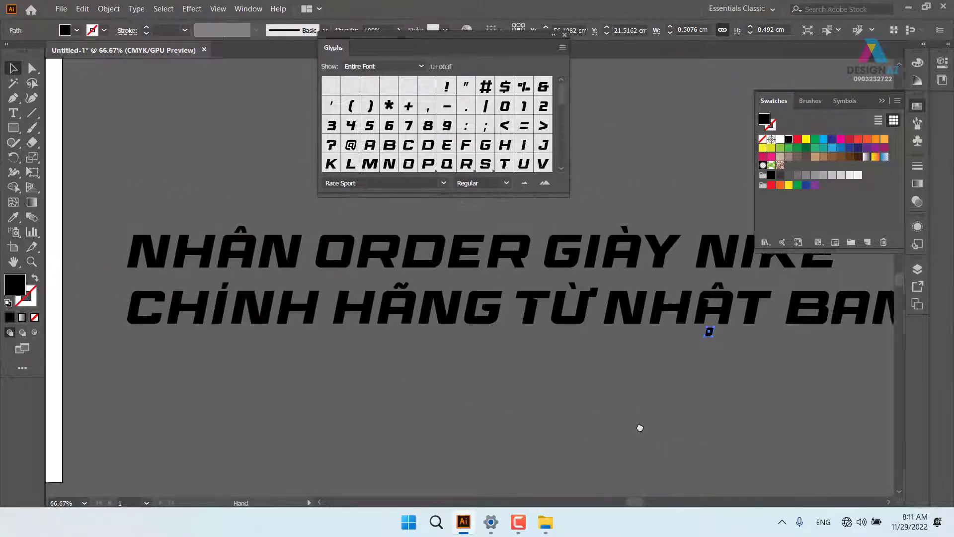
left_click_drag(733, 348, 253, 287)
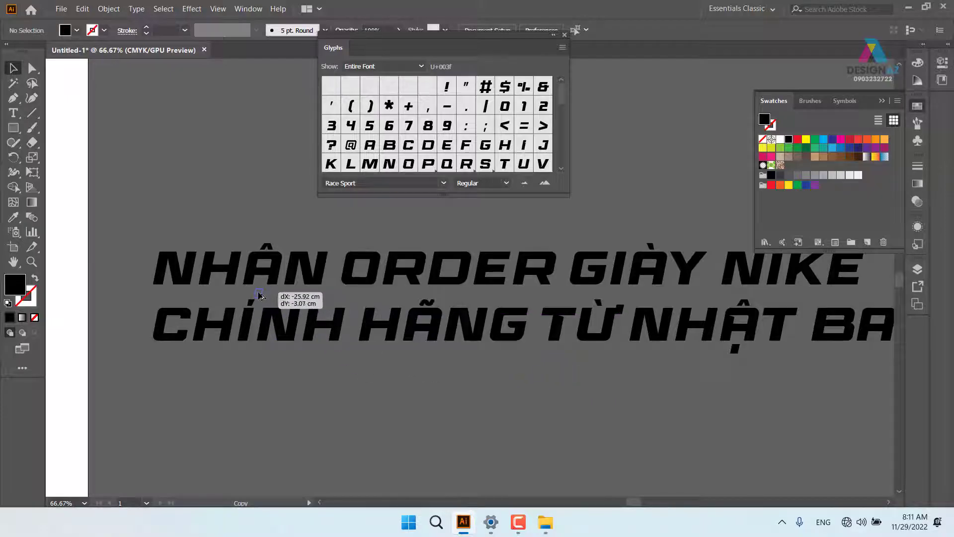
- Place a copy of the slanted dot mark above the A in "BAN"
left_click_drag(807, 447, 436, 441)
left_click(436, 441)
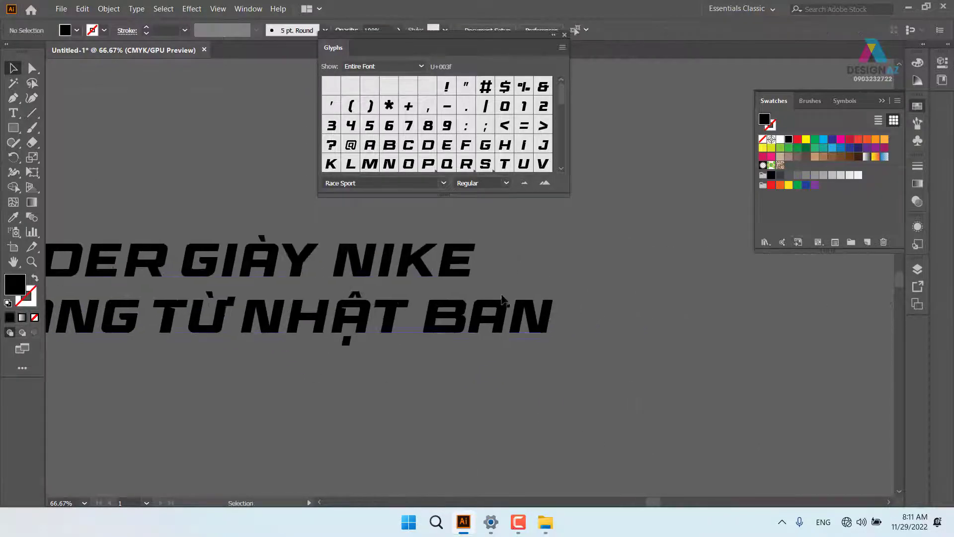
scroll(493, 300, "up", 3)
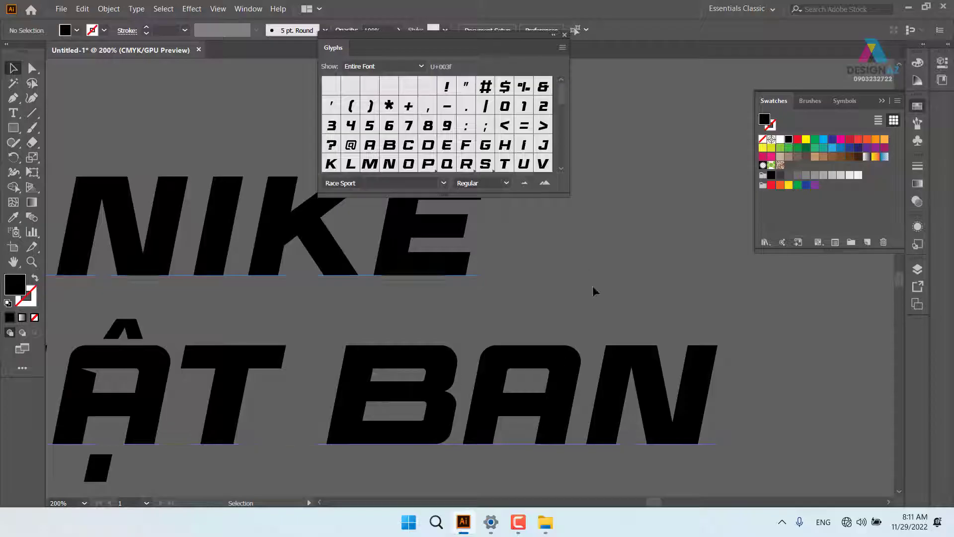
left_click_drag(96, 464, 624, 353)
- Draw a closed parallelogram about 0.4 cm wide with the Pen tool, overlapping the upper left of the mark above "BAN"
key("z")
left_click_drag(610, 340, 568, 330)
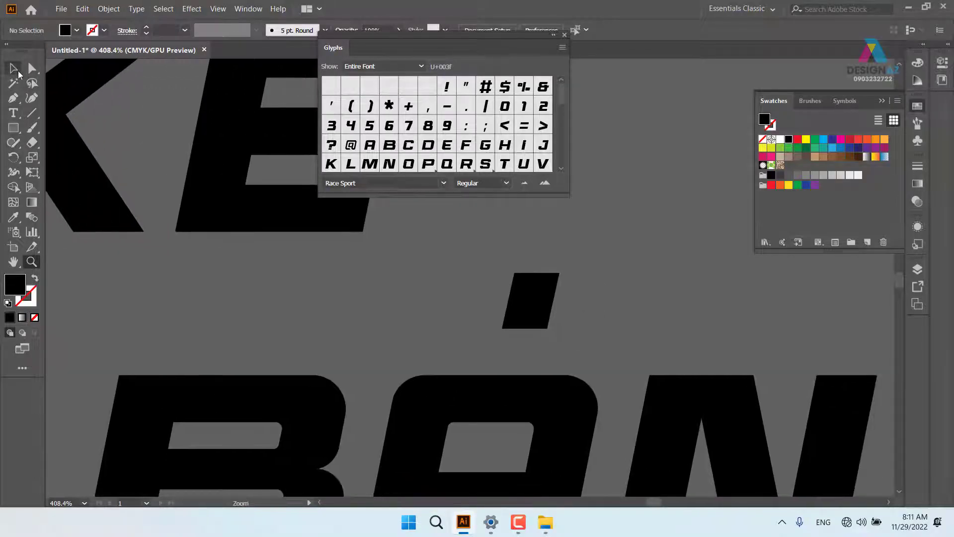
key("p")
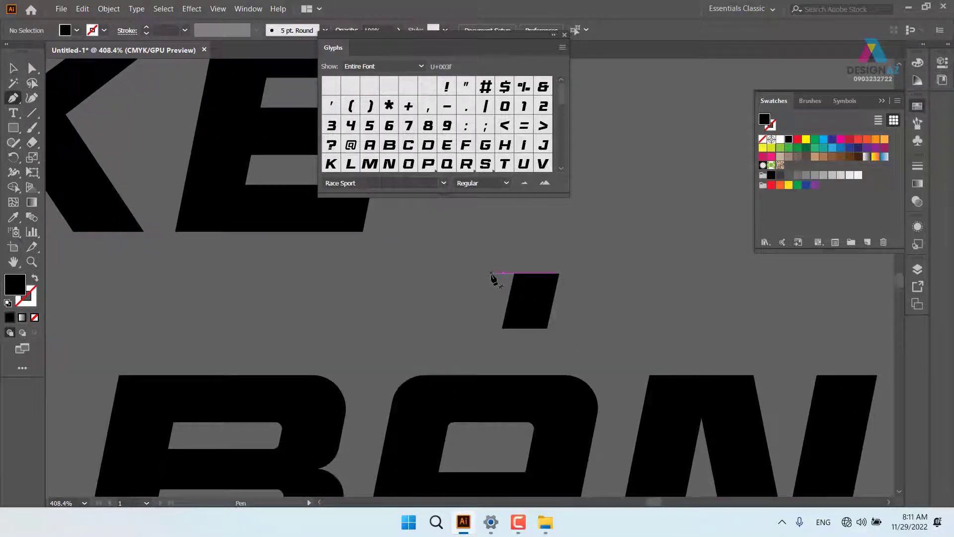
left_click(490, 273)
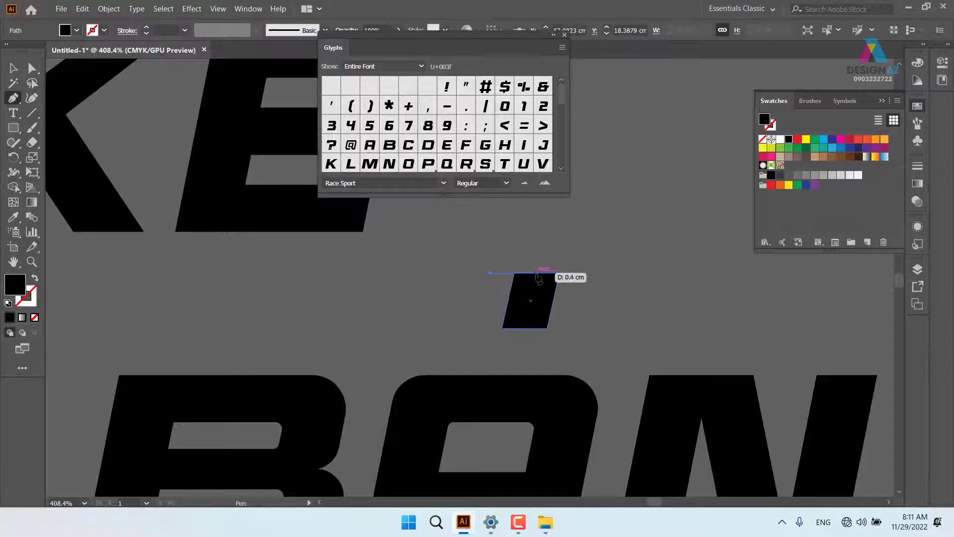
left_click(536, 273)
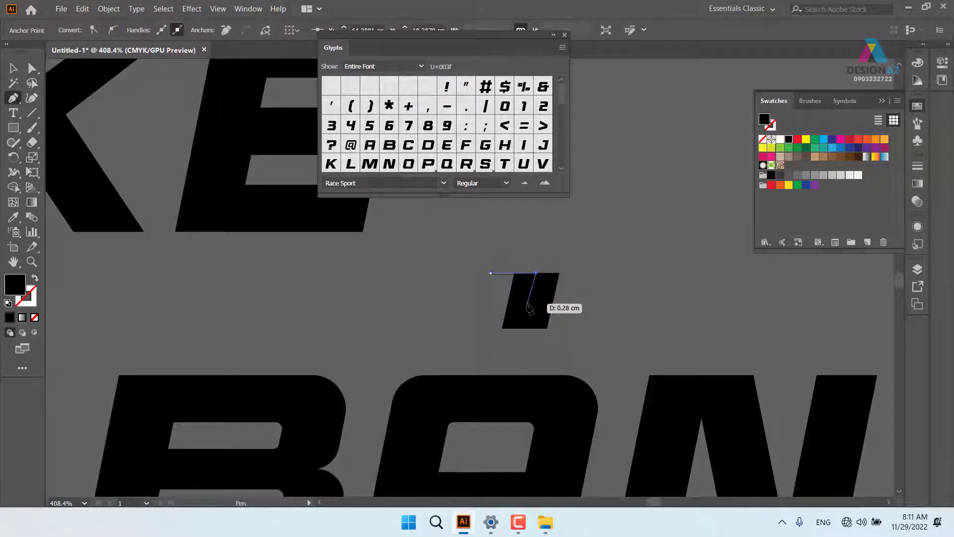
left_click(531, 300)
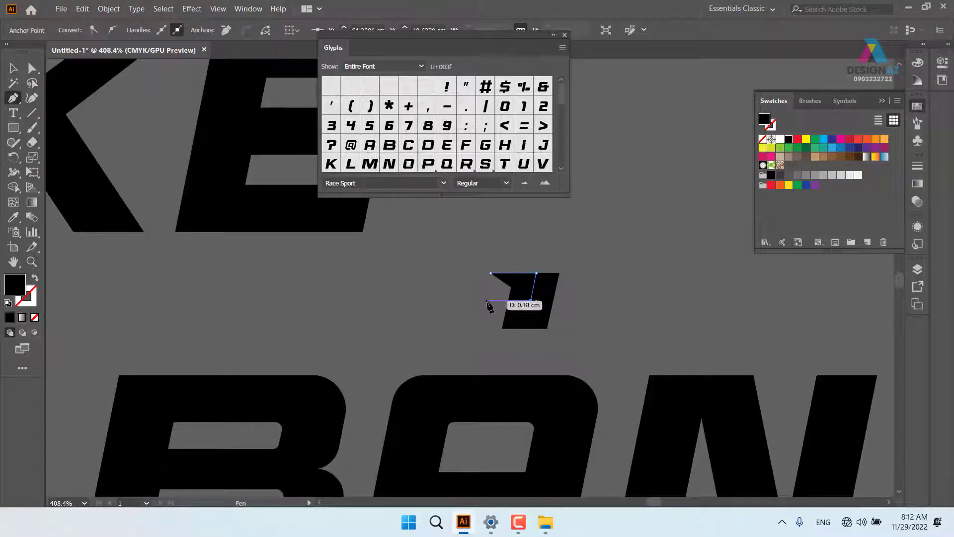
left_click(486, 300)
left_click(490, 273)
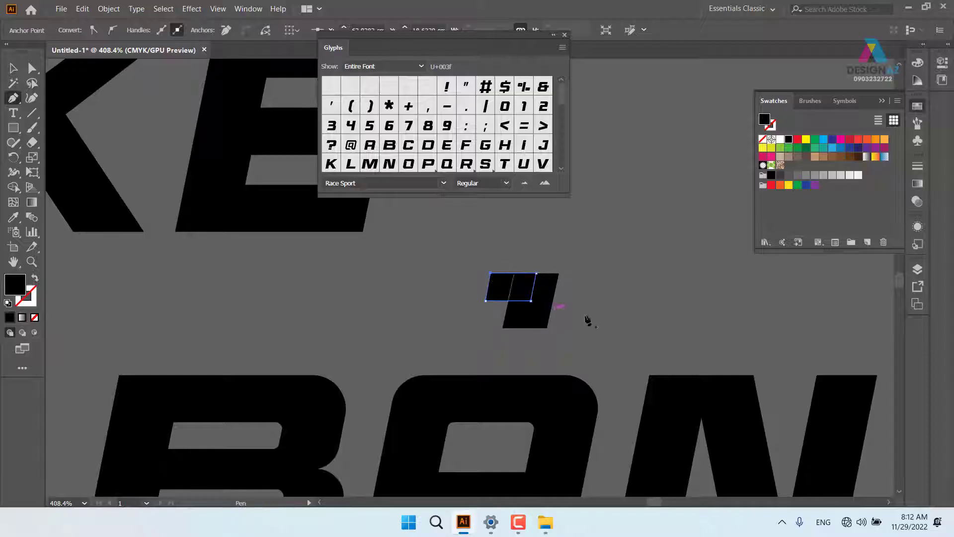
- Unite the two overlapping parallelograms above "BAN" into a single hook-shaped accent with Pathfinder
left_click(13, 68)
left_click(512, 298)
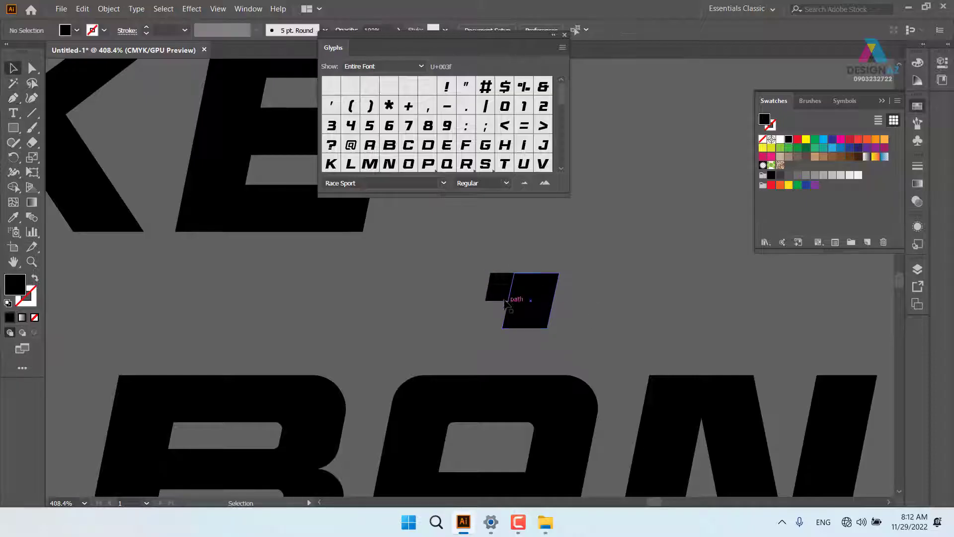
left_click(529, 318, "shift")
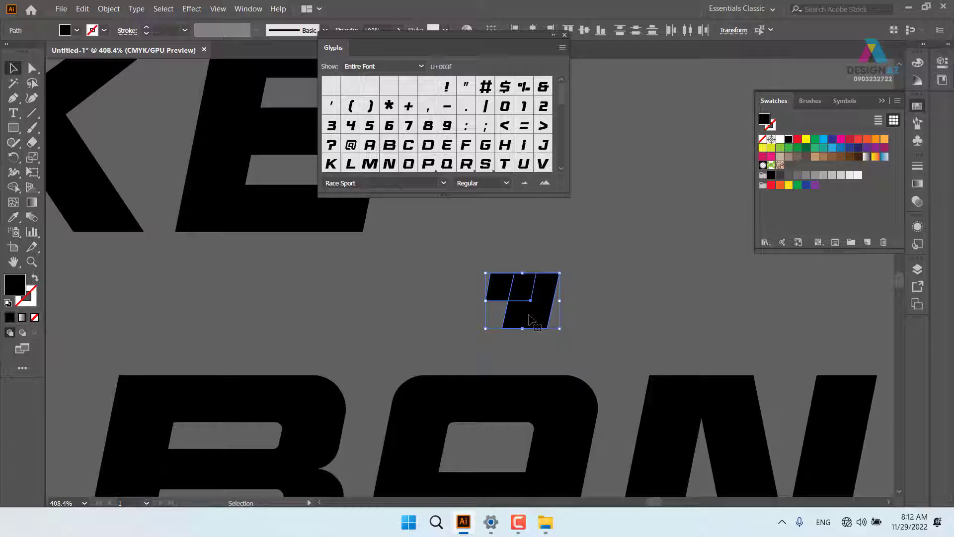
key("ctrl+shift+F9")
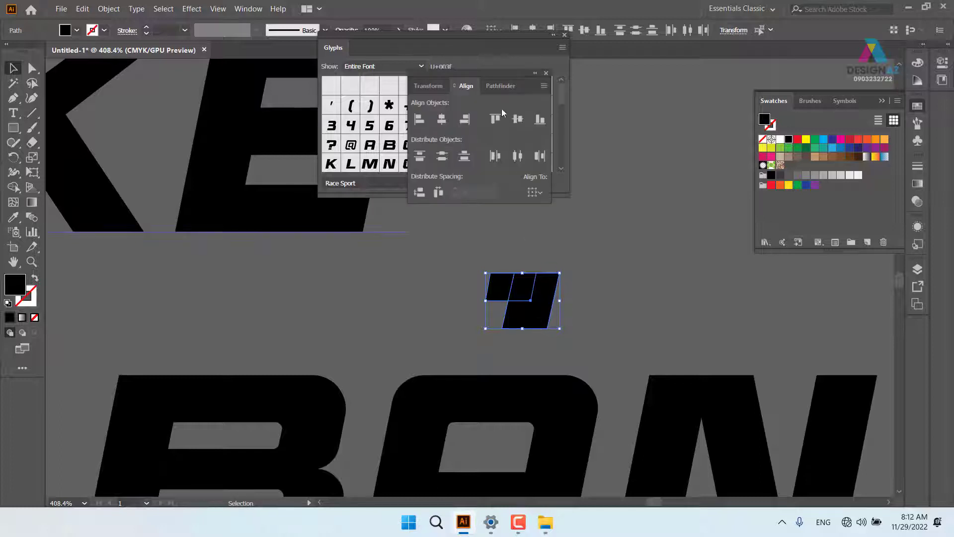
left_click(420, 120)
left_click(714, 298)
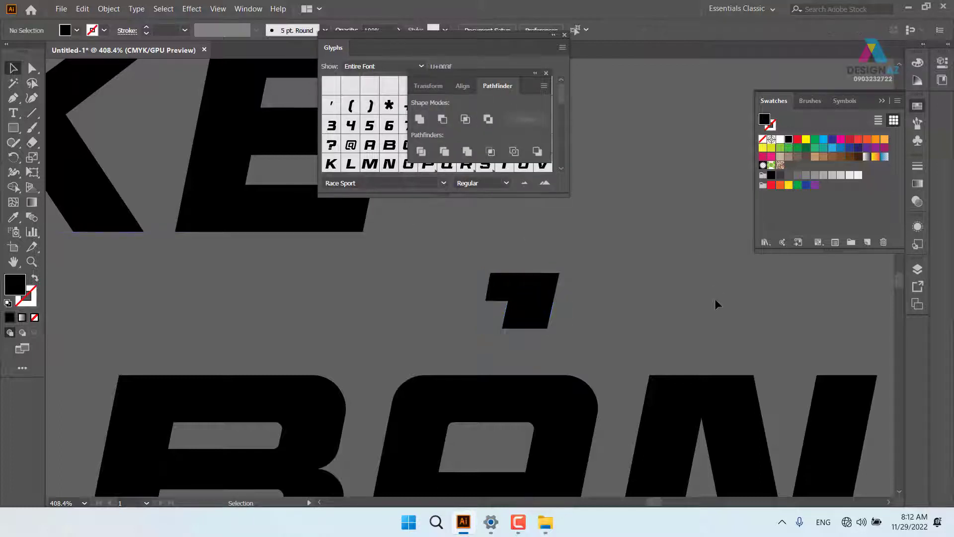
- Move the hook accent down closer to the A in "BAN" and deselect it
key("ctrl+minus")
key("ctrl+minus")
key("ctrl+minus")
key("ctrl+minus")
key("ctrl+minus")
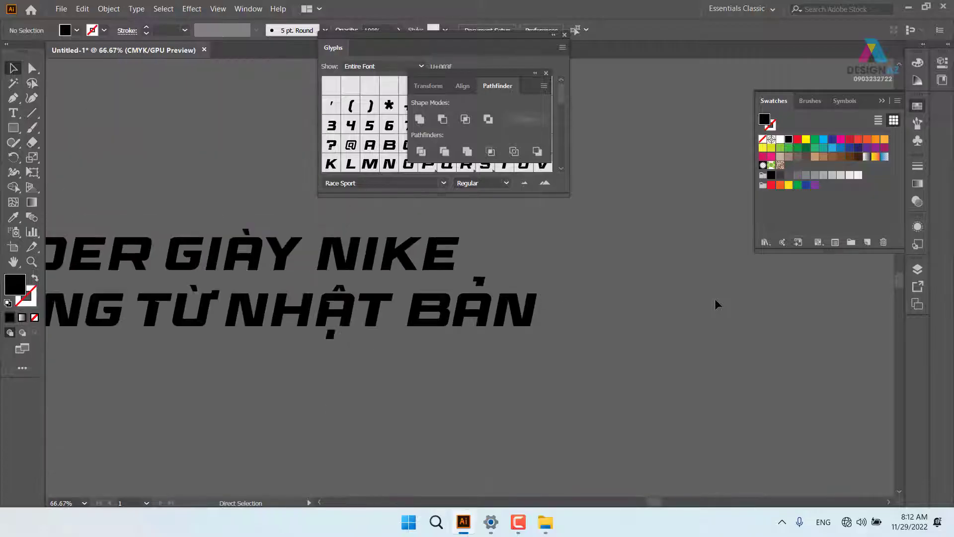
key("z")
mouse_move(503, 301)
left_mouse_down()
mouse_move(542, 302)
mouse_move(516, 299)
mouse_move(513, 309)
left_mouse_up()
key("v")
left_click(683, 302)
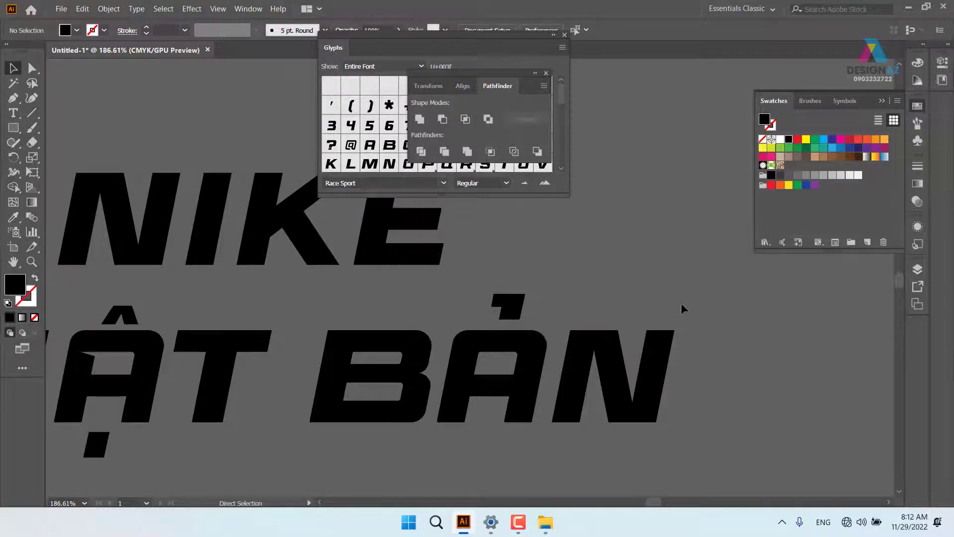
- Insert a line break before "GIÀY NIKE" in the headline so those words start a line of their own
key("ctrl+minus")
key("ctrl+minus")
key("ctrl+minus")
key("ctrl+minus")
key("ctrl+minus")
left_click_drag(285, 334, 417, 334)
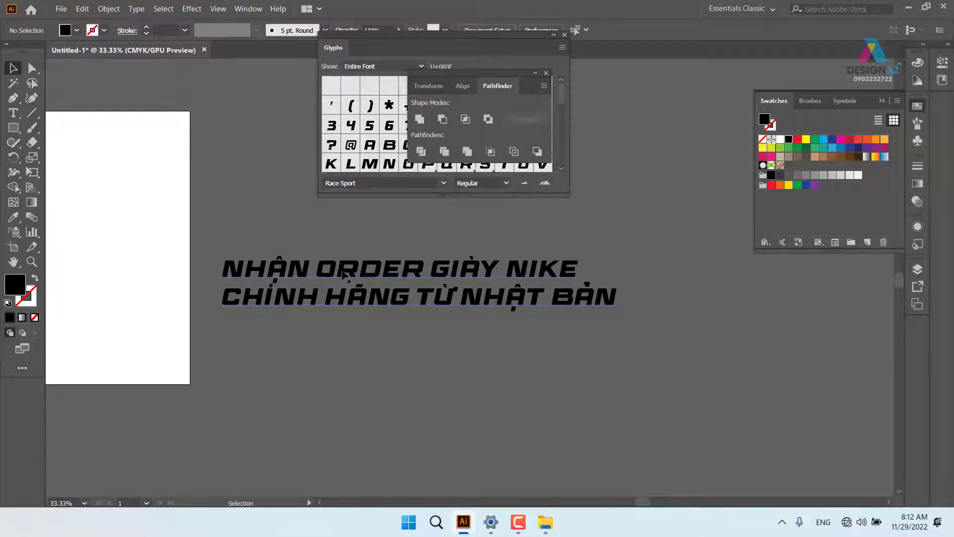
double_click(428, 275)
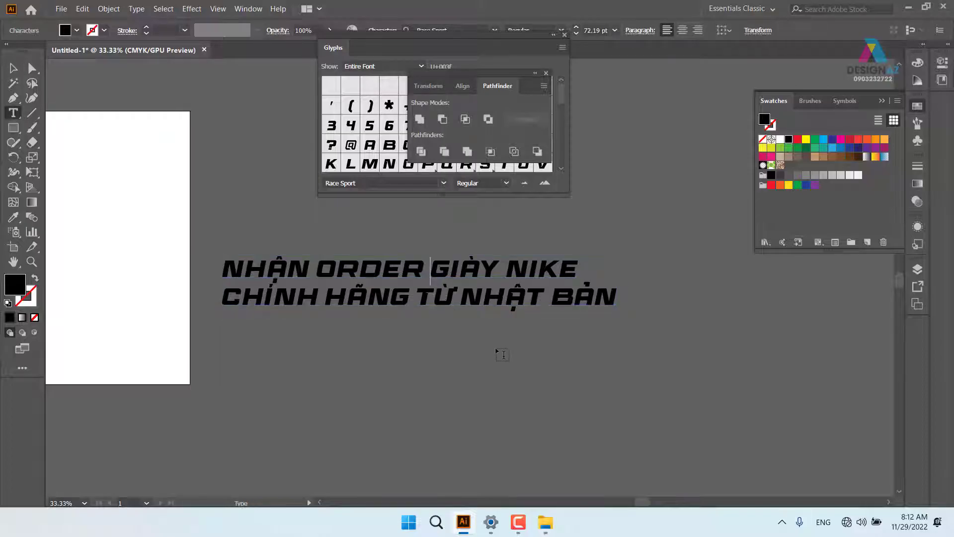
key("Return")
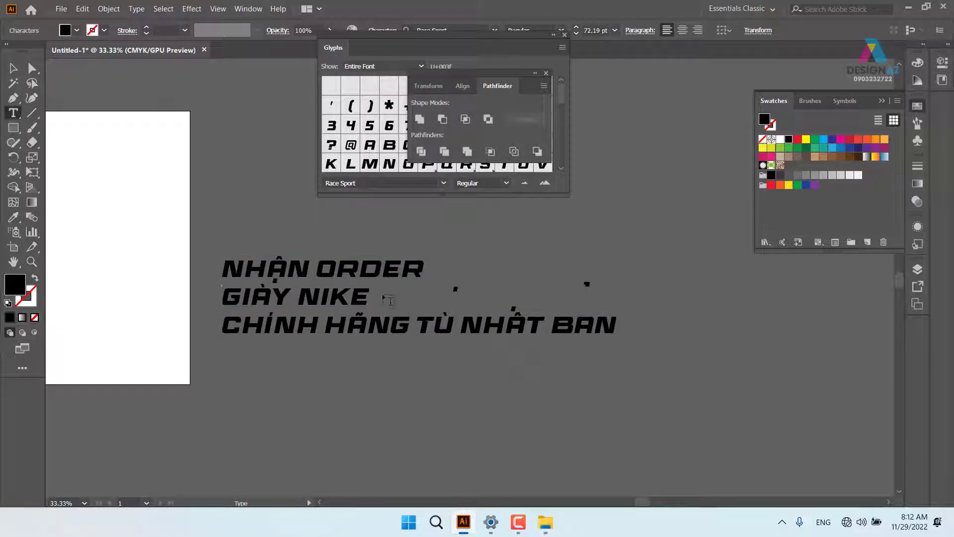
- Enlarge the "GIÀY NIKE" line to 138.19 pt
left_click_drag(370, 298, 222, 298)
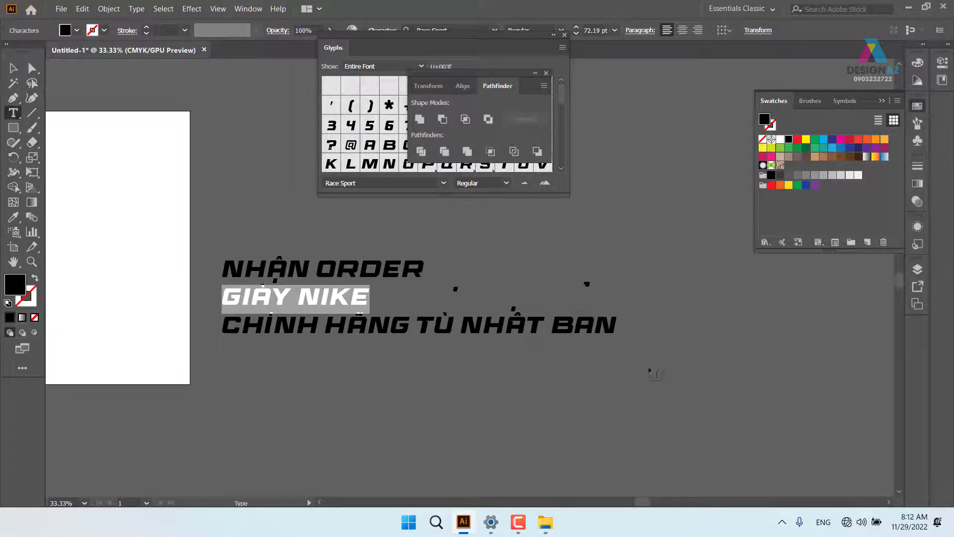
key("ctrl+shift")
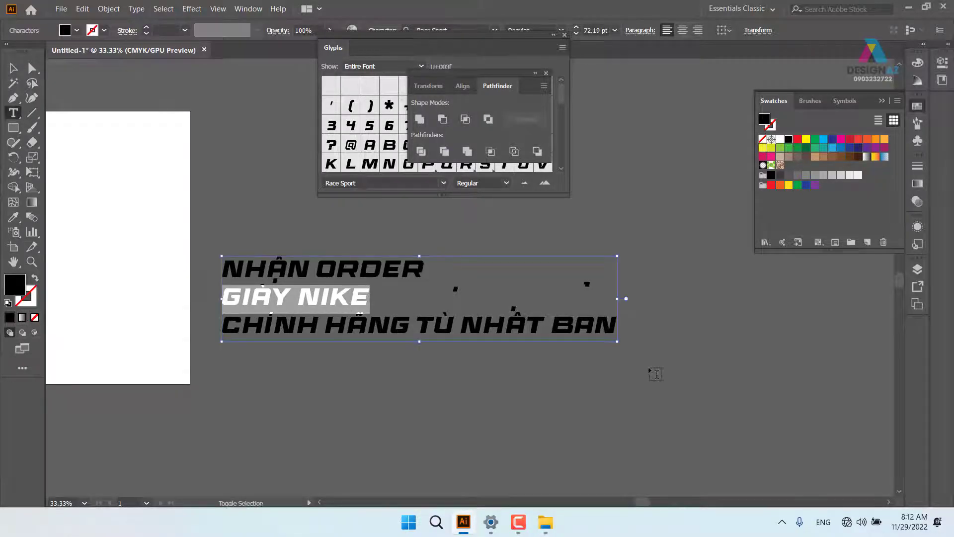
key("ctrl+shift+period")
key("ctrl+shift+period")
key("ctrl+shift+period")
key("ctrl+shift+period")
key("ctrl+shift+period")
key("ctrl+shift+period")
key("ctrl+shift+period")
key("ctrl+shift+period")
key("ctrl+shift+period")
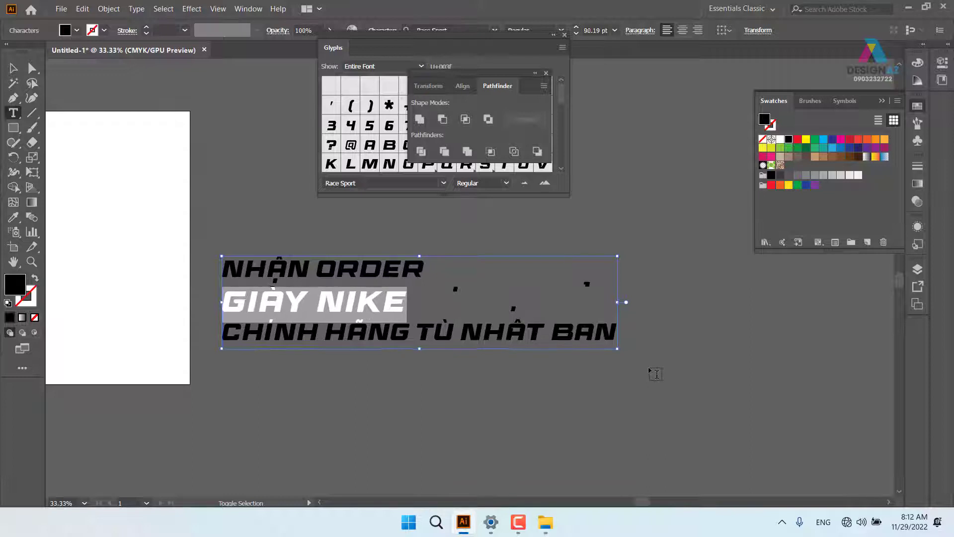
key("ctrl+shift+period")
key("ctrl+shift+period")
key("ctrl+shift+period")
key("ctrl+shift+period")
key("ctrl+shift+period")
key("ctrl+shift+period")
key("ctrl+shift+period")
key("ctrl+shift+period")
key("ctrl+shift+period")
key("ctrl+shift+period")
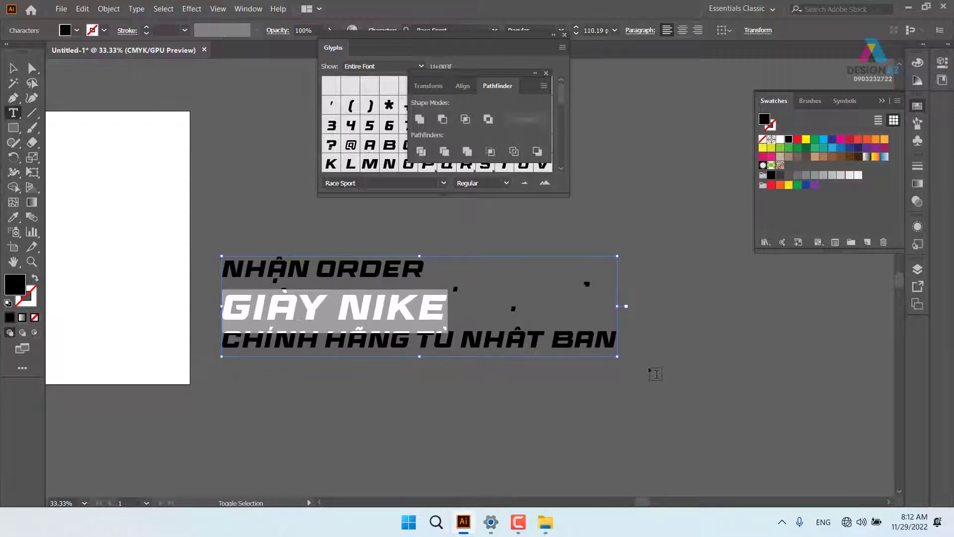
key("ctrl+shift+period")
key("ctrl+shift+period")
key("ctrl+shift+period")
key("ctrl+shift+period")
key("ctrl+shift+period")
key("ctrl+shift+period")
key("ctrl+shift+period")
key("ctrl+shift+period")
key("ctrl+shift+period")
key("ctrl+shift+period")
key("ctrl+shift+period")
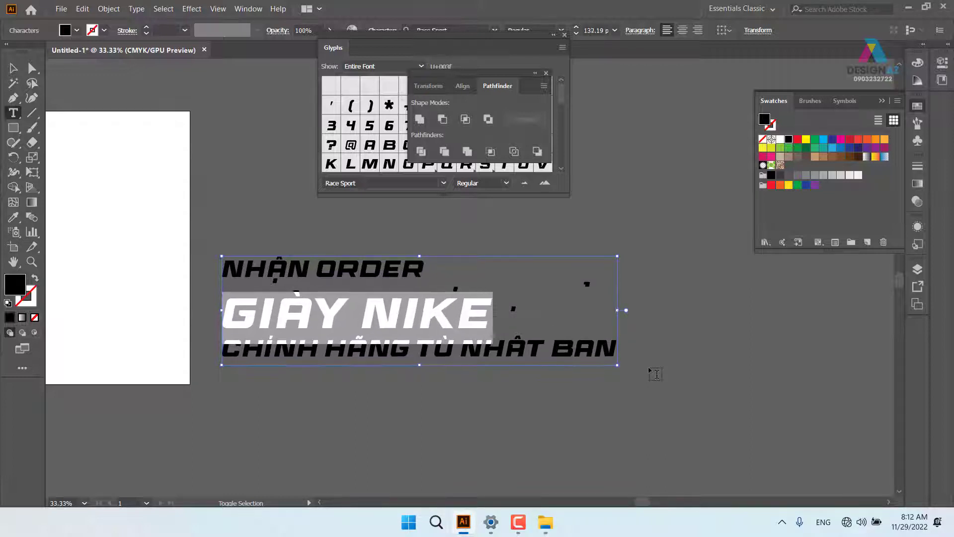
key("ctrl+shift+period")
key("ctrl+shift+period")
key("ctrl+shift+period")
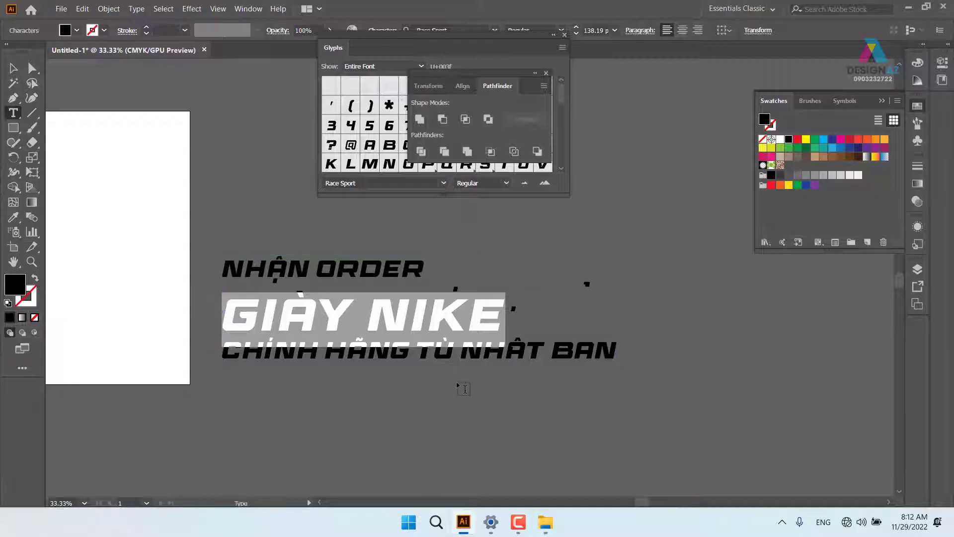
left_click(416, 424, "ctrl")
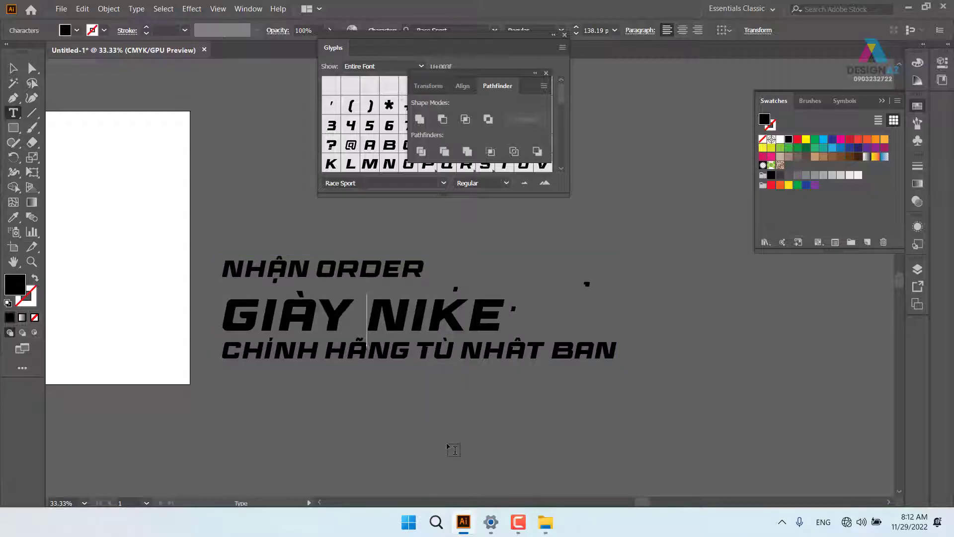
- Tighten the kerning between "GIÀY" and "NIKE" to narrow the gap between the two words
key("alt+Left")
key("alt+Left")
key("alt+Left")
key("alt+Left")
key("alt+Left")
key("alt+Left")
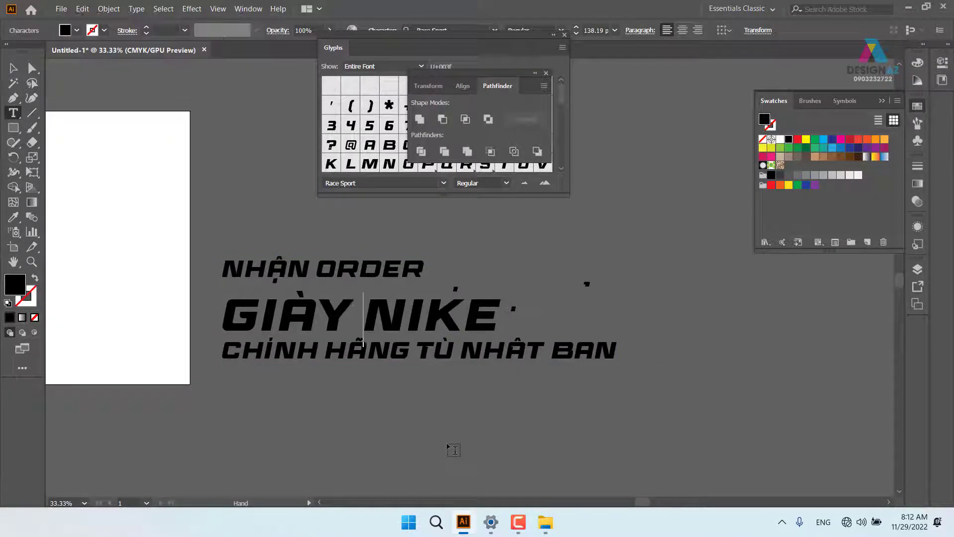
- Tighten the gap between "GIÀY" and "NIKE" slightly more and reduce the line spacing of the whole headline
key("alt+Left")
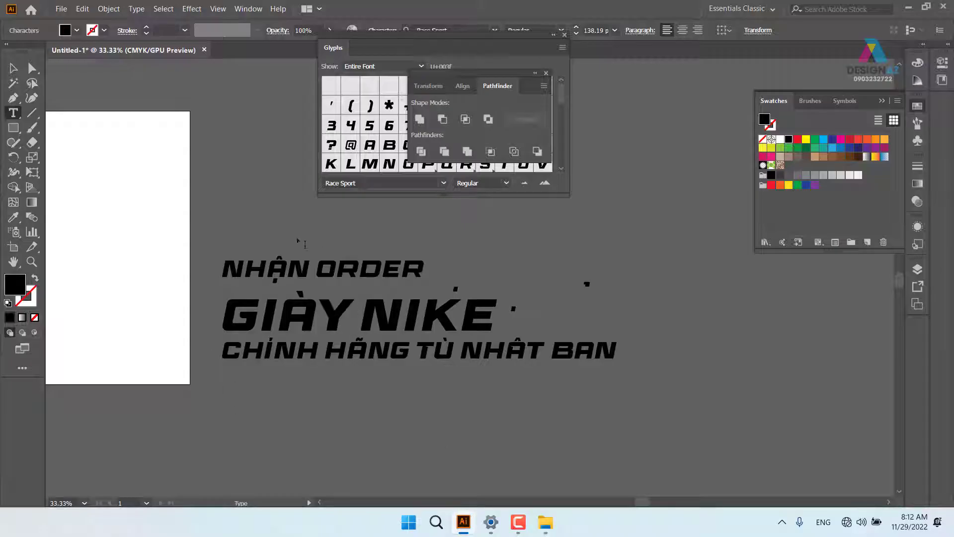
left_click(14, 68)
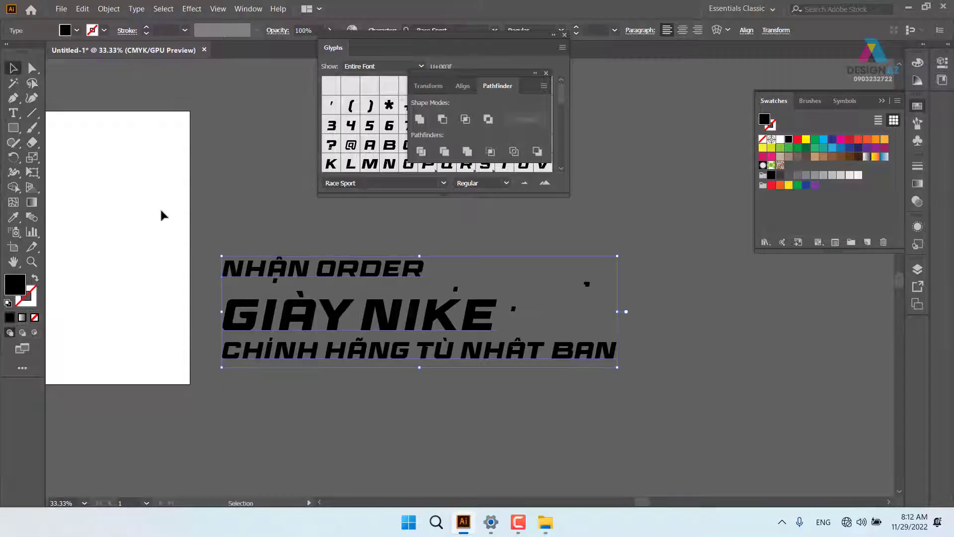
key("alt+Up")
key("alt+Up")
key("alt+Up")
key("alt+Up")
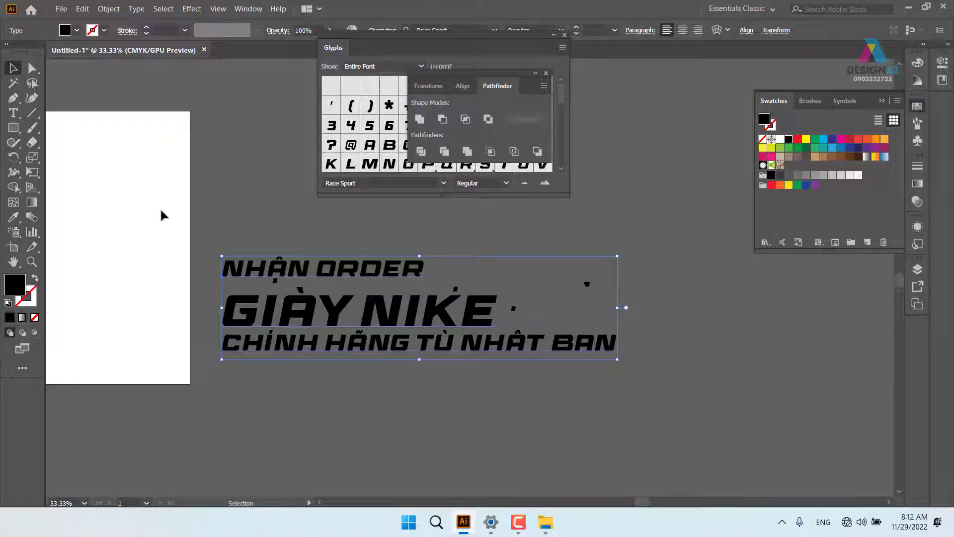
- Reduce the leading of the "GIÀY NIKE" line to pull it up close under "NHẬN ORDER", and deselect the text
double_click(247, 296)
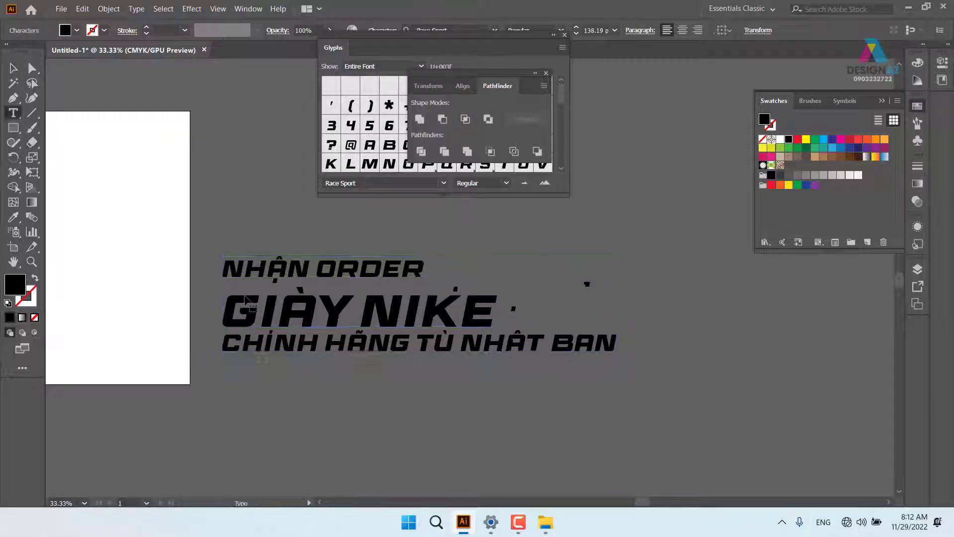
left_click_drag(228, 302, 513, 289)
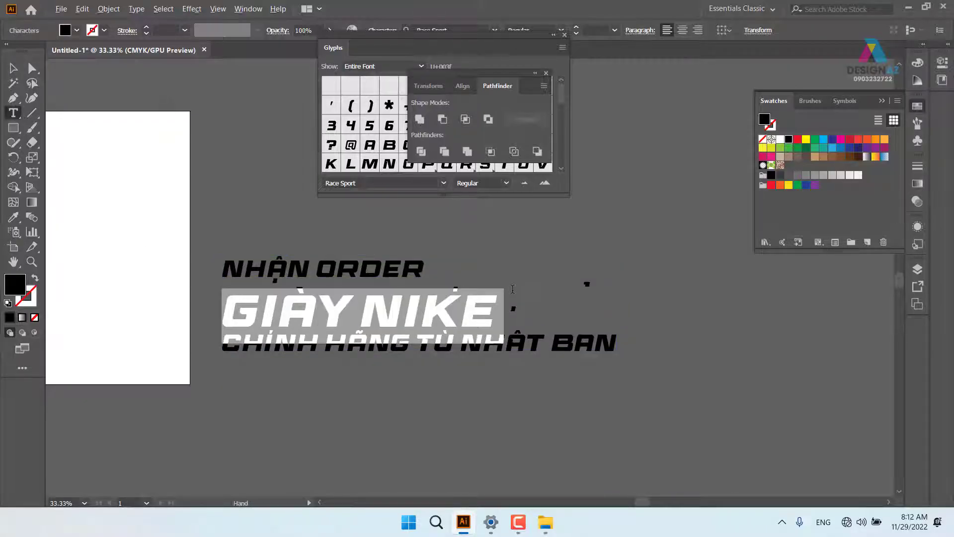
key("alt+Up")
key("alt+Up")
key("alt+Up")
key("alt+Up")
key("alt+Up")
key("alt+Up")
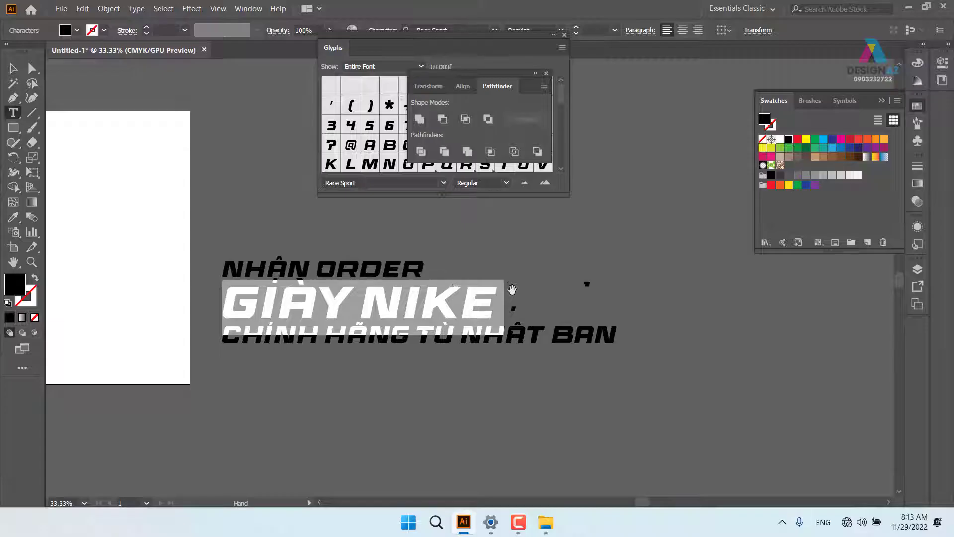
key("alt+Up")
key("alt+Up")
key("alt+Up")
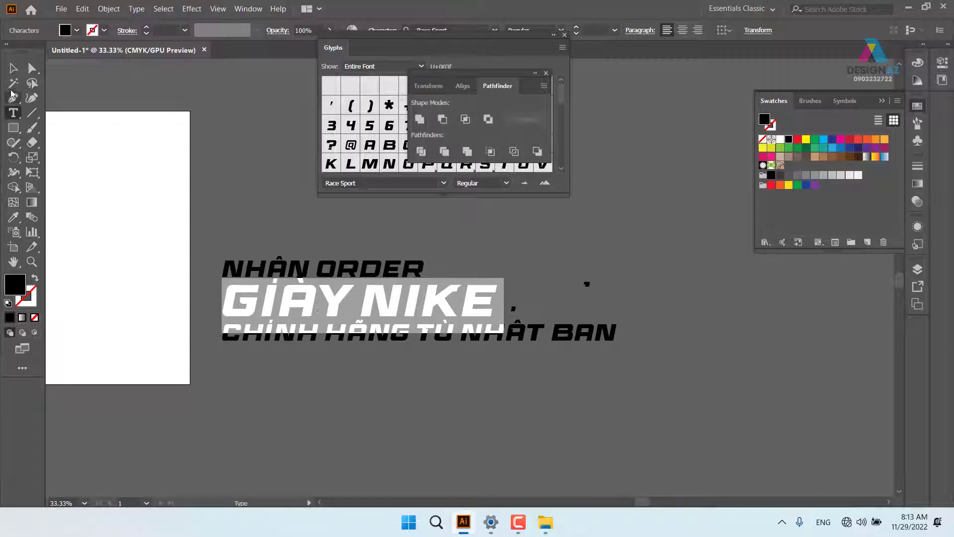
key("Escape")
left_click(379, 416)
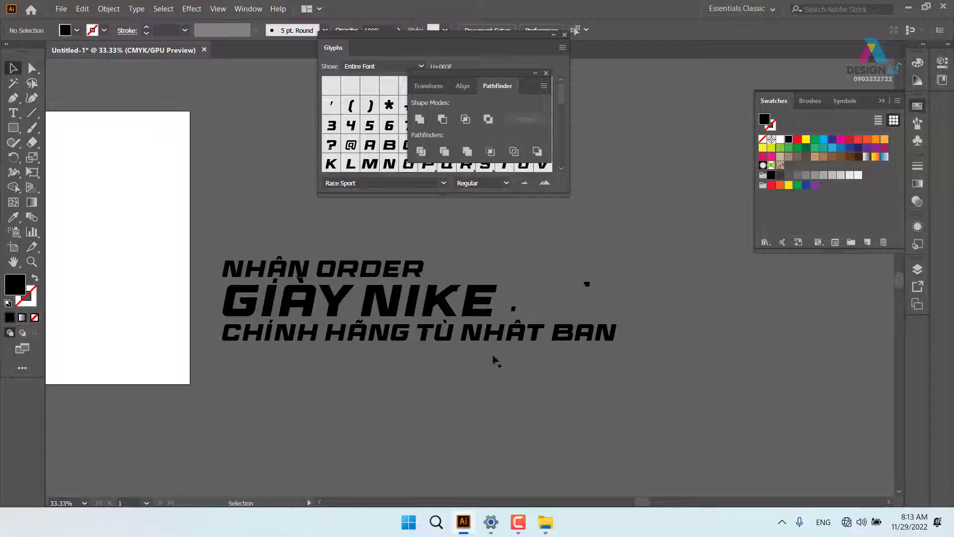
- Increase the leading of the "GIÀY NIKE" line slightly to move its accent away from "NHẬN ORDER", and deselect the text
key("z")
left_click_drag(352, 315, 390, 348)
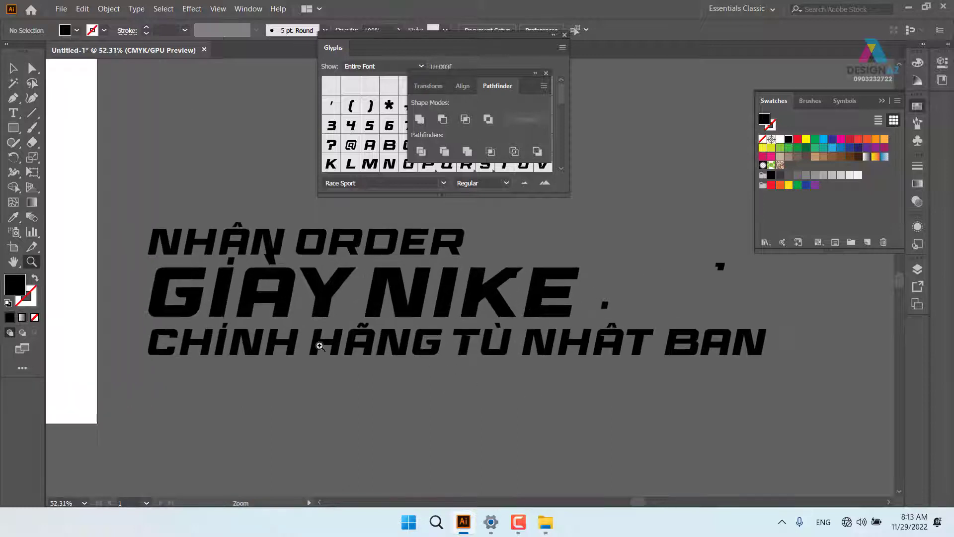
left_click(15, 66)
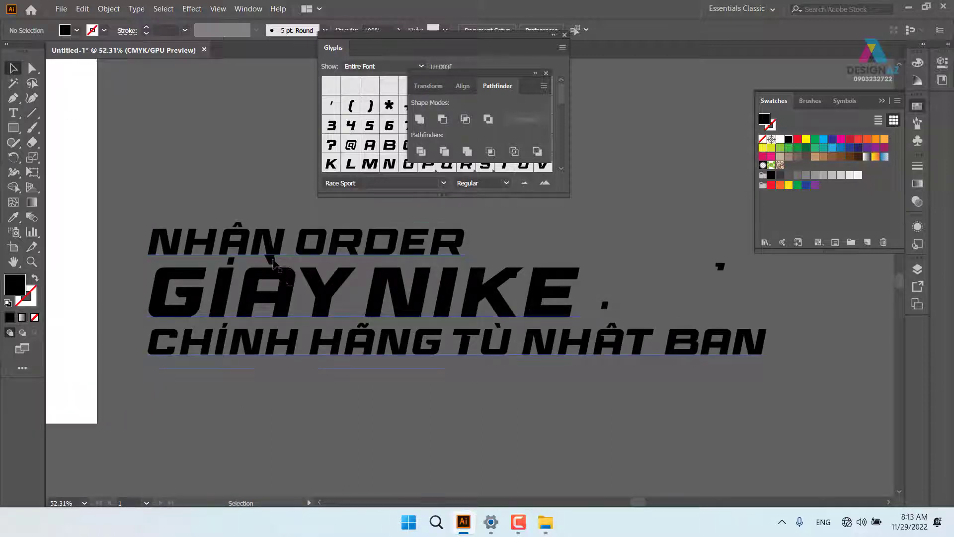
left_click(279, 269)
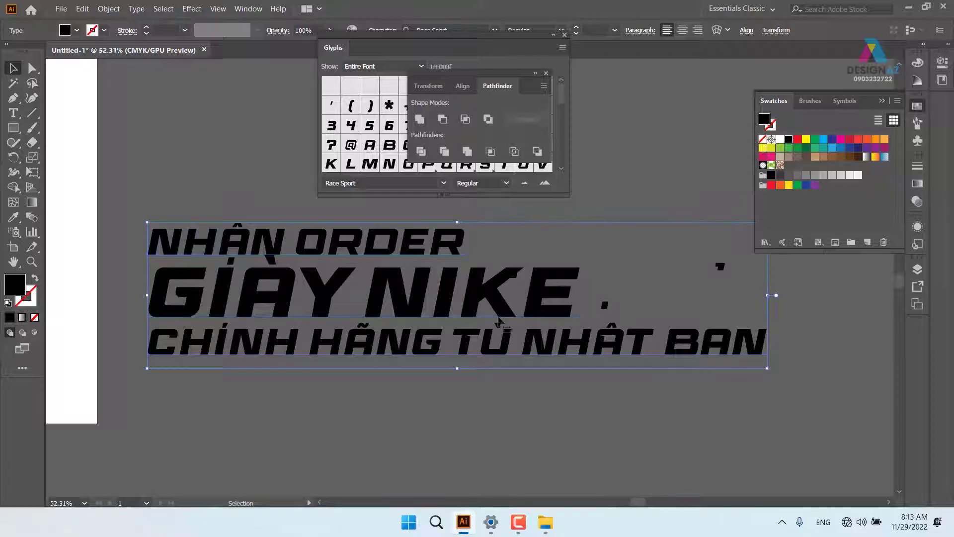
double_click(272, 311)
left_click_drag(150, 279, 574, 271)
key("alt+Down")
key("alt+Down")
key("alt+Down")
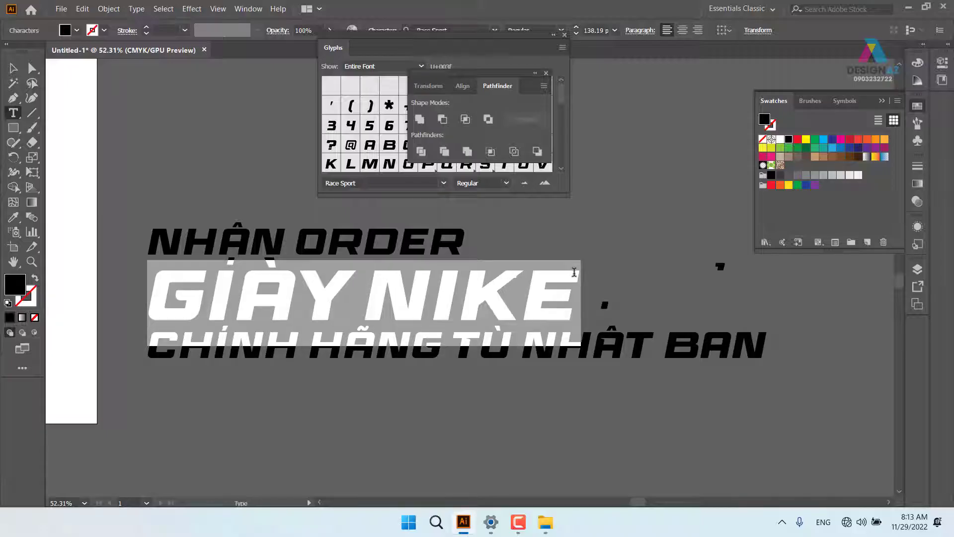
left_click(14, 67)
left_click(206, 163)
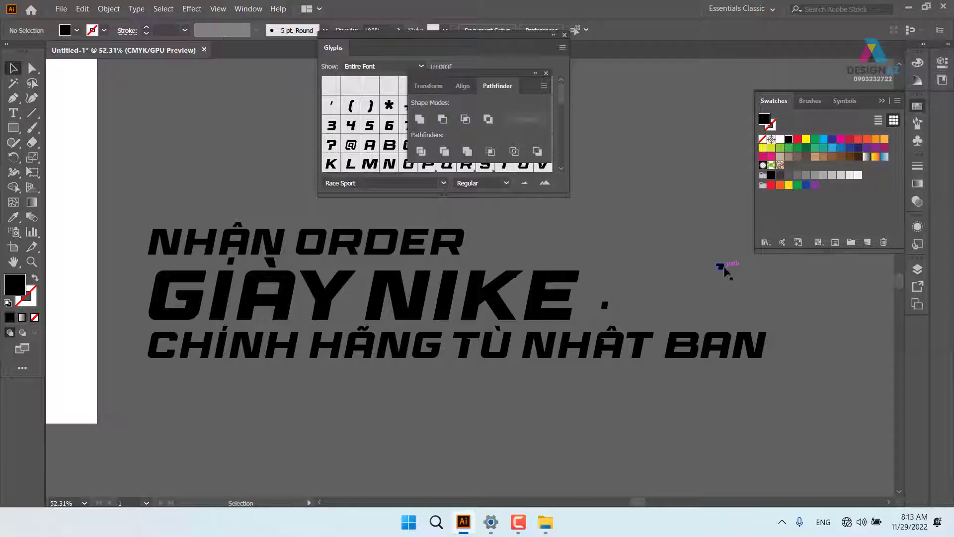
- Place the hook accent over the A in "BẢN", the dot under the A in "NHẬT" and the horn on the U in "TỪ"
left_click_drag(710, 316, 723, 324)
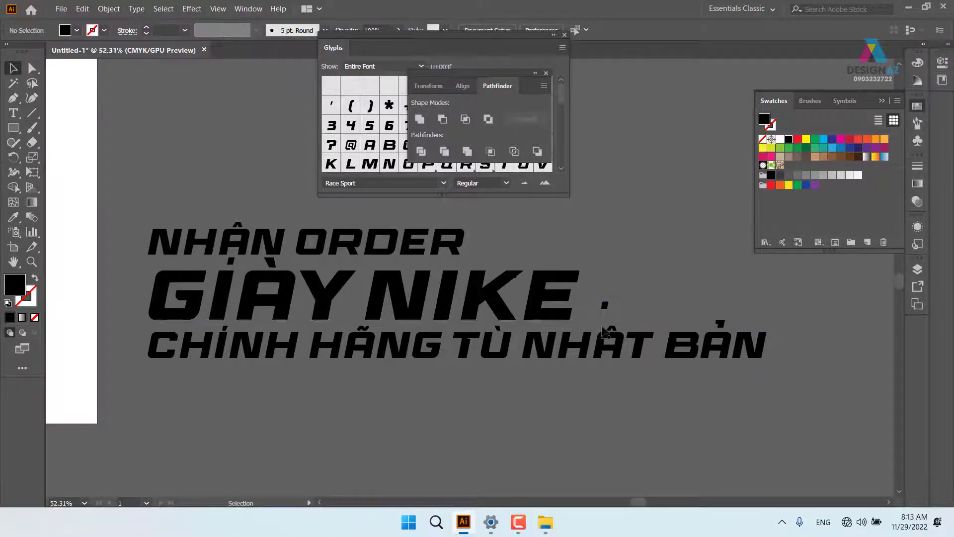
left_click_drag(605, 310, 607, 373)
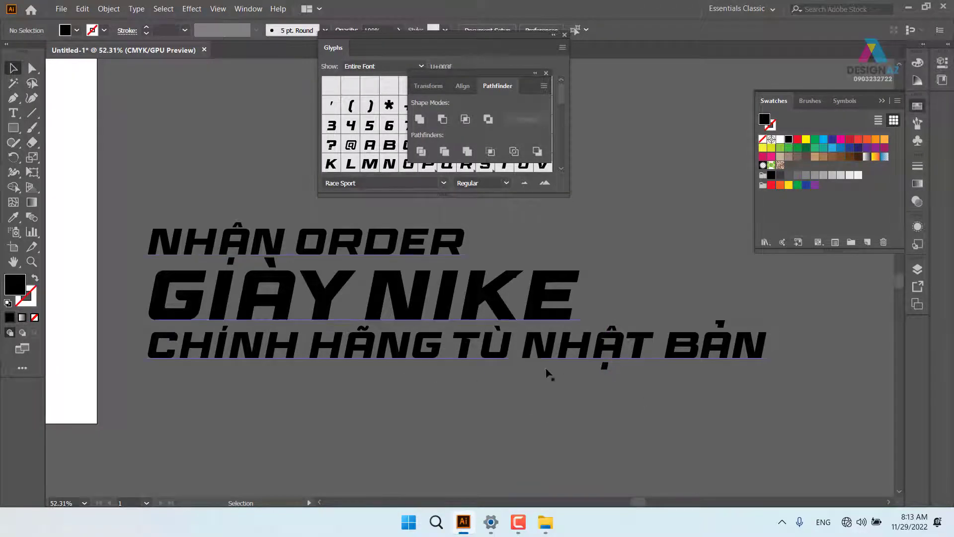
left_click_drag(606, 370, 517, 332)
left_click_drag(638, 418, 604, 398)
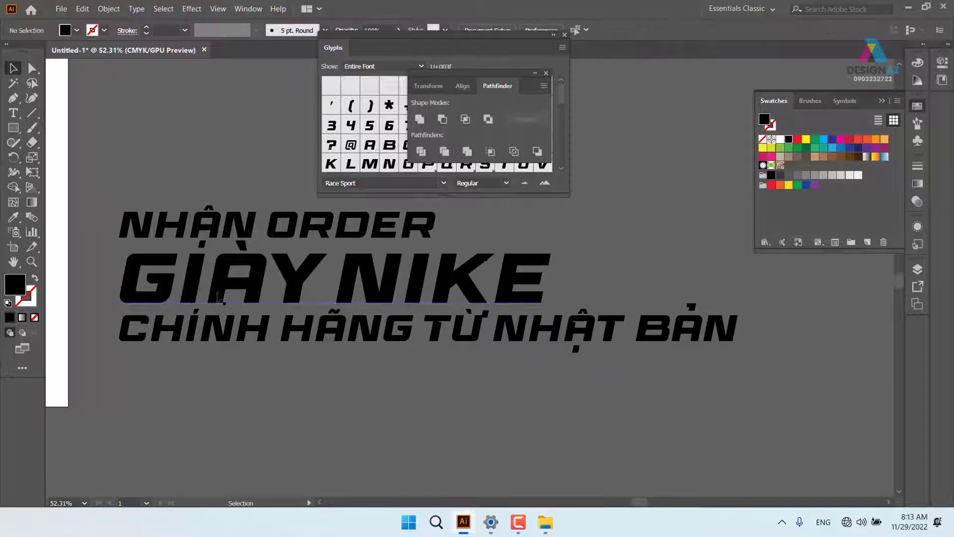
left_click_drag(160, 339, 501, 328)
key("ctrl+z")
left_click(179, 180)
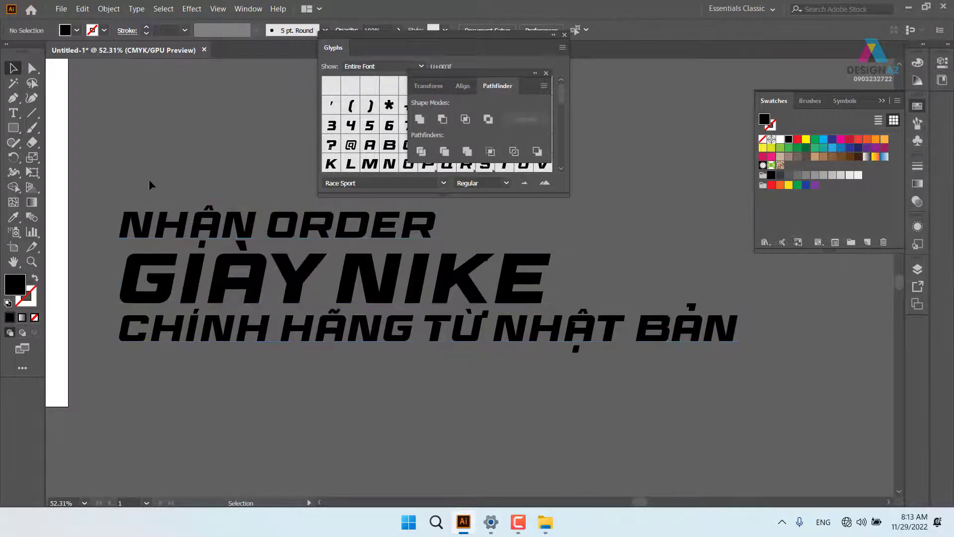
- Group the three headline lines together with all the hand-drawn accent marks
key("ctrl+a")
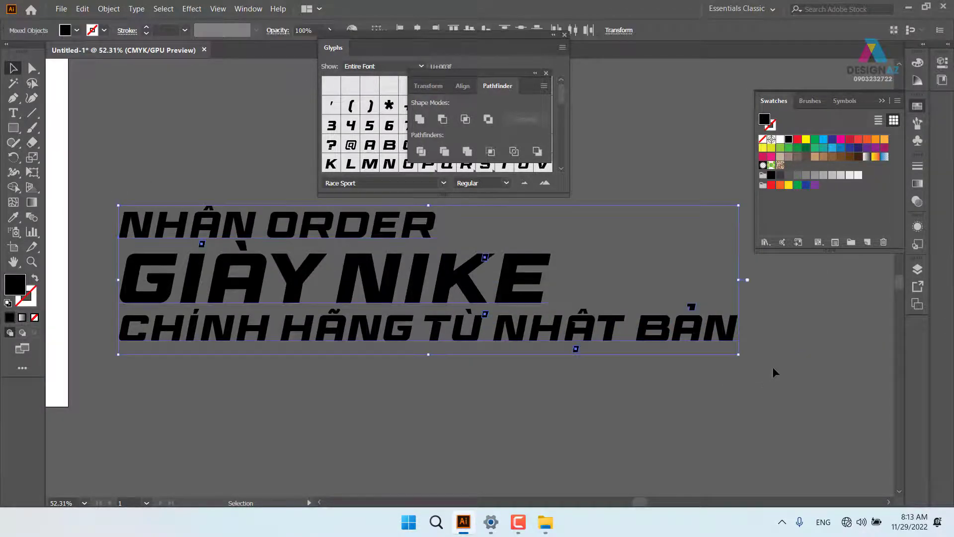
key("a")
key("v")
key("ctrl+g")
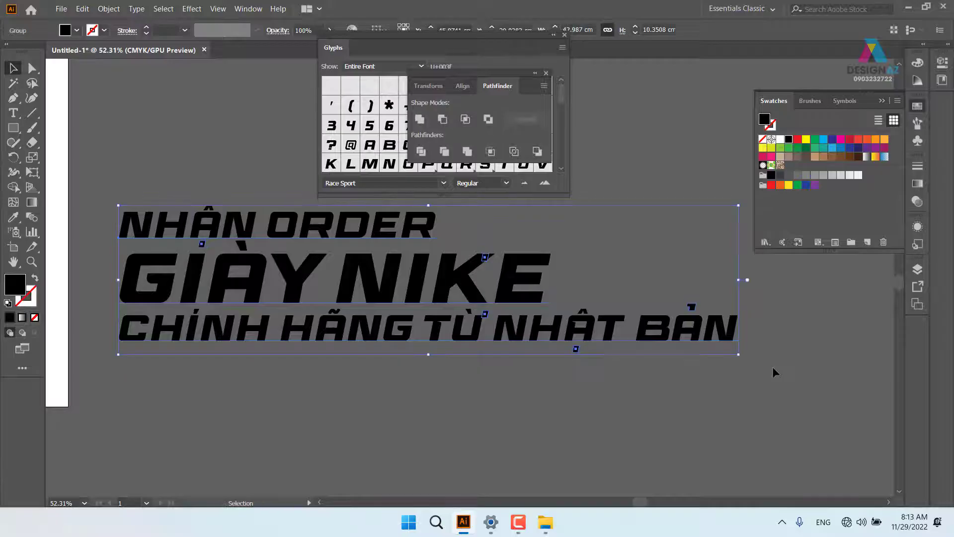
- Move the linked shoe photo from beside the artboard to the empty area below the headline and deselect it
key("ctrl+minus")
key("ctrl+minus")
key("ctrl+minus")
scroll(711, 376, "up", 1)
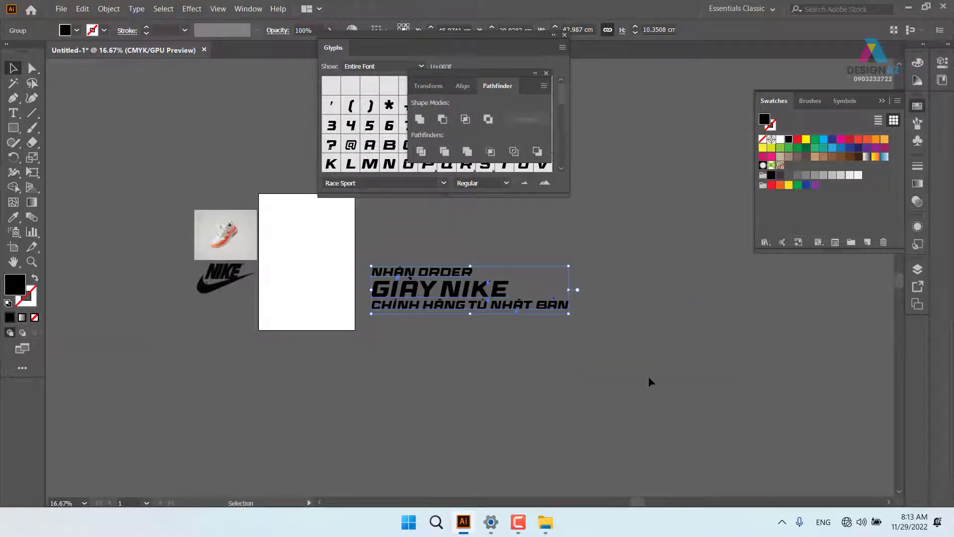
left_click(648, 381)
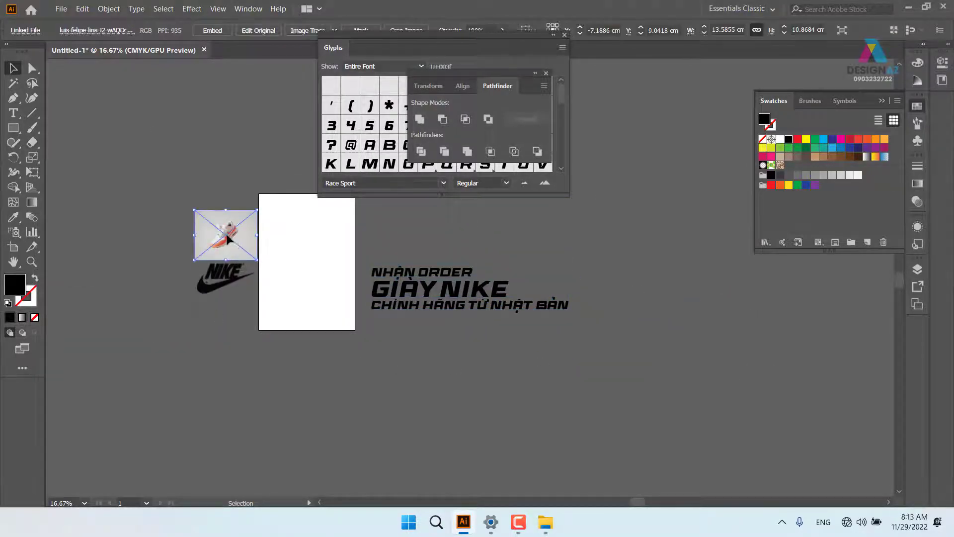
left_click_drag(229, 238, 657, 418)
left_click(540, 368)
- Close the Glyphs and Pathfinder panels that cover the enlarged shoe photo
key("z")
key("space")
left_click_drag(573, 437, 487, 318)
left_click_drag(358, 268, 444, 329)
key("space")
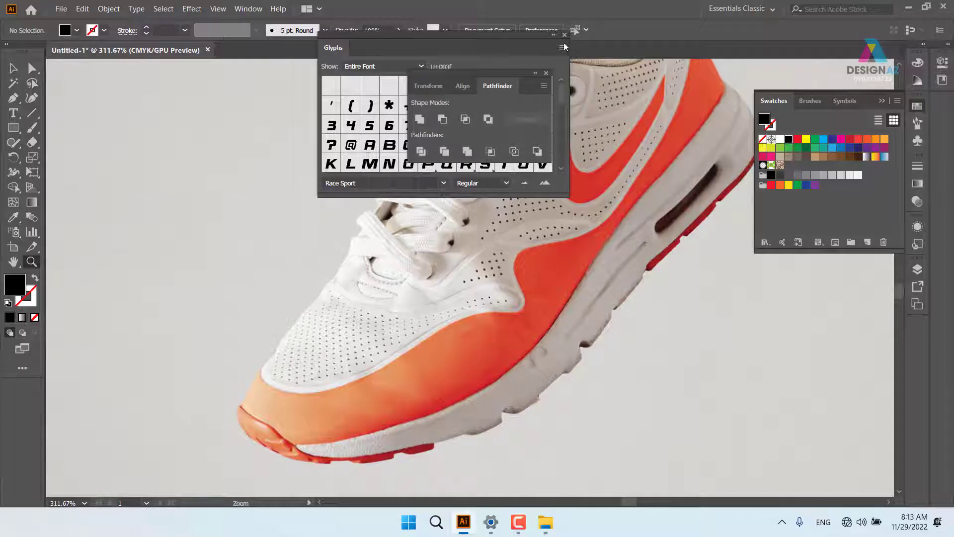
left_click(564, 35)
left_click(546, 73)
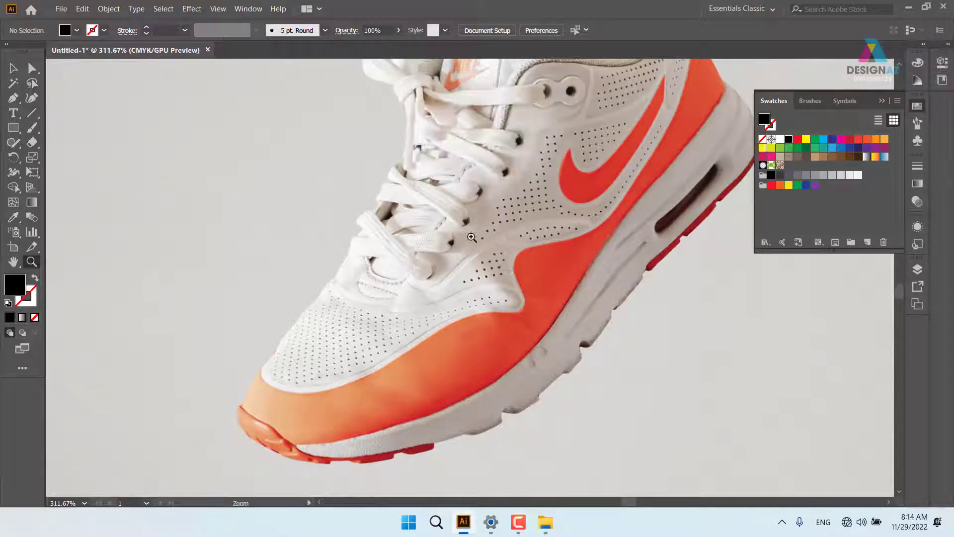
- Start a Pen tool path at the front of the red outsole and trace the toe's lower edge up to the tip
key("space")
left_click_drag(396, 346, 452, 255)
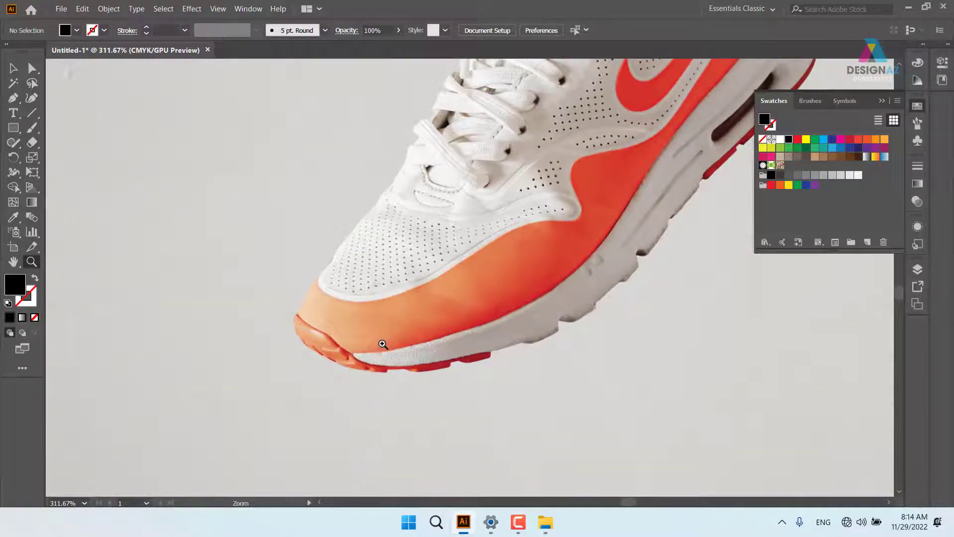
key("ctrl+equal")
key("ctrl+equal")
key("space")
left_click_drag(340, 428, 453, 351)
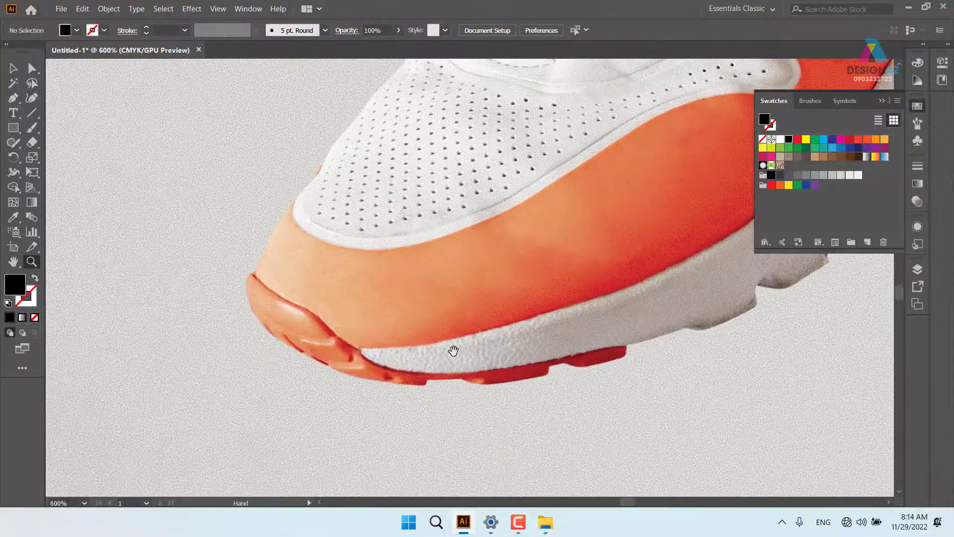
key("p")
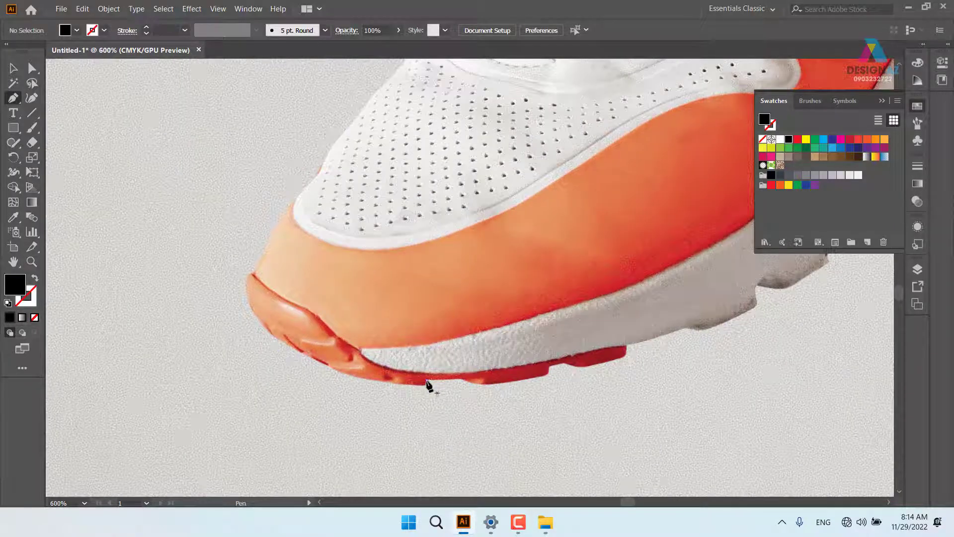
left_click(427, 383)
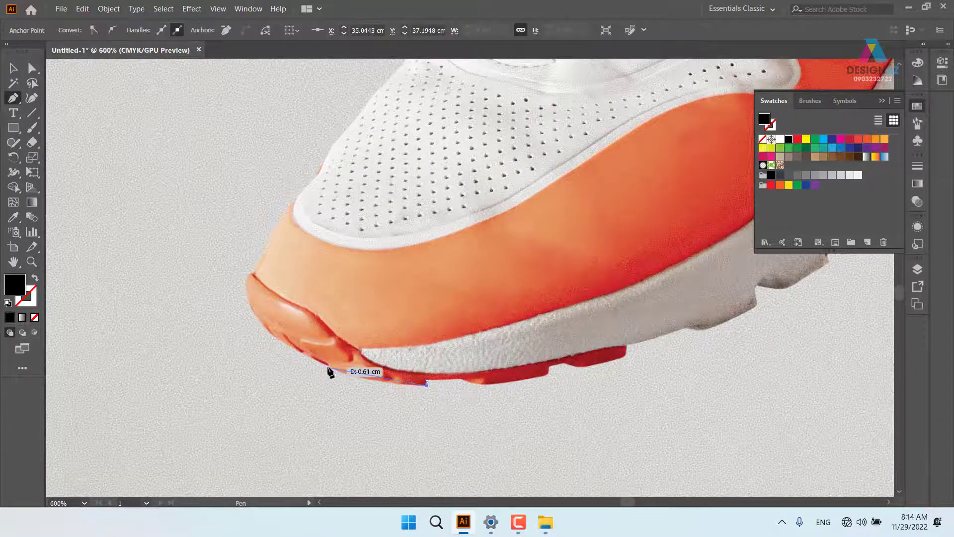
left_click_drag(293, 349, 296, 353)
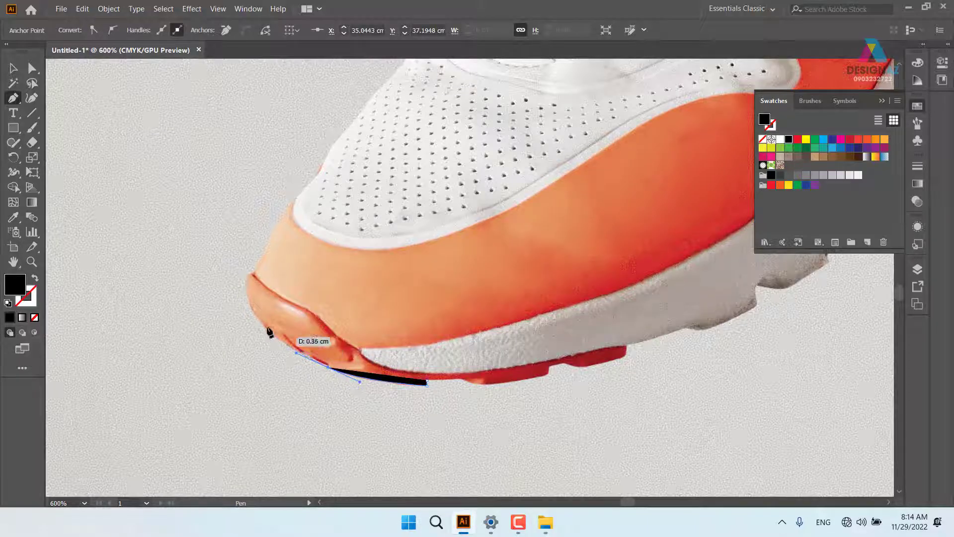
left_click_drag(249, 301, 239, 272)
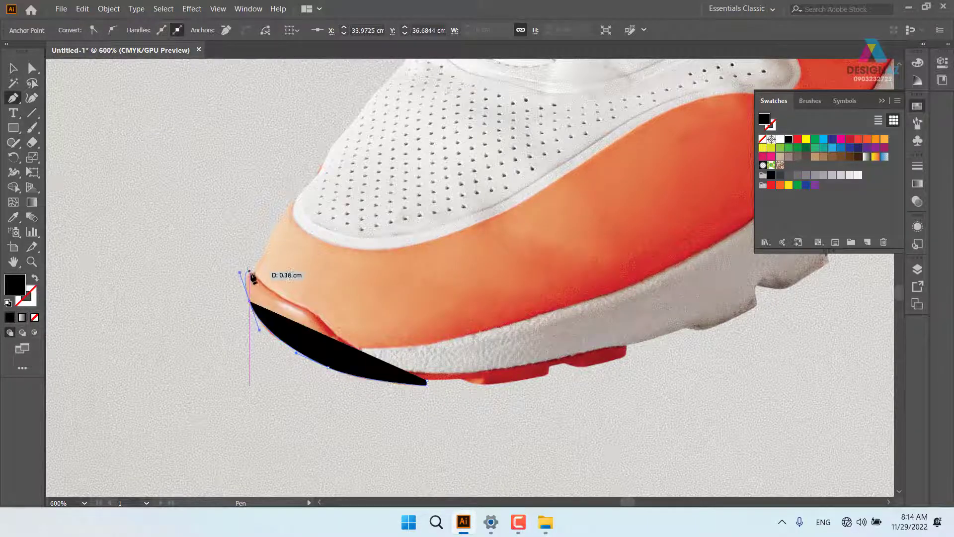
left_click(256, 274)
- Continue the Pen path from the toe tip along the shoe's upper front edge to the base of the lowest outer lace loop
left_click_drag(275, 230, 382, 147)
left_click_drag(399, 132, 406, 203)
left_click(381, 243)
left_click(409, 181)
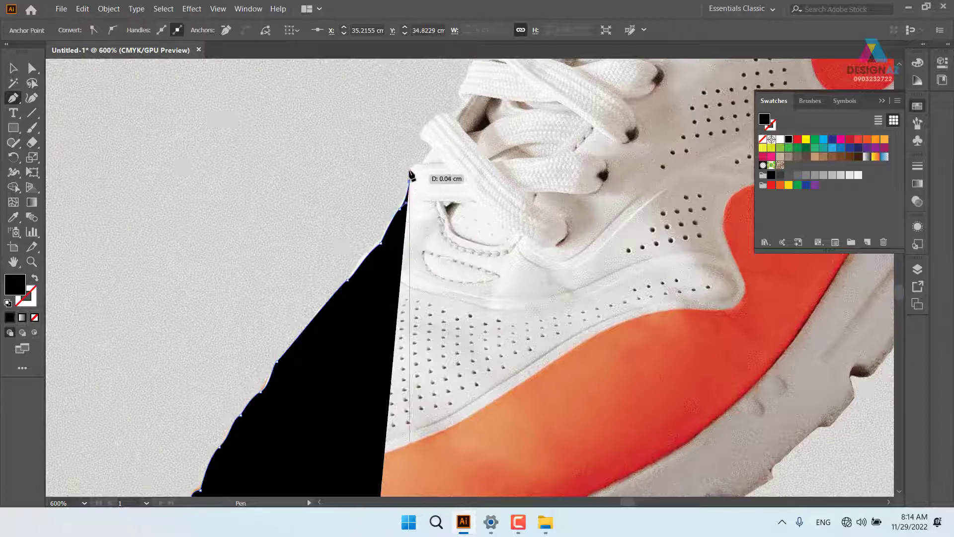
left_click_drag(421, 164, 432, 167)
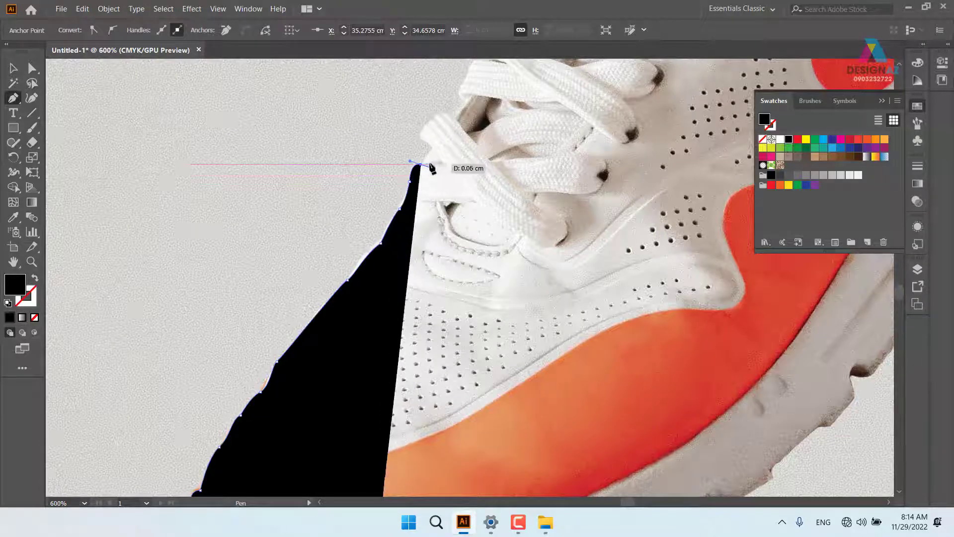
left_click(421, 164)
left_click(432, 149)
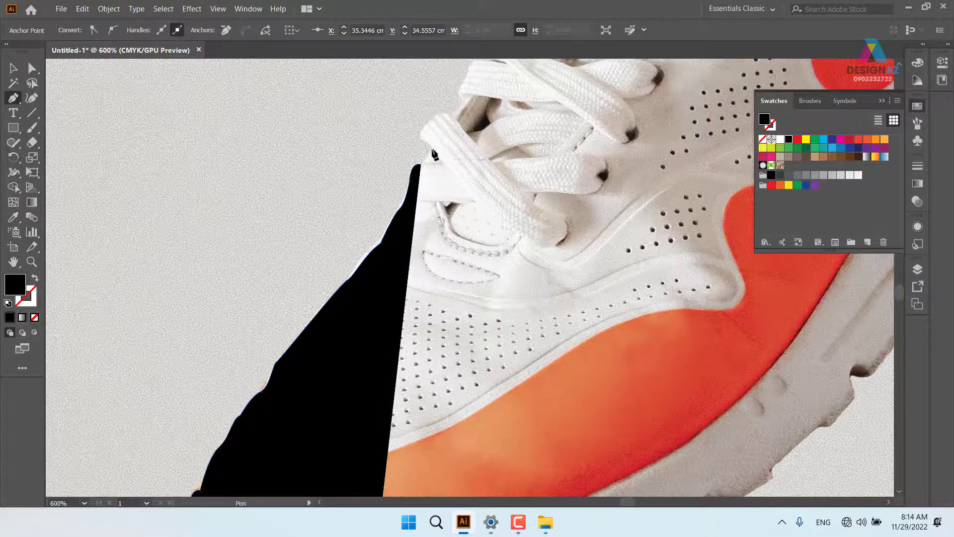
- Continue the Pen path around the outside of the lowest outer lace loop
key("space")
left_click_drag(485, 151, 447, 300)
scroll(447, 301, "up", 5)
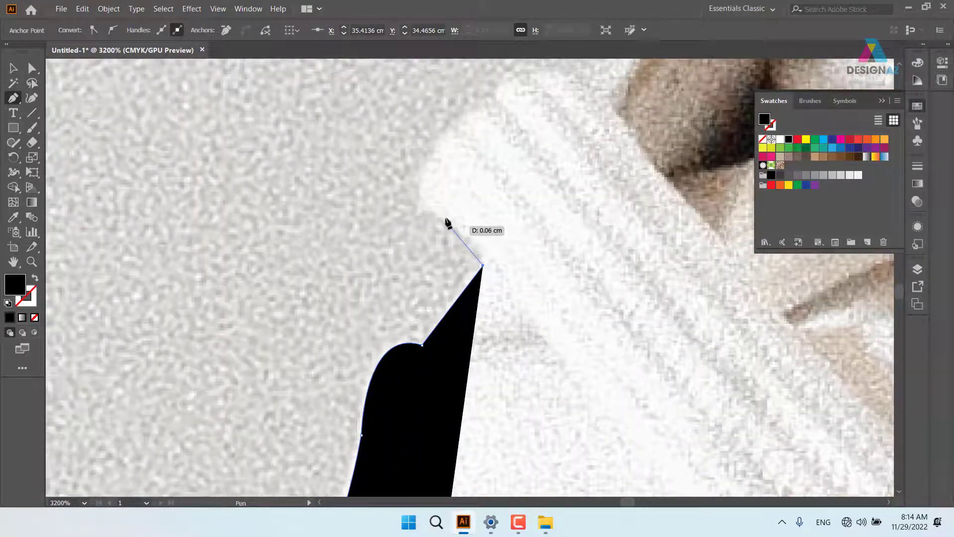
left_click_drag(440, 214, 417, 205)
left_click_drag(443, 138, 466, 130)
left_click(506, 88)
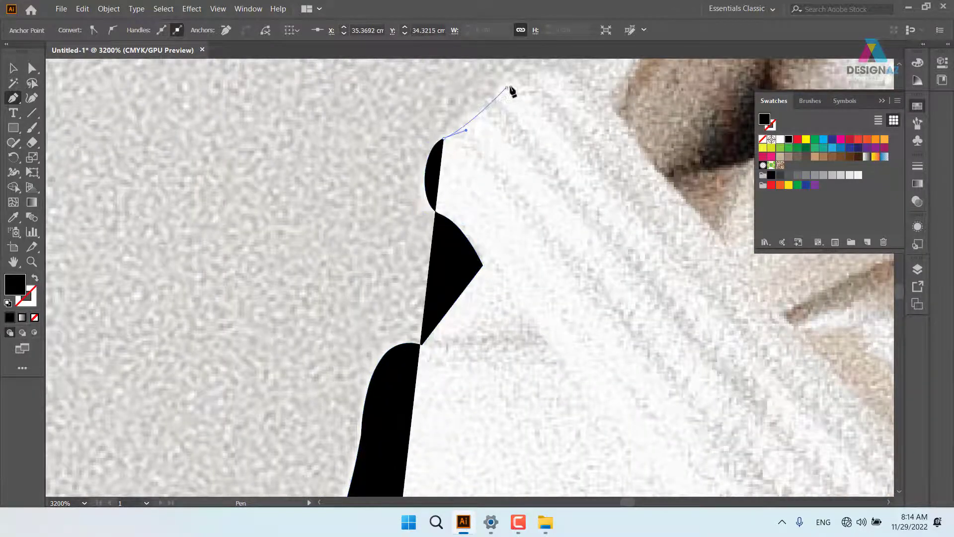
left_click_drag(566, 81, 523, 254)
left_click(528, 254)
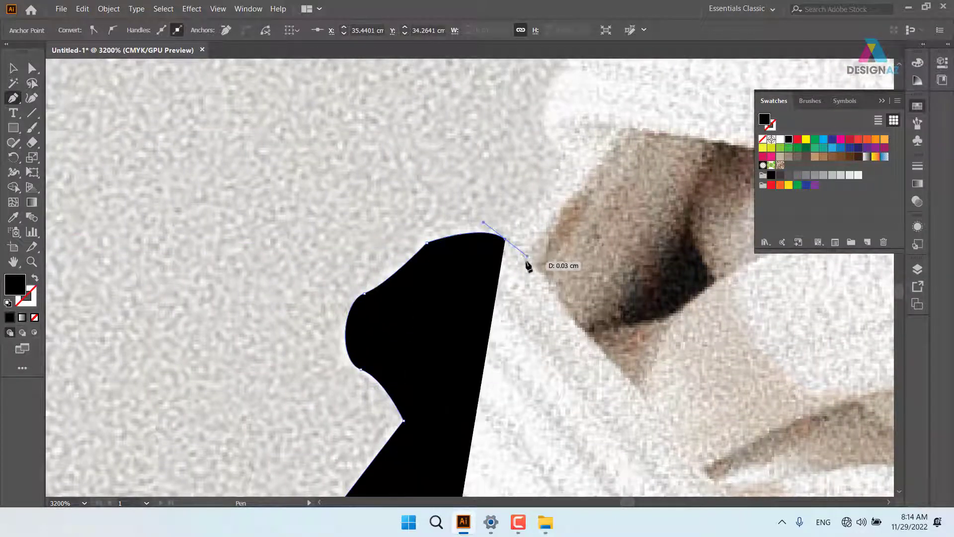
- Extend the Pen path around the outer end of the second lace loop and along its upper edge
left_click_drag(590, 171, 466, 259)
left_click_drag(465, 253, 512, 156)
left_click(510, 152)
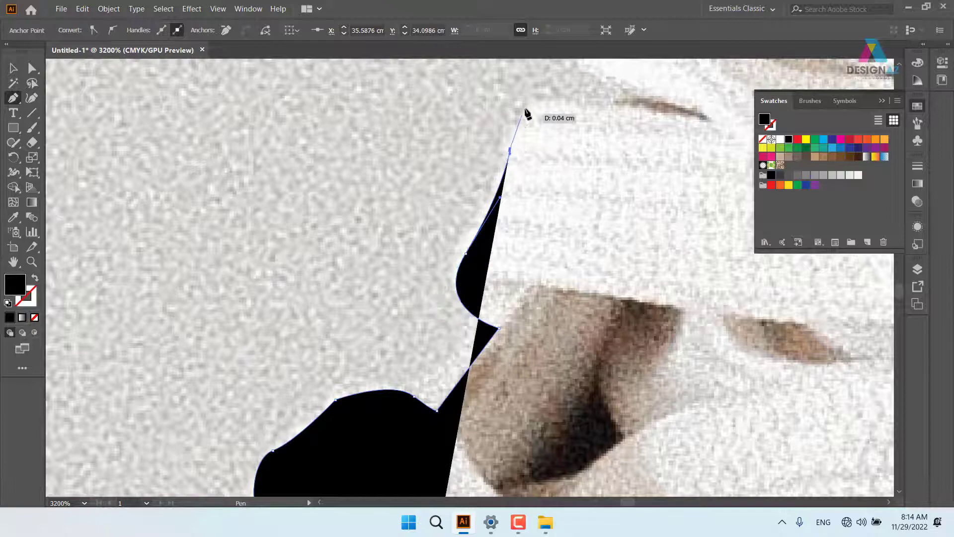
left_click_drag(525, 109, 540, 108)
left_click_drag(609, 109, 608, 109)
left_click_drag(604, 135, 353, 441)
- Trace around the outer end of the third lace loop up to the vertical lace strand with the Pen path
left_click(372, 393)
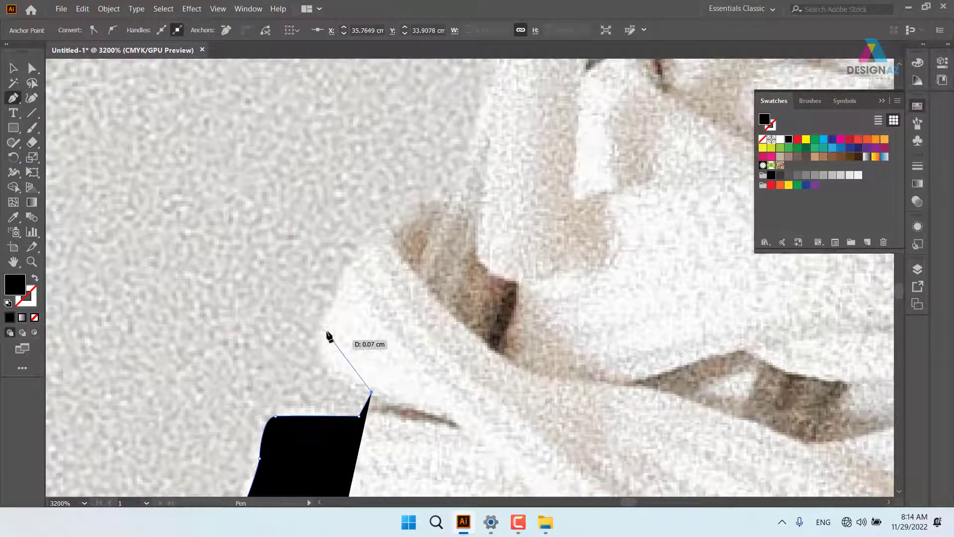
left_click_drag(327, 311, 342, 255)
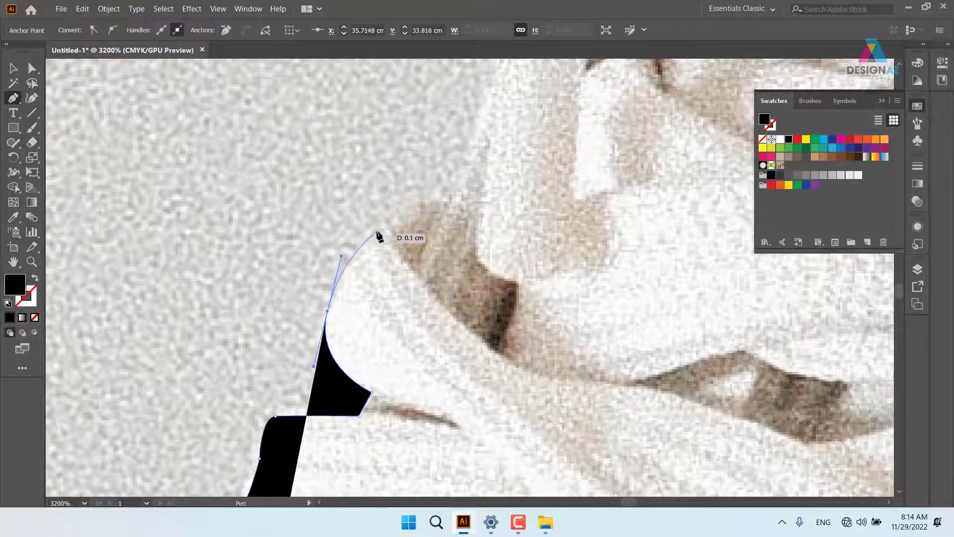
left_click(377, 232)
left_click(419, 199)
left_click(450, 199)
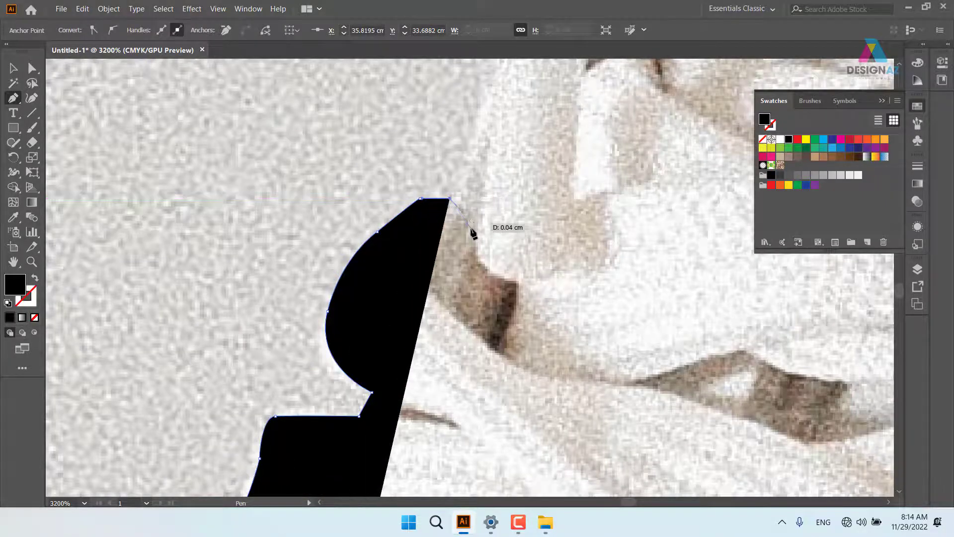
- Trace the outer edge of the vertical lace strand up to the underside of the lace knot
key("ctrl+minus")
key("ctrl+minus")
key("ctrl+minus")
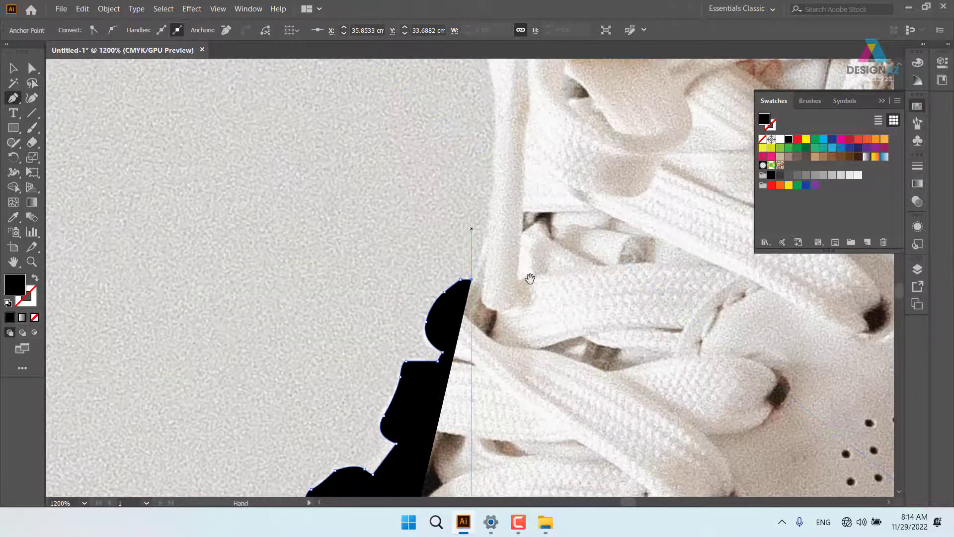
left_click_drag(529, 278, 473, 335)
left_click(433, 289)
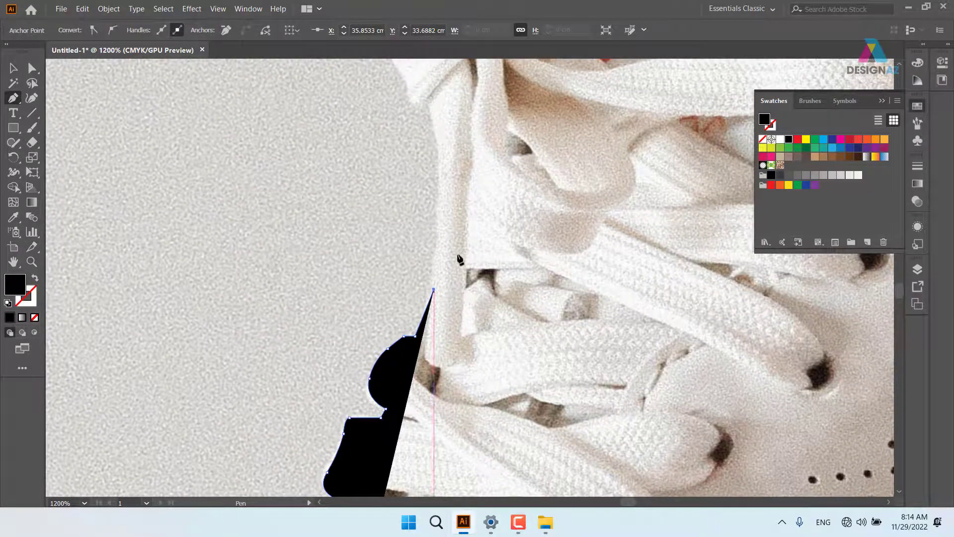
left_click_drag(451, 176, 443, 351)
left_click_drag(419, 276, 433, 325)
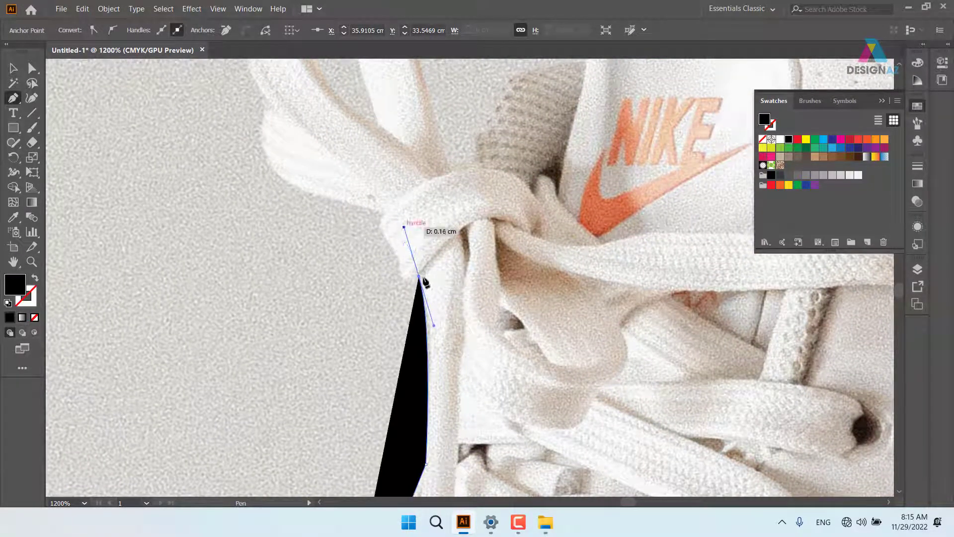
- Reselect the path's end anchor under the lace knot, adjust its handle and swap the black fill to the stroke
left_click(436, 330, "ctrl")
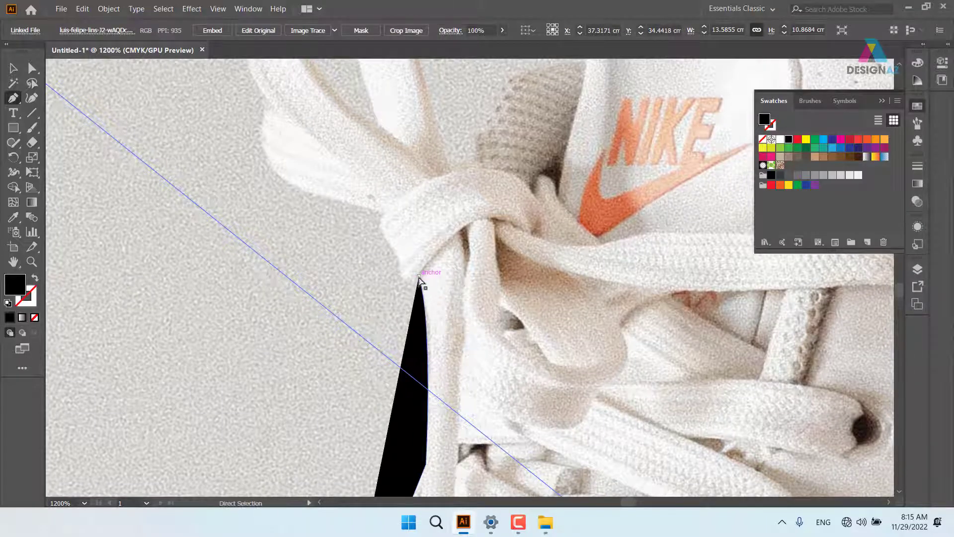
left_click(420, 278, "ctrl")
left_click_drag(434, 325, 439, 335)
key("shift+x")
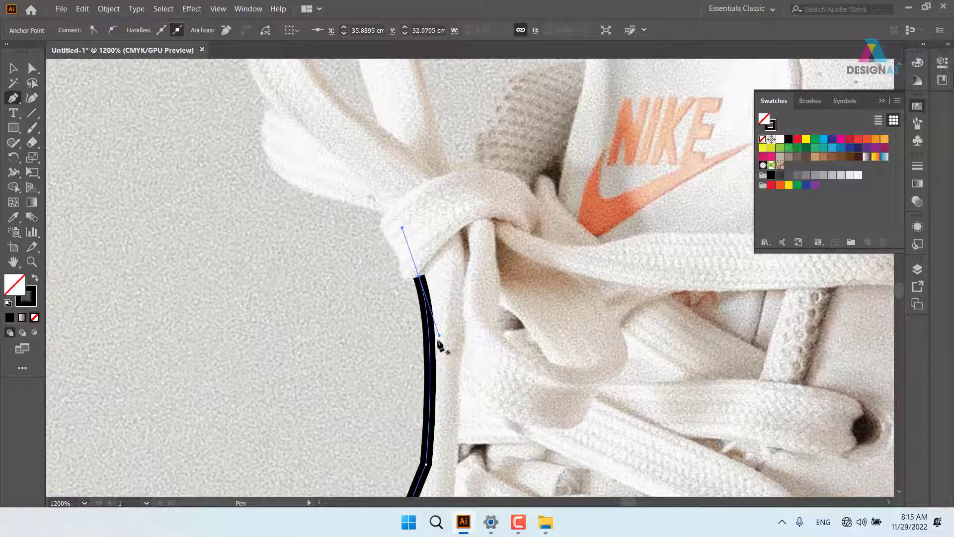
- Set the traced path's stroke weight to 0.25 pt
left_click(13, 69)
left_click(430, 374)
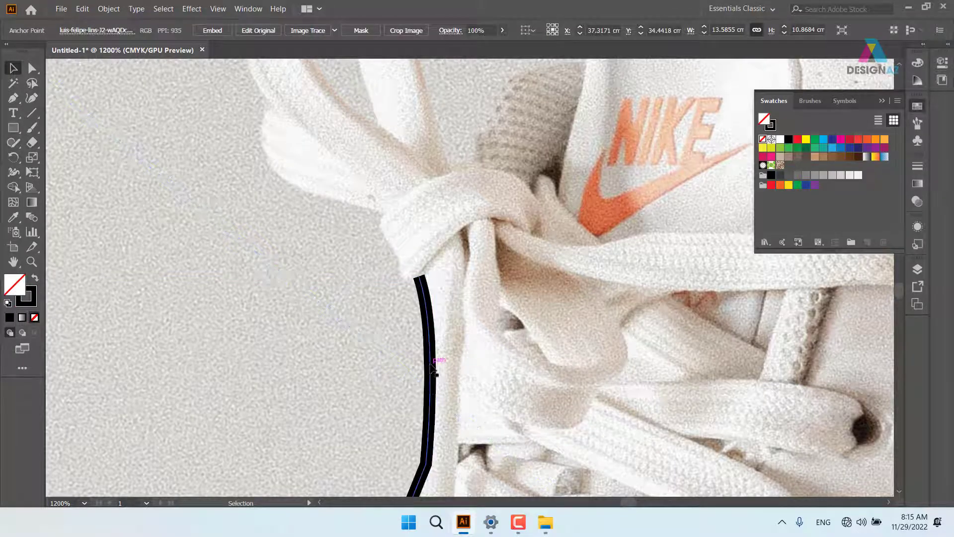
left_click(431, 371)
left_click(185, 31)
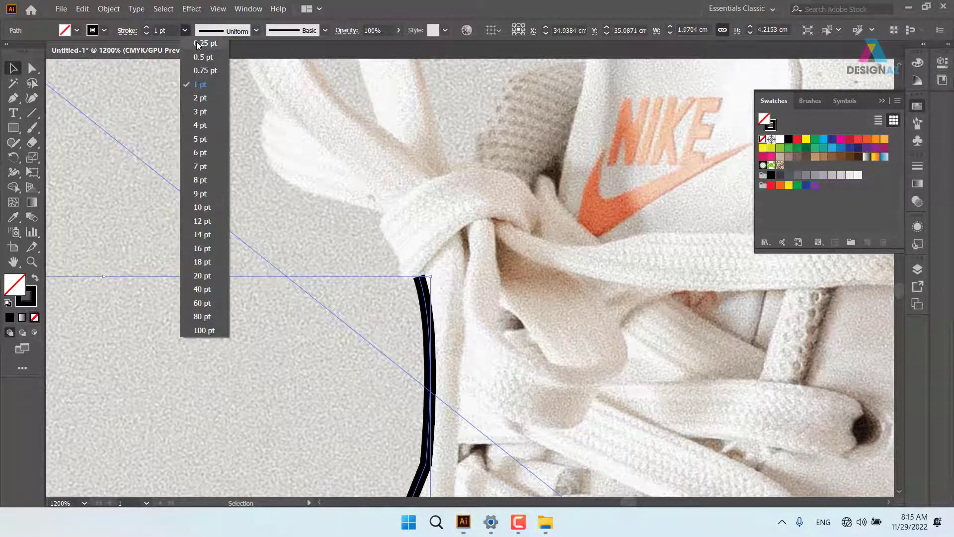
left_click(199, 44)
- Resume the Pen path at its end anchor and trace the knot's outer edge and the lower bow loop
left_click_drag(485, 293, 489, 318)
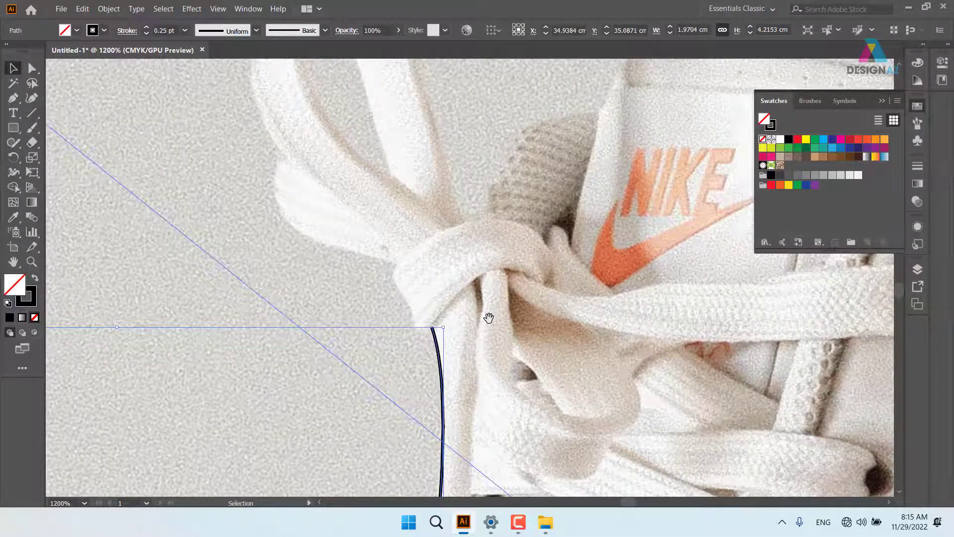
key("p")
left_click(433, 326)
left_click_drag(414, 311, 397, 295)
key("space")
left_click_drag(322, 252, 308, 216)
left_click(327, 209)
key("space")
- Trace the outer contour of the upper bow loop, over its tip and back down to the lace knot
left_click_drag(365, 192, 362, 378)
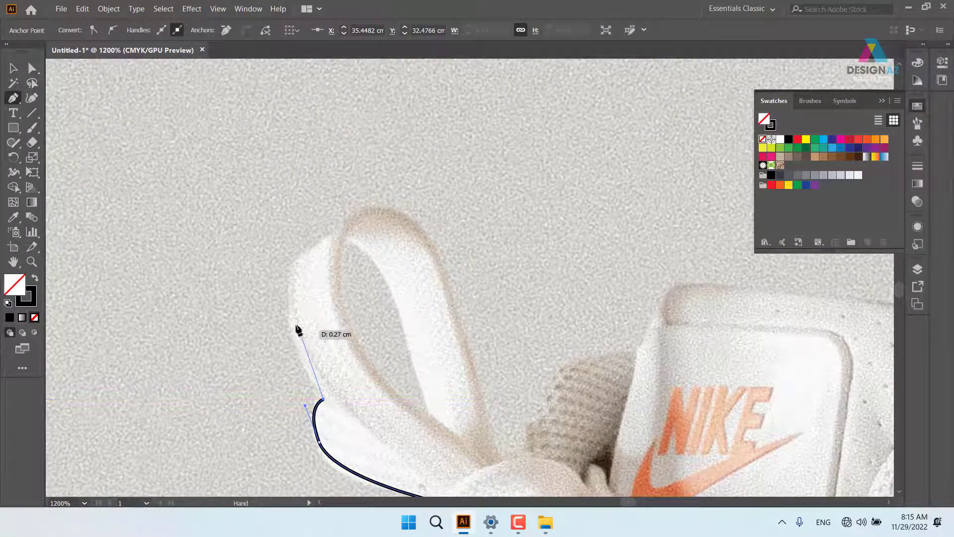
left_click_drag(290, 309, 291, 272)
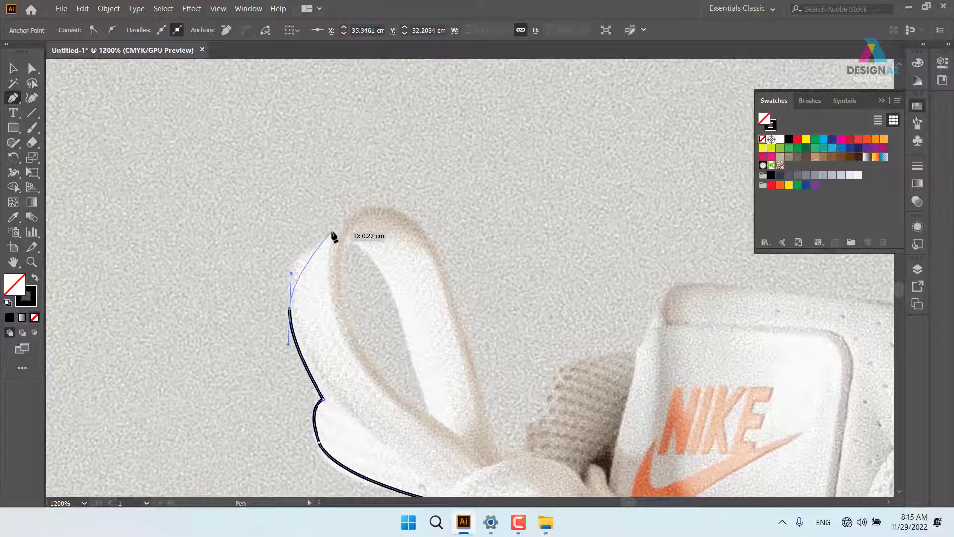
left_click_drag(338, 231, 350, 226)
left_click_drag(420, 230, 461, 272)
left_click(500, 461)
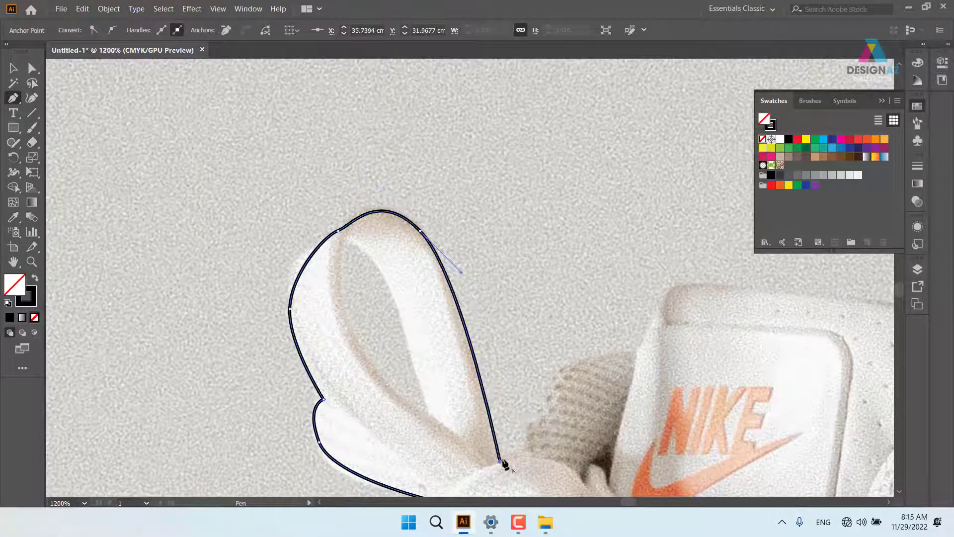
- Trace the knot's upper edge, the ribbed fabric behind it and the front corner of the tongue above the NIKE logo
left_click_drag(505, 464, 284, 295)
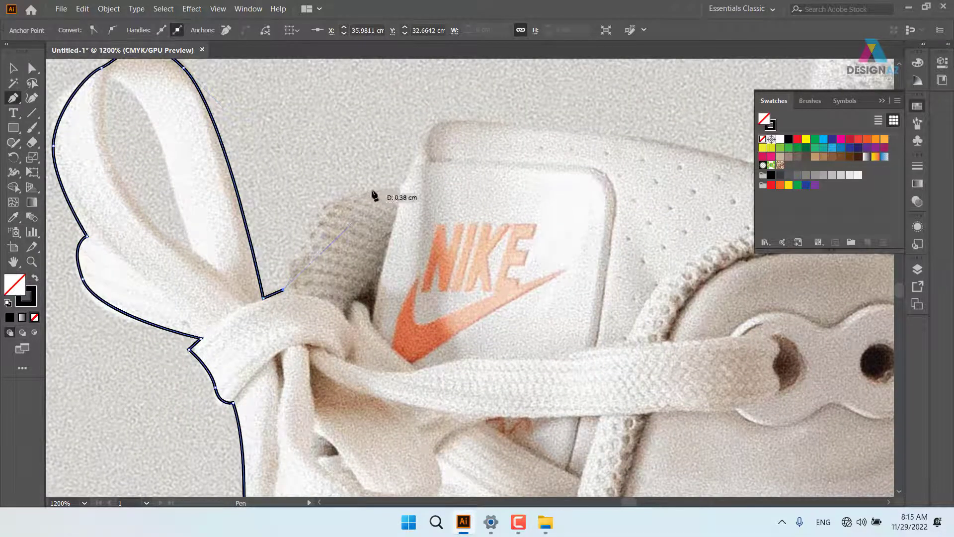
left_click_drag(399, 192, 486, 199)
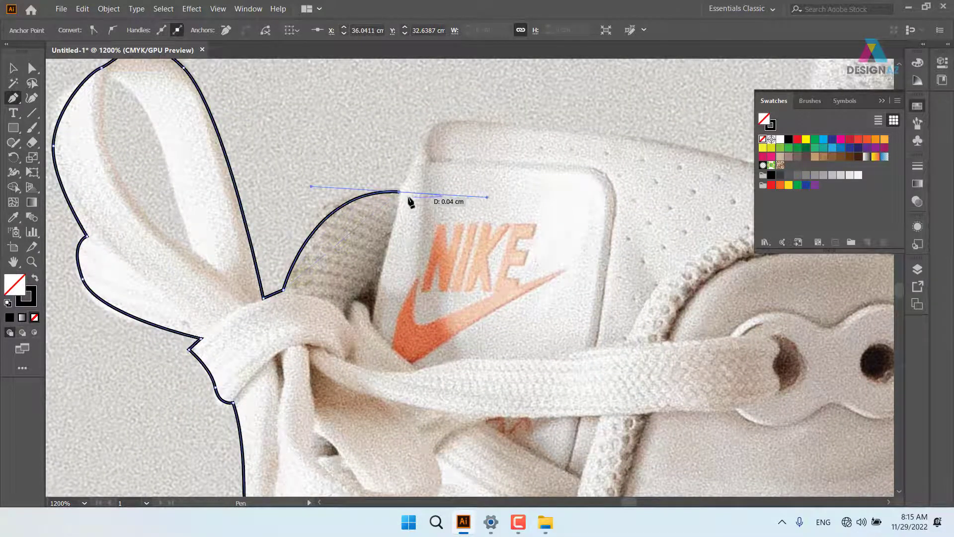
left_click(399, 192)
left_click_drag(421, 155, 432, 138)
left_click_drag(462, 123, 525, 125)
- Continue the Pen path along the tongue's upper edge to where it meets the knitted collar lining
key("space")
left_click_drag(639, 153, 238, 140)
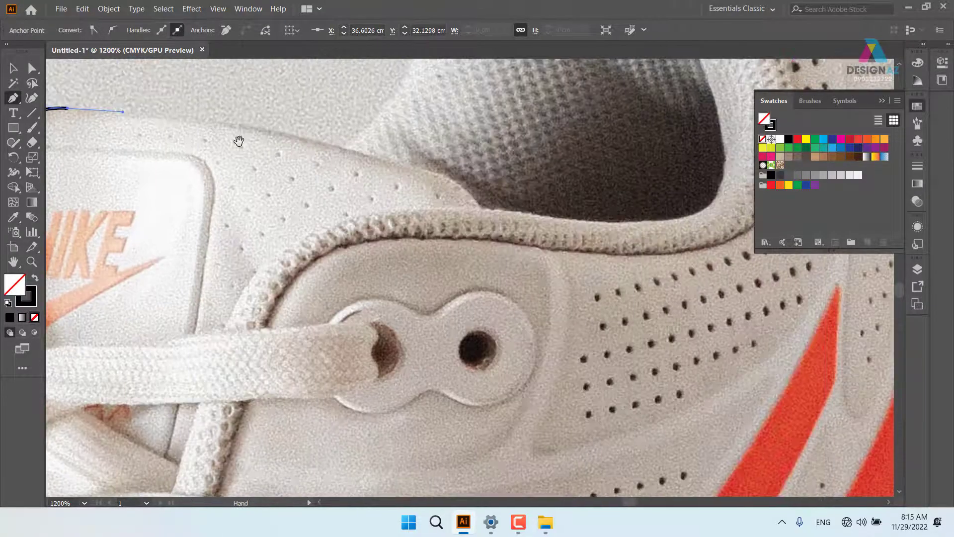
left_click_drag(338, 147, 431, 172)
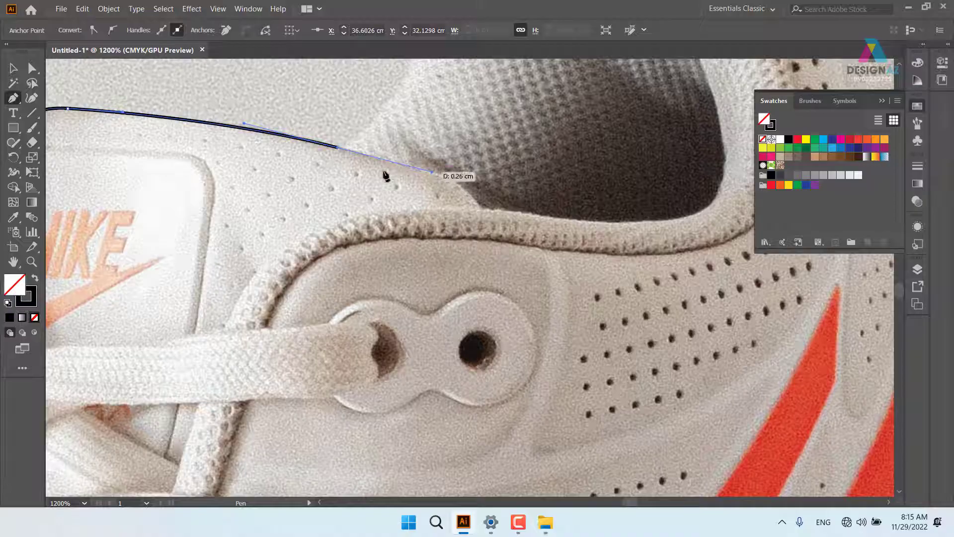
left_click(342, 152)
- Trace the knitted collar lining's outer edge up and over to the peak of the heel collar
scroll(342, 154, "up", 4)
scroll(343, 153, "right", 2)
left_click_drag(320, 243, 365, 195)
scroll(341, 154, "up", 4)
scroll(340, 154, "right", 2)
left_click_drag(407, 172, 434, 168)
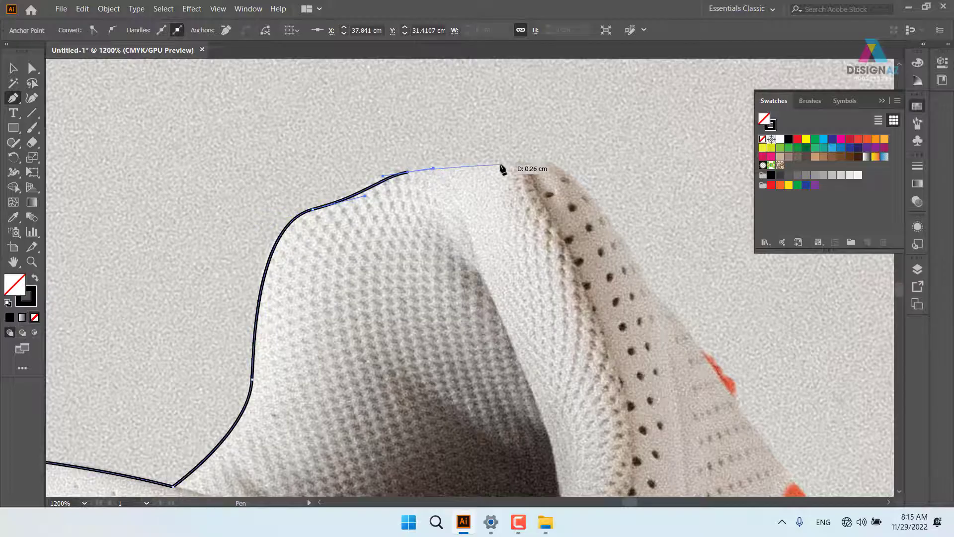
left_click(501, 164)
left_click_drag(557, 163, 572, 172)
key("ctrl+z")
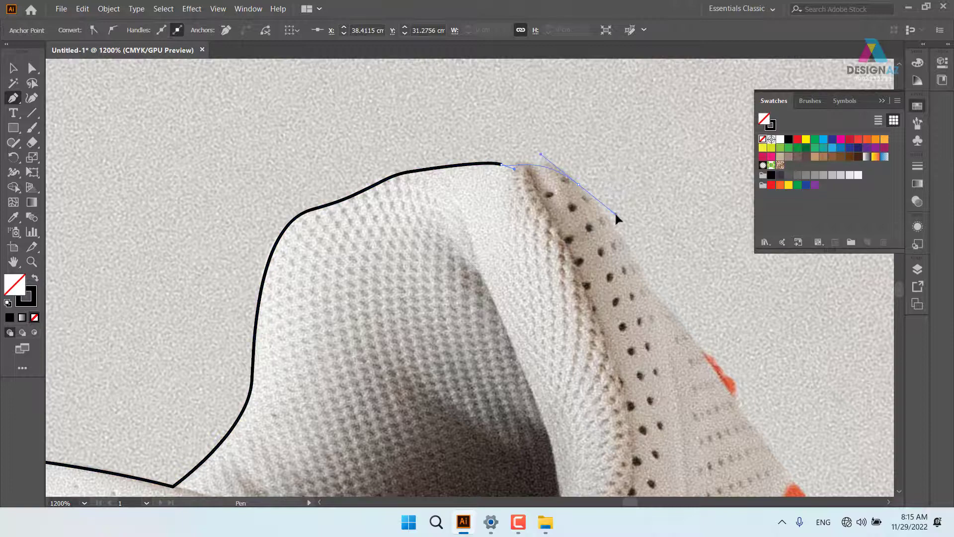
- Trace the back of the heel down past the red heel panel and onto the grey sole bulge
left_click_drag(701, 320, 483, 179)
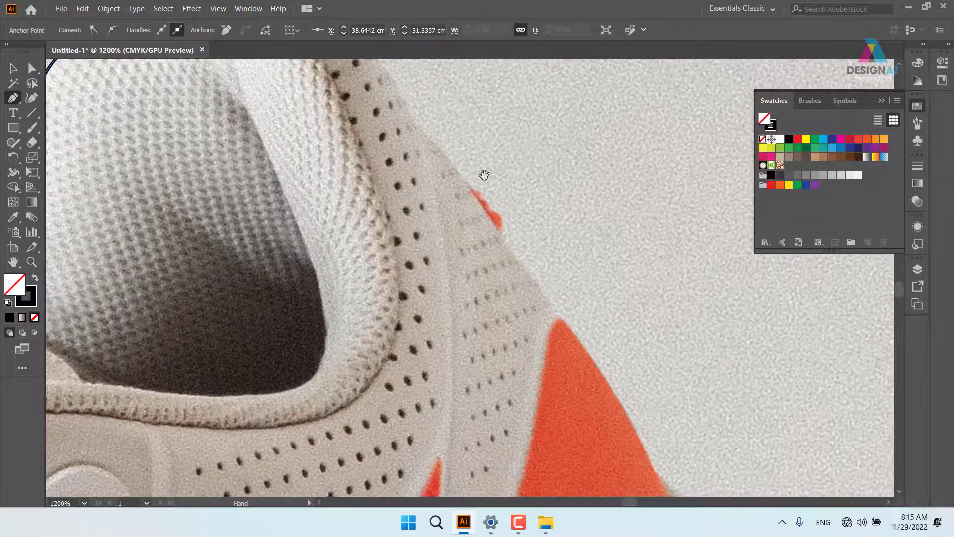
left_click(491, 220)
left_click_drag(492, 221, 346, 130)
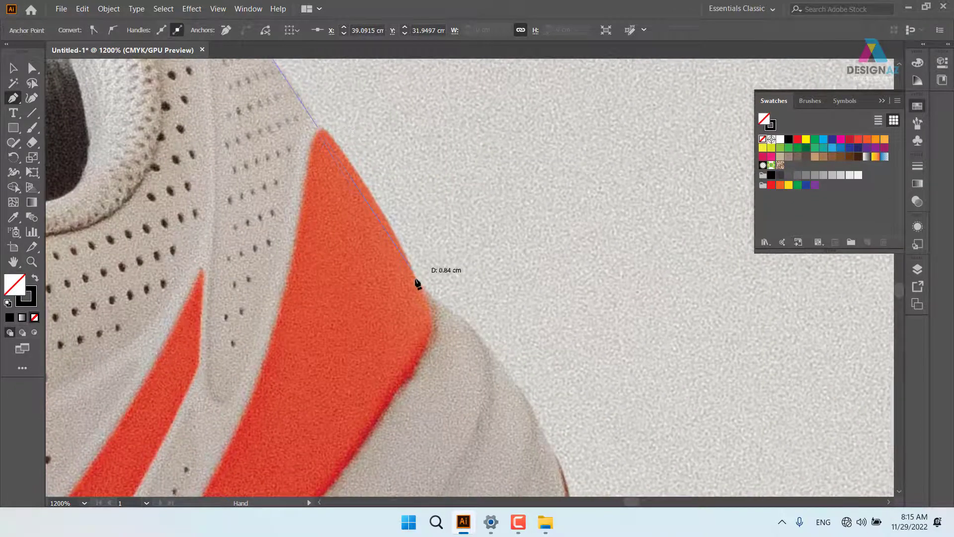
left_click_drag(416, 281, 423, 309)
mouse_move(444, 349)
left_mouse_down()
mouse_move(414, 192)
mouse_move(399, 191)
left_mouse_up()
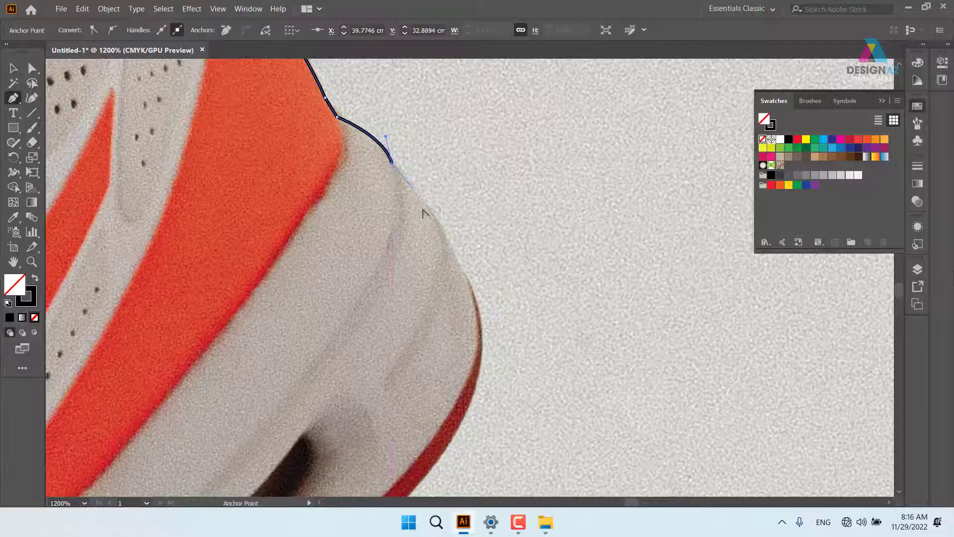
left_click_drag(450, 252, 457, 293)
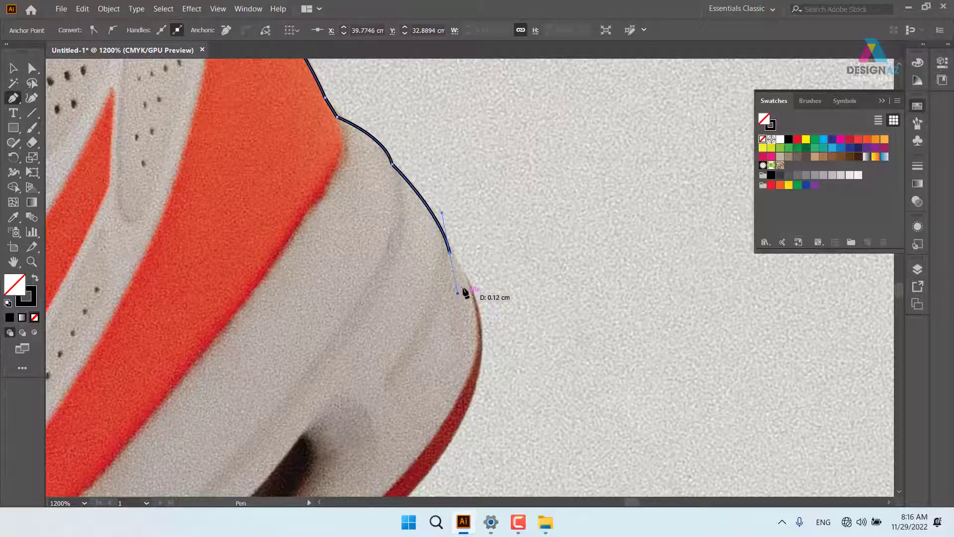
- Trace the rear curve of the sole and its dark red edge down to the first notch
scroll(453, 261, "down", 3)
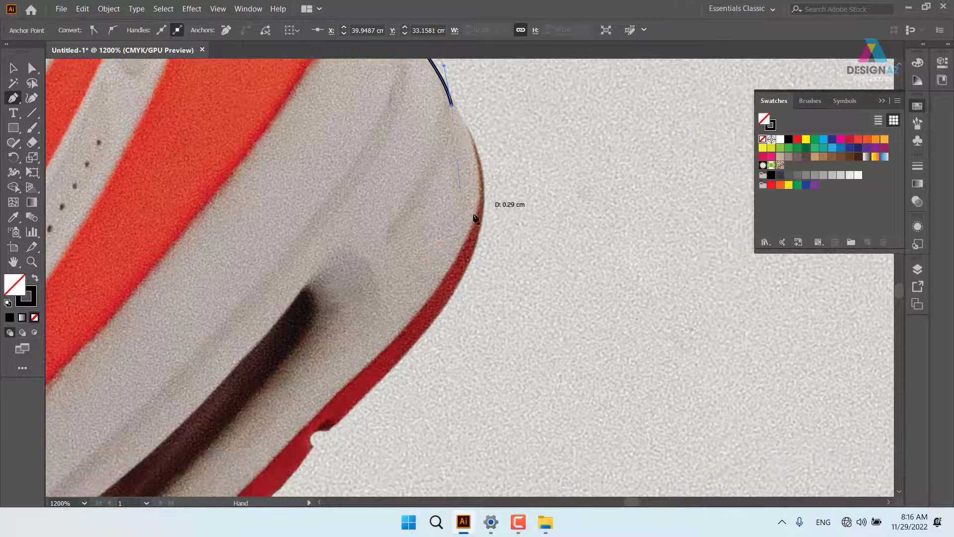
left_click_drag(467, 264, 444, 324)
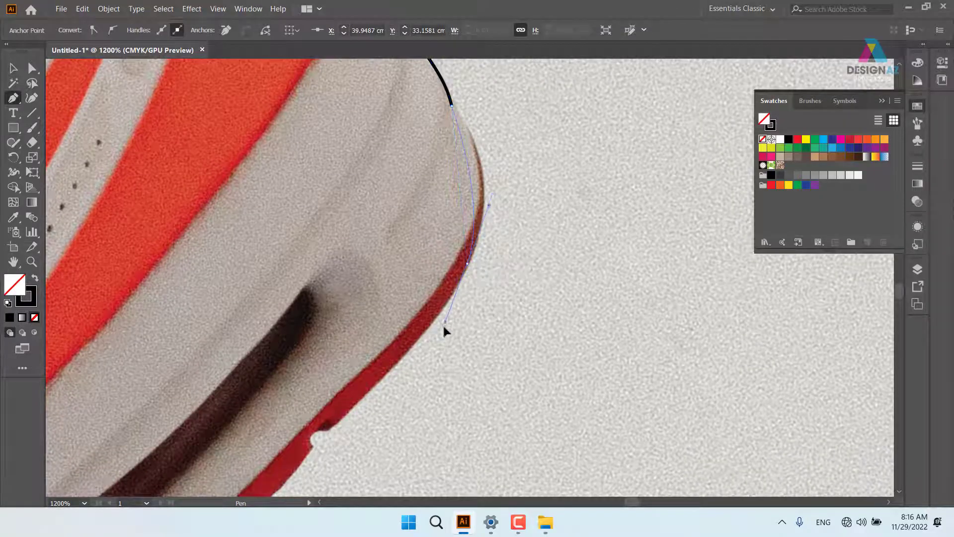
left_click_drag(421, 369, 431, 367)
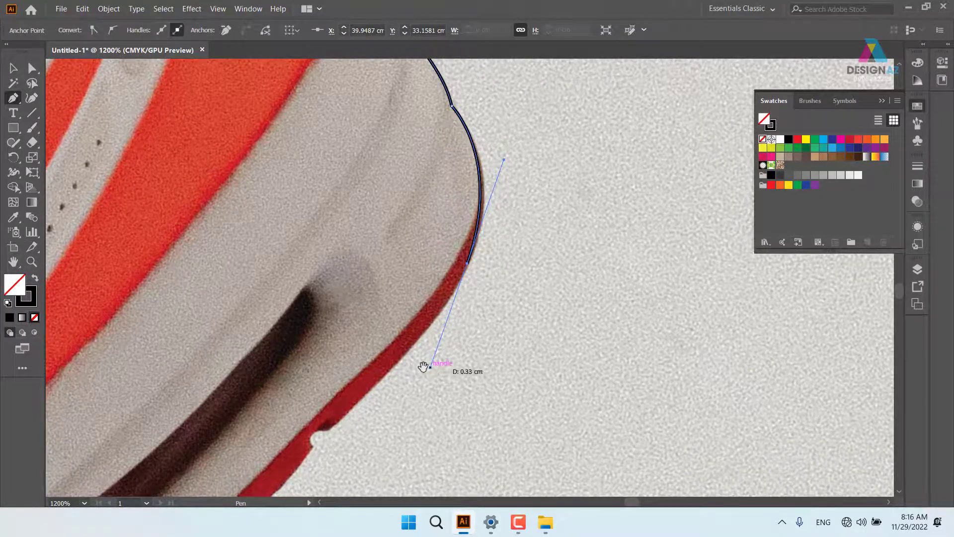
left_click_drag(392, 330, 519, 197)
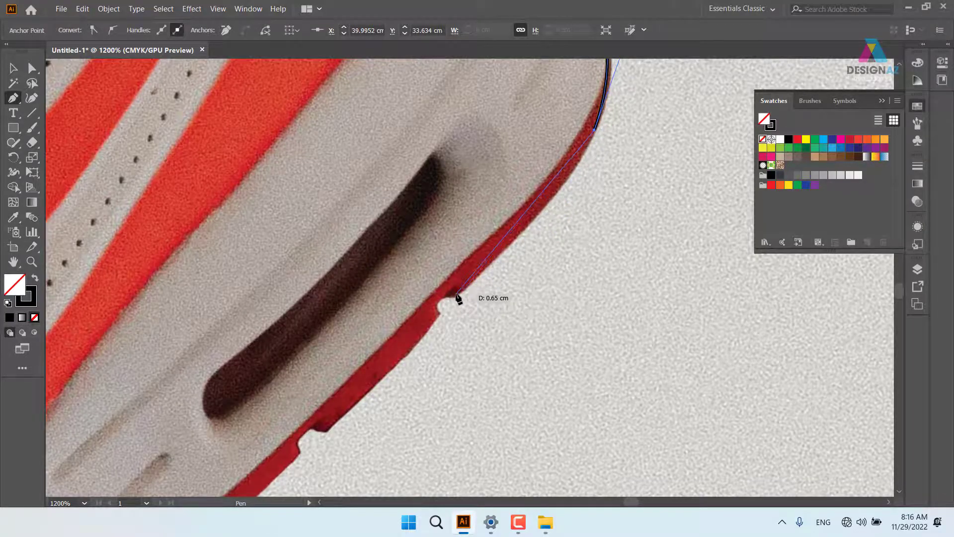
left_click_drag(456, 297, 575, 190)
- Trace the first small notch in the red edge of the sole
key("ctrl")
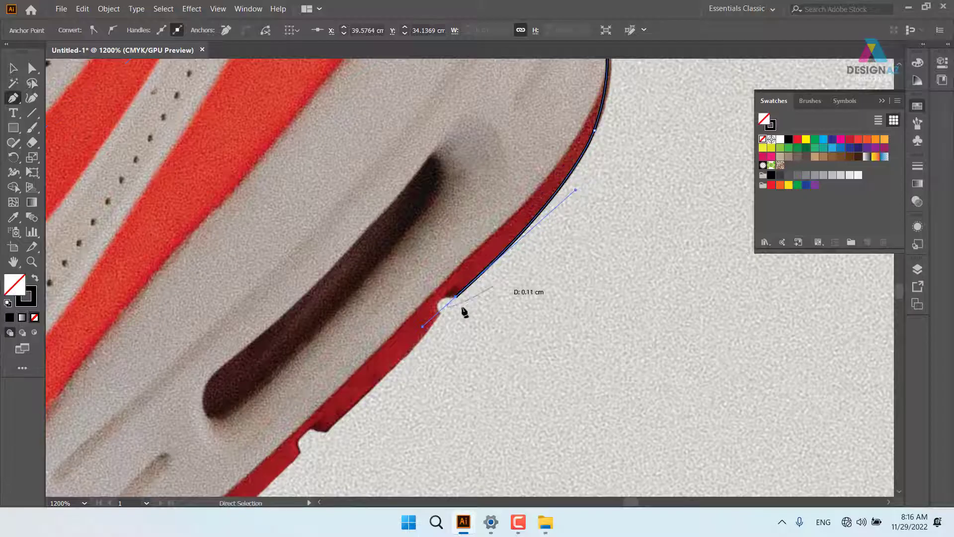
left_click(456, 298)
left_click_drag(439, 313, 449, 342)
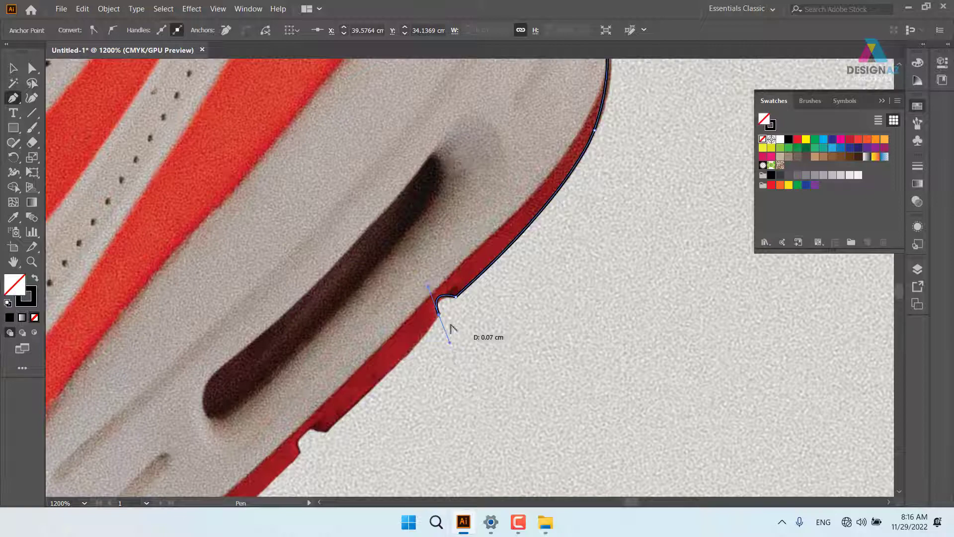
left_click_drag(427, 311, 538, 142)
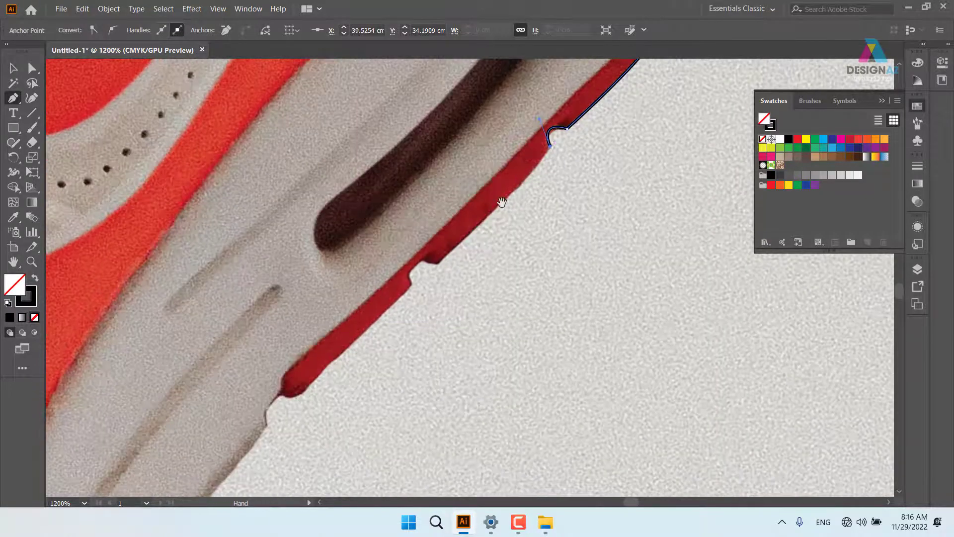
- Trace the red sole edge down to the second notch and around it
left_click_drag(436, 262, 417, 271)
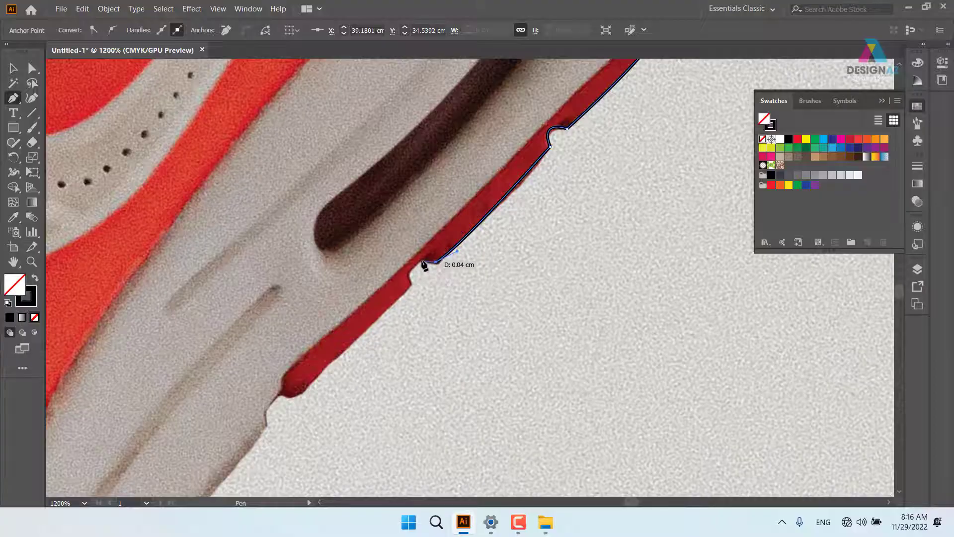
left_click(422, 261)
left_click(406, 274)
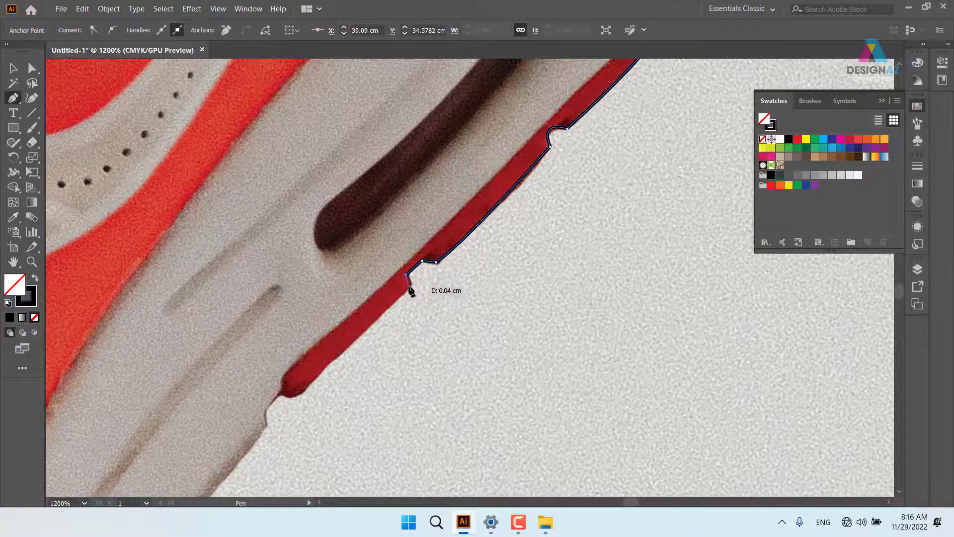
left_click(409, 287)
- Trace the last dark red segment of the heel sole and the notch where the edge turns grey
left_click_drag(343, 371, 434, 264)
left_click(388, 285)
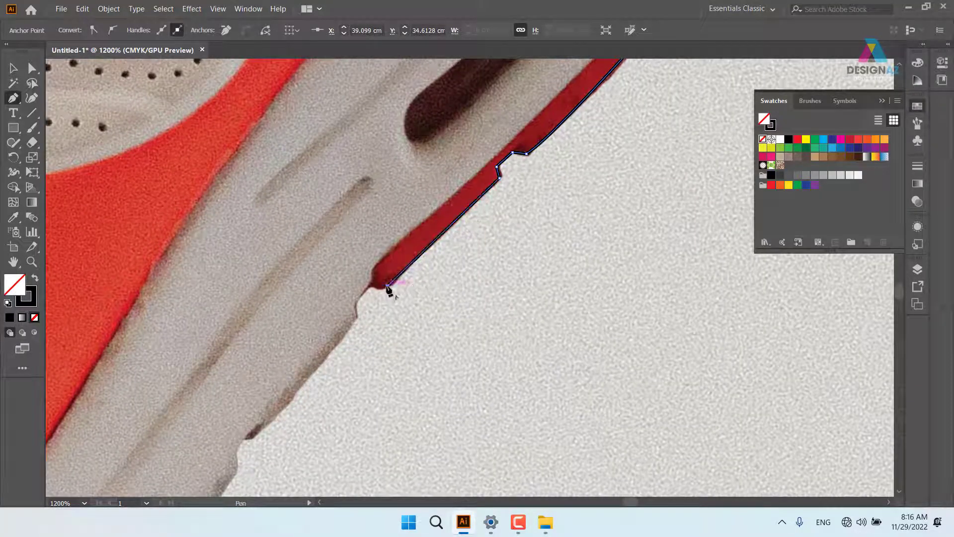
left_click(370, 285)
left_click_drag(359, 306, 431, 233)
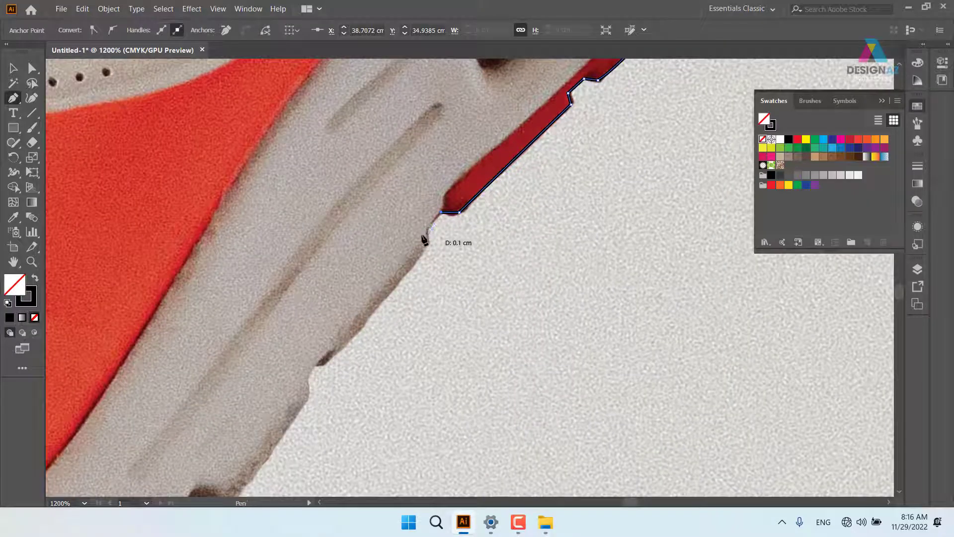
left_click(423, 232)
left_click(426, 243)
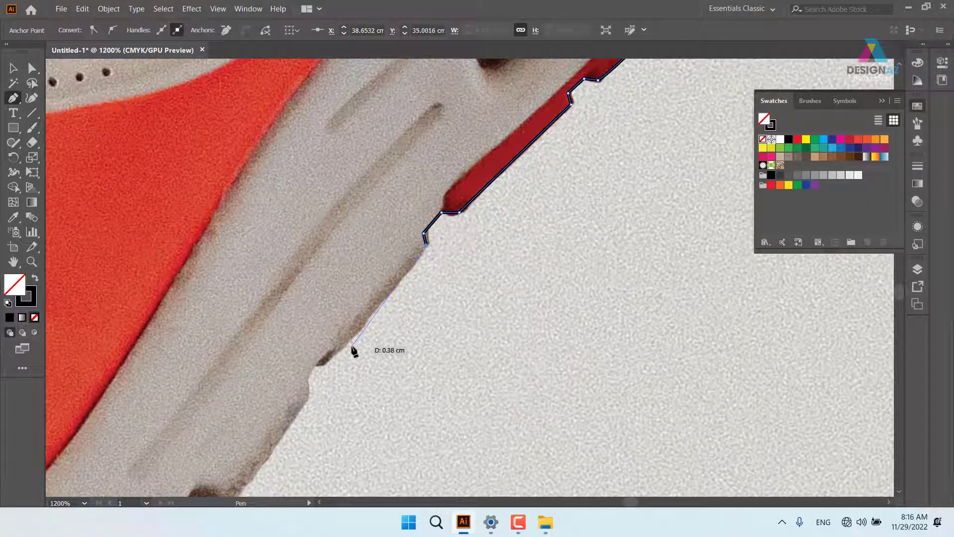
- Trace the straight grey sole edge below the red part and around its next small notch
left_click(326, 359)
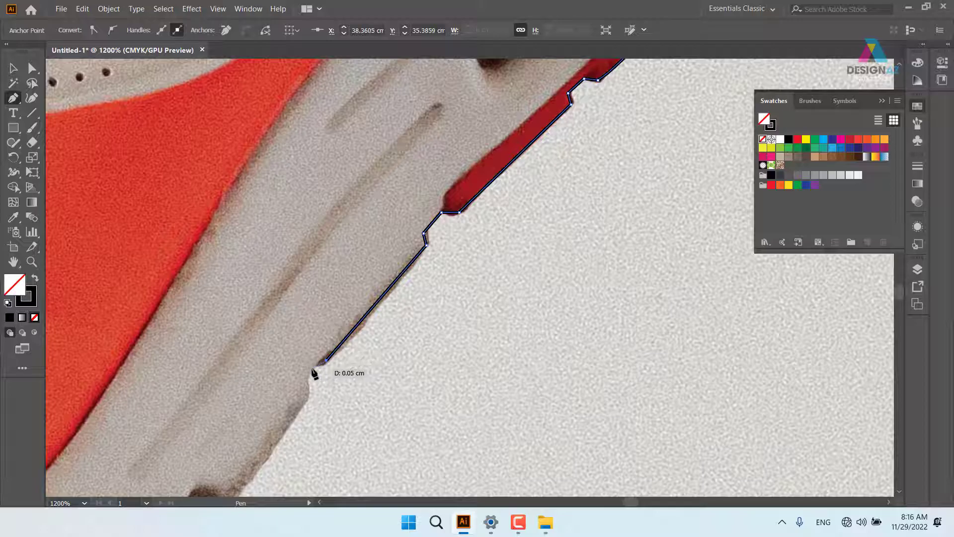
left_click(312, 367)
left_click_drag(313, 366, 353, 216)
left_click(347, 228)
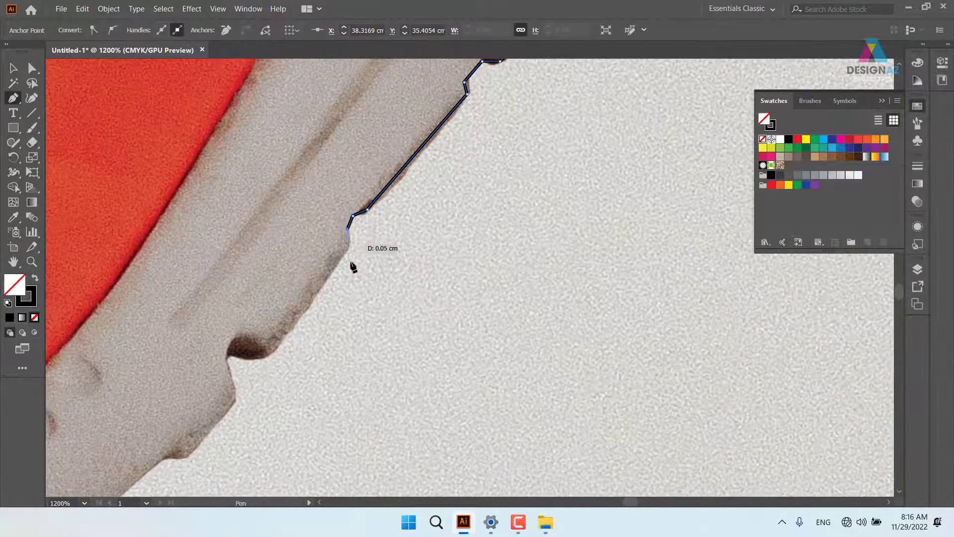
left_click(349, 250)
- Trace the grey sole edge down to the deep dark brown notch and around its inner curve to the next corner
left_click_drag(310, 308, 385, 223)
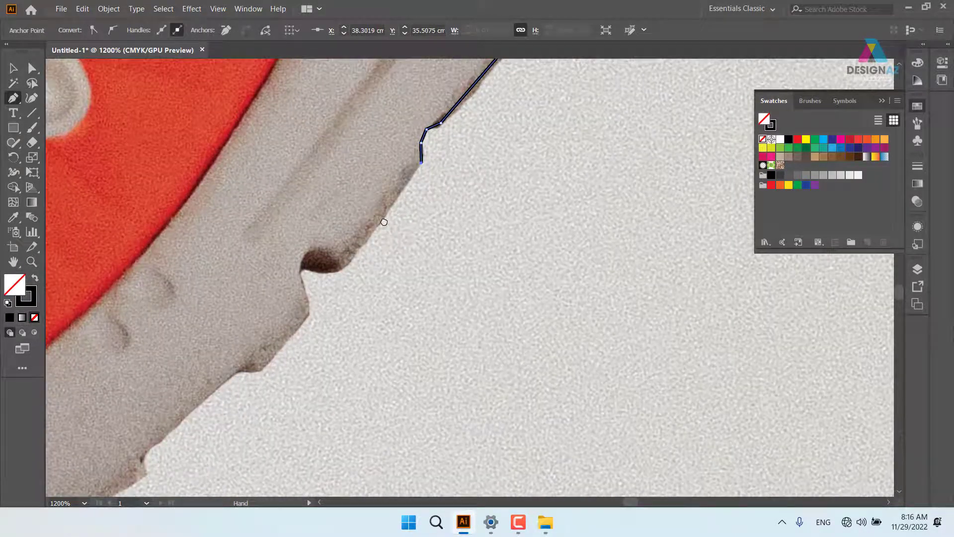
left_click(341, 271)
left_click_drag(303, 267, 293, 259)
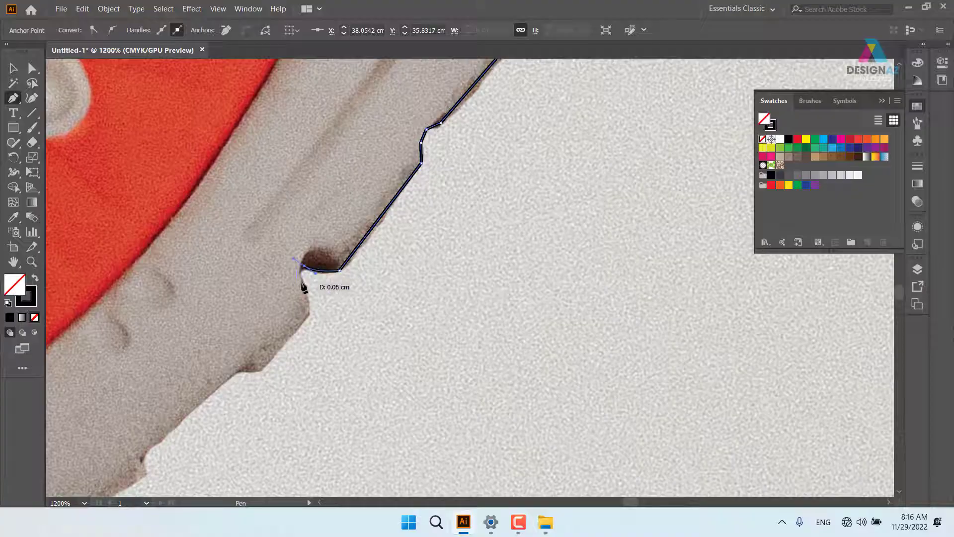
left_click(303, 287)
left_click_drag(301, 330, 336, 259)
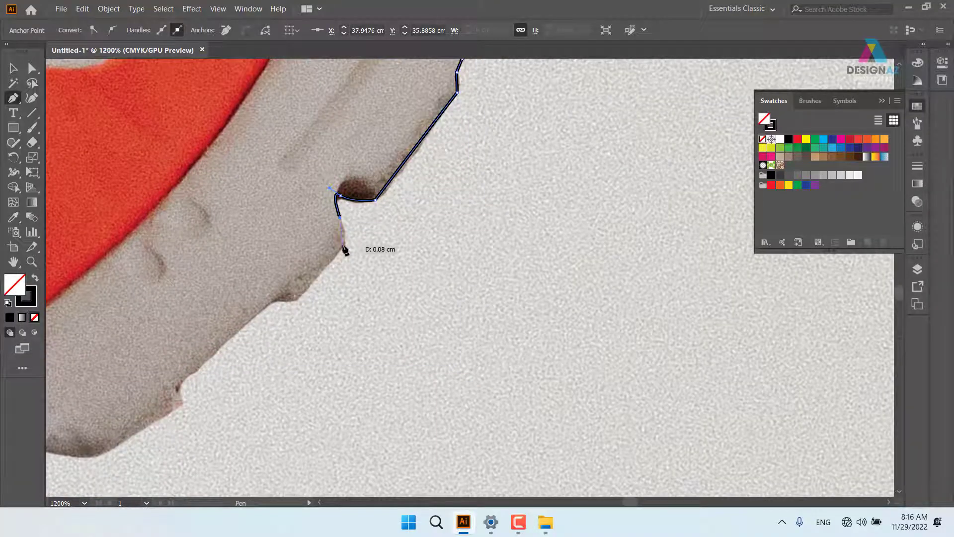
left_click(344, 246)
- Trace the shallow notch beyond the dark brown one and the grey edge through the next small step
left_click(296, 299)
left_click_drag(269, 302, 251, 320)
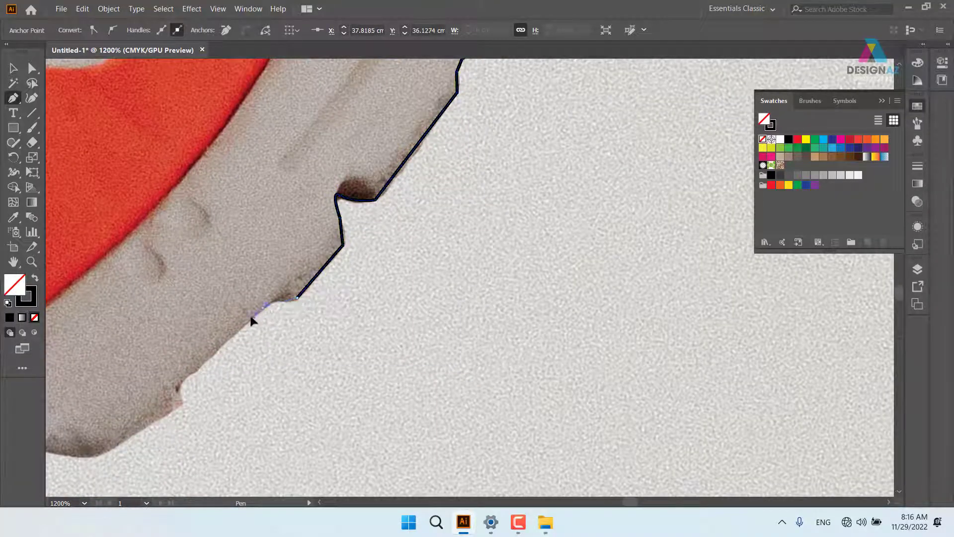
left_click(179, 387)
left_click_drag(192, 394, 356, 192)
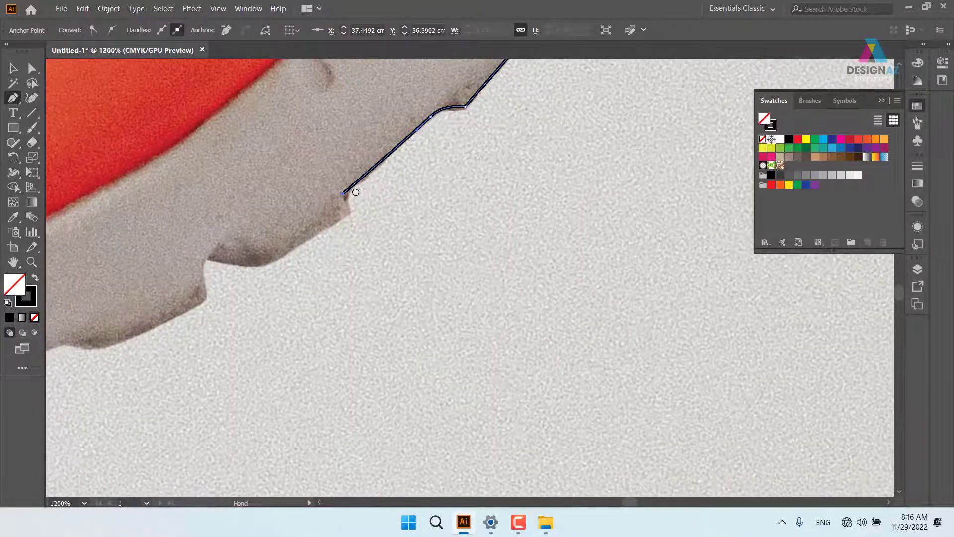
left_click(349, 214)
- Trace the next deep notch in the grey sole with curved segments, including the rounded corner beyond it
left_click(267, 263)
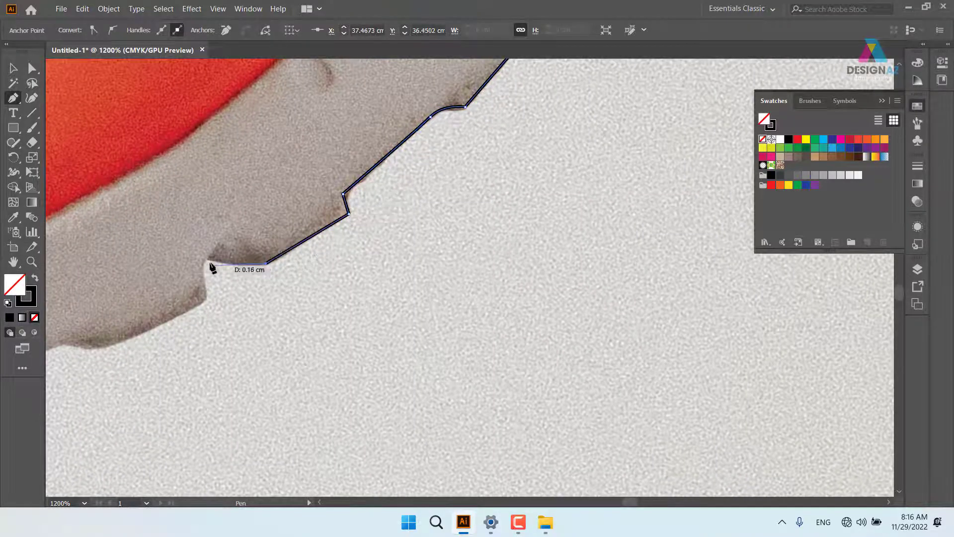
left_click_drag(208, 259, 173, 250)
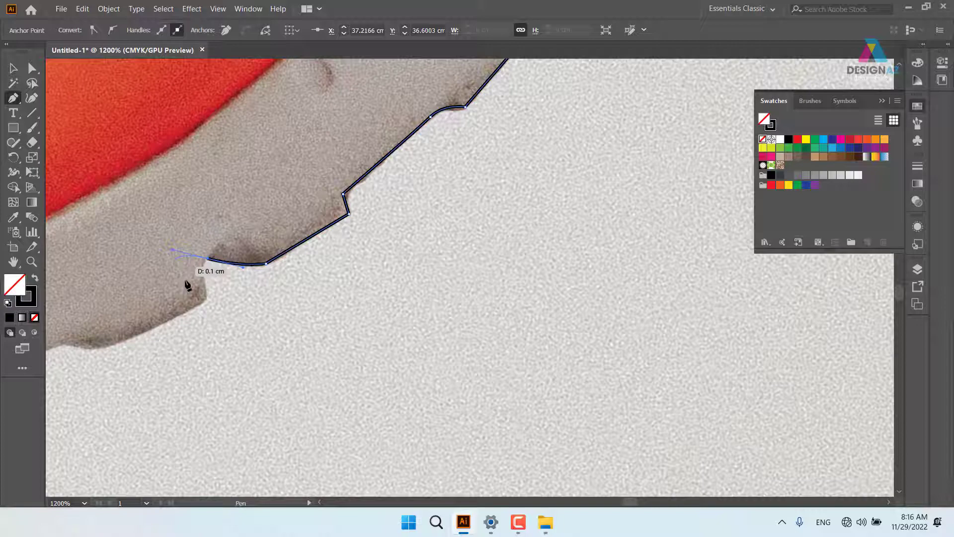
left_click(208, 259)
left_click_drag(203, 291, 189, 316)
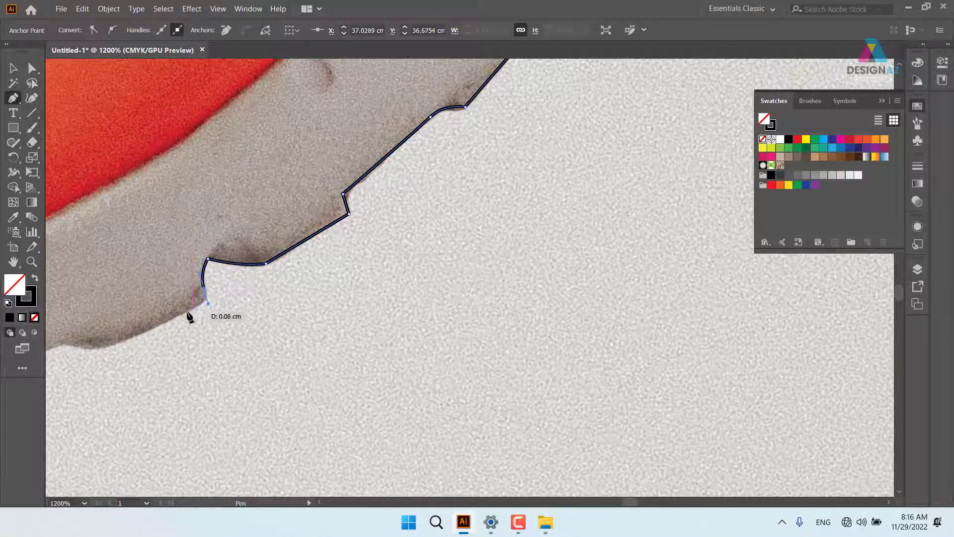
left_click(183, 314)
- Trace the grey sole edge past its last shallow notch to the start of the red forefoot outsole
left_click_drag(317, 289, 595, 223)
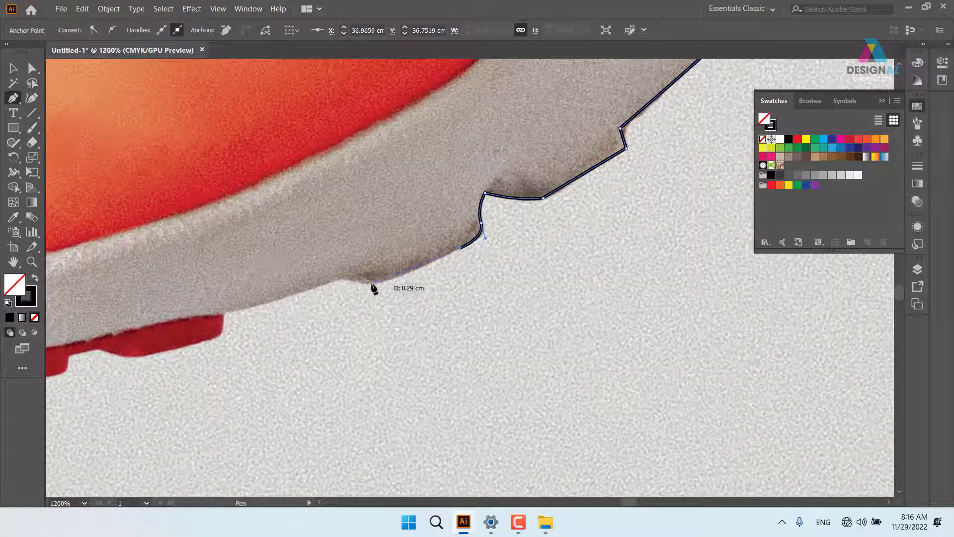
left_click(371, 283)
left_click(343, 278)
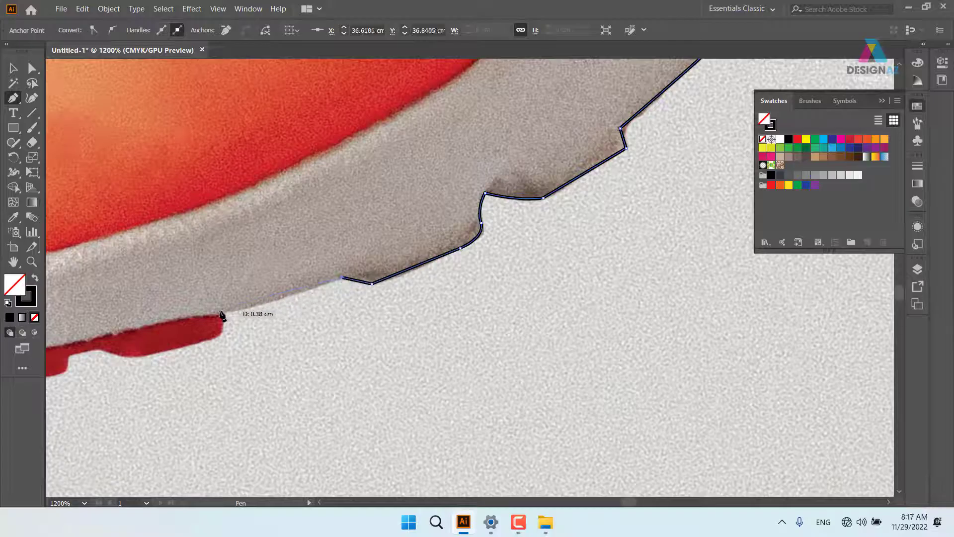
left_click_drag(221, 312, 202, 308)
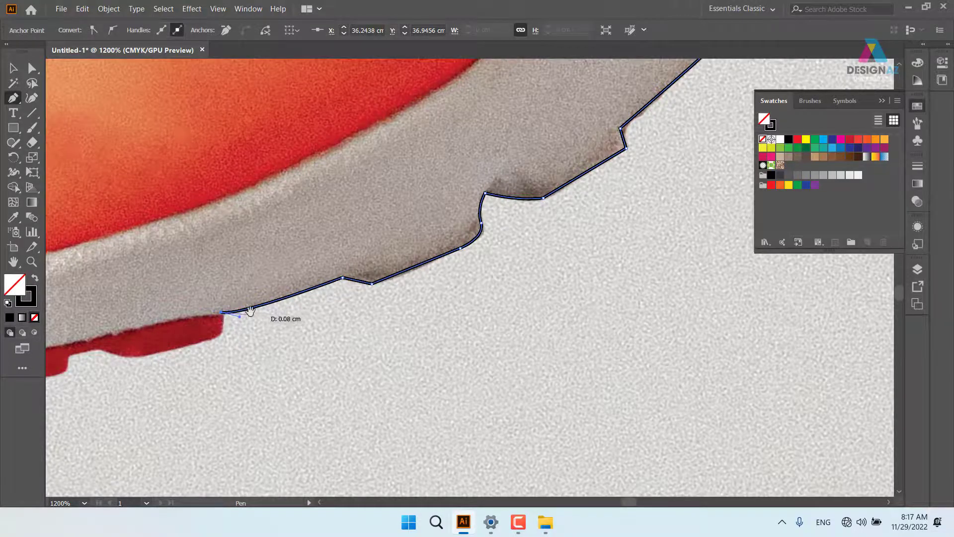
- Trace the first red outsole block under the forefoot and the gap up to the second block
scroll(250, 311, "left", 6)
scroll(250, 311, "down", 2)
left_click(512, 224)
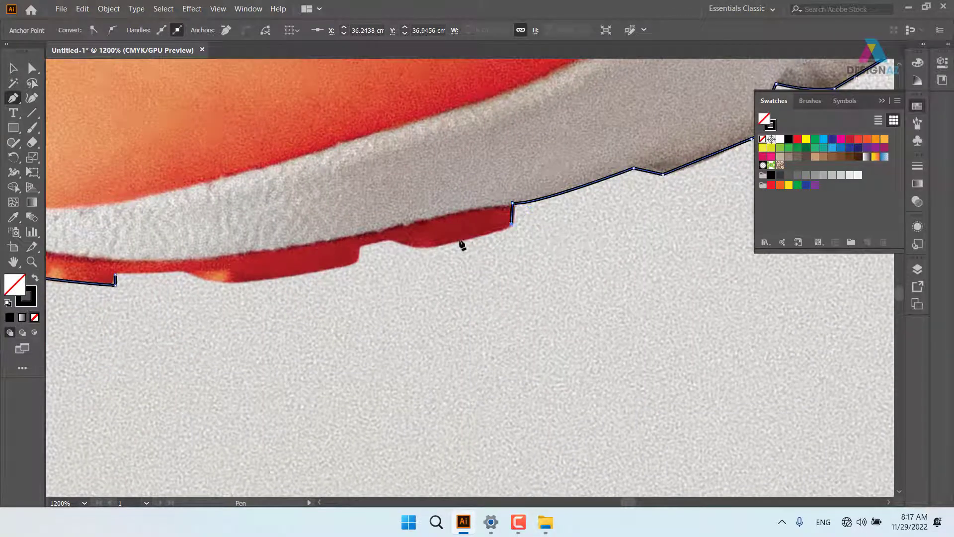
left_click(427, 248)
left_click_drag(393, 239, 382, 234)
left_click(358, 246)
left_click(356, 262)
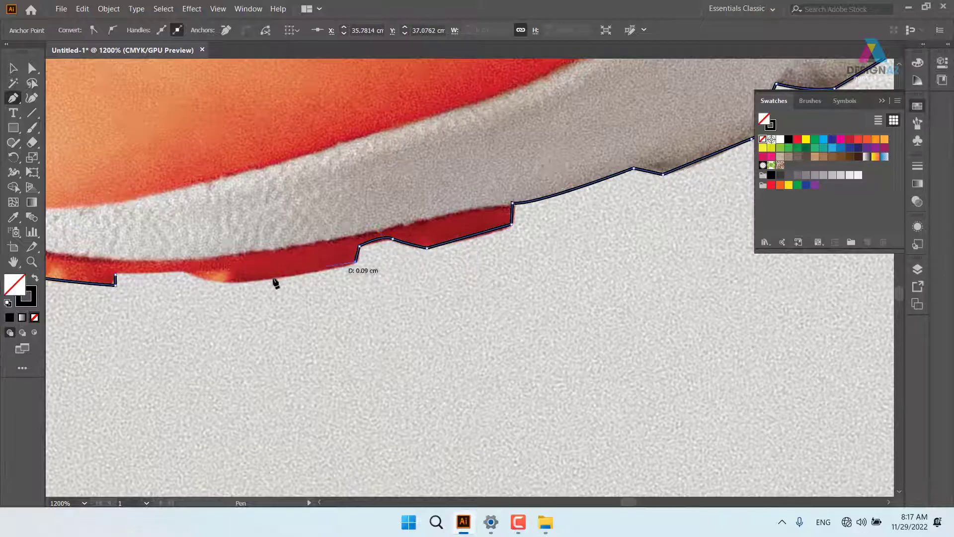
- Trace the underside of the second red outsole block and close the shoe outline at its starting point
left_click_drag(185, 277, 184, 276)
left_click(182, 270)
left_click(115, 275)
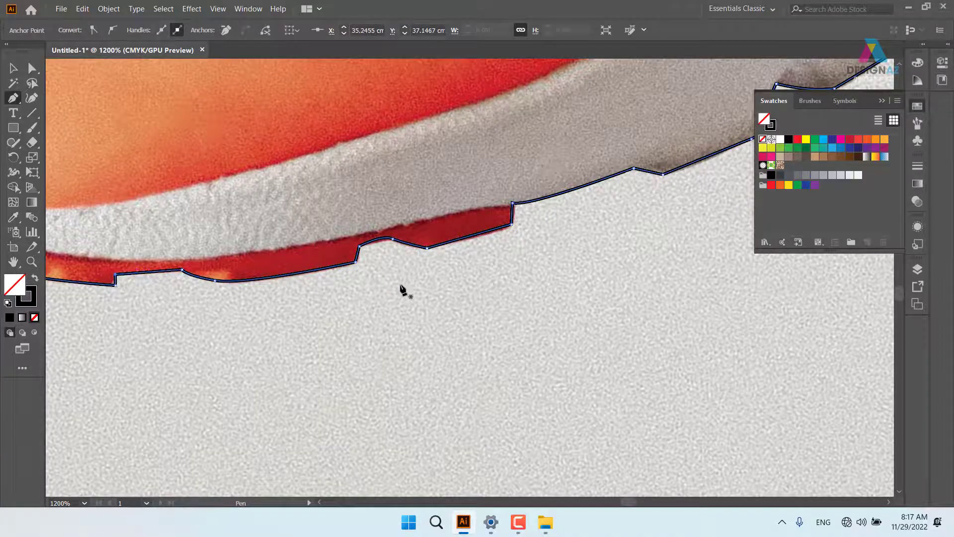
- Fill the closed shoe outline with light blue to check it, and remove the fill again
key("ctrl+minus")
key("ctrl+minus")
key("ctrl+minus")
key("ctrl+minus")
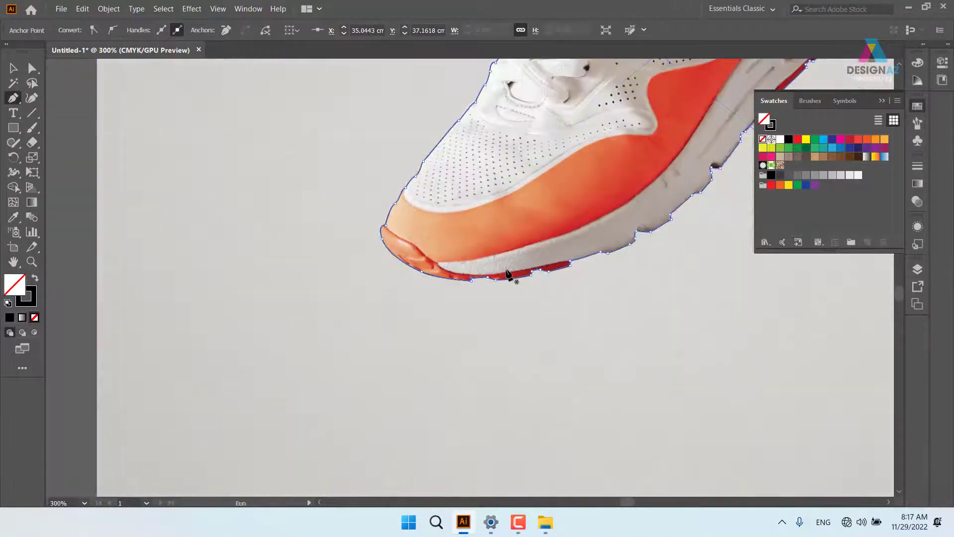
left_click_drag(679, 161, 379, 371)
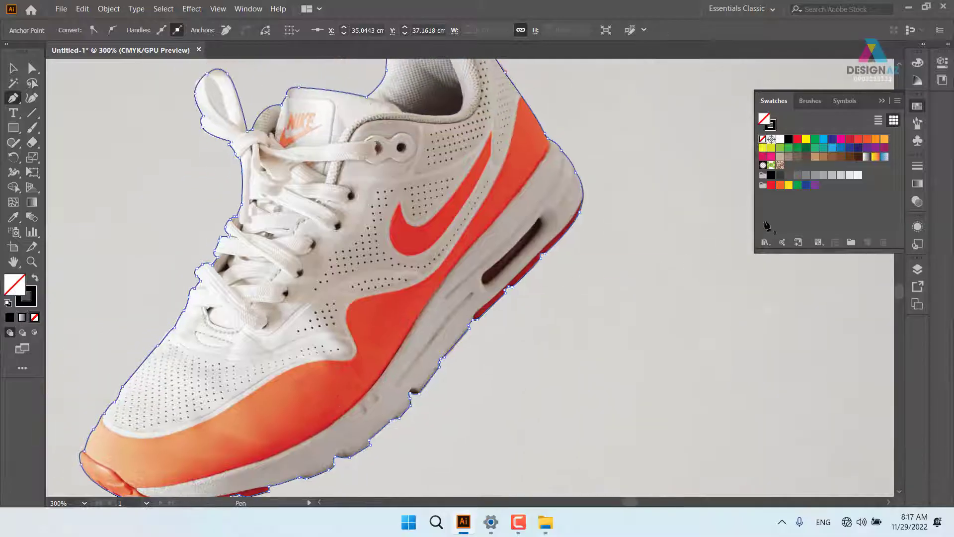
left_click(832, 148)
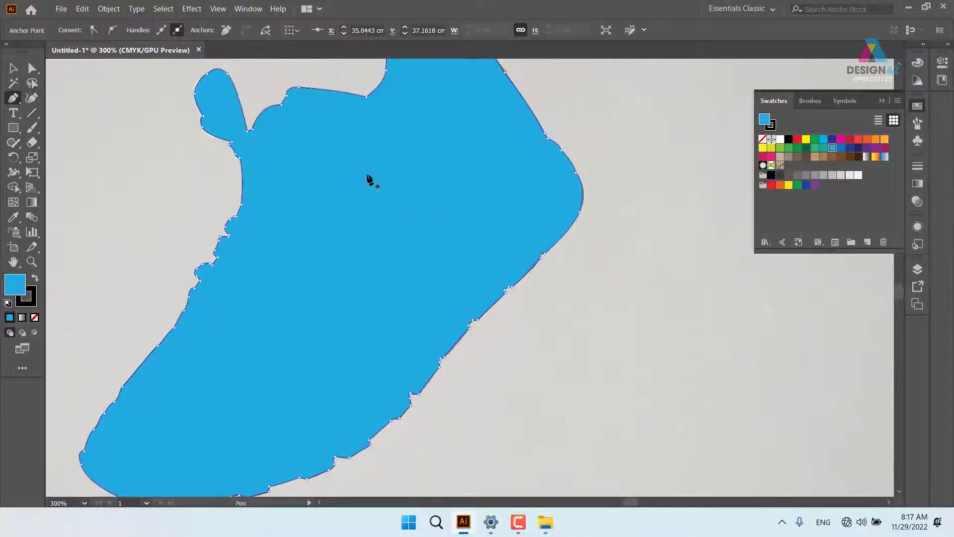
key("/")
- Draw a closed curved path around the opening inside the shoelace loop above the tongue
scroll(396, 198, "up", 3)
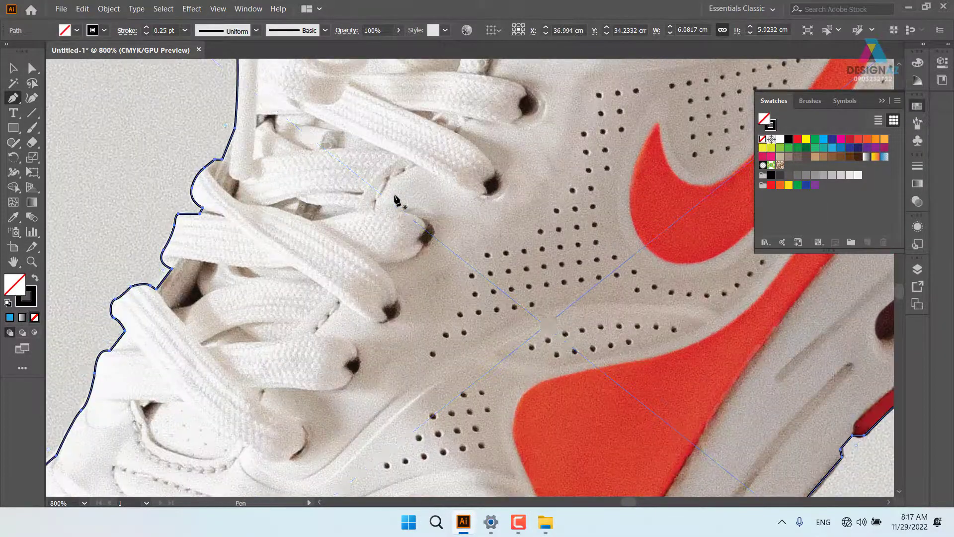
left_click_drag(263, 103, 411, 425)
left_click_drag(359, 216, 352, 263)
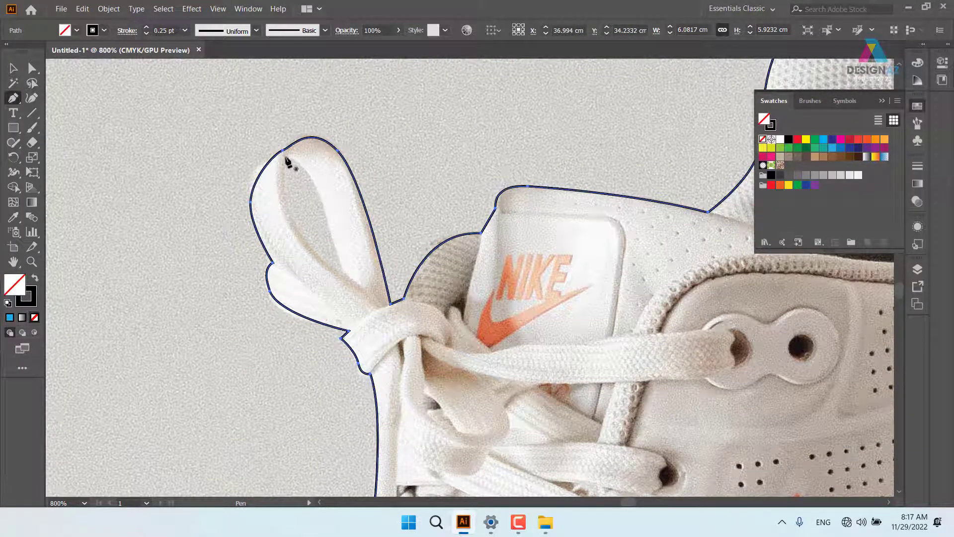
left_click(286, 158)
left_click_drag(326, 219, 288, 220)
left_click_drag(286, 158, 315, 162)
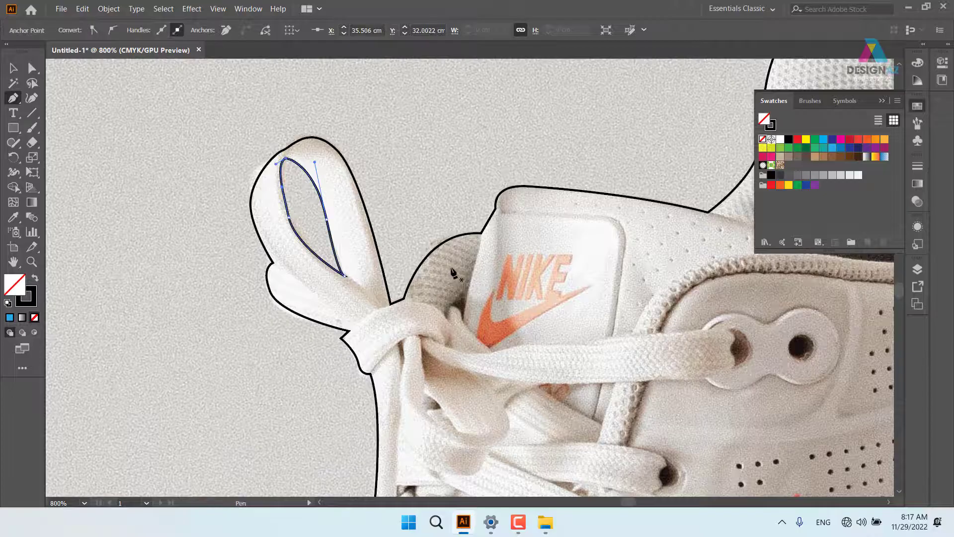
- Fill the lace loop opening with light blue and the shoe outline with teal
left_click(832, 149)
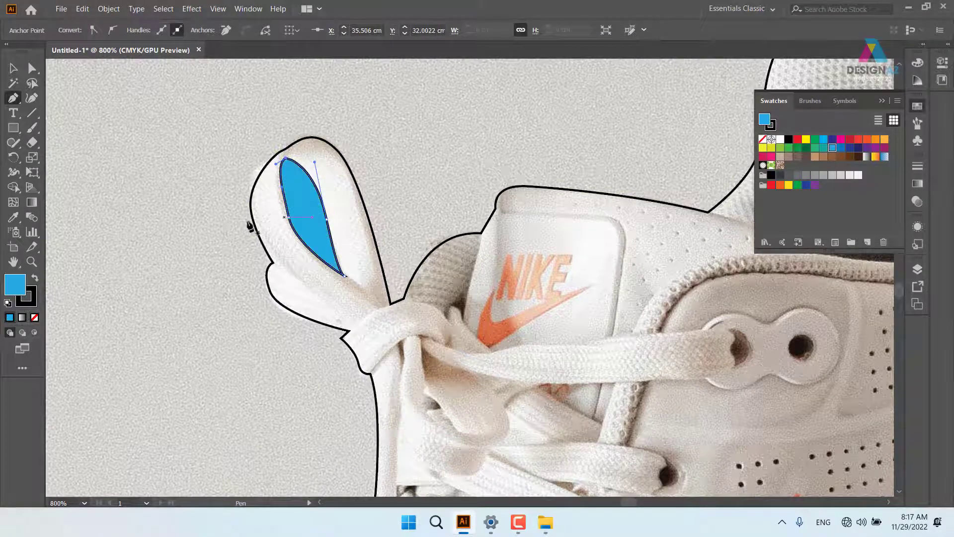
left_click(13, 68)
left_click(340, 148)
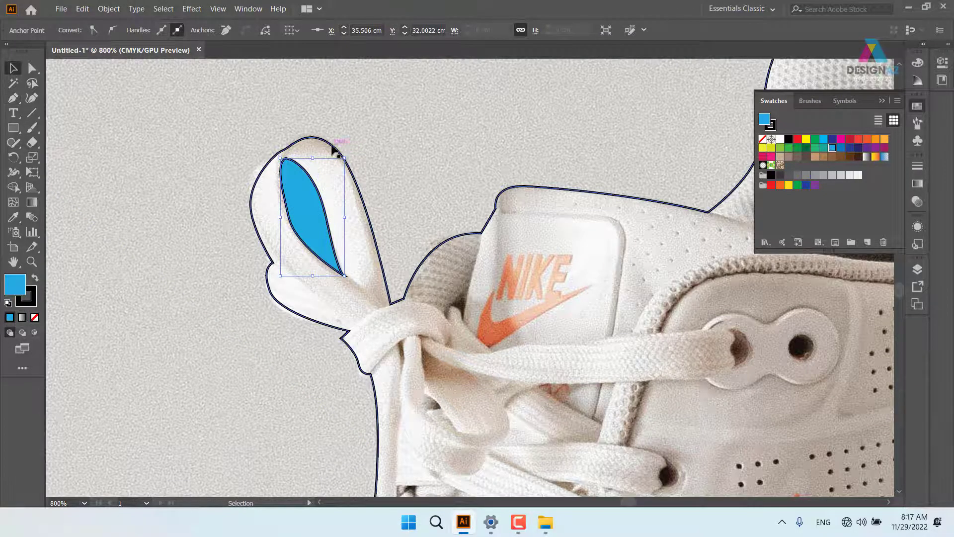
left_click(823, 148)
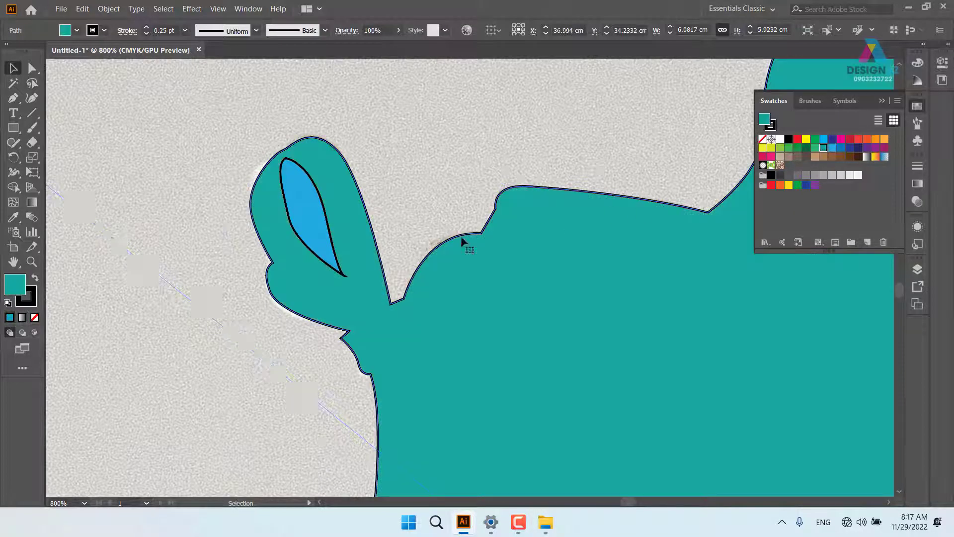
- Subtract the light blue lace loop shape from the teal shoe outline with Pathfinder's Minus Front
scroll(463, 238, "down", 1)
scroll(462, 238, "right", 1)
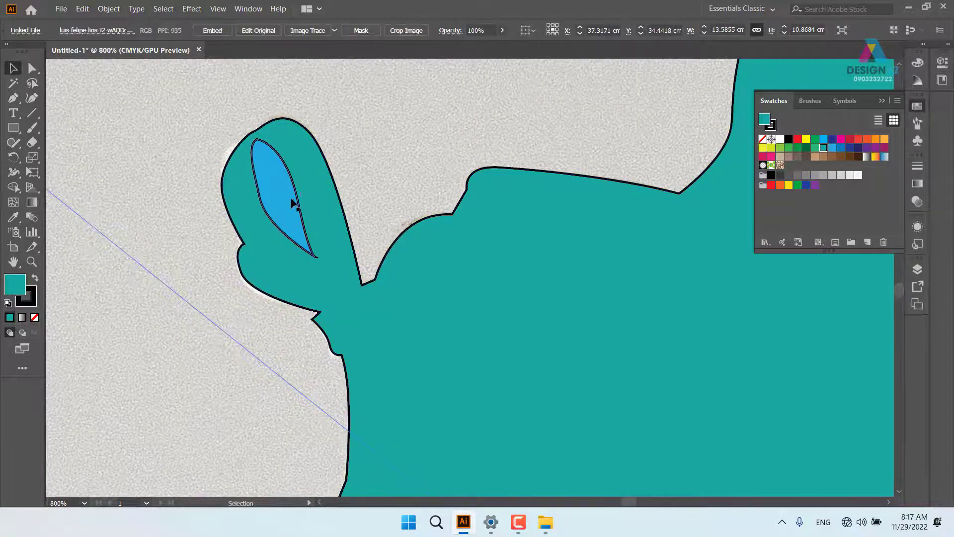
left_click(284, 224)
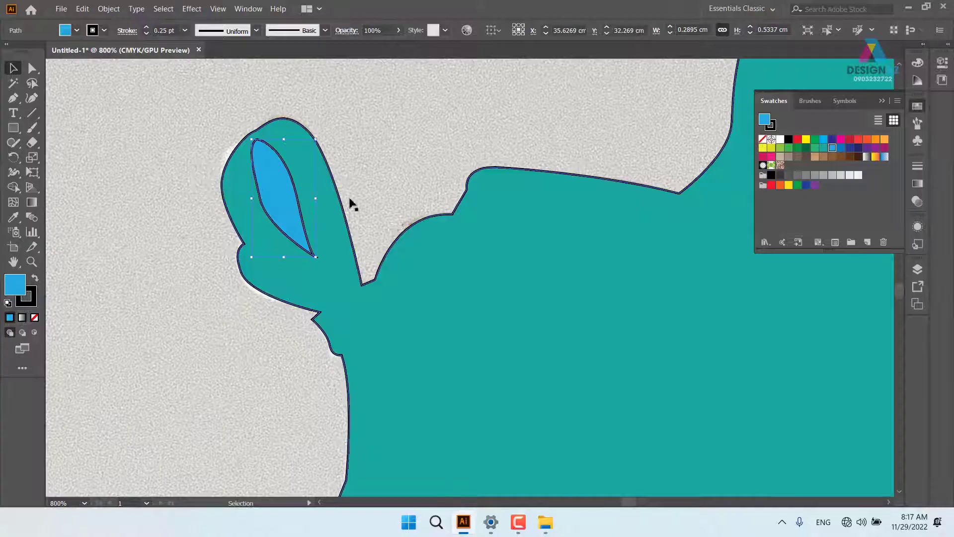
left_click(379, 187)
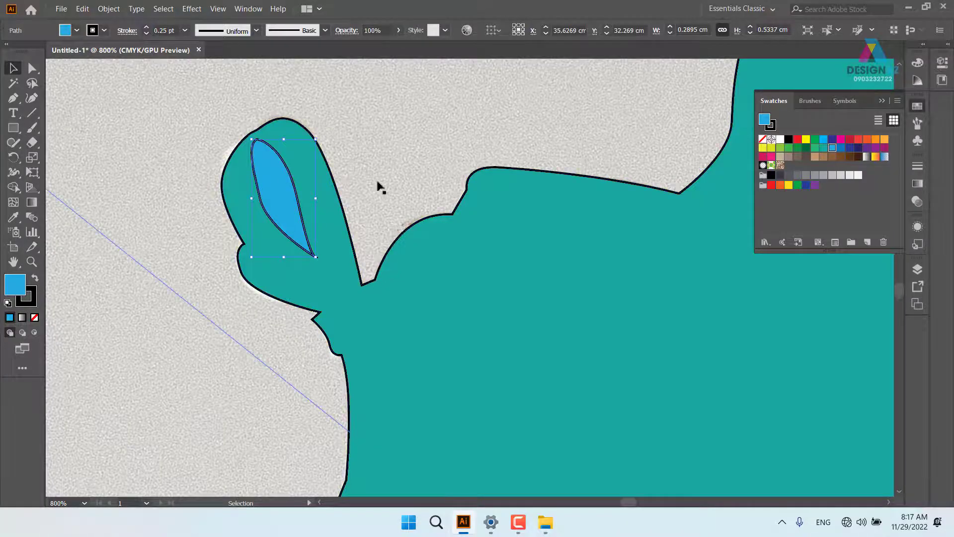
left_click(285, 191)
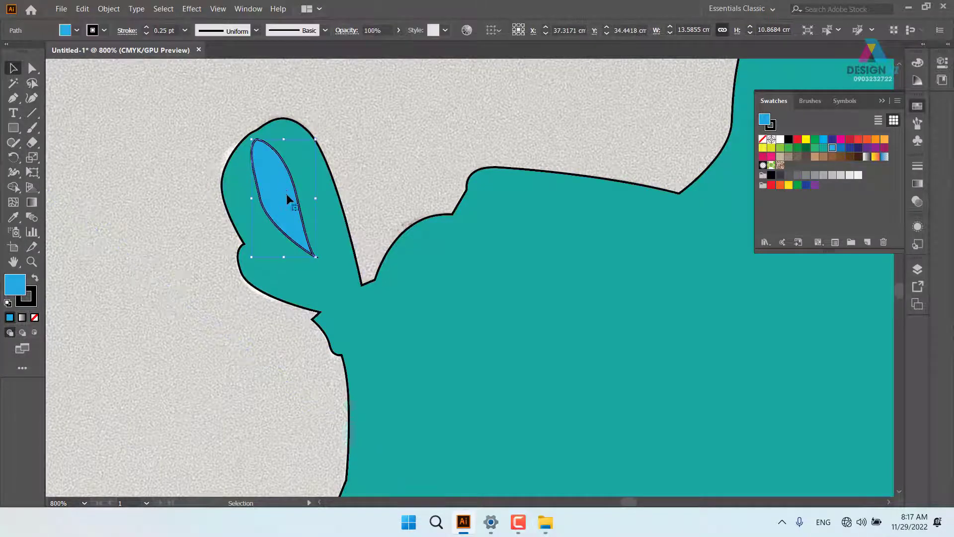
left_click(336, 246, "shift")
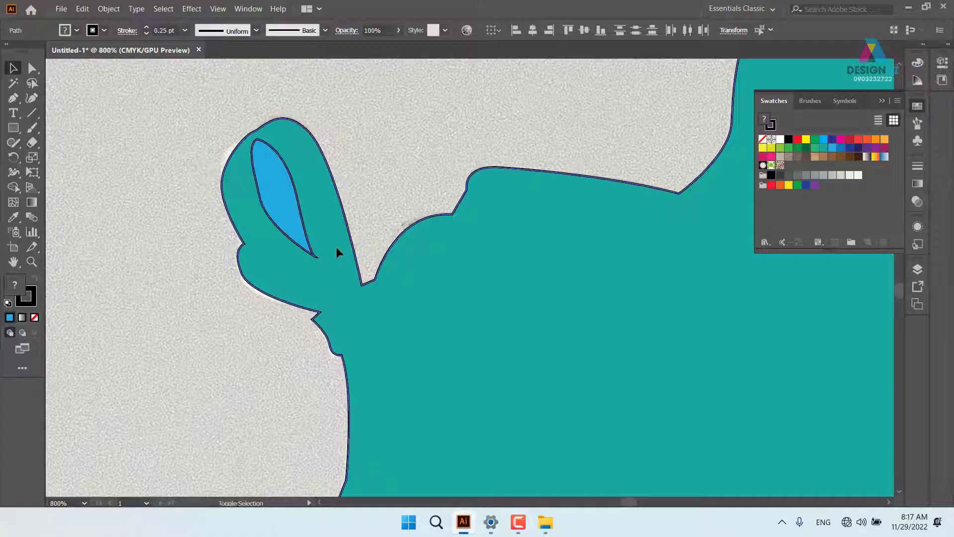
key("shift+F7")
left_click(499, 85)
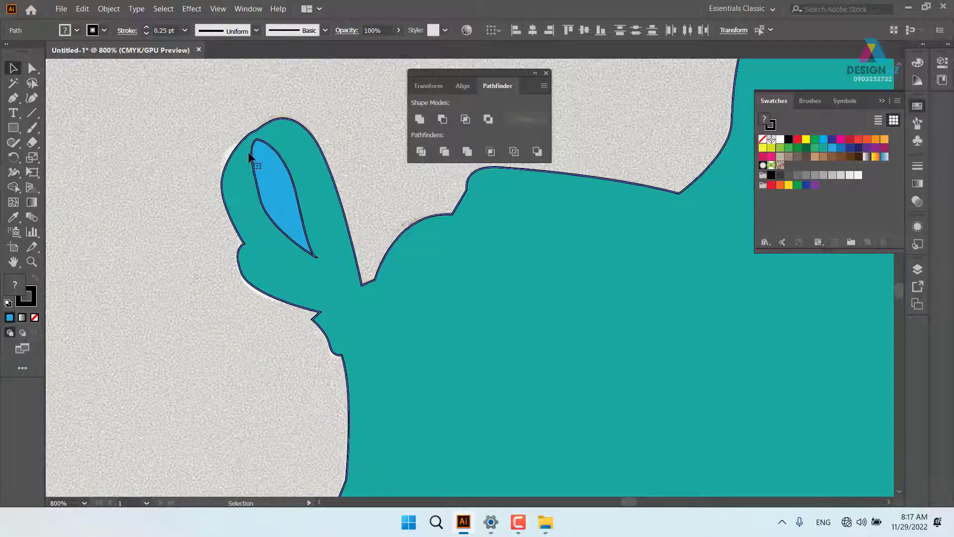
left_click(443, 119)
left_click(443, 123)
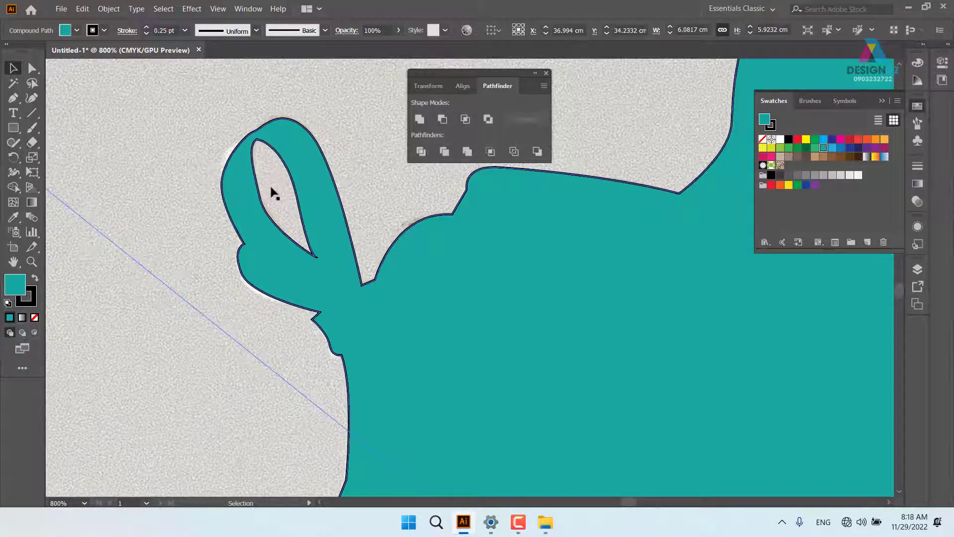
- Make a clipping mask from the teal shoe shape and the shoe photo so only the shoe remains
key("ctrl+minus")
key("ctrl+minus")
key("ctrl+minus")
key("ctrl+minus")
key("ctrl+minus")
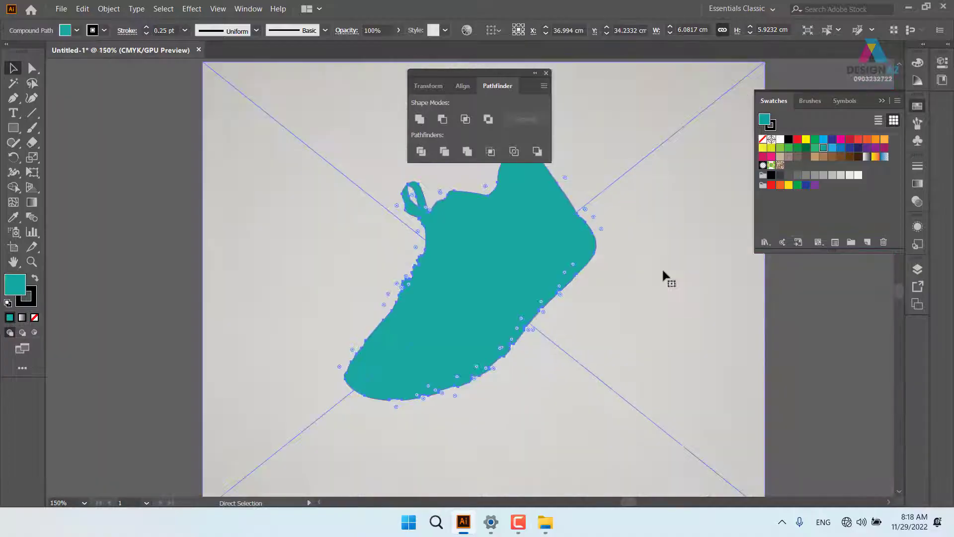
left_click(877, 358)
left_click(488, 266)
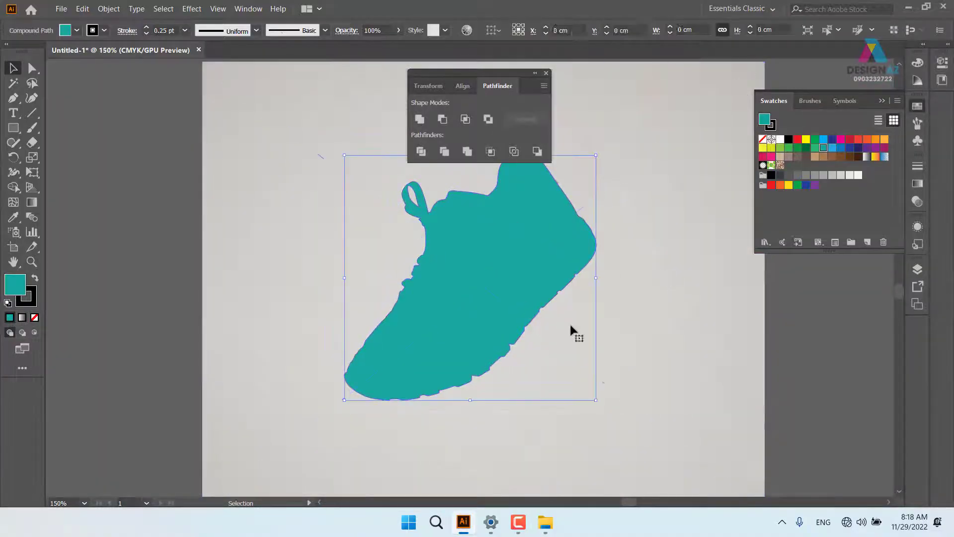
left_click(657, 330, "shift")
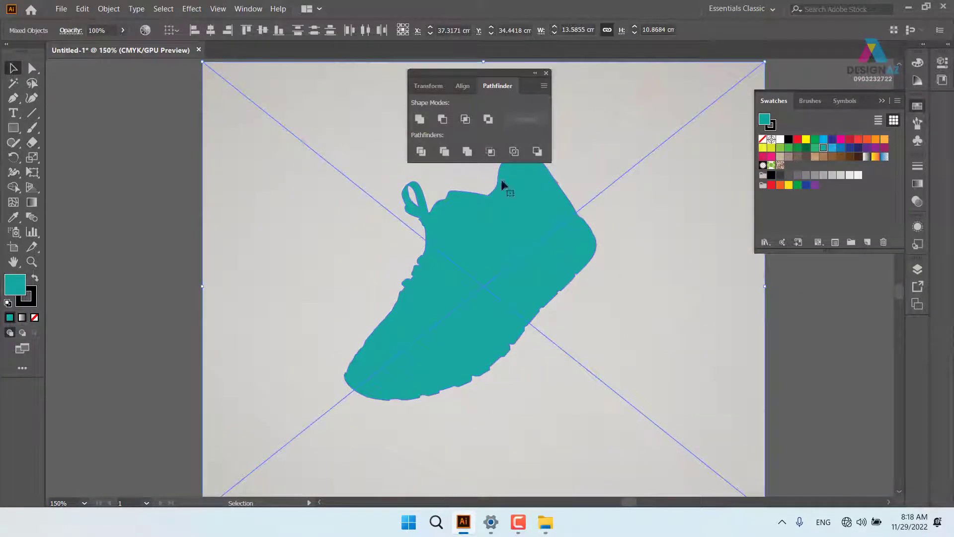
right_click(522, 258)
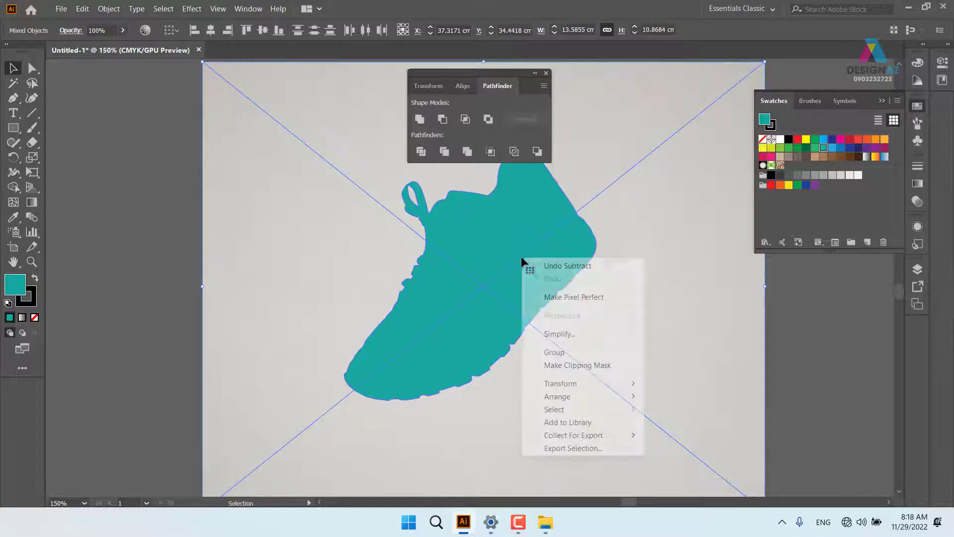
left_click(578, 372)
left_click(740, 382)
- Round the sharp corners of the forefoot midsole outline and the end of the nearby red outsole block, about 0.08 cm radius
key("z")
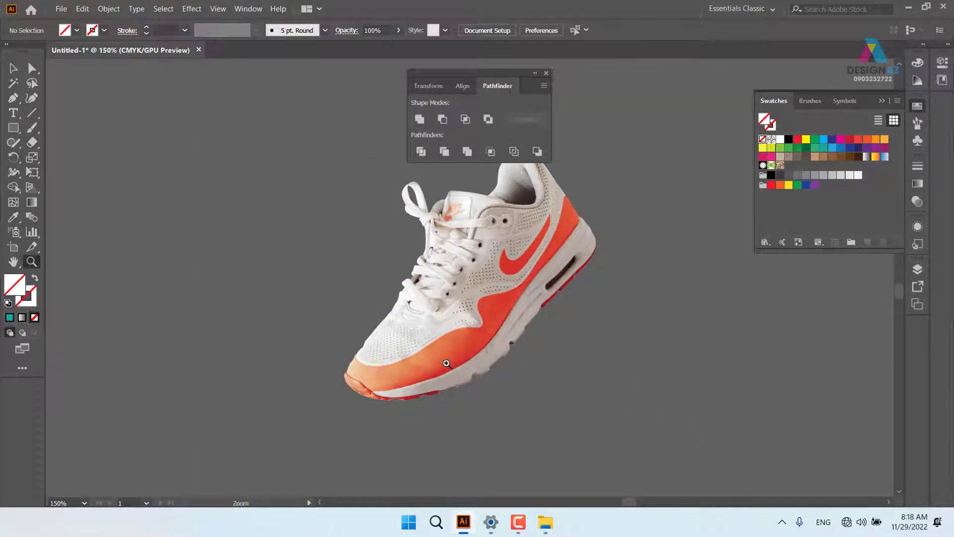
left_click_drag(454, 366, 681, 415)
key("space")
left_click_drag(567, 410, 343, 331)
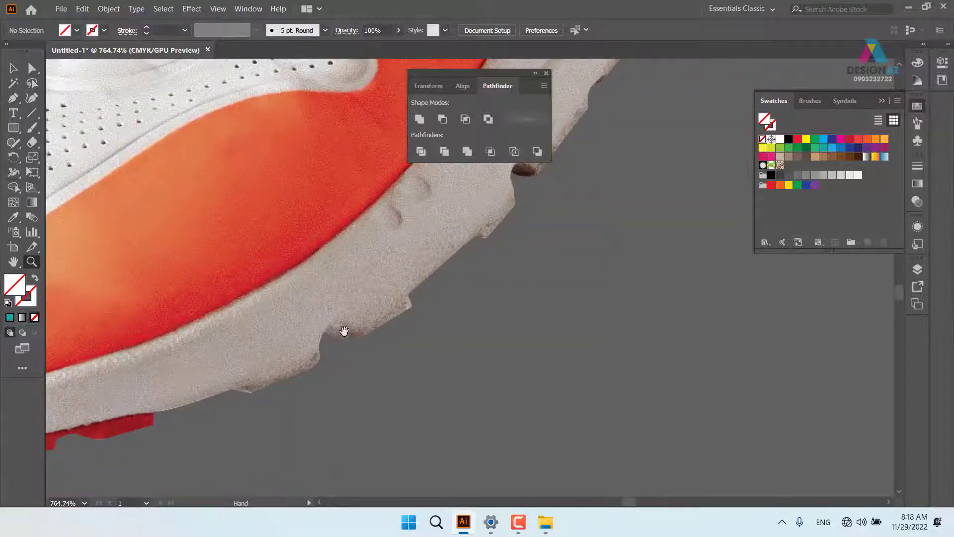
left_click(32, 68)
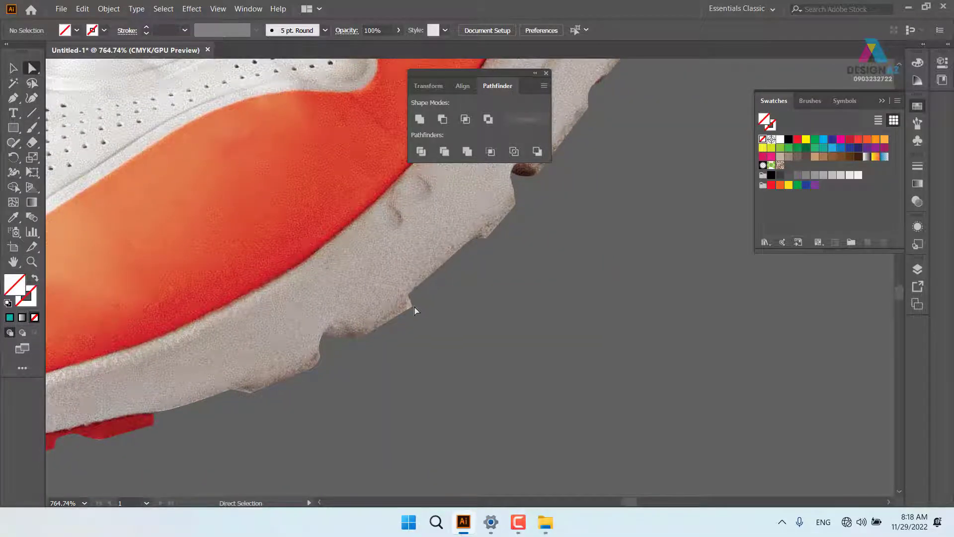
left_click(415, 309)
left_click(251, 393, "shift")
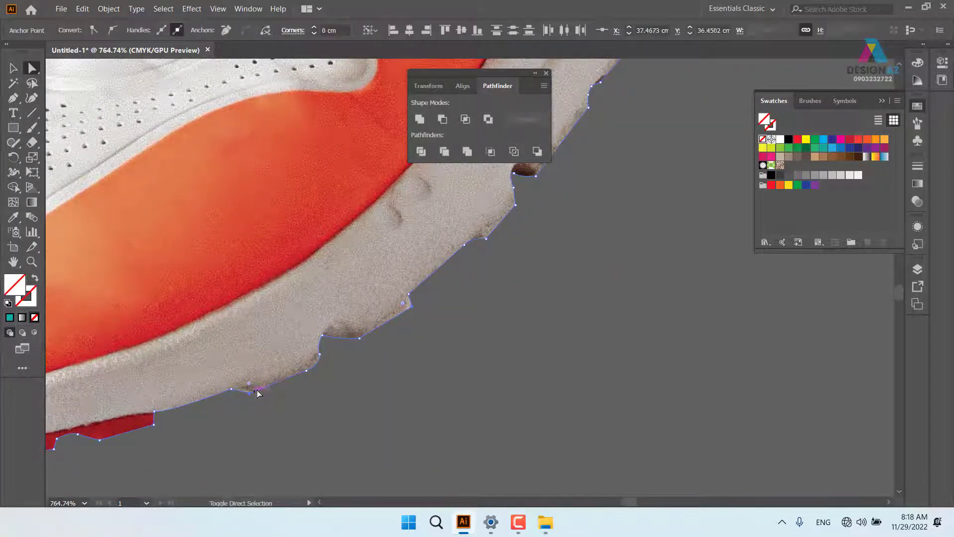
left_click_drag(249, 385, 251, 374)
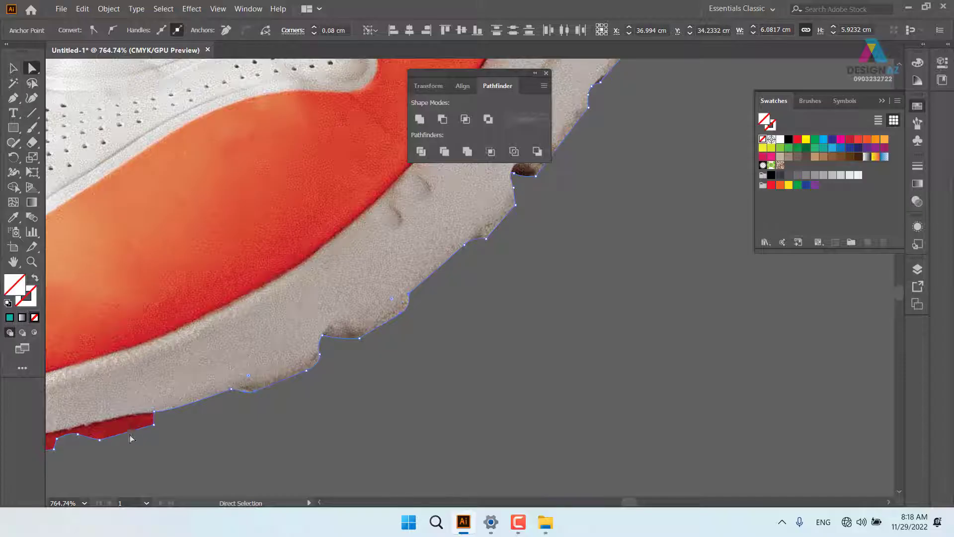
left_click(153, 425)
left_click_drag(149, 419, 144, 417)
- Round three more protruding corners along the grey midsole edge toward the heel, about 0.08 cm radius
left_click_drag(437, 304, 342, 422)
left_click(390, 356)
left_click_drag(388, 349, 389, 339)
left_click(440, 294)
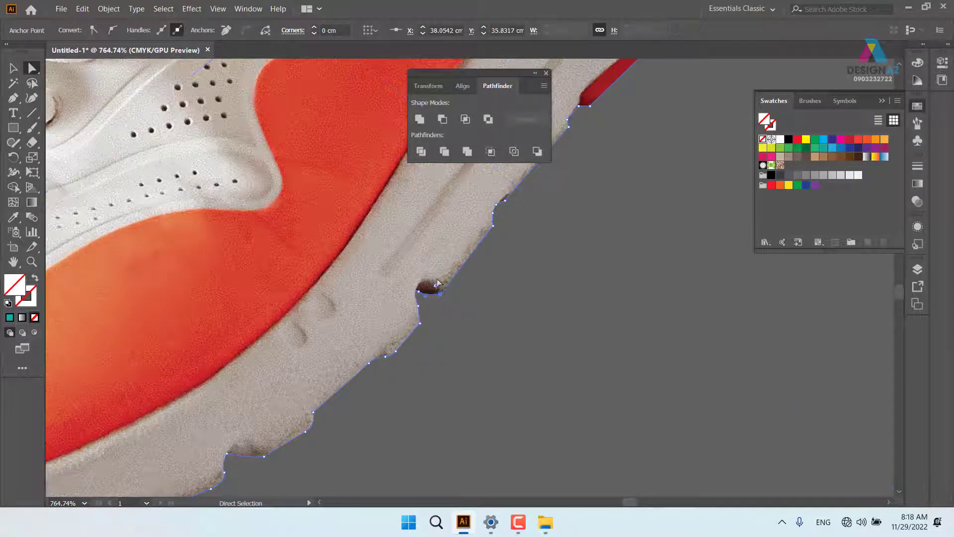
left_click_drag(437, 286, 431, 278)
left_click(493, 226)
left_click_drag(483, 223, 477, 222)
- Round the corners of the red outsole blocks along the heel section of the clipping path
left_click_drag(580, 216, 488, 383)
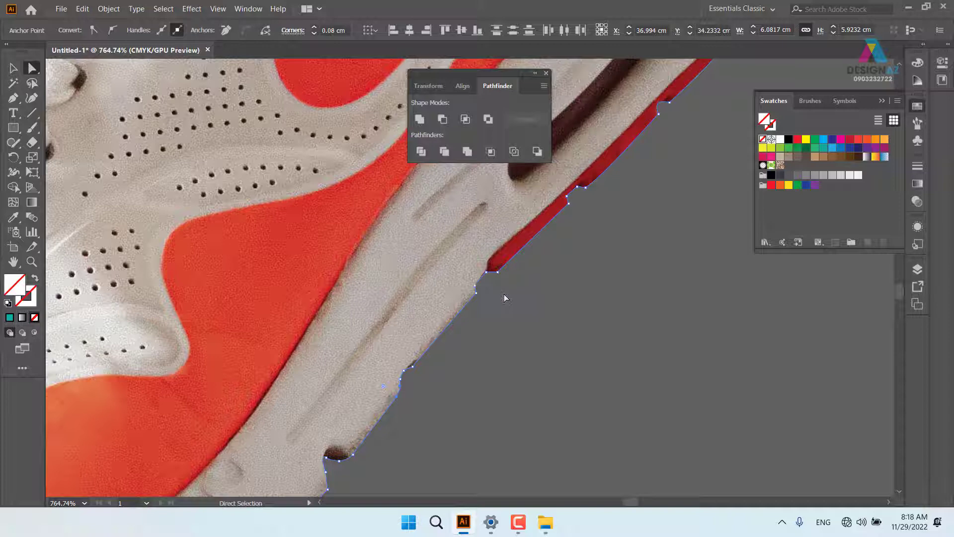
left_click(476, 293)
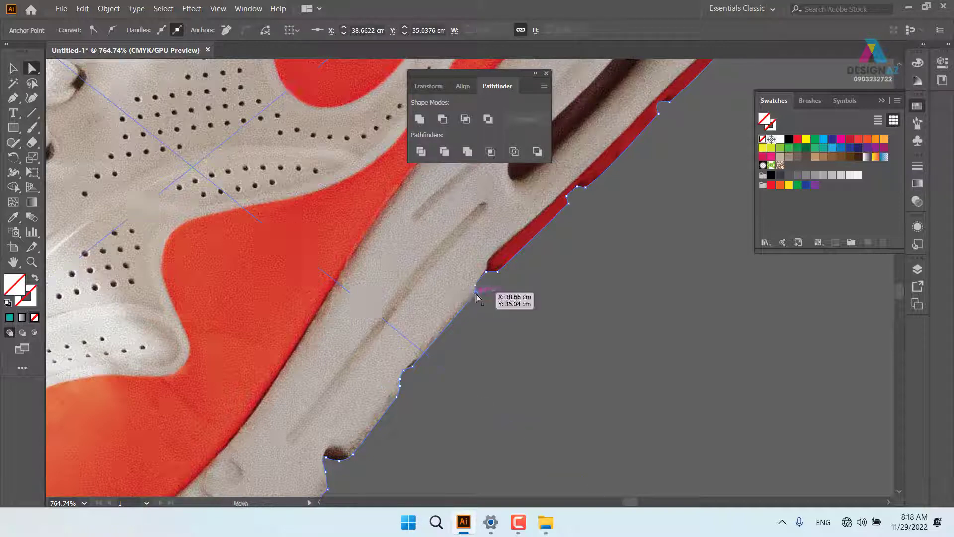
key("ctrl+shift+a")
left_click(476, 294)
left_click_drag(499, 275, 494, 260)
key("ctrl+shift+a")
left_click(568, 204)
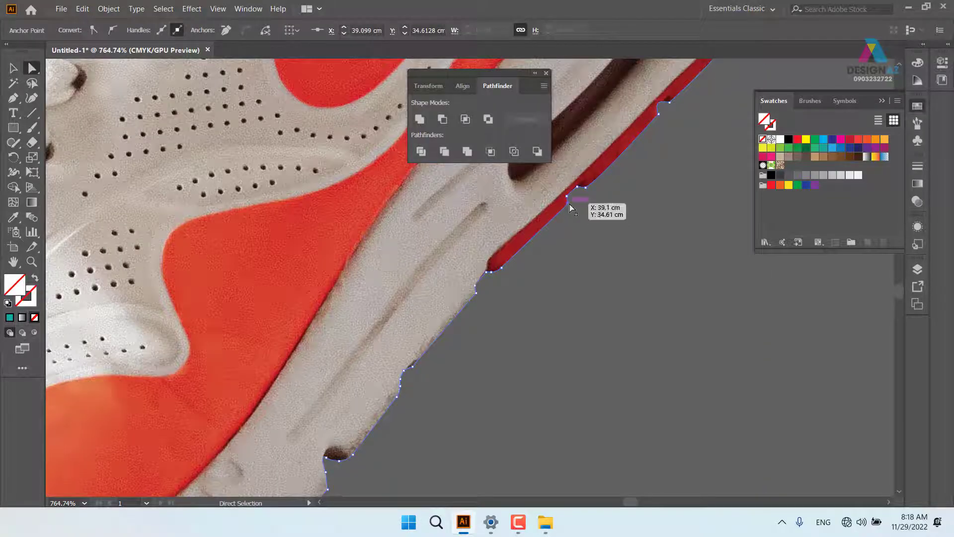
left_click_drag(632, 176, 512, 256)
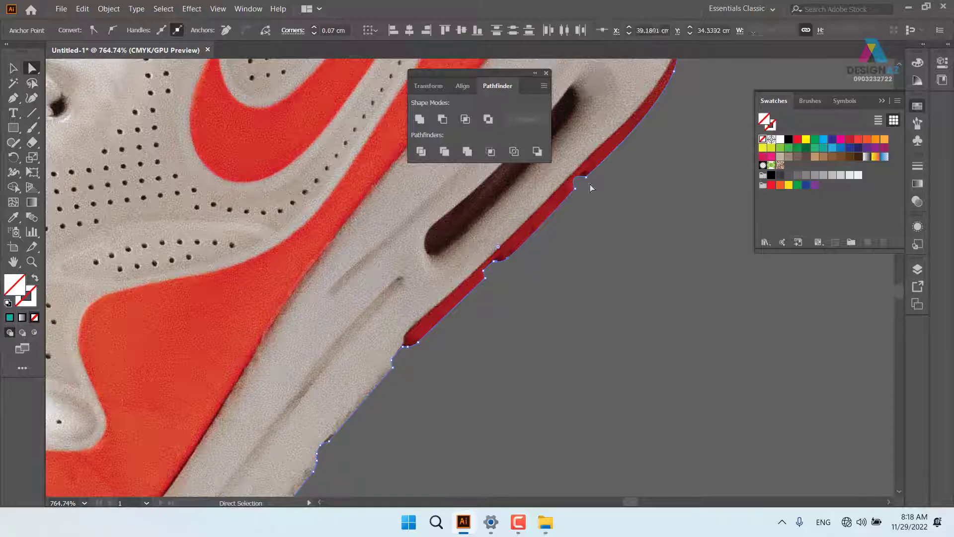
left_click(573, 190)
left_click_drag(565, 190, 589, 161)
- Round the sharp outline corner at the side of the lace knot, about 0.05 cm radius
key("space")
left_click_drag(616, 107, 585, 412)
left_click_drag(547, 297, 712, 388)
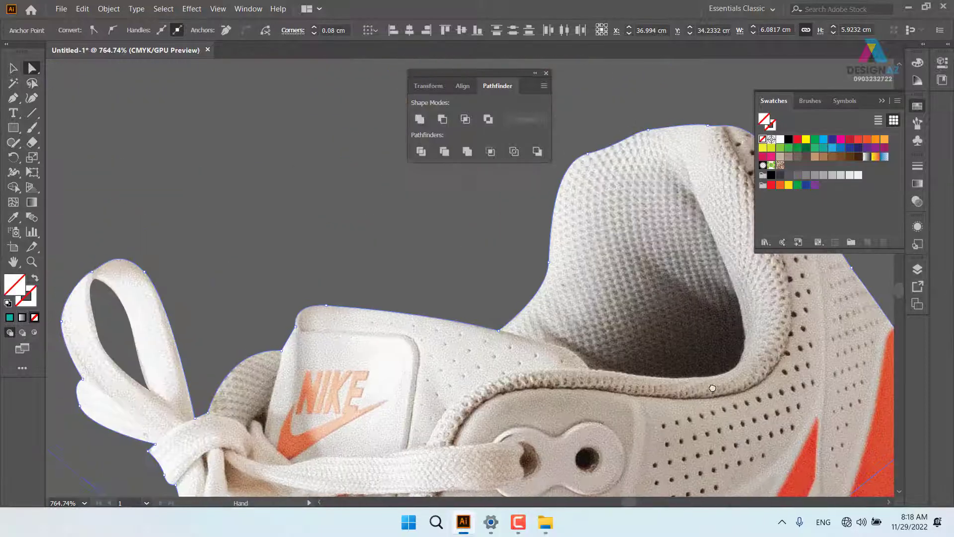
left_click_drag(372, 416, 413, 260)
left_click_drag(269, 322, 301, 205)
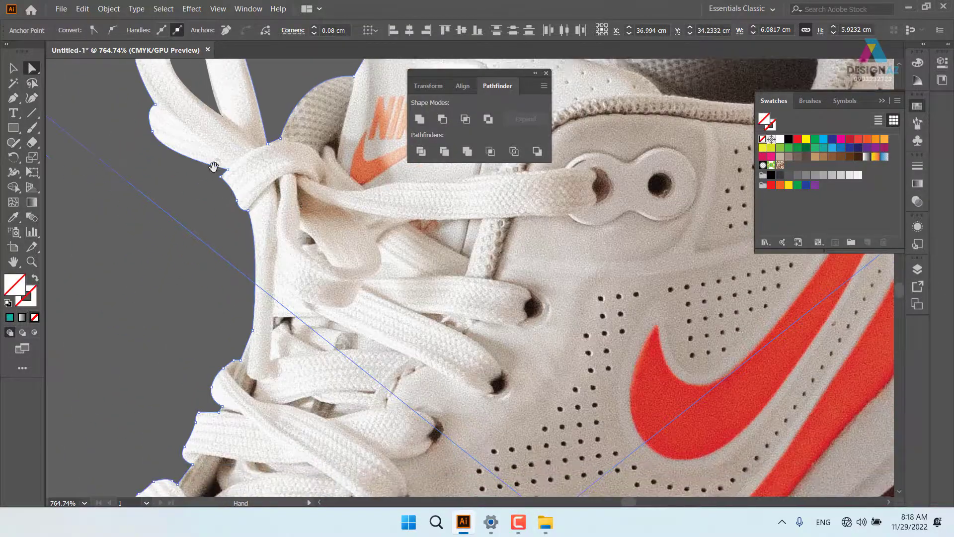
left_click(221, 177)
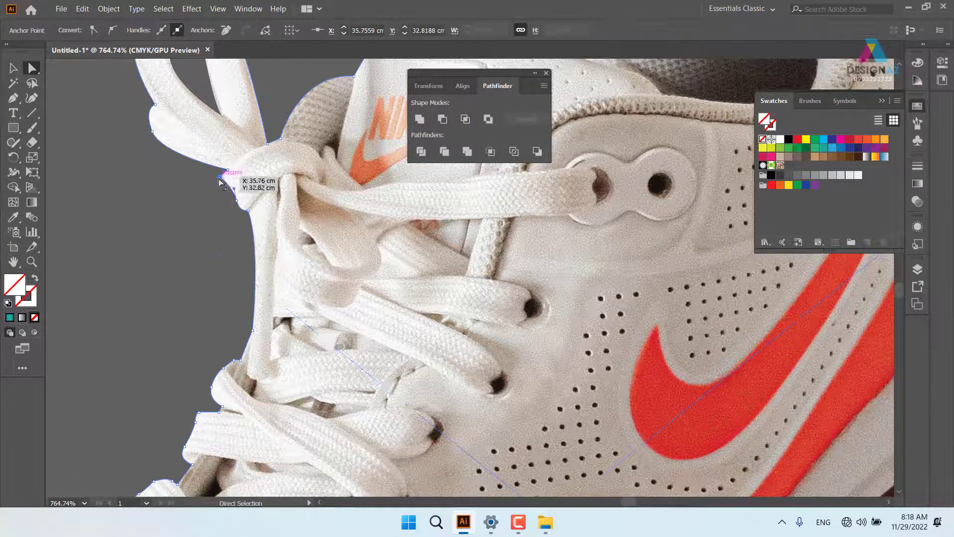
left_click_drag(221, 177, 212, 180)
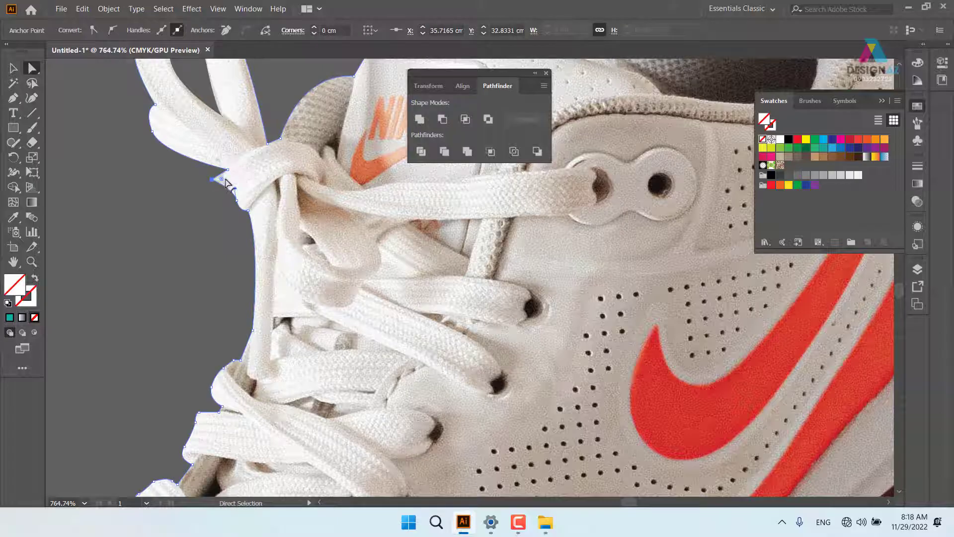
key("ctrl+z")
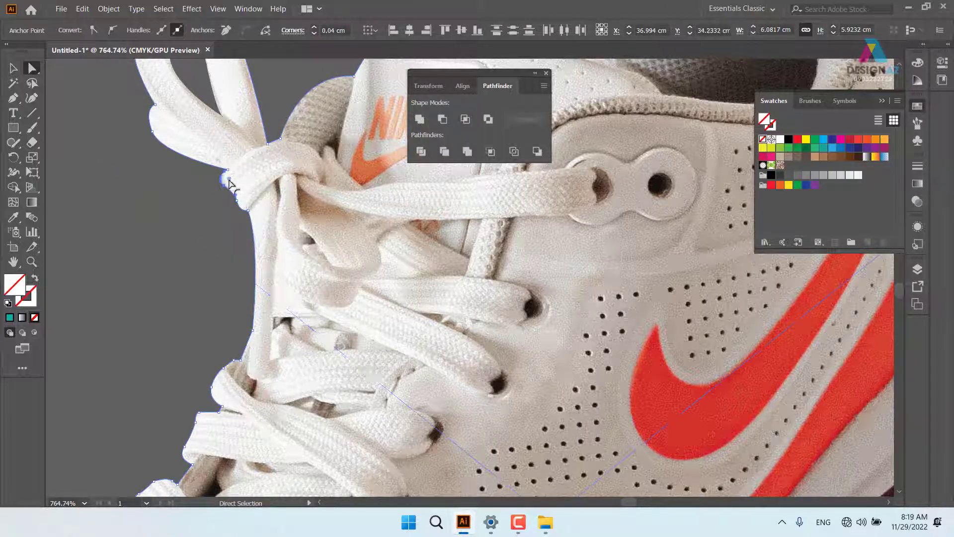
left_click_drag(229, 179, 238, 181)
- Round the end corner of the red outsole block near the toe and smooth the small notch beneath the toe
key("space")
left_click_drag(242, 302, 296, 134)
left_click_drag(275, 382, 285, 217)
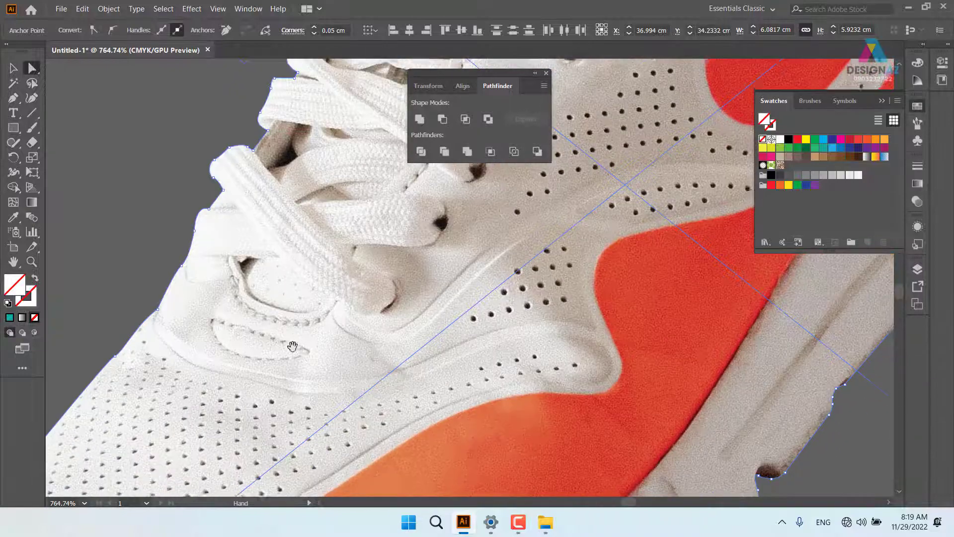
left_click_drag(293, 348, 255, 175)
left_click_drag(170, 437, 289, 262)
left_click_drag(230, 319, 278, 298)
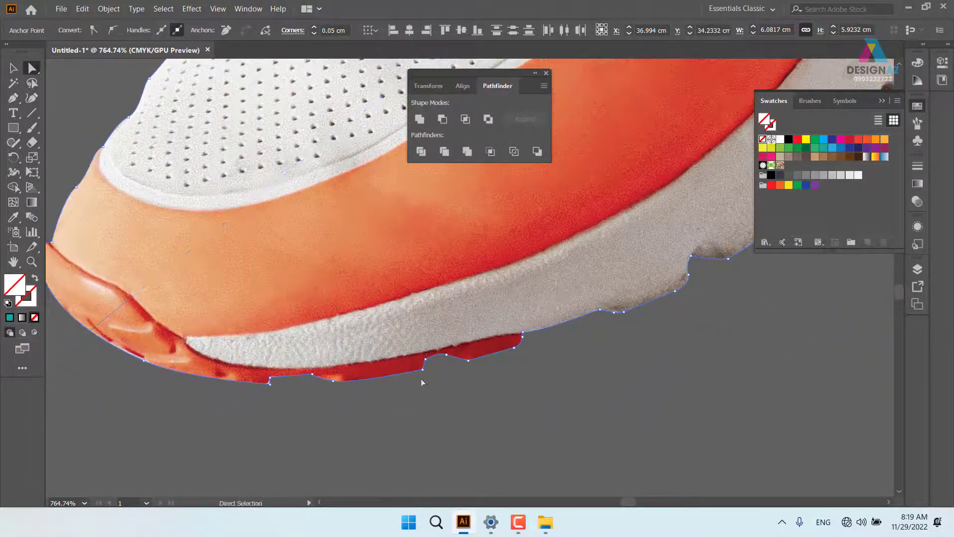
left_click(420, 369)
left_click_drag(417, 366, 426, 372)
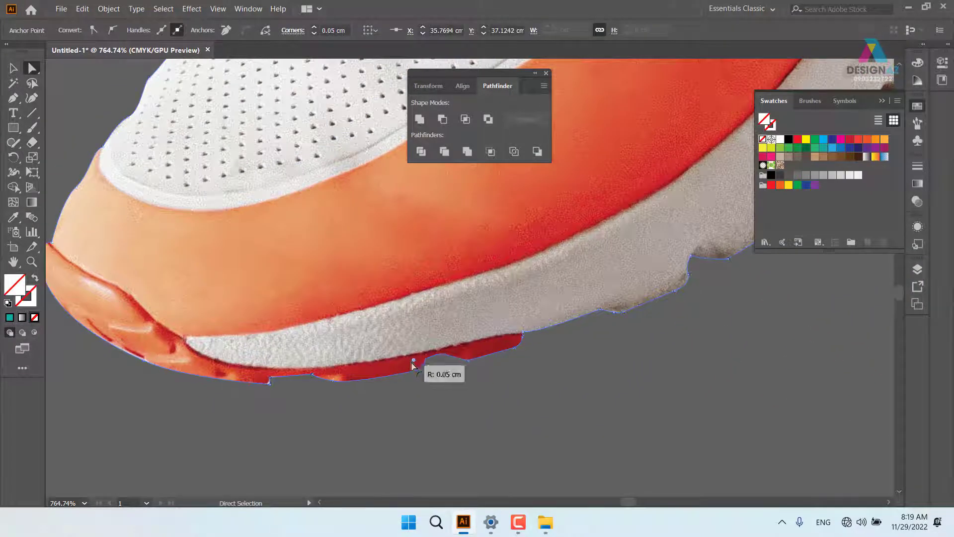
left_click(269, 381)
left_click(269, 382)
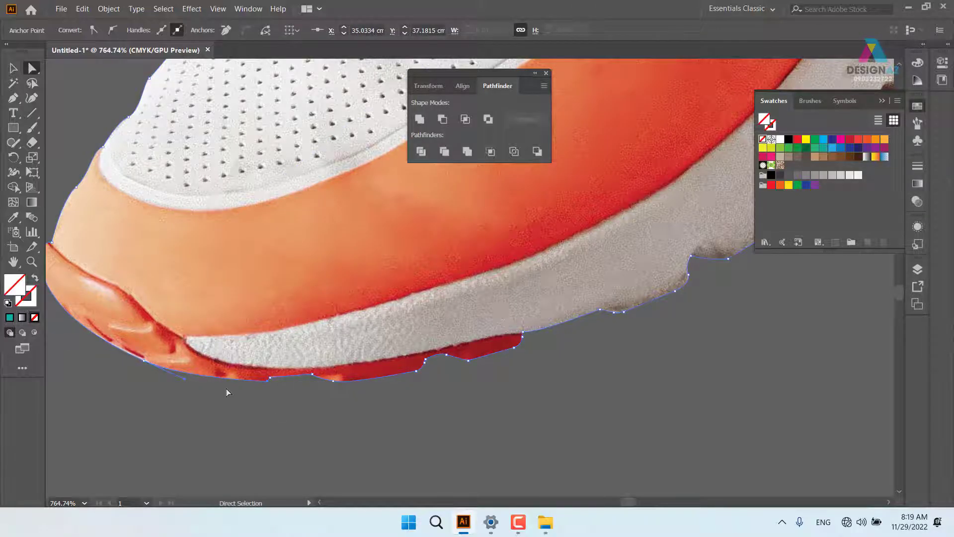
- Duplicate the cut-out shoe to the right of the original and release the copy's clipping mask
key("ctrl+minus")
key("ctrl+minus")
key("ctrl+minus")
key("ctrl+minus")
key("ctrl+minus")
key("ctrl+minus")
key("ctrl+minus")
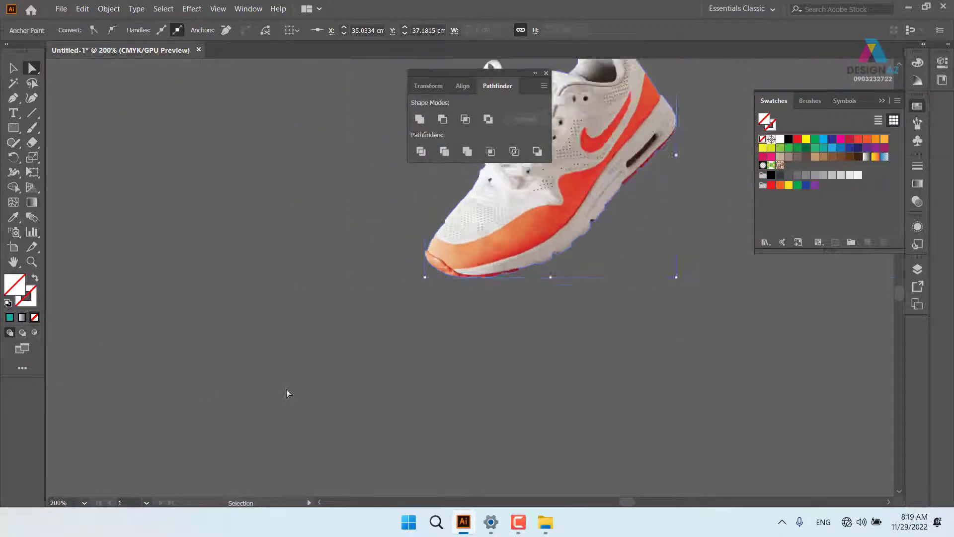
left_click(17, 69)
left_click(386, 360)
left_click_drag(582, 276, 371, 405)
left_click(318, 357)
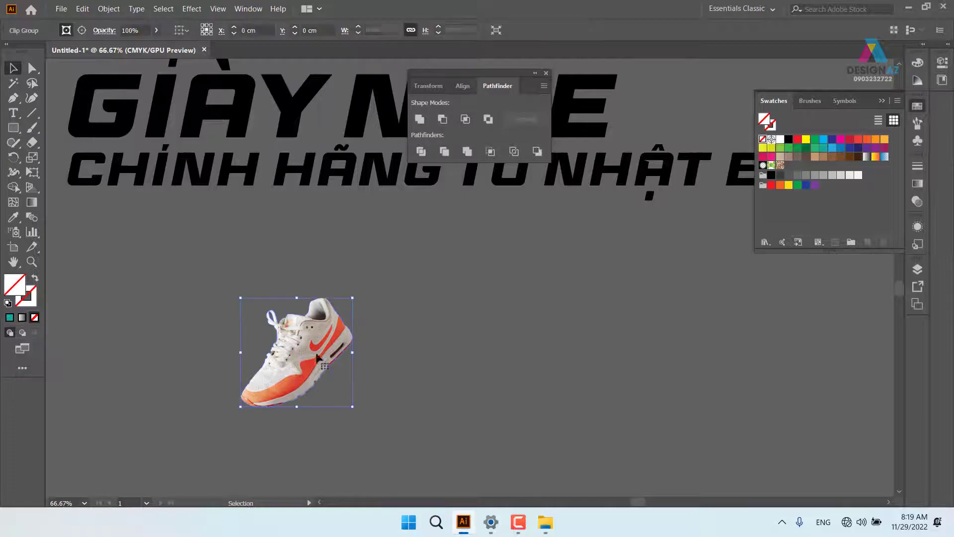
left_click_drag(318, 358, 494, 306)
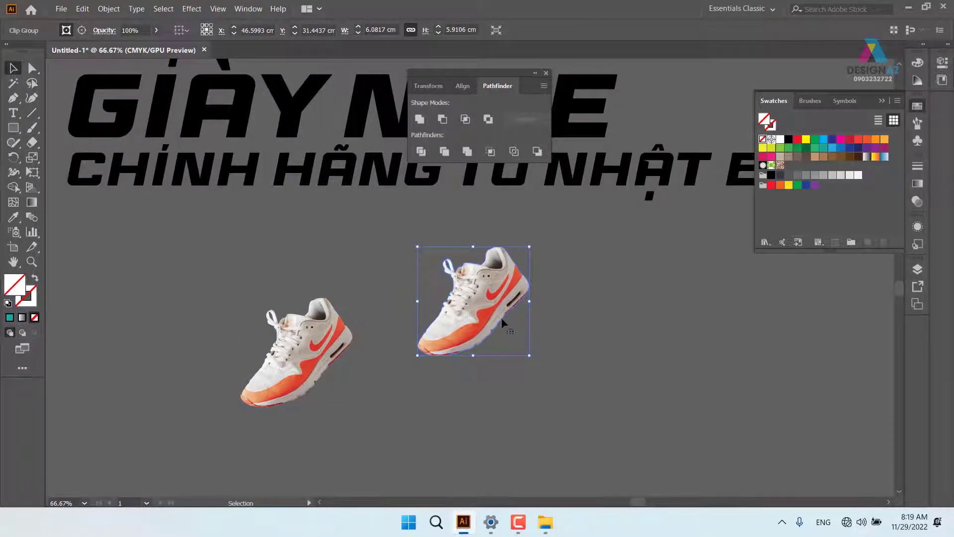
right_click(479, 287)
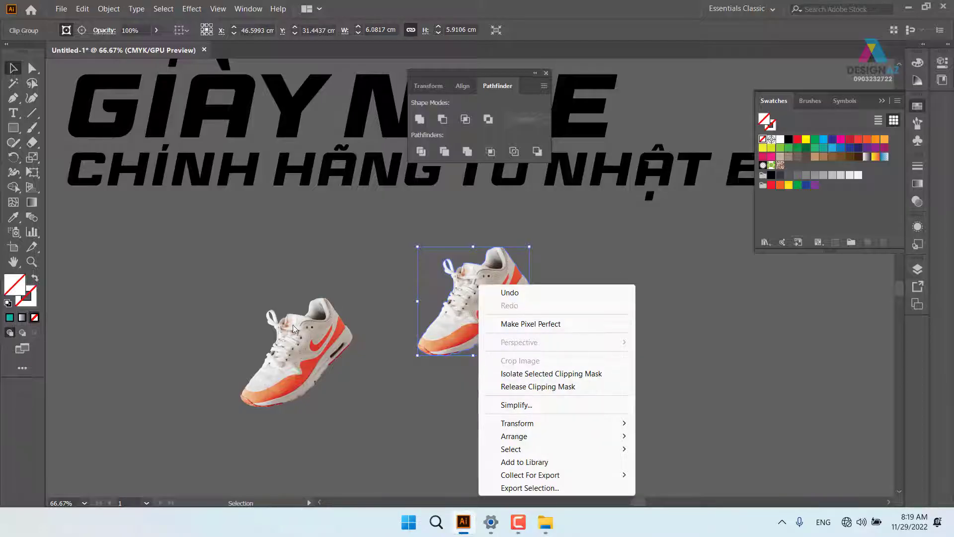
left_click(545, 391)
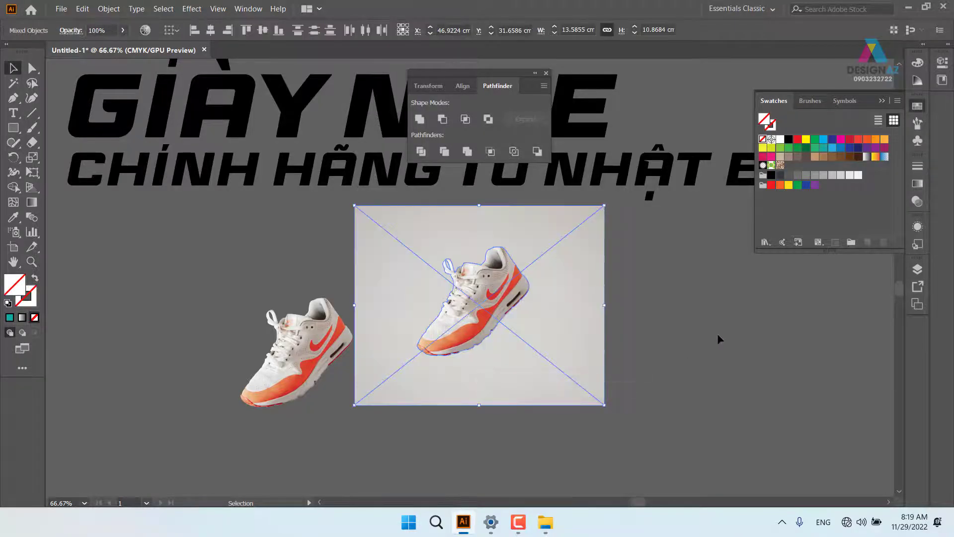
- Delete the copied shoe photo and fill the remaining shoe outline with white as a silhouette
left_click_drag(558, 345, 604, 356)
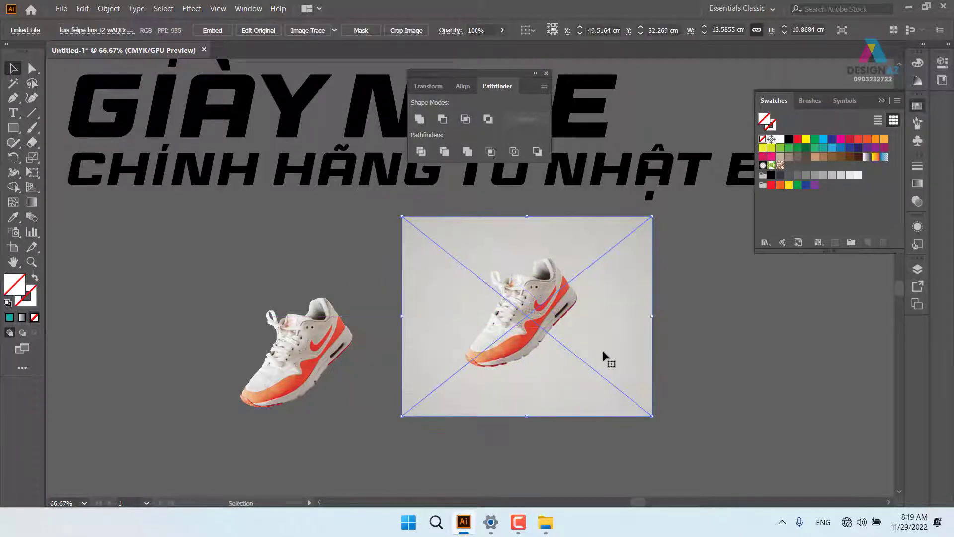
key("Delete")
left_click_drag(581, 250, 465, 398)
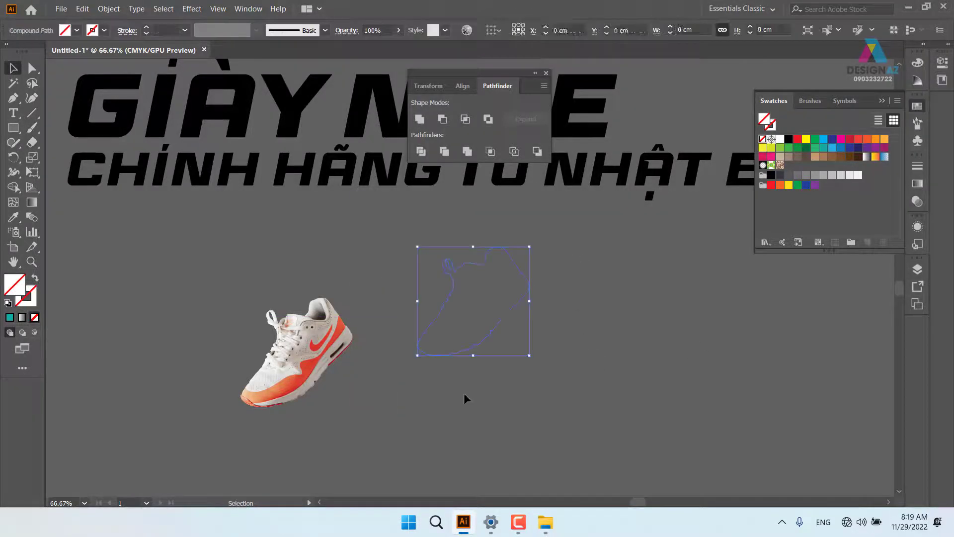
left_click(780, 139)
left_click(619, 358)
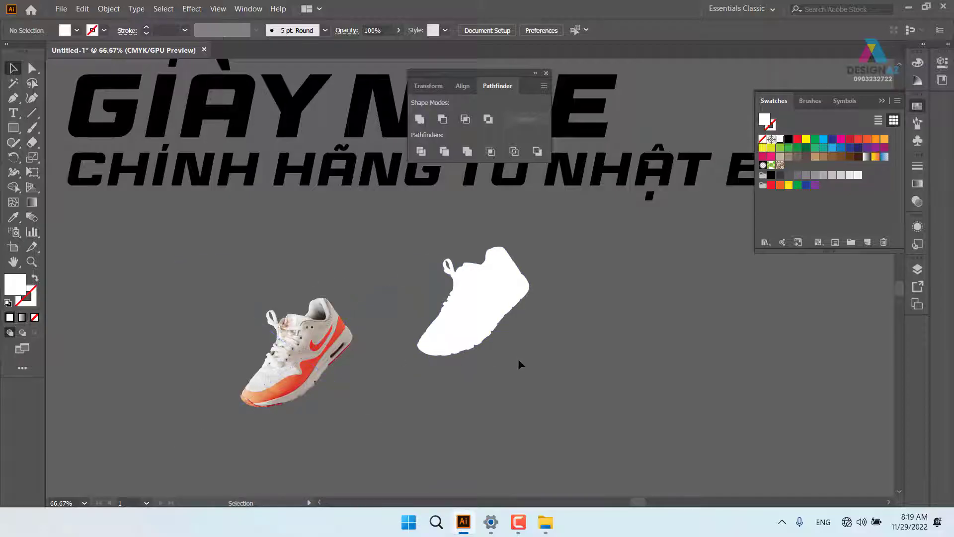
- Move the Nike logo image farther out from the artboard's left side
key("ctrl+minus")
key("ctrl+minus")
key("ctrl+minus")
key("ctrl+minus")
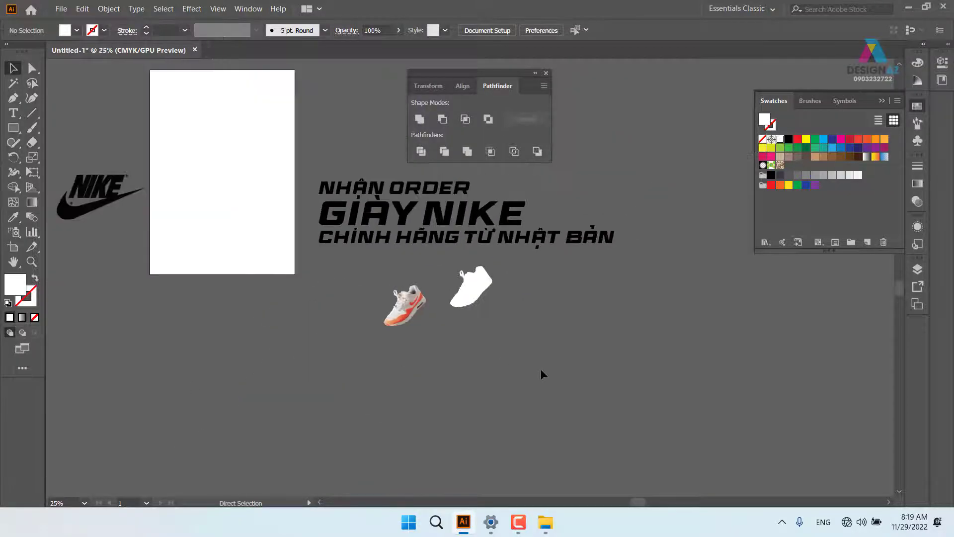
left_click_drag(338, 273, 396, 315)
key("z")
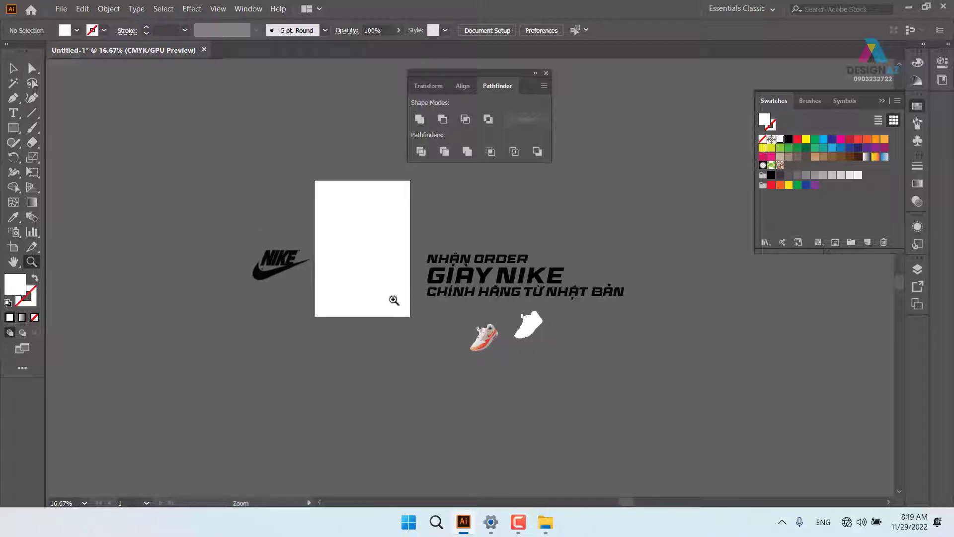
left_click_drag(234, 261, 340, 317)
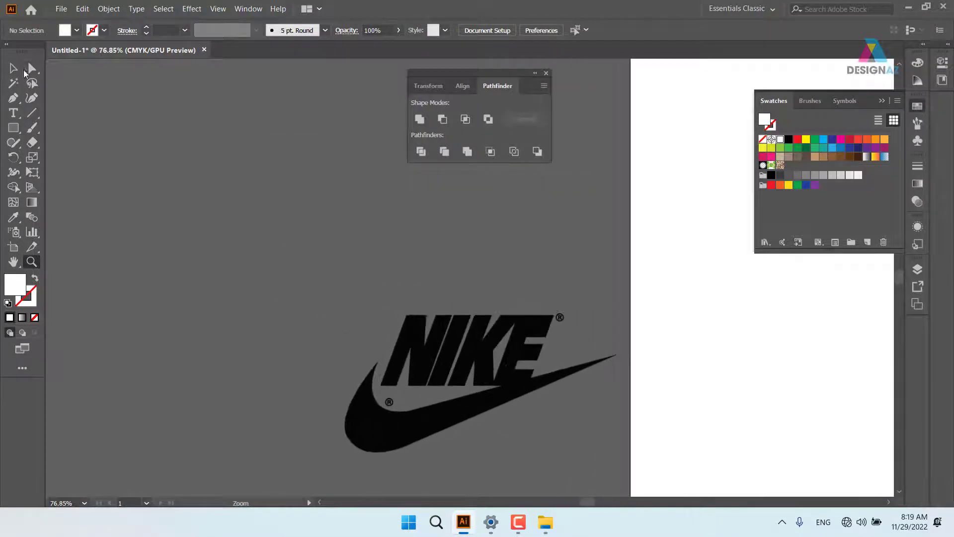
left_click(15, 69)
left_click(412, 283)
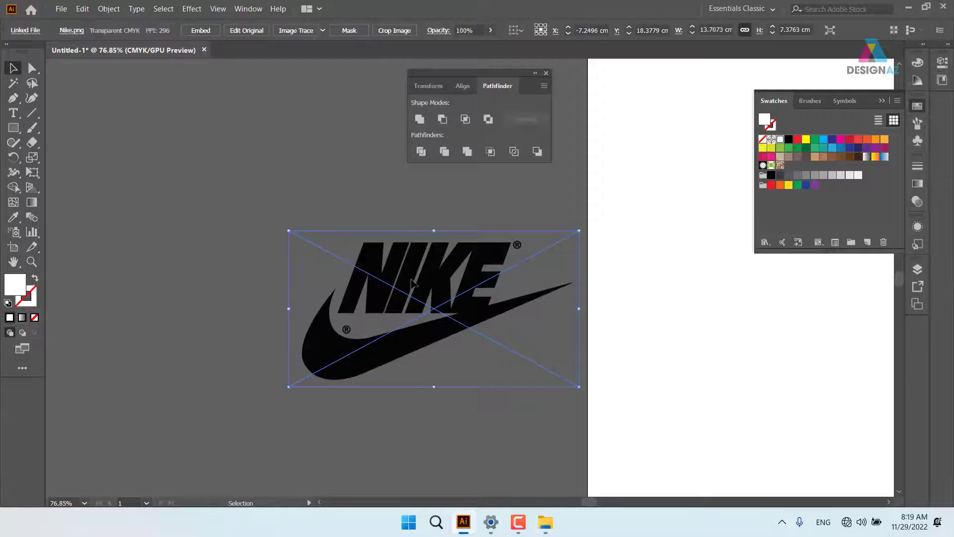
left_click_drag(413, 283, 372, 294)
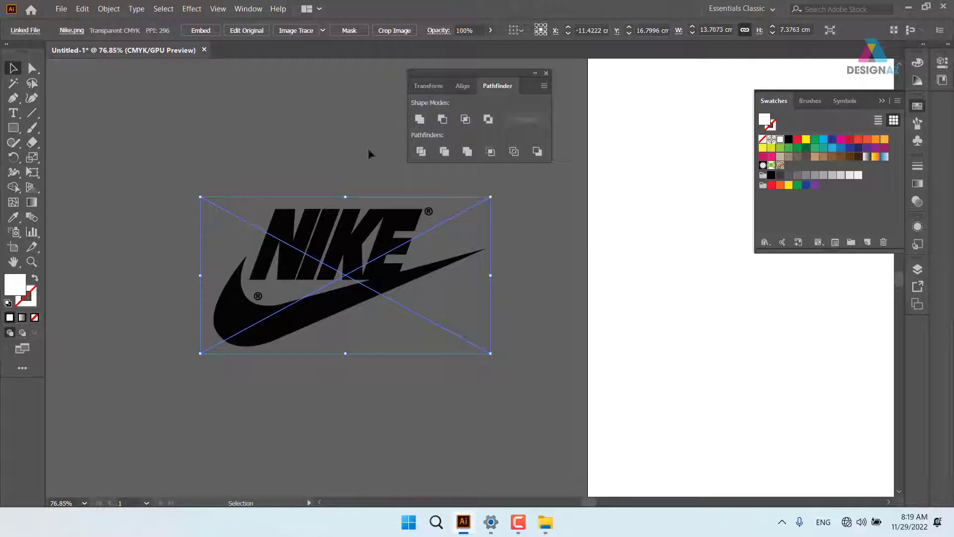
- Image-trace the Nike logo with the default preset and expand the tracing into vector paths
left_click(299, 35)
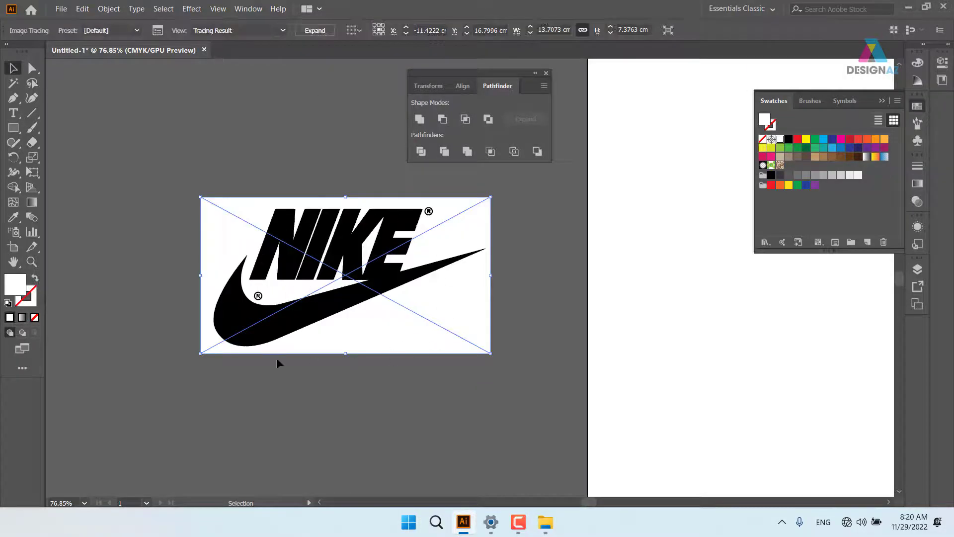
left_click(322, 33)
left_click(298, 111)
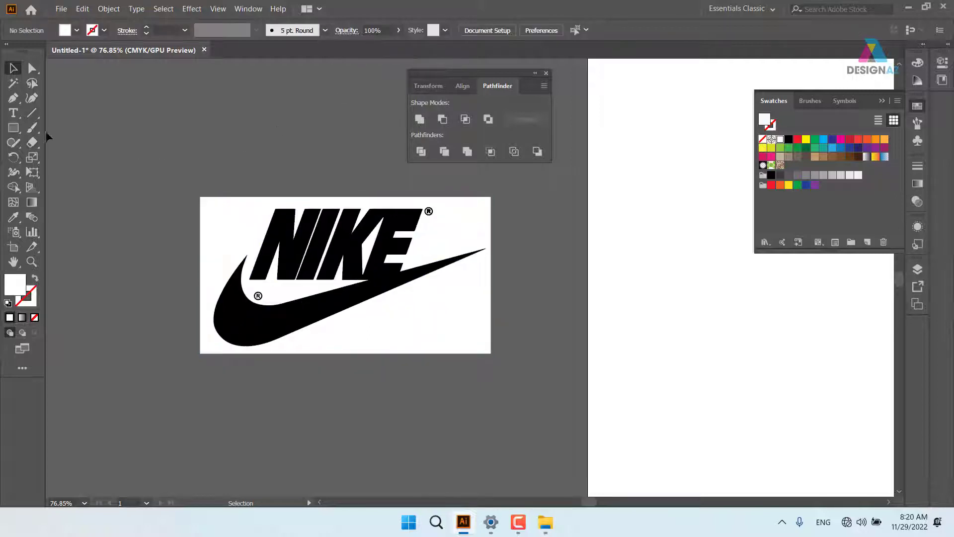
- Select all white areas of the traced logo with the Magic Wand and delete them
left_click(14, 84)
left_click(237, 222)
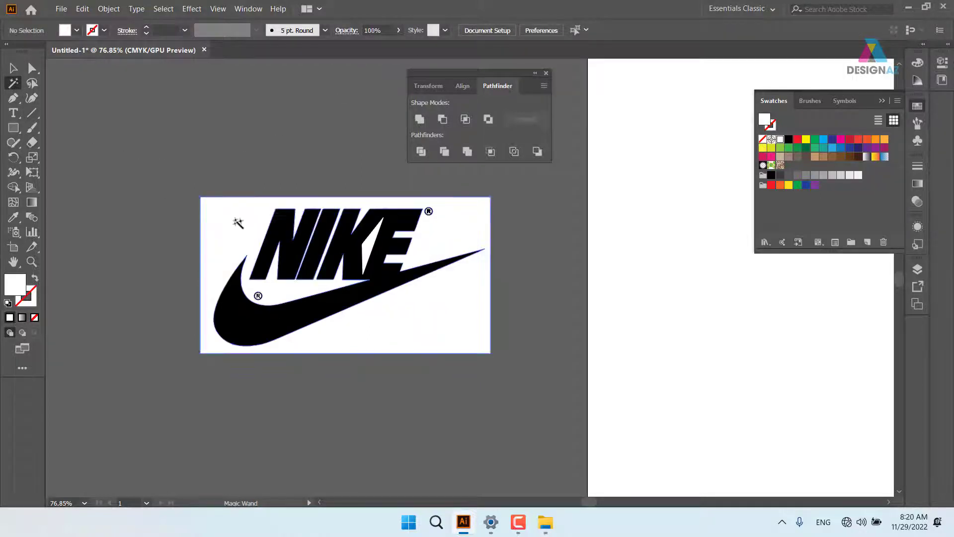
key("Delete")
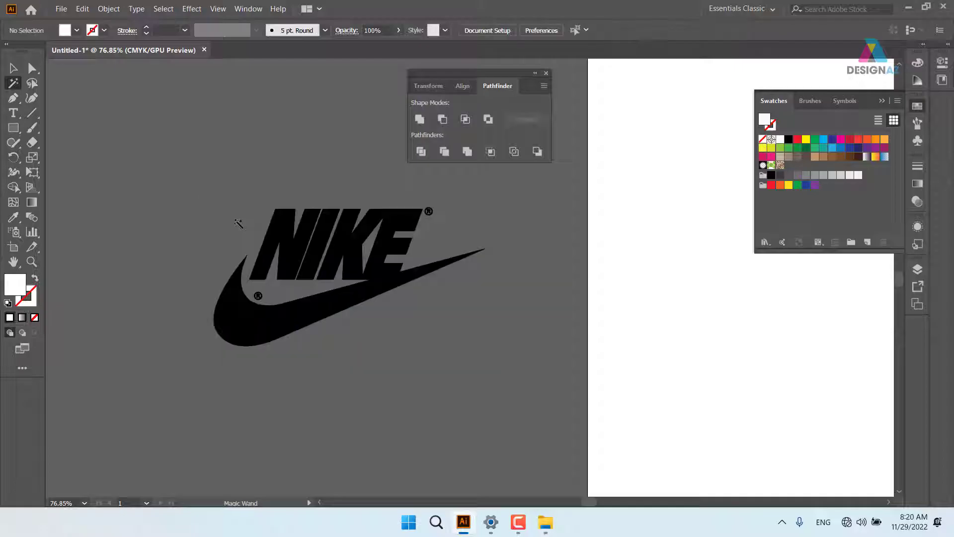
- Recolor the whole Nike logo with the red-orange swatch F15A29
left_click(13, 69)
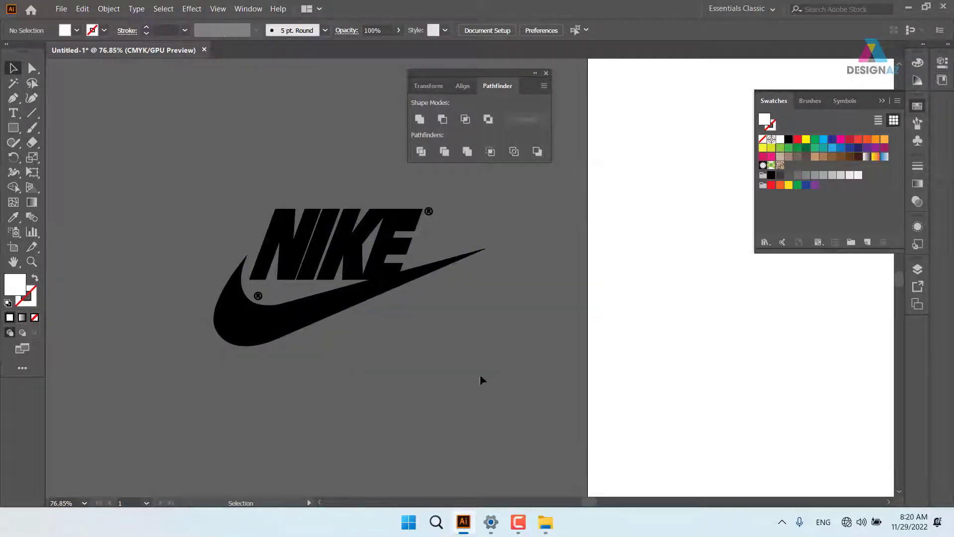
key("ctrl+a")
left_click(867, 139)
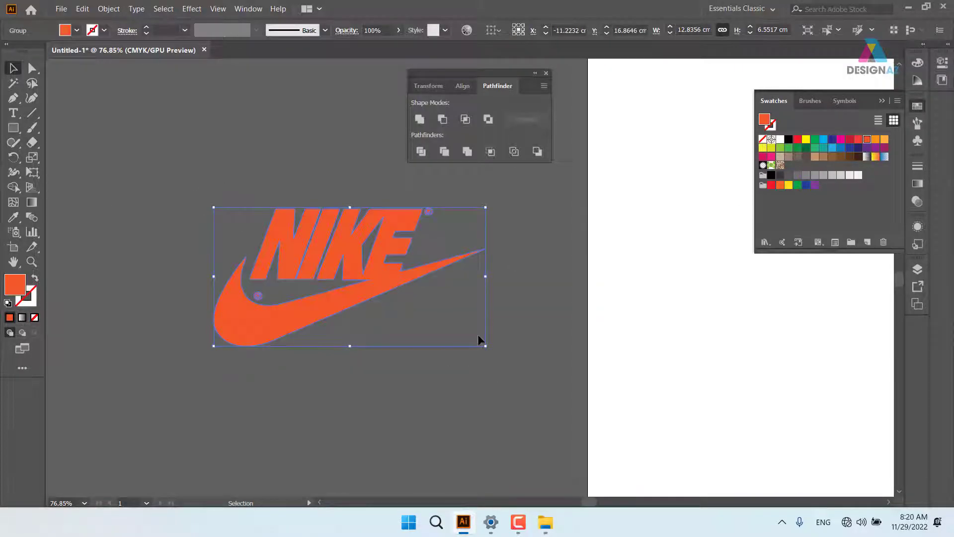
left_click(490, 364)
left_click_drag(492, 367, 378, 394)
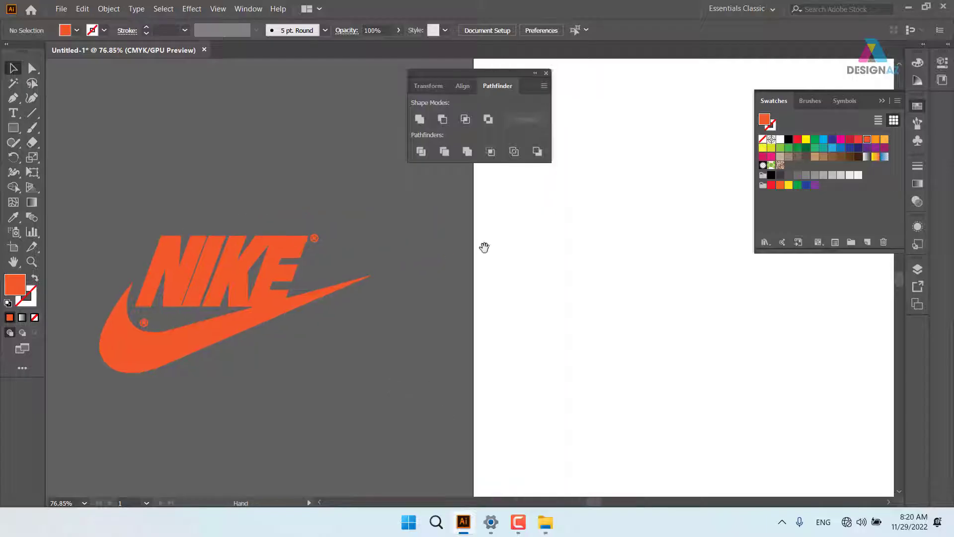
- Close the Pathfinder panel and draw a red-orange rectangle about 18.5 × 27.7 cm inside the artboard
left_click(546, 73)
key("ctrl+minus")
key("ctrl+minus")
key("ctrl+minus")
key("ctrl+minus")
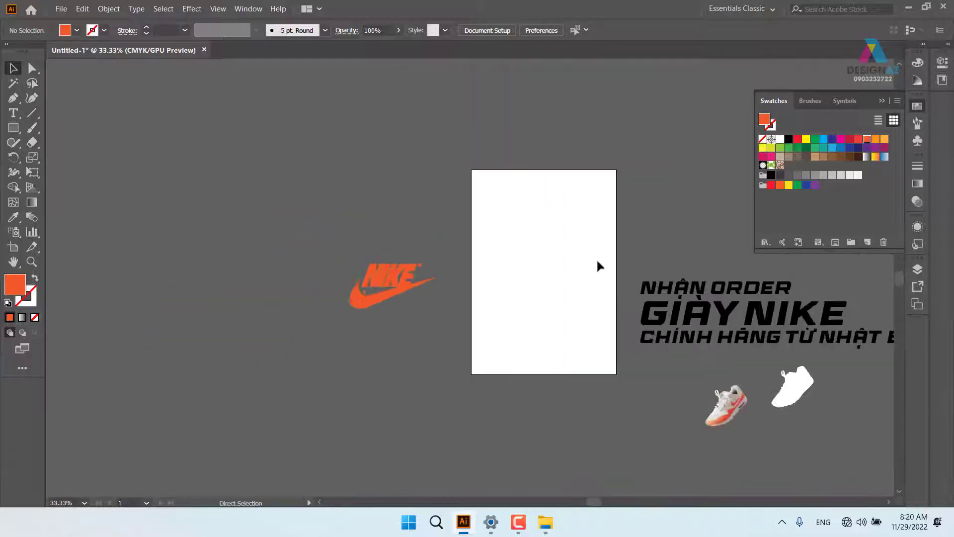
scroll(598, 267, "right", 5)
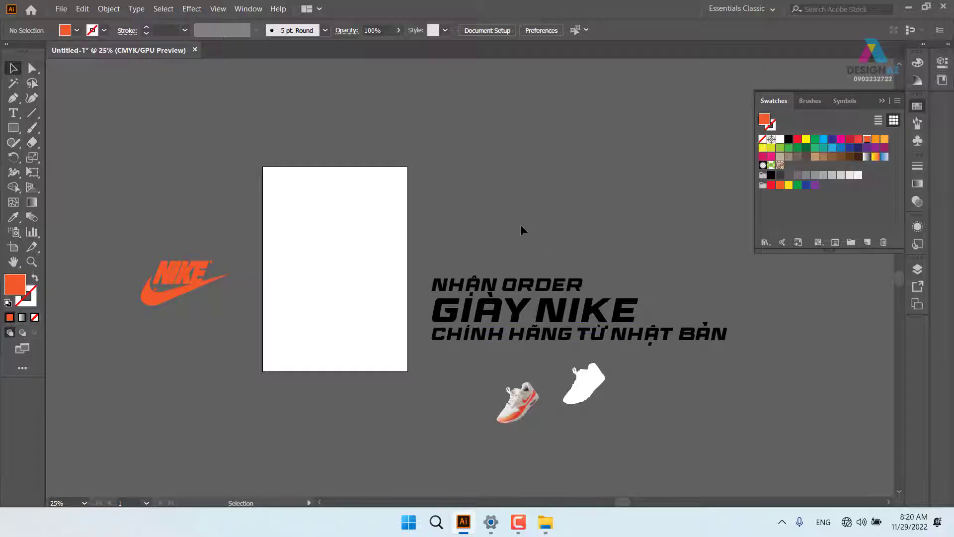
left_click(13, 127)
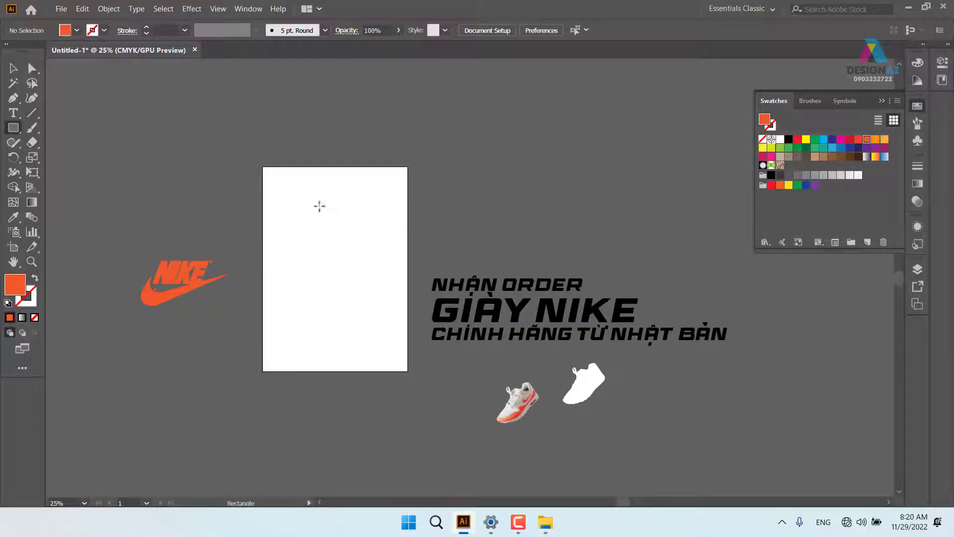
left_click_drag(270, 172, 397, 362)
left_click(14, 67)
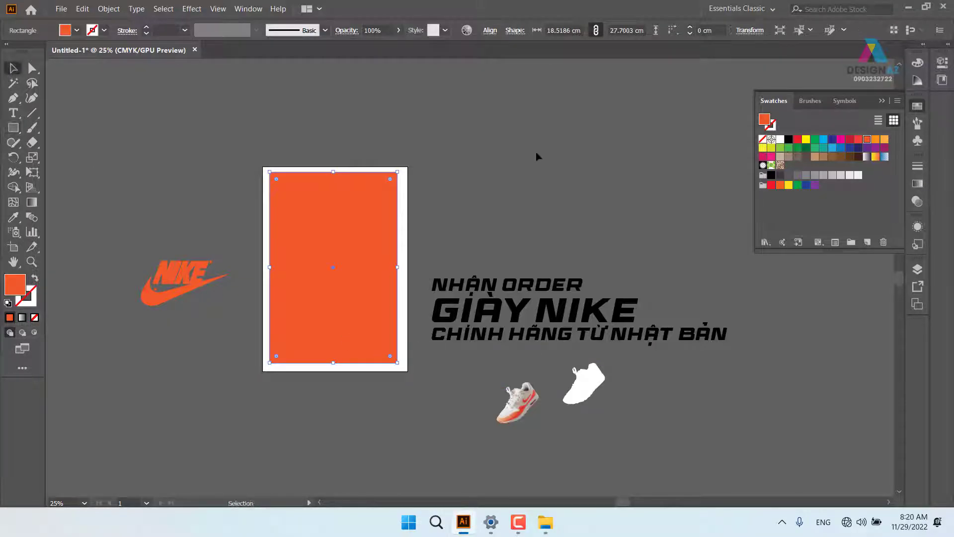
- Add two horizontal gradient mesh lines to the rectangle, about 9.1 cm and 20.5 cm down the artboard
key("ctrl+equal")
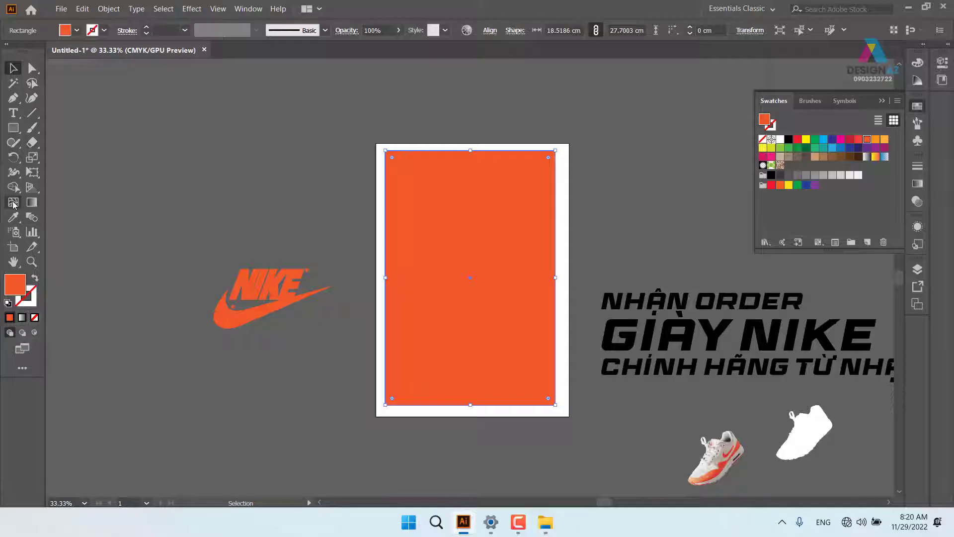
left_click(13, 203)
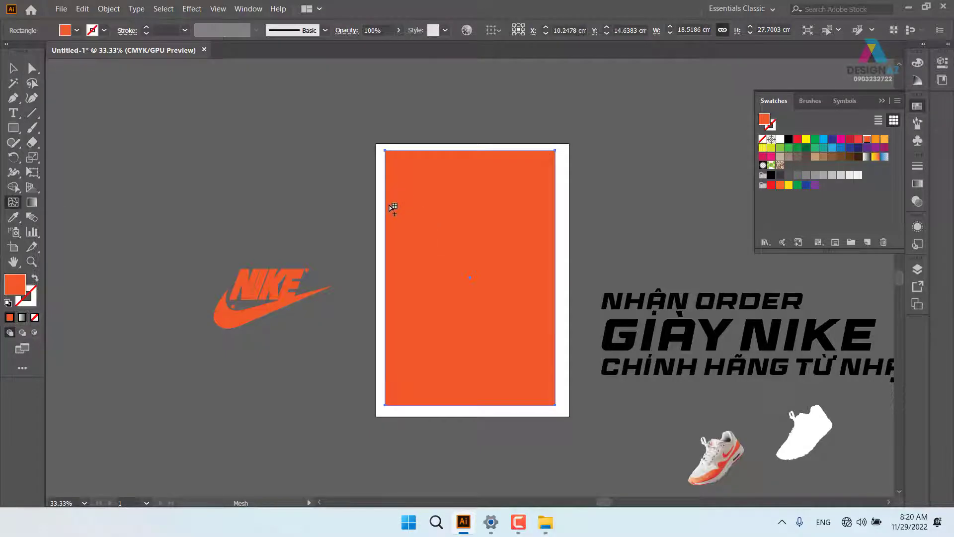
left_click(386, 226)
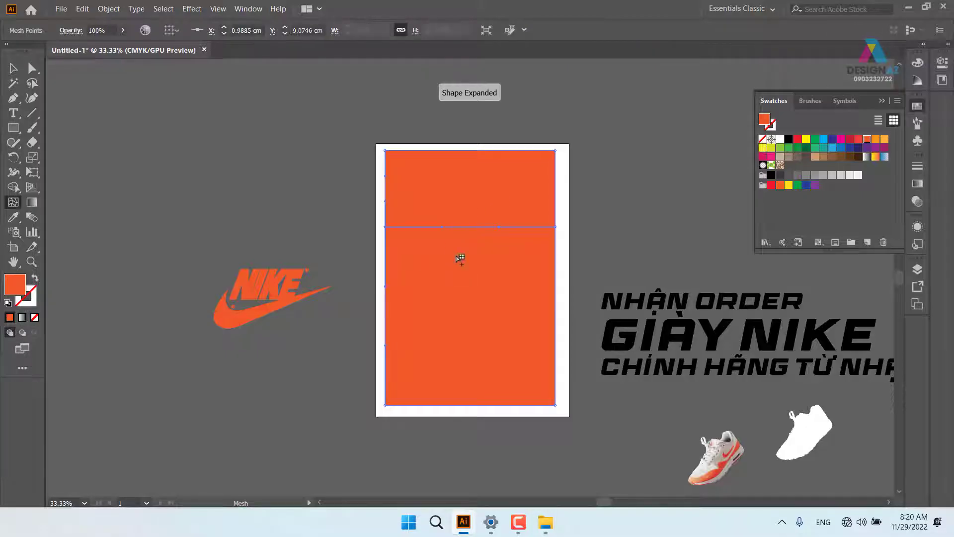
left_click(387, 332)
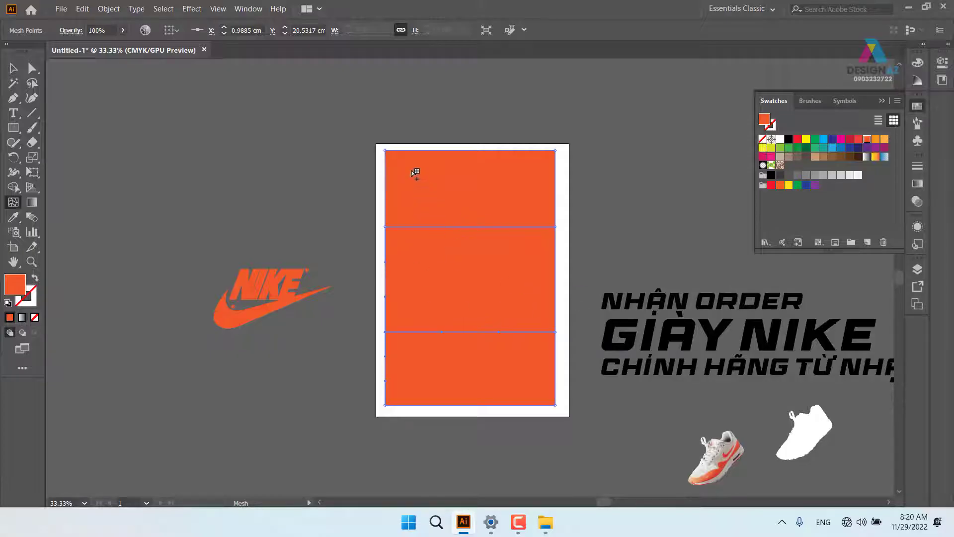
- Color the rectangle's upper-left mesh point light pink FFA9E2 and its upper-right mesh point sky blue
left_click(32, 70)
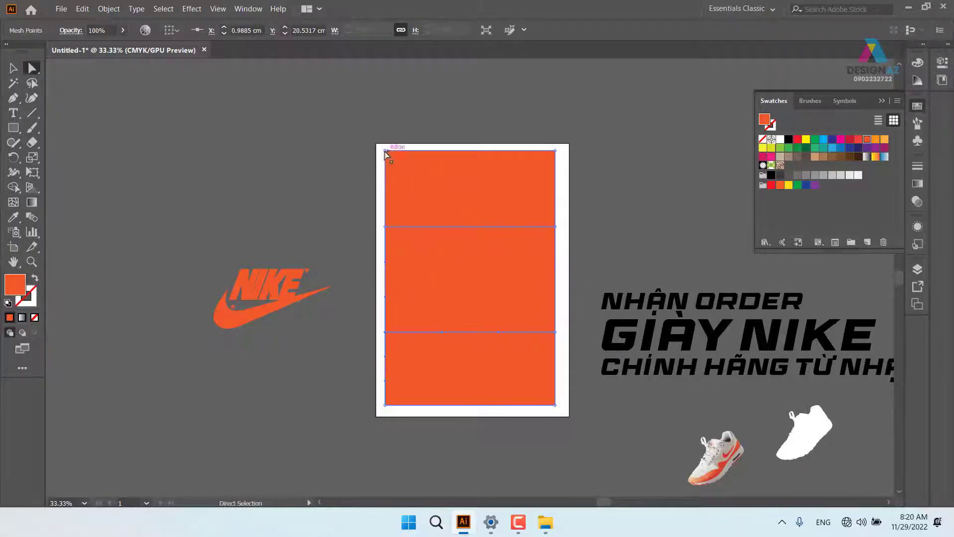
left_click(409, 164)
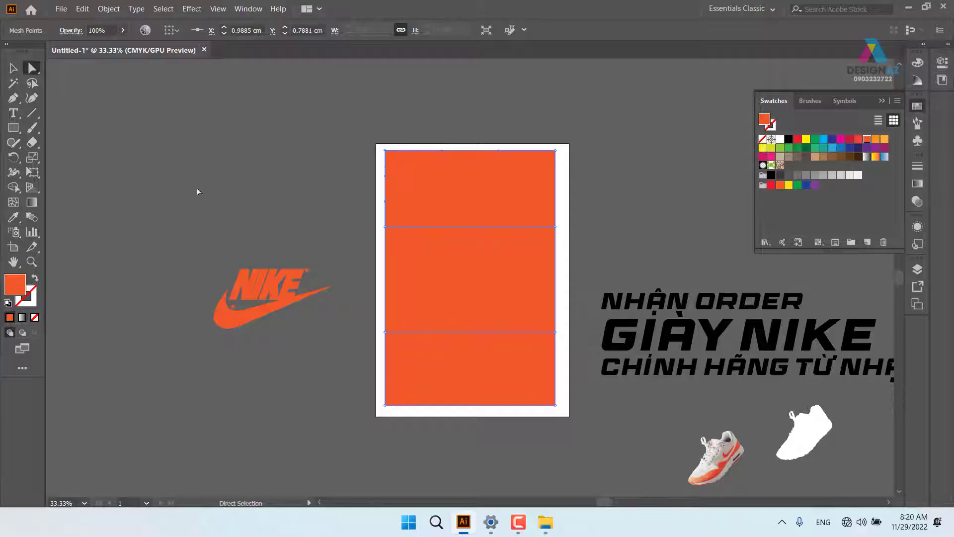
double_click(15, 284)
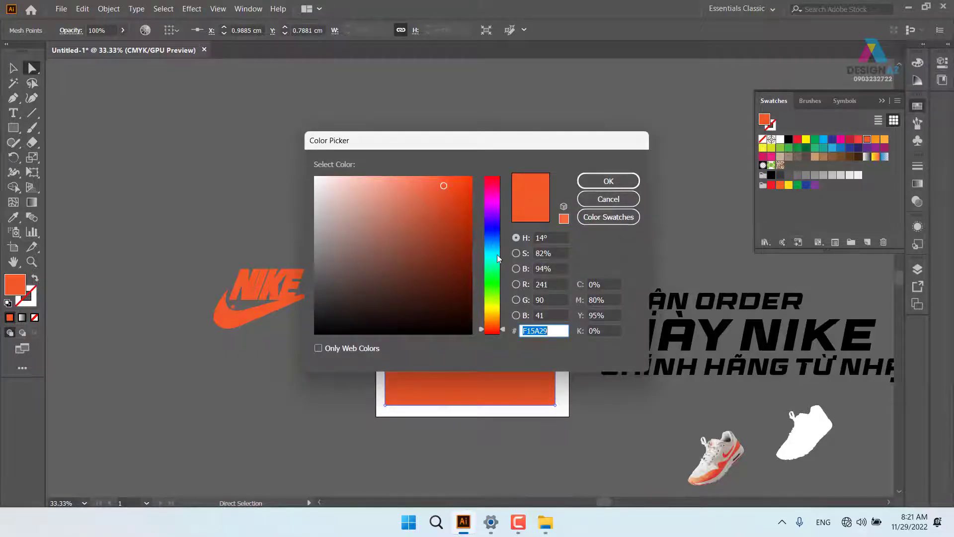
left_click_drag(501, 258, 503, 197)
left_click(368, 176)
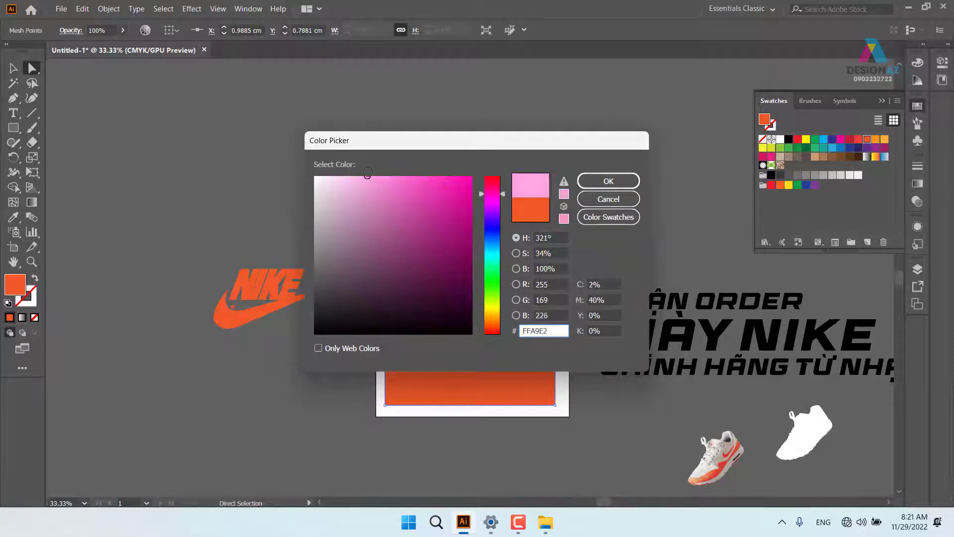
left_click(582, 180)
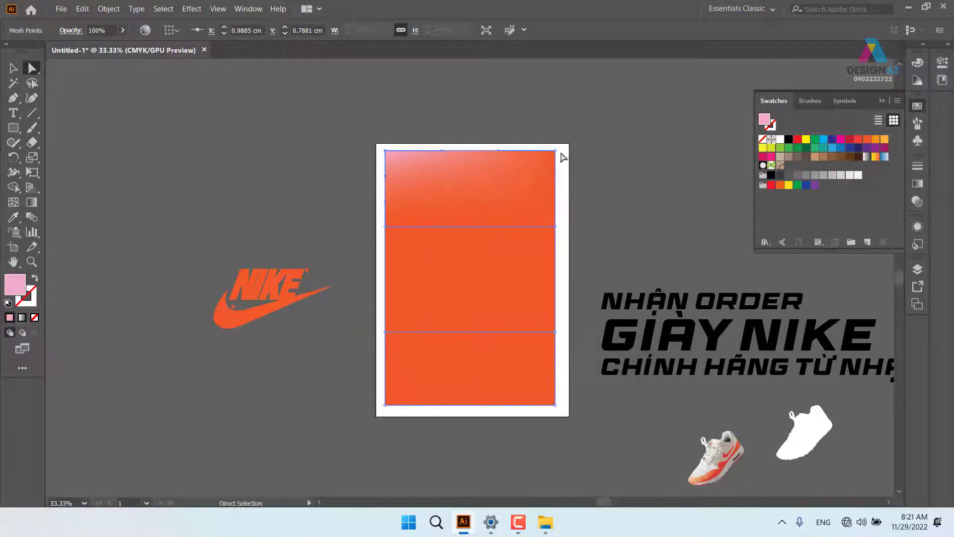
left_click(556, 150)
left_click(833, 147)
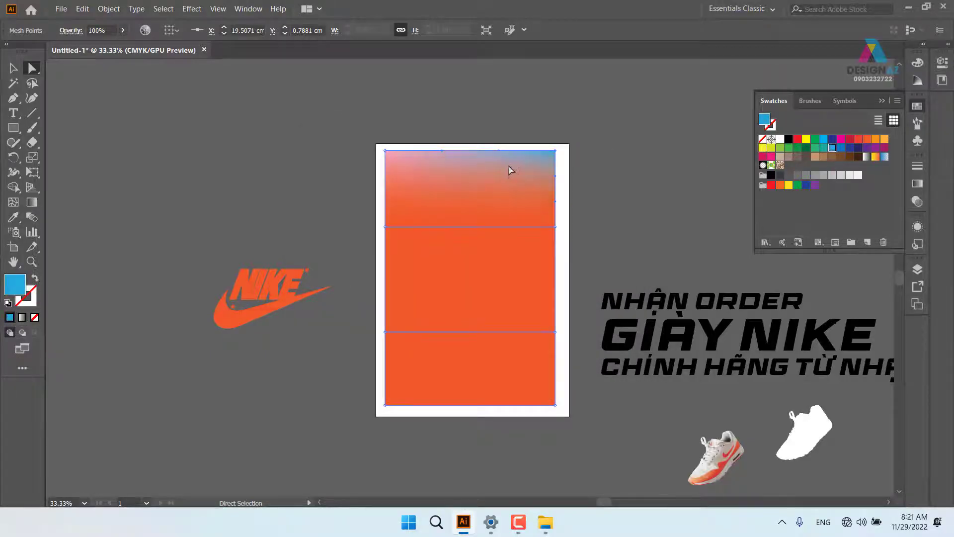
- On the upper mesh line, color the left end point light orange and the right end point very pale pink
left_click(385, 227)
left_click(884, 140)
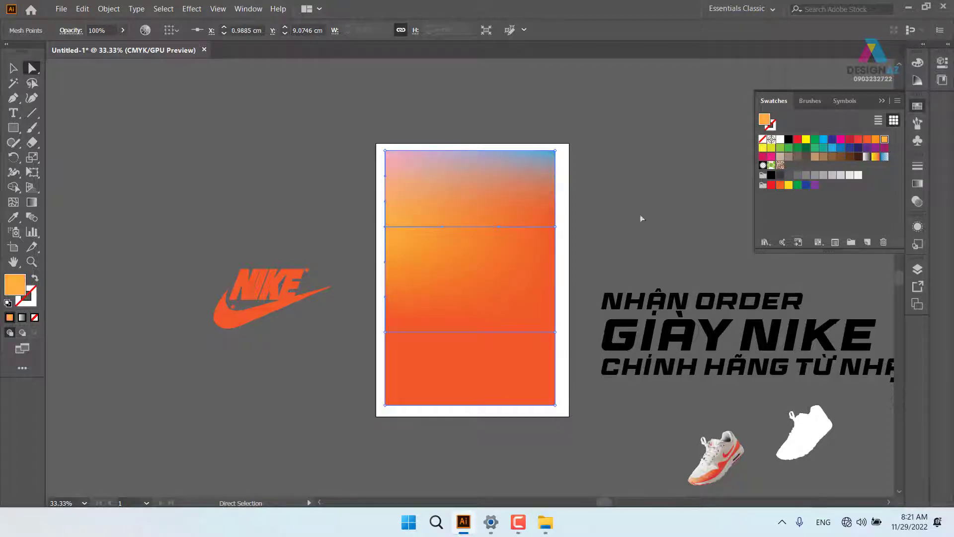
left_click(556, 227)
double_click(11, 288)
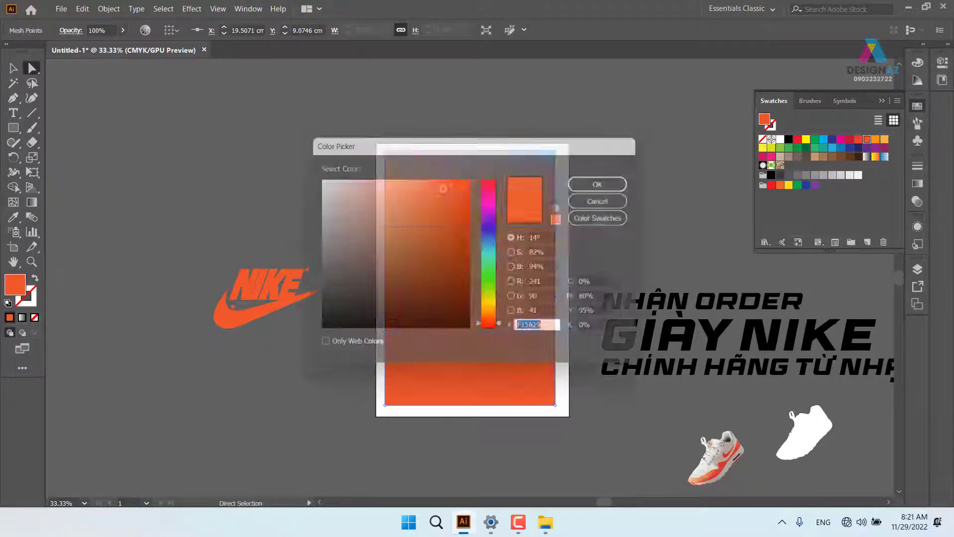
left_click_drag(351, 200, 329, 176)
left_click(627, 182)
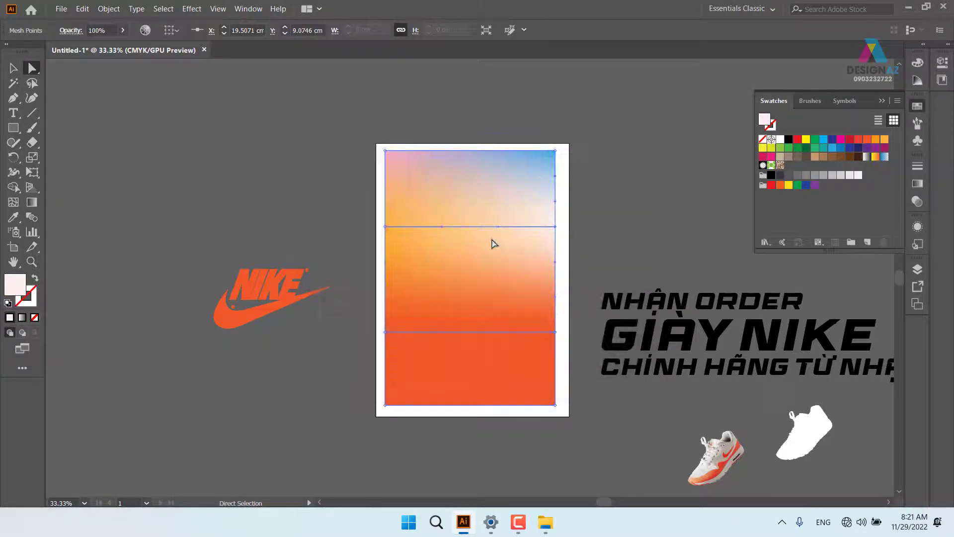
- On the lower mesh line, color the left end point magenta and the right end point teal
left_click(385, 333)
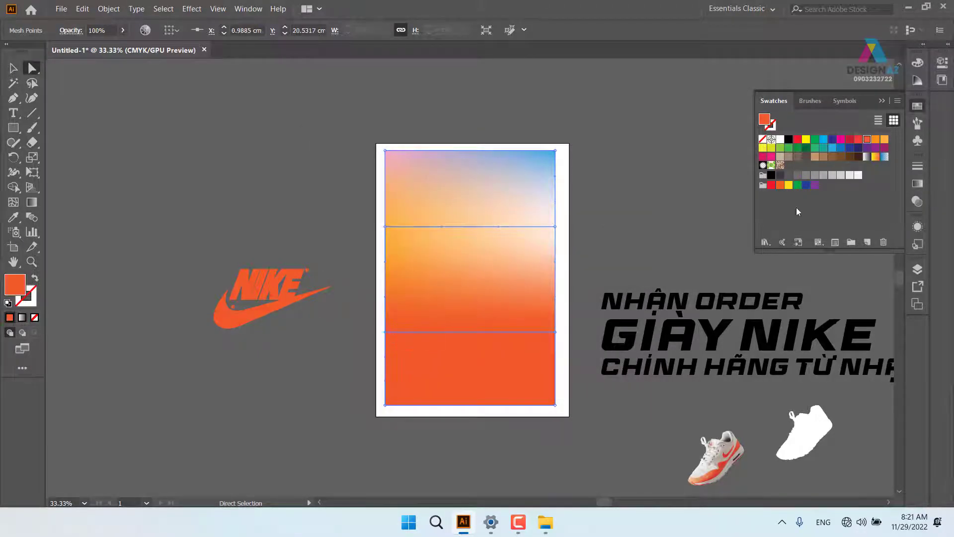
left_click(840, 141)
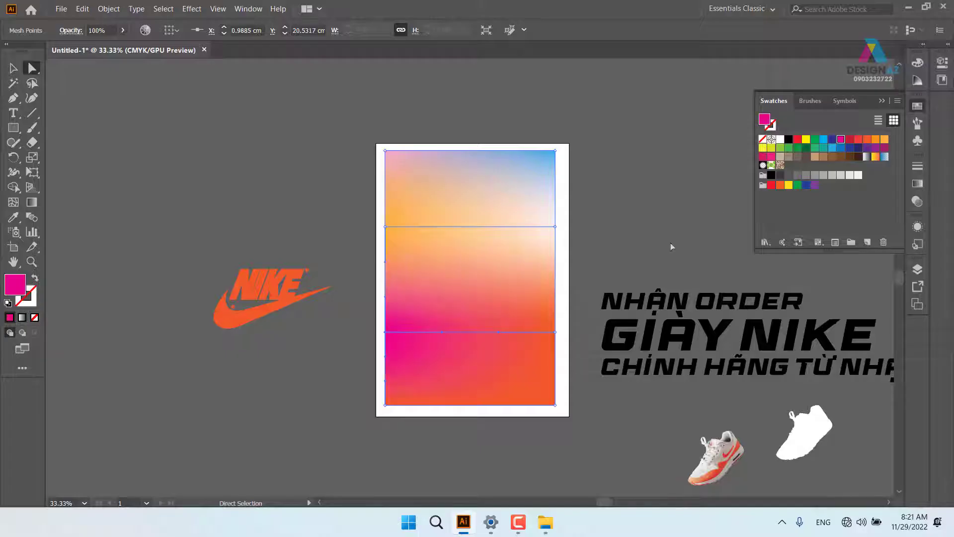
left_click(556, 332)
left_click(824, 148)
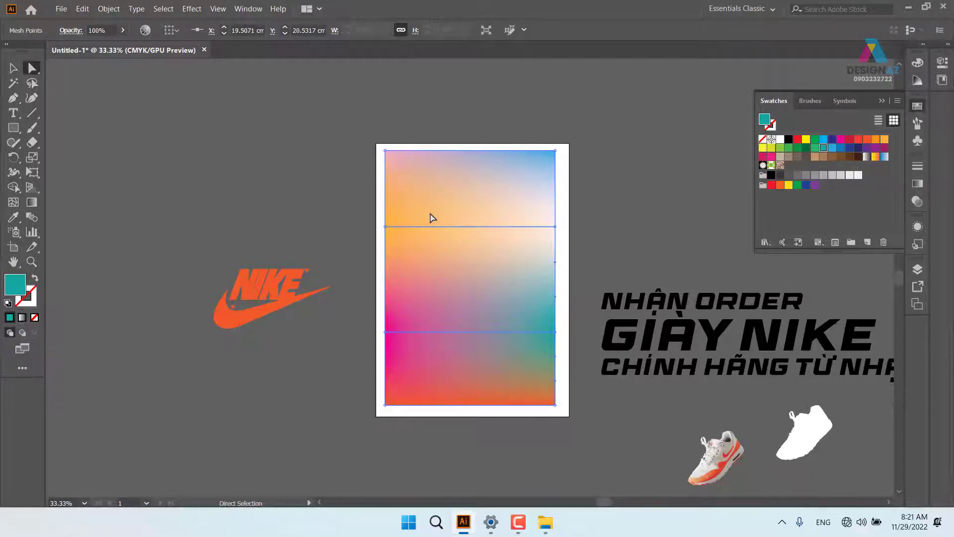
- Color the rectangle's lower-left mesh point blue and its lower-right mesh point purple
left_click(386, 405)
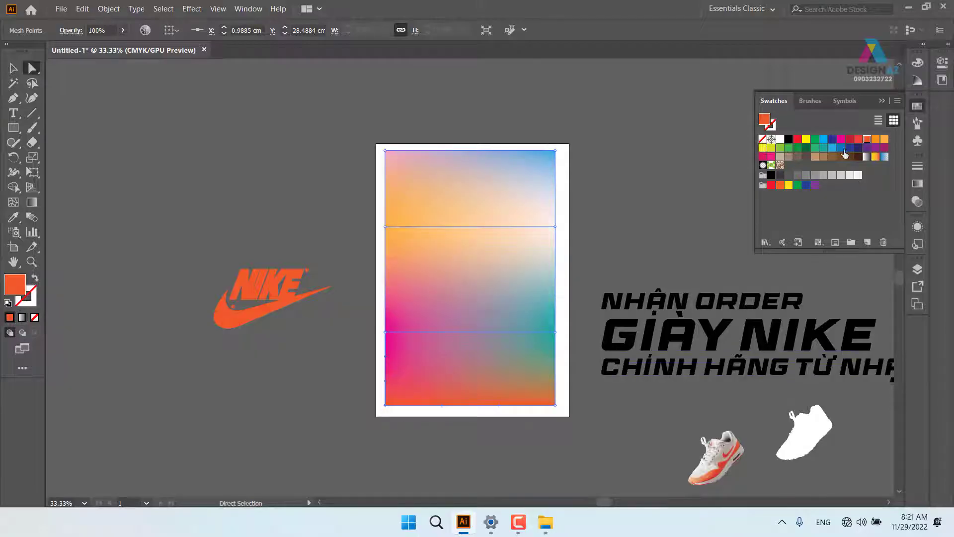
left_click(841, 148)
left_click(555, 405)
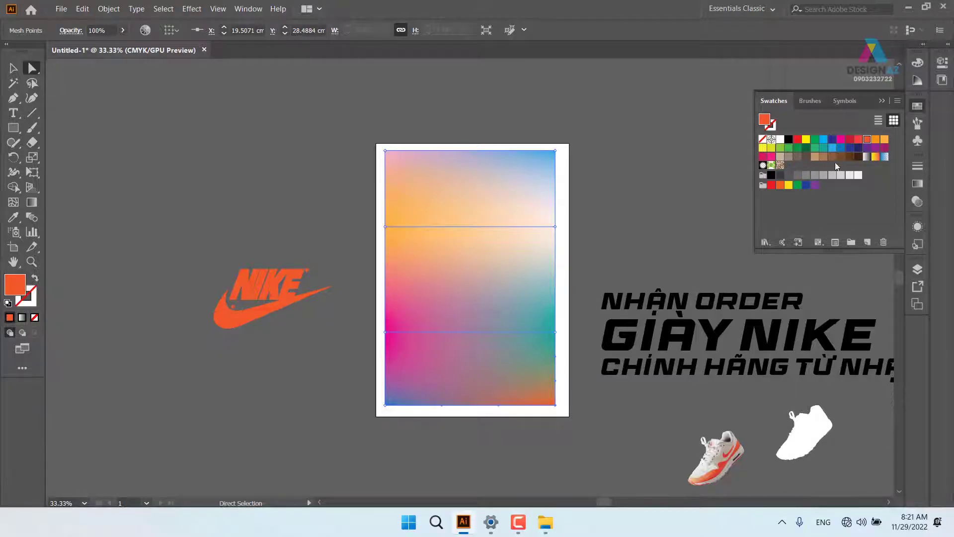
left_click(814, 186)
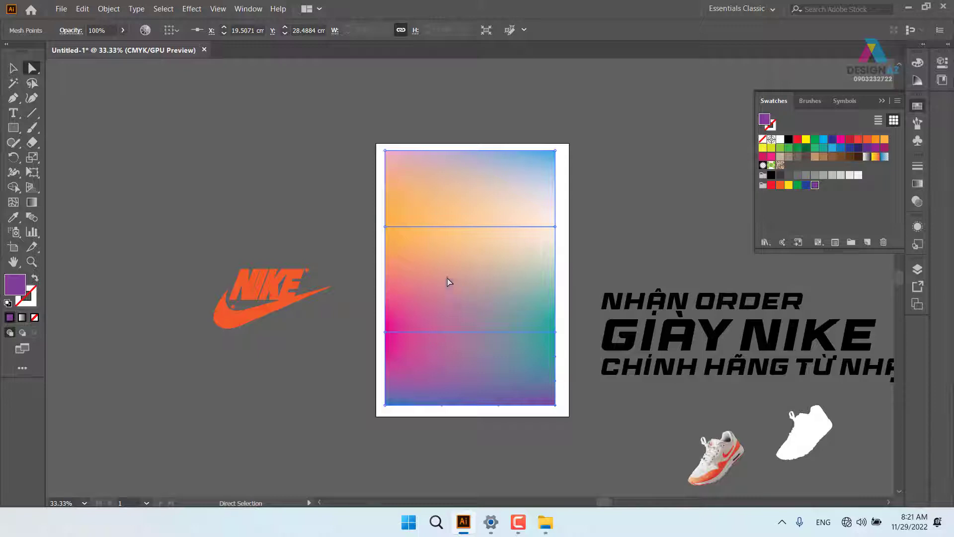
- Bend the upper mesh line into a soft wave, dipping in its left half and rising in its right half
left_click(386, 227)
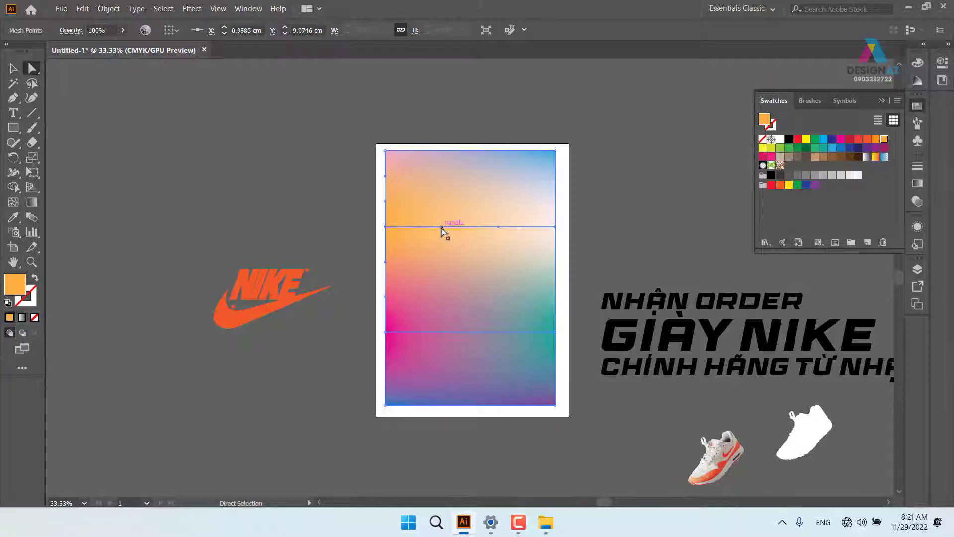
left_click_drag(441, 228, 423, 319)
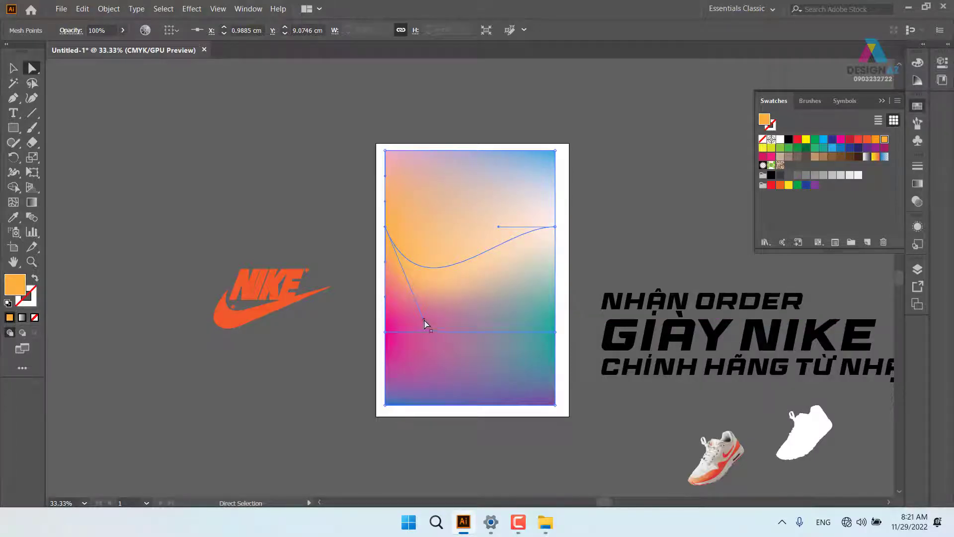
left_click_drag(425, 321, 457, 298)
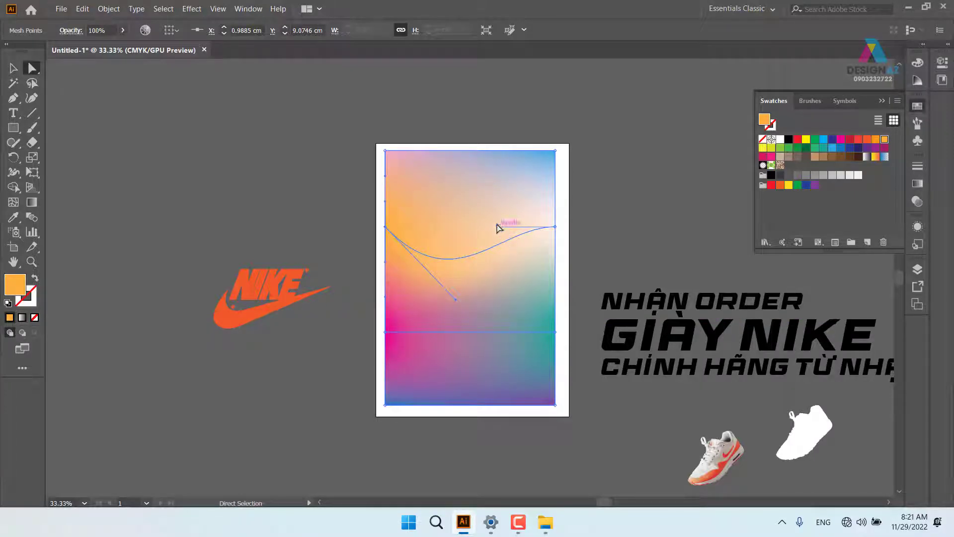
left_click_drag(498, 227, 495, 198)
left_click(631, 220)
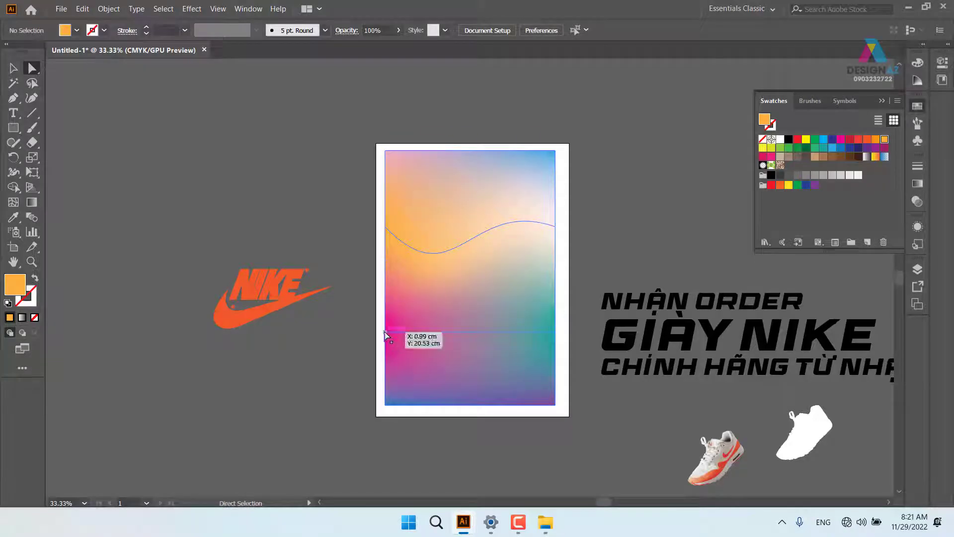
- Raise the lower mesh line's left end point to about 16.7 cm down the artboard and curve the line downward from it
left_click(385, 332)
left_click_drag(391, 335, 413, 355)
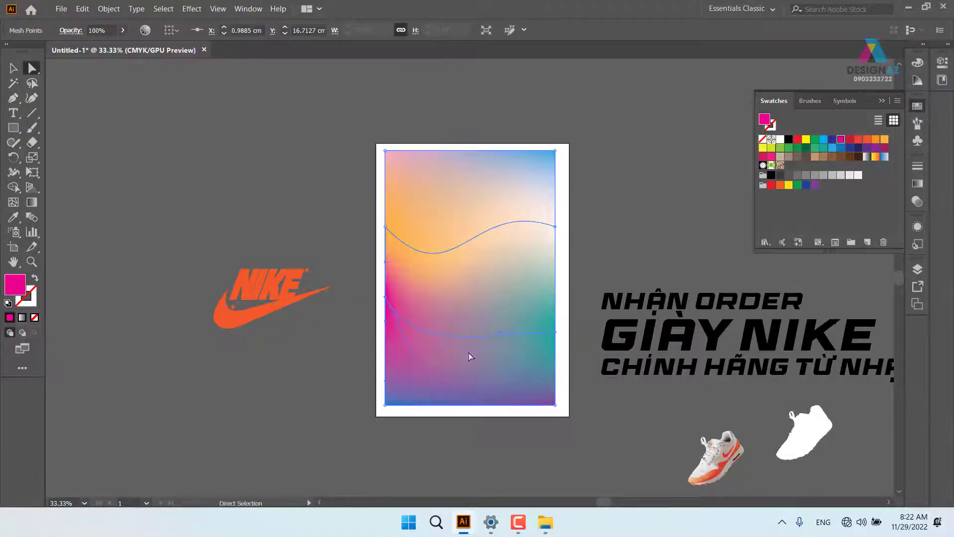
left_click(505, 289)
left_click(555, 332)
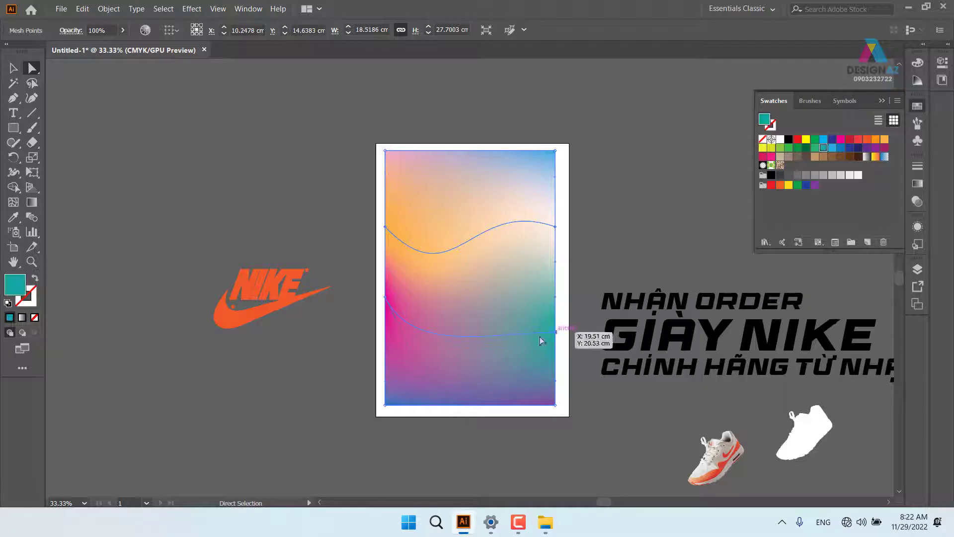
left_click_drag(500, 332, 491, 309)
key("ctrl+z")
- Select the right end point of the lower mesh line
left_click(556, 333)
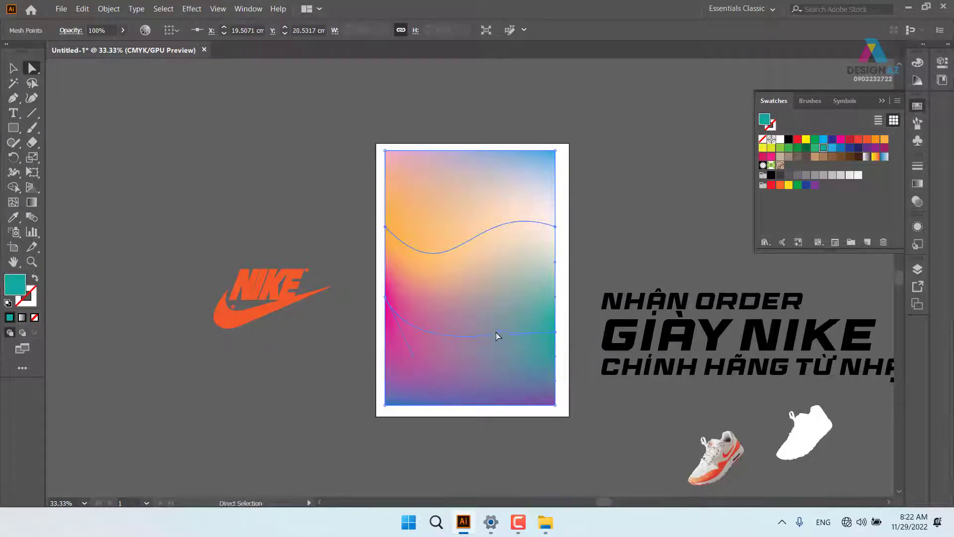
- Pull the direction handle on the right half of the lower mesh curve upward and add a mesh point on the upper curve left of centre
left_click_drag(499, 333, 485, 283)
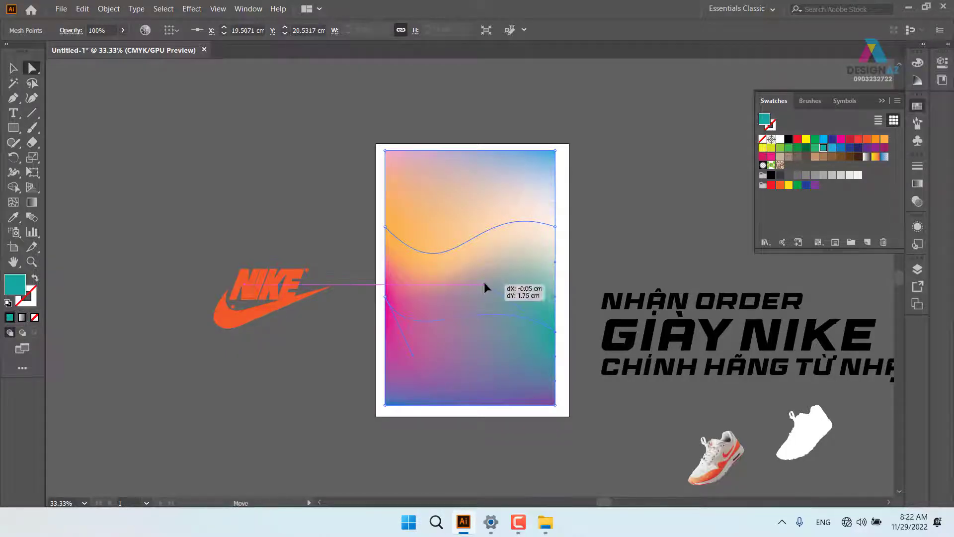
left_click(386, 404)
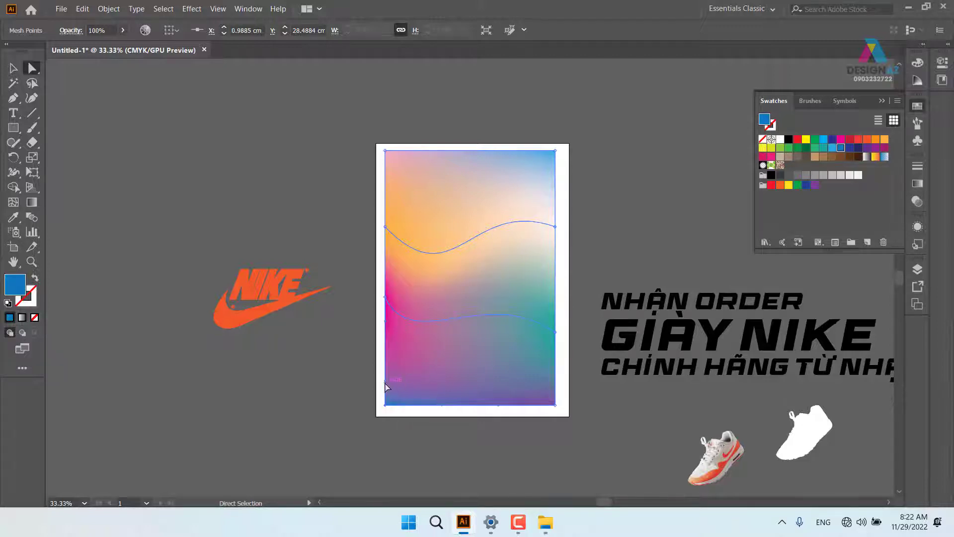
key("v")
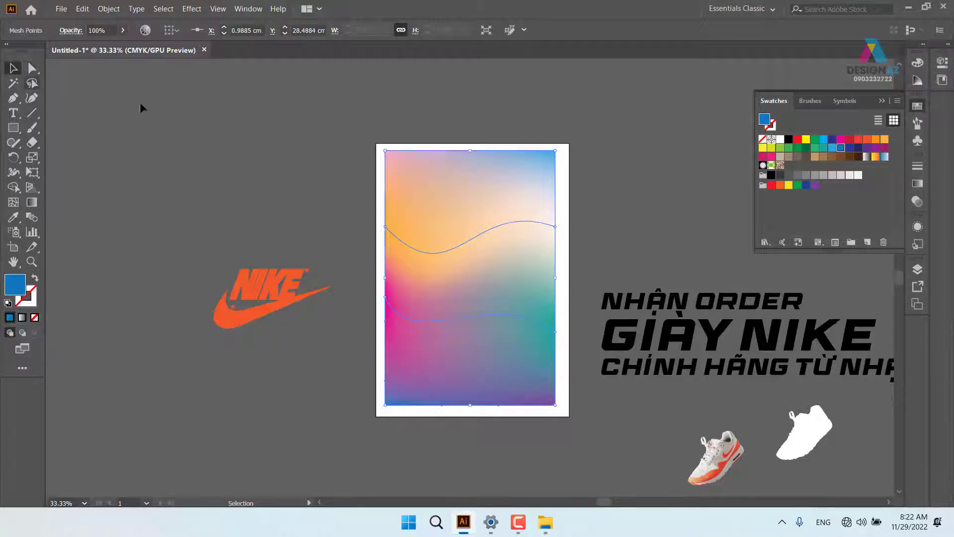
left_click(497, 246)
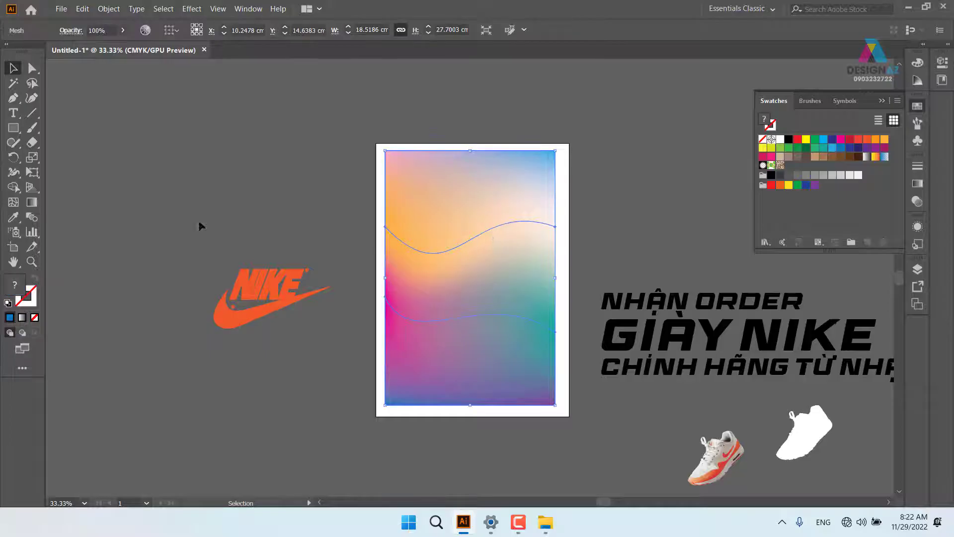
left_click(13, 201)
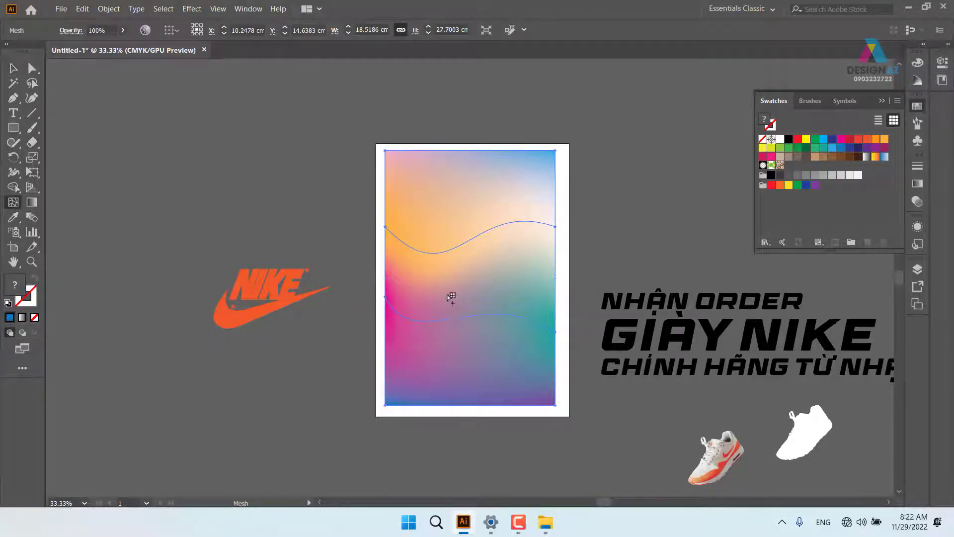
left_click(439, 252)
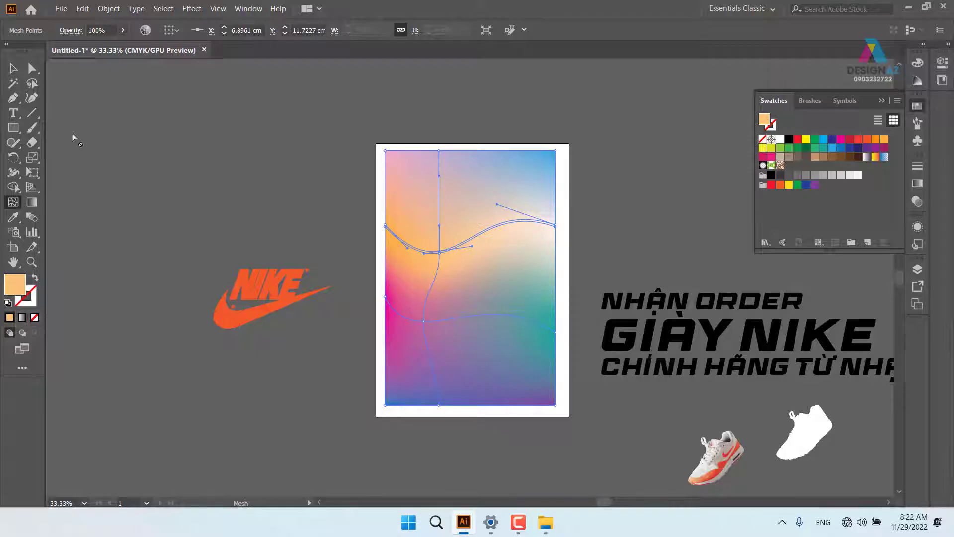
- Recolour the mesh point where the new vertical line crosses the lower curve light sky blue and shift it horizontally toward the poster's centre
left_click(32, 68)
left_click(423, 320)
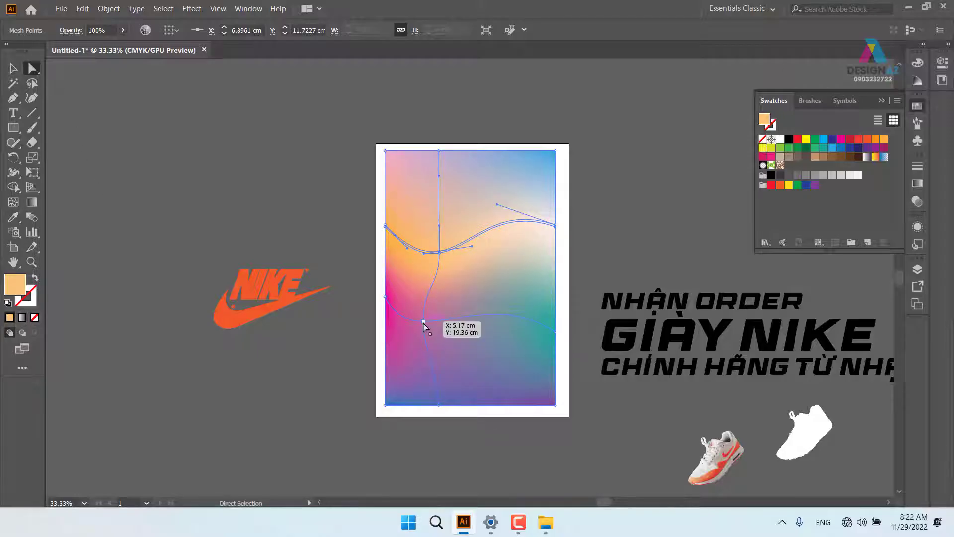
left_click(485, 291)
double_click(18, 287)
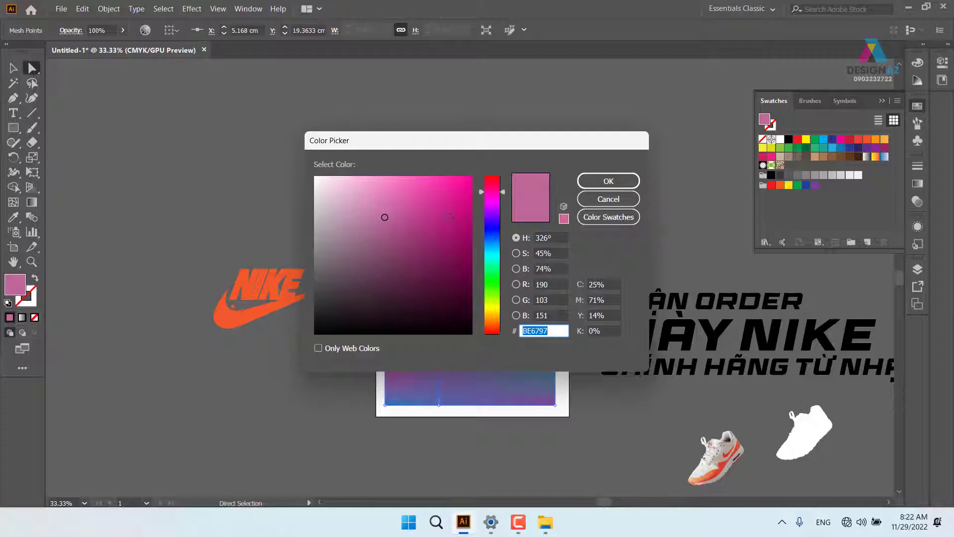
left_click(492, 249)
left_click_drag(412, 196, 389, 173)
left_click(628, 182)
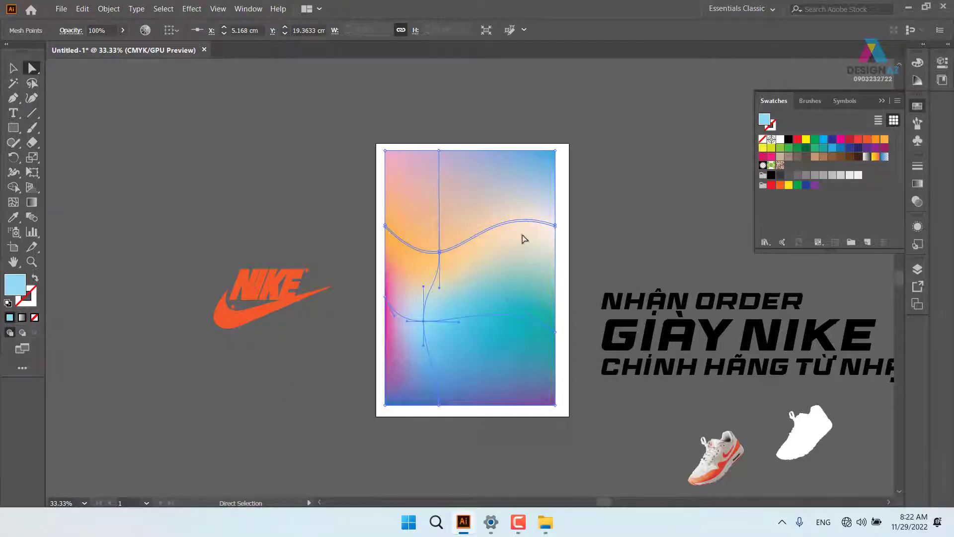
left_click_drag(424, 320, 454, 320)
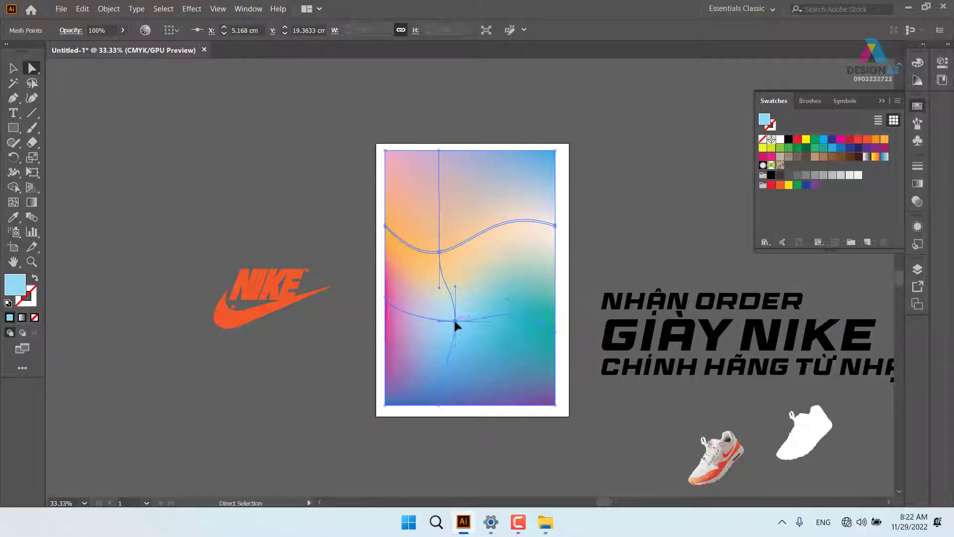
- Set the left-edge mesh point of the lower curve to pink FF97DA
left_click(385, 298)
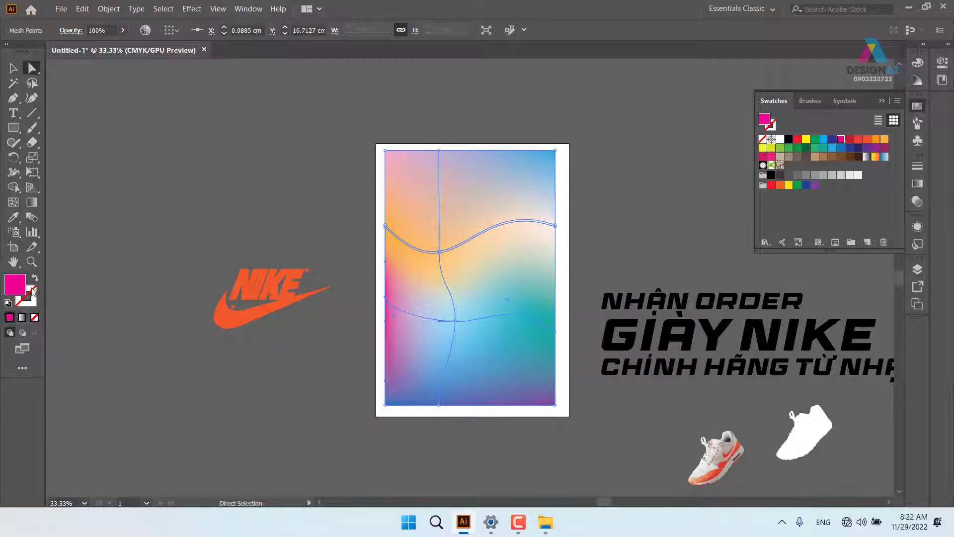
double_click(16, 287)
left_click_drag(366, 199, 379, 176)
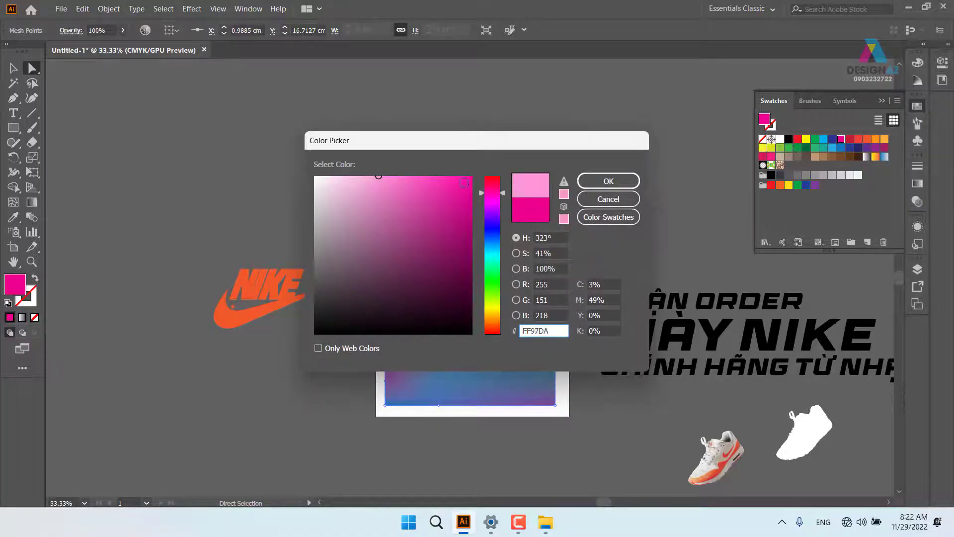
left_click(607, 182)
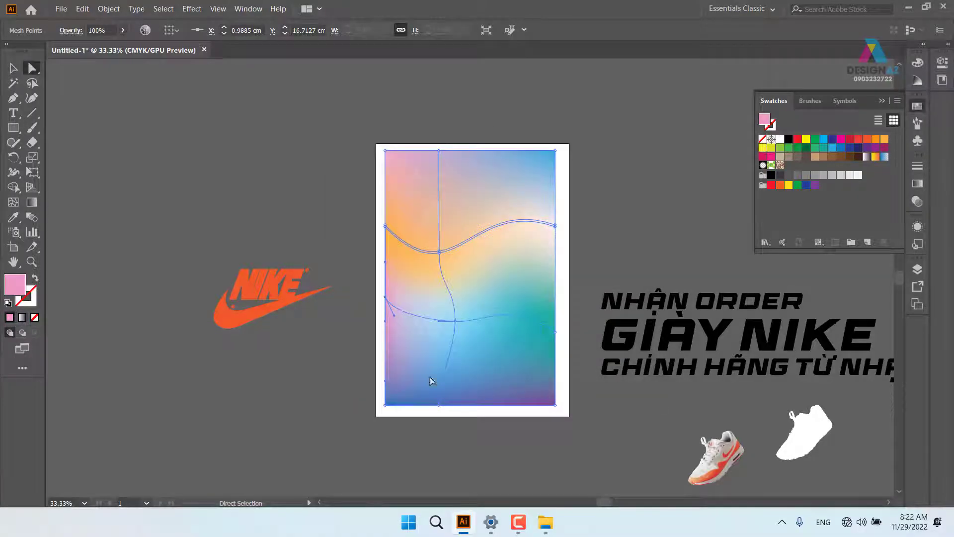
- Add a mesh point on the lower curve right of centre and colour it pale pink FFE9F8
left_click(14, 201)
left_click(506, 315)
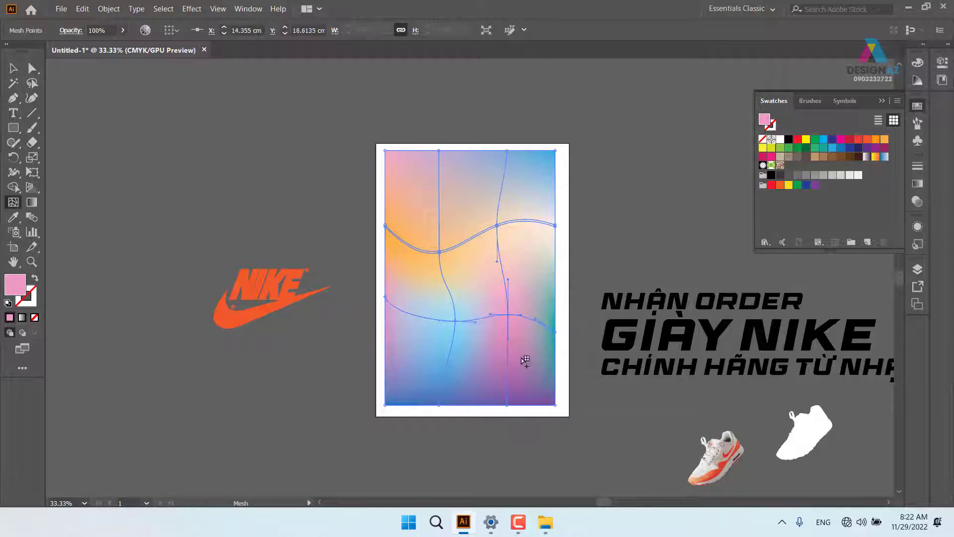
left_click(14, 68)
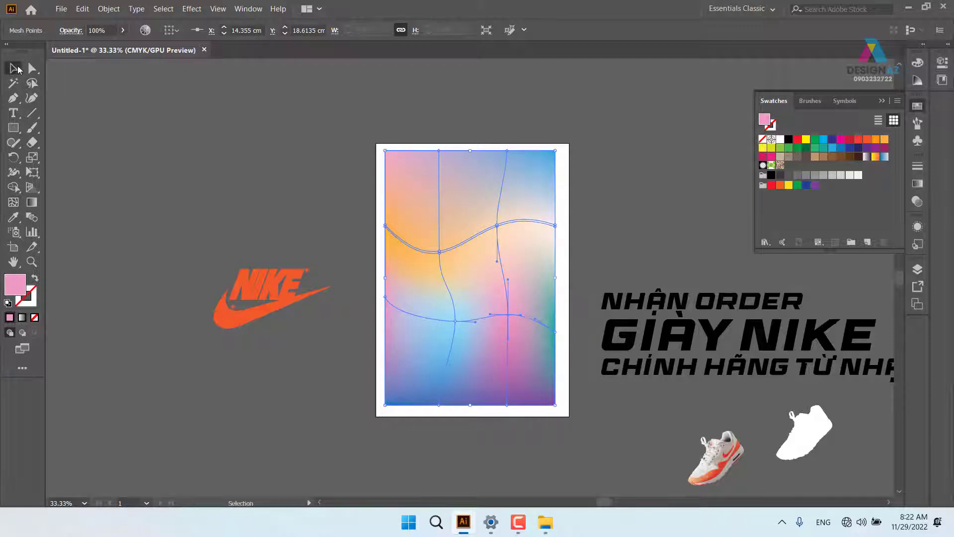
left_click(508, 316)
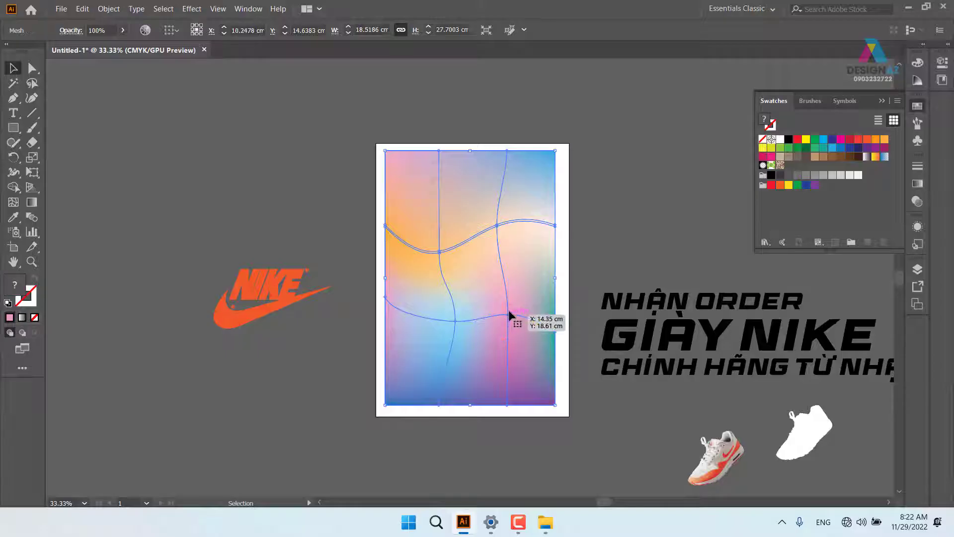
left_click(32, 68)
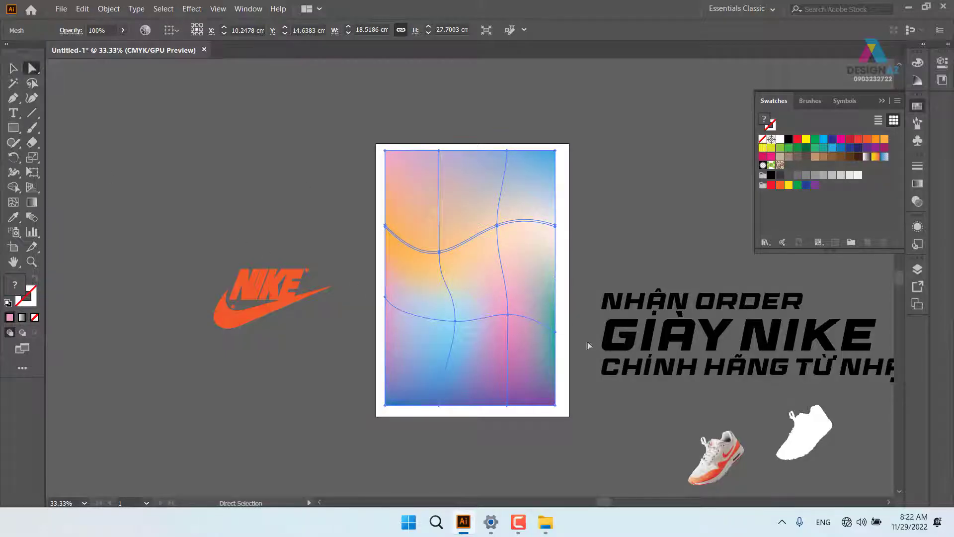
left_click(508, 315)
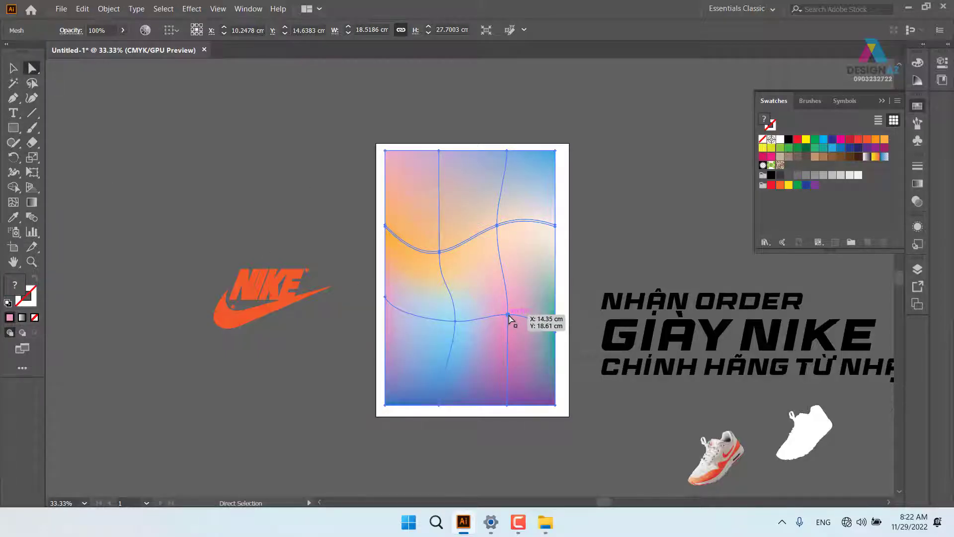
double_click(19, 288)
left_click(327, 176)
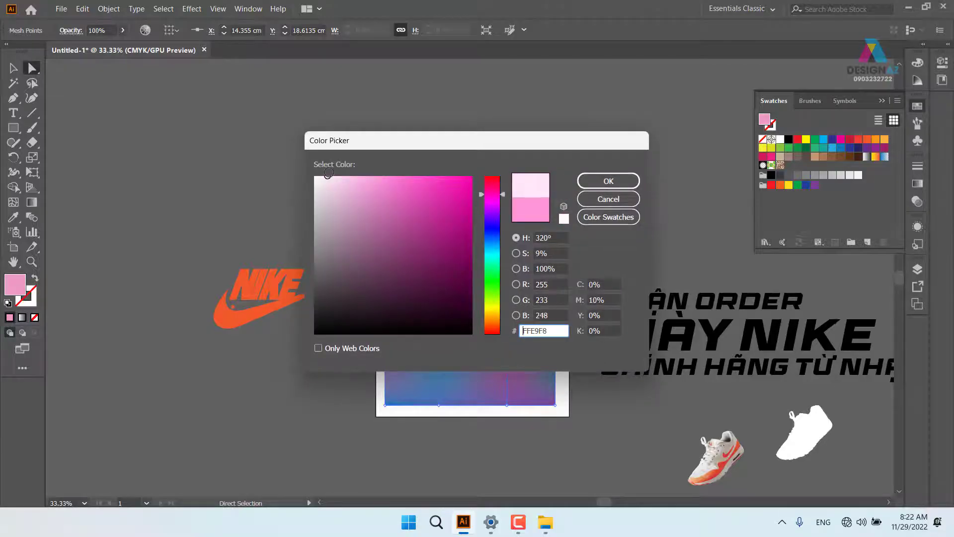
left_click(601, 180)
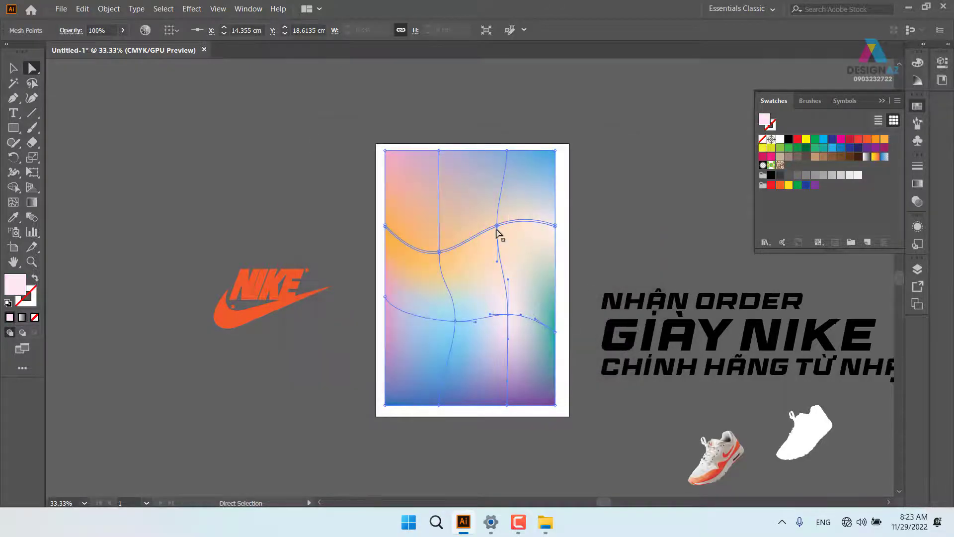
- Delete the mesh point where the right vertical line crosses the doubled upper curve, together with its mesh lines
left_click_drag(496, 229, 497, 240)
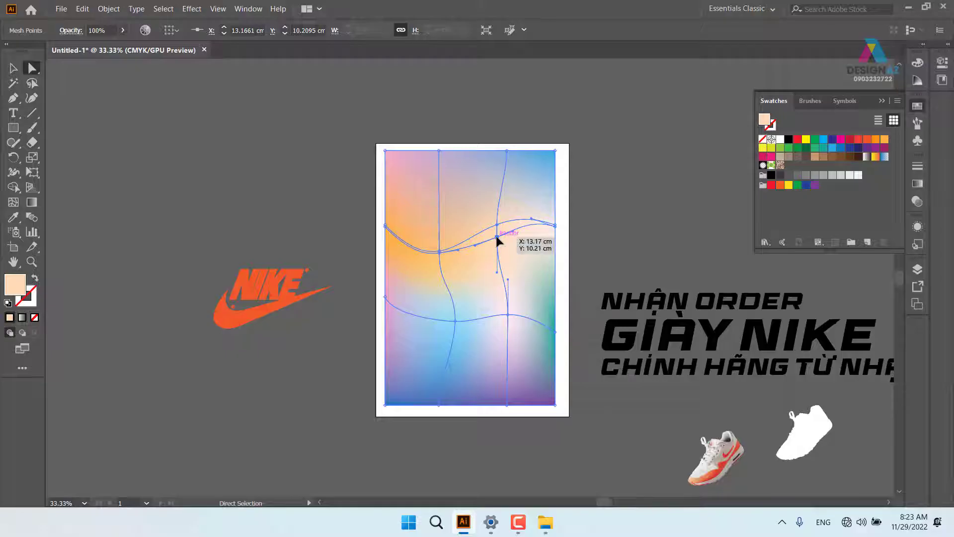
key("Delete")
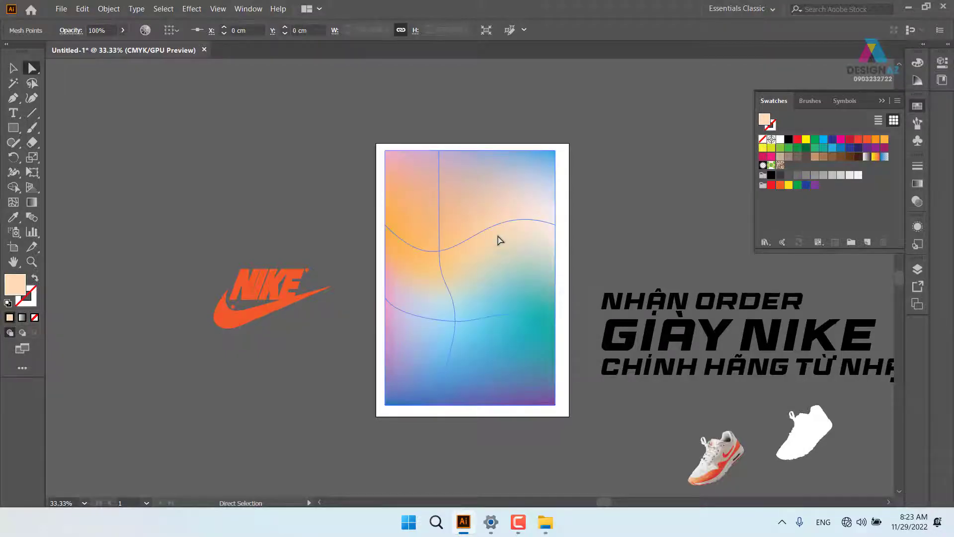
- Add a mesh point on the upper curve right of centre with the light orange fill
left_click(501, 229)
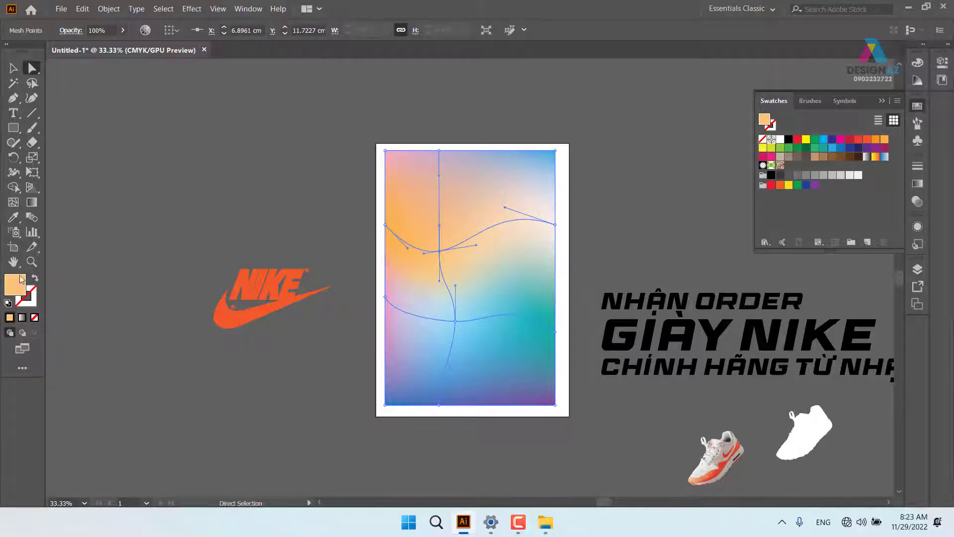
left_click(14, 187)
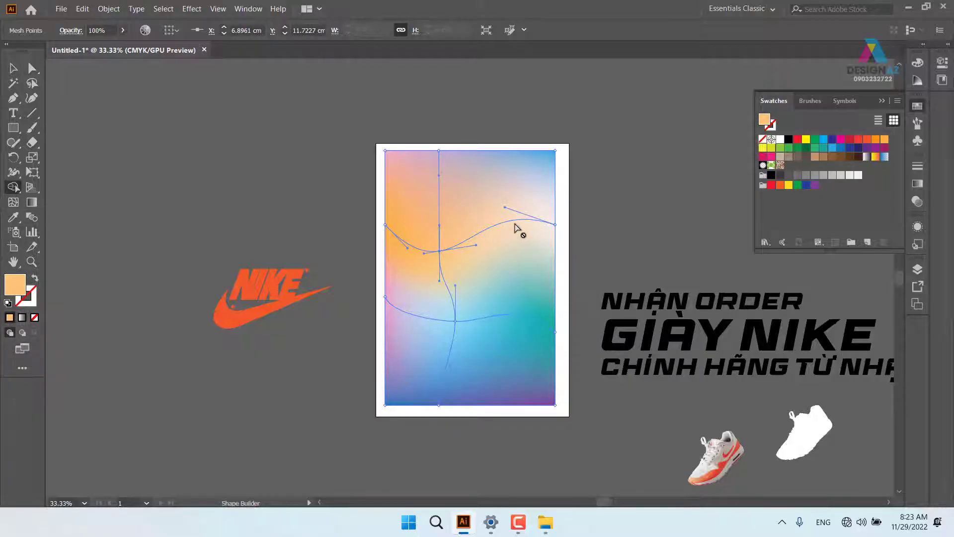
left_click(13, 202)
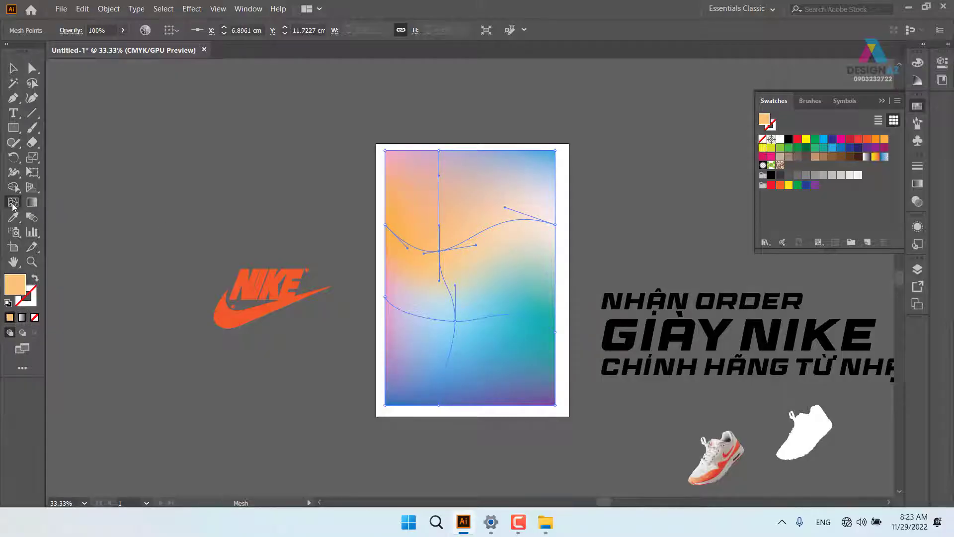
left_click(506, 221)
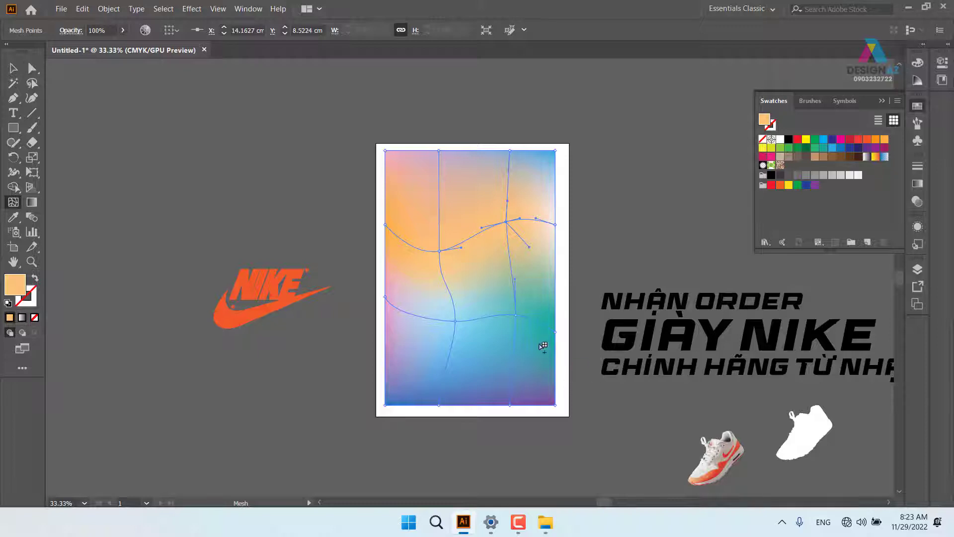
- Set the mesh point where the new right vertical line crosses the lower curve to light cyan 9CFFFF
left_click(32, 68)
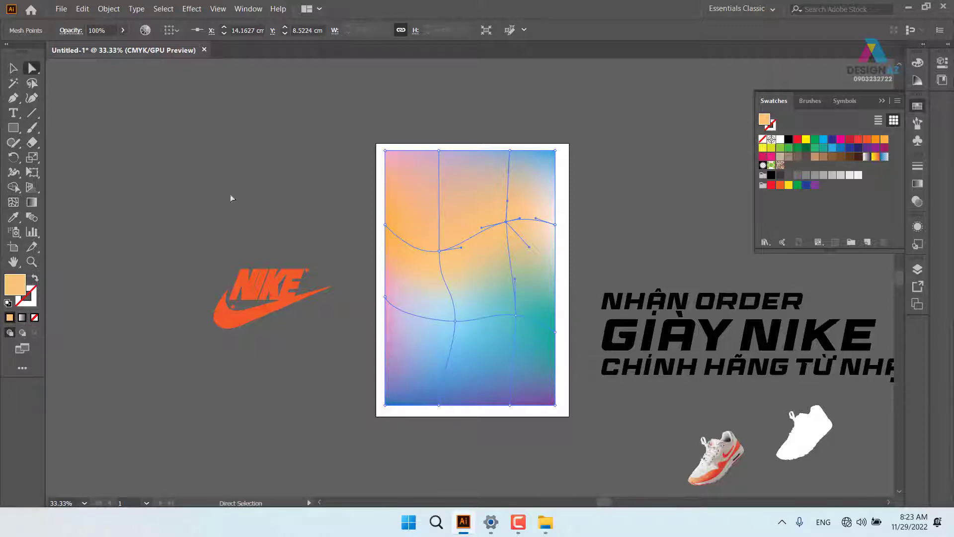
left_click(515, 315)
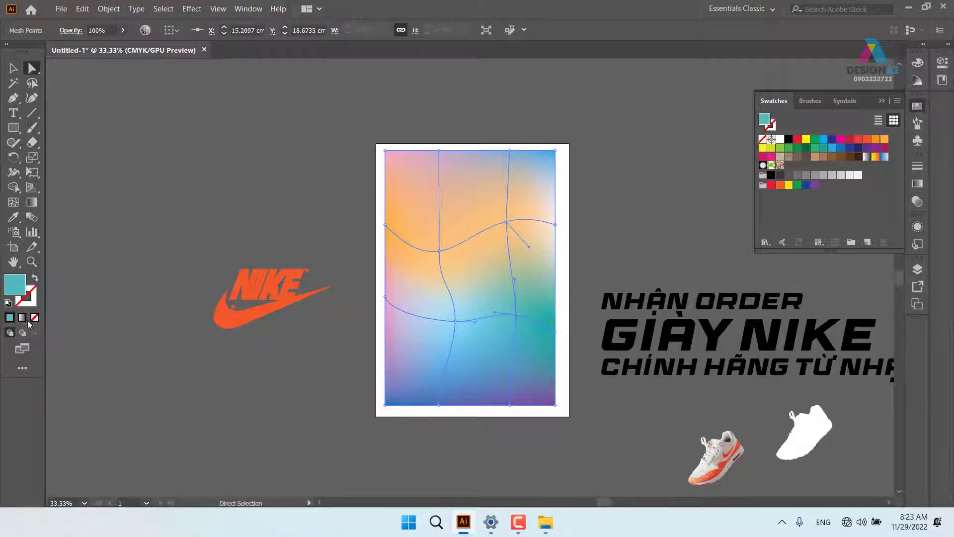
double_click(18, 285)
left_click(376, 176)
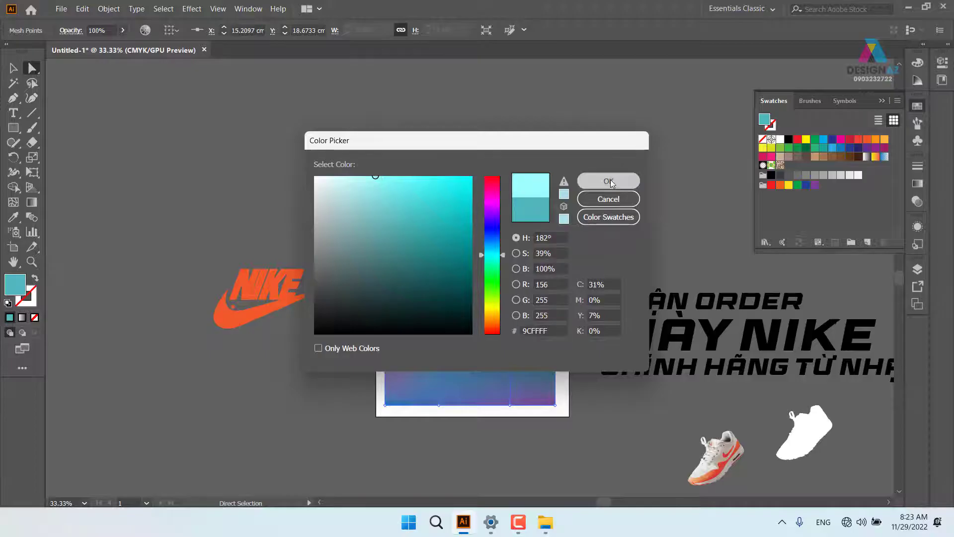
left_click(609, 181)
- Set the right mesh point on the upper curve to pale peach FFECD7 and nudge that curve's left interior point slightly down
left_click(506, 223)
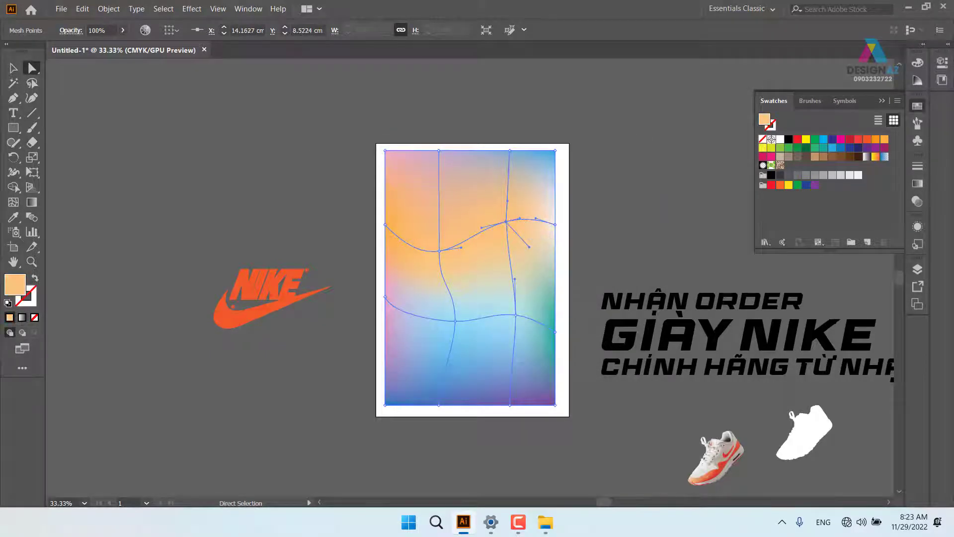
double_click(19, 285)
left_click(339, 175)
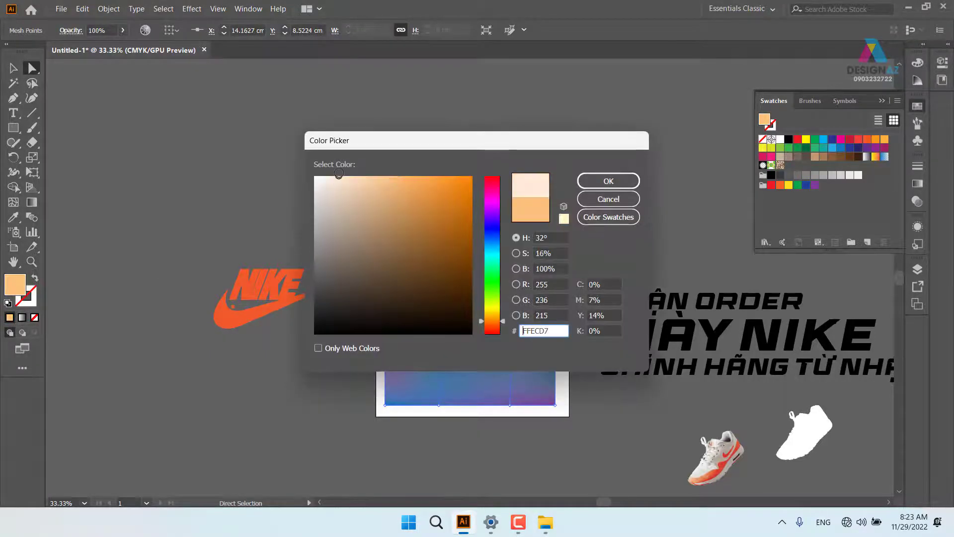
left_click(607, 182)
mouse_move(439, 251)
left_mouse_down()
mouse_move(440, 276)
mouse_move(439, 258)
left_mouse_up()
left_click(607, 279)
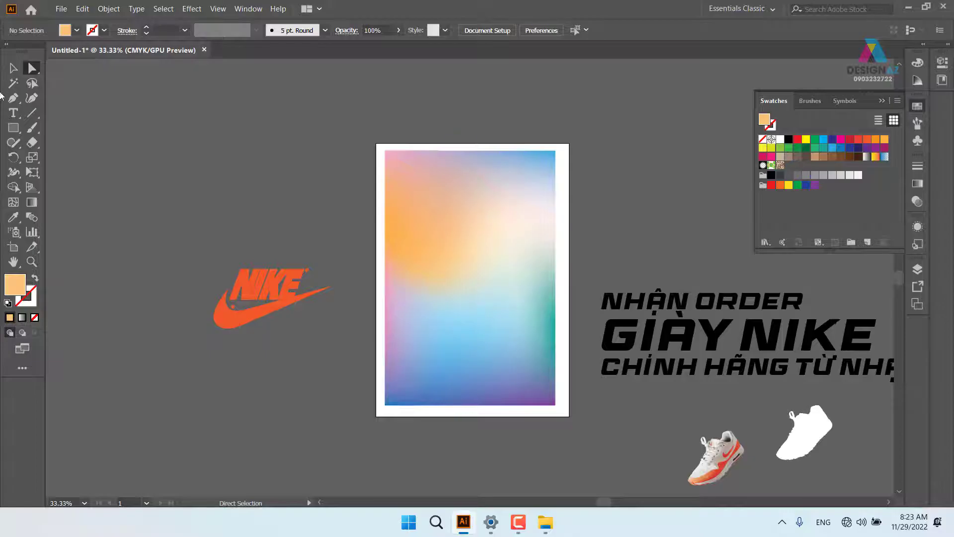
- Send the whole gradient mesh to the back and move the orange-and-white shoe image onto the middle of the poster
left_click(13, 68)
left_click(481, 341)
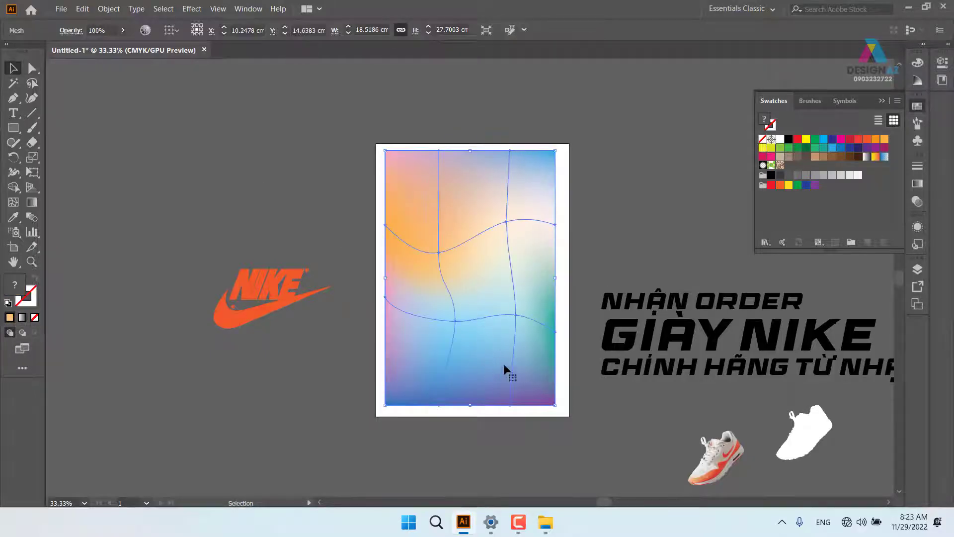
left_click_drag(548, 343, 461, 315)
key("ctrl+shift+[")
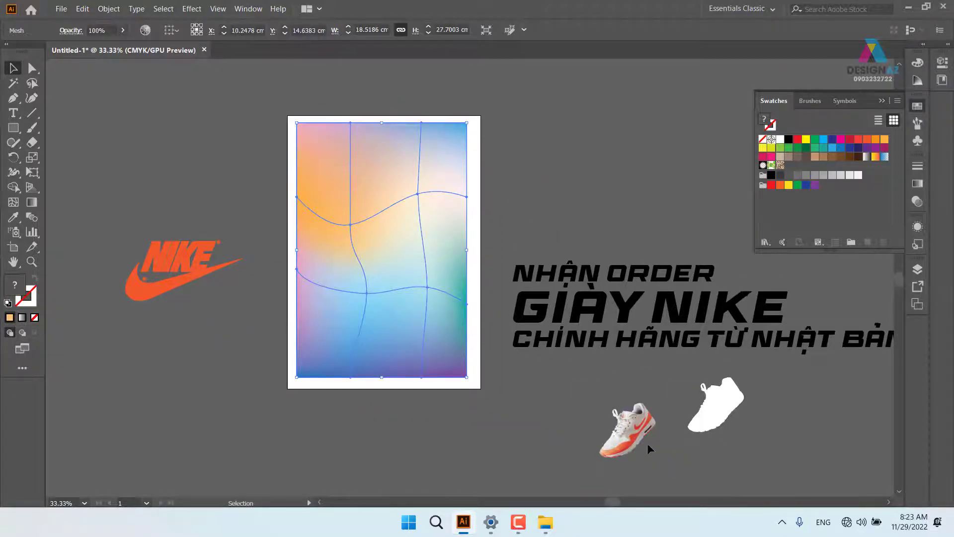
left_click_drag(647, 443, 416, 256)
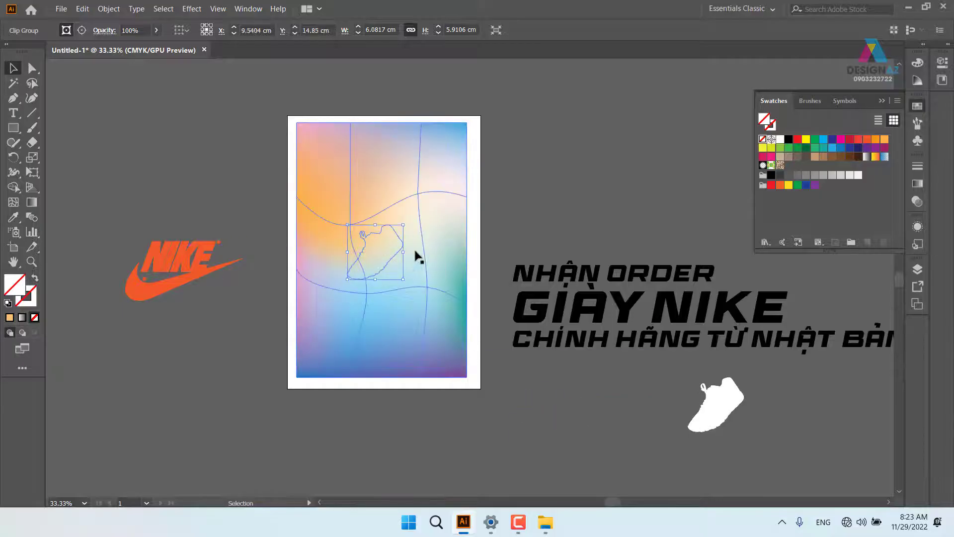
- Bring the orange-and-white shoe image to the front and enlarge it proportionally to about 10.43 cm wide
key("ctrl")
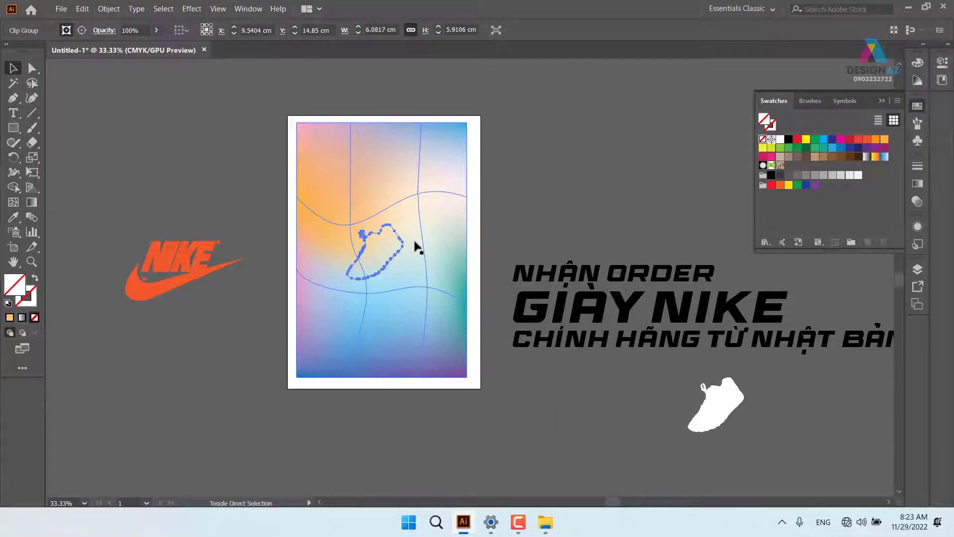
key("ctrl+shift+]")
left_click_drag(402, 227, 452, 187)
- Repeat the same enlargement on the white shoe silhouette and move it beside the poster, above the headline text
left_click(716, 405)
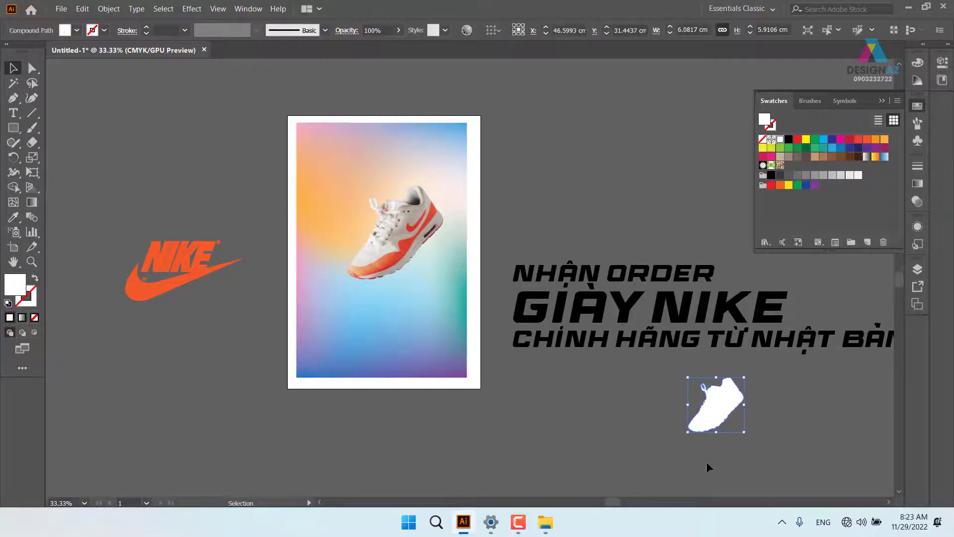
key("ctrl+d")
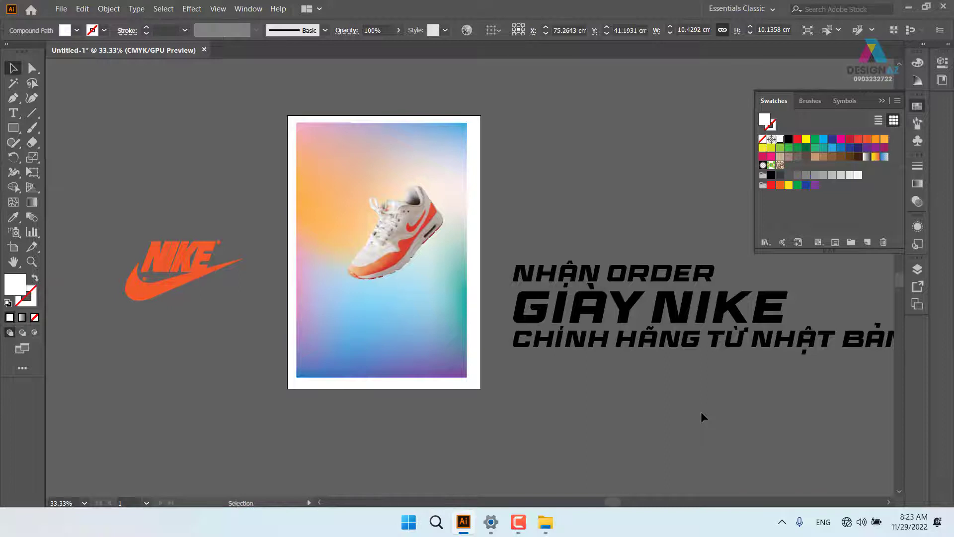
key("ctrl+minus")
key("ctrl+minus")
key("ctrl+minus")
left_click(472, 299)
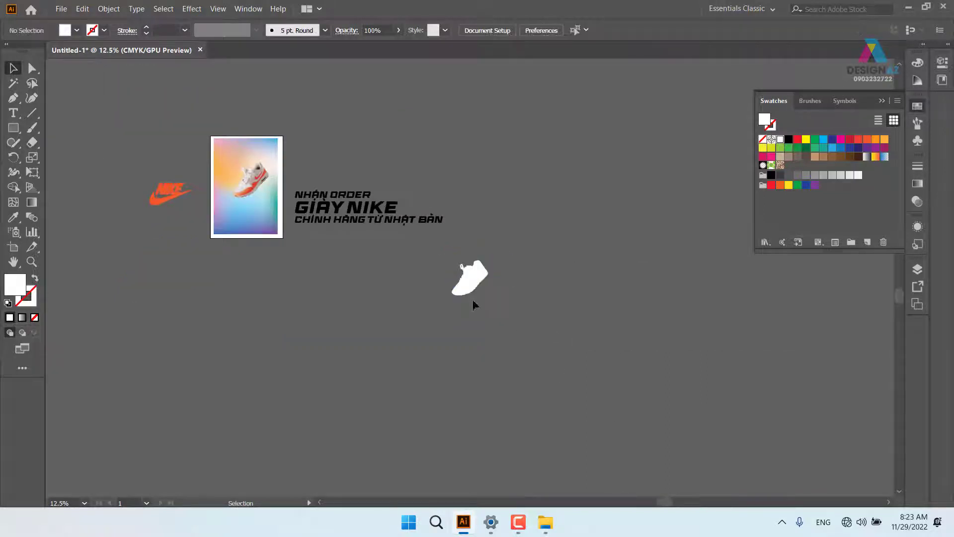
left_click_drag(472, 299, 323, 171)
left_click(402, 163)
- Move the shoe image slightly down and left on the poster, to about X 10.35 cm, Y 14.22 cm
key("z")
left_click_drag(232, 166, 495, 278)
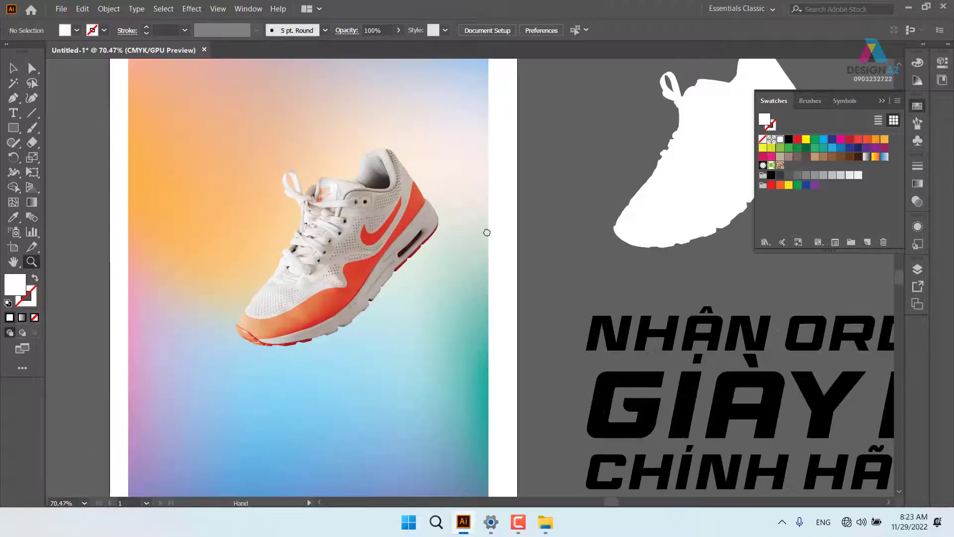
left_click_drag(486, 232, 493, 216)
left_click(14, 68)
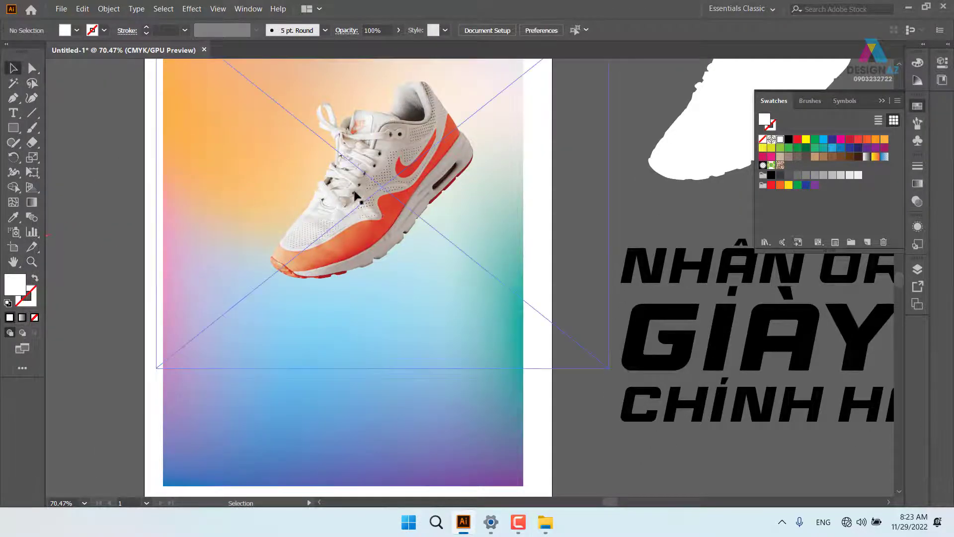
left_click_drag(376, 229, 340, 259)
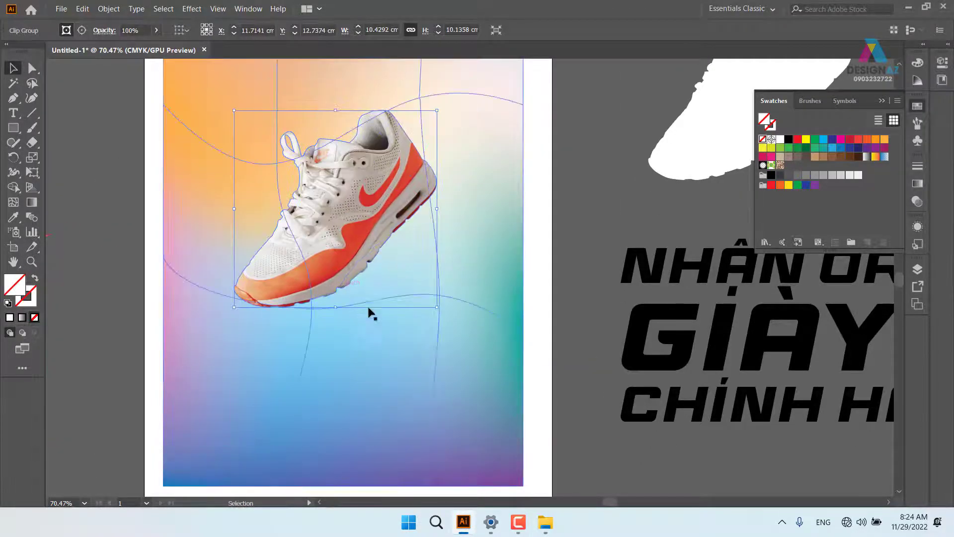
left_click_drag(382, 306, 435, 296)
left_click_drag(402, 215, 413, 215)
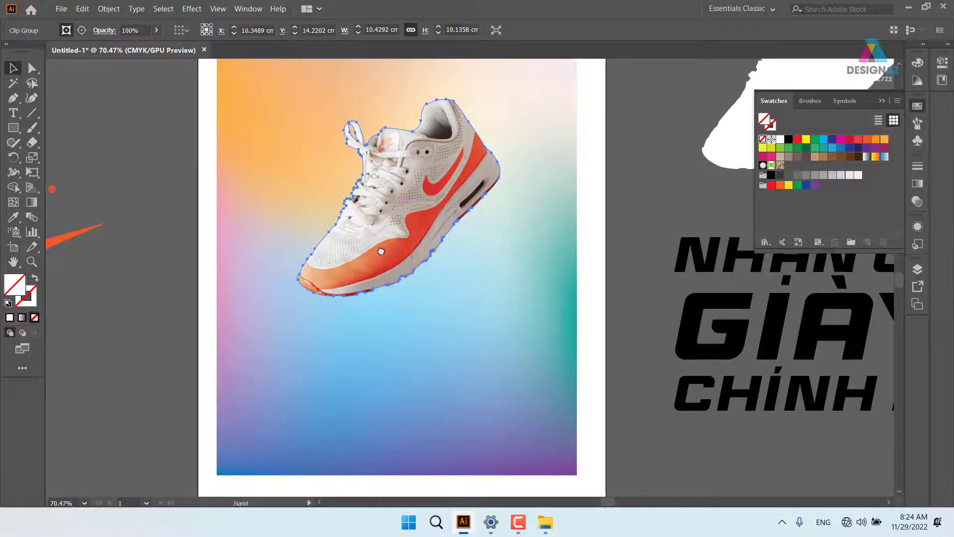
- Draw a square of about 7.29 cm below the Nike logo and fill it with light blue
left_click_drag(381, 251, 536, 220)
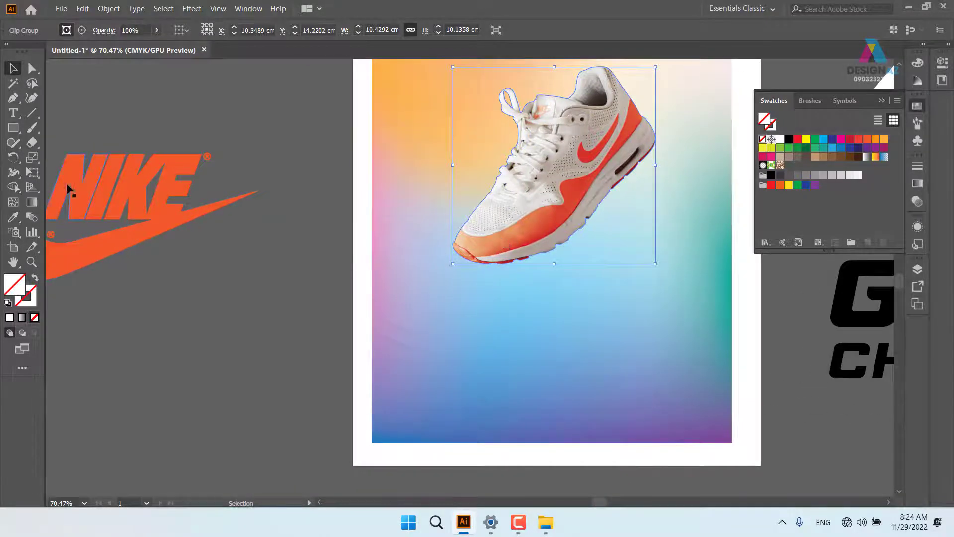
left_click(14, 127)
left_click_drag(258, 326, 330, 301)
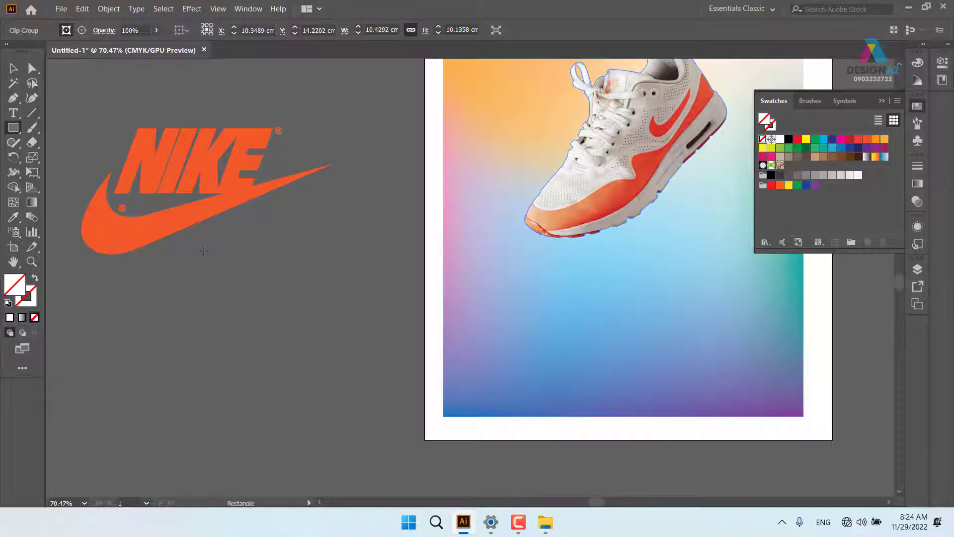
left_click_drag(204, 251, 346, 392)
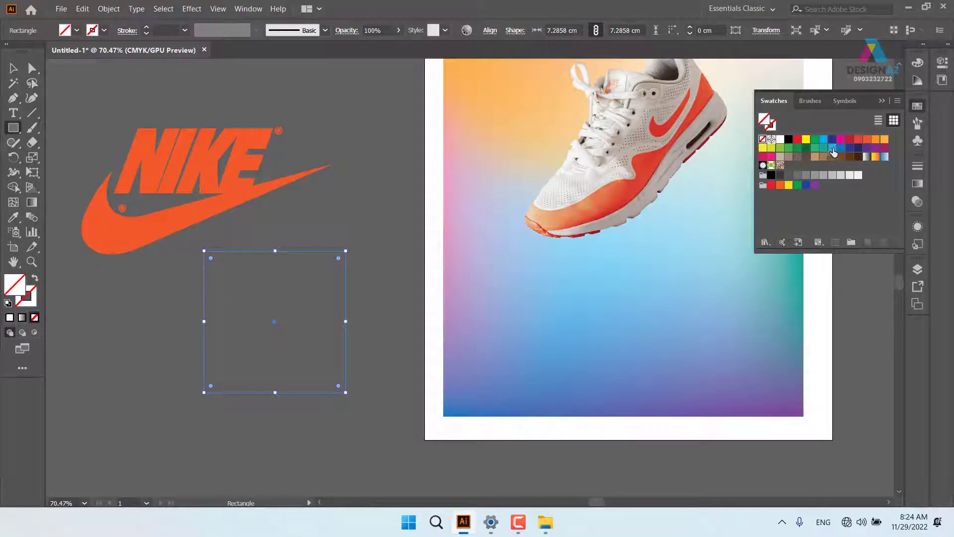
left_click(832, 148)
left_click(13, 68)
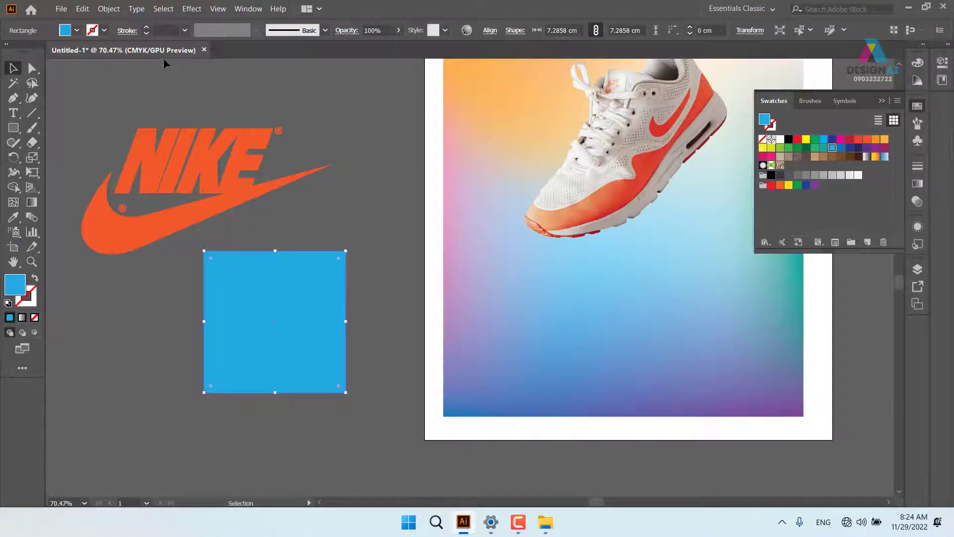
- Convert the blue square into a gradient mesh with 2 rows, 2 columns and Flat appearance
left_click(83, 9)
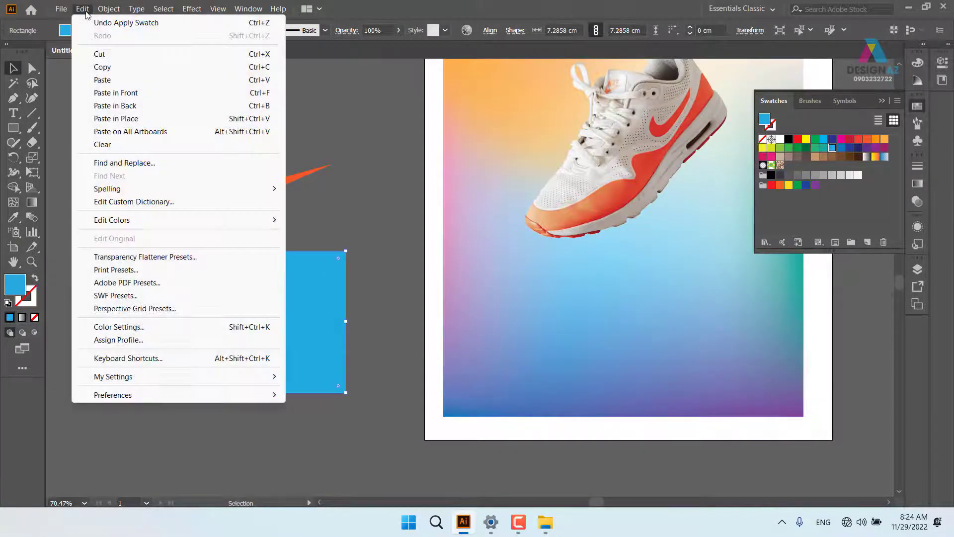
mouse_move(104, 10)
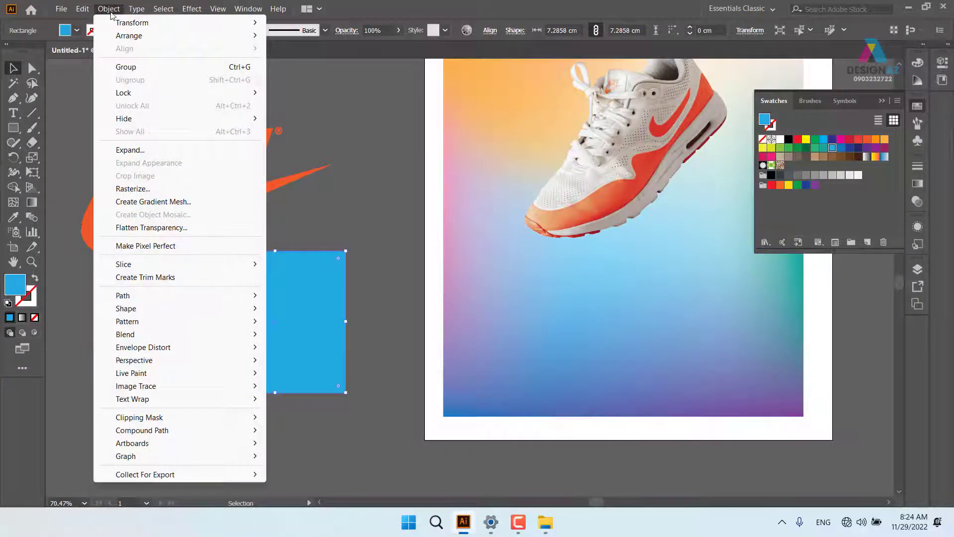
left_click(188, 201)
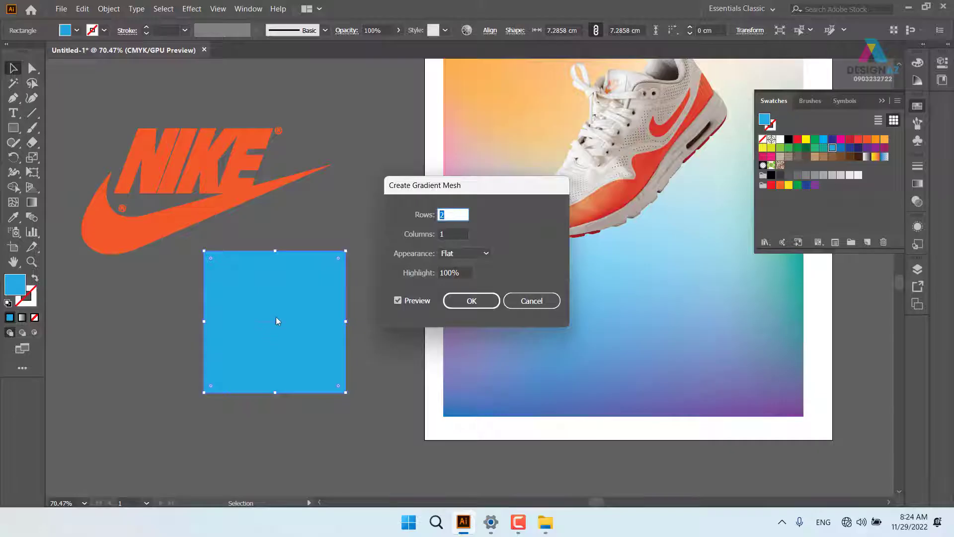
left_click(455, 232)
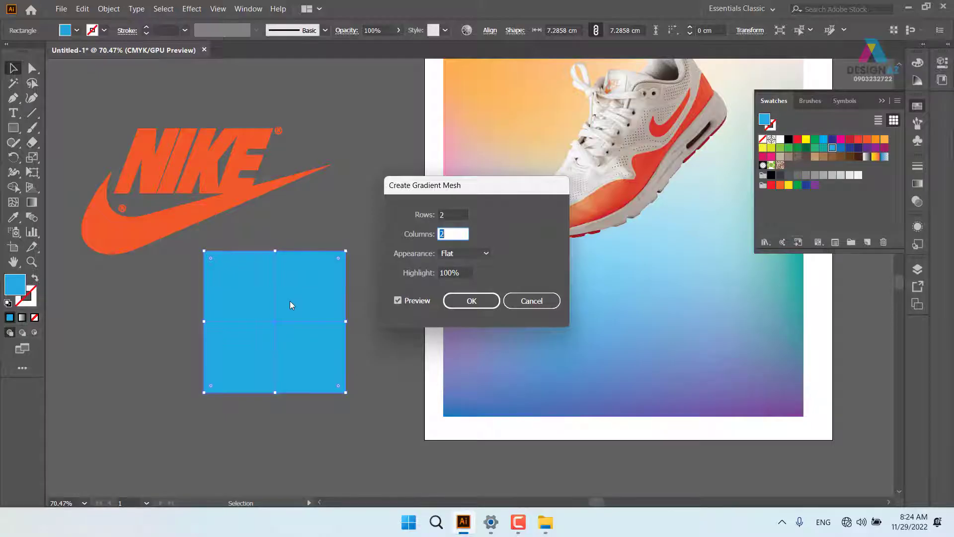
left_click(472, 301)
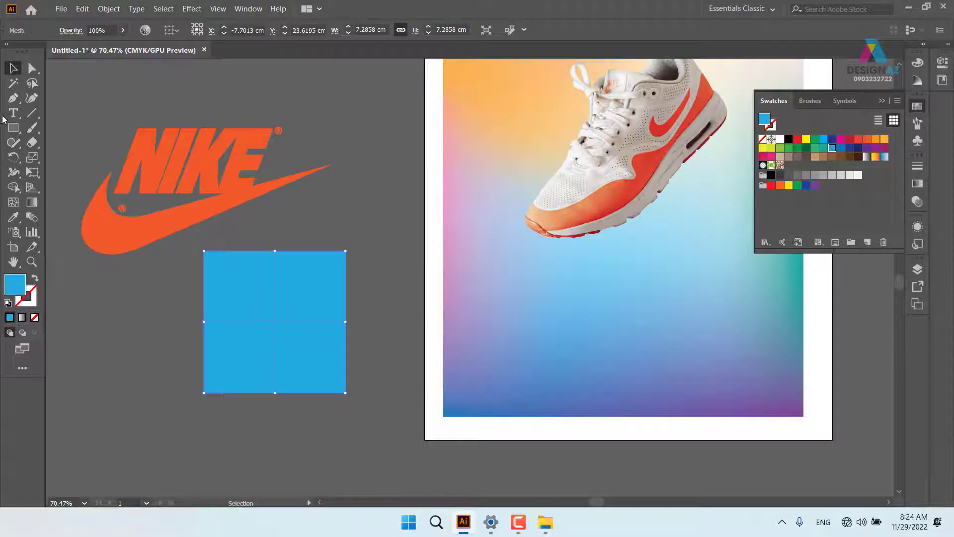
- Bulge the blue mesh's top-left corner outward by pulling both of the corner point's direction handles
left_click(32, 68)
left_click(203, 251)
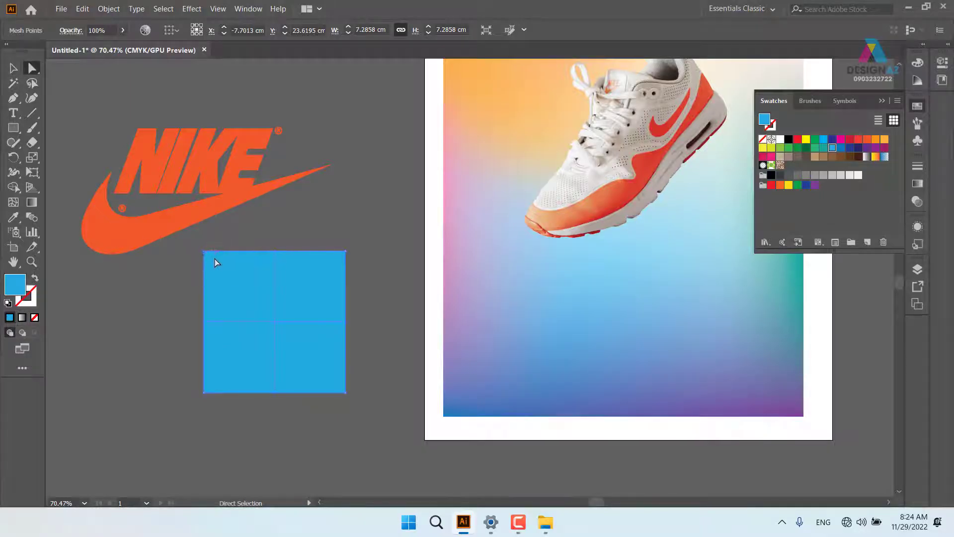
left_click_drag(232, 249, 237, 231)
left_click_drag(206, 297, 183, 277)
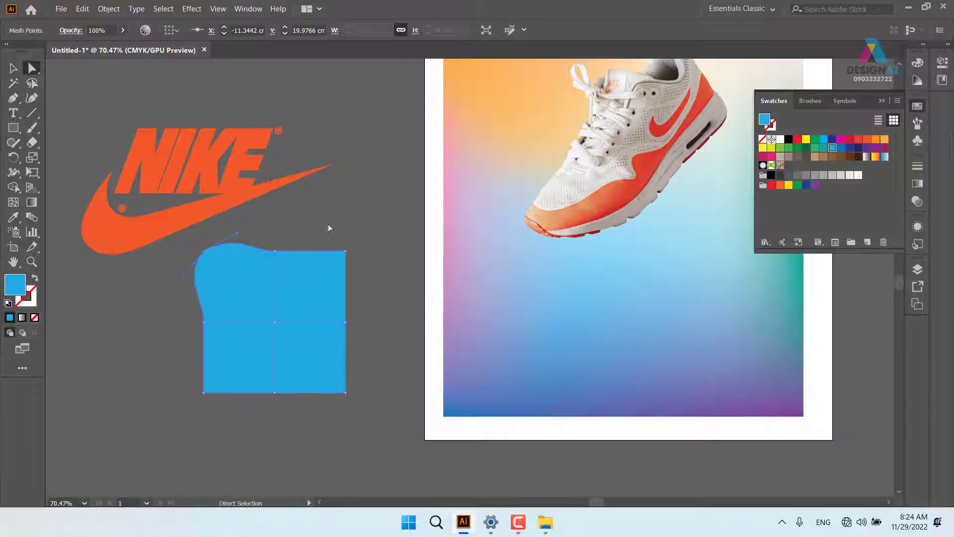
key("ctrl+equal")
key("ctrl+equal")
key("ctrl+equal")
left_click_drag(575, 289, 429, 272)
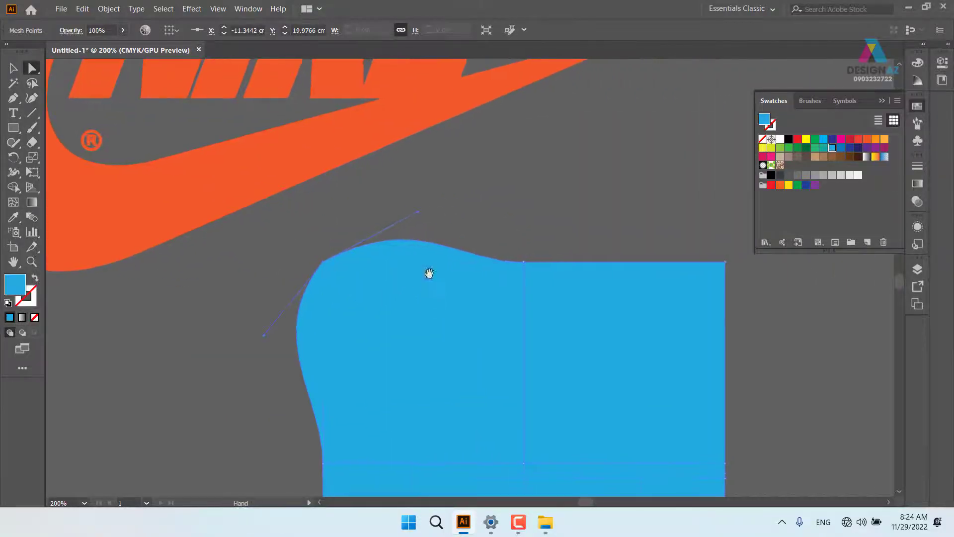
left_click_drag(418, 212, 402, 193)
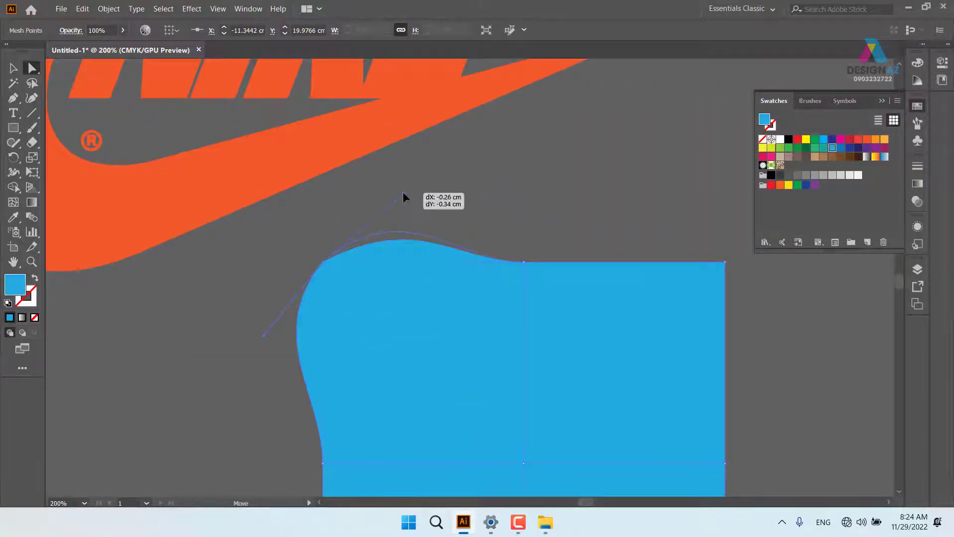
- Move the mesh's top-right corner point inward to about X -4.56 cm, Y 20.65 cm and round it with its handles
left_click(524, 262)
left_click_drag(728, 263, 700, 300)
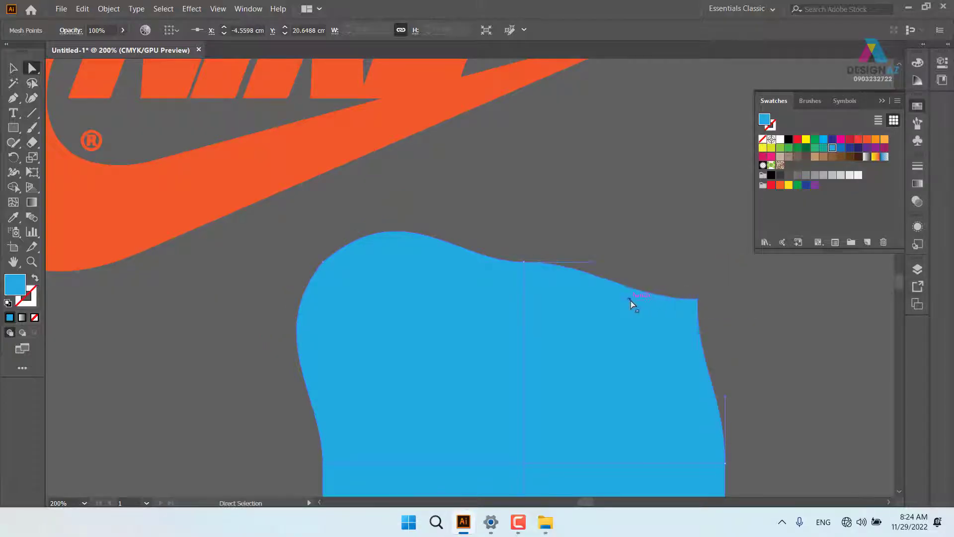
left_click_drag(630, 300, 656, 256)
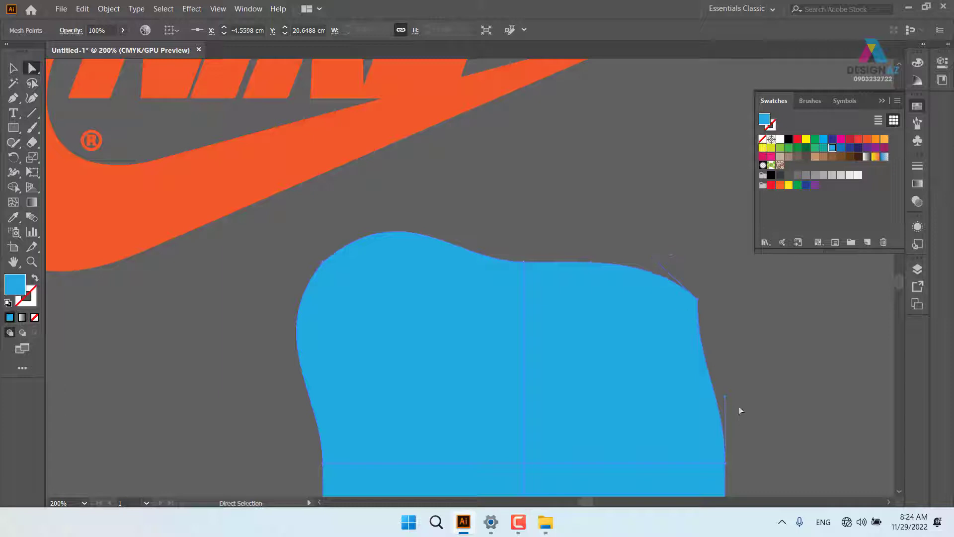
left_click_drag(697, 366, 730, 337)
left_click(749, 329)
- Move the mesh's bottom-right corner point inward to about X -5.10 cm, Y 26.45 cm and round it with its handles
key("space")
left_click_drag(767, 364, 686, 260)
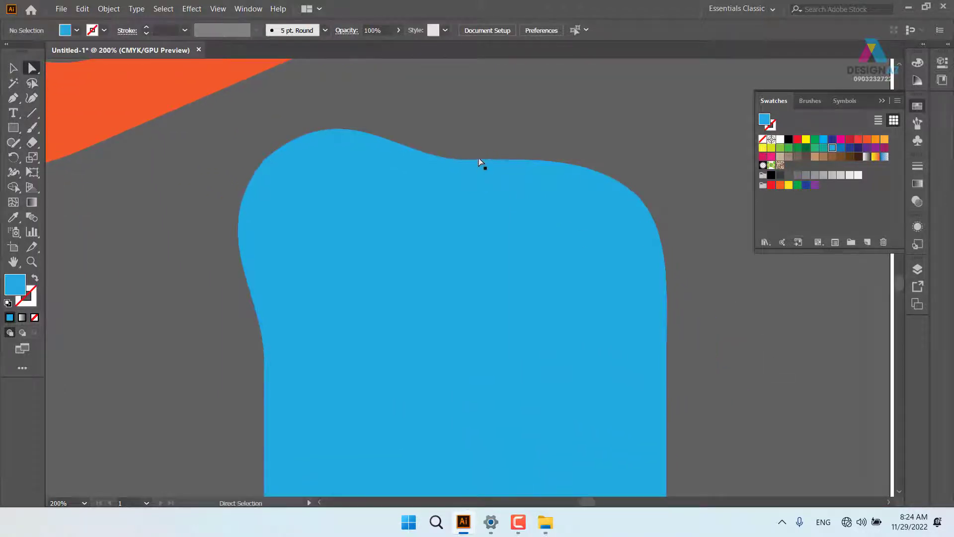
left_click(484, 162)
key("space")
left_click_drag(595, 260, 581, 173)
left_click(653, 275)
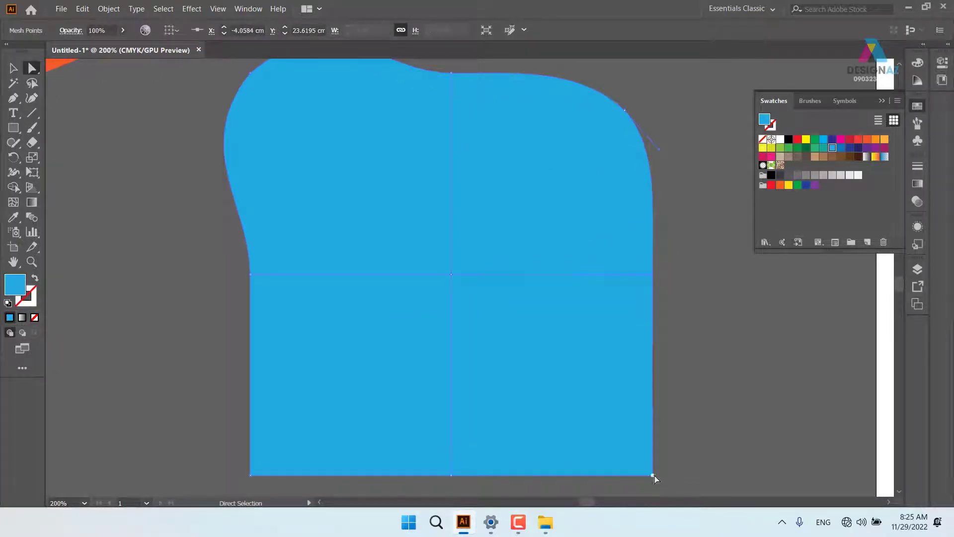
left_click_drag(653, 475, 596, 430)
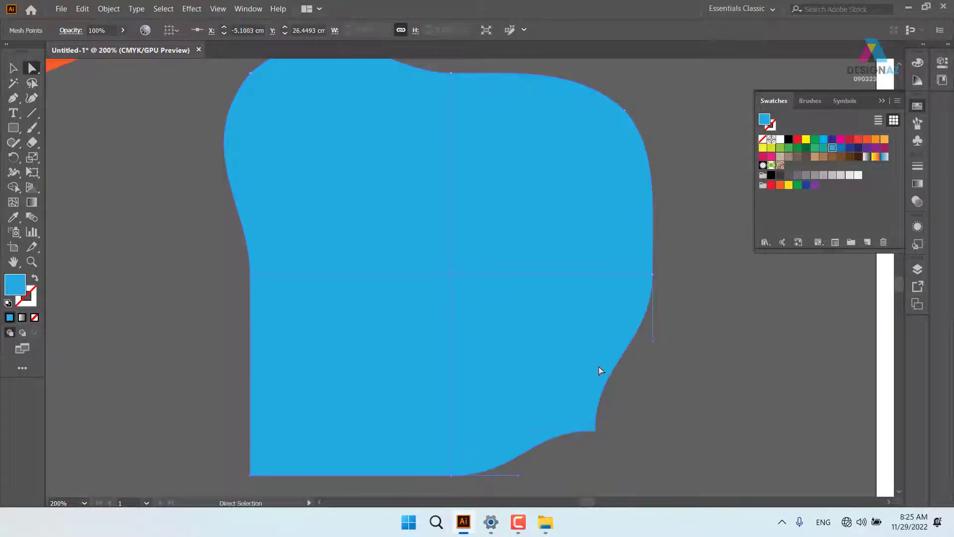
left_click_drag(596, 365, 642, 393)
left_click_drag(529, 433, 556, 434)
left_click(654, 449)
- Move the mesh's bottom-left corner point to about X -11.31 cm, Y 26.36 cm and smooth the adjoining edges with its handles
scroll(646, 443, "down", 1)
left_click(486, 437)
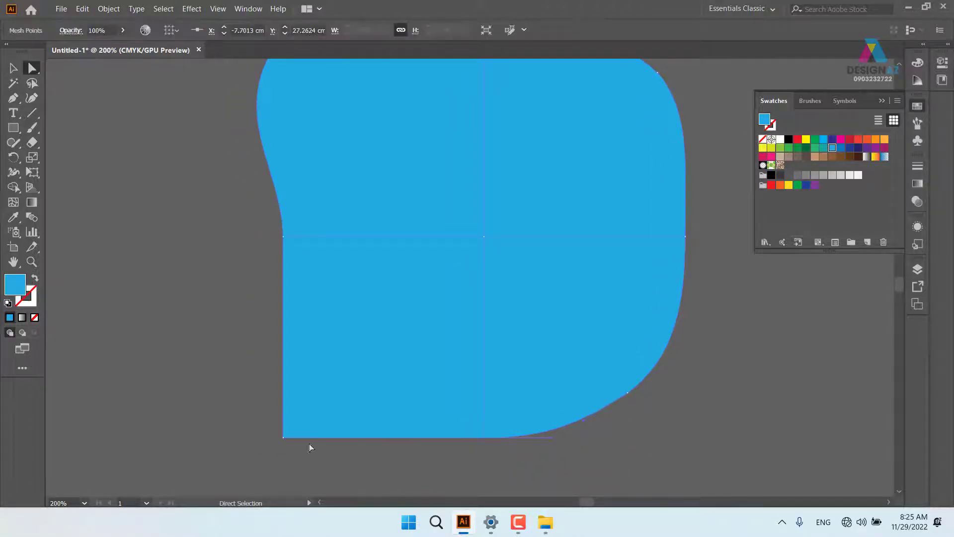
left_click_drag(285, 436, 257, 398)
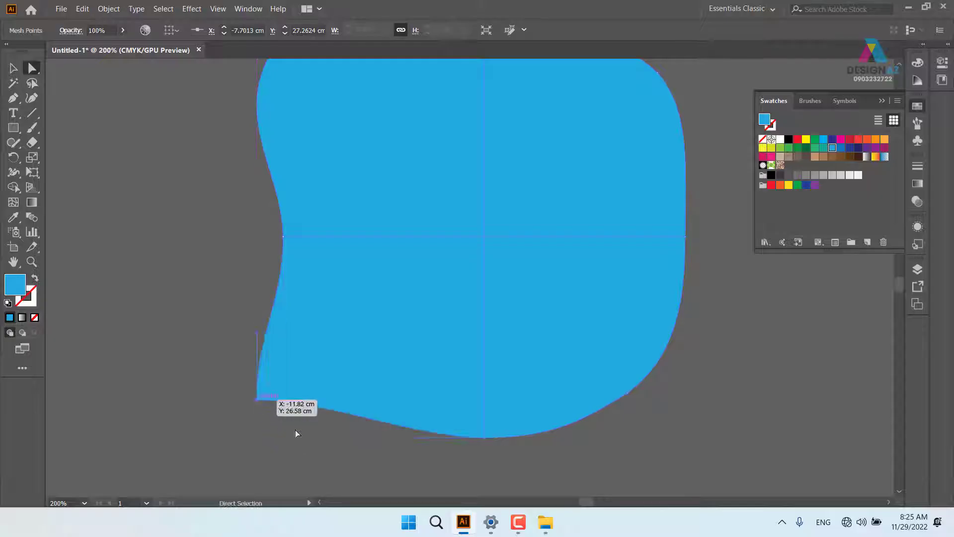
left_click_drag(324, 400, 282, 452)
left_click_drag(256, 335, 229, 350)
left_click_drag(260, 400, 272, 328)
left_click_drag(237, 297, 246, 299)
- Move the mesh's centre point up and left to about X -8.61 cm, Y 22.19 cm and fill it with white
left_click_drag(551, 213, 455, 265)
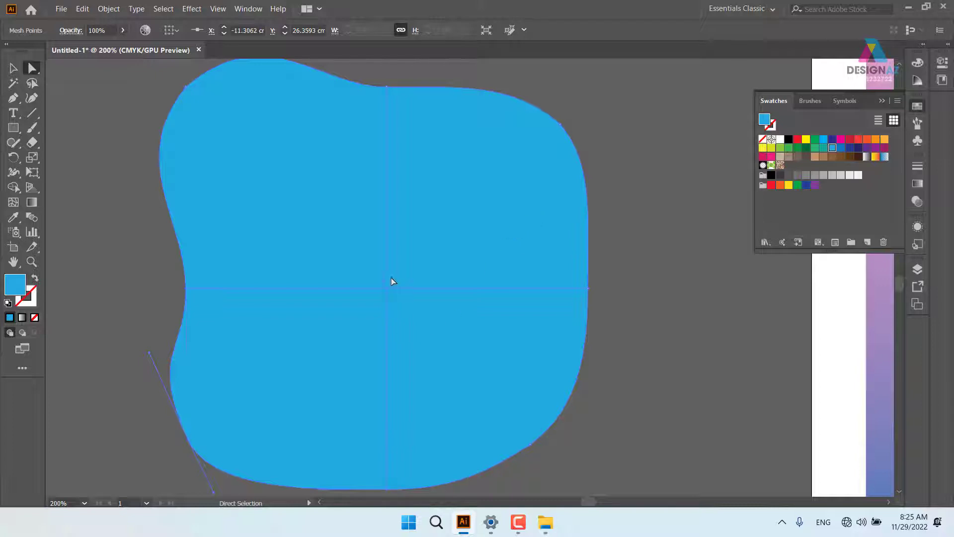
left_click_drag(387, 288, 337, 209)
left_click(781, 140)
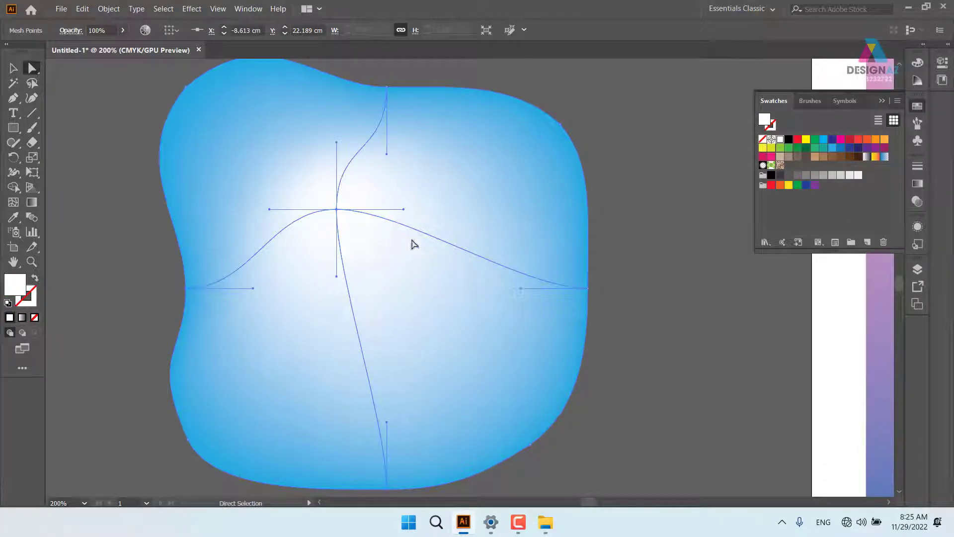
- Adjust the upper handle of the mesh's top-left corner point slightly and fill that point with white
left_click_drag(330, 181, 390, 283)
left_click(247, 189)
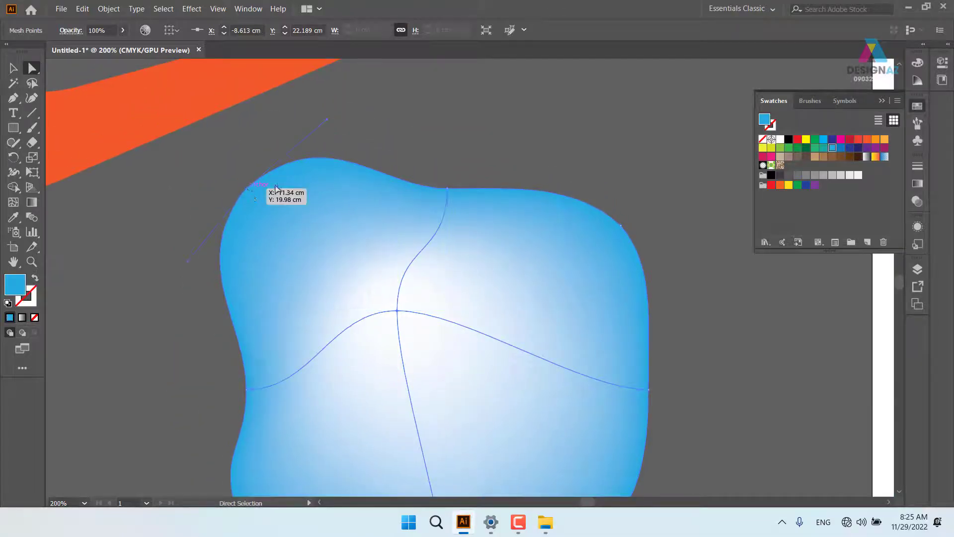
left_click_drag(327, 120, 317, 119)
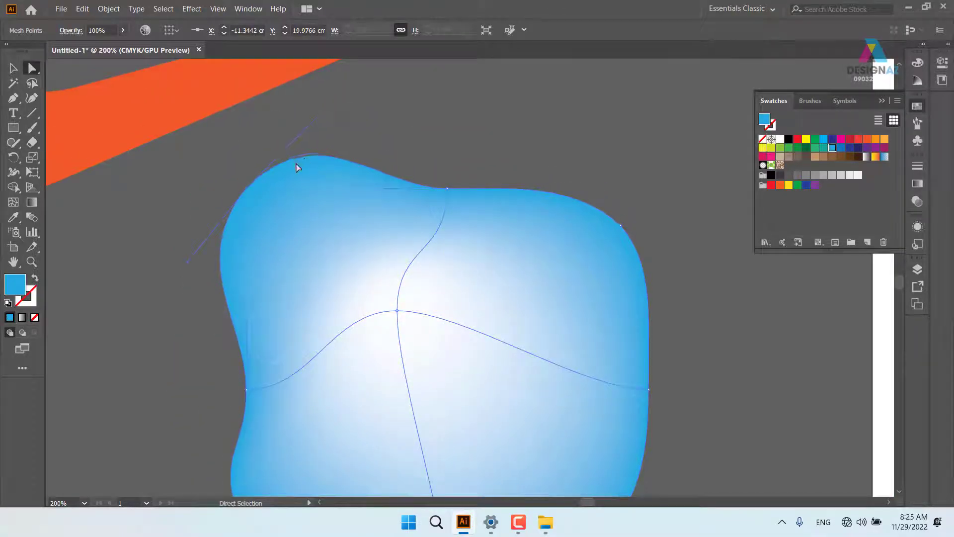
left_click(780, 140)
- Fill the mesh points at the middle of the top edge and at the top-right corner with white
left_click(447, 188)
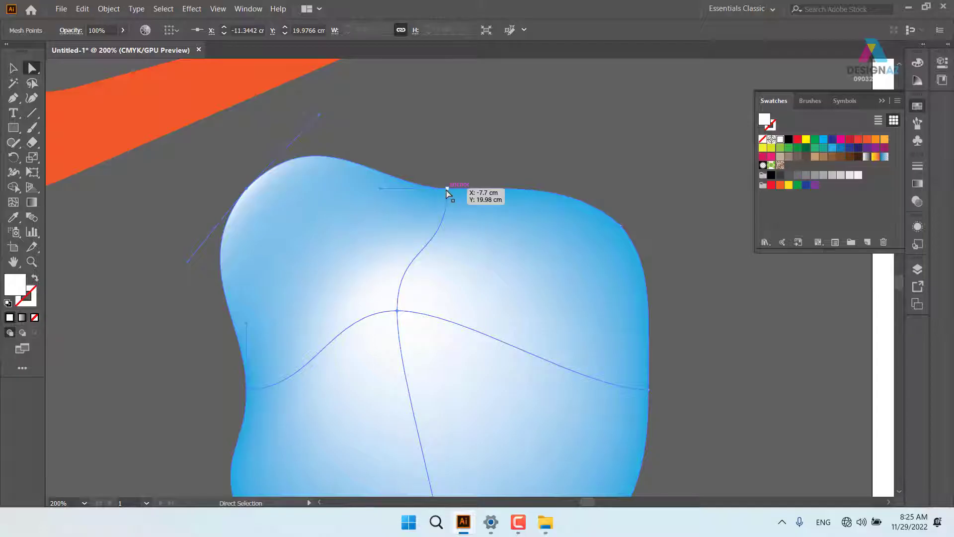
left_click(780, 139)
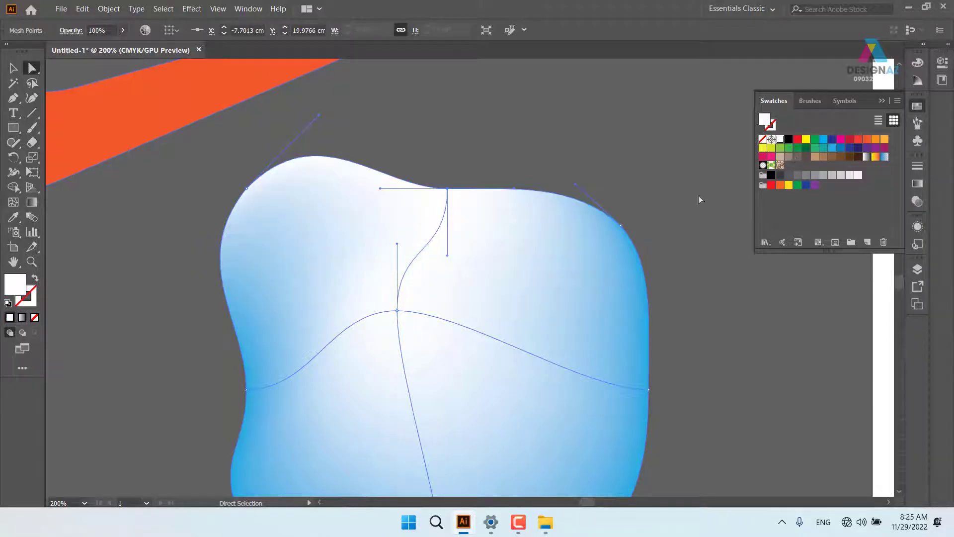
left_click(621, 226)
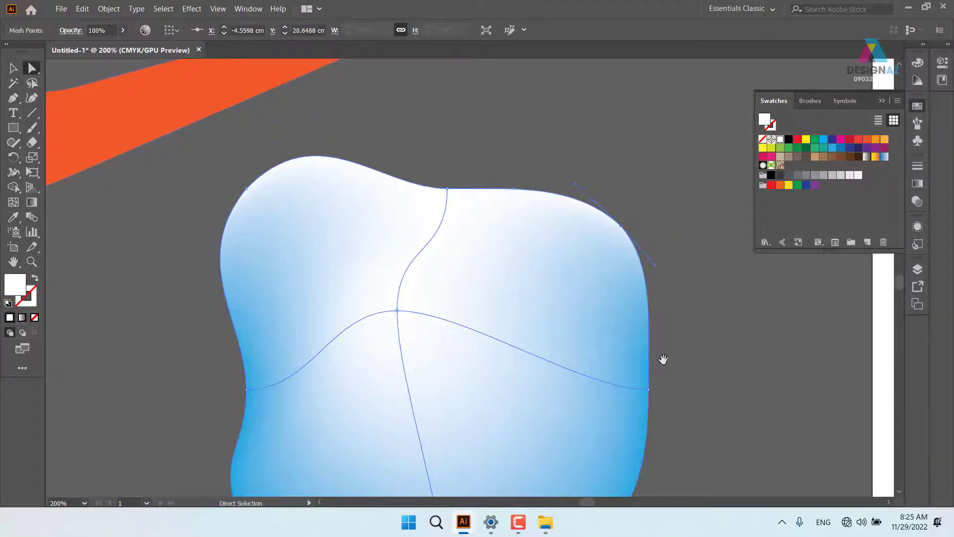
- Fill the mesh point at the middle of the blob's right edge with white
left_click_drag(663, 359, 628, 234)
left_click(619, 258)
left_click(832, 147)
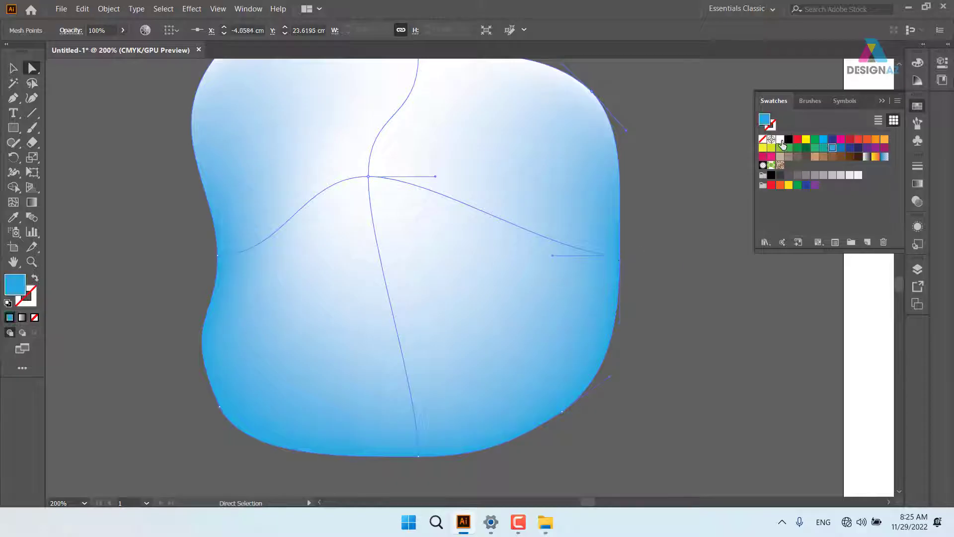
left_click(780, 140)
- Fill the mesh points at the blob's bottom-right and bottom-left corners with pink
left_click(562, 412)
left_click(832, 147)
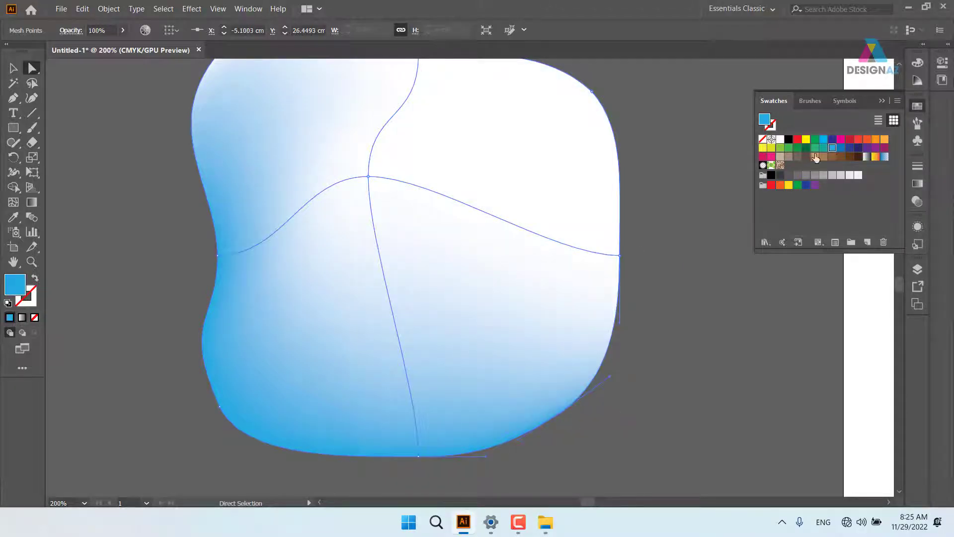
left_click(772, 157)
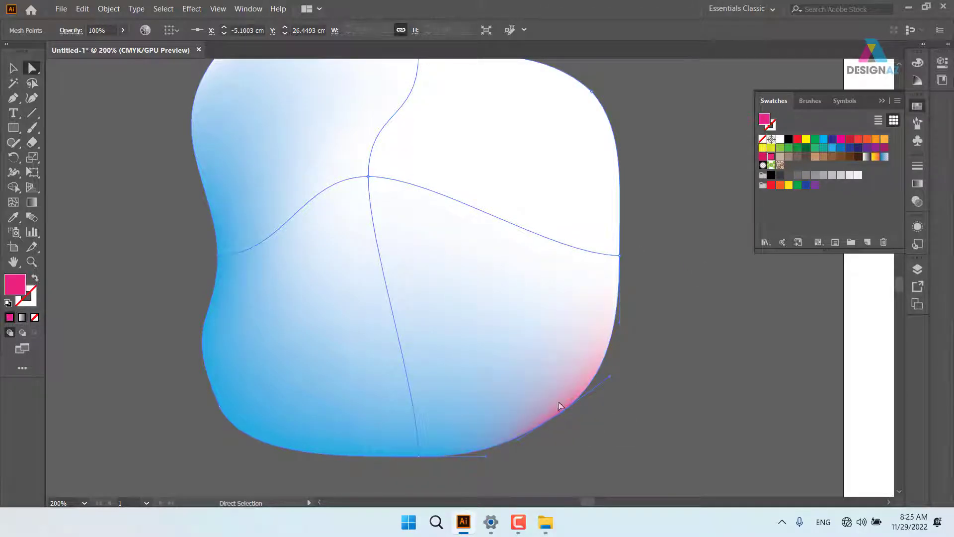
left_click(418, 456)
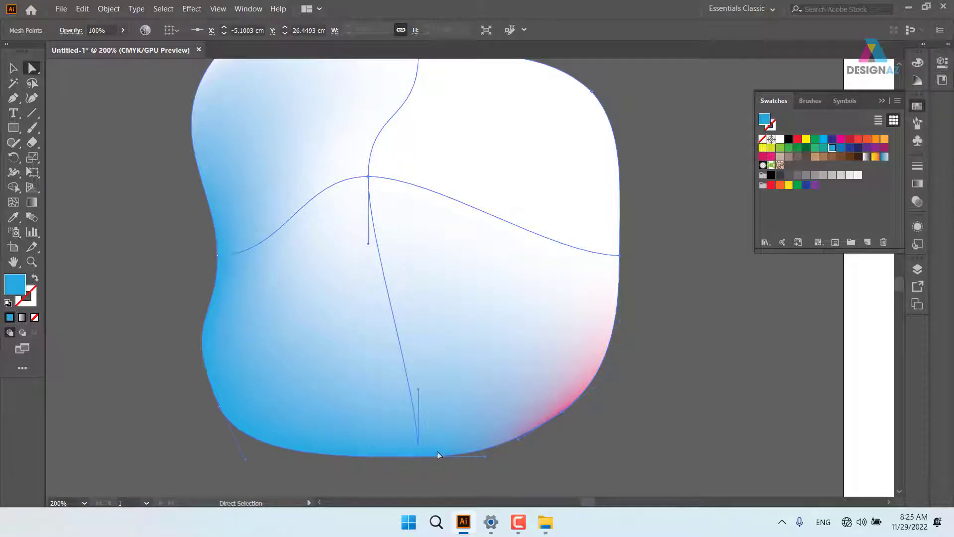
left_click(221, 408)
left_click(771, 157)
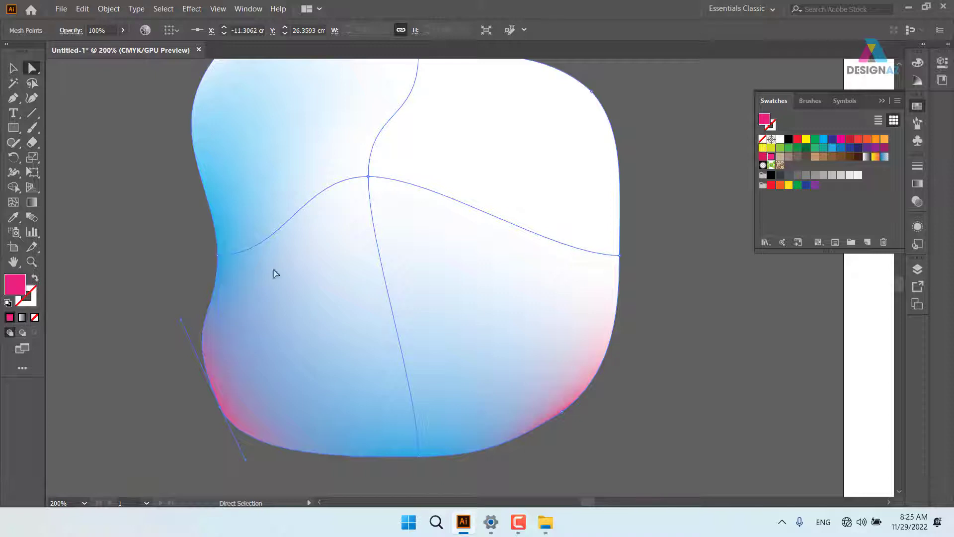
- Fill the mesh point at the middle of the blob's left edge with light orange
left_click(219, 257)
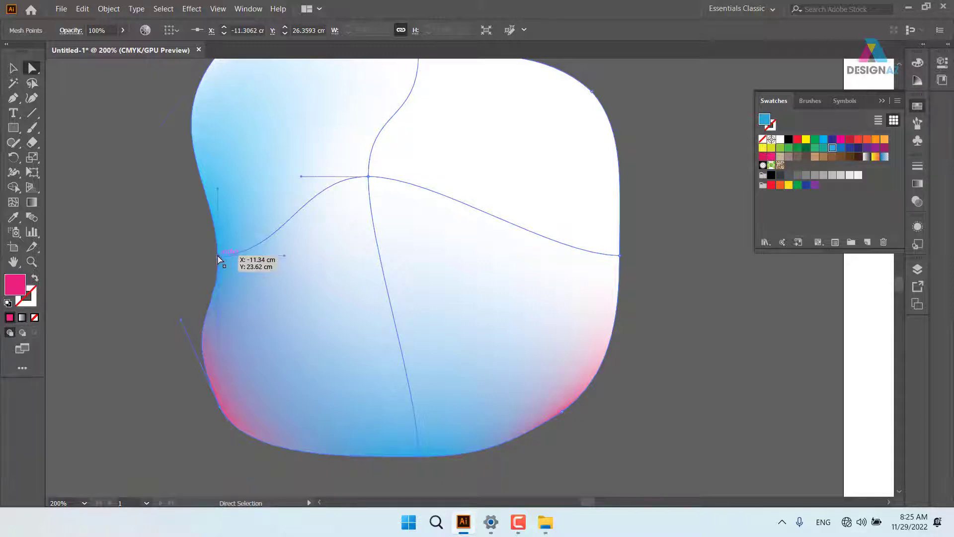
left_click(885, 140)
scroll(424, 259, "up", 2)
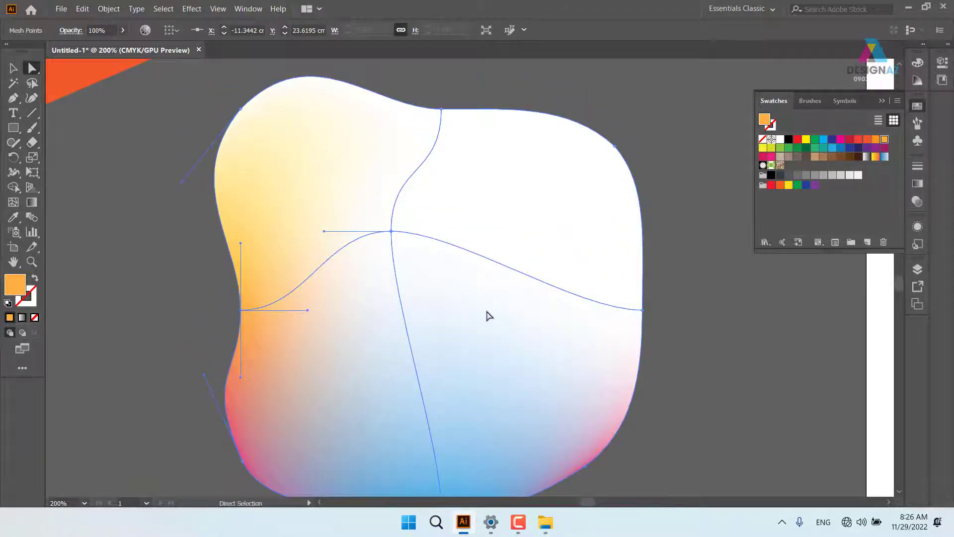
- Set the opacity of the mesh's centre point to 0%
left_click(392, 231)
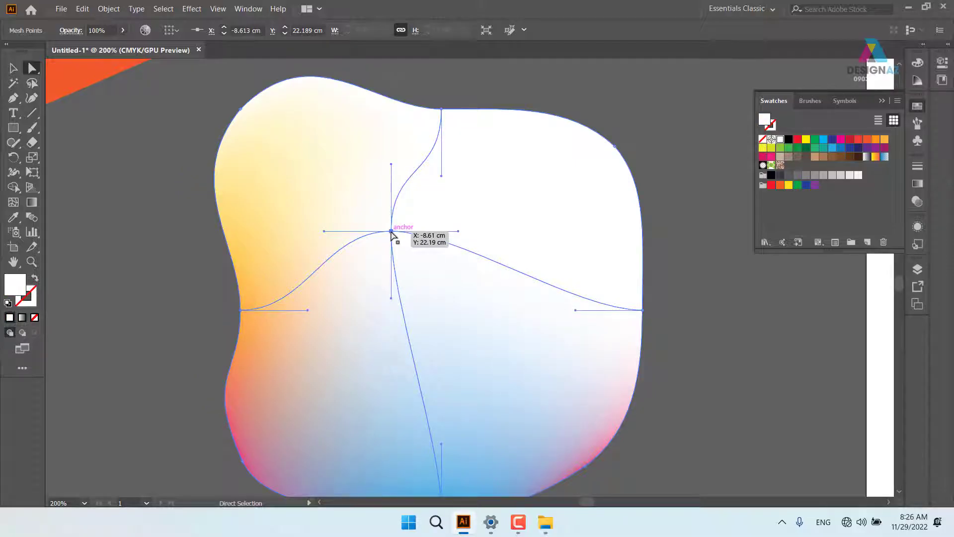
left_click(123, 30)
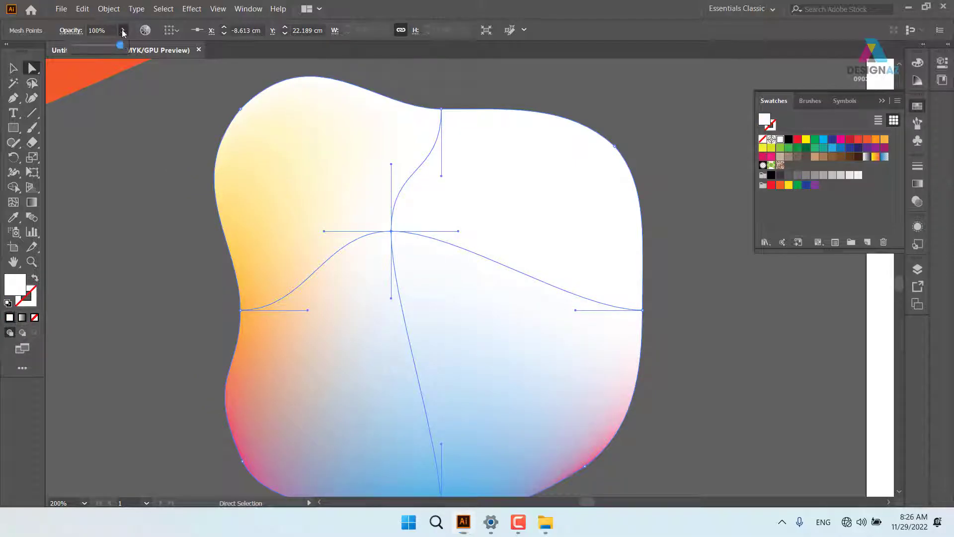
left_click_drag(0, 50, 2, 52)
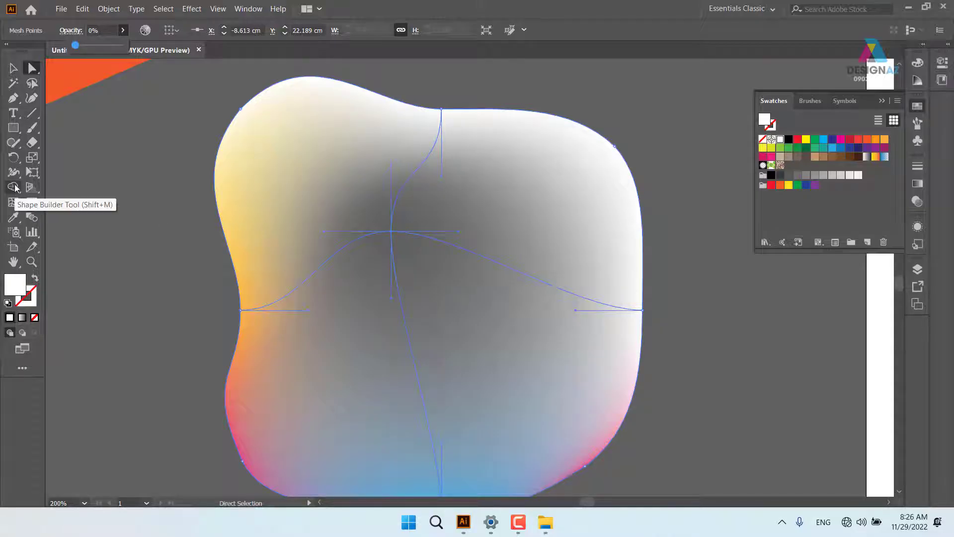
- Add four mesh lines inside the blob, one near each of its top, left, bottom and right edges
left_click(13, 205)
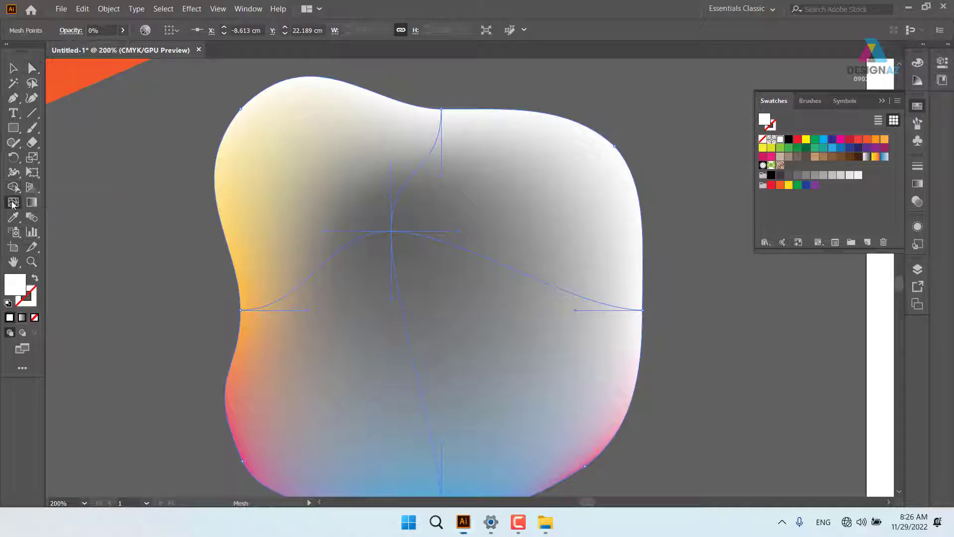
left_click(435, 147)
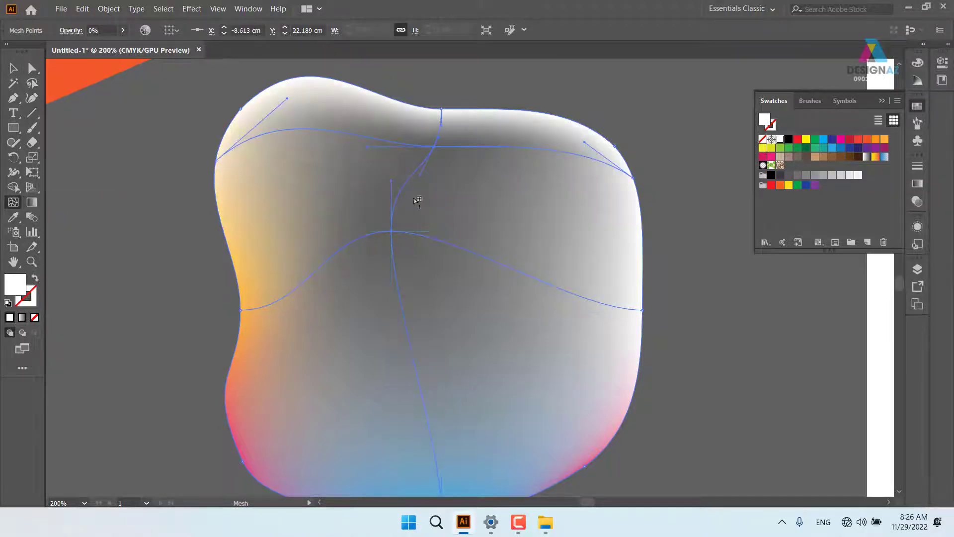
left_click(270, 304)
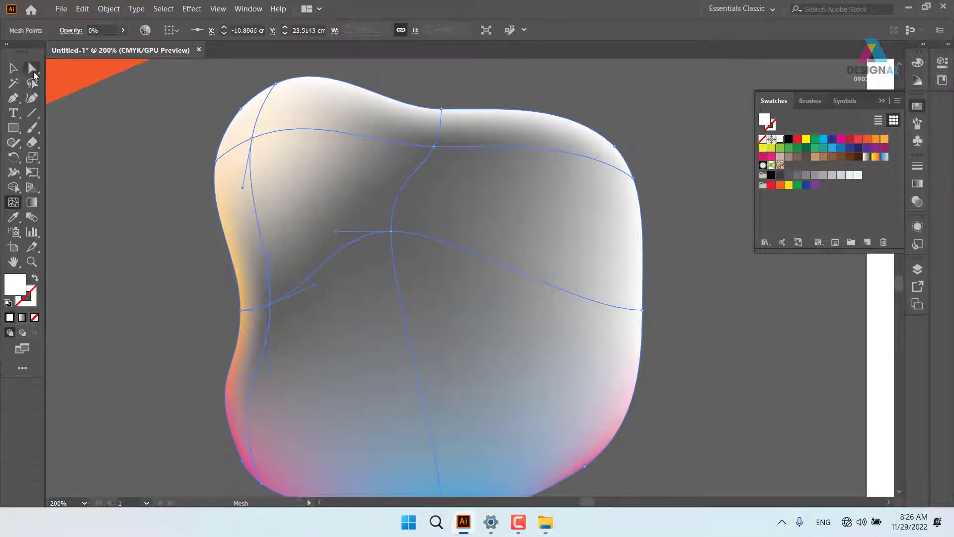
left_click(435, 457)
left_click(578, 295)
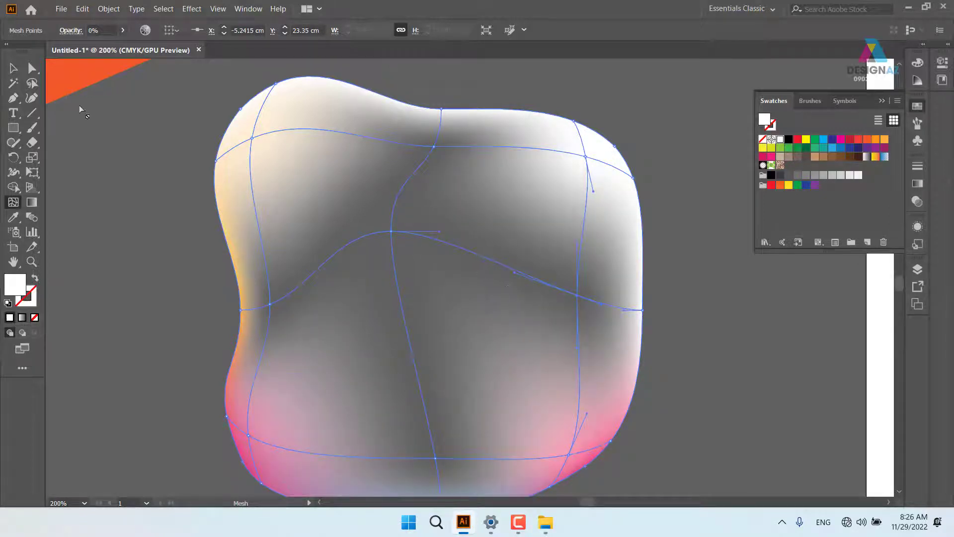
- Move the inner left mesh point to about X -10.35 cm, Y 23.52 cm and lower the inner top-left point's opacity
left_click(32, 68)
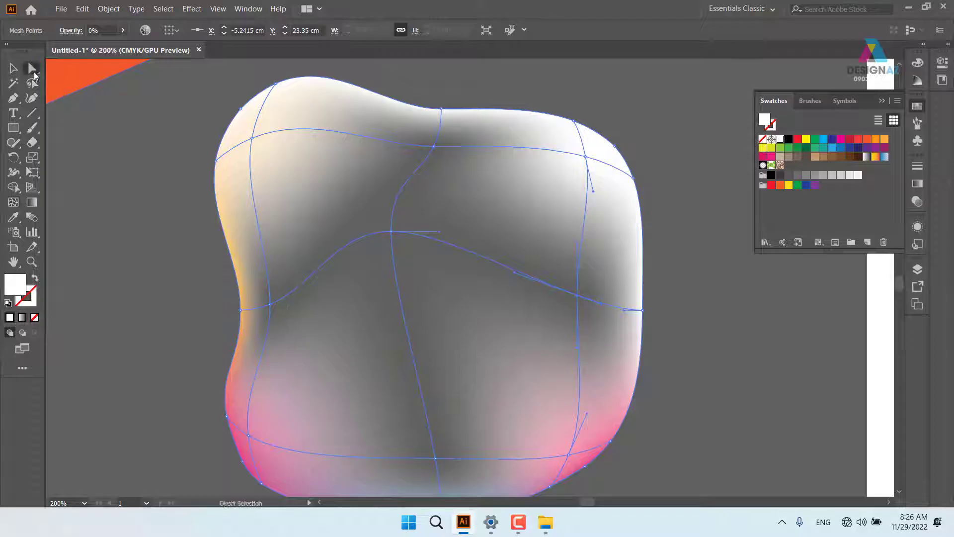
left_click_drag(273, 306, 295, 303)
left_click(252, 139)
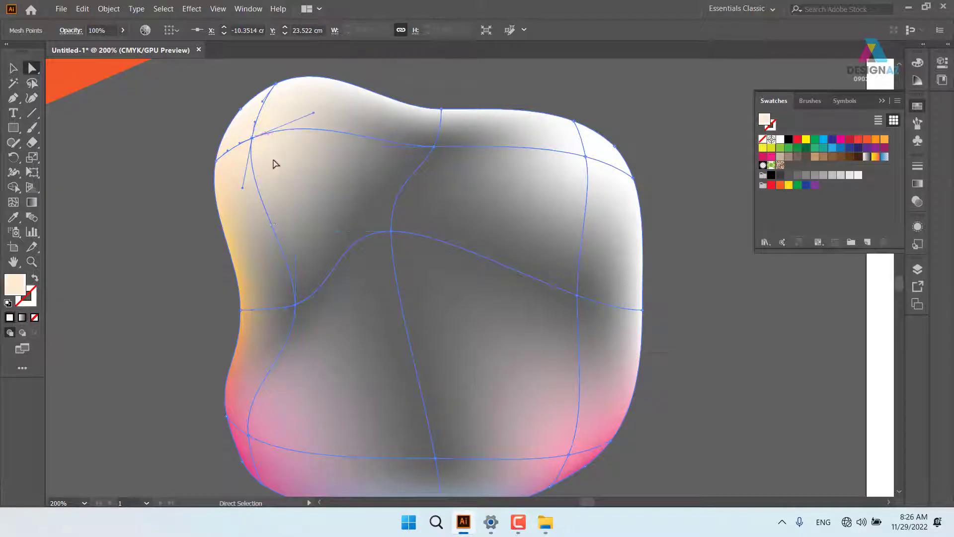
left_click(123, 30)
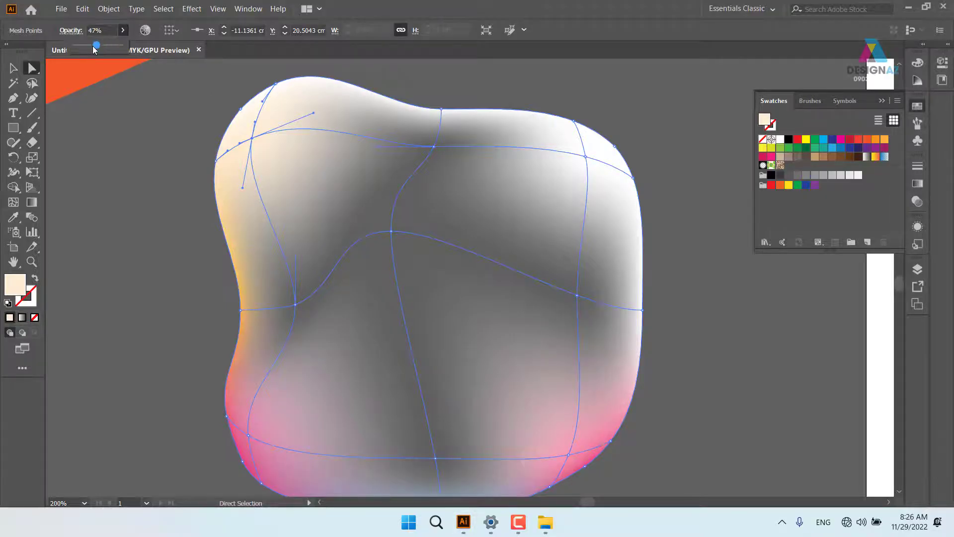
- Set the inner top-right mesh point's opacity to 39% and fill it with light blue
left_click(585, 156)
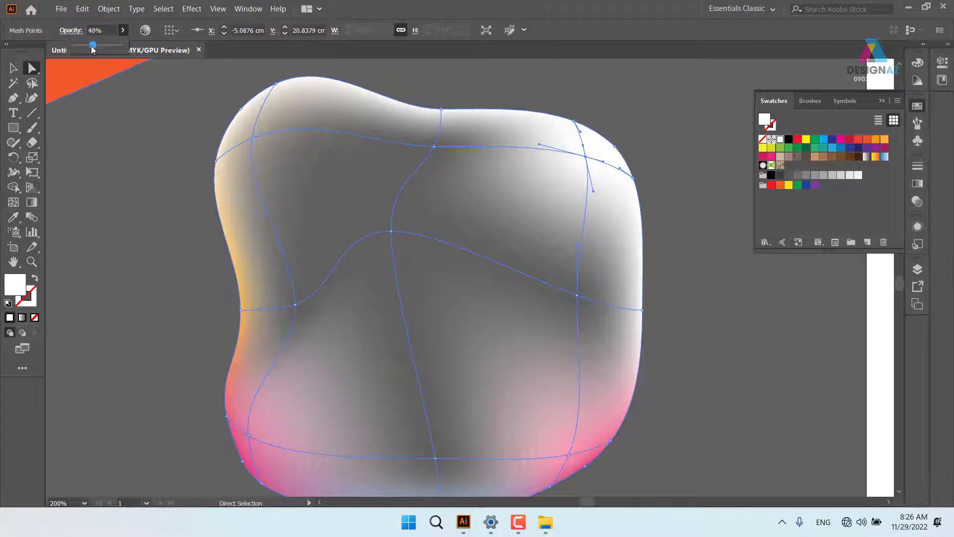
left_click_drag(91, 46, 91, 47)
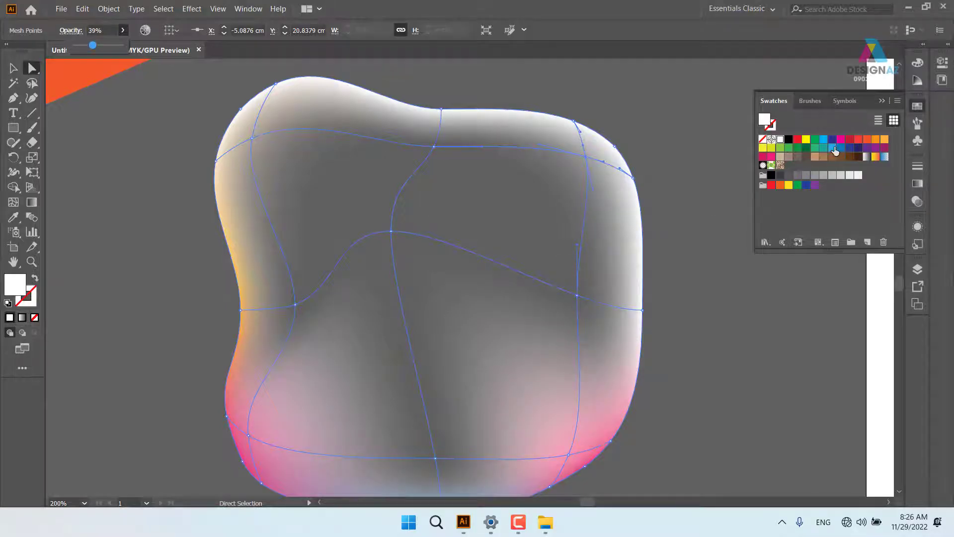
left_click(834, 149)
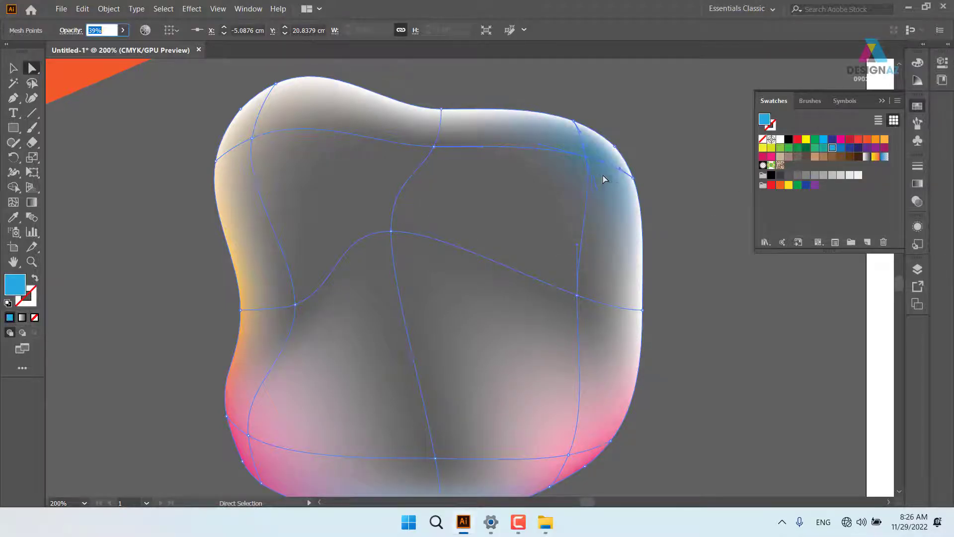
- Move the inner right mesh point inward to about X -5.67 cm, Y 23.22 cm and fill it with pink
left_click(577, 296)
left_click_drag(578, 297, 554, 288)
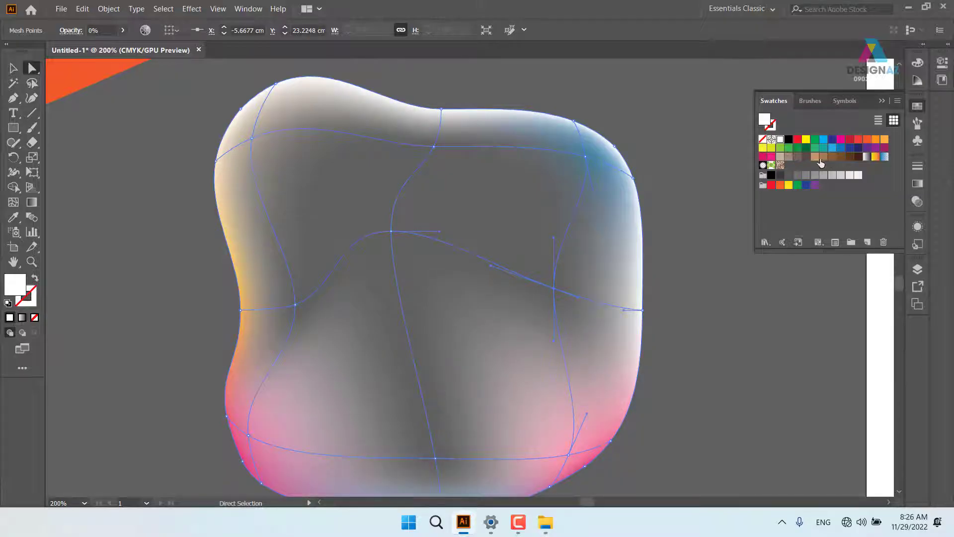
left_click(771, 158)
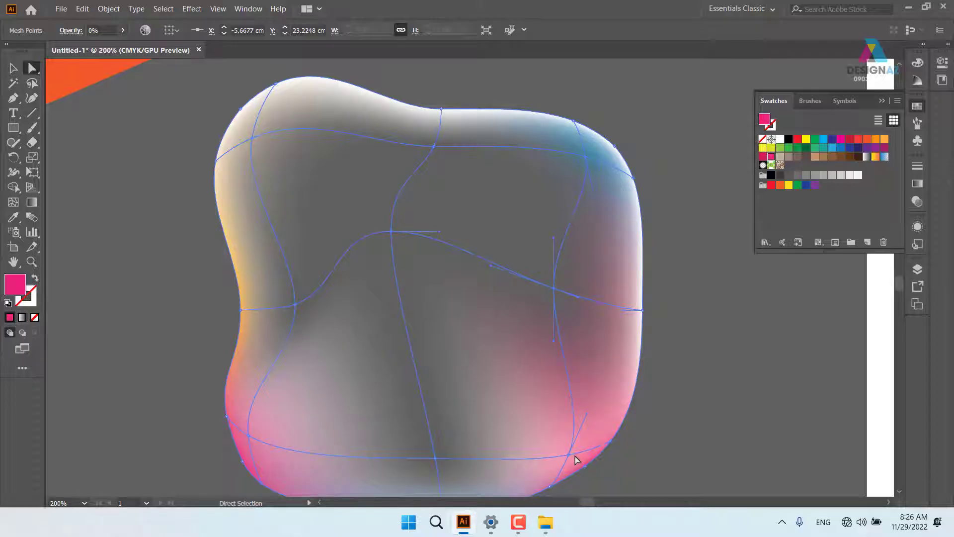
- Set the inner bottom-right mesh point to 34% opacity, move it to about X -5.66 cm, Y 25.91 cm and fill it with purple
left_click(569, 455)
left_click(123, 30)
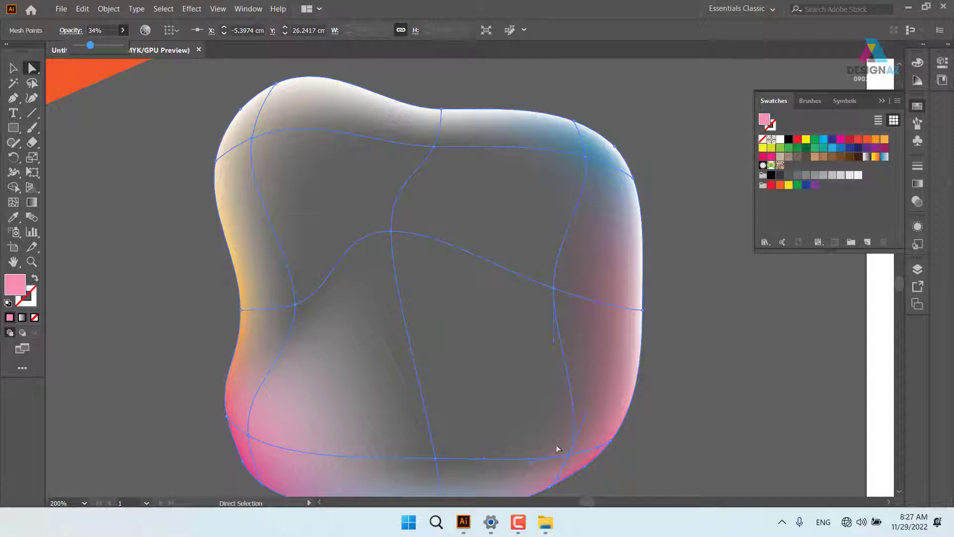
left_click_drag(571, 458, 553, 435)
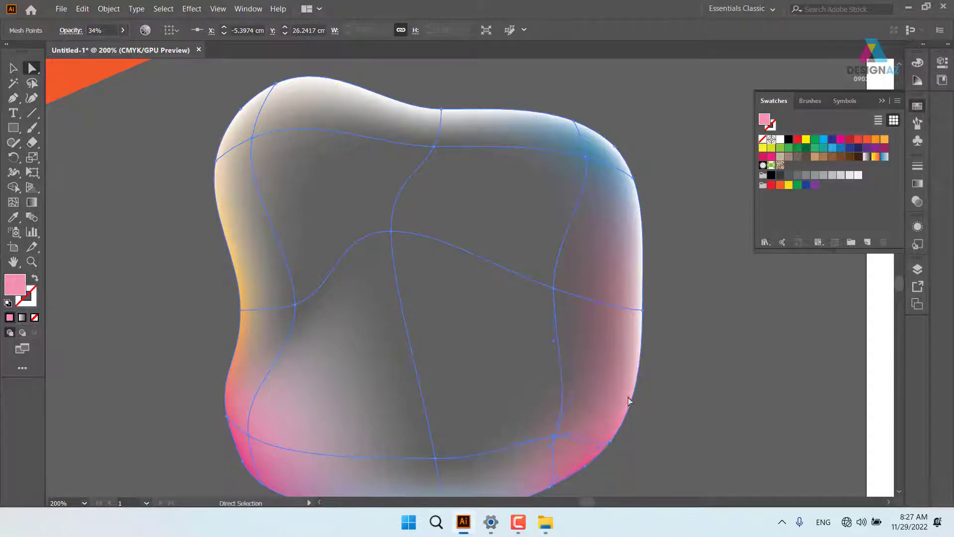
left_click(815, 185)
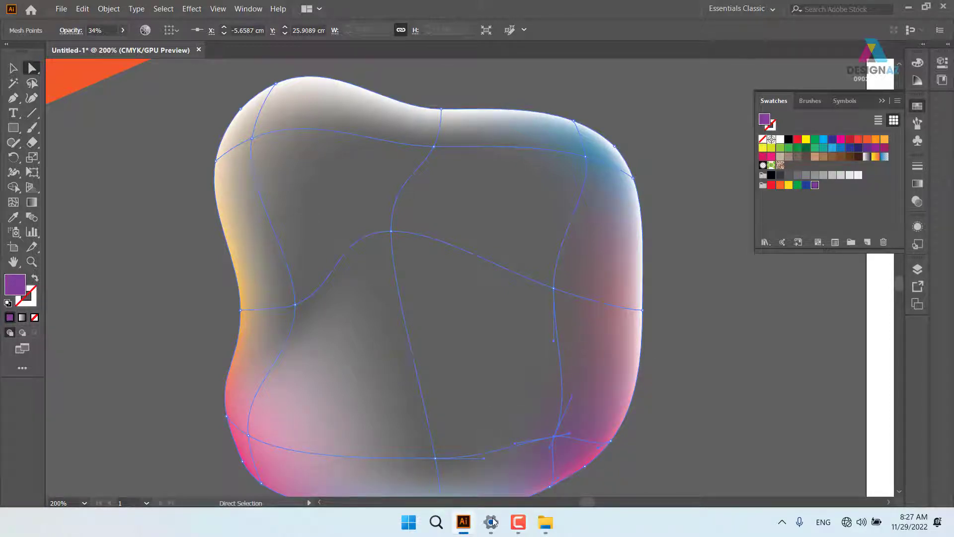
- Fill the inner bottom-left mesh point with white and lower its opacity
left_click(434, 457)
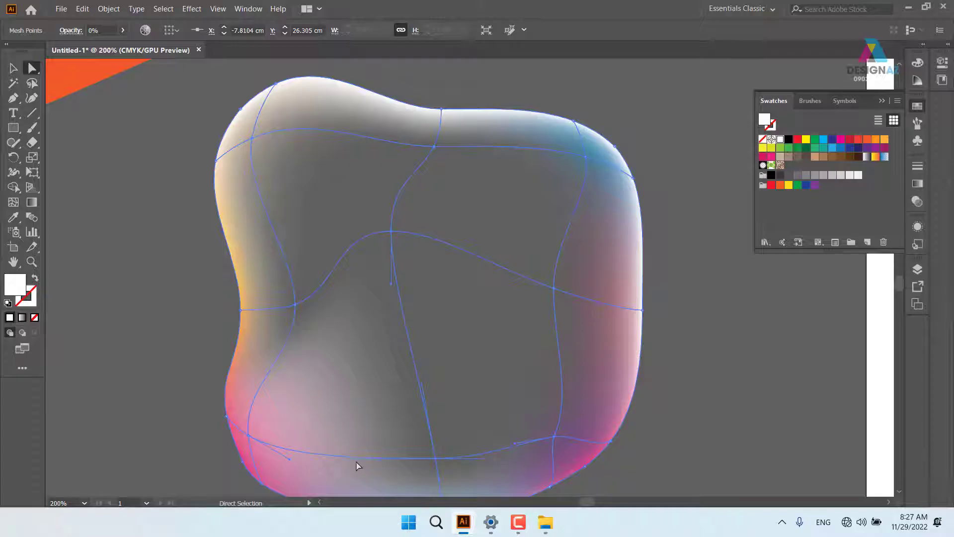
left_click(249, 435)
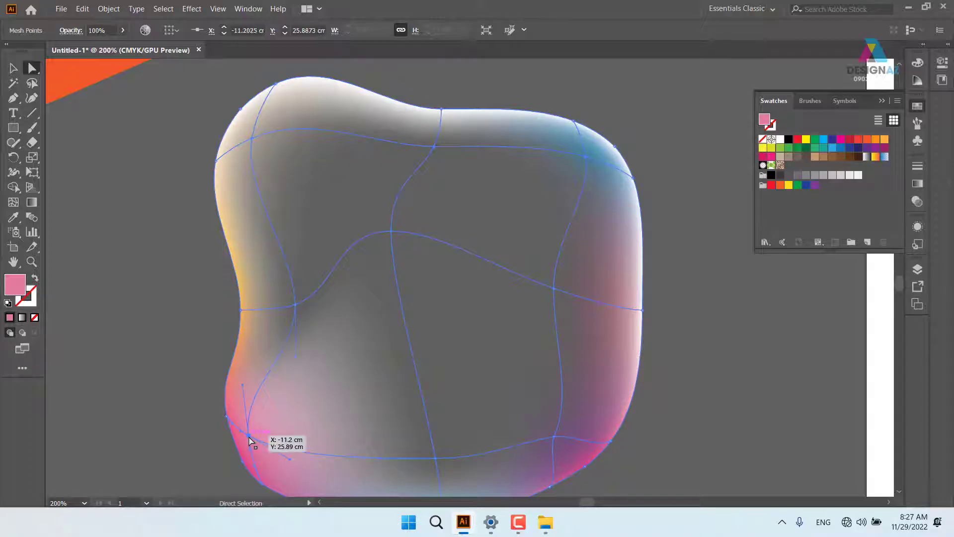
left_click(780, 141)
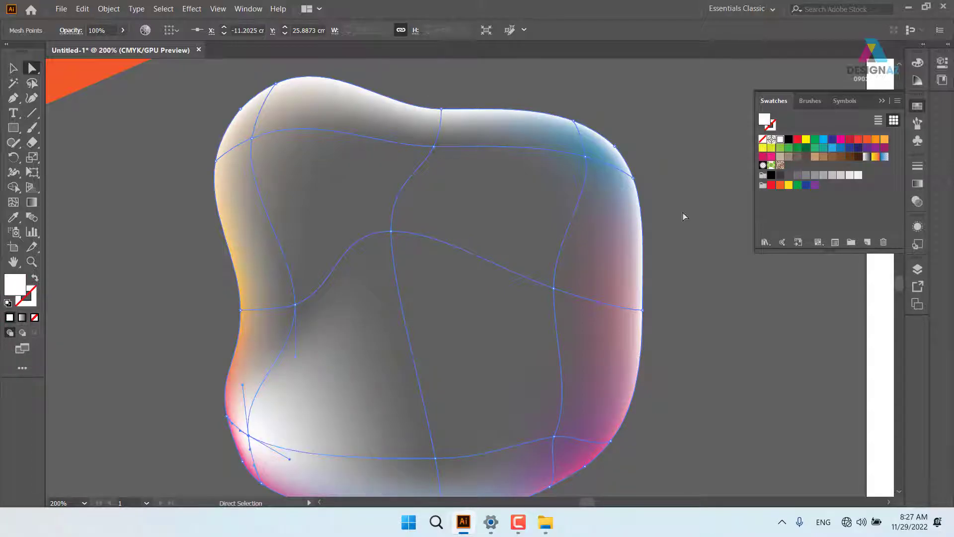
left_click(123, 30)
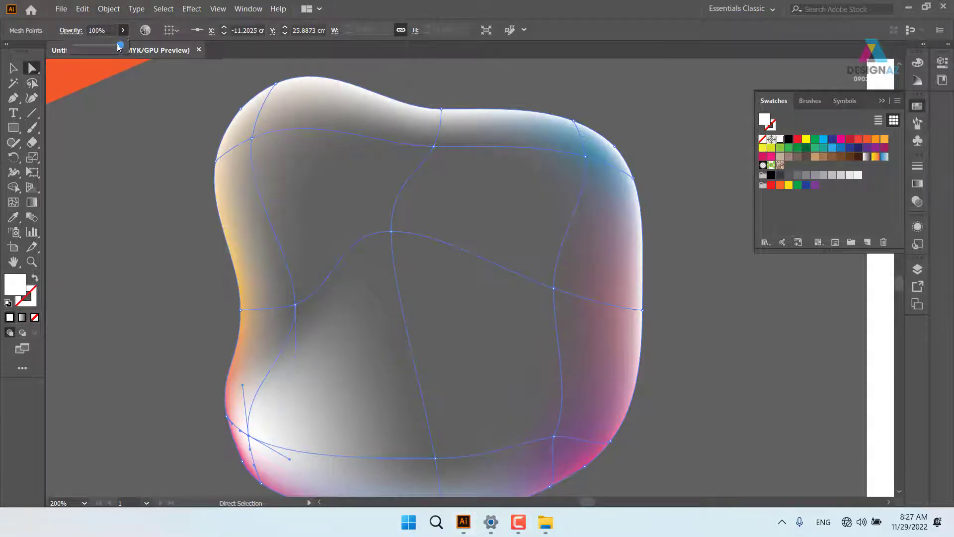
- Move the inner bottom-left mesh point up and right, and the inner left point slightly further inward
left_click_drag(252, 438, 278, 417)
left_click_drag(296, 305, 314, 301)
left_click(711, 350)
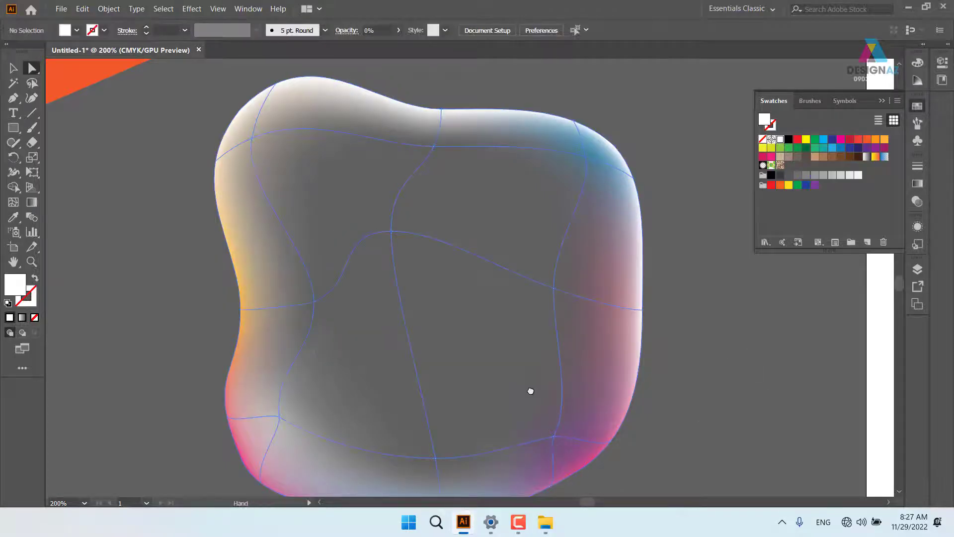
- Reshape the blob's bottom edge slightly with its direction handles
left_click_drag(530, 391, 506, 267)
left_click(495, 380)
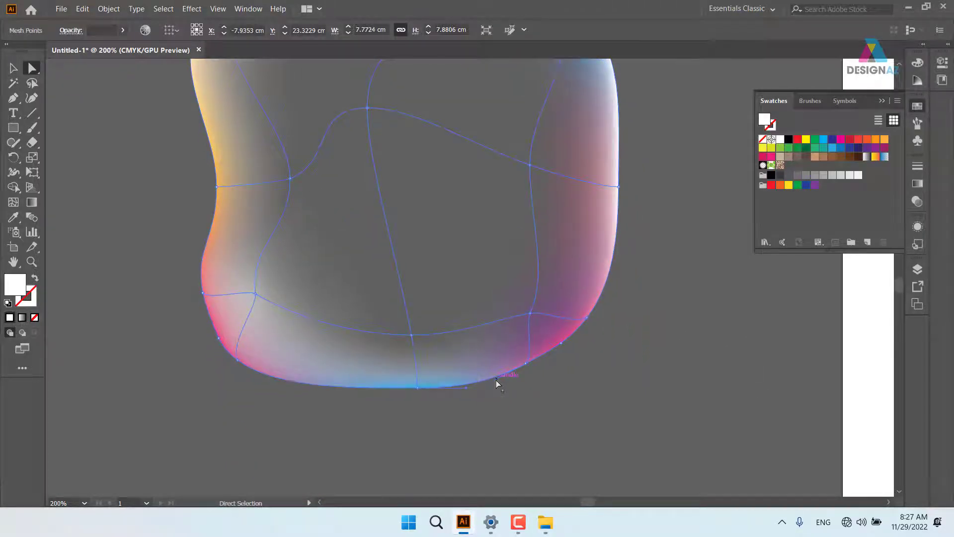
left_click_drag(496, 379, 358, 408)
left_click(590, 433)
- Move the whole gradient mesh blob onto the poster so it overlaps the toe of the shoe
key("ctrl+minus")
key("ctrl+minus")
key("ctrl+minus")
key("ctrl+minus")
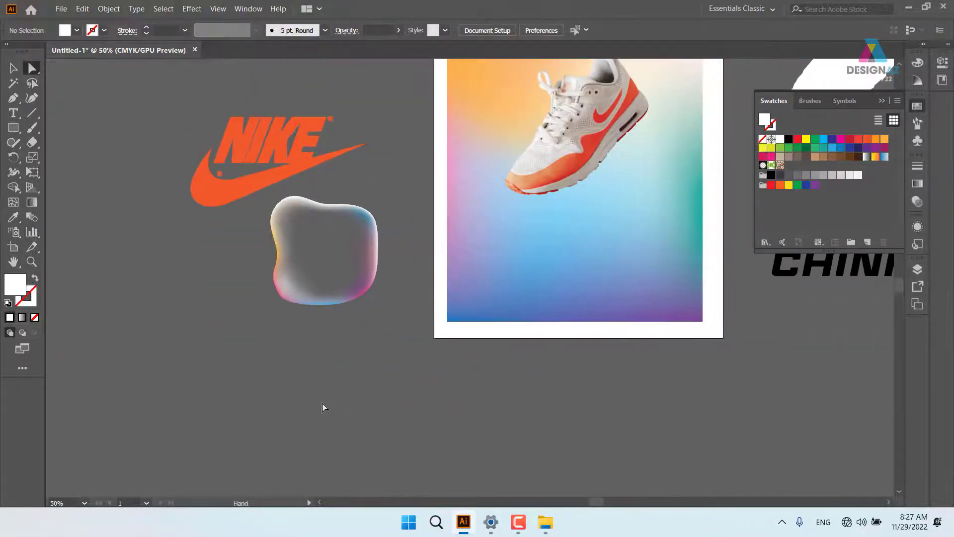
left_click(14, 68)
left_click_drag(304, 284, 548, 234)
left_click(549, 446)
left_click_drag(740, 400, 569, 438)
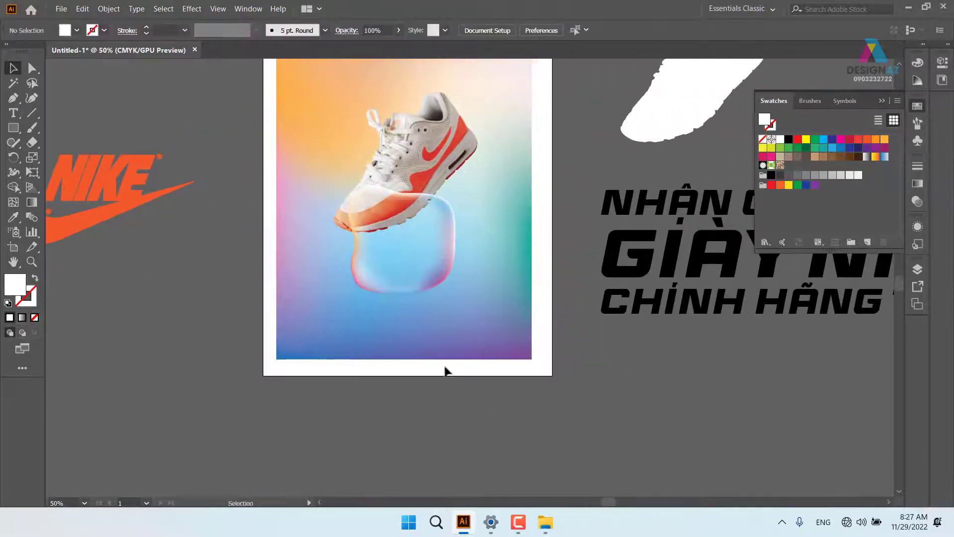
- Try the Overlay blending mode on the gradient mesh bubble over the shoe's toe
left_click(441, 273)
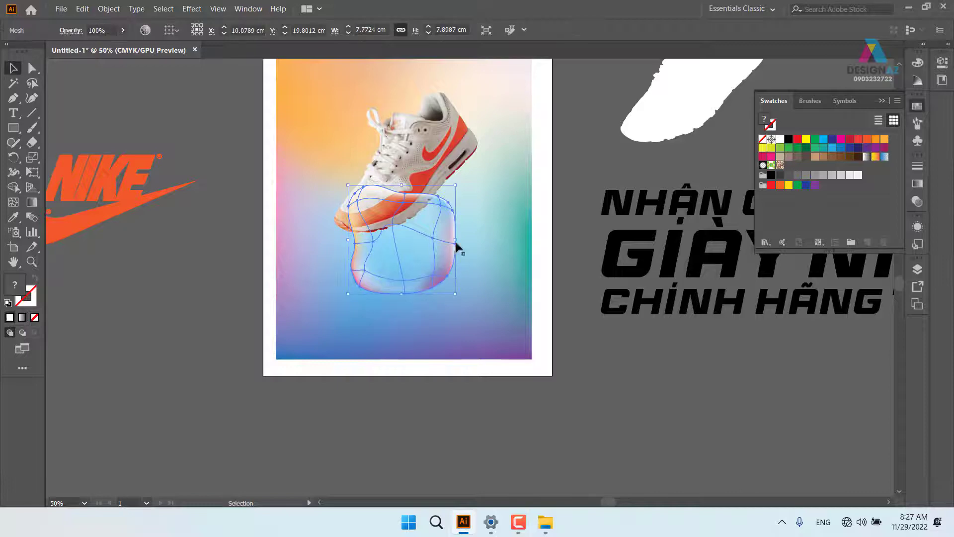
left_click(922, 204)
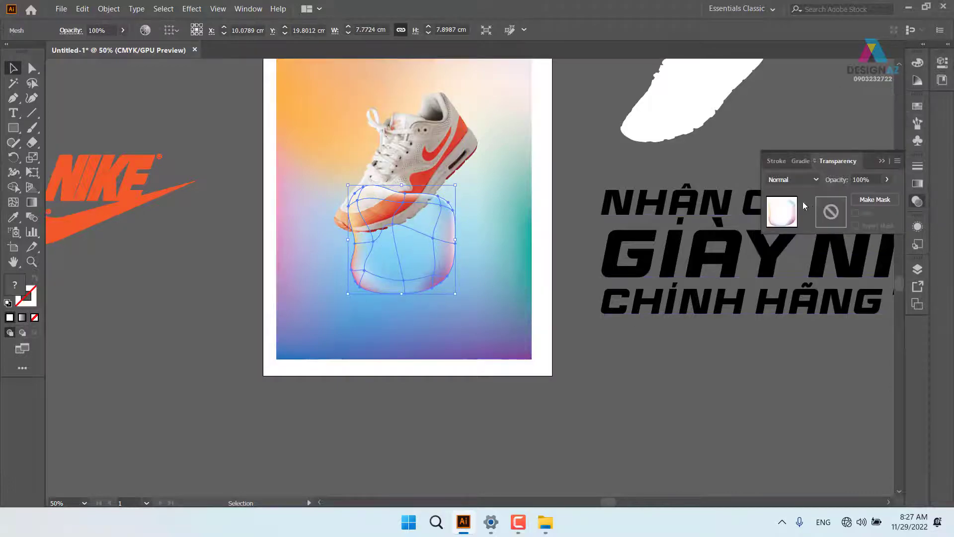
left_click(804, 178)
left_click(790, 298)
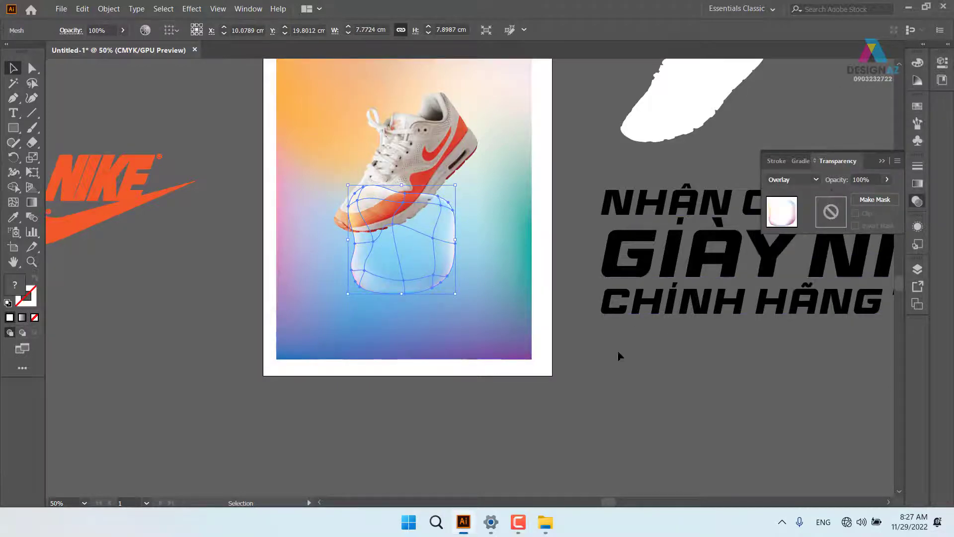
left_click(670, 440)
- Push the bubble's upper-right edge and corner inward with the Warp tool, forming a notch below the shoe's sole
left_click(440, 283)
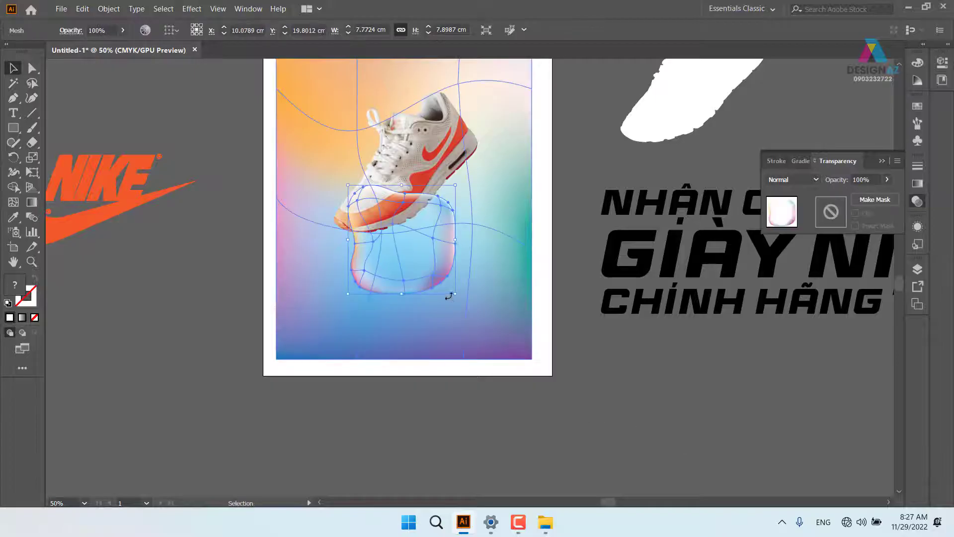
key("z")
left_click_drag(443, 259, 516, 286)
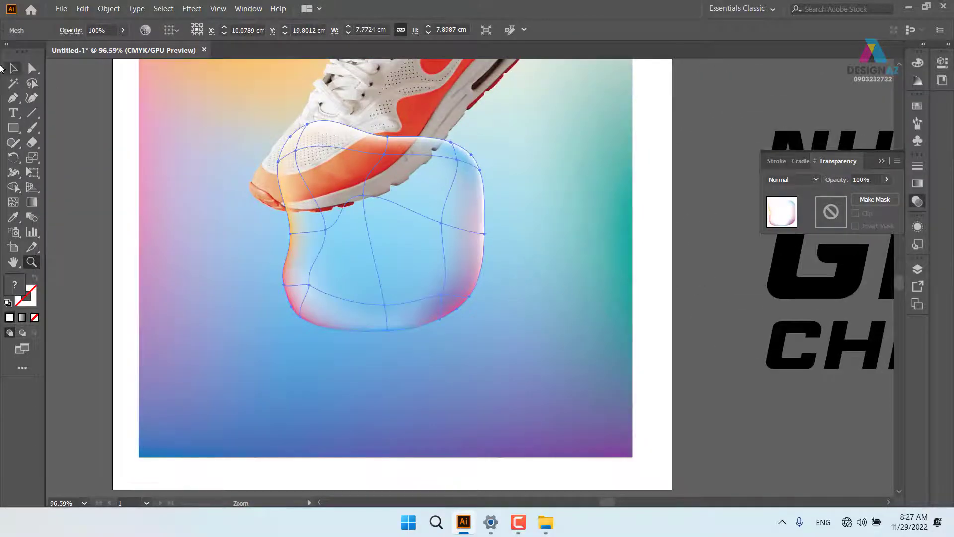
left_click(14, 68)
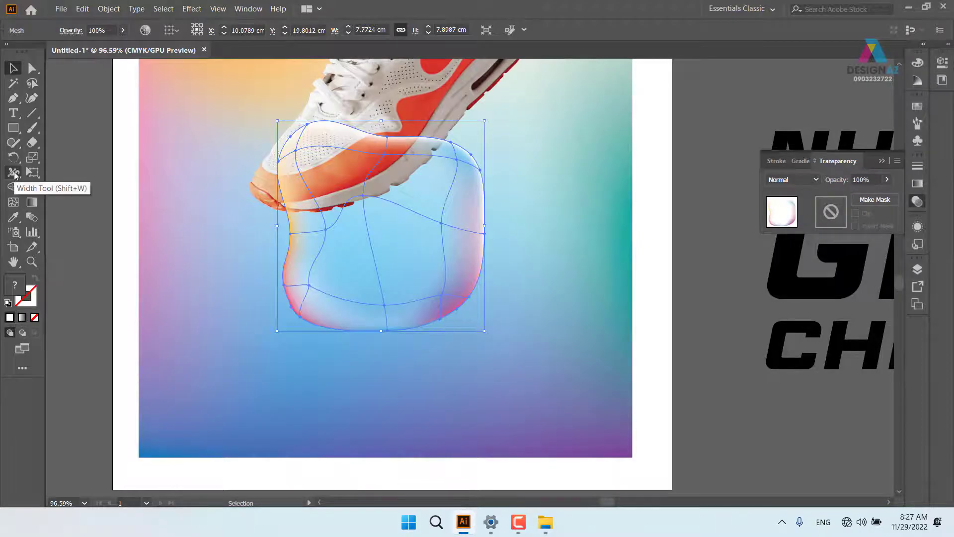
left_click_drag(14, 172, 61, 189)
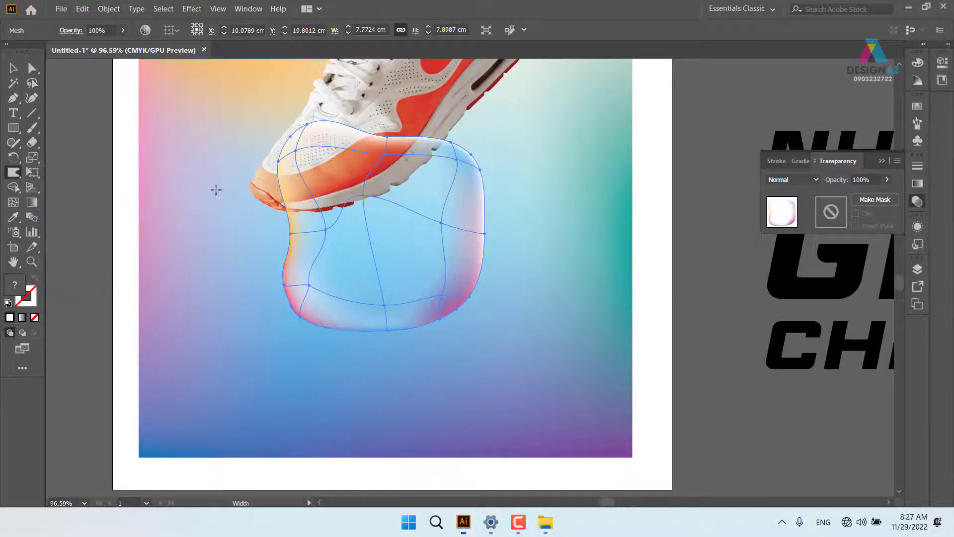
left_click_drag(469, 164, 423, 191)
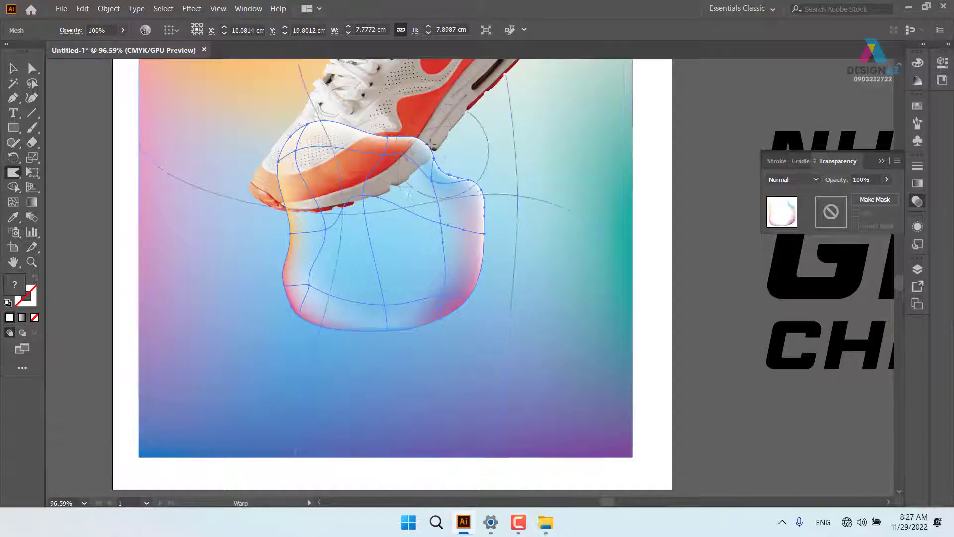
mouse_move(441, 153)
left_mouse_down()
mouse_move(401, 147)
mouse_move(390, 194)
mouse_move(447, 213)
mouse_move(434, 197)
mouse_move(437, 181)
mouse_move(409, 204)
left_mouse_up()
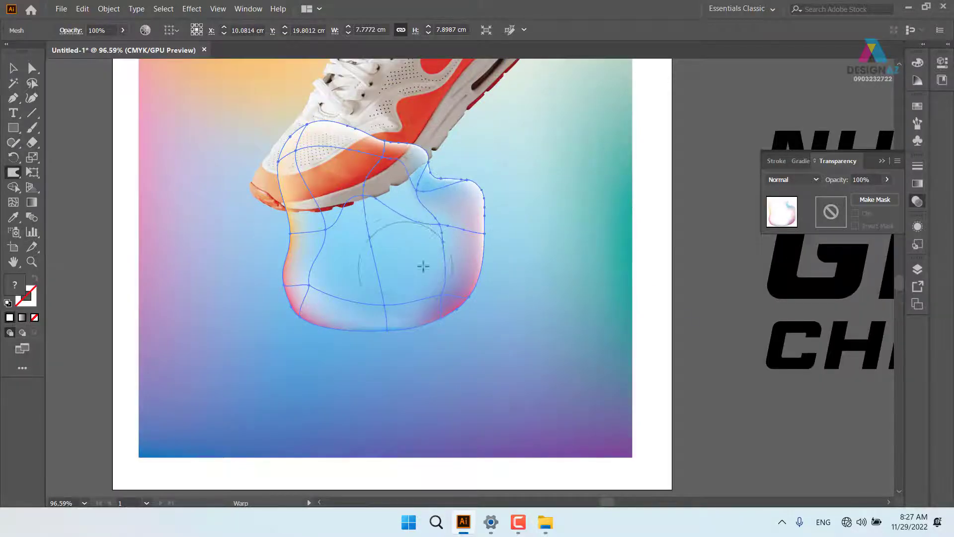
left_click_drag(492, 186, 472, 212)
- Warp the bubble's lower-left and lower-right edges inward and pull its upper-left edge slightly outward
left_click_drag(285, 315, 319, 307)
left_click_drag(284, 233, 286, 233)
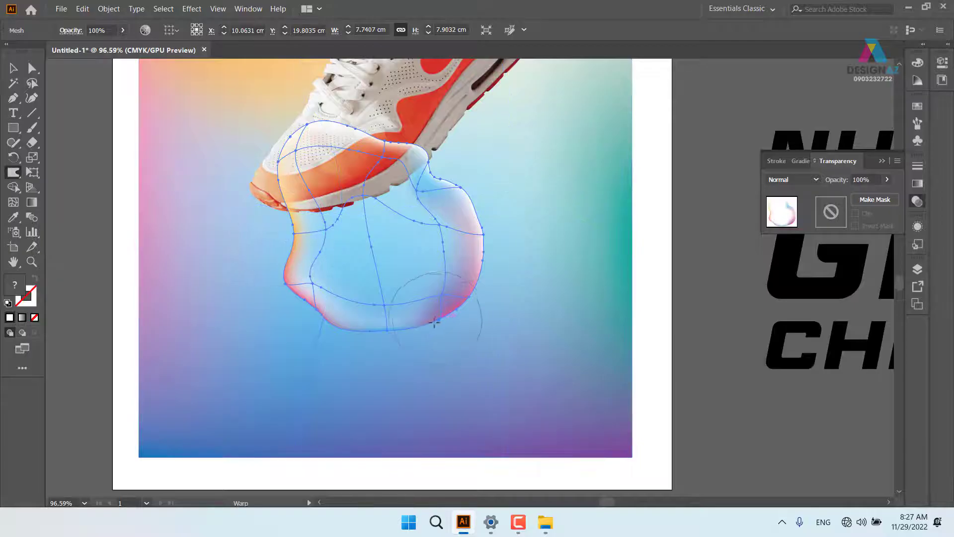
left_click_drag(435, 320, 428, 306)
mouse_move(320, 144)
left_mouse_down()
mouse_move(289, 149)
mouse_move(274, 164)
left_mouse_up()
- Rotate the warped bubble clockwise so its narrow bulge points down beneath the shoe
left_click(15, 69)
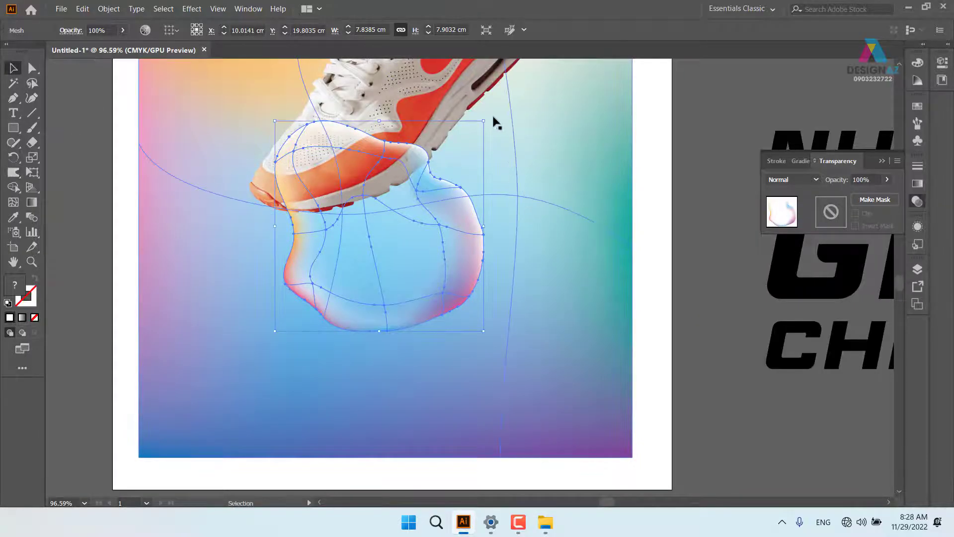
left_click_drag(488, 118, 527, 224)
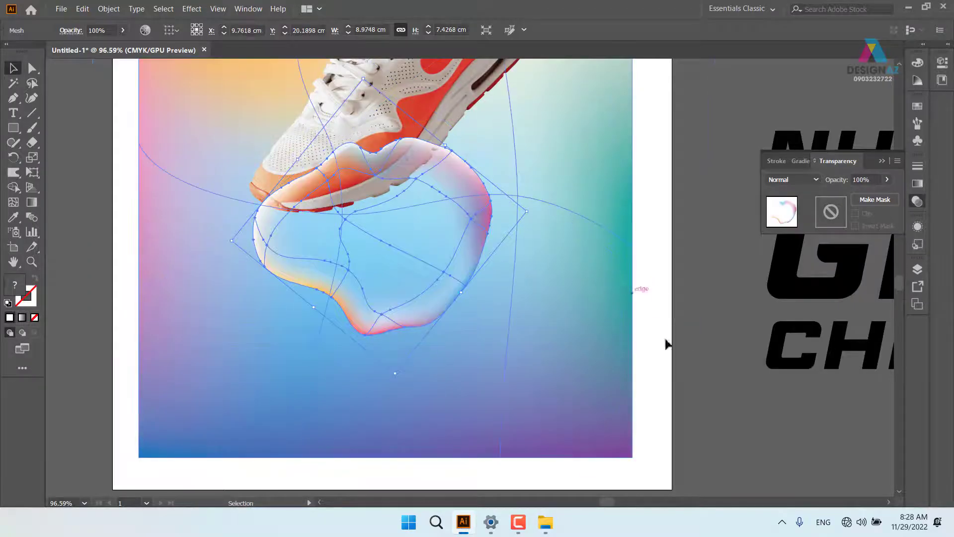
left_click(712, 422)
- Shift the bubble slightly to the right and send it backward behind the shoe
left_click_drag(619, 399, 707, 475)
left_click_drag(498, 358, 517, 359)
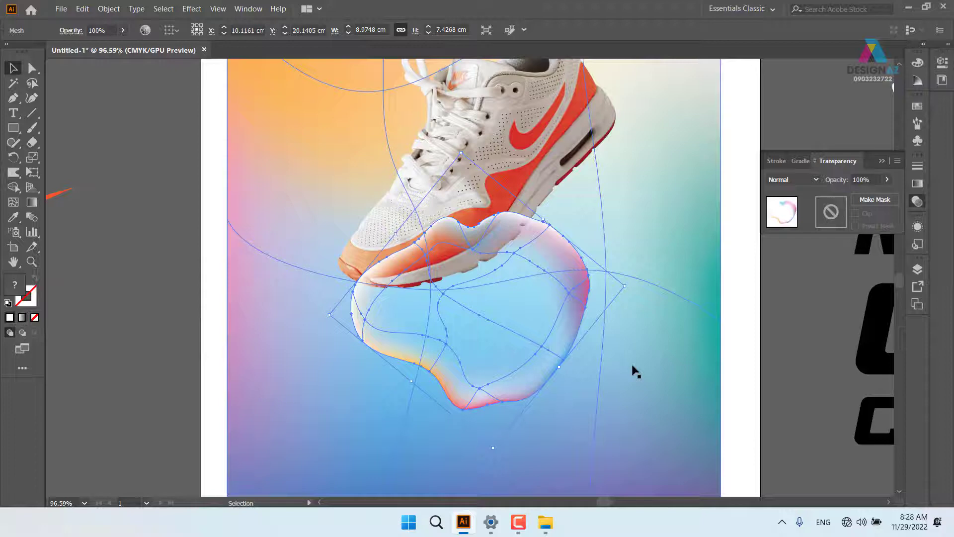
key("ctrl+bracketleft")
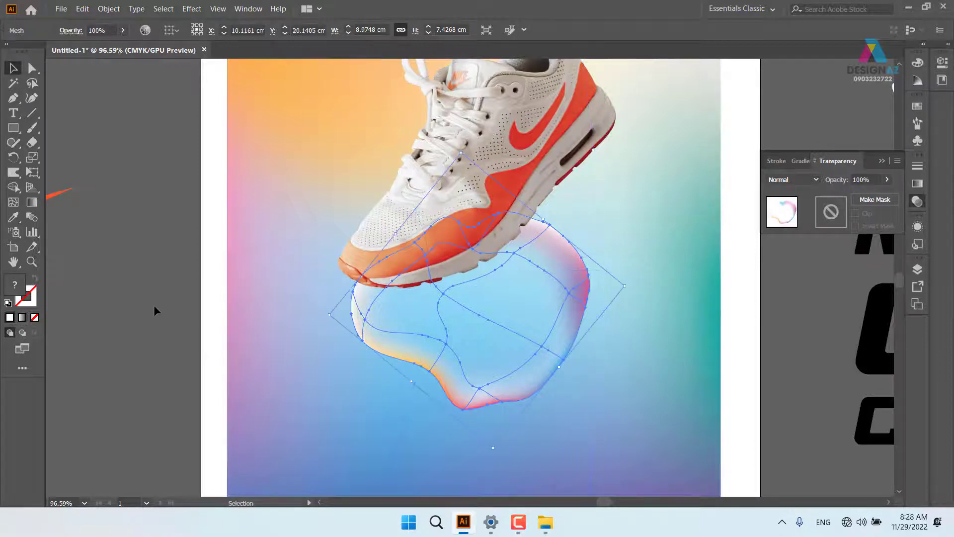
left_click(153, 305)
left_click_drag(264, 400, 335, 396)
- Duplicate the bubble toward the poster's left edge and enlarge the copy to about 14.2 × 11.7 cm
left_click(635, 314)
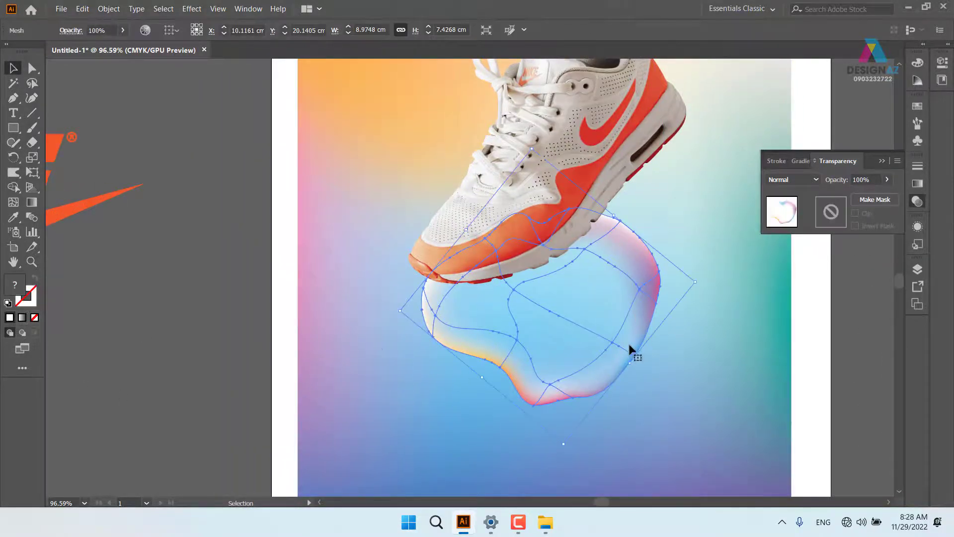
left_click_drag(629, 344, 358, 374)
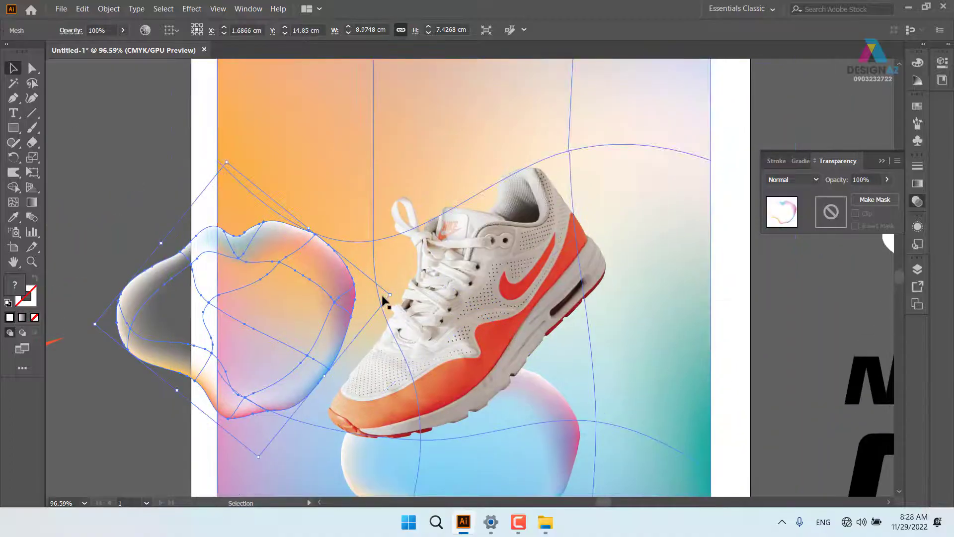
left_click_drag(391, 296, 563, 284)
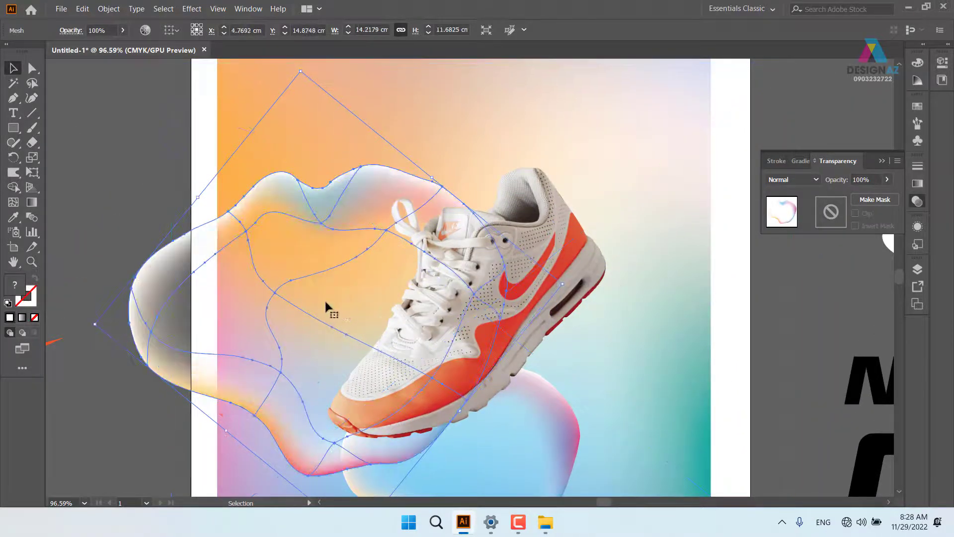
- Move the enlarged bubble over the poster's upper-left corner so it extends past the page edge
left_click_drag(327, 318, 254, 149)
left_click_drag(305, 251, 265, 378)
left_click_drag(253, 286, 272, 189)
scroll(305, 234, "left", 3)
scroll(306, 234, "up", 2)
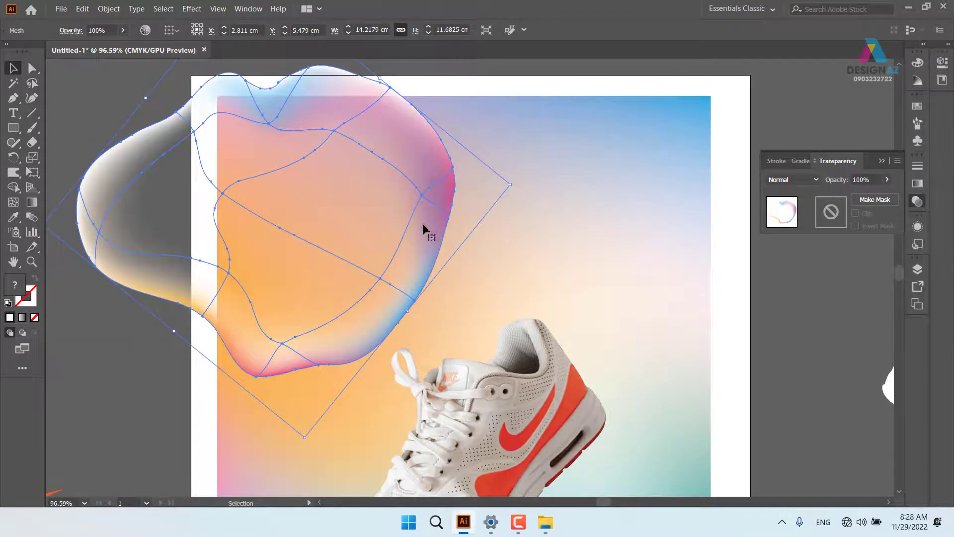
- Try the Color blending mode on the enlarged bubble, and set it to Screen instead
left_click(814, 180)
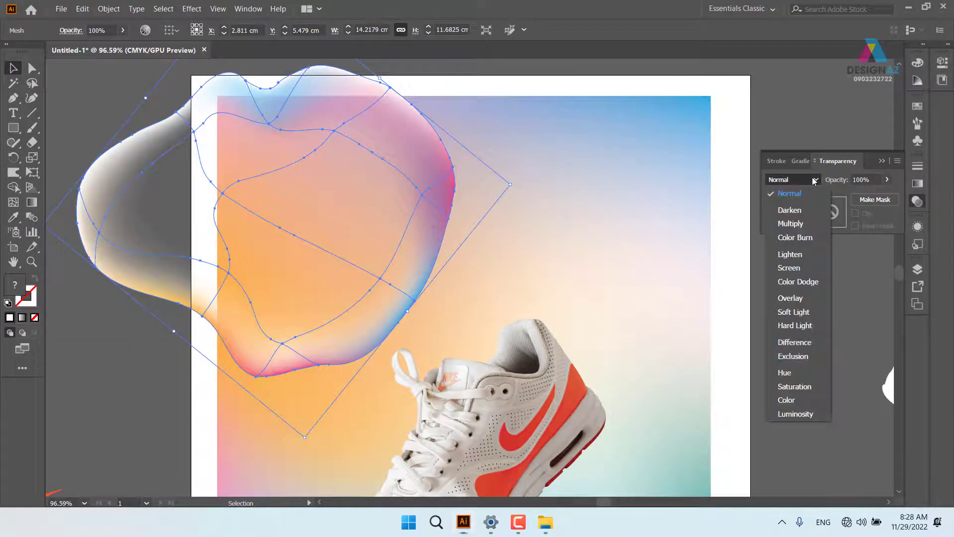
left_click(801, 399)
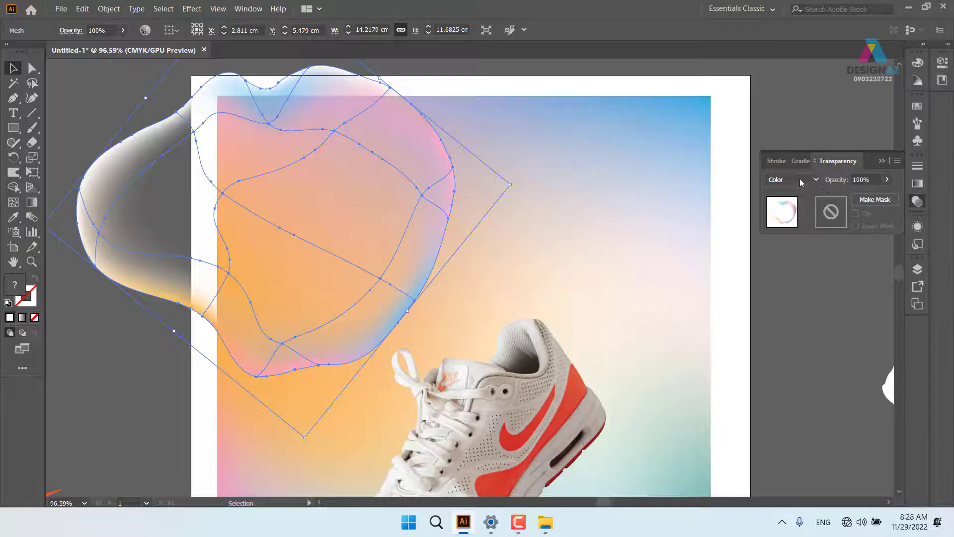
left_click(801, 181)
left_click(803, 267)
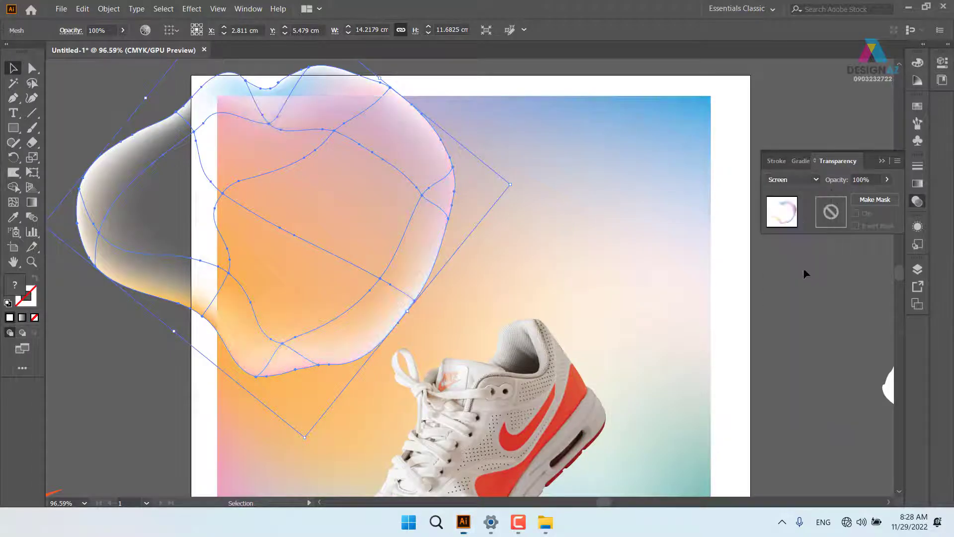
left_click(125, 398)
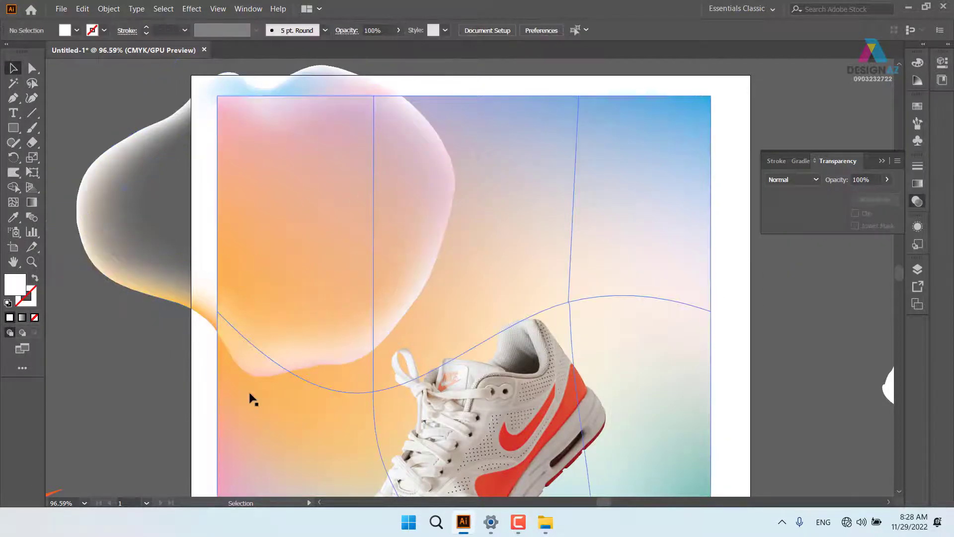
- Smooth the bottom edge of the enlarged bubble with the Warp tool, rounding off its pointed bulge
left_click(276, 349)
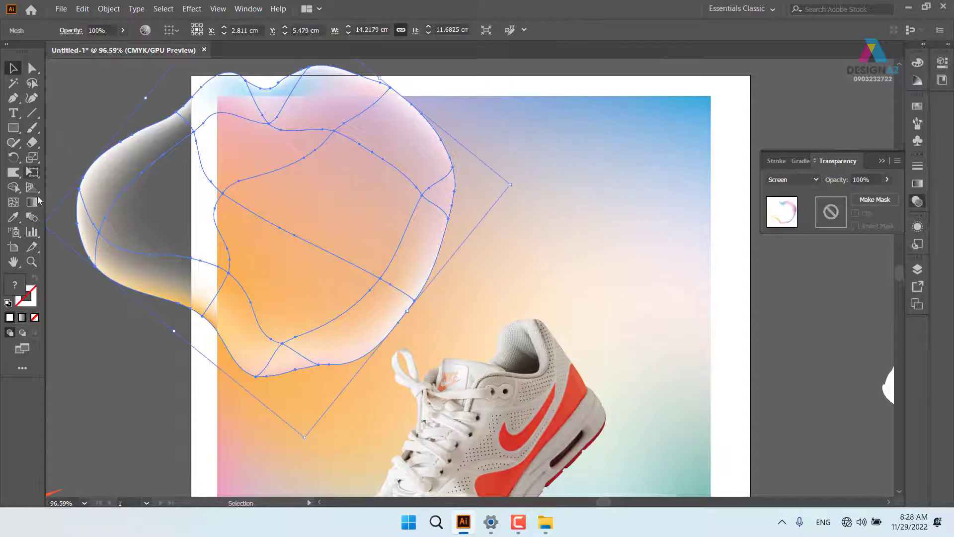
left_click(14, 187)
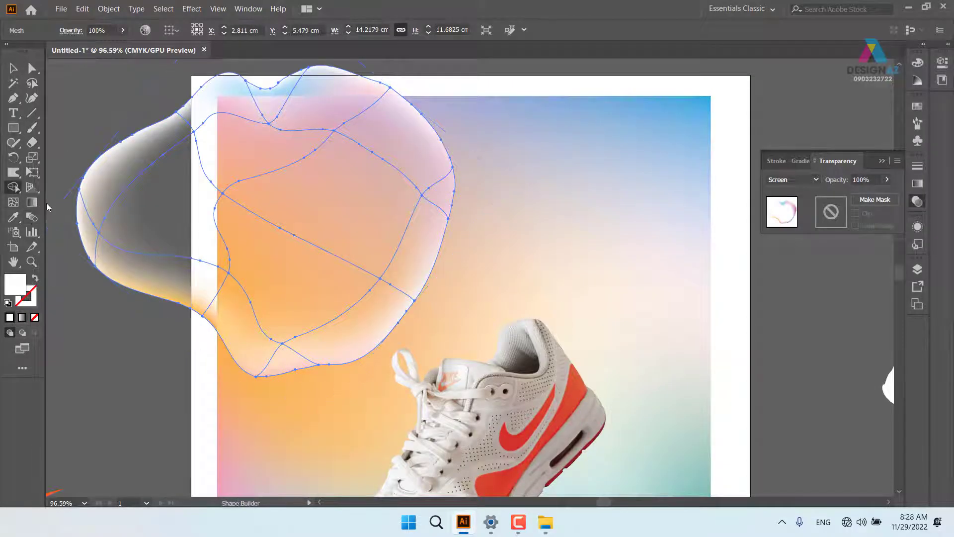
left_click(13, 172)
mouse_move(252, 378)
left_mouse_down()
mouse_move(272, 360)
mouse_move(243, 347)
left_mouse_up()
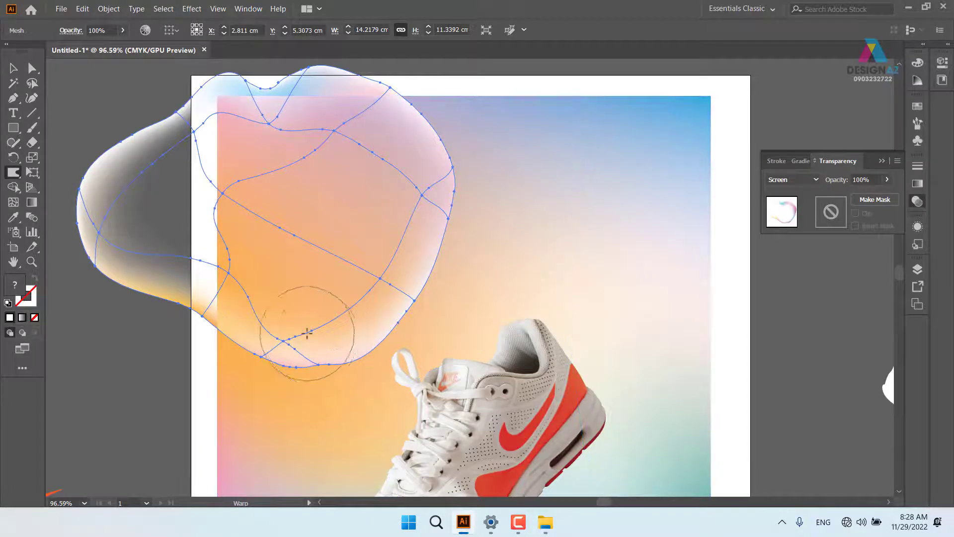
mouse_move(307, 334)
left_mouse_down()
mouse_move(357, 419)
mouse_move(317, 378)
mouse_move(321, 365)
mouse_move(330, 385)
mouse_move(343, 369)
mouse_move(319, 373)
mouse_move(314, 355)
mouse_move(307, 360)
mouse_move(385, 370)
mouse_move(368, 341)
left_mouse_up()
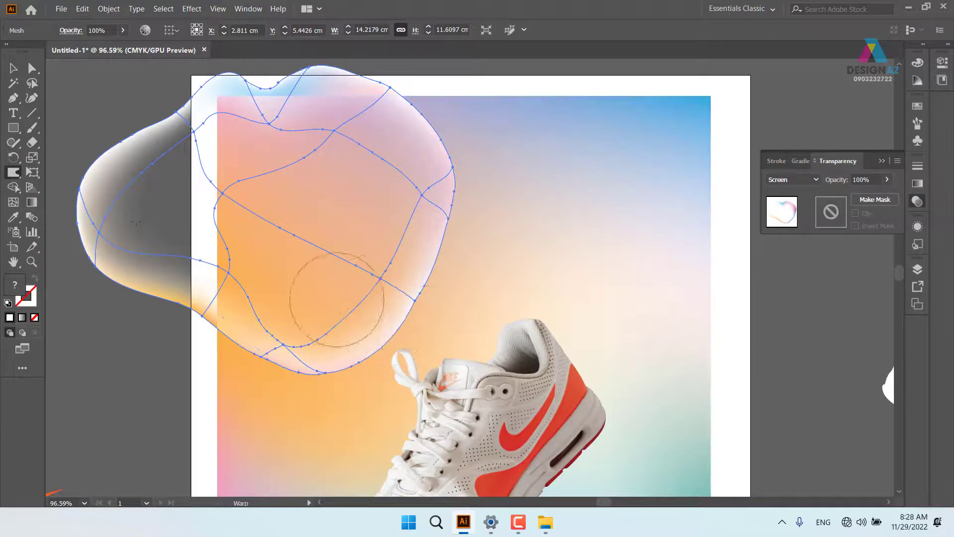
- Set the Warp tool's brush width and height to 200 pt (7.06 cm) each
double_click(13, 173)
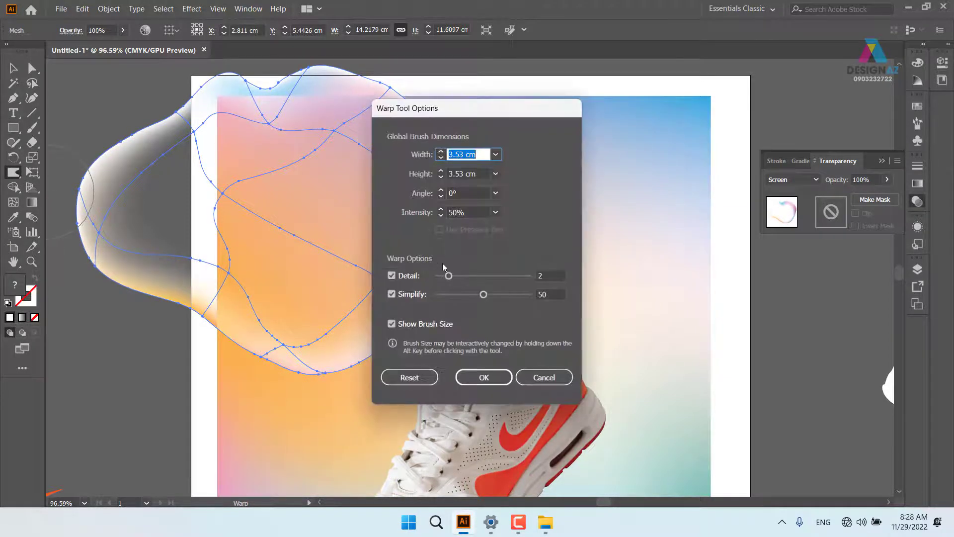
left_click(495, 155)
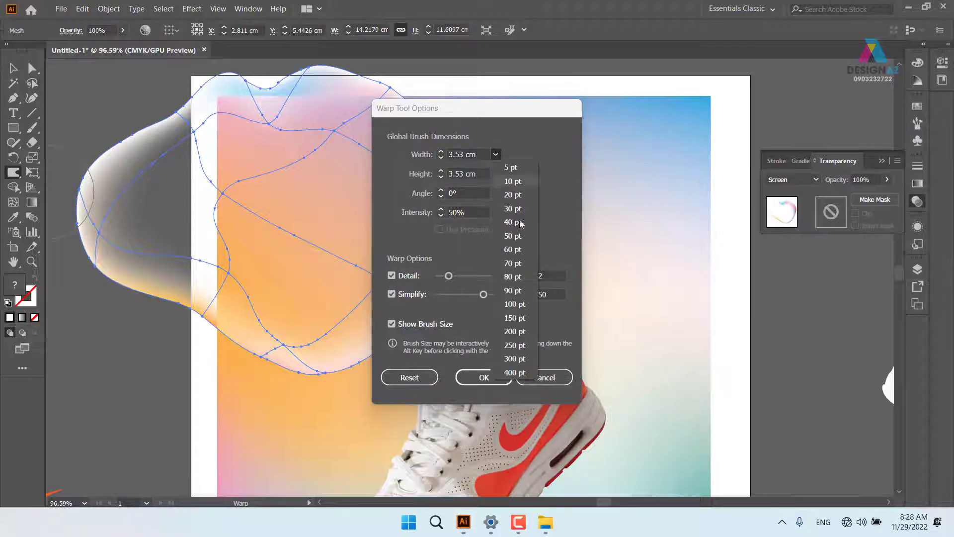
left_click(515, 277)
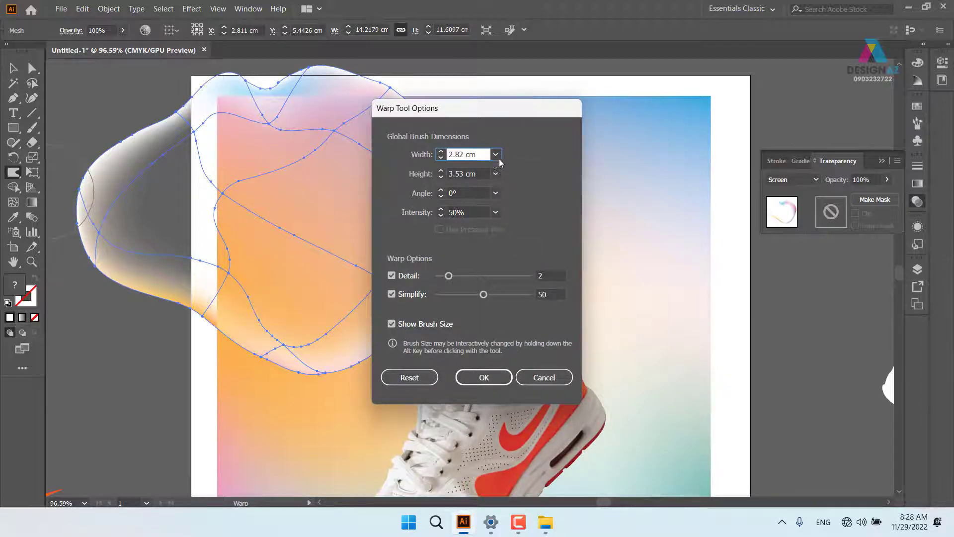
left_click(496, 155)
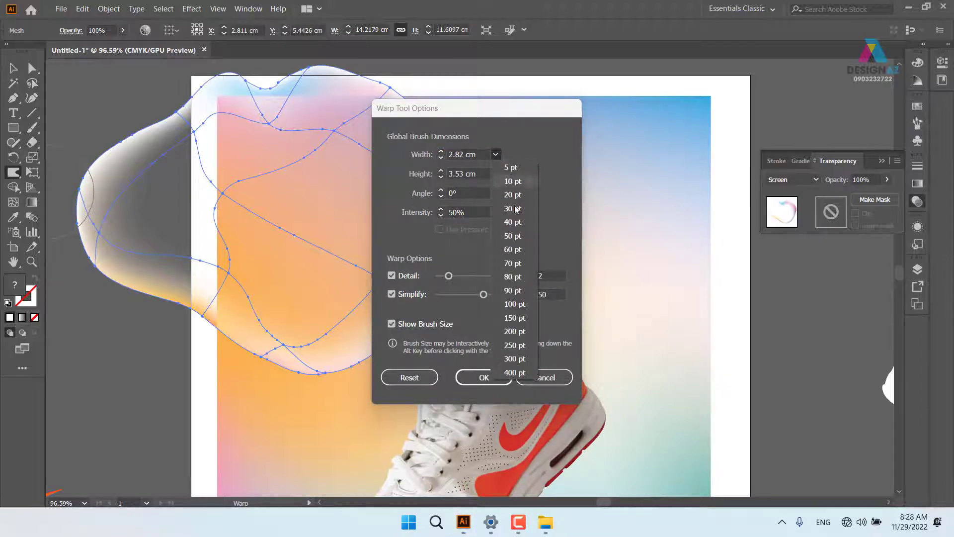
left_click(520, 332)
left_click(495, 173)
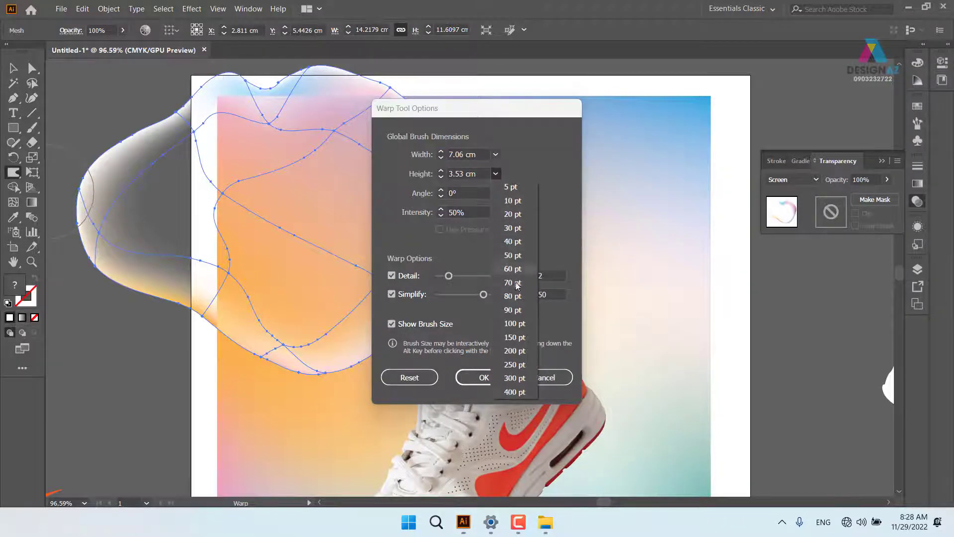
left_click(516, 351)
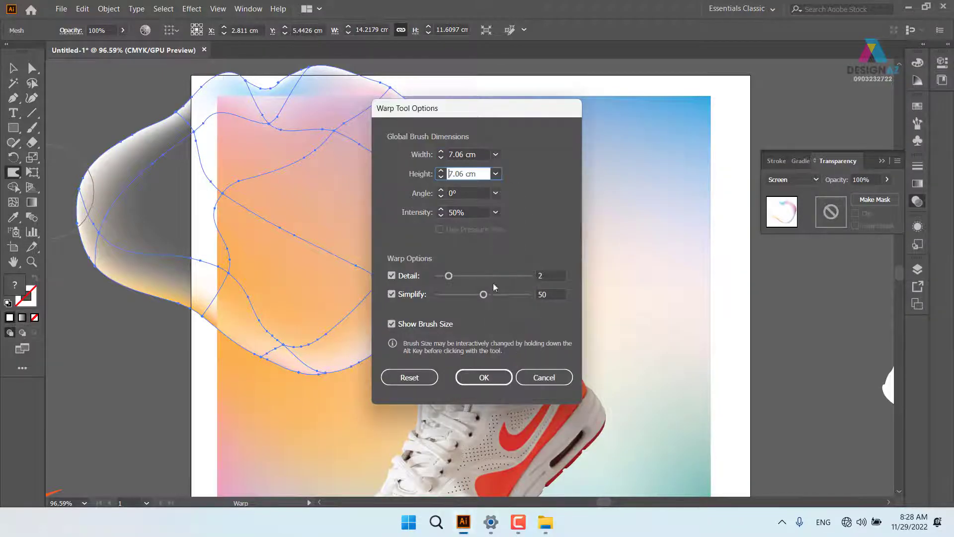
left_click(479, 376)
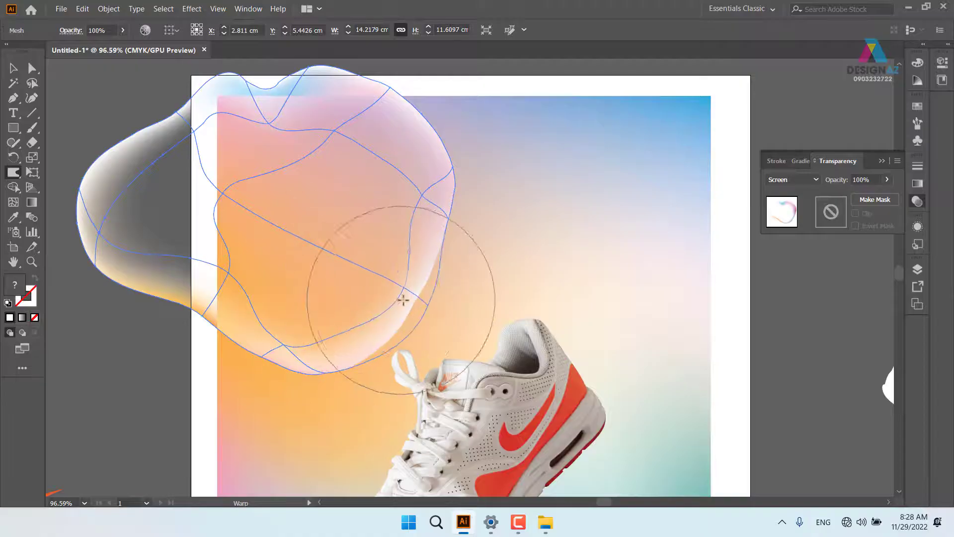
- Warp the enlarged bubble's lower-right side outward, its right edge inward, and reshape the bottom curve
left_click_drag(413, 254, 453, 247)
left_click_drag(462, 215, 443, 213)
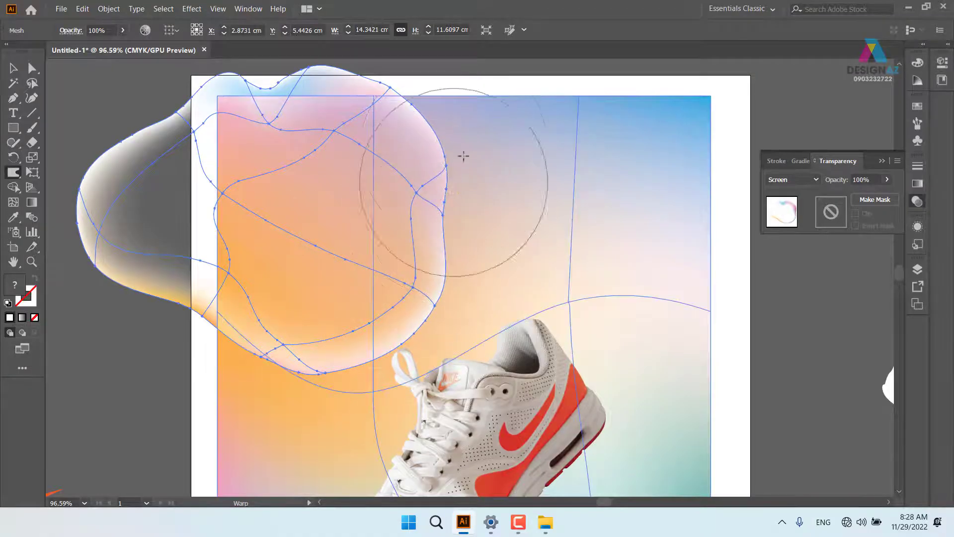
left_click_drag(461, 157, 431, 164)
mouse_move(320, 374)
left_mouse_down()
mouse_move(321, 362)
mouse_move(309, 367)
left_mouse_up()
mouse_move(282, 328)
left_mouse_down()
mouse_move(257, 356)
mouse_move(310, 359)
left_mouse_up()
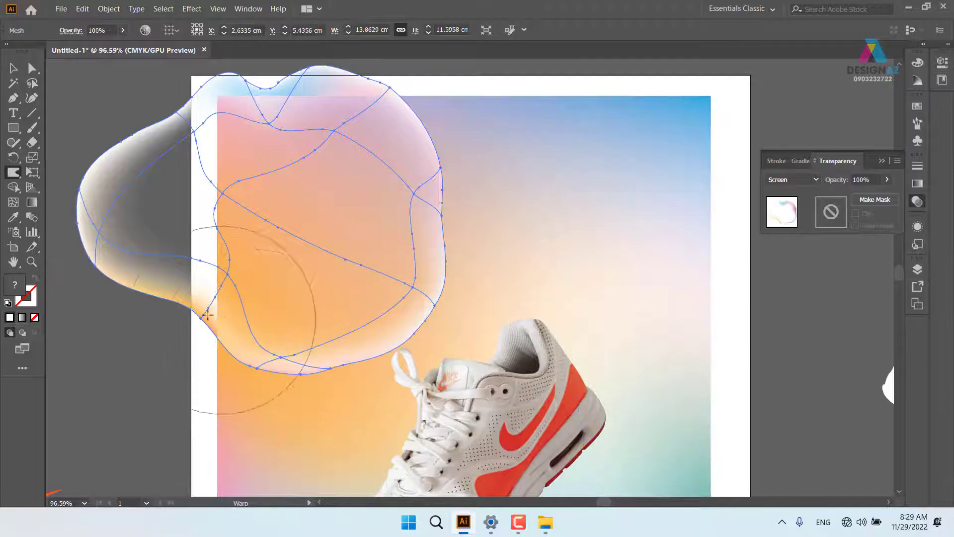
- Warp the upper-left bubble's lower-left neck inward towards its lower bulge and smooth its upper part slightly upward
mouse_move(182, 327)
left_mouse_down()
mouse_move(214, 331)
mouse_move(271, 317)
mouse_move(277, 291)
mouse_move(228, 371)
mouse_move(248, 352)
mouse_move(279, 400)
left_mouse_up()
left_click_drag(244, 145, 236, 128)
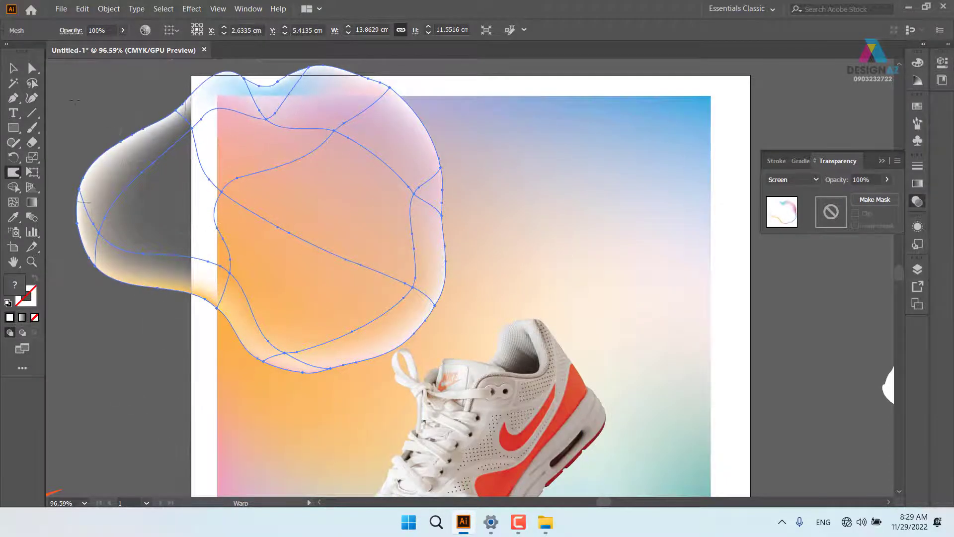
left_click(12, 70)
left_click(128, 106)
- Duplicate the warped bubble to the poster's upper-right corner and scale the copy down to about 8.88 × 7.40 cm
left_click_drag(274, 263, 541, 252)
scroll(527, 234, "right", 5)
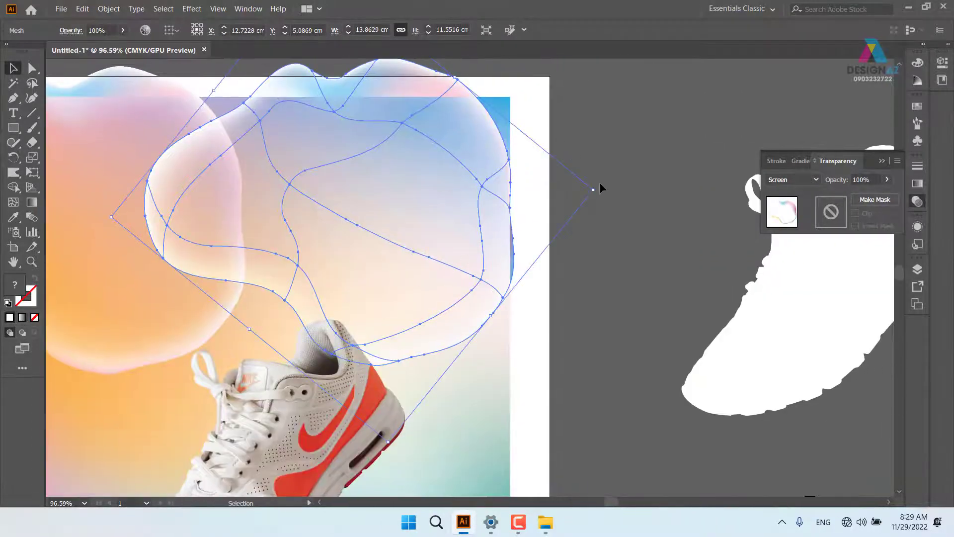
left_click_drag(596, 191, 476, 194)
scroll(517, 241, "right", 2)
scroll(517, 241, "up", 2)
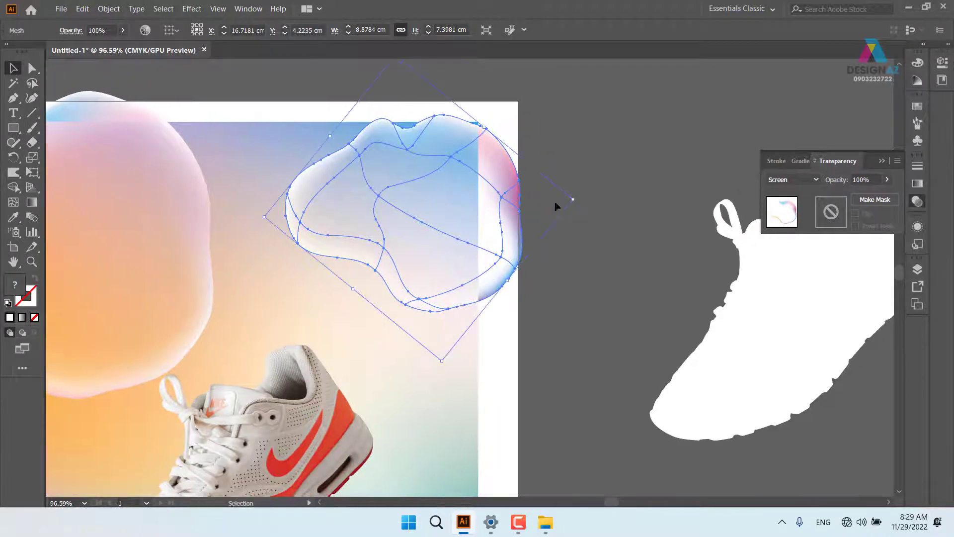
- Reflect the upper-right bubble copy horizontally, enlarge it, and shift it up so it overhangs the poster's corner
key("o")
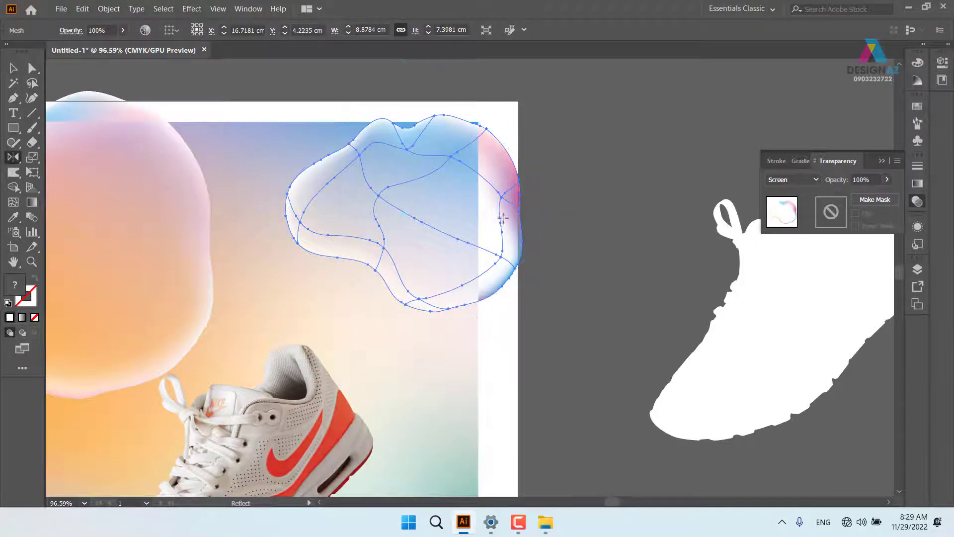
left_click_drag(508, 202, 331, 232)
left_click(13, 68)
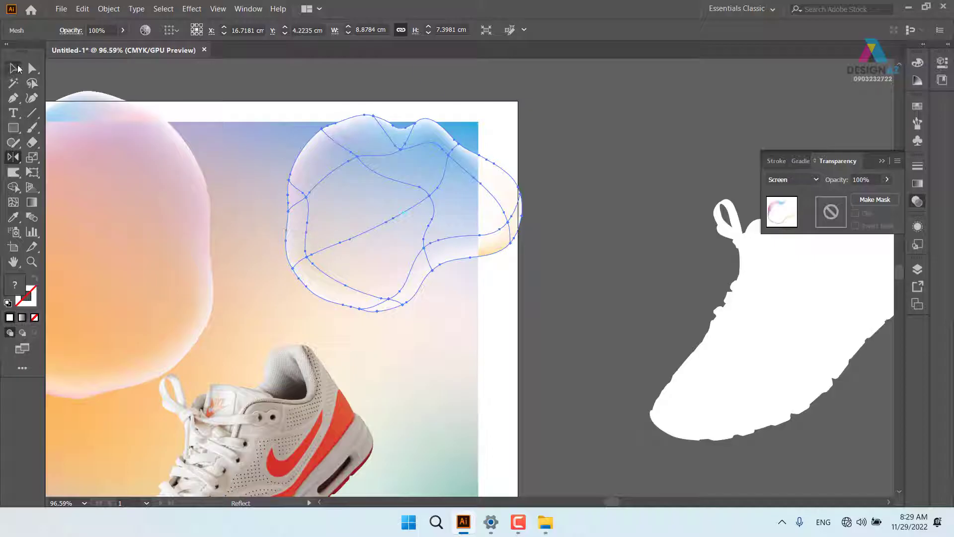
left_click_drag(545, 217, 625, 220)
left_click_drag(401, 259, 421, 216)
left_click(566, 392)
- Duplicate the bubble beneath the shoe to the poster's lower-right corner and enlarge the copy to about 14.6 × 12.1 cm
left_click_drag(567, 349, 632, 221)
left_click_drag(592, 277, 626, 130)
left_click(379, 410)
left_click_drag(366, 397, 532, 388)
left_click_drag(514, 357, 443, 259)
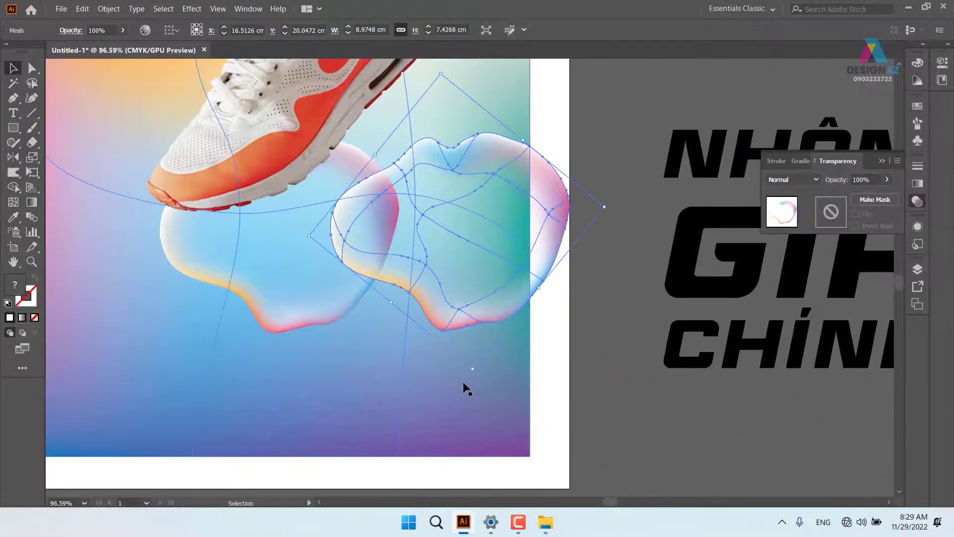
left_click_drag(474, 372, 493, 438)
scroll(493, 438, "down", 4)
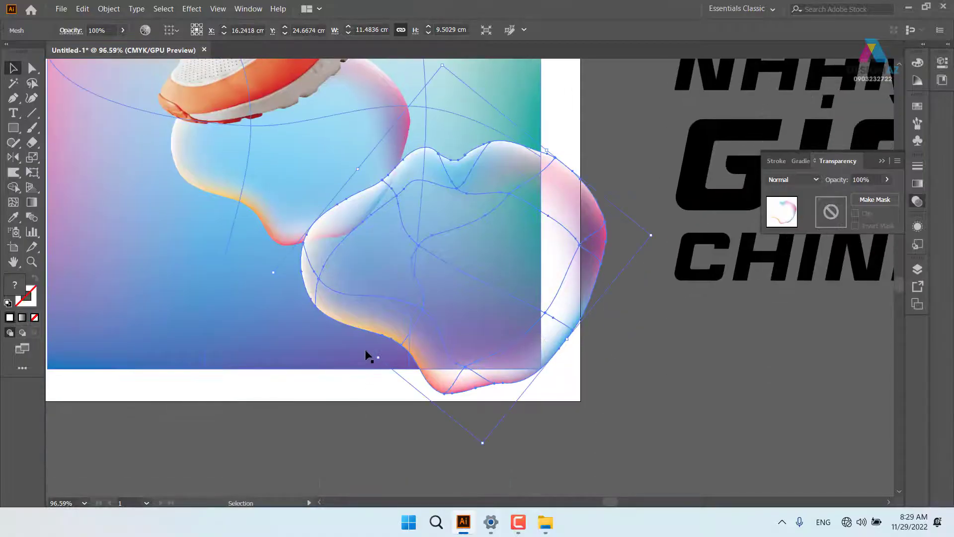
left_click_drag(378, 360, 547, 400)
left_click_drag(640, 364, 688, 448)
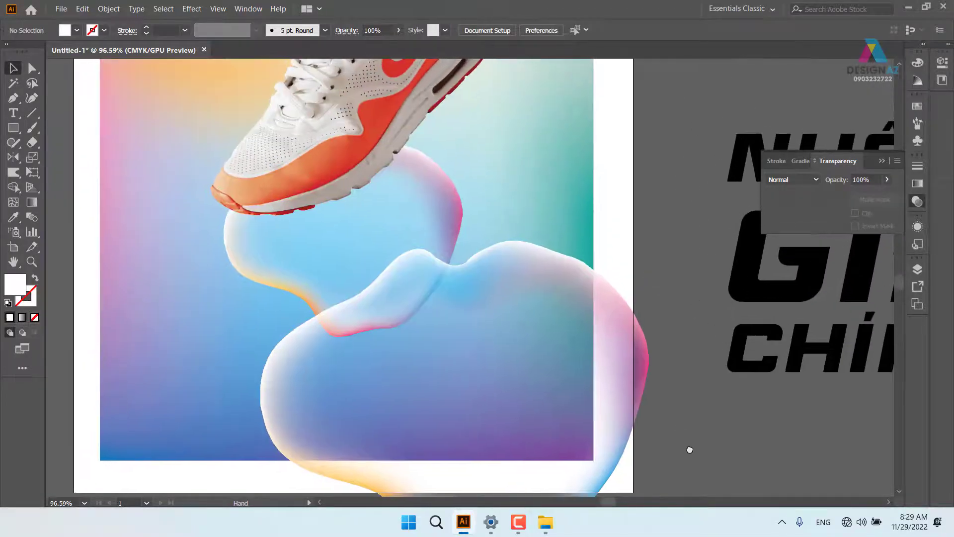
left_click(464, 351)
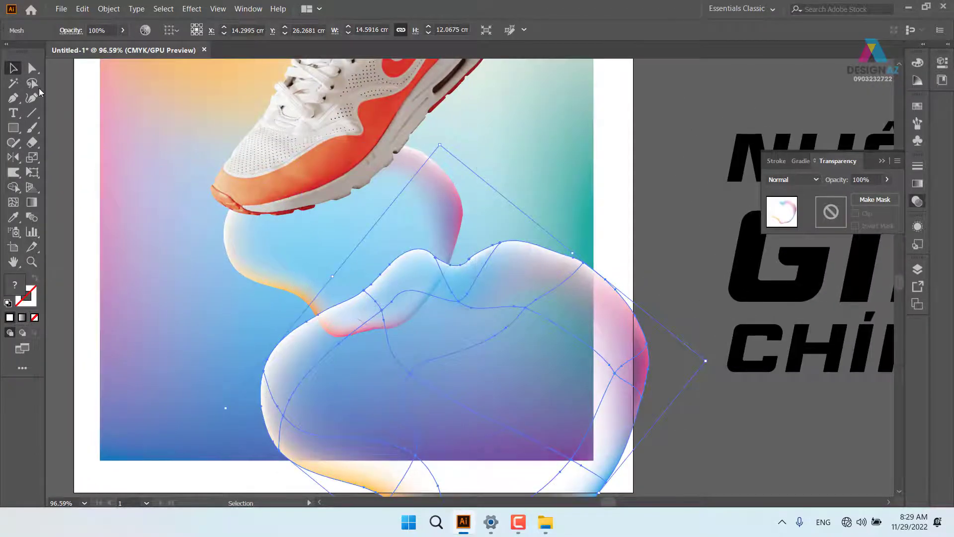
key("a")
left_click(382, 314)
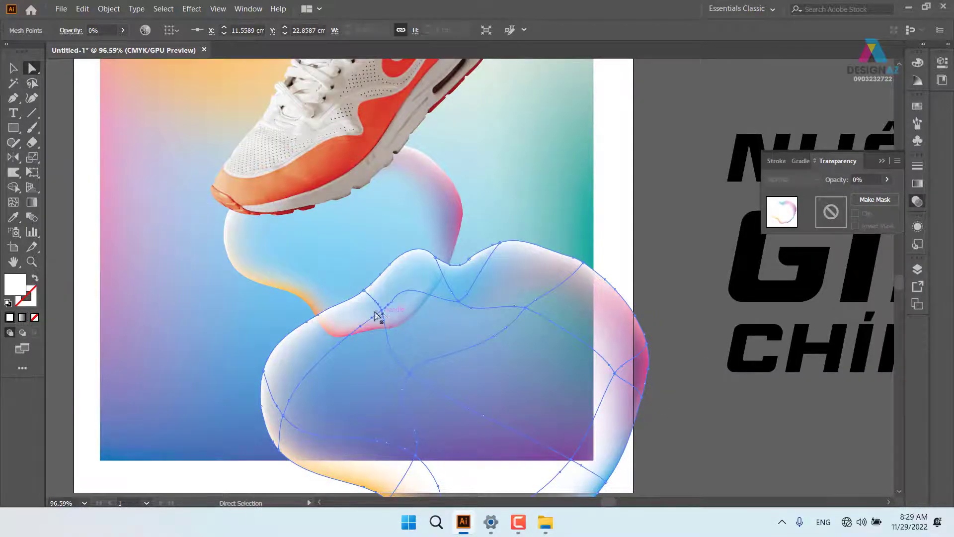
left_click(13, 173)
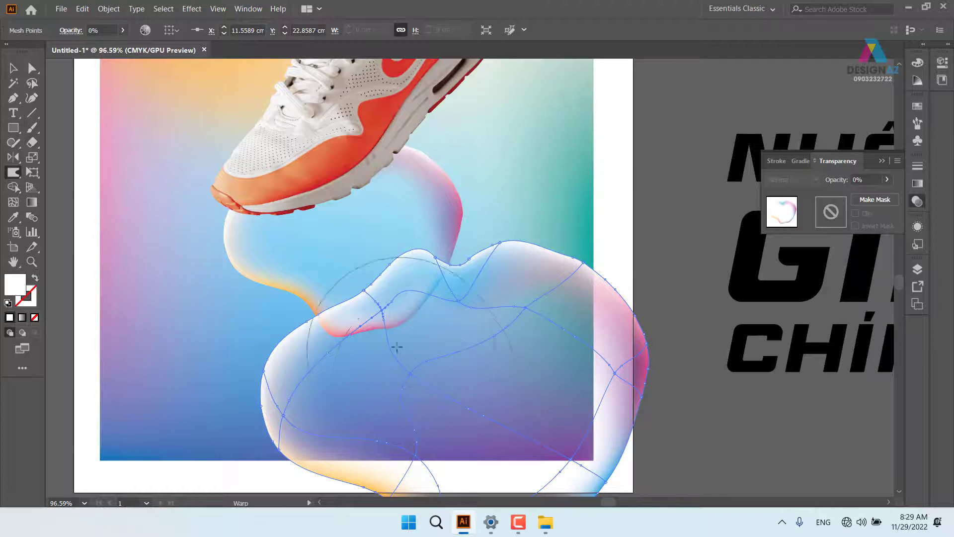
left_click_drag(396, 345, 437, 364)
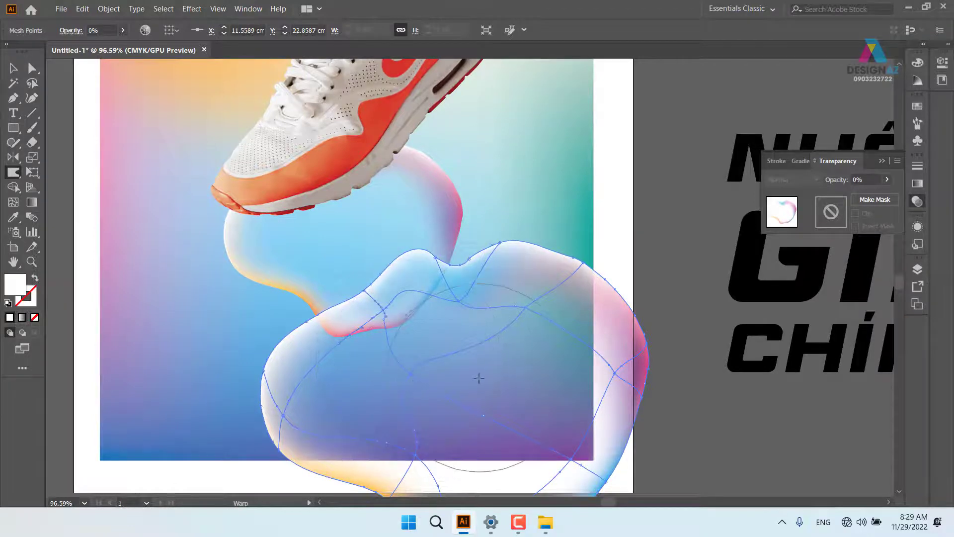
key("ctrl+z")
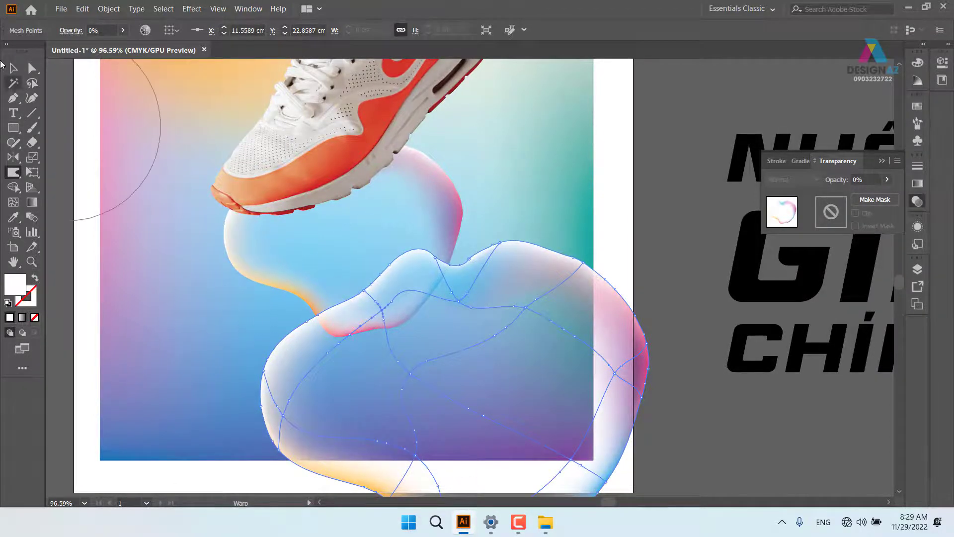
left_click(14, 67)
left_click(660, 260)
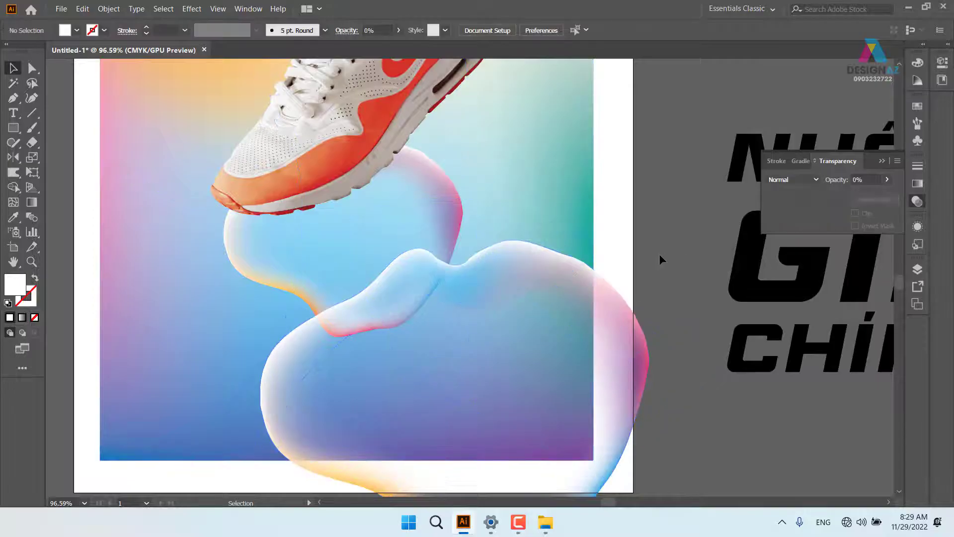
- Warp the lower-right bubble's top edge, pulling its upper-left lobe upward and pressing its upper-right side inward
left_click(547, 313)
left_click(16, 188)
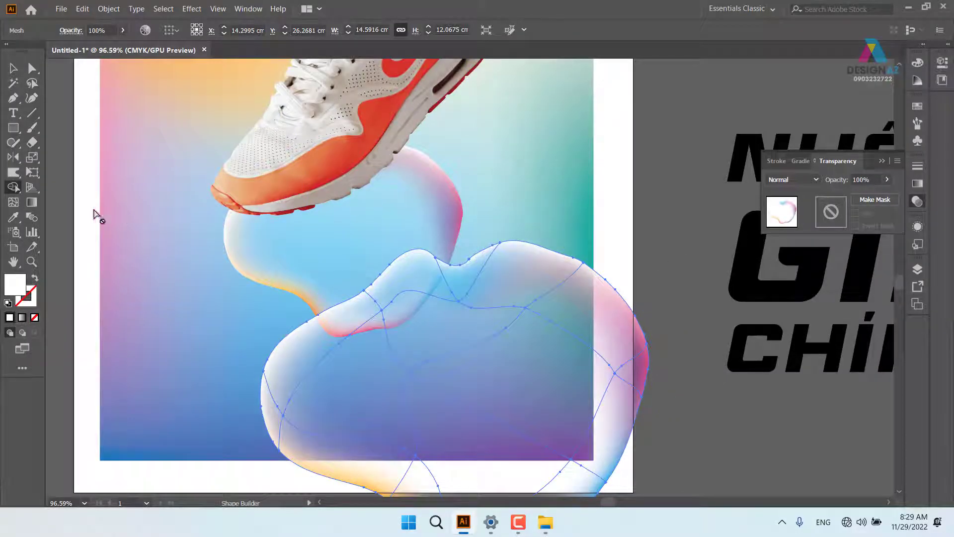
left_click(14, 172)
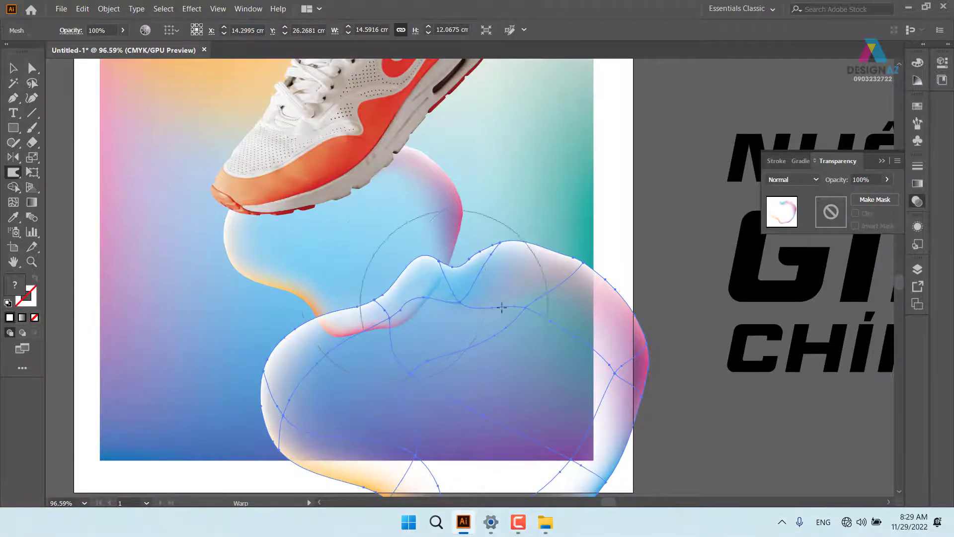
mouse_move(474, 277)
left_mouse_down()
mouse_move(425, 260)
mouse_move(431, 272)
mouse_move(416, 260)
mouse_move(474, 317)
mouse_move(465, 280)
mouse_move(455, 284)
mouse_move(456, 260)
mouse_move(430, 253)
mouse_move(415, 276)
mouse_move(469, 288)
mouse_move(456, 262)
mouse_move(472, 277)
mouse_move(450, 249)
mouse_move(415, 242)
mouse_move(434, 267)
mouse_move(423, 297)
mouse_move(471, 279)
mouse_move(445, 244)
mouse_move(451, 273)
mouse_move(427, 237)
mouse_move(467, 246)
mouse_move(517, 210)
mouse_move(507, 220)
mouse_move(517, 244)
left_mouse_up()
mouse_move(437, 271)
left_mouse_down()
mouse_move(425, 228)
mouse_move(443, 254)
mouse_move(442, 235)
mouse_move(433, 207)
mouse_move(461, 247)
mouse_move(496, 229)
mouse_move(510, 246)
mouse_move(490, 232)
mouse_move(509, 205)
mouse_move(481, 236)
mouse_move(456, 221)
mouse_move(456, 208)
mouse_move(445, 215)
mouse_move(447, 232)
mouse_move(427, 219)
mouse_move(428, 212)
mouse_move(440, 227)
mouse_move(426, 203)
mouse_move(428, 232)
mouse_move(400, 211)
mouse_move(417, 225)
left_mouse_up()
left_click_drag(597, 270, 599, 294)
left_click_drag(587, 252, 575, 256)
left_click_drag(453, 368, 512, 238)
left_click(14, 69)
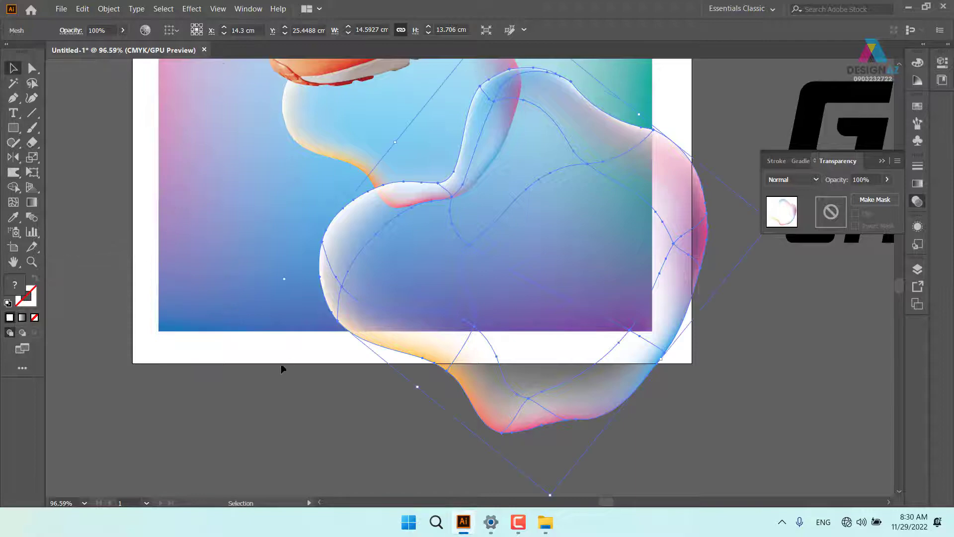
left_click(309, 418)
- Draw a white circle about 7.5 cm in diameter across the poster's lower-left edge
key("ctrl+minus")
key("ctrl+minus")
key("ctrl+minus")
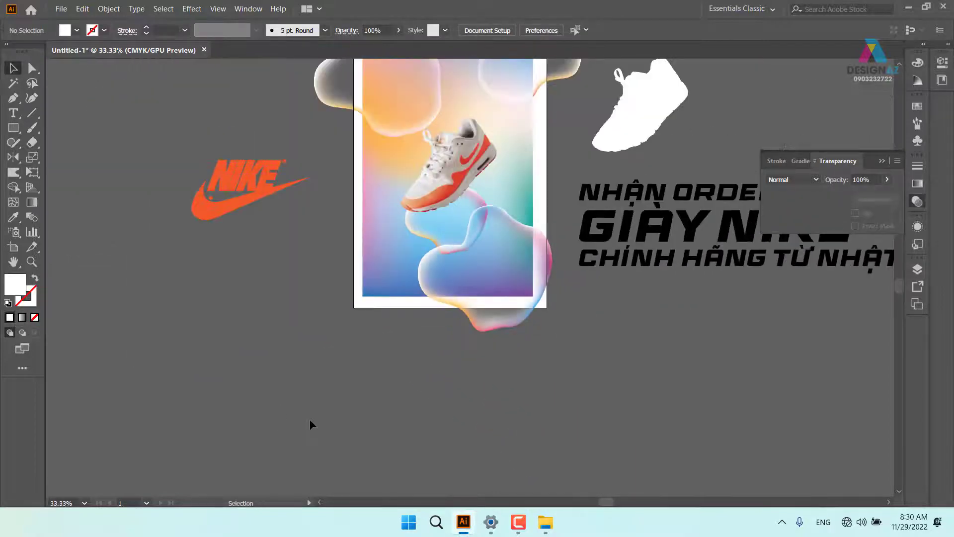
left_click_drag(619, 322, 536, 391)
key("z")
left_click_drag(319, 313, 554, 375)
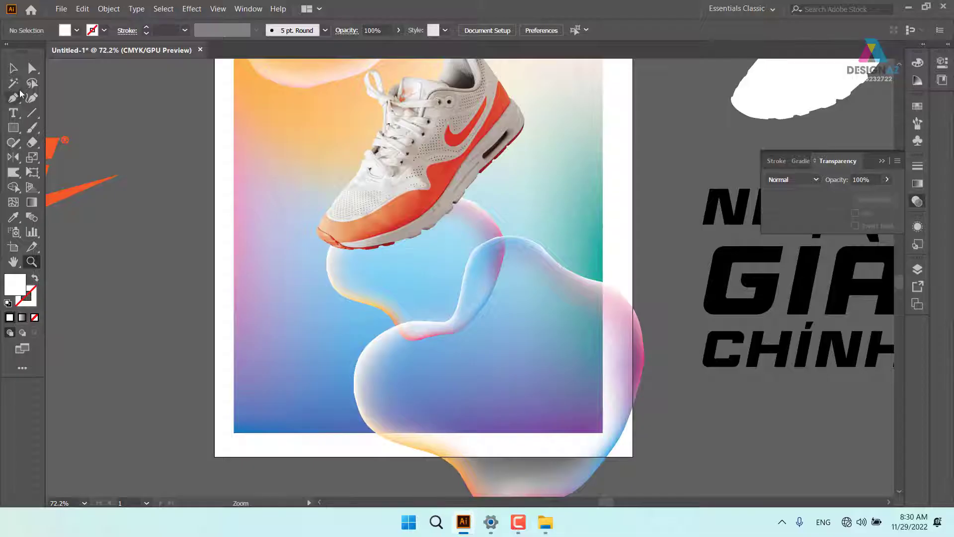
left_click(13, 68)
left_click_drag(14, 130, 59, 157)
mouse_move(249, 366)
left_mouse_down()
mouse_move(349, 390)
mouse_move(301, 370)
left_mouse_up()
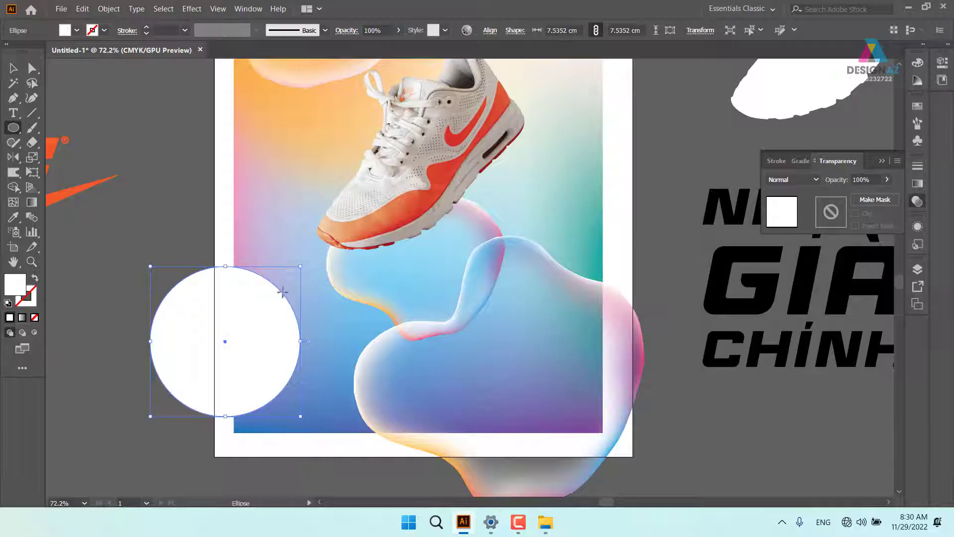
- Fill the circle with a radial gradient whose dark end stop is changed to white
left_click(918, 184)
left_click(856, 259)
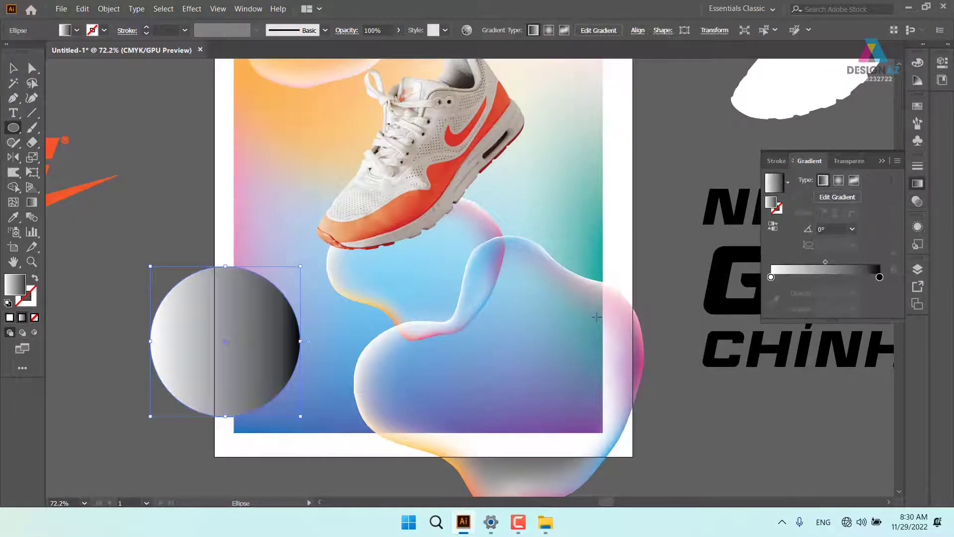
double_click(880, 277)
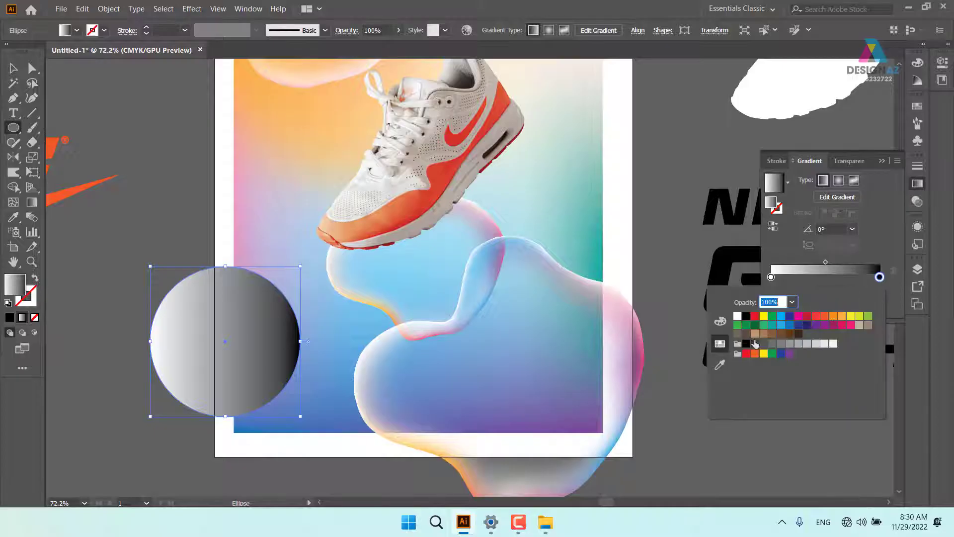
left_click(738, 318)
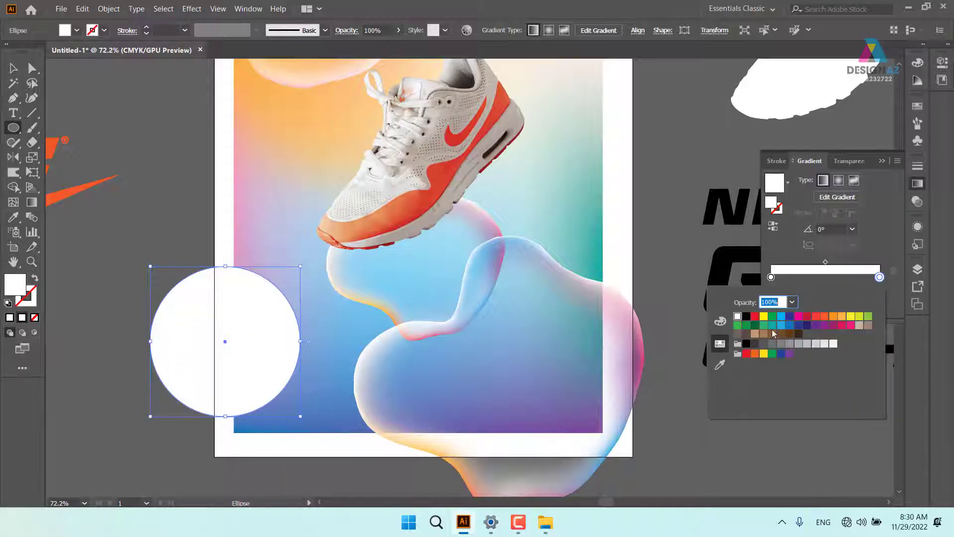
left_click(841, 183)
left_click(839, 181)
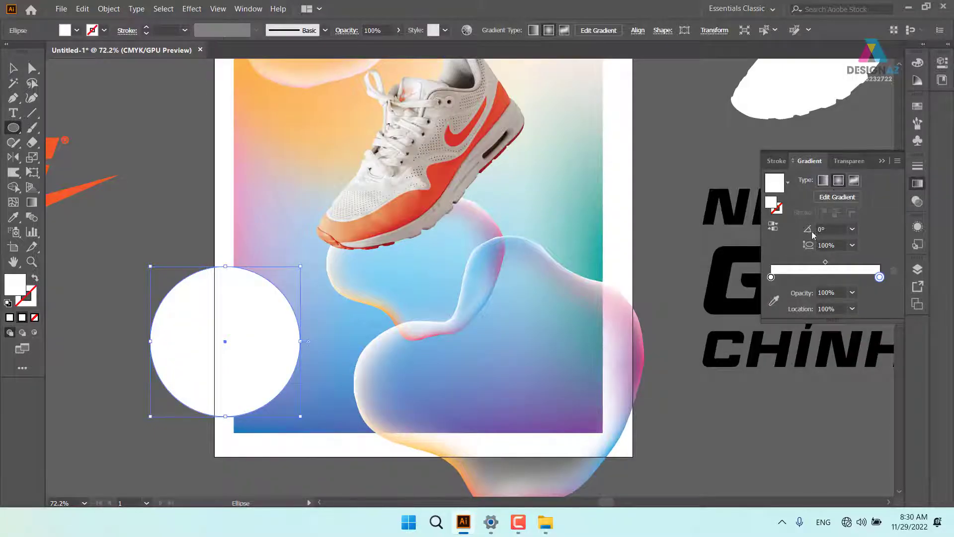
- Set the circle gradient's inner stop to 0% opacity and move the gradient midpoint to about 85.42%
left_click(770, 277)
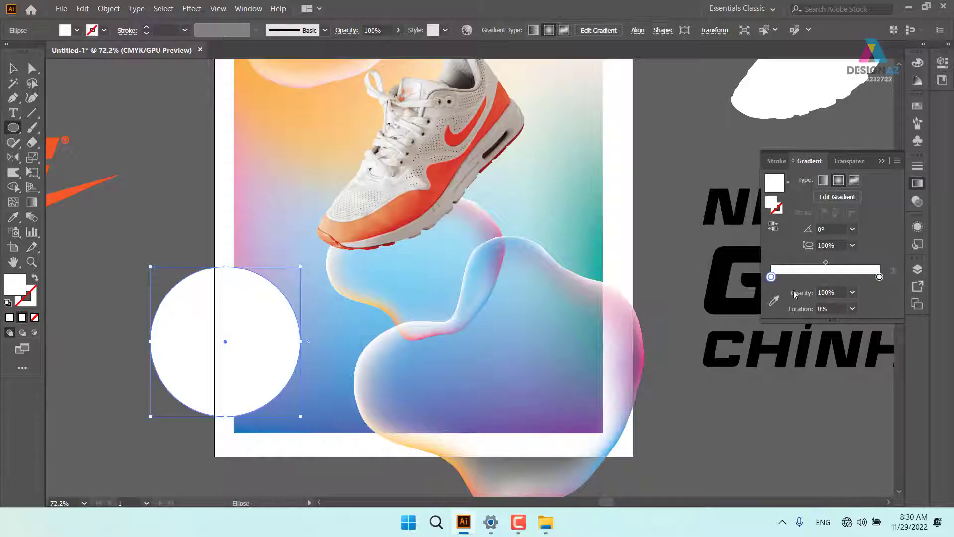
left_click(853, 293)
left_click(868, 306)
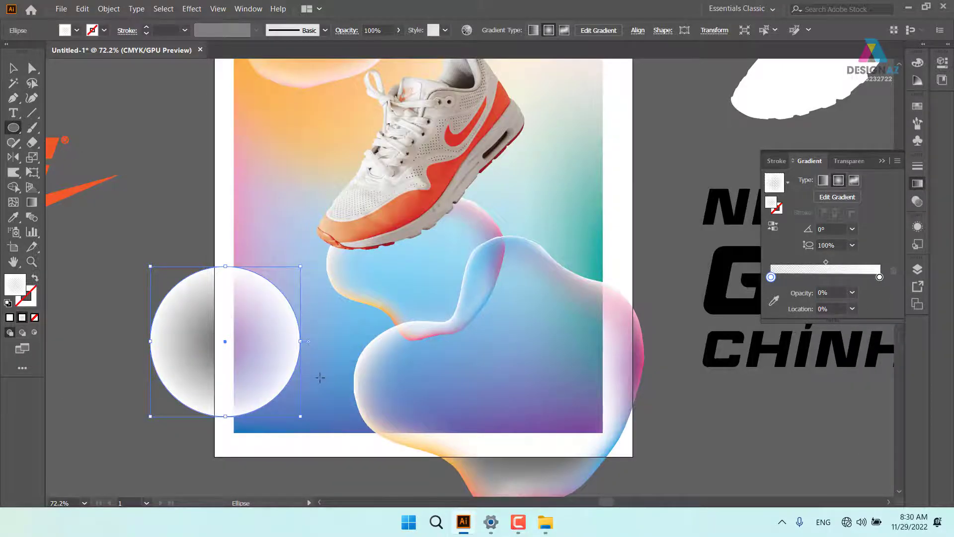
left_click_drag(829, 266, 858, 263)
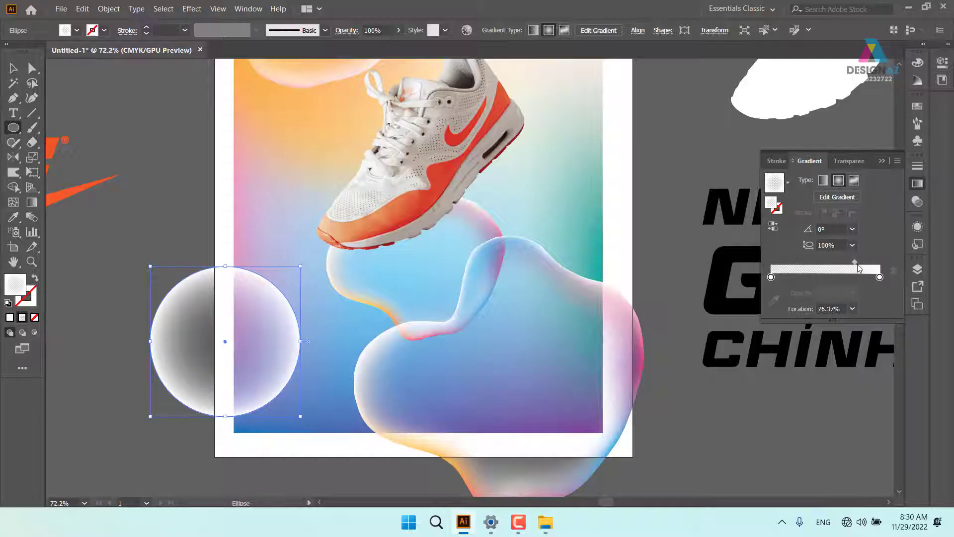
left_click(14, 68)
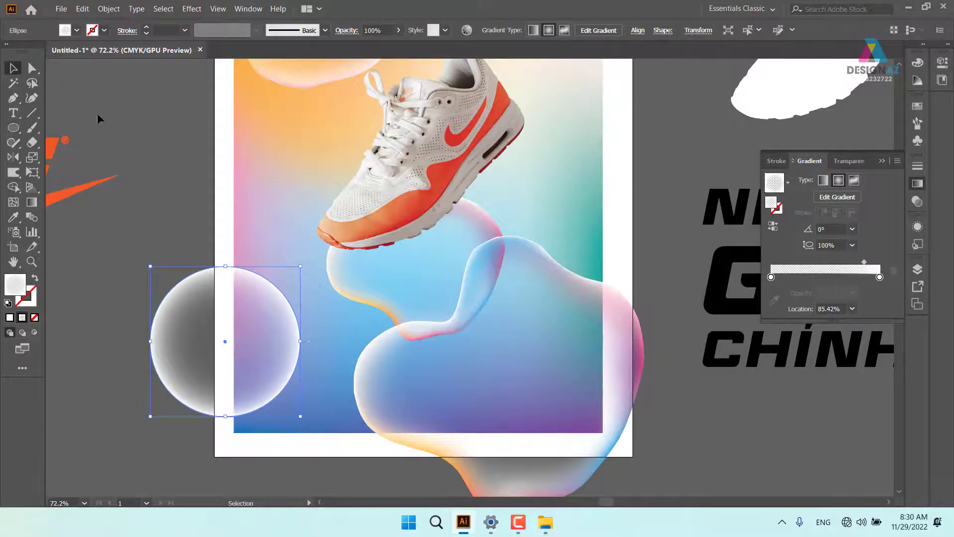
left_click(99, 119)
- Resize the transparent circle to a smaller bubble and place it overlapping the left edge of the lower-right bubble
left_click(198, 319)
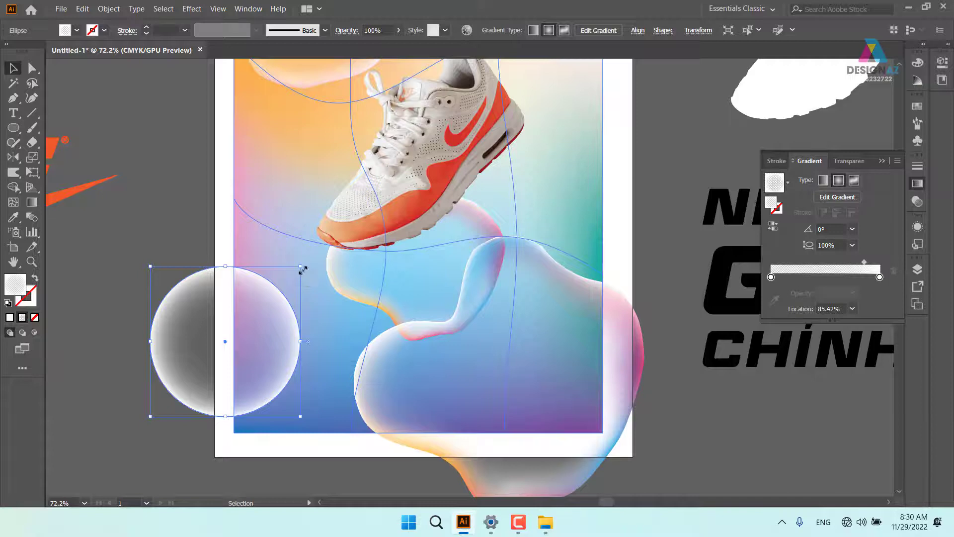
left_click_drag(302, 269, 345, 226)
left_click_drag(242, 313, 277, 244)
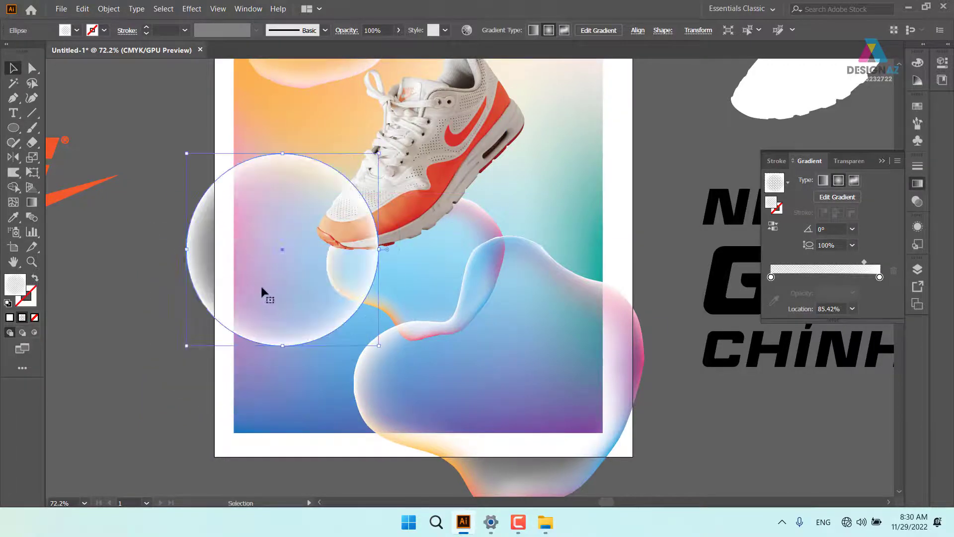
left_click_drag(263, 289, 280, 408)
left_click_drag(393, 293, 289, 381)
left_click_drag(252, 422, 329, 356)
left_click_drag(388, 391, 333, 477)
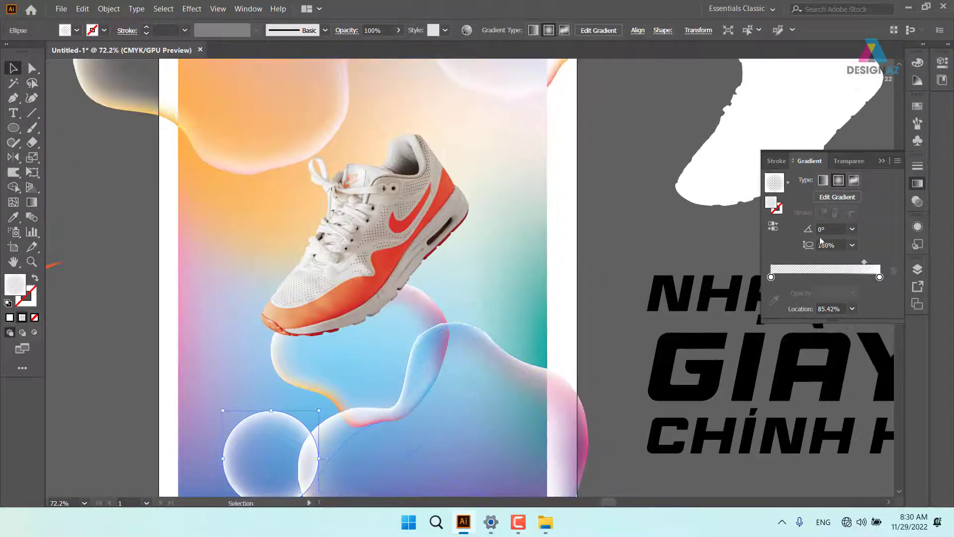
- Set the small circle's blending mode to Overlay and its opacity to 50%
left_click(917, 201)
left_click(815, 180)
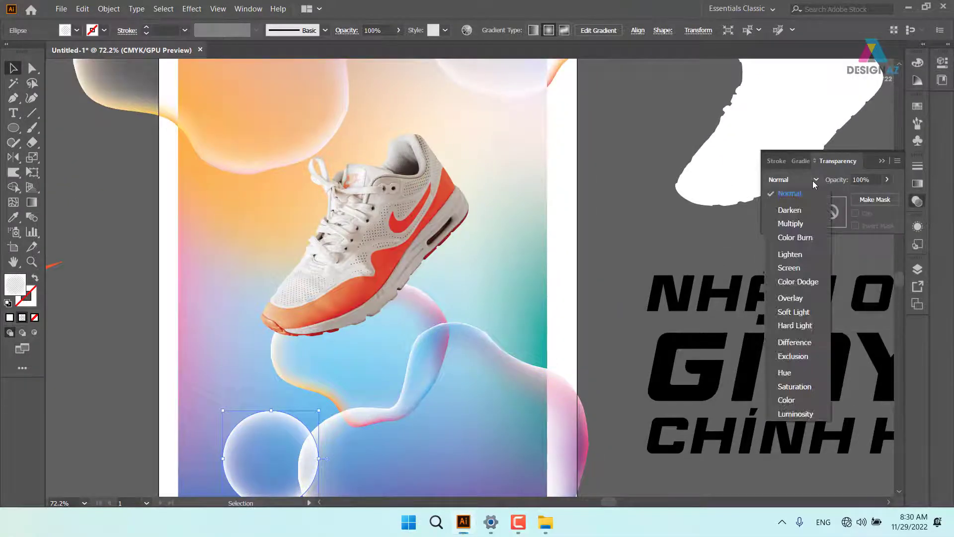
left_click(790, 297)
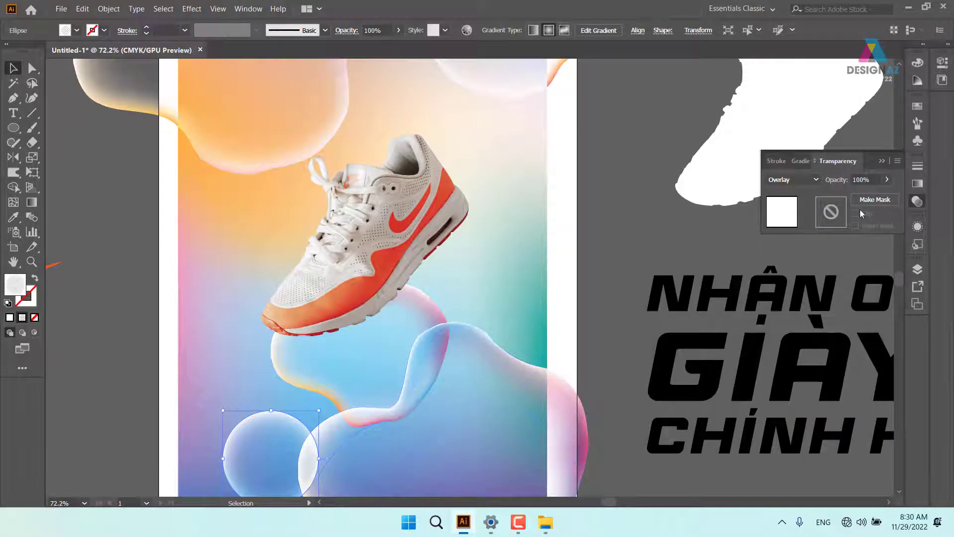
type("5")
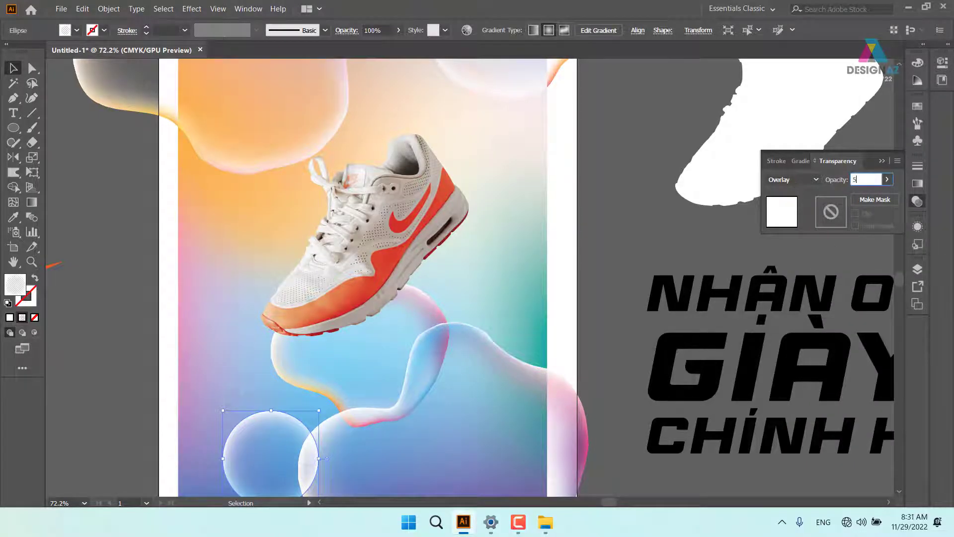
type("0")
key("Return")
- Place a smaller copy of the circle above the shoe, overlapping the upper-left bubble's right edge
left_click_drag(277, 436, 355, 78)
left_click_drag(404, 150, 403, 196)
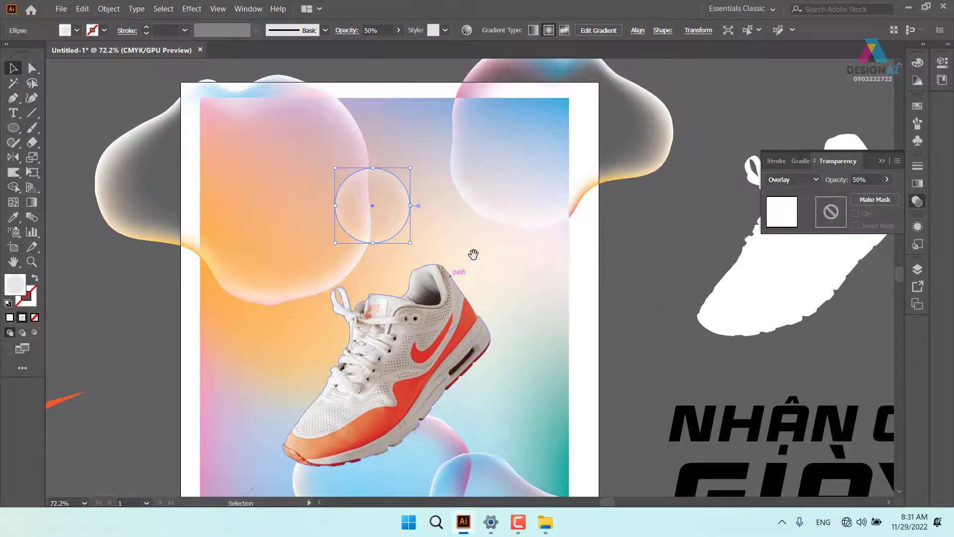
- Place a smaller copy of the circle over the upper-right bubble's lower-left edge and an even smaller copy below it
left_click_drag(473, 254, 398, 199)
left_click_drag(308, 163, 418, 154)
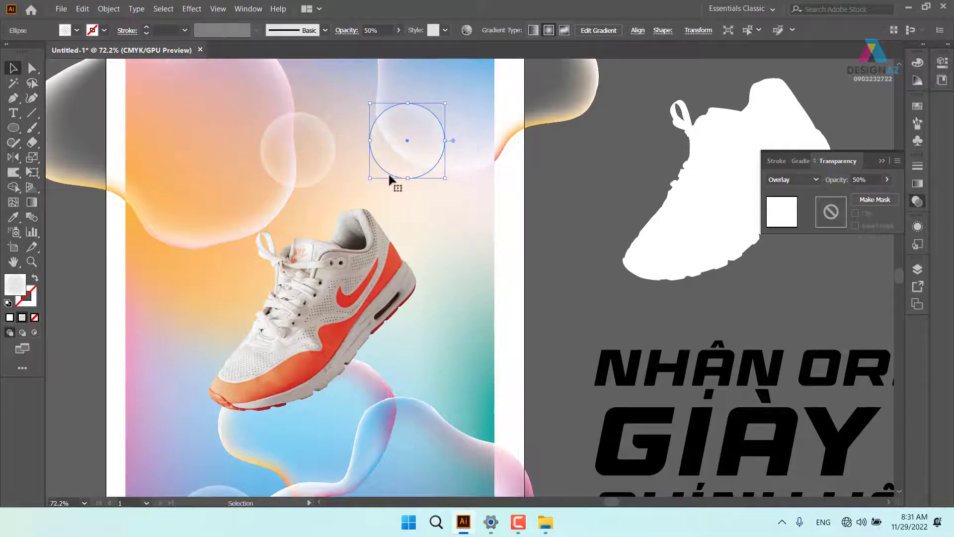
left_click_drag(371, 179, 379, 168)
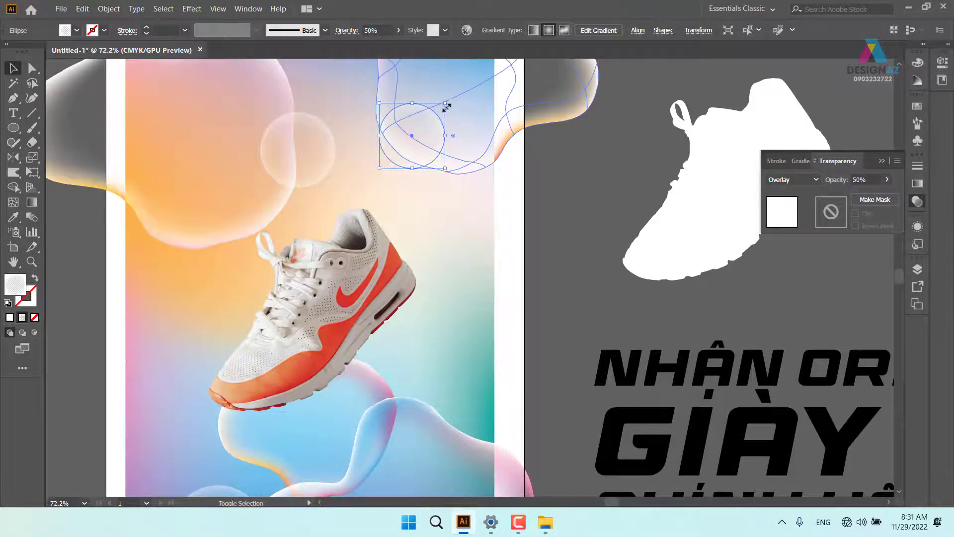
left_click_drag(446, 106, 442, 204)
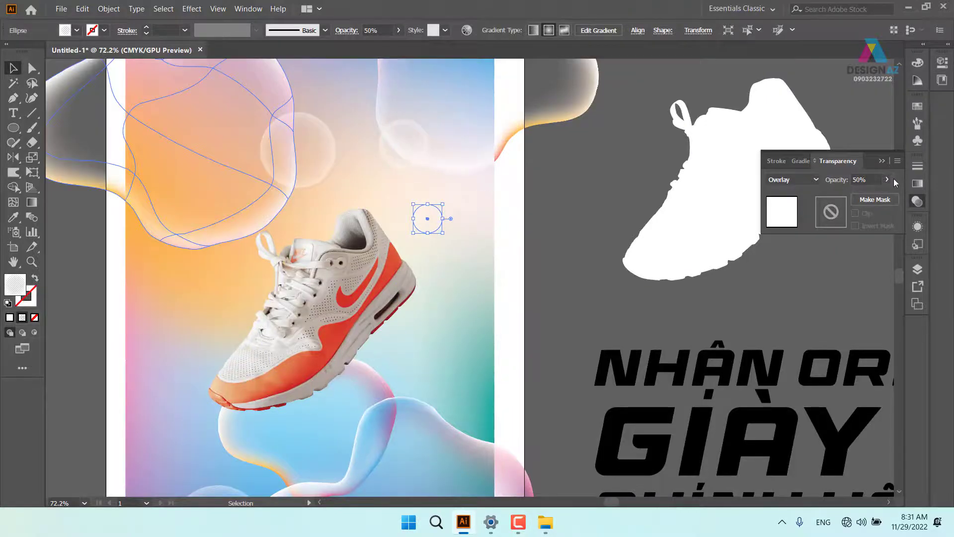
- Set the smallest circle's opacity to 100% and the opacity of the circle on the upper-right bubble to 80%
left_click_drag(929, 199, 930, 199)
left_click(776, 181)
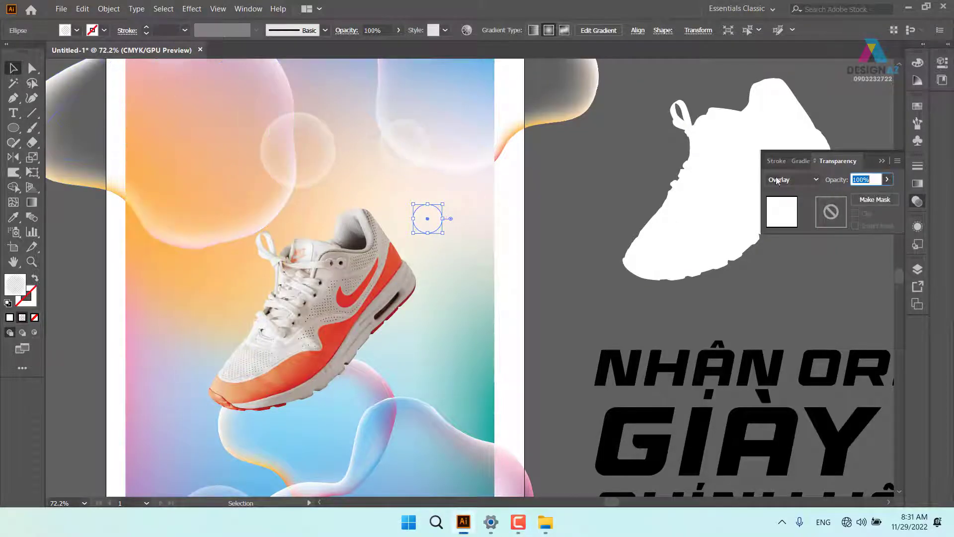
left_click(404, 169)
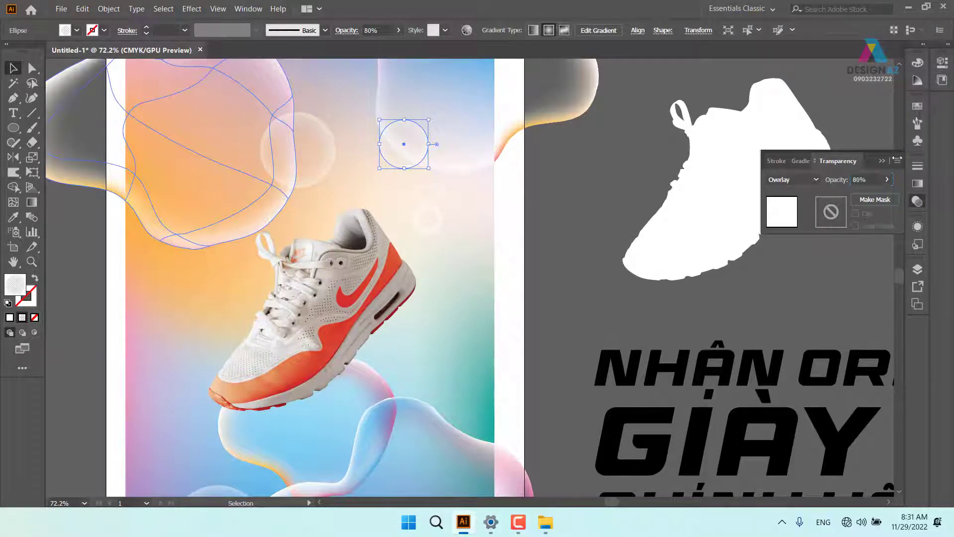
left_click(560, 293)
scroll(560, 293, "down", 4)
scroll(559, 293, "left", 1)
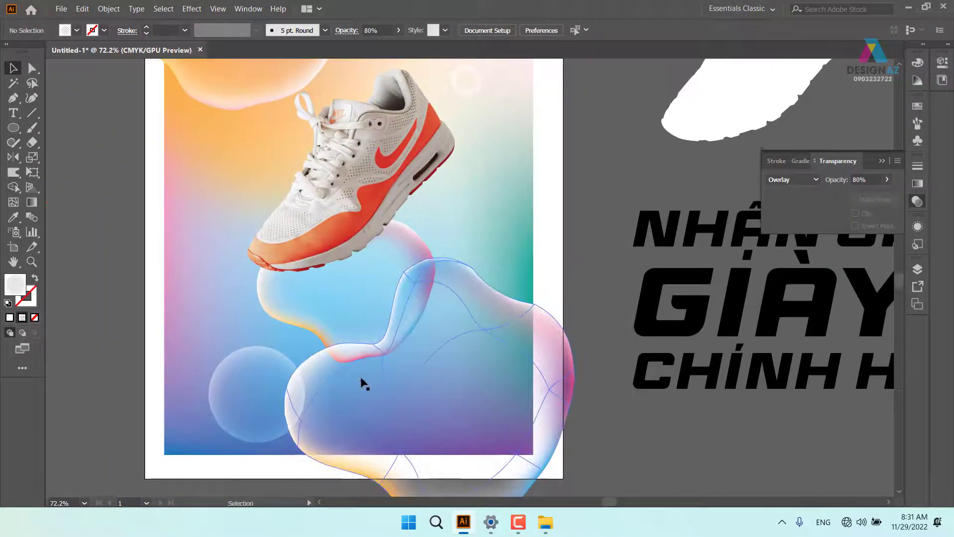
left_click(362, 378)
key("z")
left_click_drag(366, 357, 459, 390)
key("space")
left_click_drag(384, 371, 404, 338)
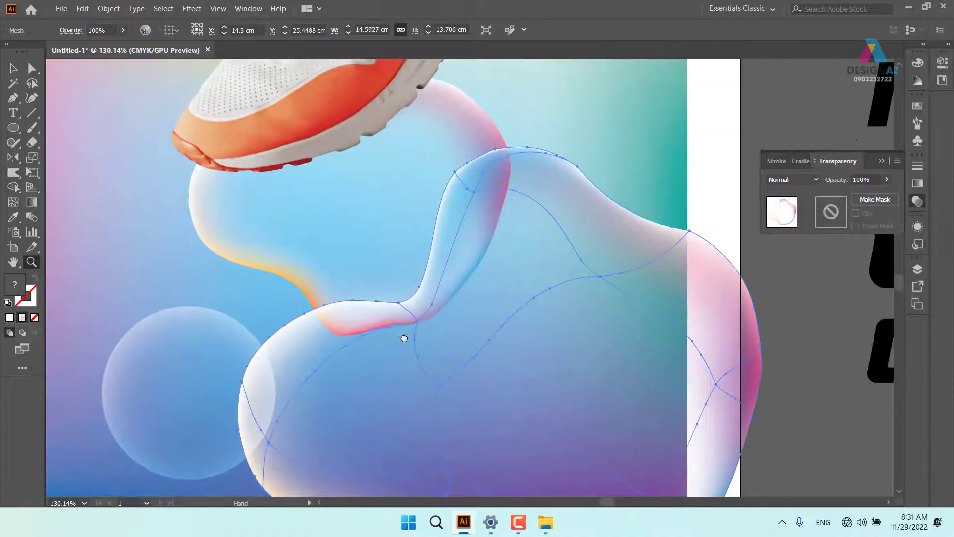
left_click_drag(13, 143, 74, 172)
left_click(14, 72)
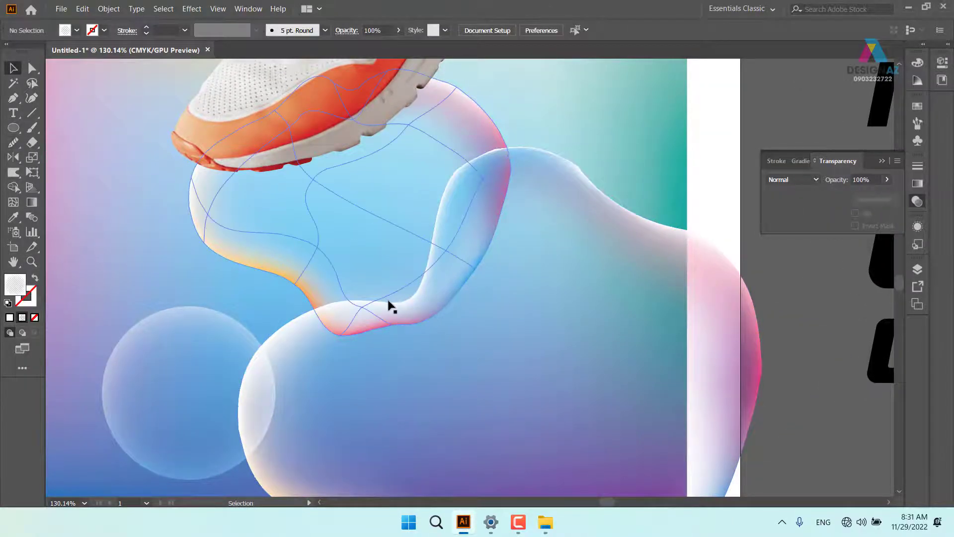
left_click(389, 307)
left_click(20, 145)
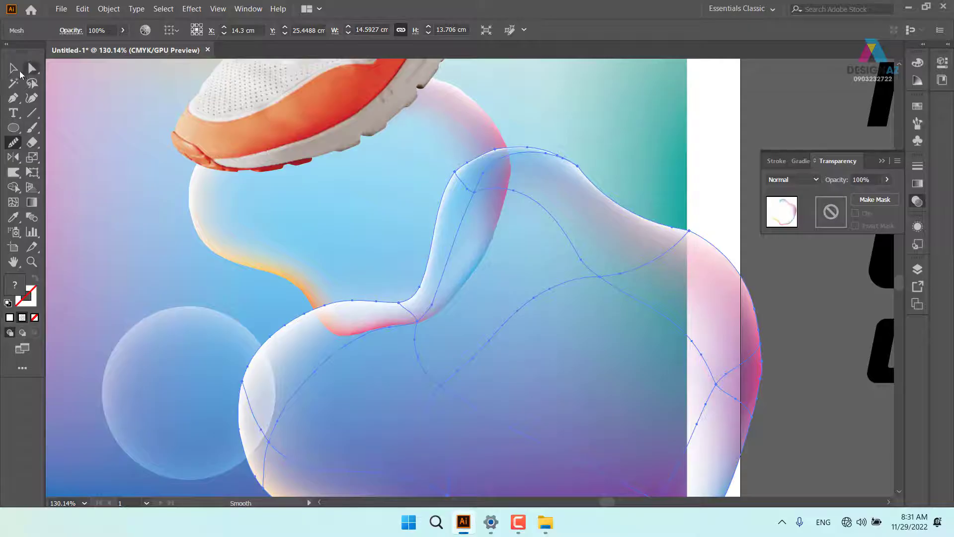
left_click(19, 72)
left_click(761, 102)
- Start the Roughen effect on all four small transparent circles with its preview turned on
left_click_drag(421, 265, 582, 159)
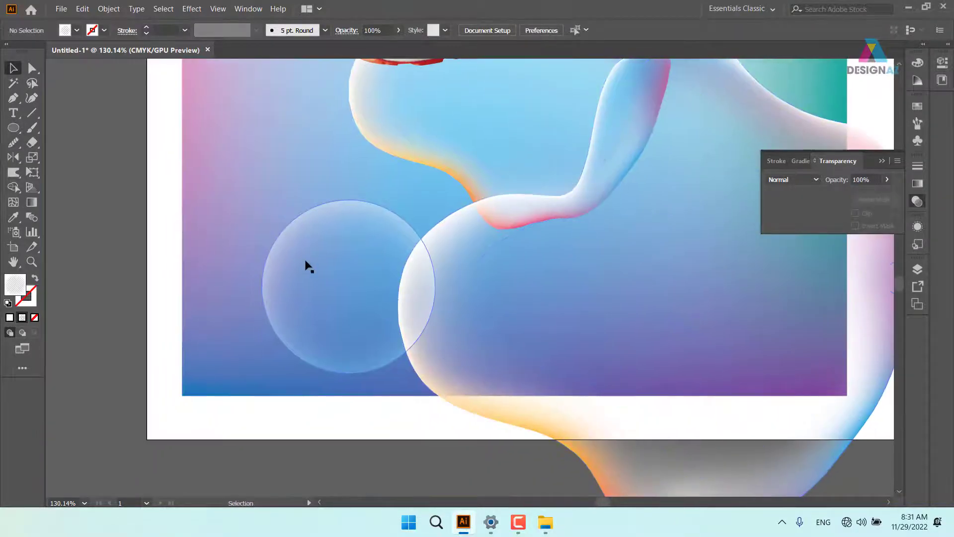
left_click(298, 330)
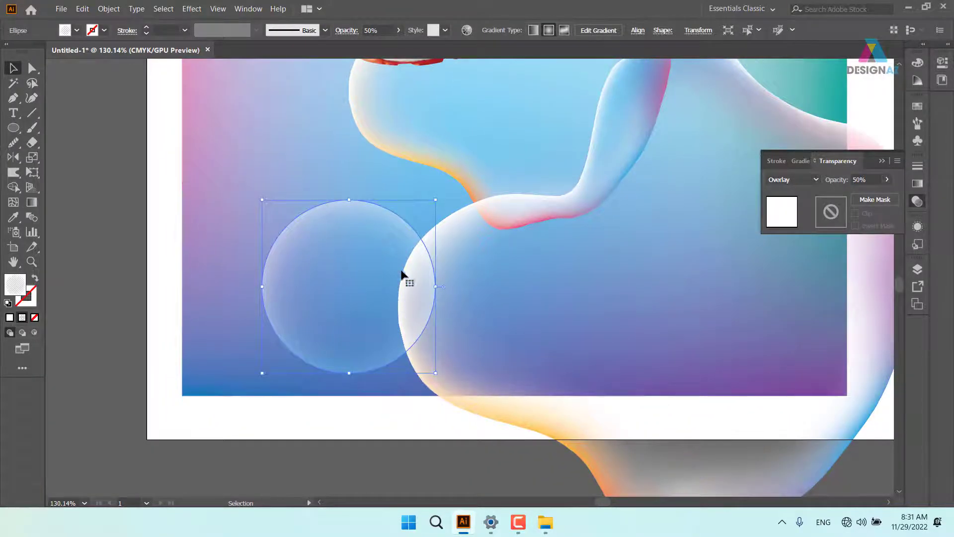
left_click_drag(450, 230, 296, 487)
left_click_drag(469, 194, 413, 383)
left_click_drag(385, 479, 376, 507)
left_click(300, 112, "shift")
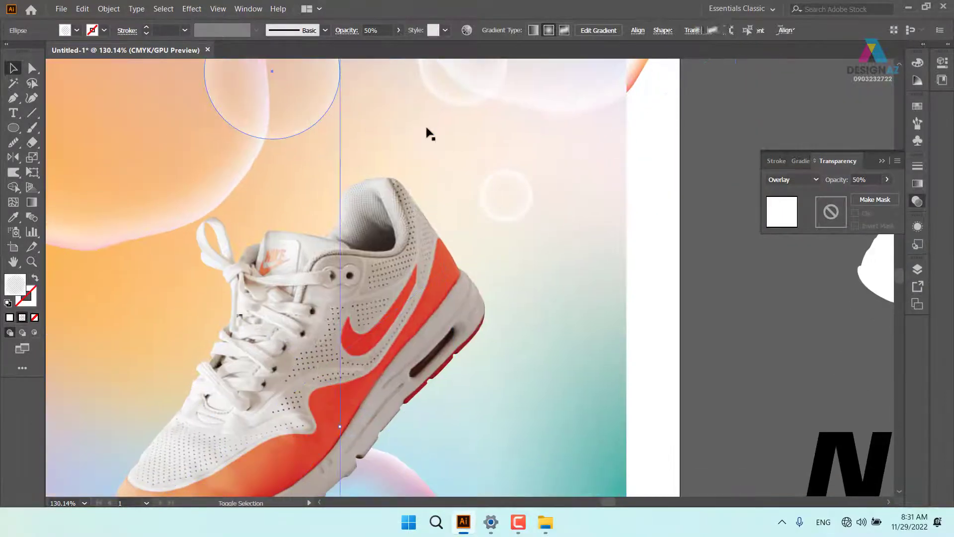
left_click(468, 93, "shift")
left_click(507, 182, "shift")
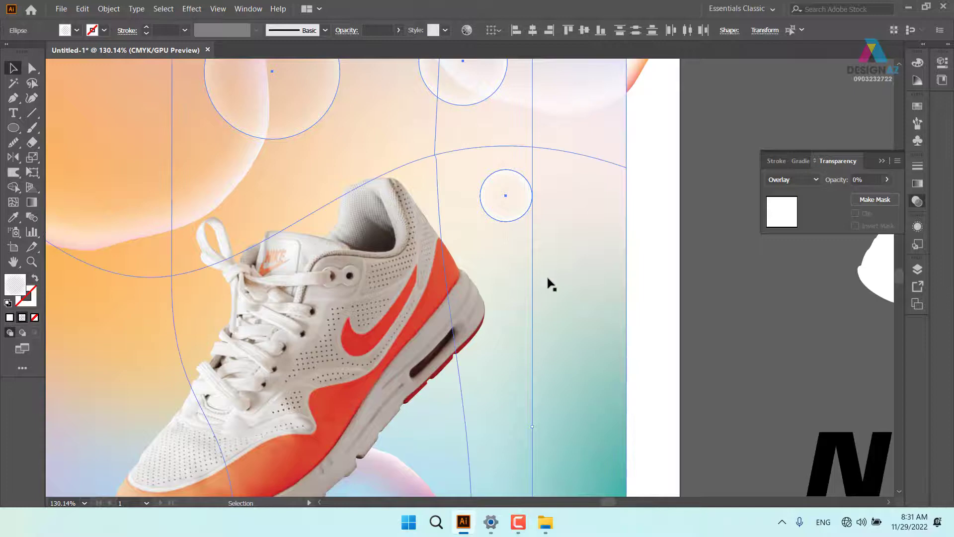
key("ctrl+minus")
key("ctrl+minus")
left_click(200, 94, "shift")
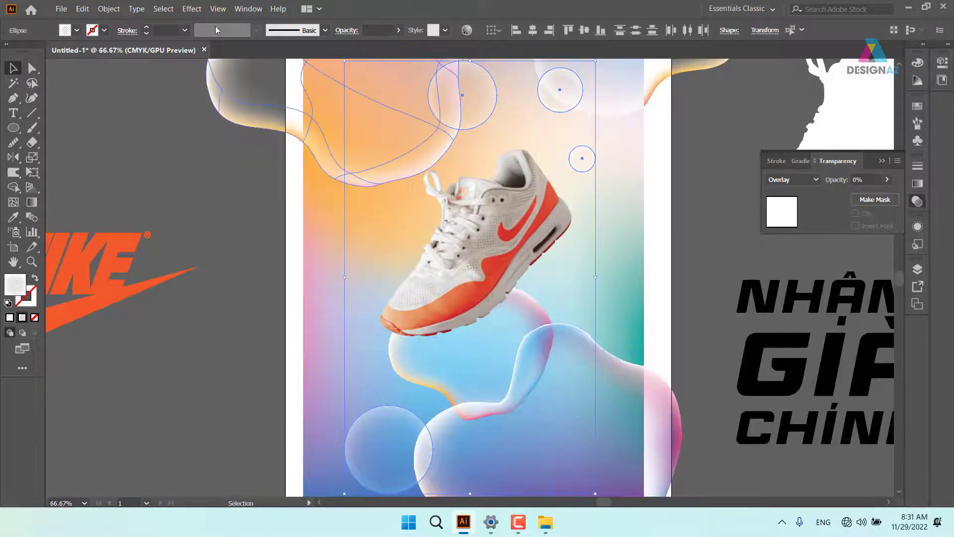
left_click(191, 8)
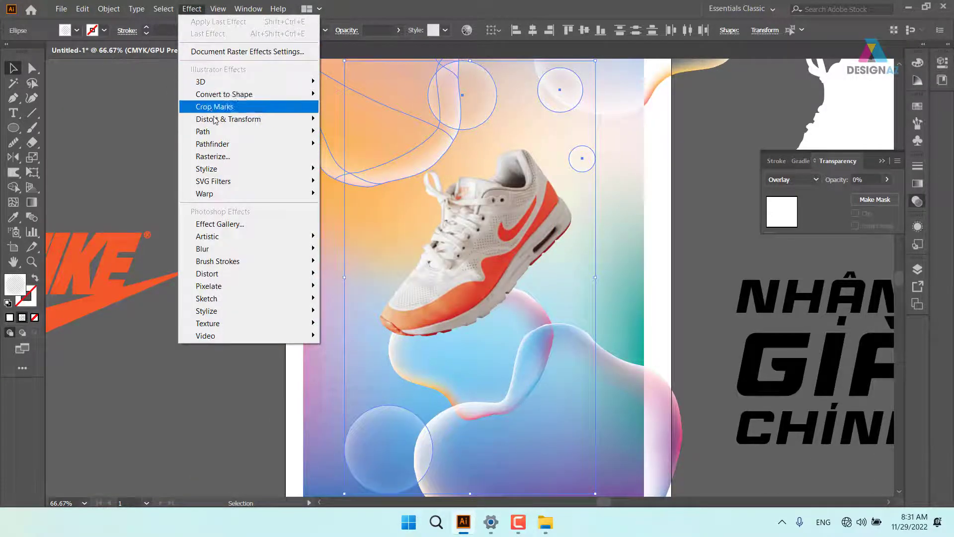
mouse_move(221, 124)
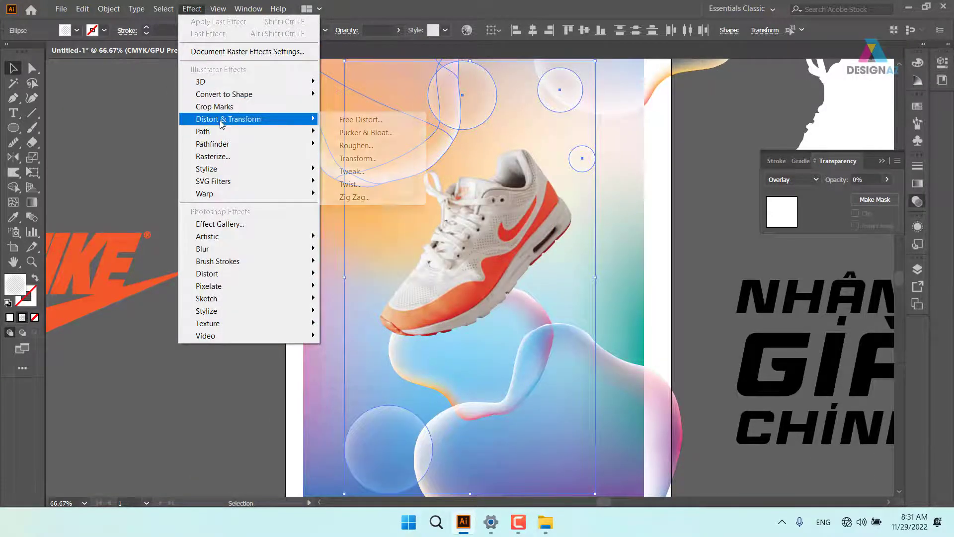
left_click(373, 145)
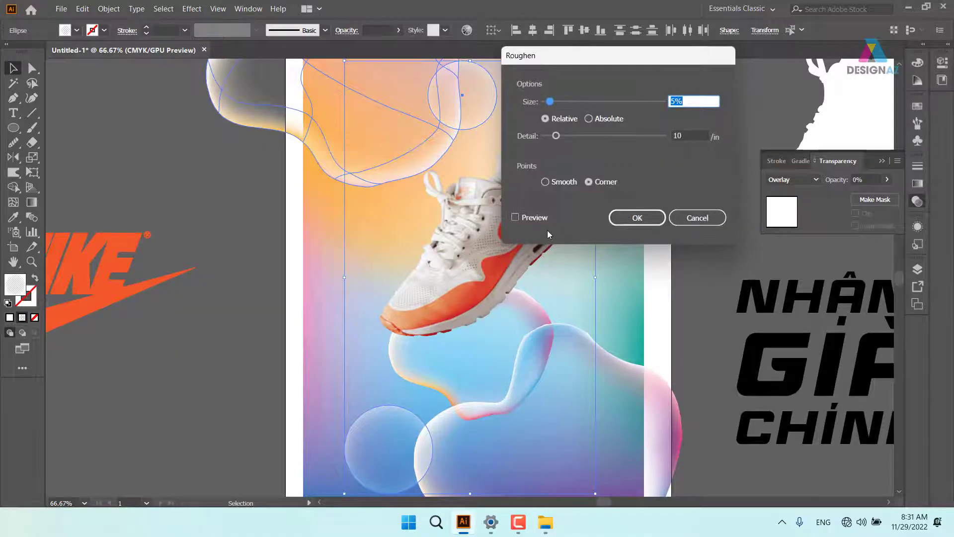
left_click(515, 217)
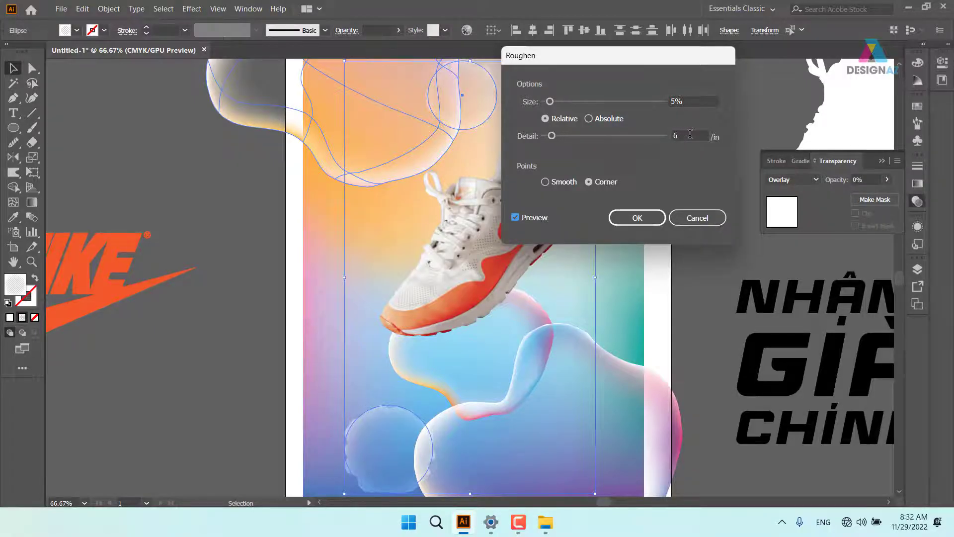
- Apply Roughen to the circles with a relative size of 10%, detail of 2/in and smooth points
key("Down")
key("Down")
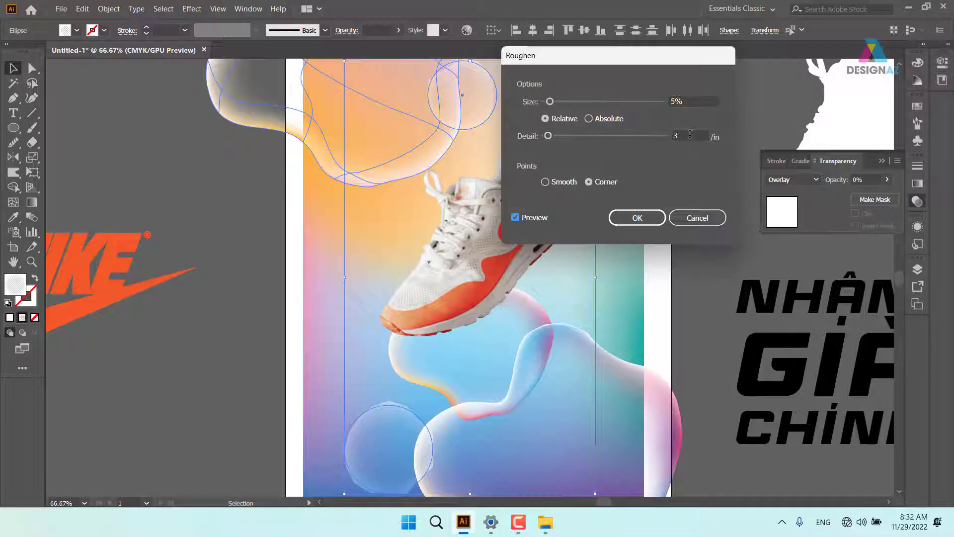
left_click_drag(550, 106, 558, 103)
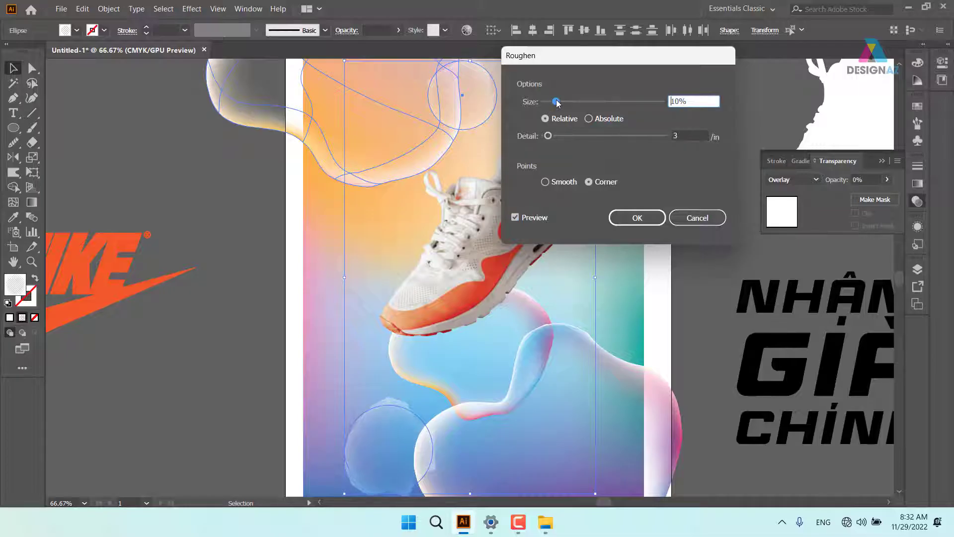
left_click(545, 182)
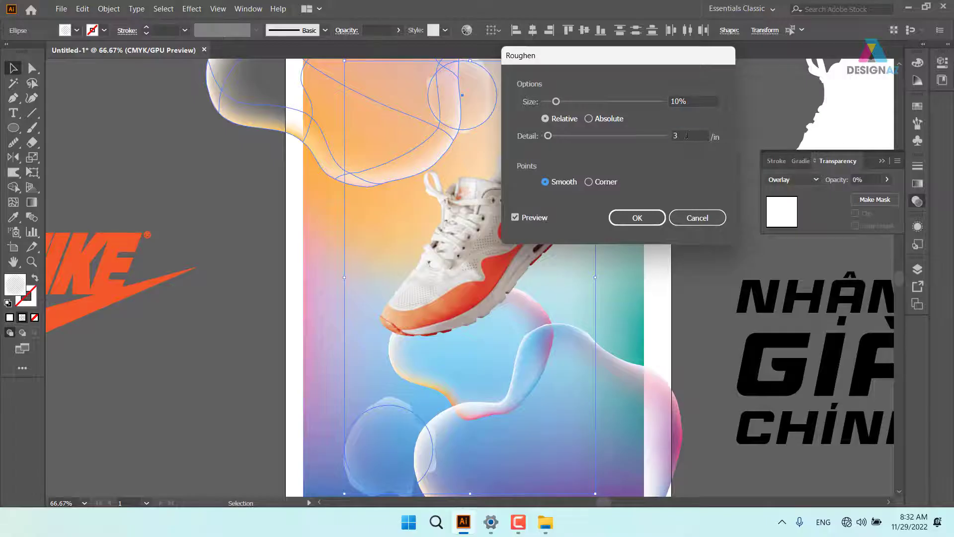
key("Down")
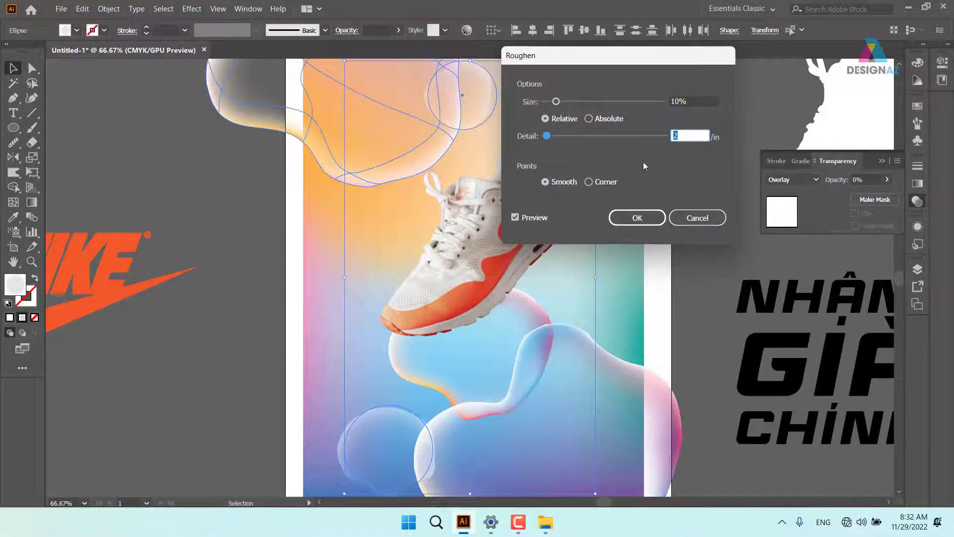
left_click(637, 218)
left_click(185, 358)
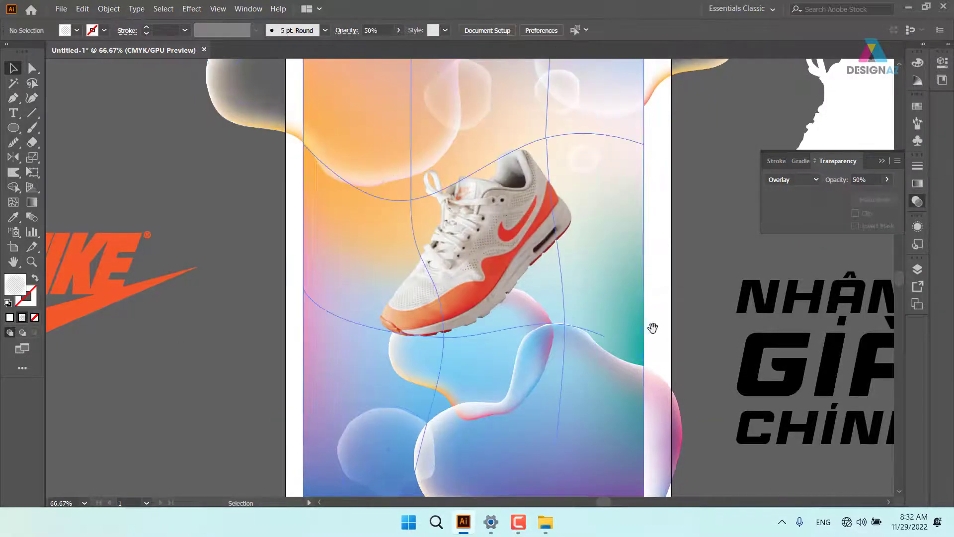
- Copy the roughened circle above the shoe to beside the laces, then enlarge and rotate the copy
left_click_drag(653, 327, 526, 319)
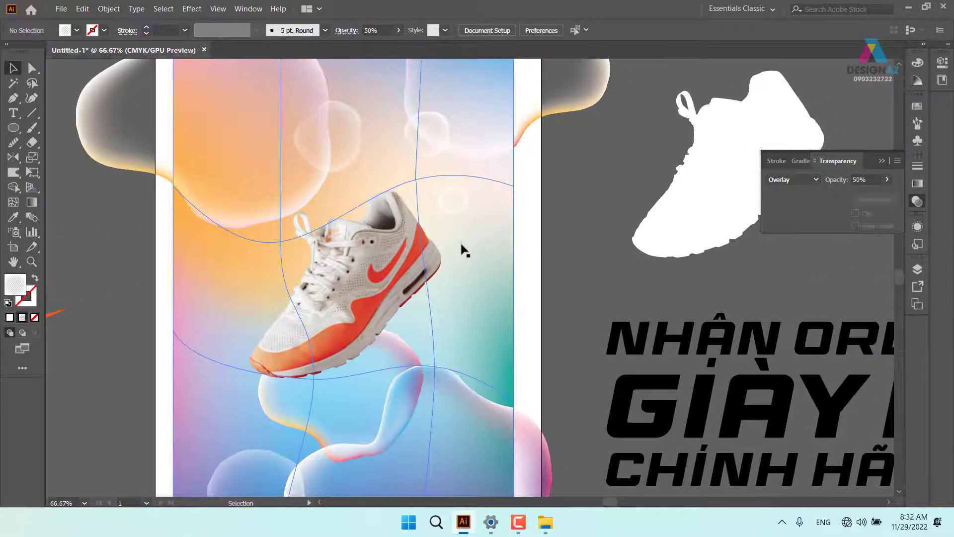
scroll(377, 223, "down", 5)
scroll(378, 224, "left", 2)
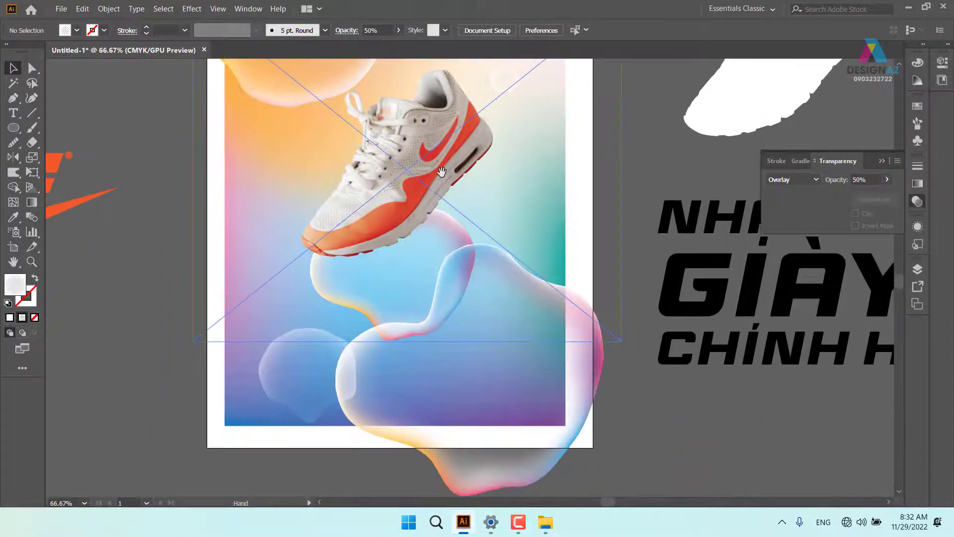
left_click_drag(431, 316, 346, 379)
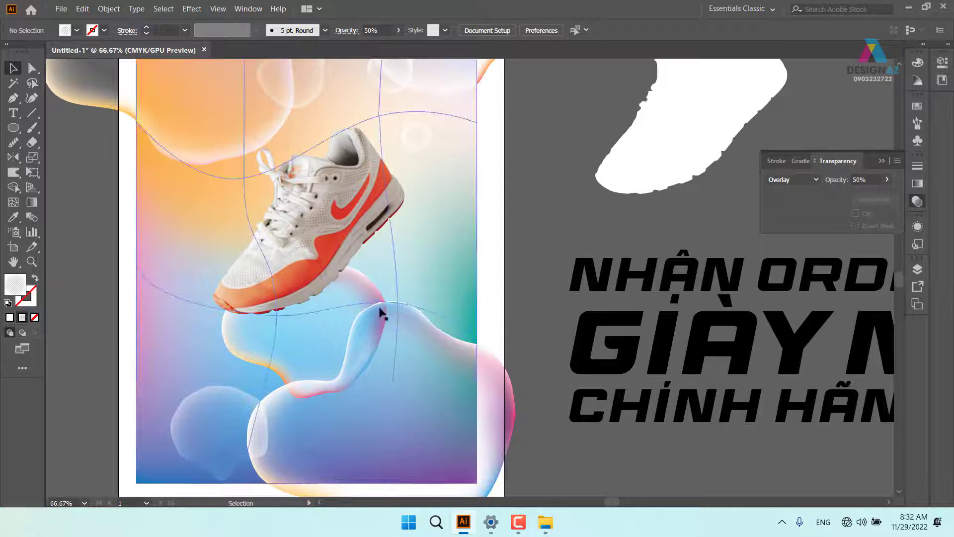
left_click_drag(416, 185, 464, 245)
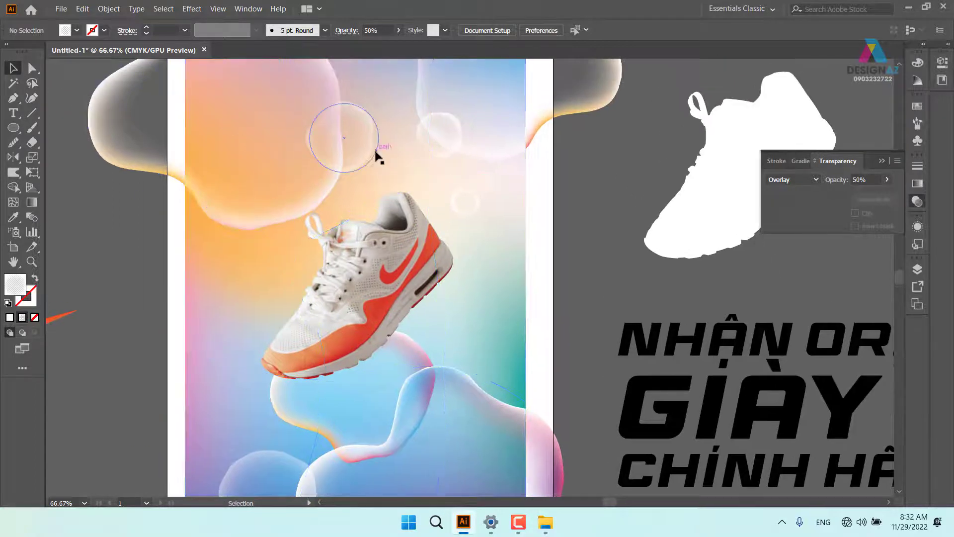
left_click_drag(369, 152, 278, 310)
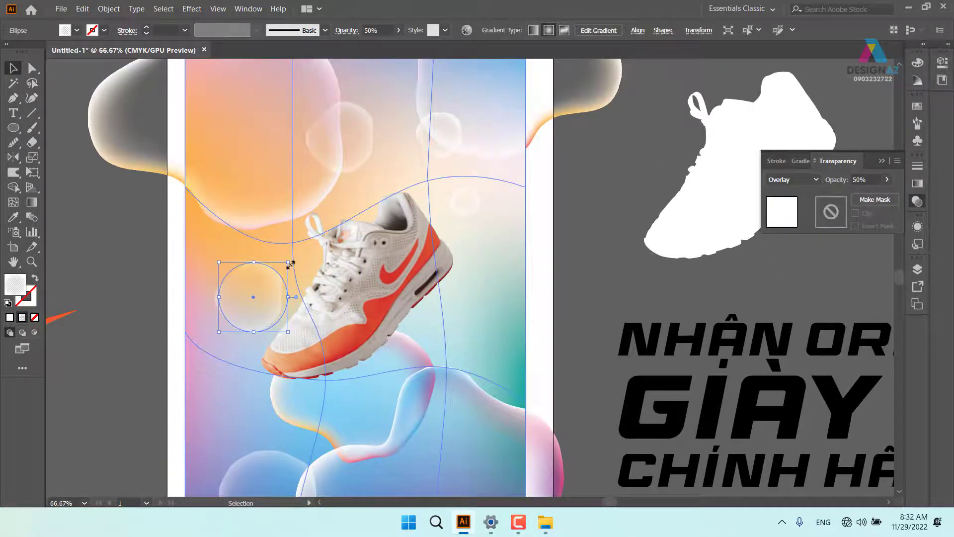
left_click_drag(290, 265, 354, 278)
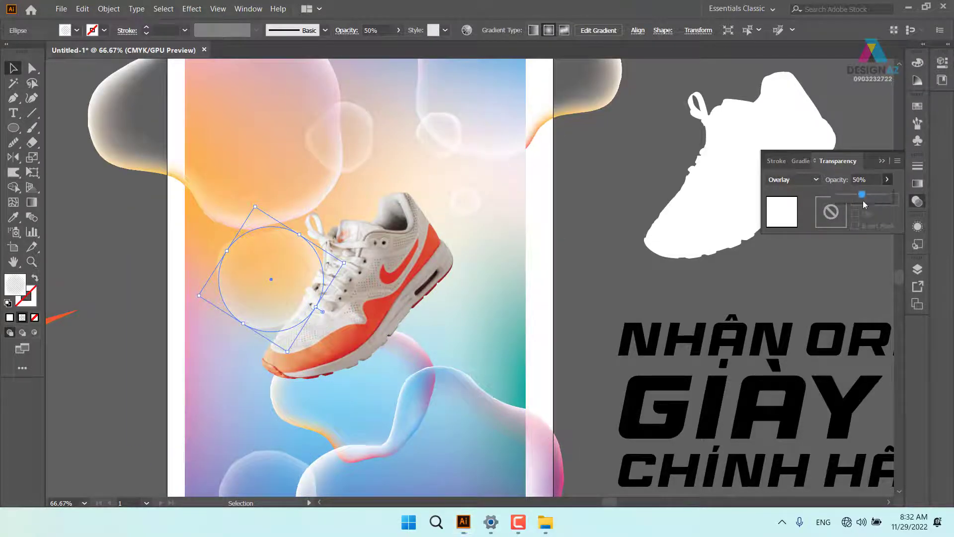
- Set the enlarged copy's opacity to 78% and move it behind the shoe's heel
left_click_drag(874, 194, 881, 194)
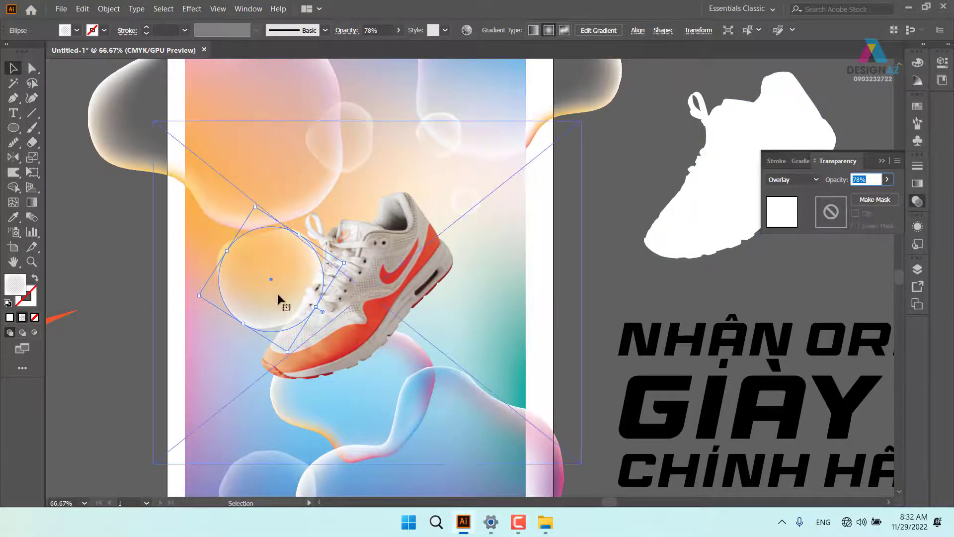
left_click_drag(281, 301, 454, 297)
left_click(607, 256)
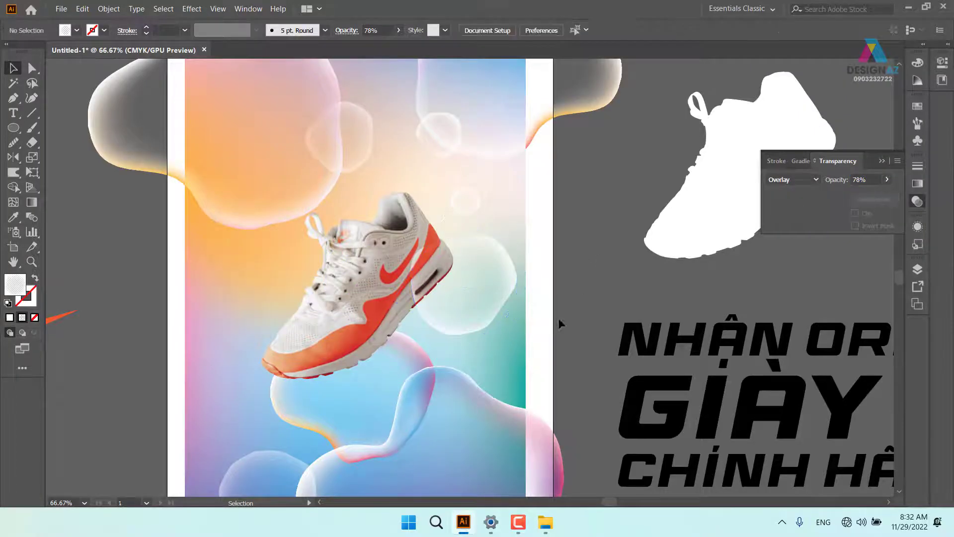
- Place a larger copy of the heel bubble behind the front half of the shoe
left_click_drag(496, 322, 289, 283)
left_click_drag(368, 217, 519, 238)
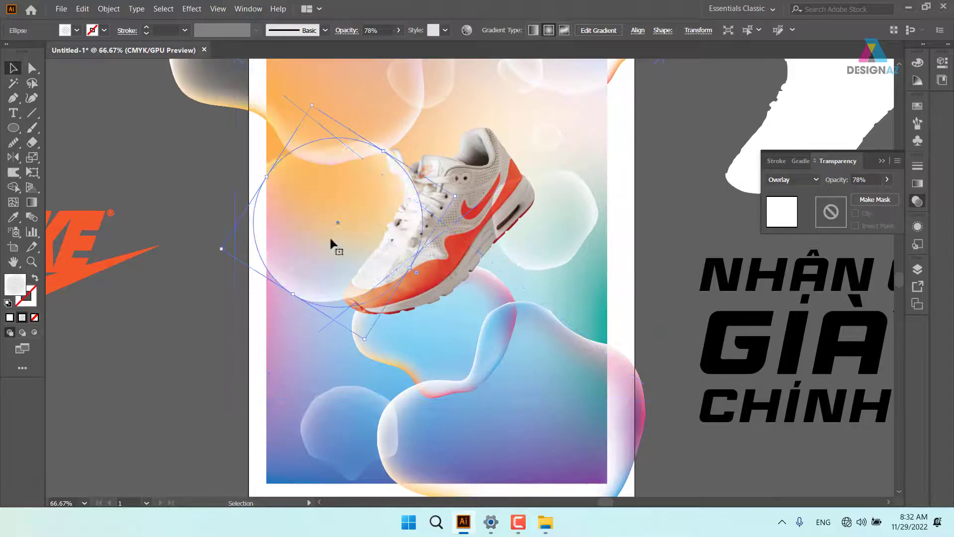
left_click_drag(329, 235, 377, 275)
left_click(640, 284)
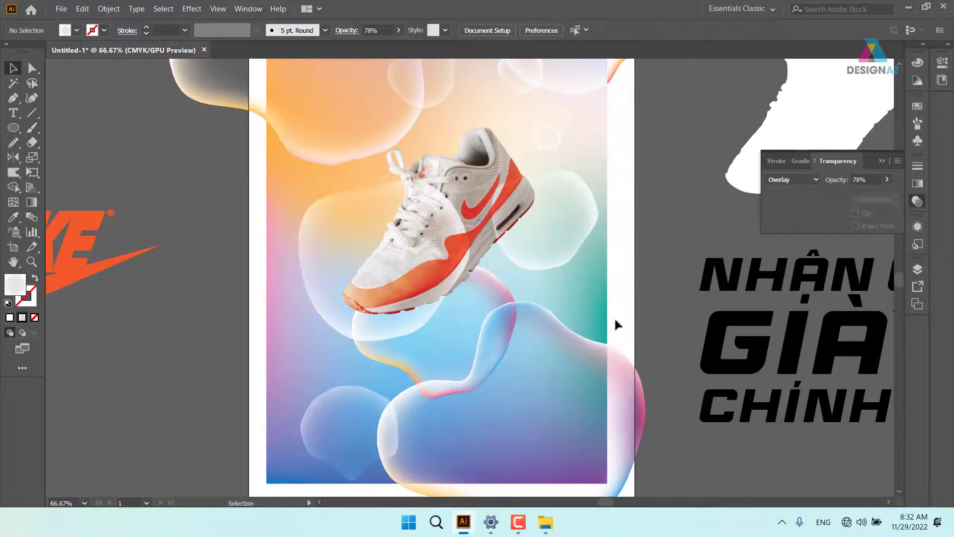
left_click(428, 298)
key("a")
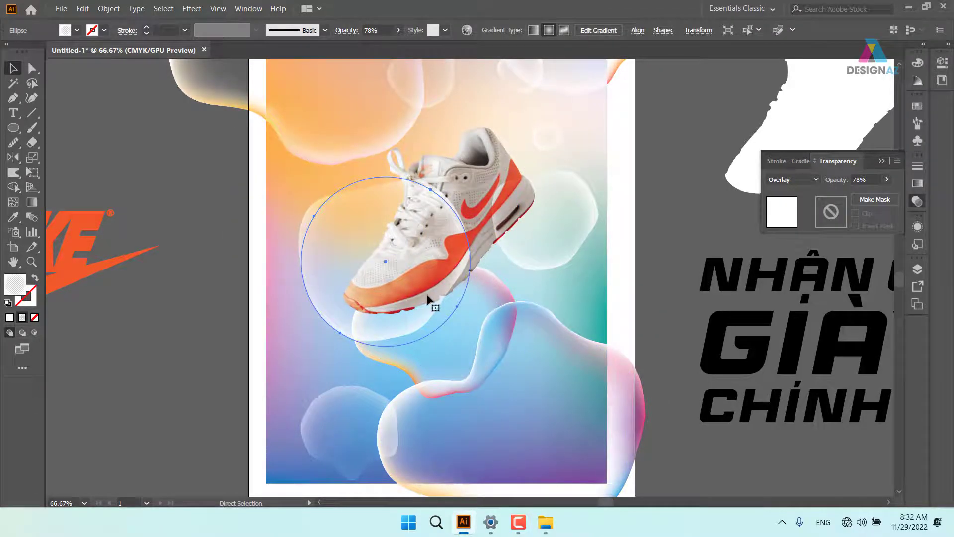
key("v")
left_click(222, 248)
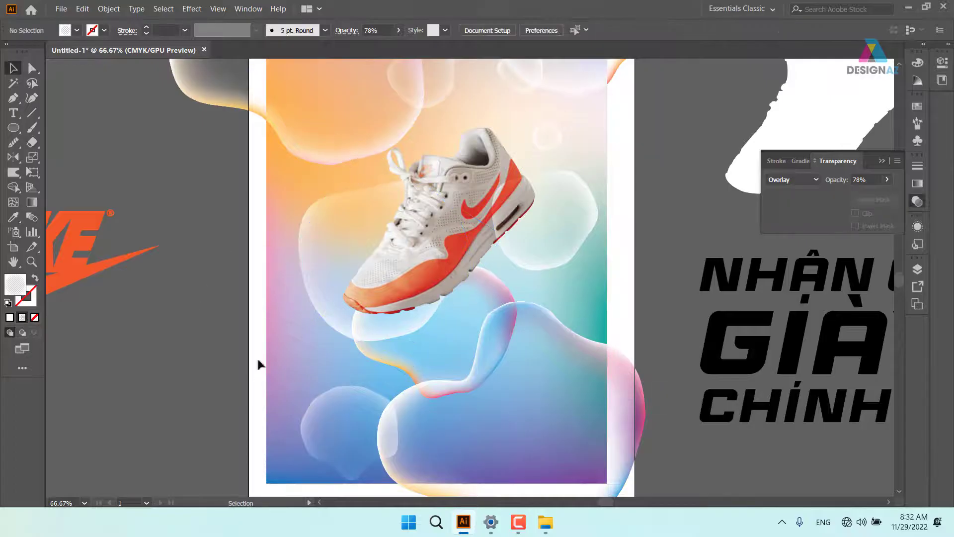
- Shift the large transparent bubble behind the shoe's front half slightly outward toward the poster's left edge
left_click_drag(340, 254, 324, 248)
left_click(625, 273)
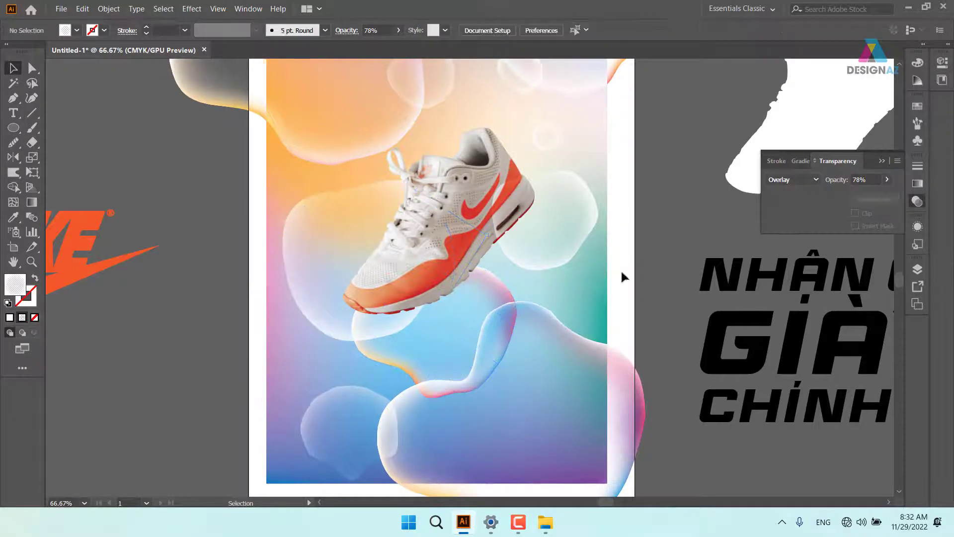
- Set the gradient mesh background's blending mode to Soft Light
left_click_drag(639, 250, 500, 308)
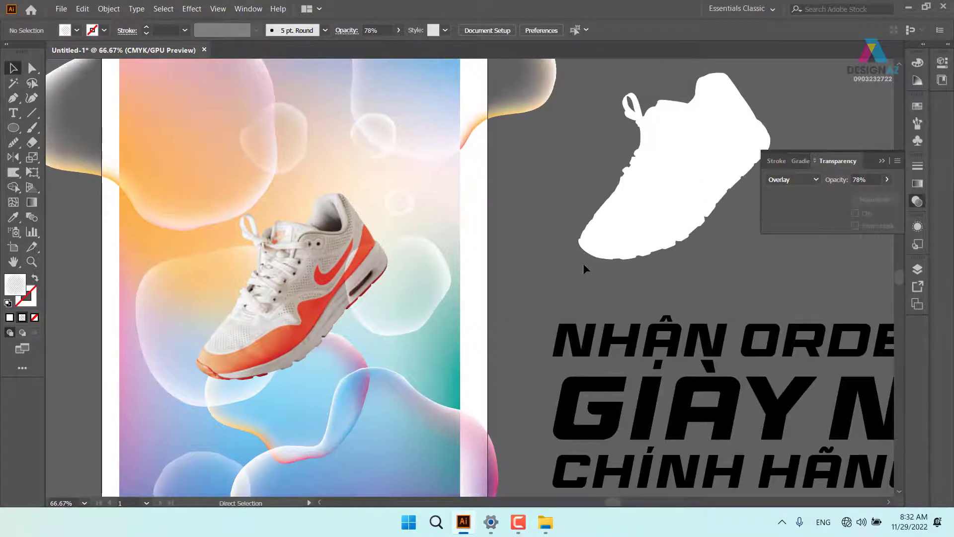
key("ctrl+minus")
key("ctrl+minus")
key("ctrl+minus")
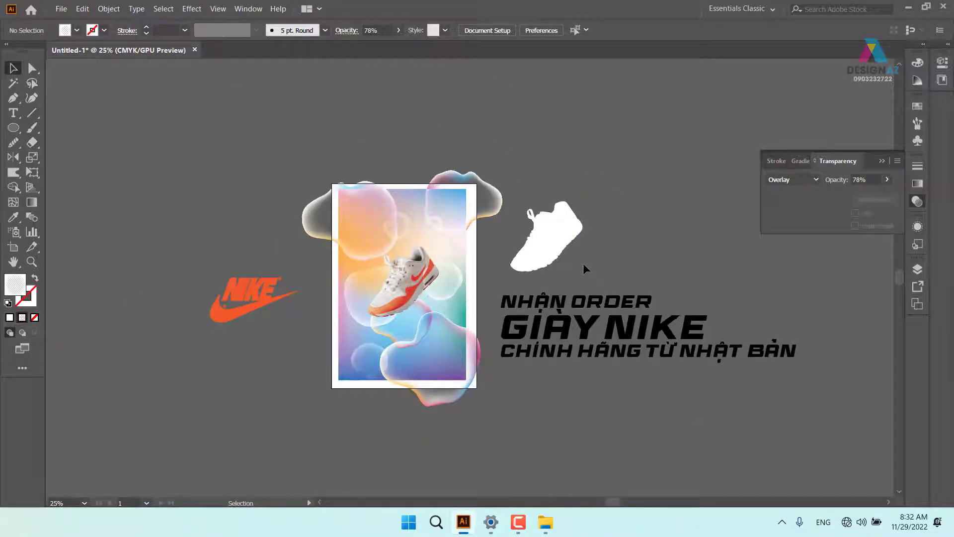
key("ctrl+plus")
key("ctrl+plus")
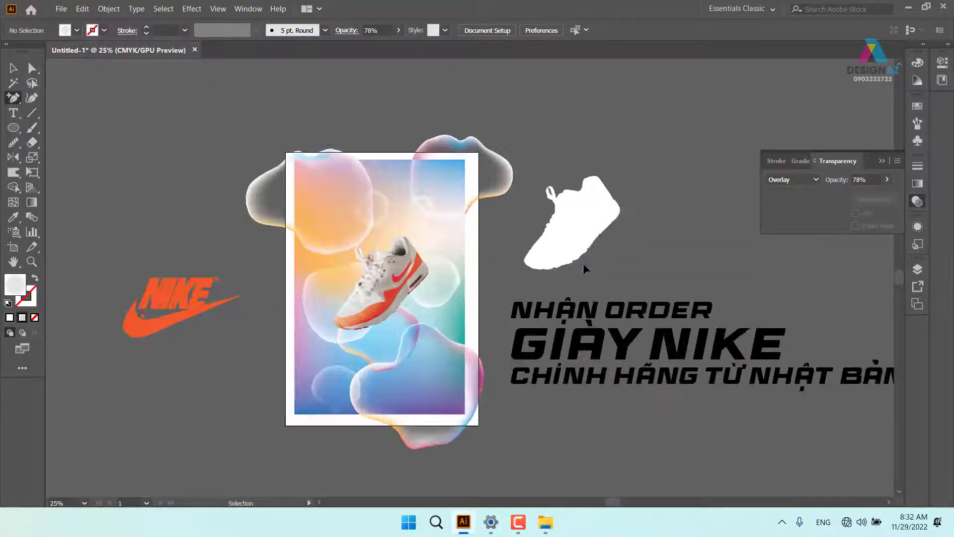
left_click_drag(511, 301, 520, 261)
left_click_drag(524, 303, 526, 287)
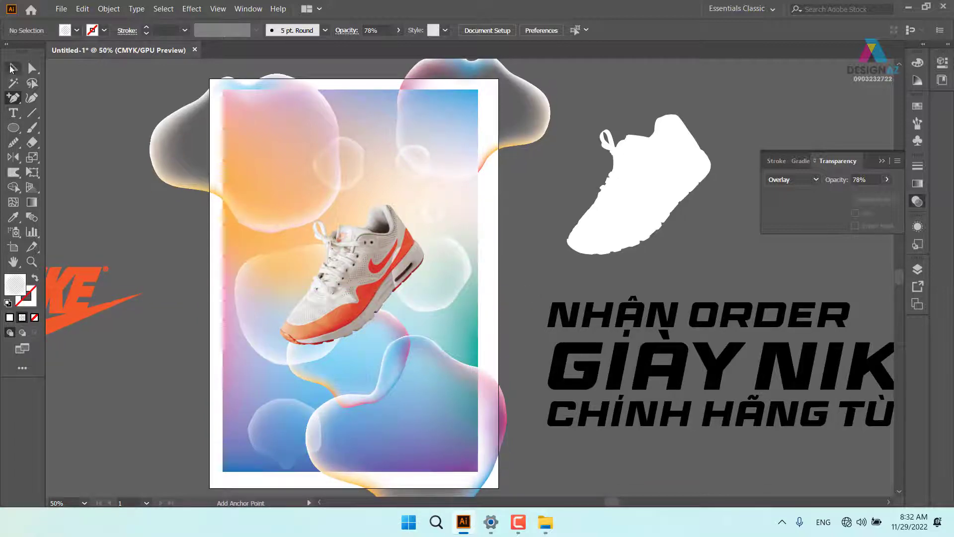
key("v")
left_click(251, 283)
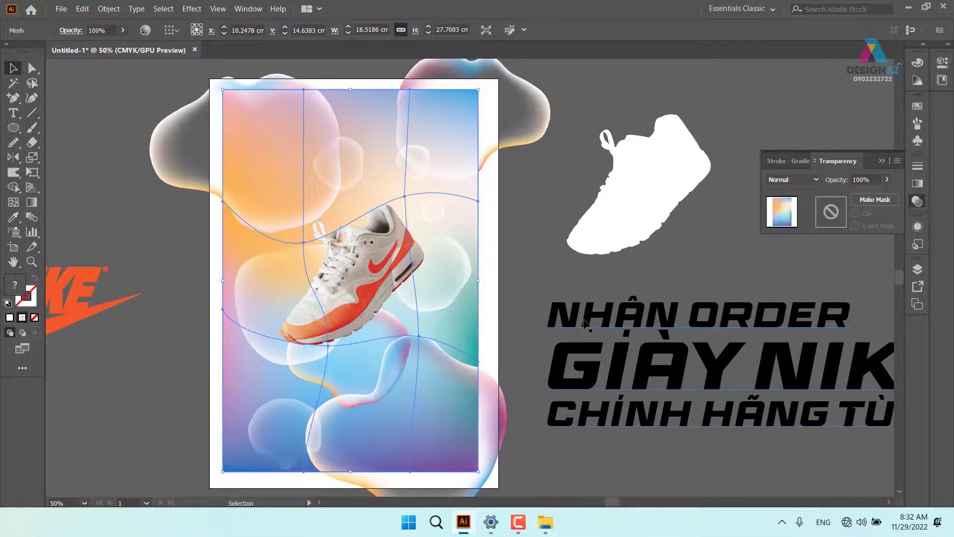
key("a")
key("v")
left_click(810, 181)
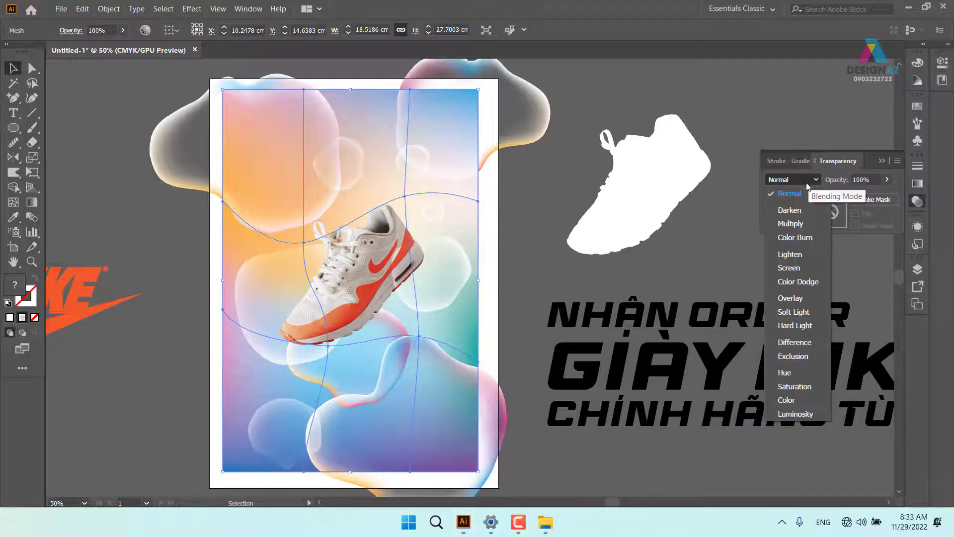
left_click(785, 312)
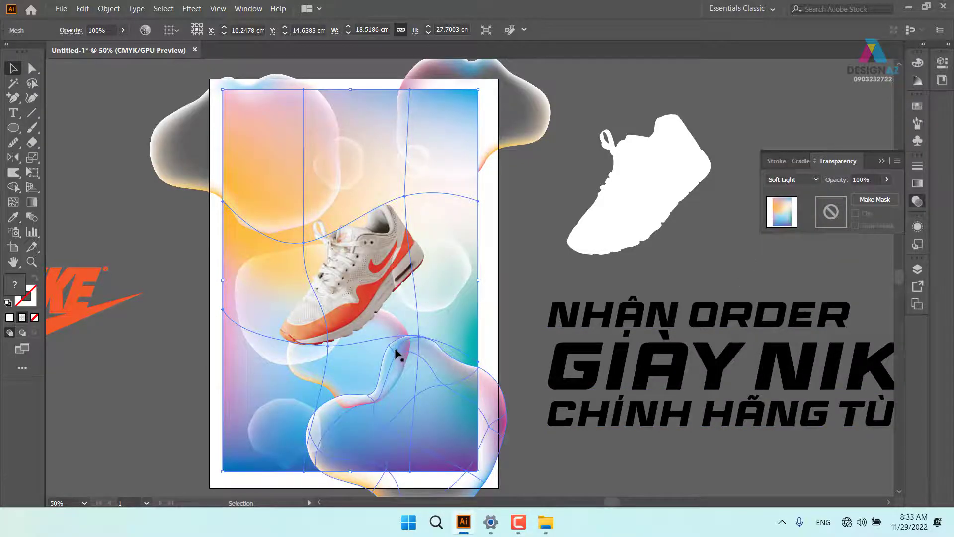
left_click(524, 263)
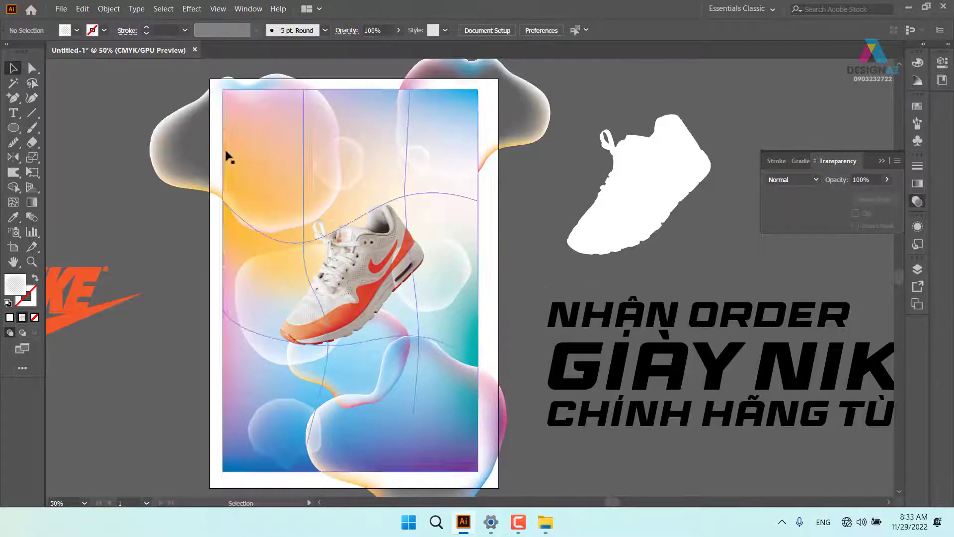
- Group the three multicoloured mesh bubbles with the small bubble in the poster's lower left
left_click(185, 144)
left_click(513, 102, "shift")
left_click(502, 420, "shift")
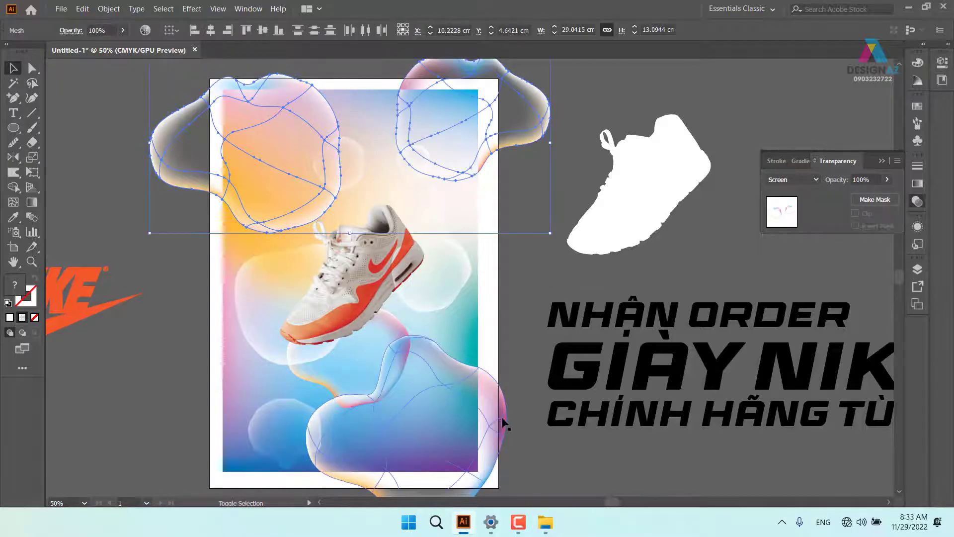
left_click(244, 302, "shift")
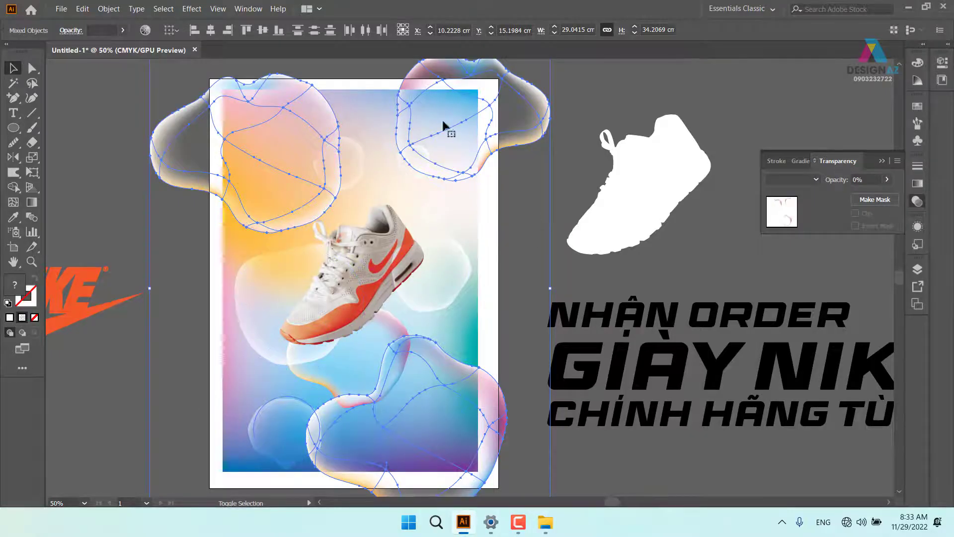
key("ctrl+g")
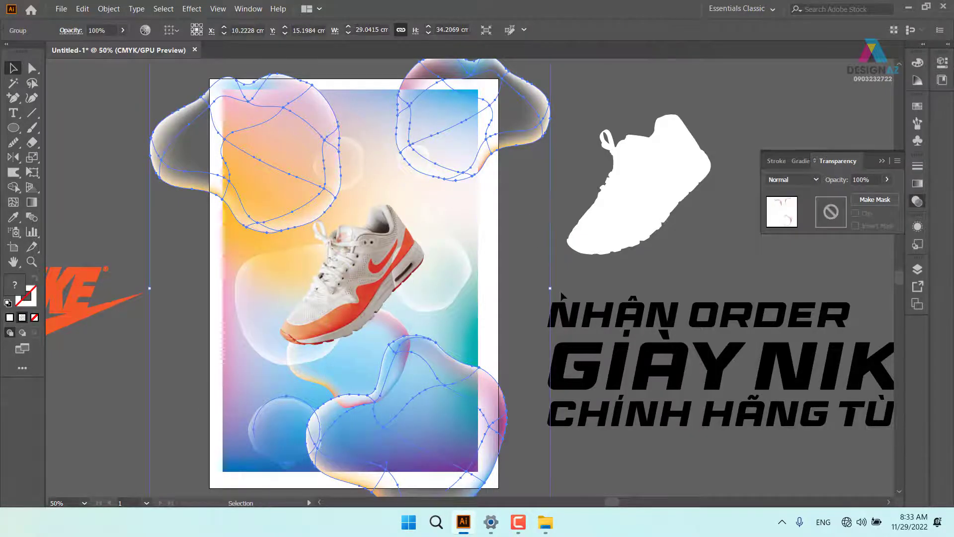
left_click_drag(523, 296, 487, 292)
left_click(496, 344)
- Draw a rectangle about 18.45 by 27.6 cm exactly over the gradient background and fill it with light blue
scroll(499, 338, "left", 1)
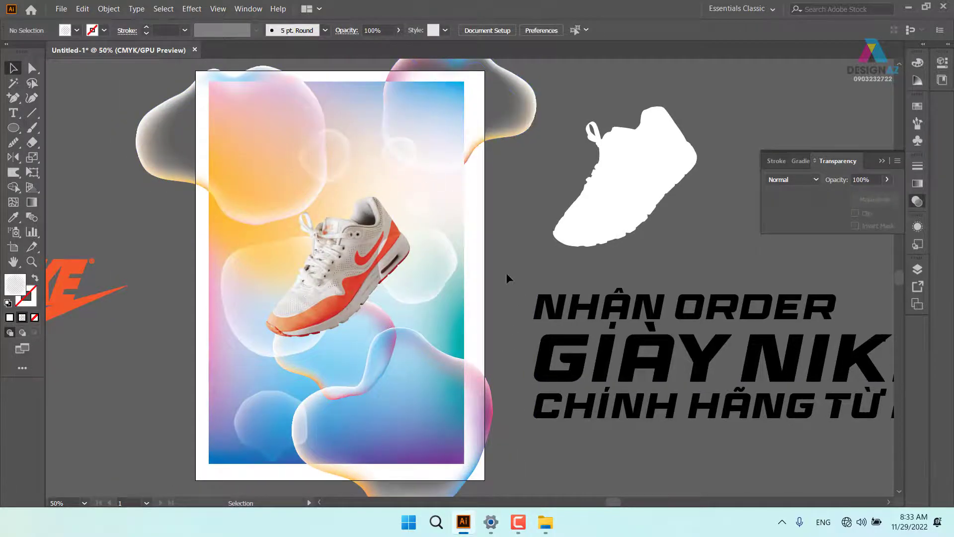
left_click(15, 129)
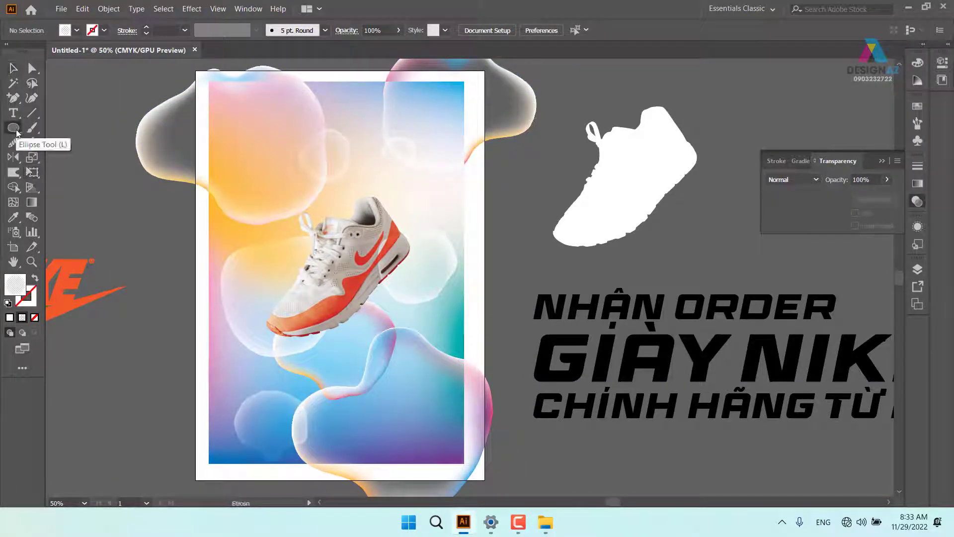
left_click_drag(15, 129, 57, 127)
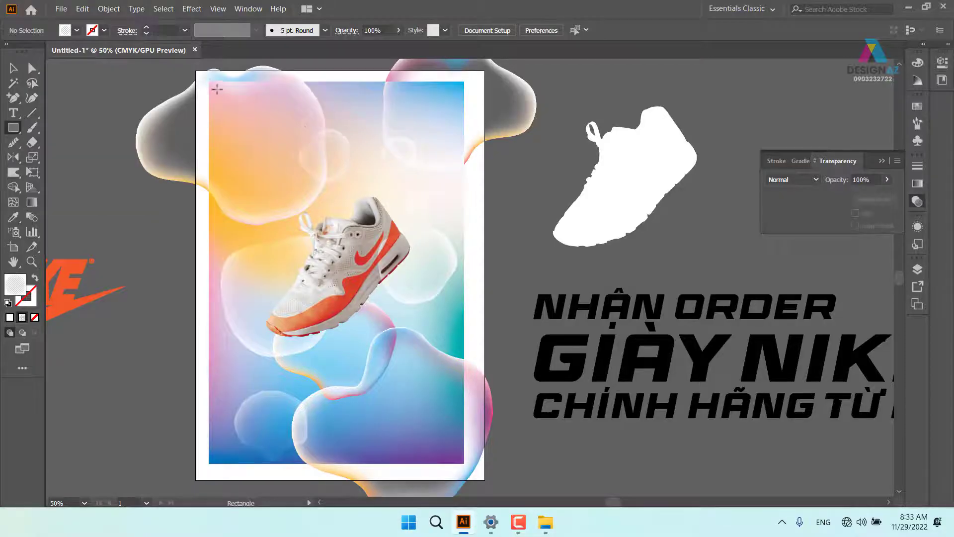
left_click_drag(209, 83, 463, 462)
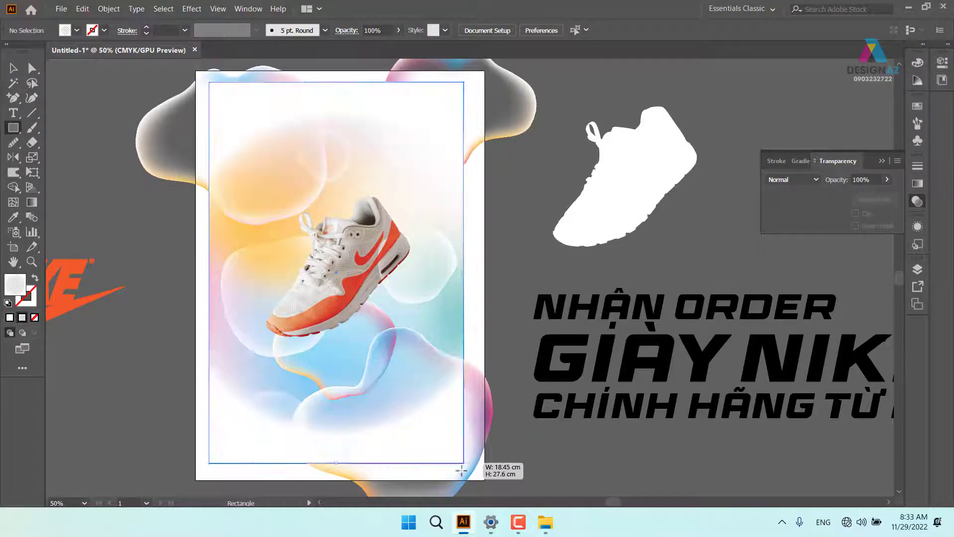
left_click(918, 107)
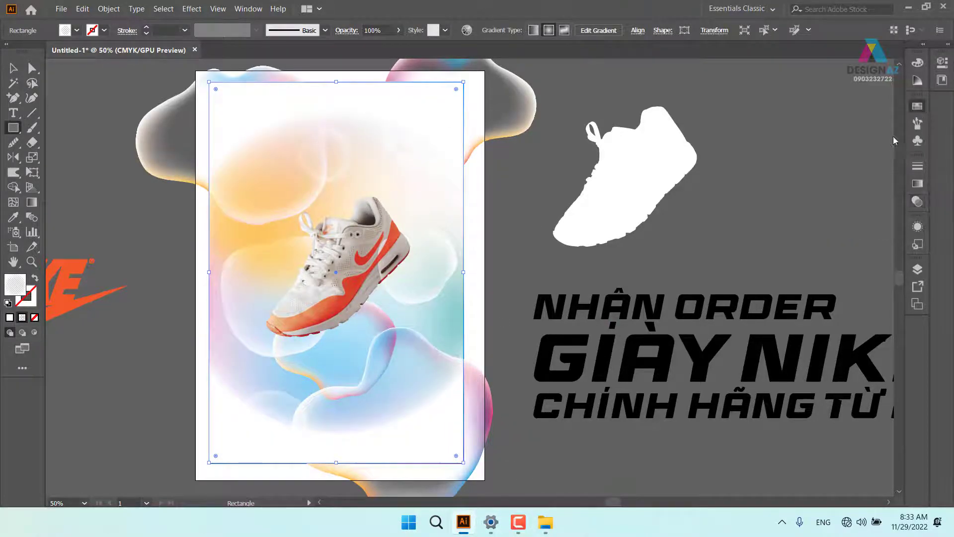
left_click(832, 148)
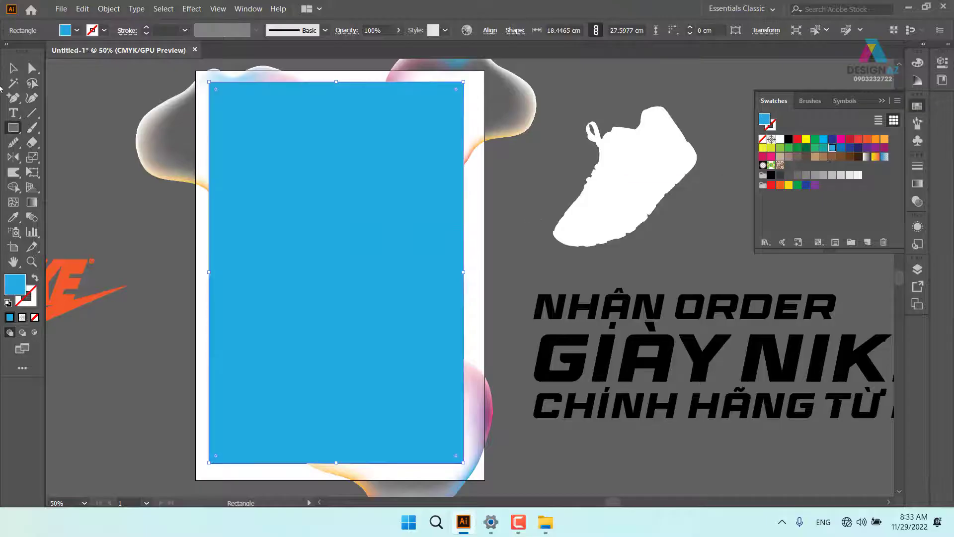
- Make a clipping mask from the blue rectangle and the bubble group to trim the bubbles to the background
left_click(13, 68)
left_click(172, 159)
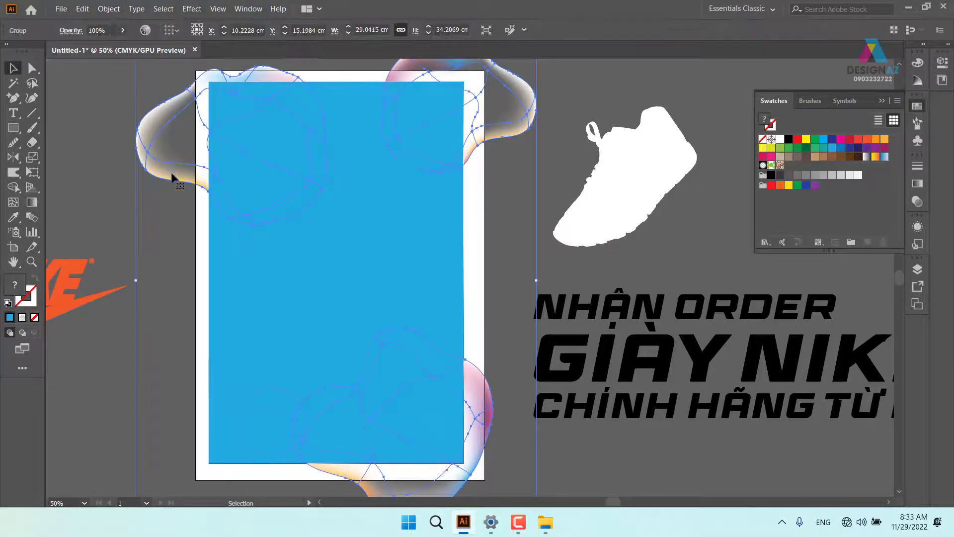
left_click(366, 294)
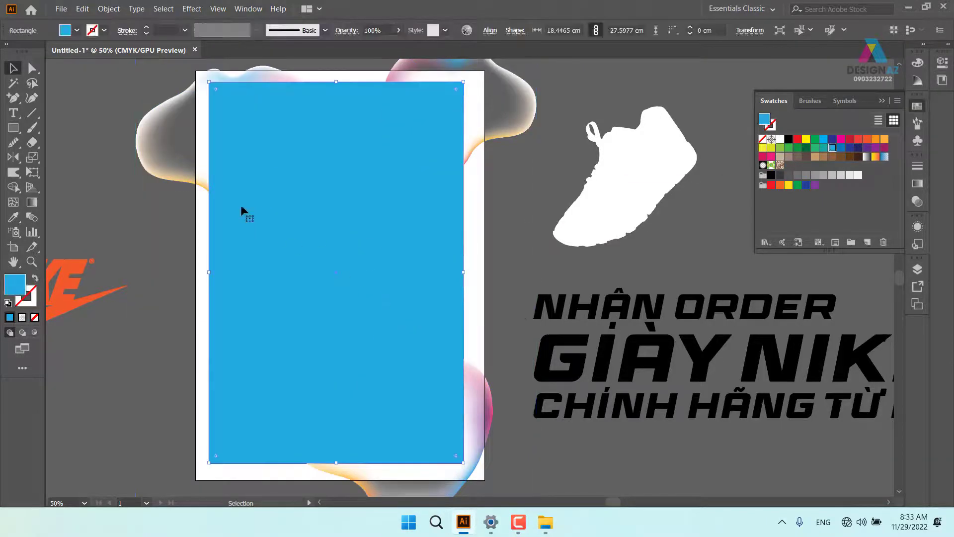
left_click(159, 153, "shift")
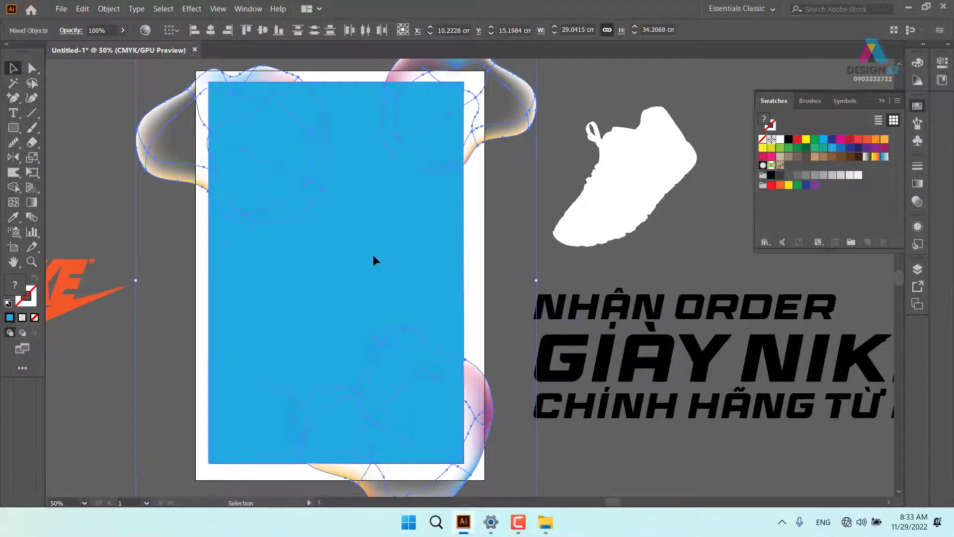
key("a")
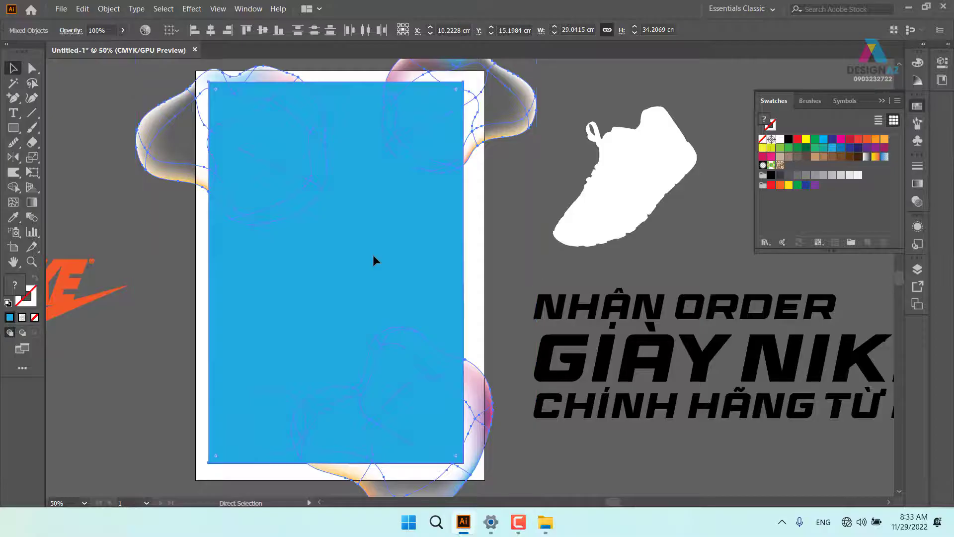
key("ctrl+7")
key("v")
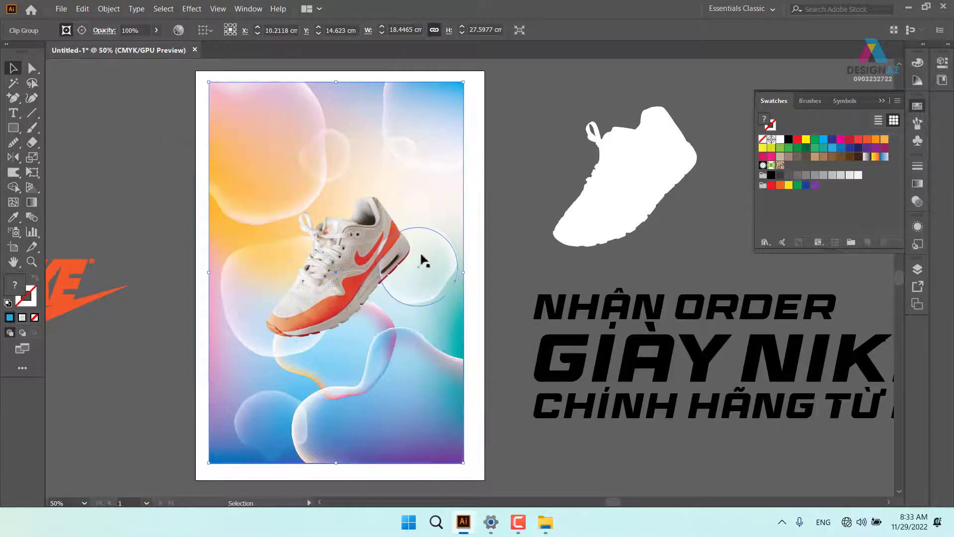
left_click(514, 293)
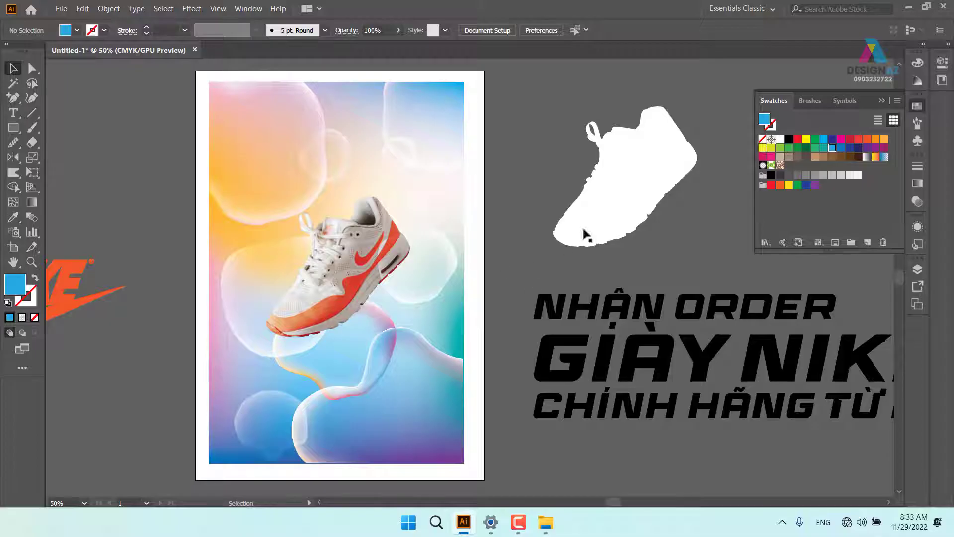
- Set the clipped shoe image's blending mode to Soft Light
left_click(636, 188)
left_click(332, 314)
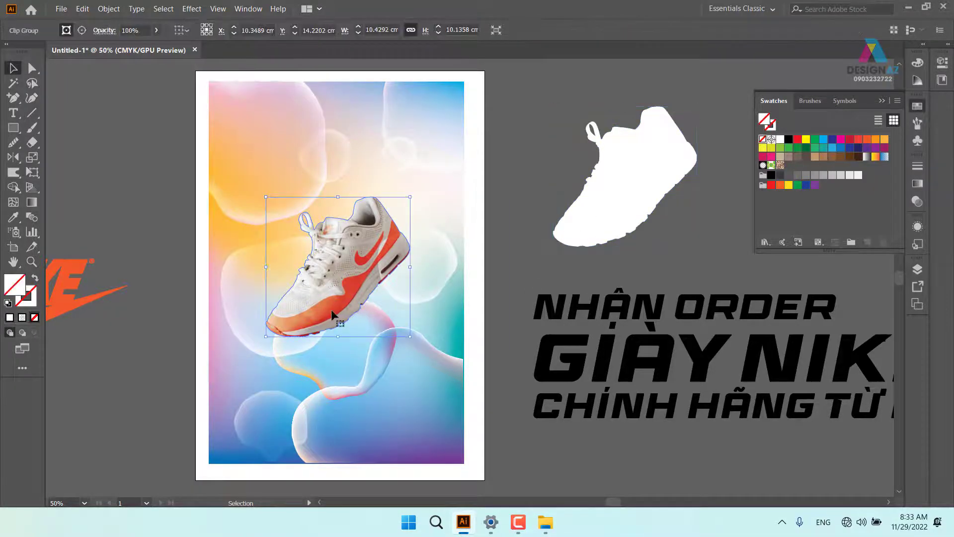
key("a")
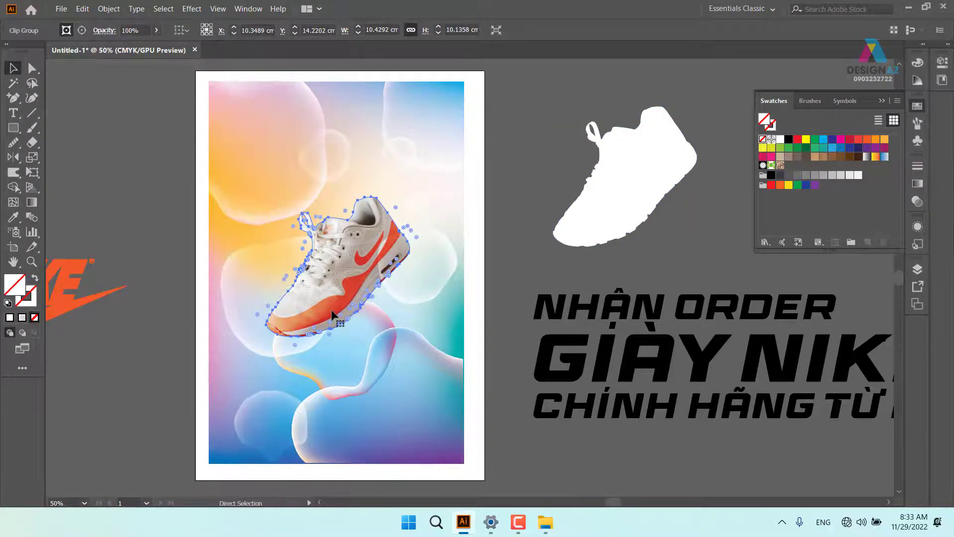
key("v")
left_click(917, 201)
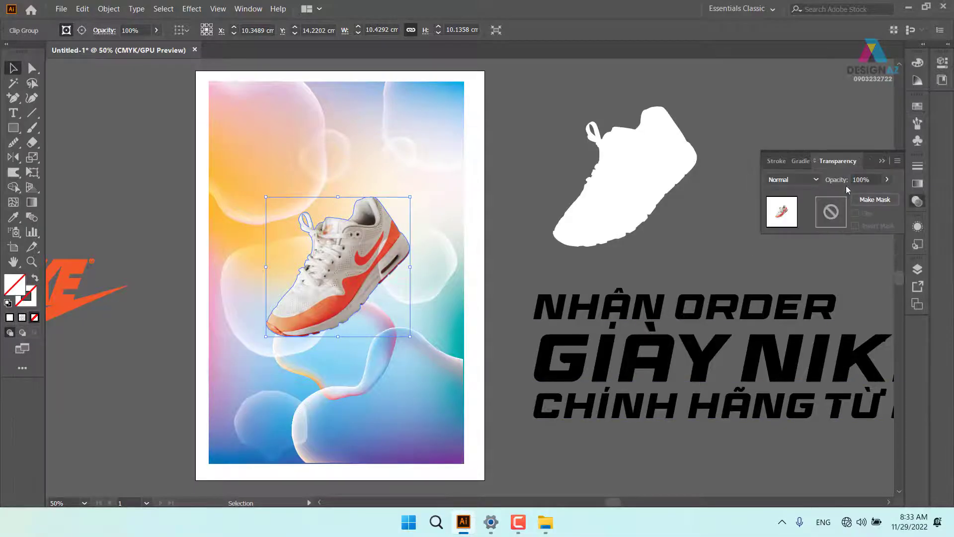
left_click(815, 180)
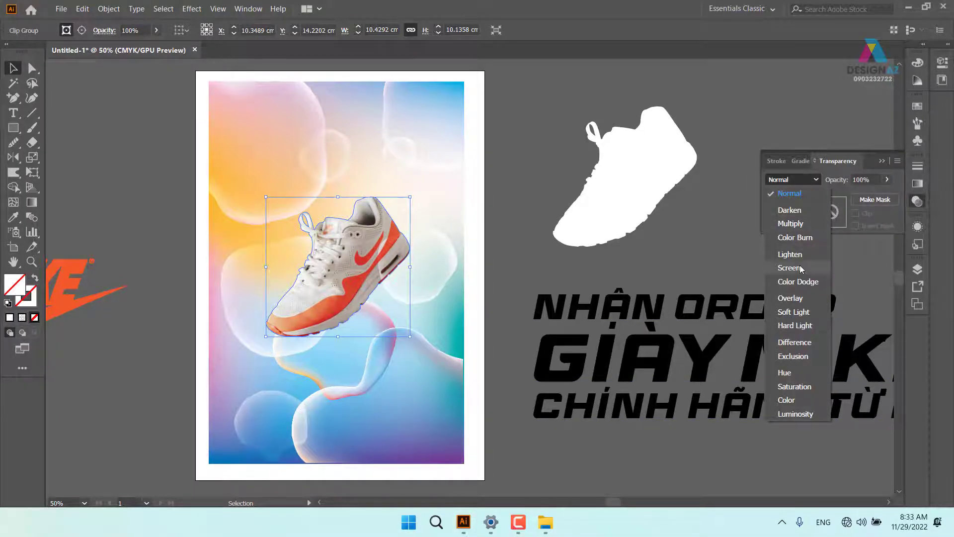
left_click(800, 268)
left_click(797, 180)
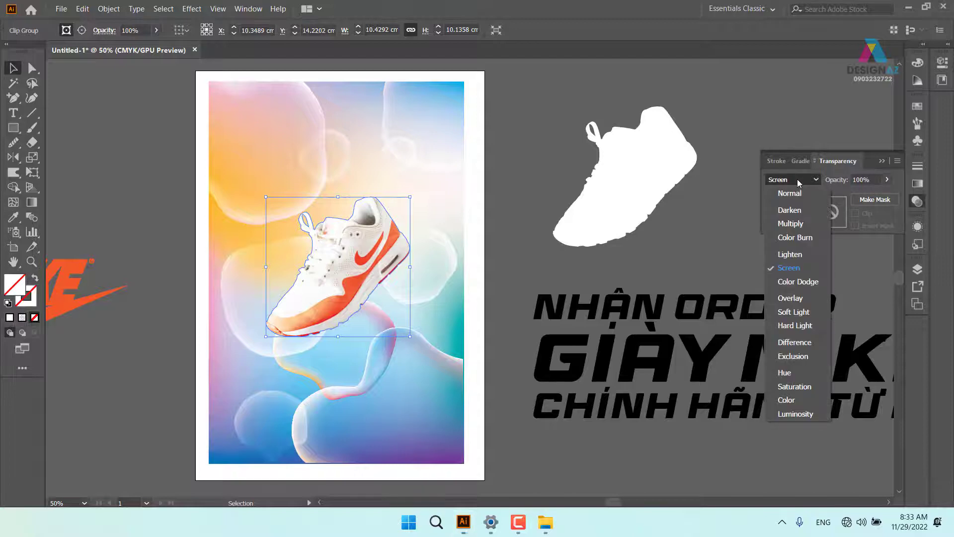
left_click(806, 313)
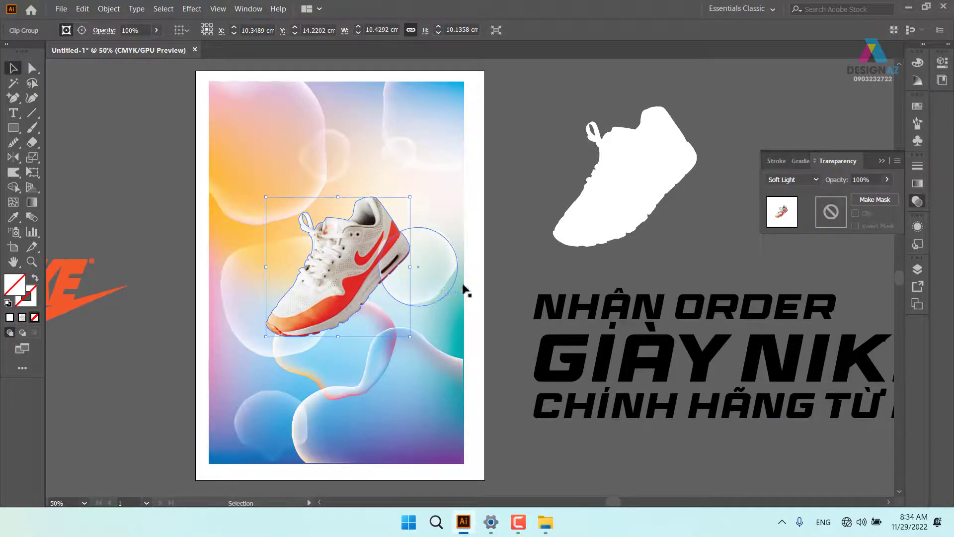
left_click(499, 277)
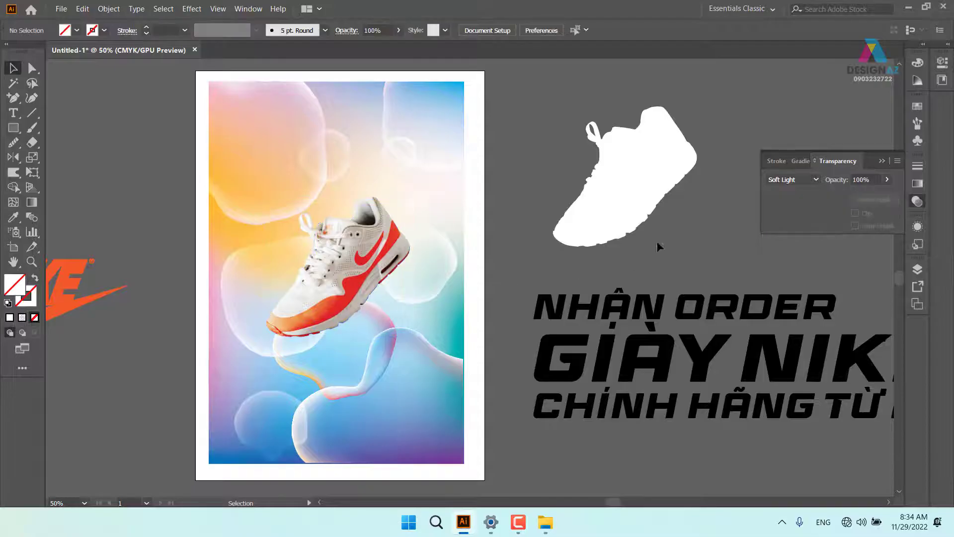
- Align the white shoe silhouette behind the shoe photo and enlarge it from its centre to about 10.93 by 10.63 cm
left_click_drag(625, 228, 366, 277)
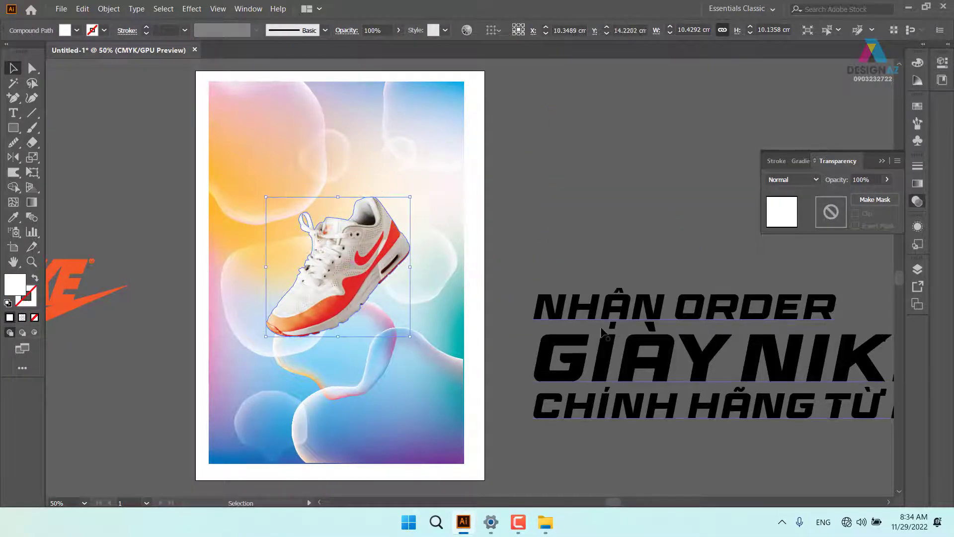
key("ctrl+plus")
key("ctrl+plus")
key("ctrl+plus")
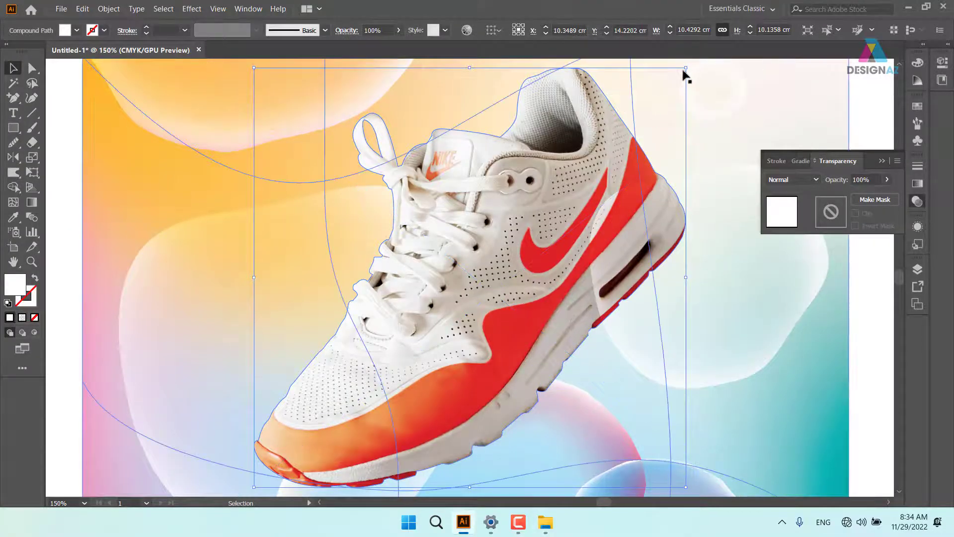
left_click_drag(686, 67, 697, 59)
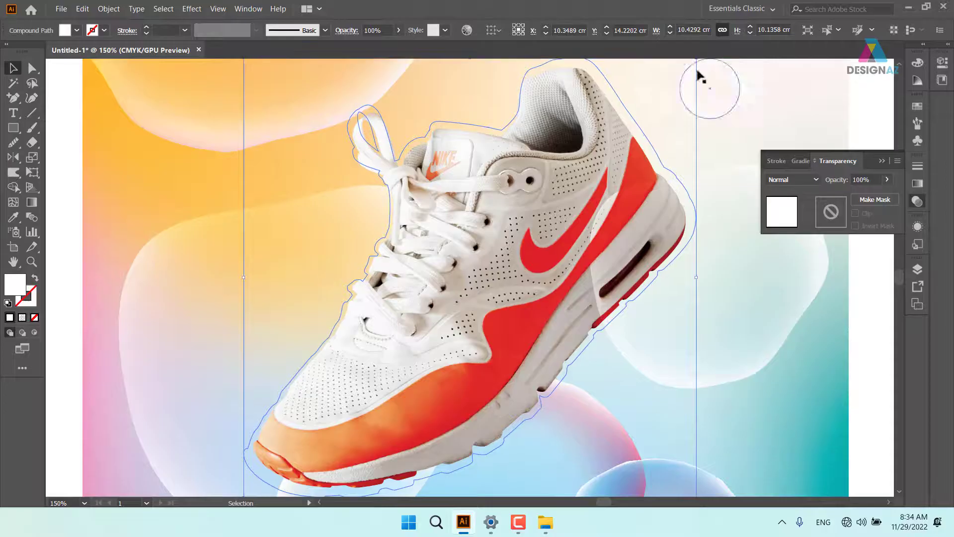
left_click_drag(752, 281, 662, 256)
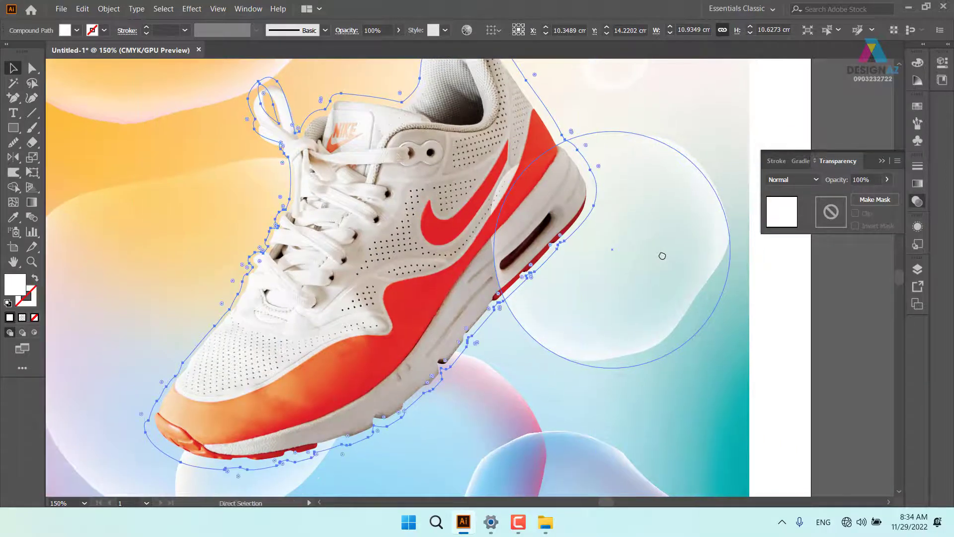
- Apply a Gaussian Blur with a 35.6 pixel radius to the white silhouette behind the shoe
key("ctrl+]")
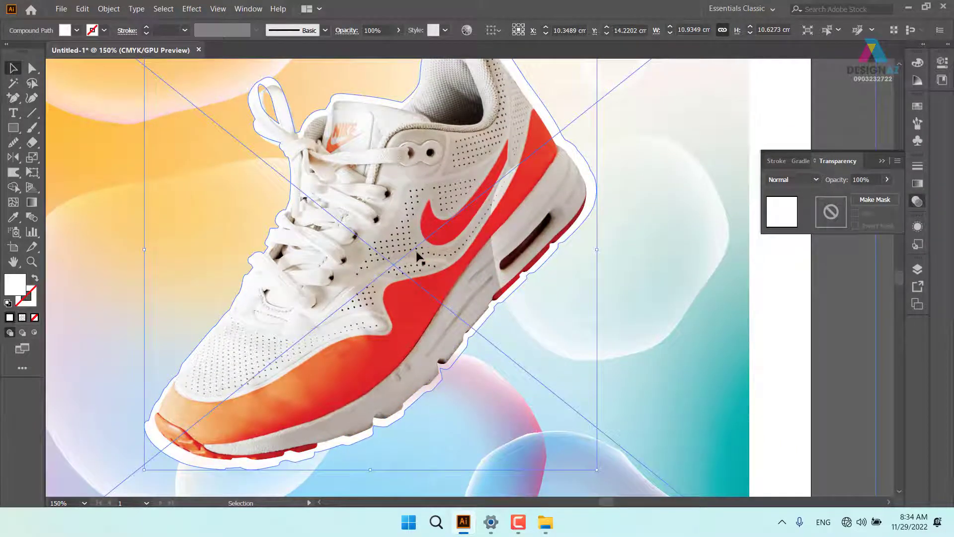
left_click(195, 10)
mouse_move(215, 251)
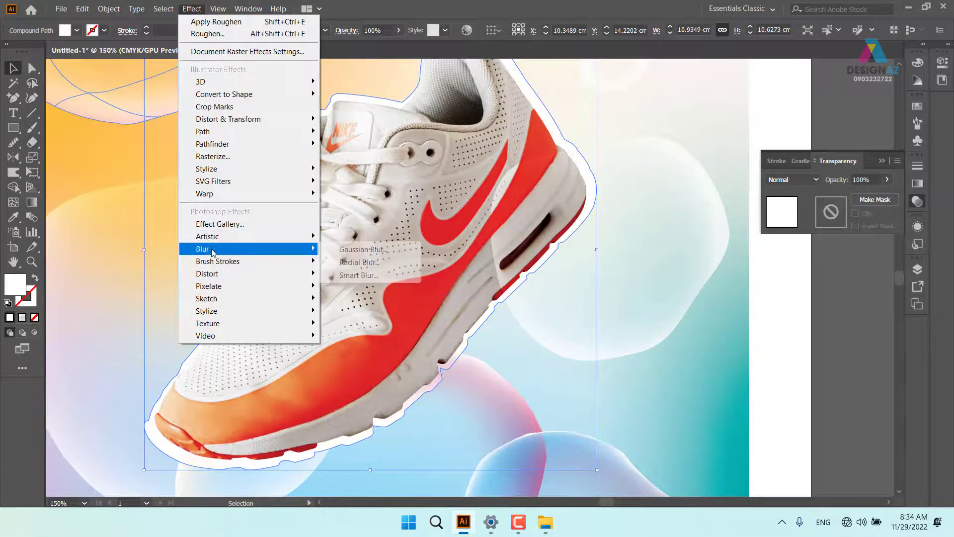
left_click(369, 250)
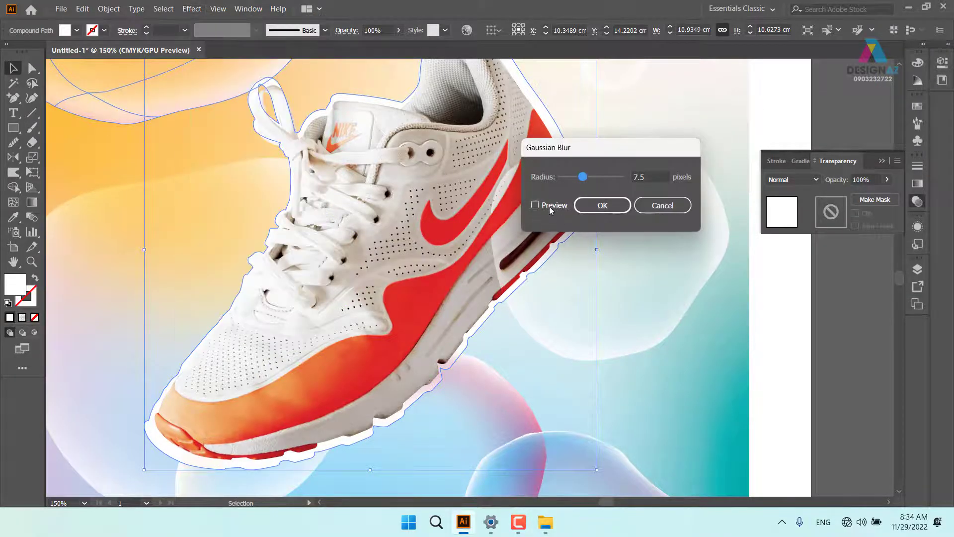
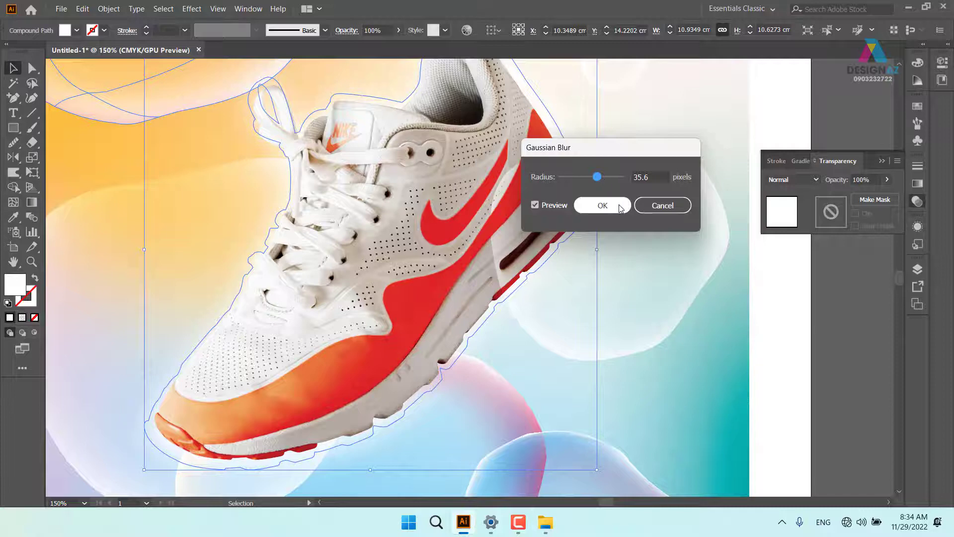
left_click(603, 204)
left_click(797, 358)
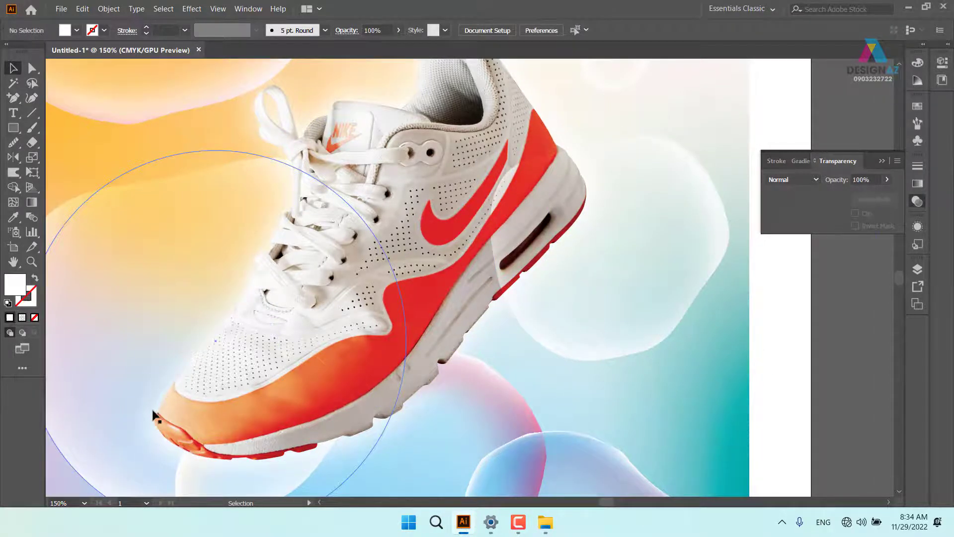
- Examine the blurred white glow around the shoe up close and against the whole poster
left_click(476, 338)
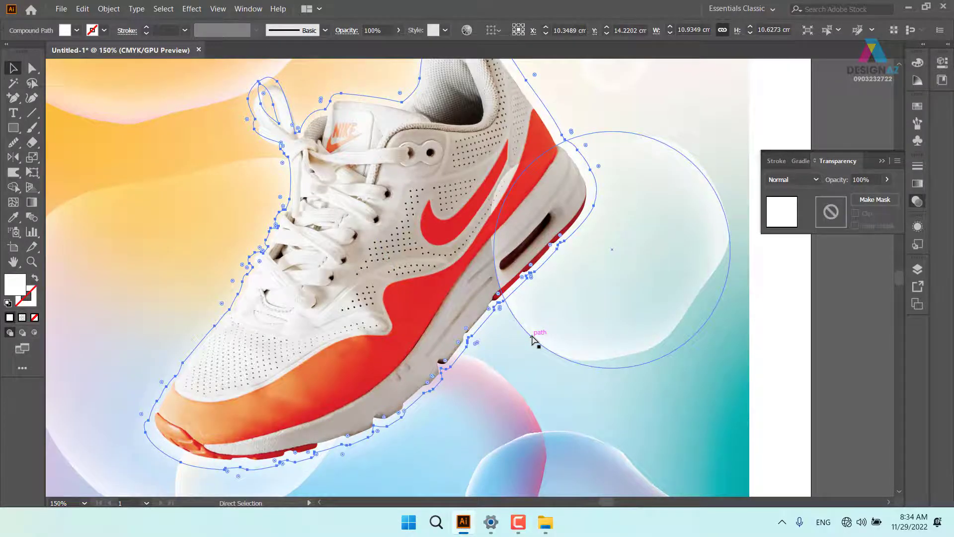
key("v")
key("a")
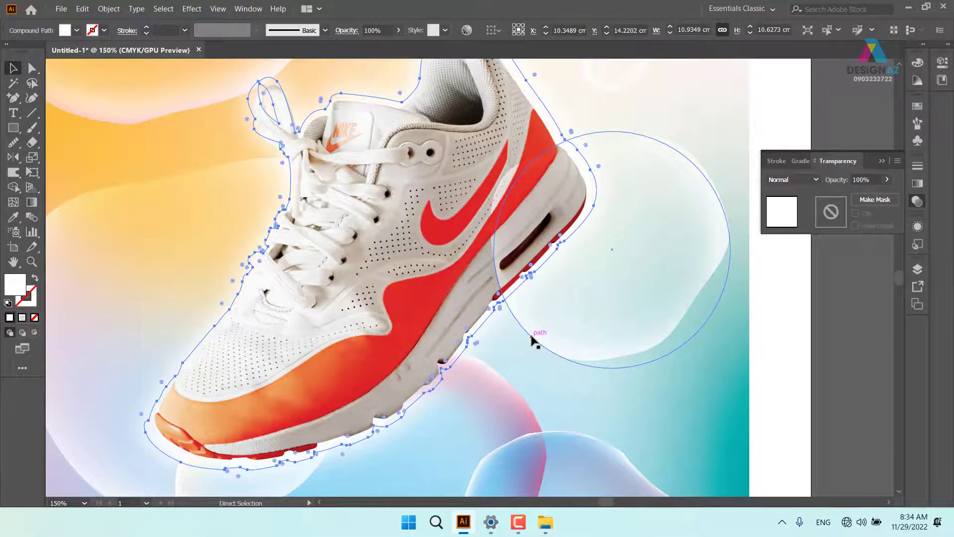
key("v")
key("ctrl+minus")
key("ctrl+minus")
key("ctrl+minus")
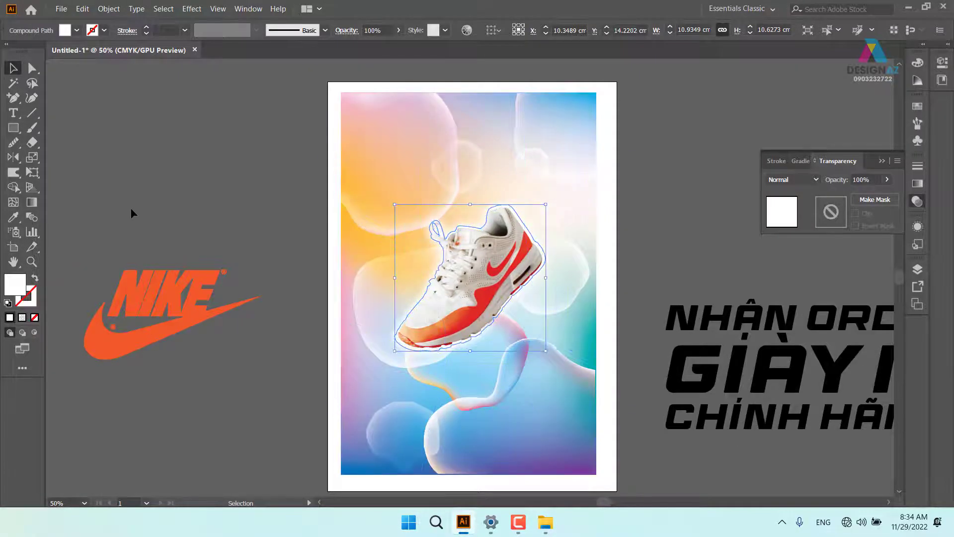
left_click(153, 233)
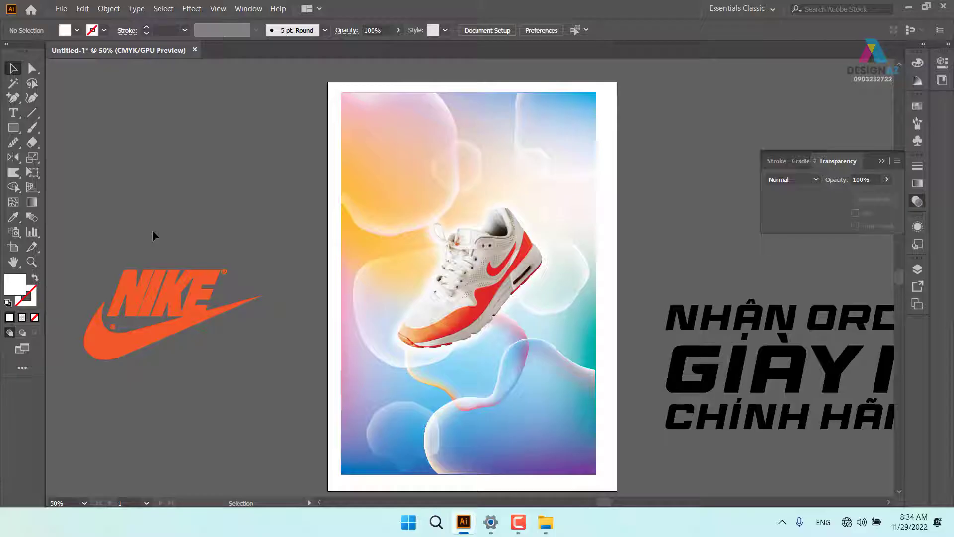
key("ctrl+a")
key("v")
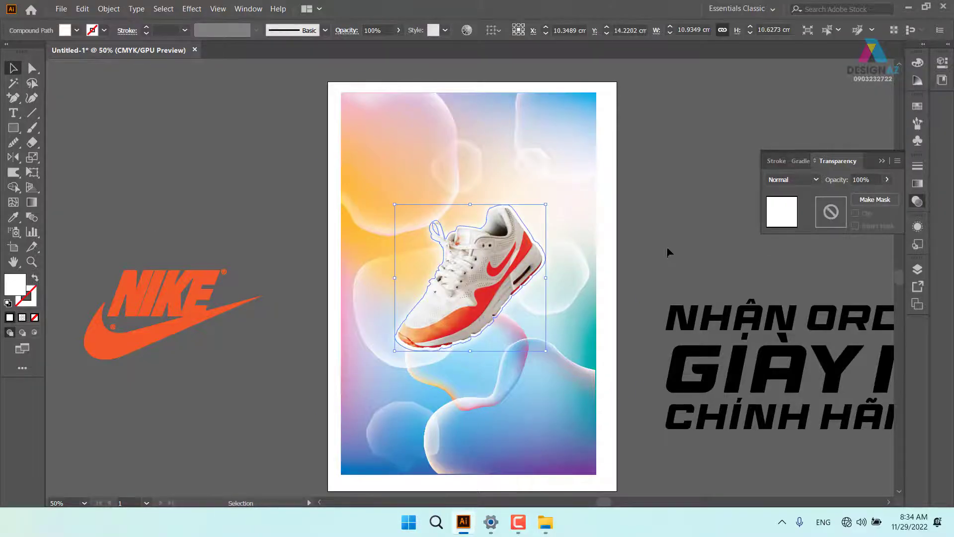
left_click(664, 241)
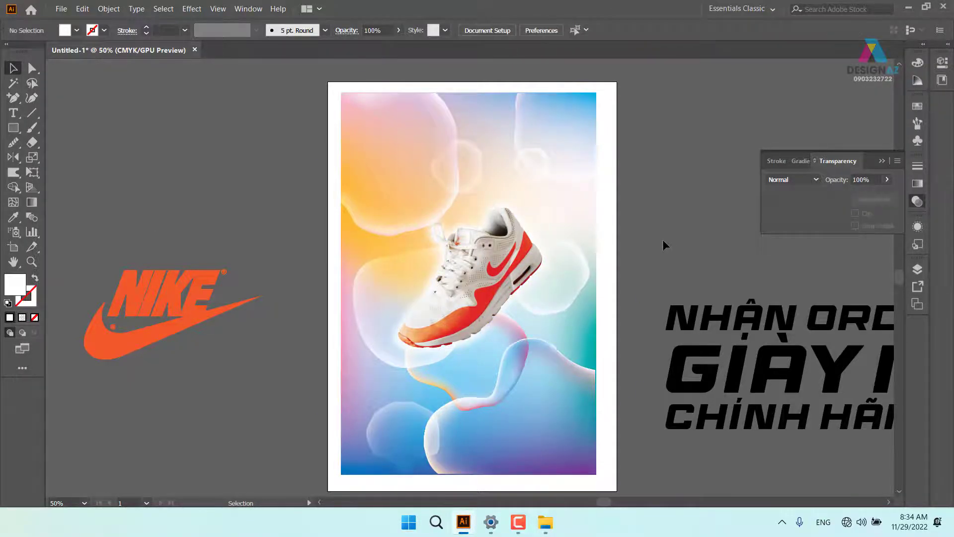
- Move the orange Nike logo onto the poster above the shoe and scale it down to about 8.02 by 4.09 cm
left_click_drag(192, 314, 564, 134)
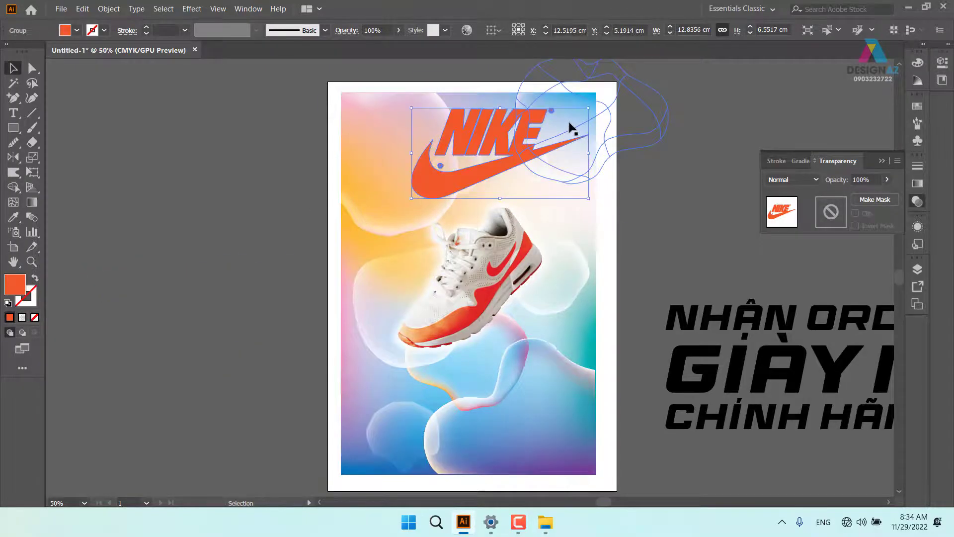
left_click_drag(590, 107, 491, 144)
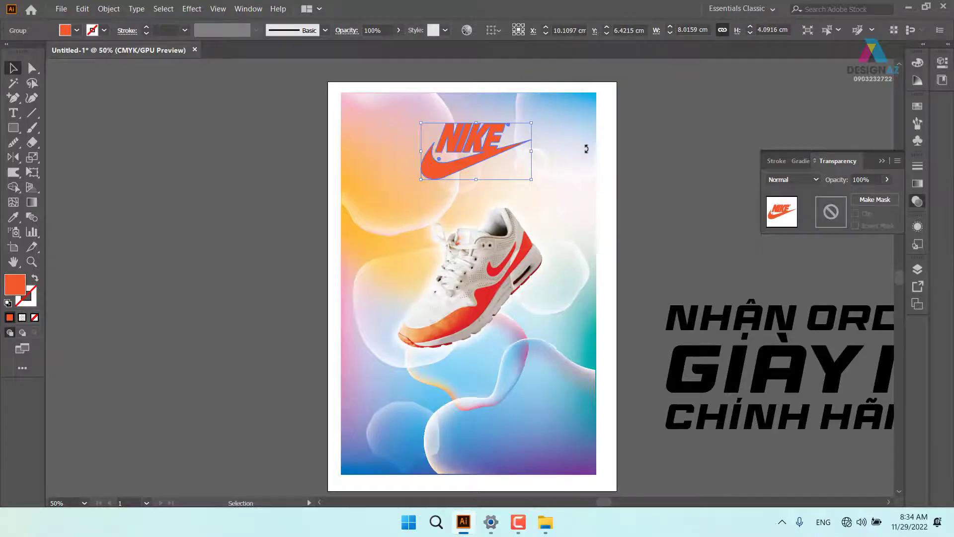
left_click(695, 122)
left_click_drag(650, 188, 581, 237)
- Shrink the Nike logo to about 5.85 by 2.99 cm and place it near the poster's upper-left corner
key("ctrl+plus")
key("ctrl+plus")
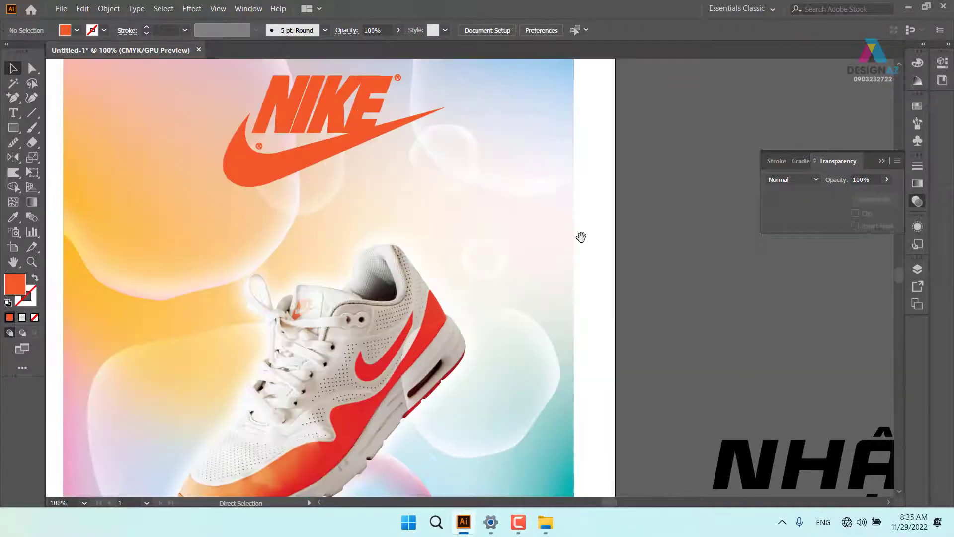
left_click_drag(351, 254, 424, 373)
left_click(400, 242)
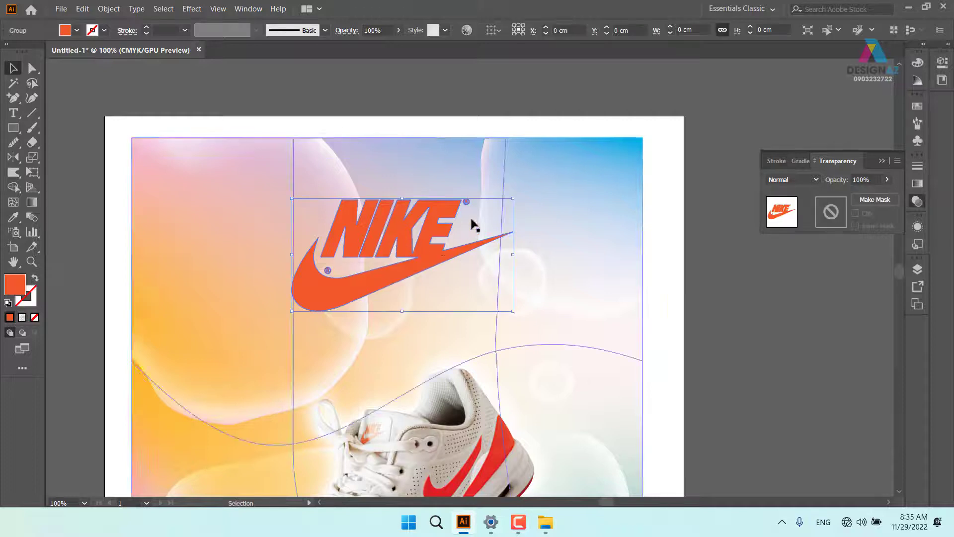
left_click_drag(511, 198, 451, 225)
left_click_drag(385, 248, 270, 208)
left_click(352, 110)
left_click_drag(324, 189, 437, 162)
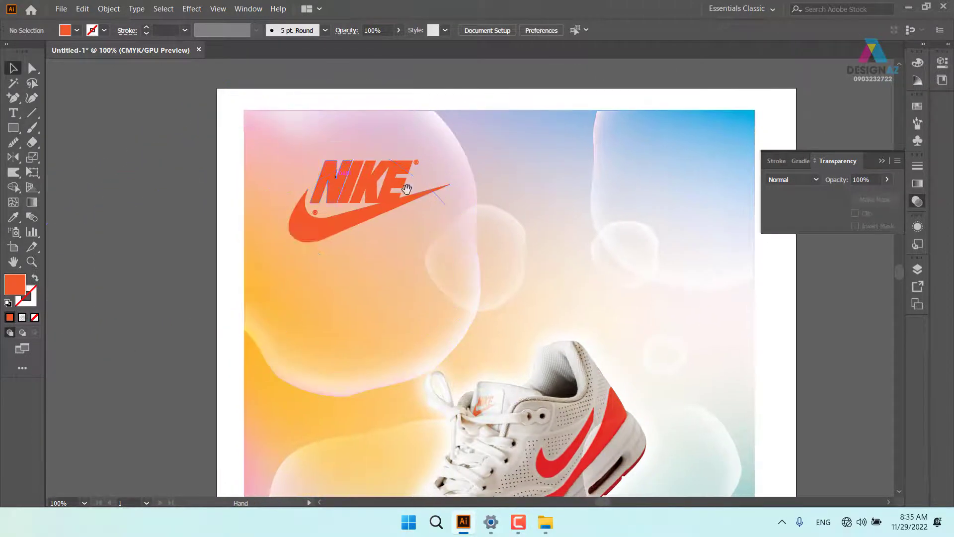
- Add a white Inner Glow to the Nike logo's edges in Screen mode with 75% opacity and 0.13 cm blur
left_click(363, 198)
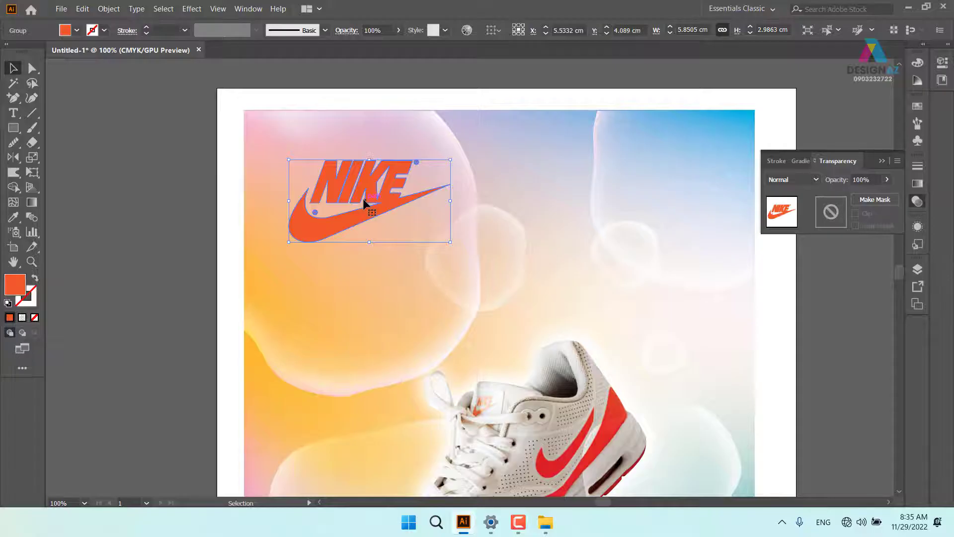
key("ctrl+equal")
key("ctrl+equal")
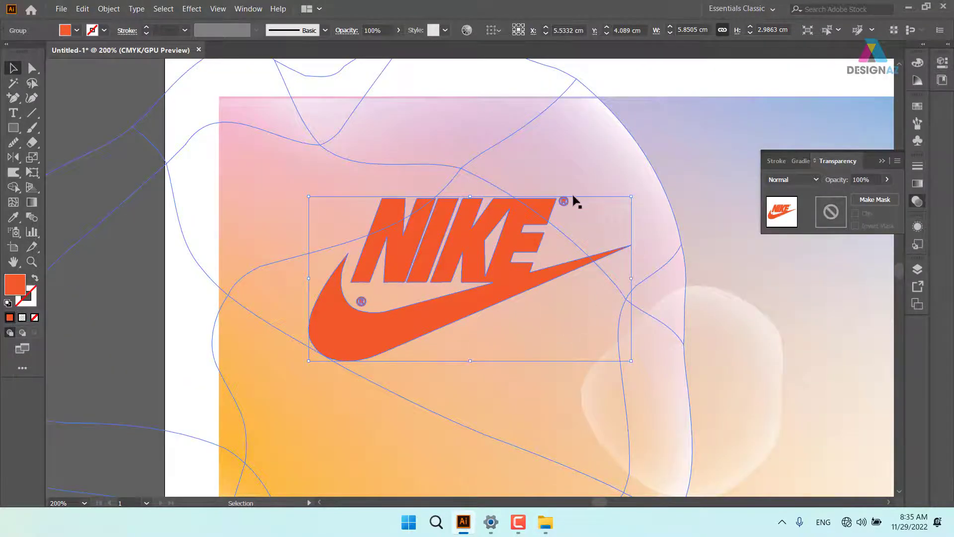
left_click(193, 9)
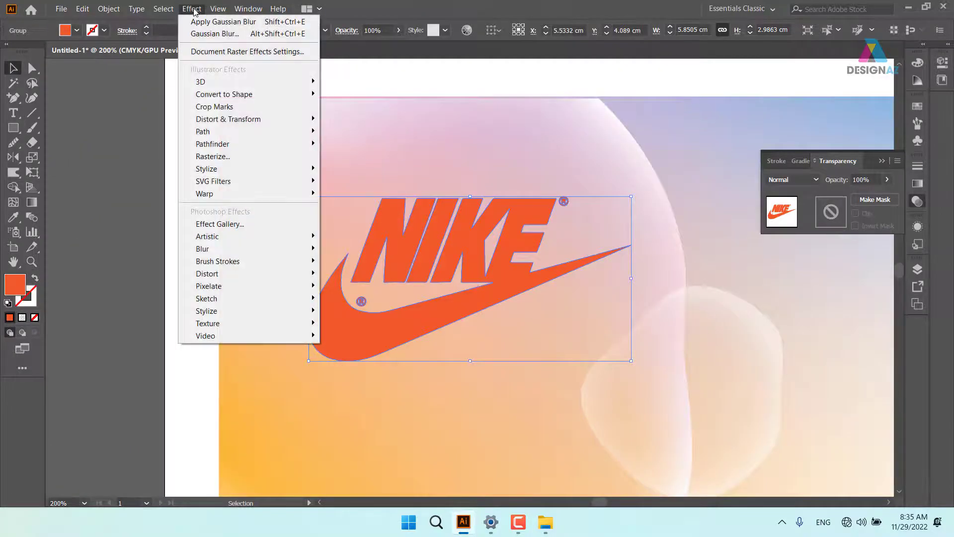
mouse_move(258, 173)
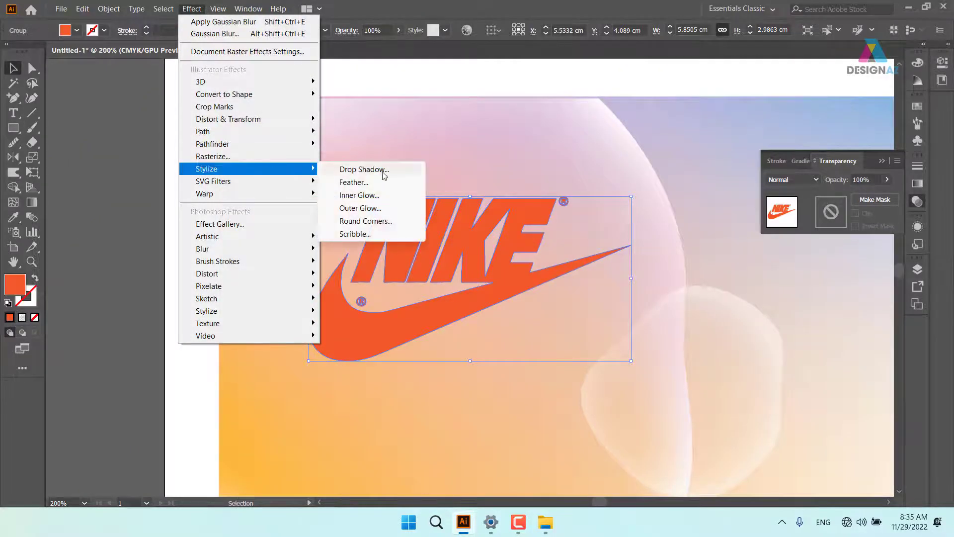
left_click(383, 196)
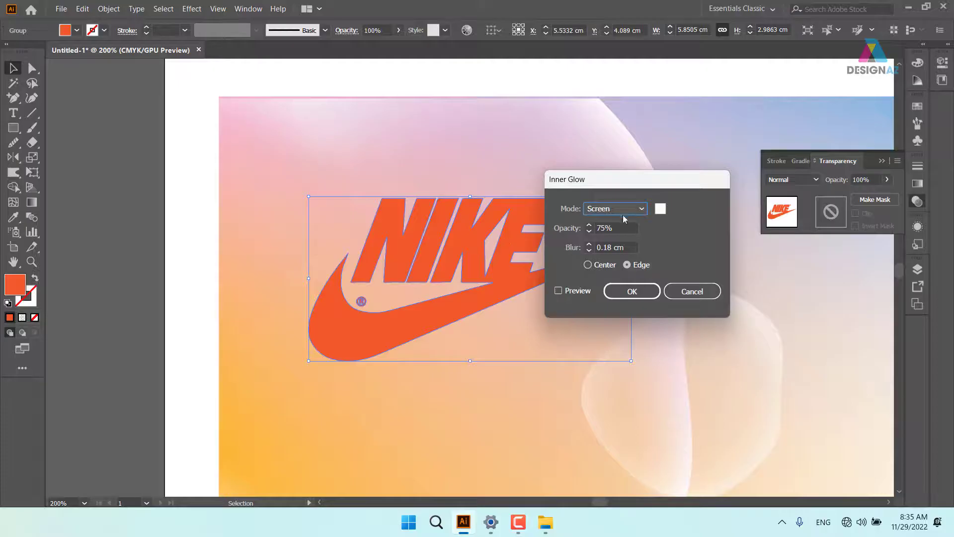
left_click(559, 292)
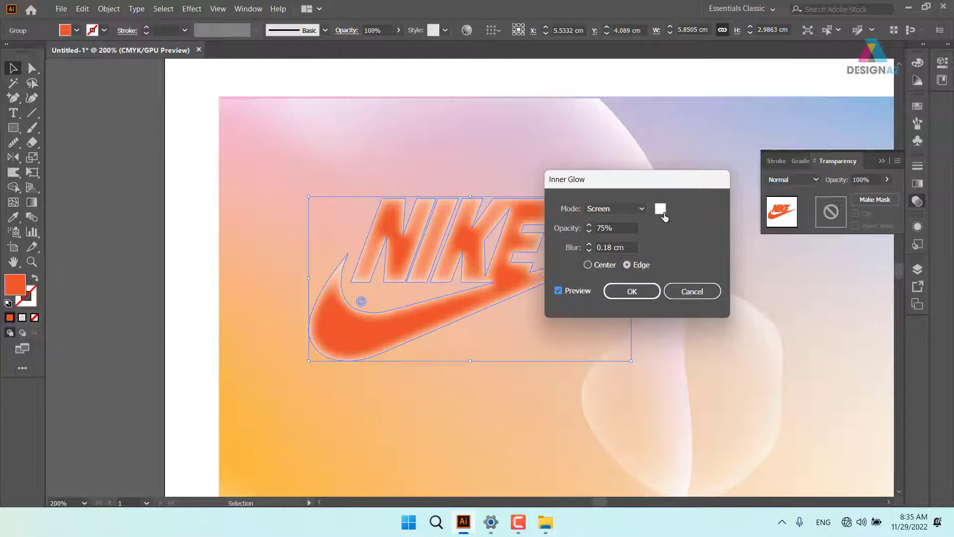
left_click(627, 248)
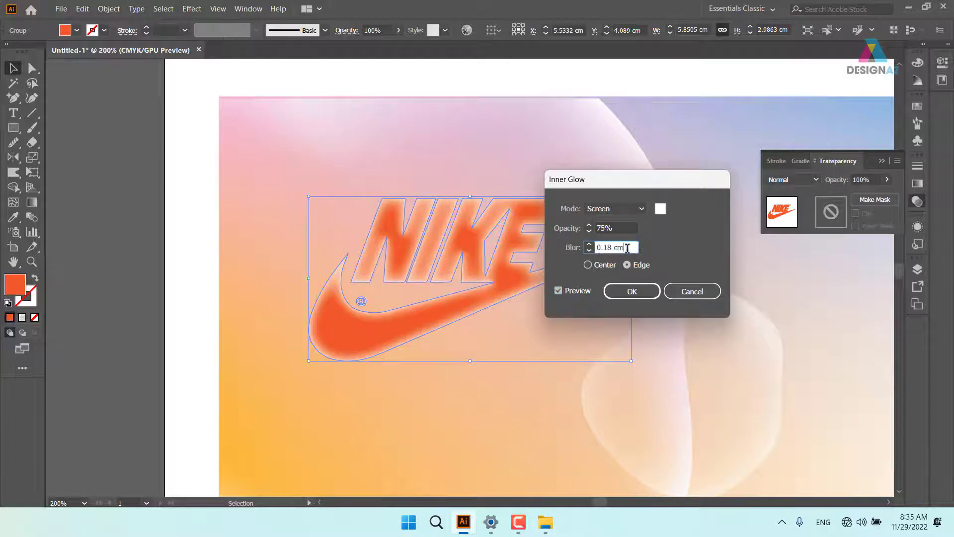
key("Down")
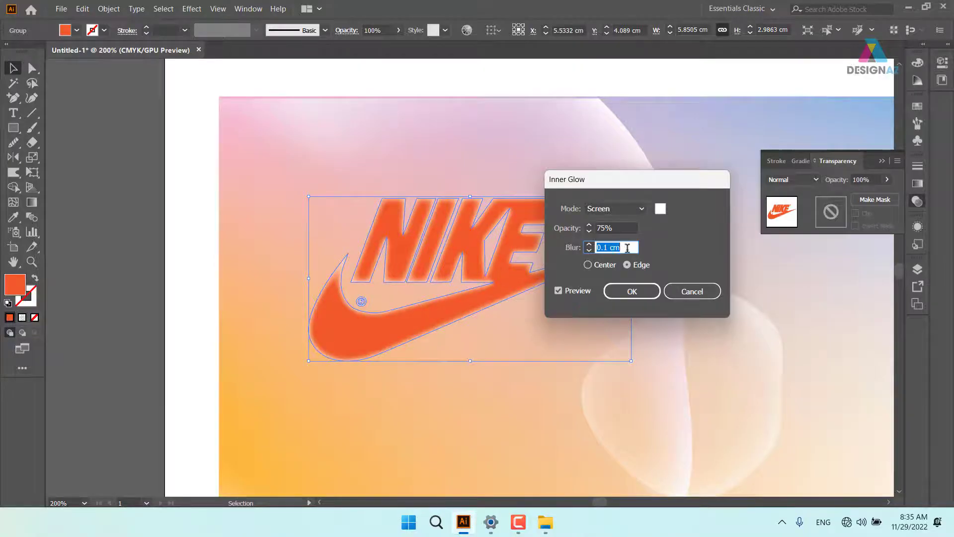
left_click(605, 247)
left_click(621, 229)
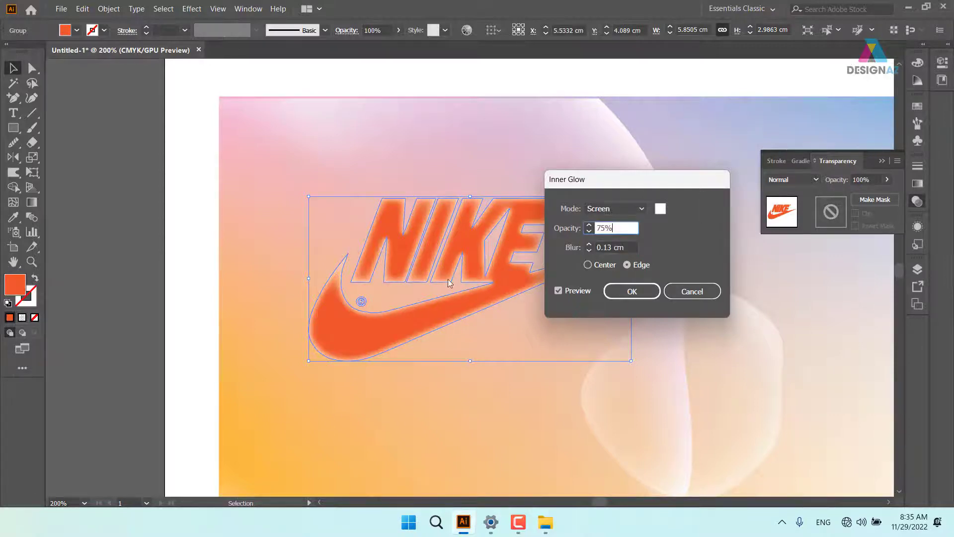
left_click(639, 296)
left_click(123, 269)
- Duplicate the Nike logo beside the original and give the copy a white 1 pt stroke and no fill
left_click_drag(497, 462, 490, 410)
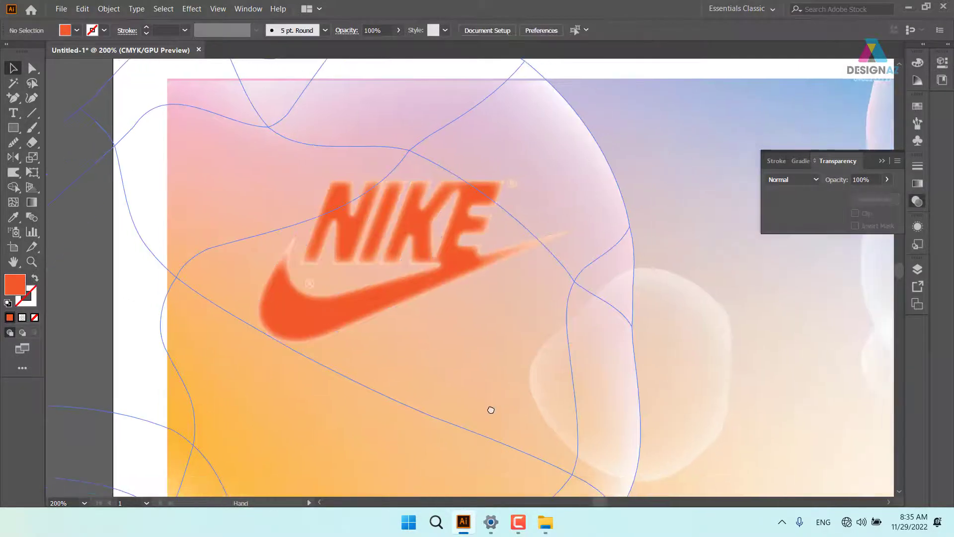
left_click(379, 293)
left_click_drag(440, 309, 635, 347)
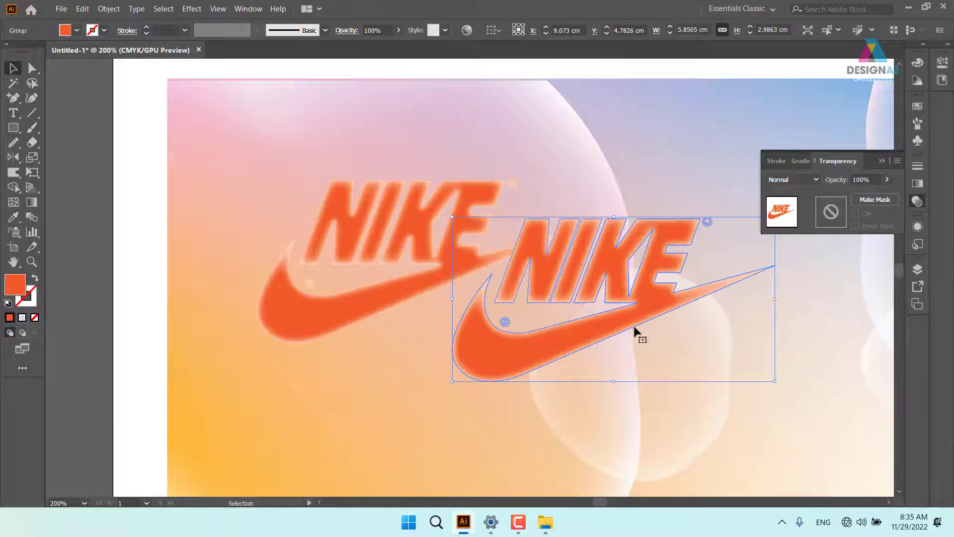
key("x")
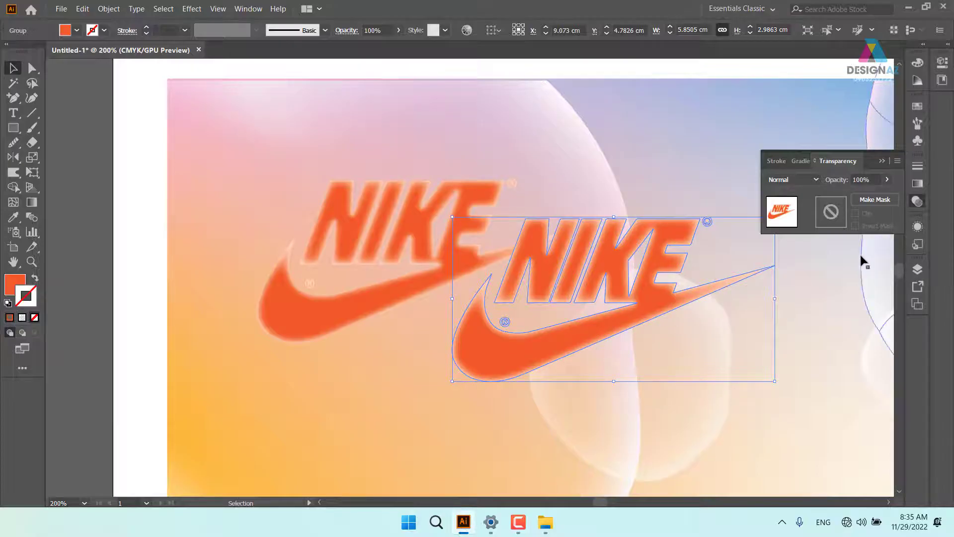
left_click(916, 110)
left_click(917, 107)
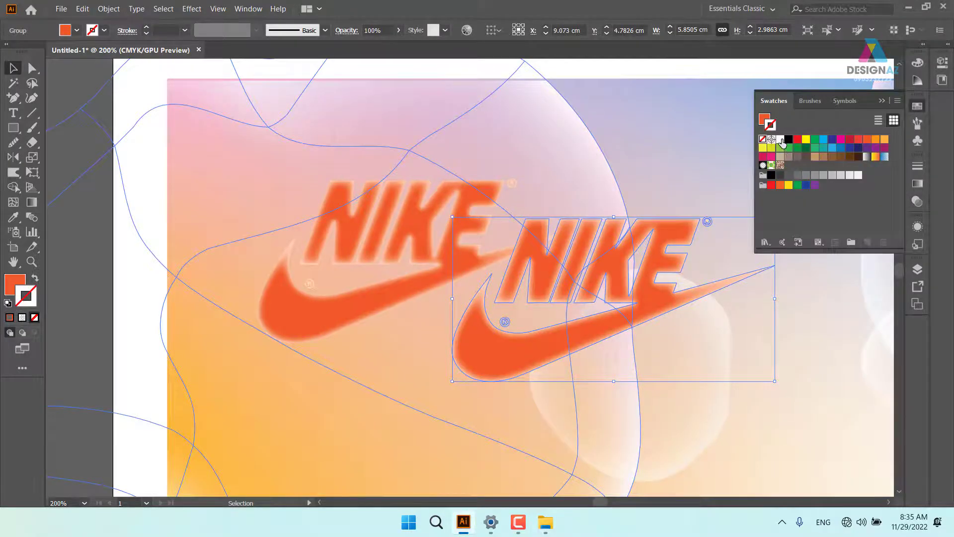
left_click(780, 140)
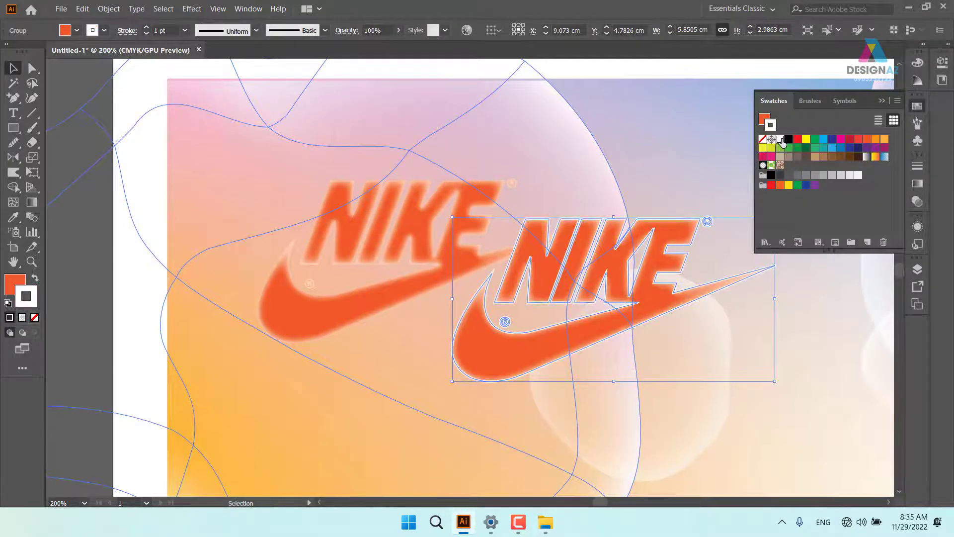
left_click(19, 288)
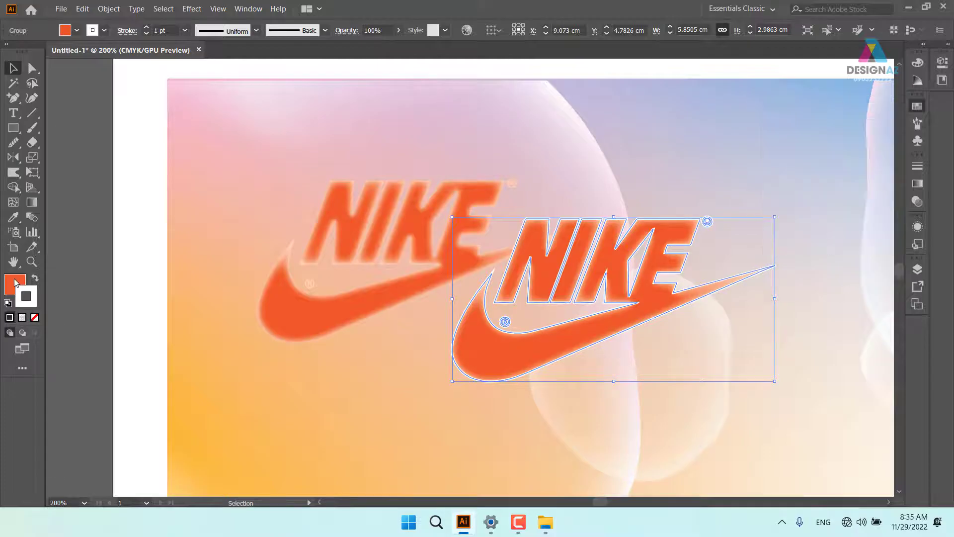
left_click(35, 317)
- Place the white outlined logo copy over the original Nike logo so their shapes line up
left_click_drag(551, 299, 356, 259)
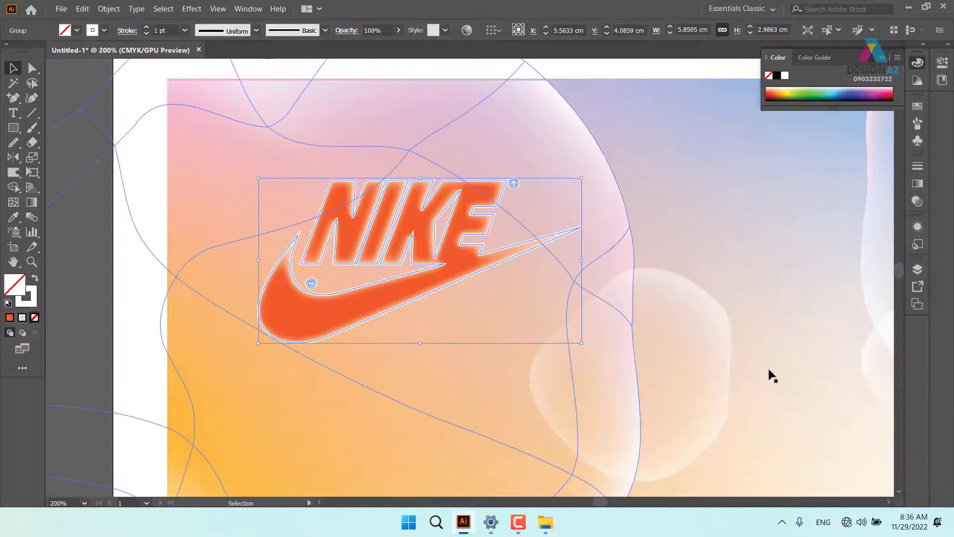
left_click(133, 366)
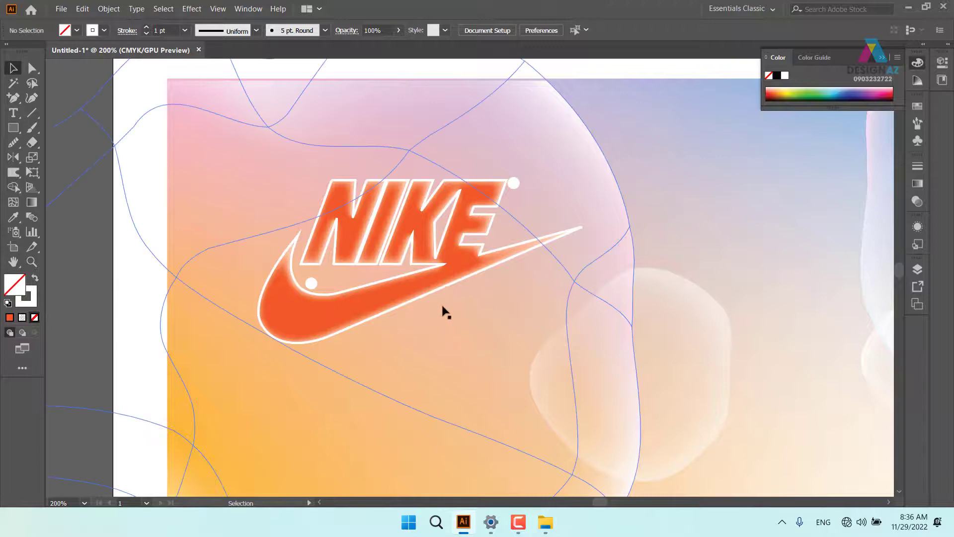
left_click_drag(410, 304, 467, 337)
key("ctrl+z")
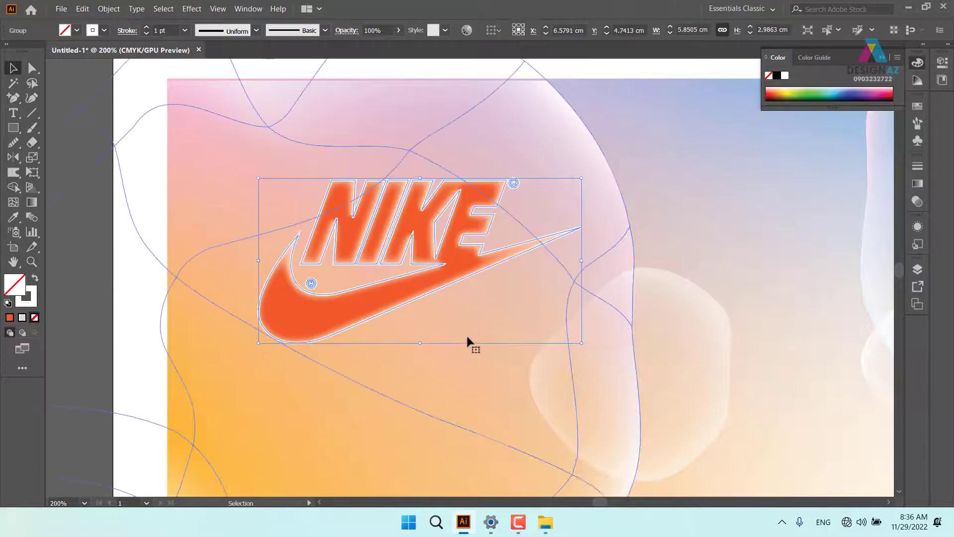
- Set the blending mode of the white outlined Nike logo to Overlay
key("ctrl+minus")
key("ctrl+minus")
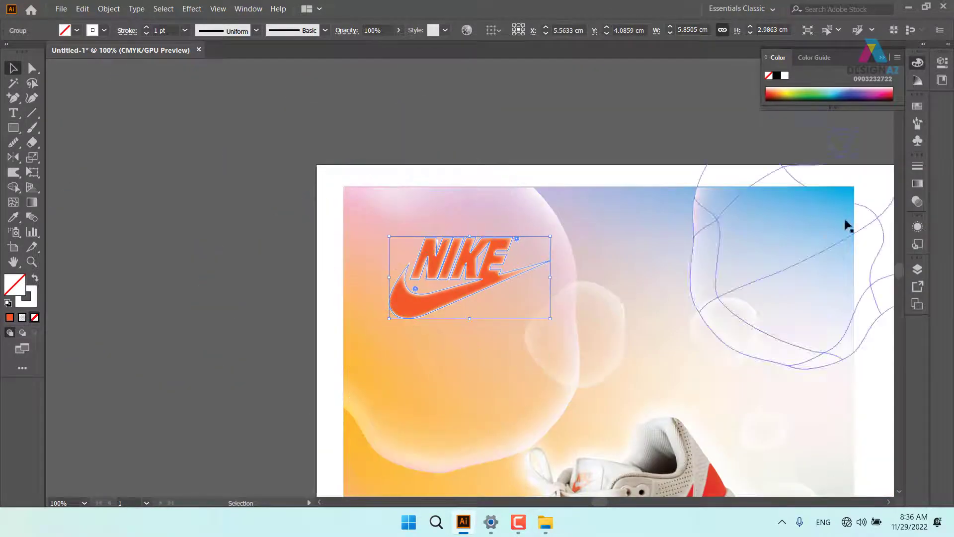
left_click(918, 201)
left_click(803, 182)
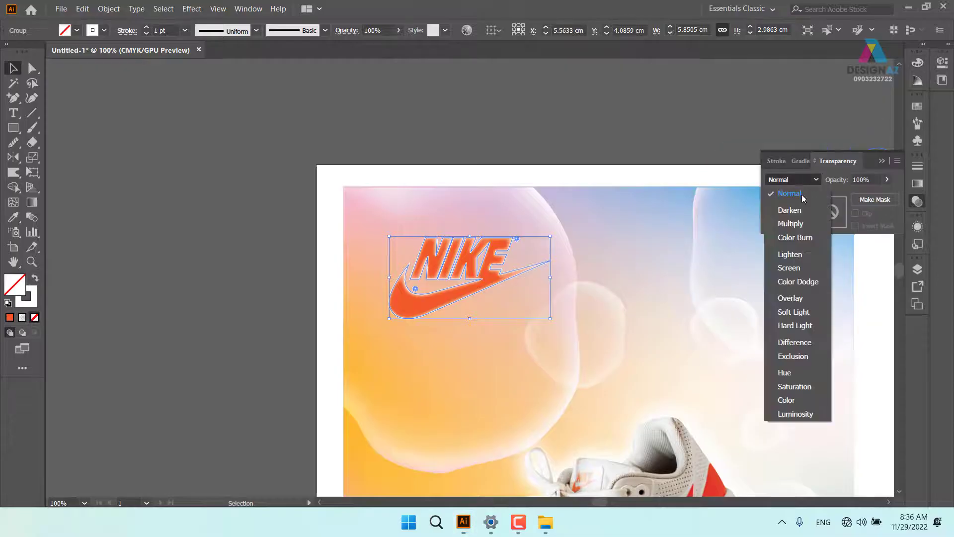
left_click(809, 298)
left_click(222, 333)
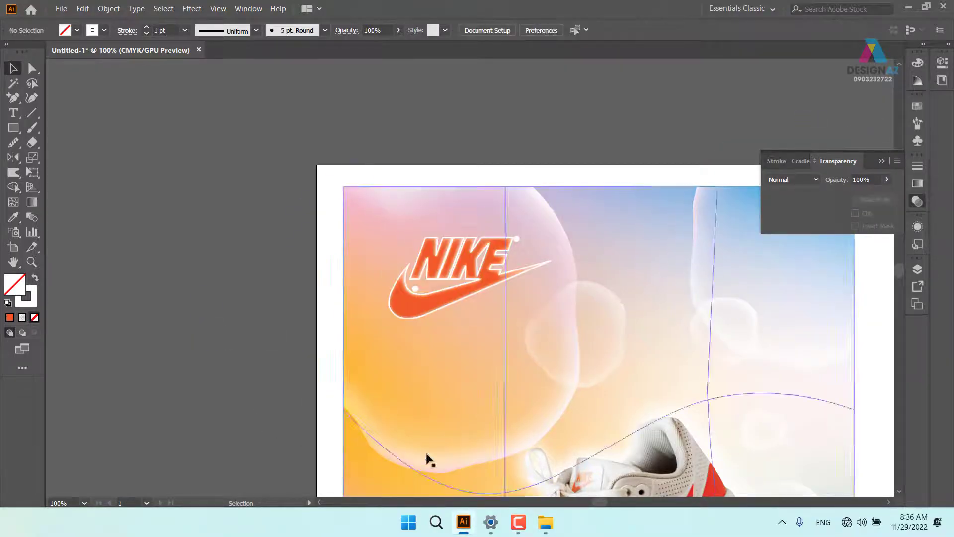
left_click_drag(705, 391, 501, 262)
left_click_drag(546, 301, 569, 219)
key("ctrl+minus")
key("ctrl+minus")
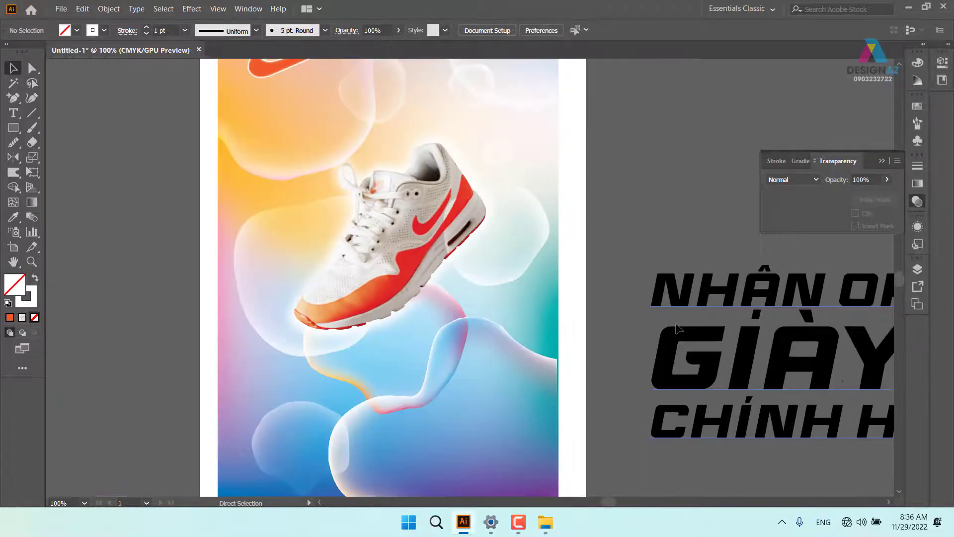
- Scale the three-line headline group down to about 21.5 cm wide and move it onto the lower part of the poster
left_click_drag(695, 327, 473, 295)
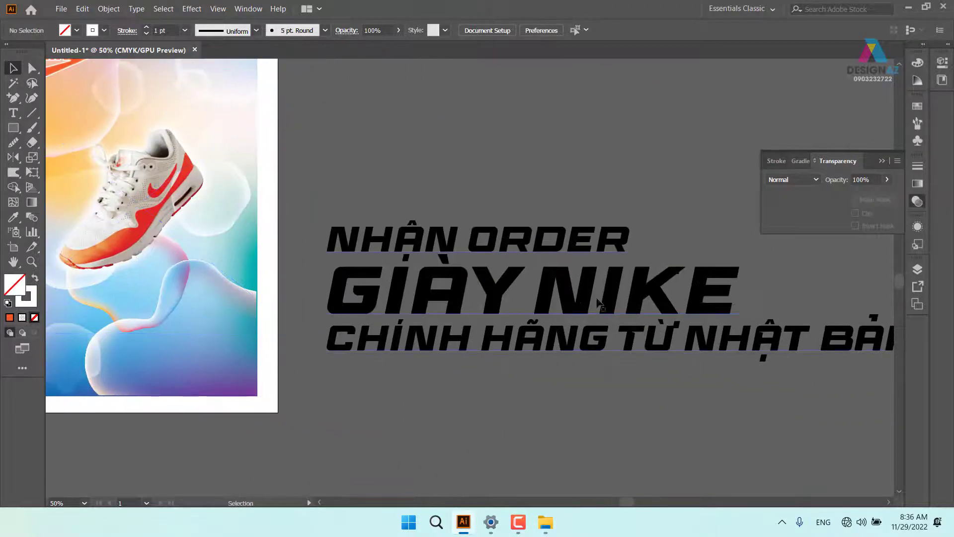
left_click(539, 338)
scroll(677, 317, "right", 5)
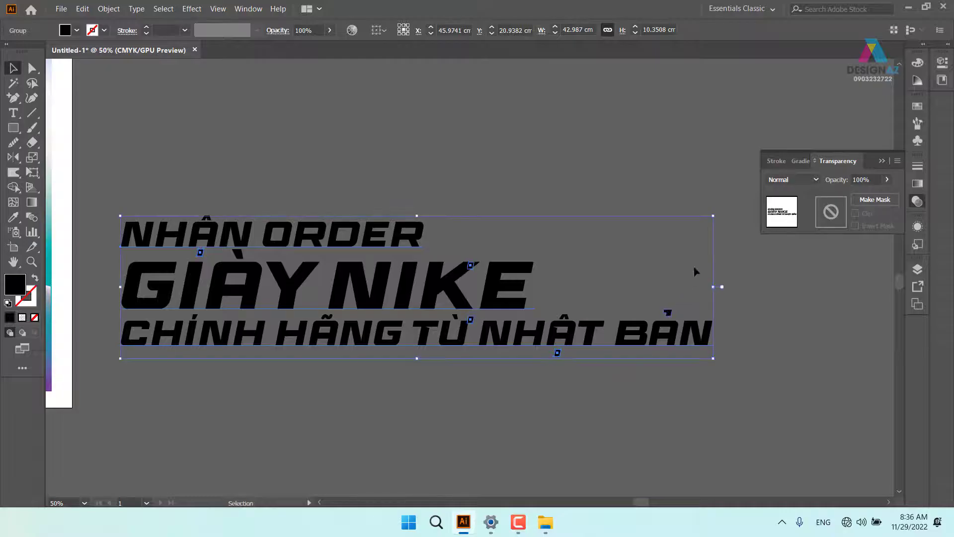
left_click_drag(715, 218, 417, 287)
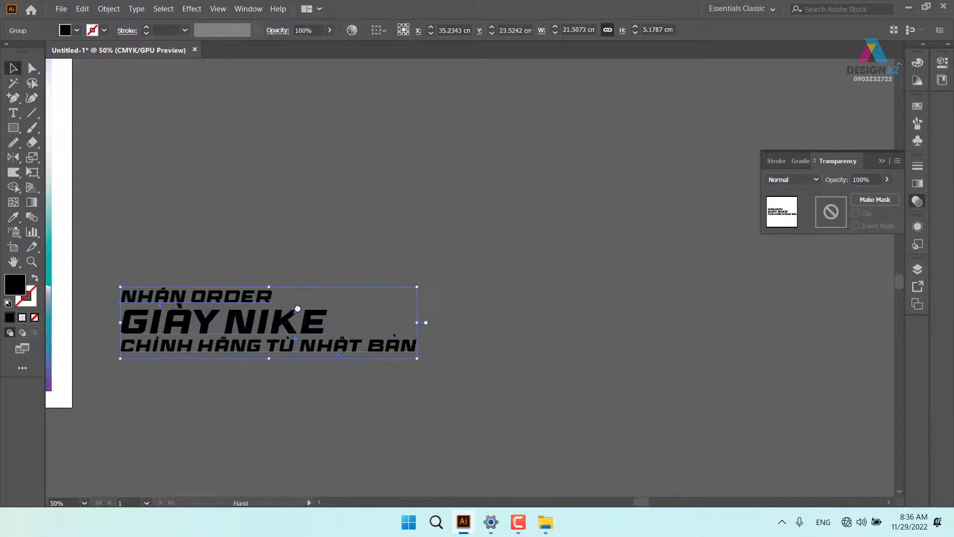
left_click_drag(231, 336, 340, 344)
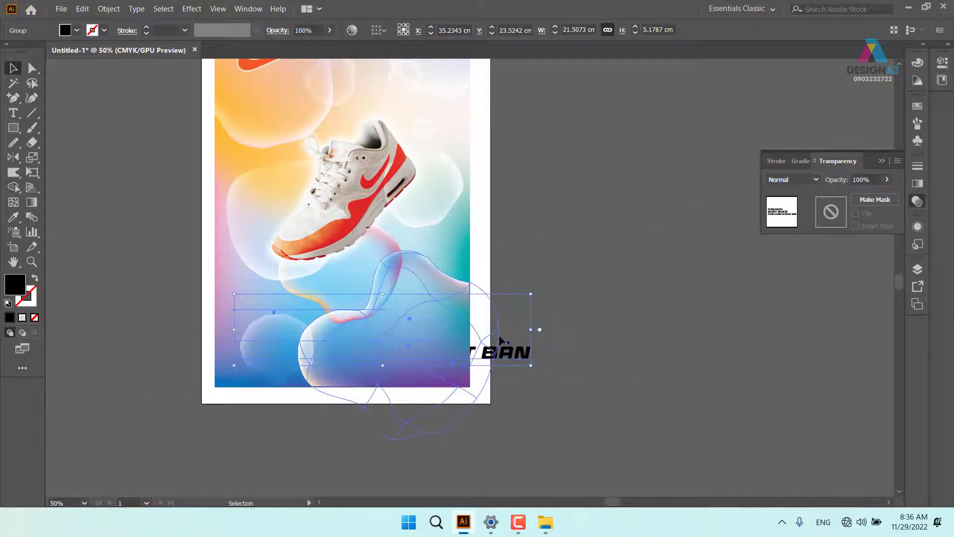
- Bring the headline group to the front and shrink it to about 13.2 cm wide within the poster's lower area
key("ctrl+shift+bracketright")
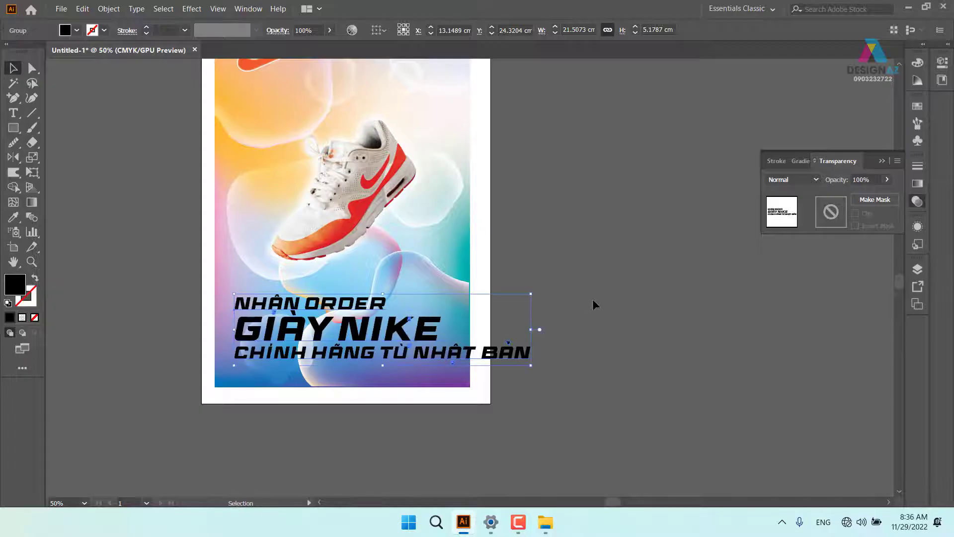
left_click_drag(530, 295, 416, 322)
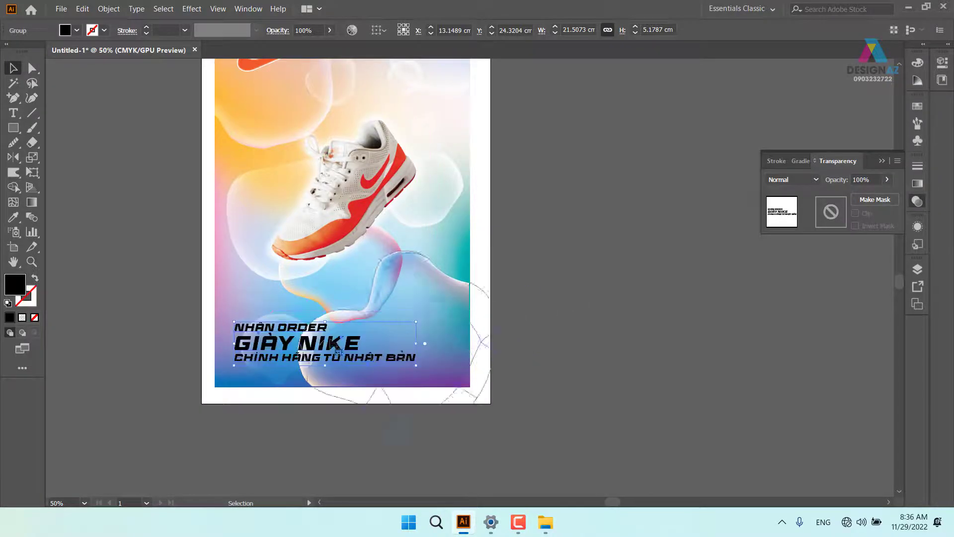
left_click_drag(336, 343, 353, 344)
left_click(633, 330)
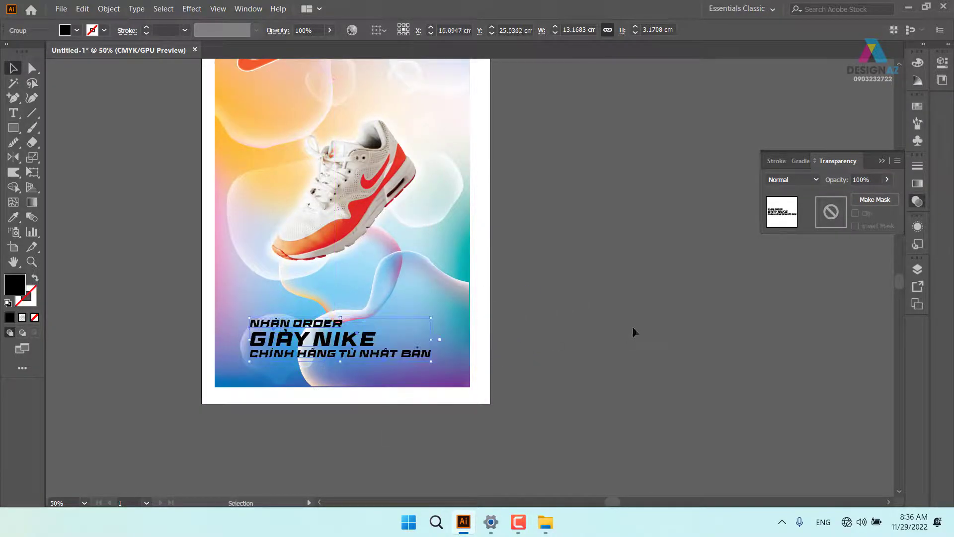
- Move the headline group onto the empty canvas beside the poster and ungroup it
left_click(340, 344)
left_click_drag(363, 349, 636, 322)
right_click(639, 321)
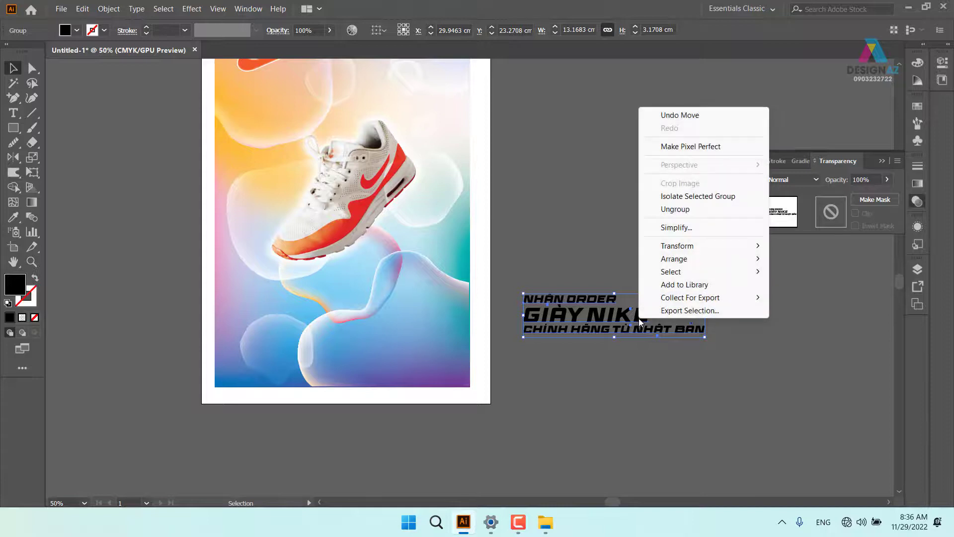
left_click(675, 208)
left_click(732, 336)
- Centre-align the three headline lines and move the text block above the loose accent marks
key("z")
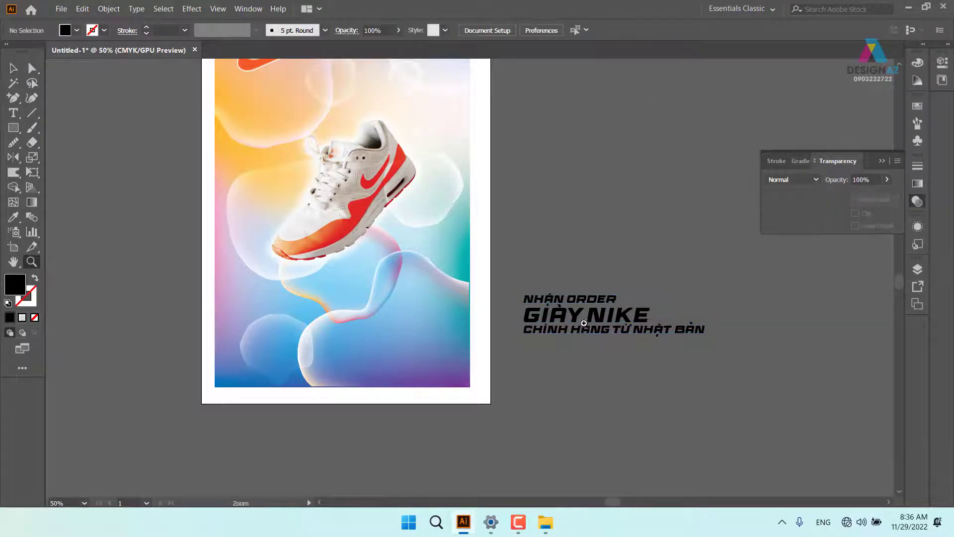
left_click_drag(587, 323, 660, 355)
left_click_drag(717, 365, 621, 374)
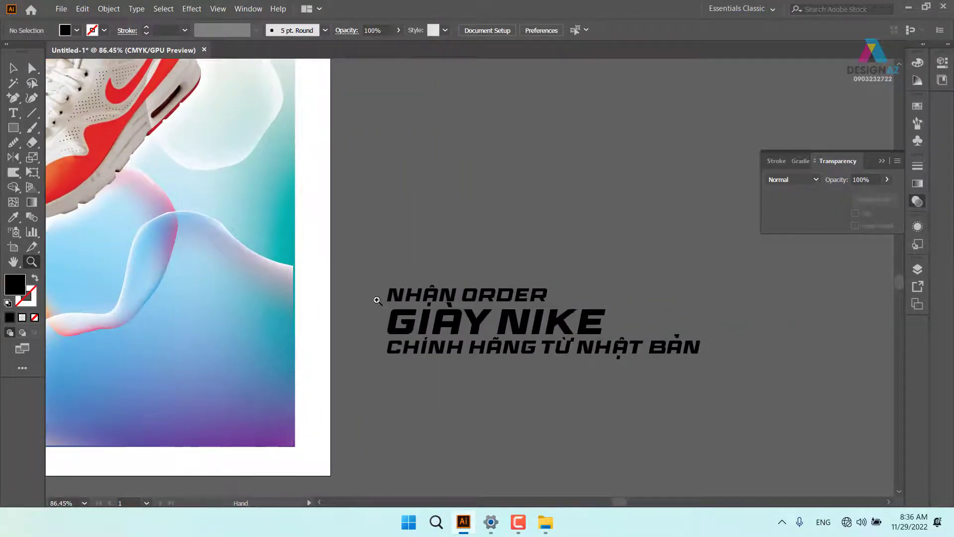
left_click(13, 68)
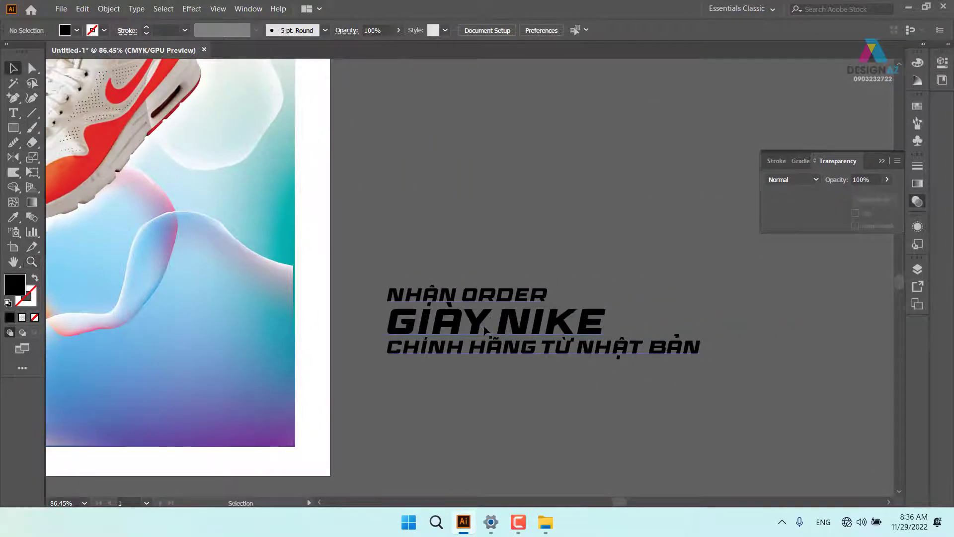
left_click(554, 318)
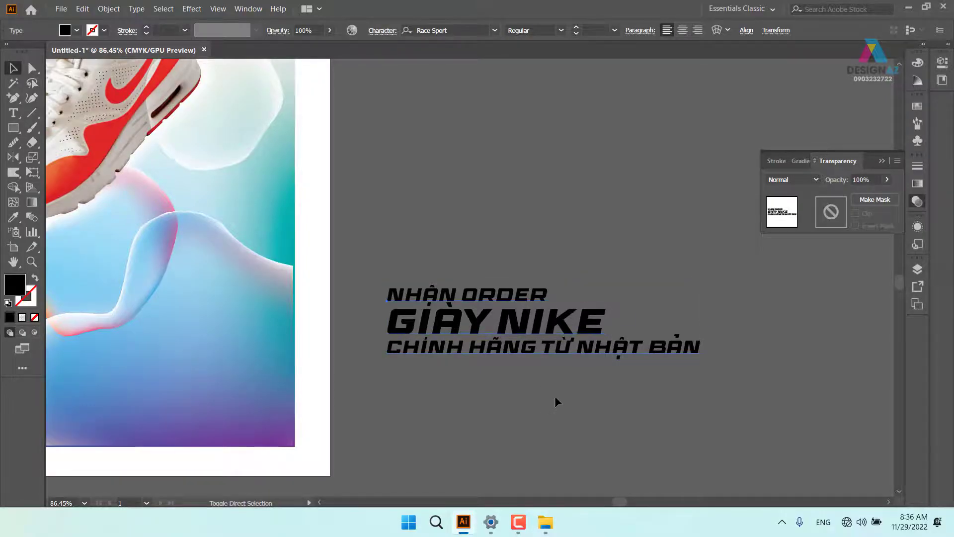
key("ctrl+shift+c")
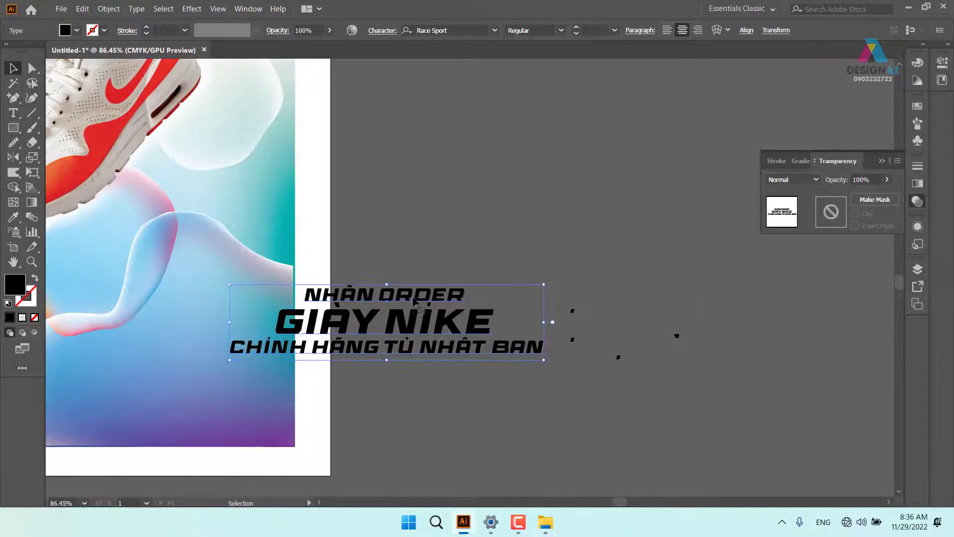
left_click_drag(414, 301, 553, 172)
left_click(635, 289)
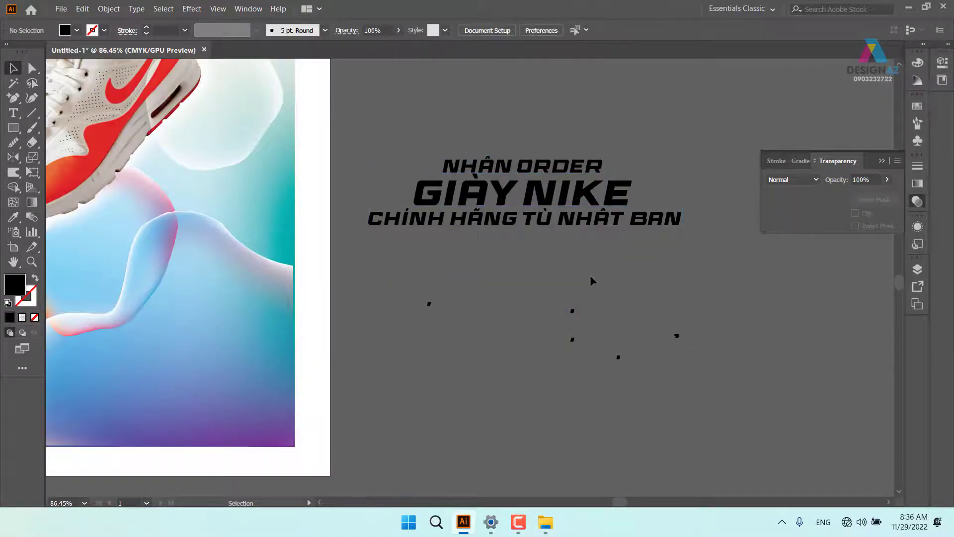
- Enlarge the "GIÀY NIKE" line to 60.33 pt so it spans about the width of the third line
left_click(473, 205)
double_click(477, 198)
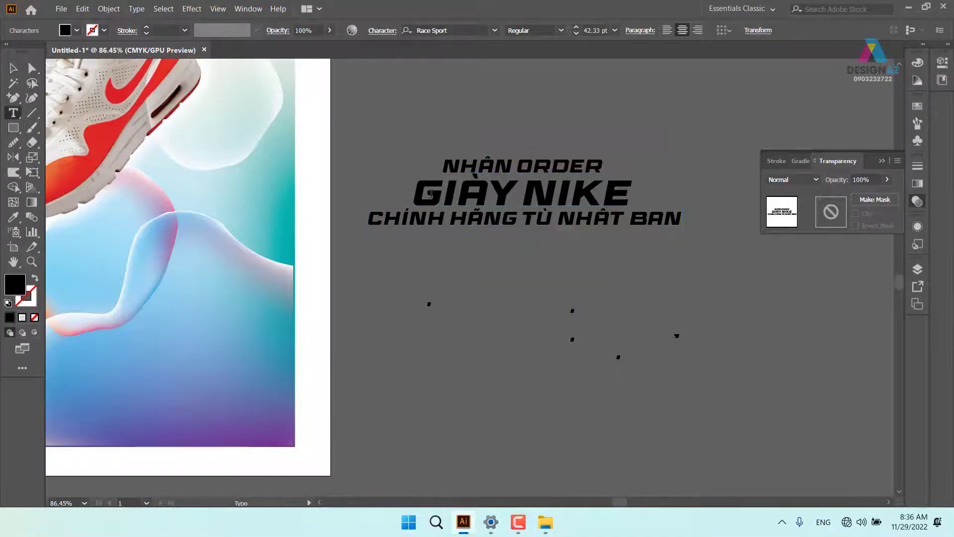
left_click_drag(419, 192, 642, 195)
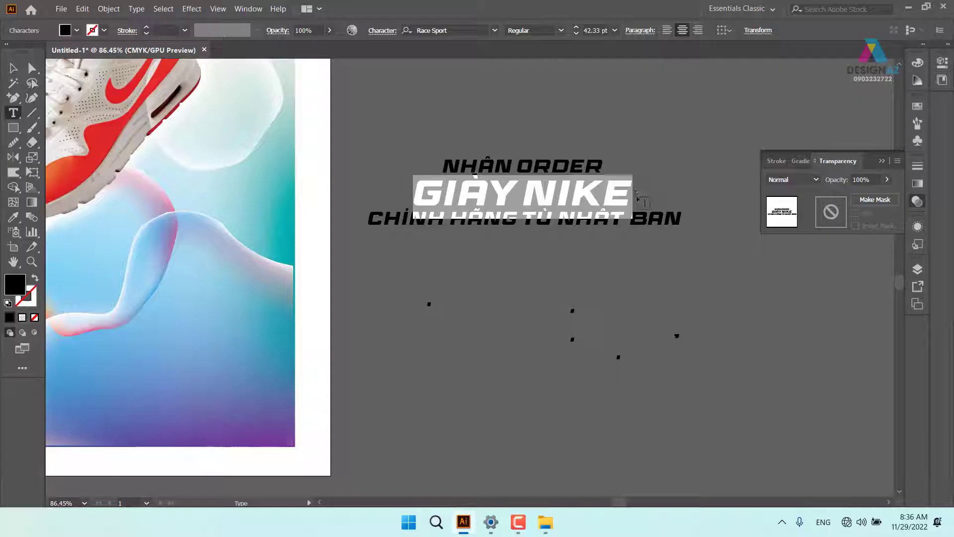
key("ctrl+shift+period")
key("ctrl+shift+period")
key("ctrl+shift+period")
key("ctrl+shift+period")
key("ctrl+shift+period")
key("ctrl+shift+period")
key("ctrl+shift+period")
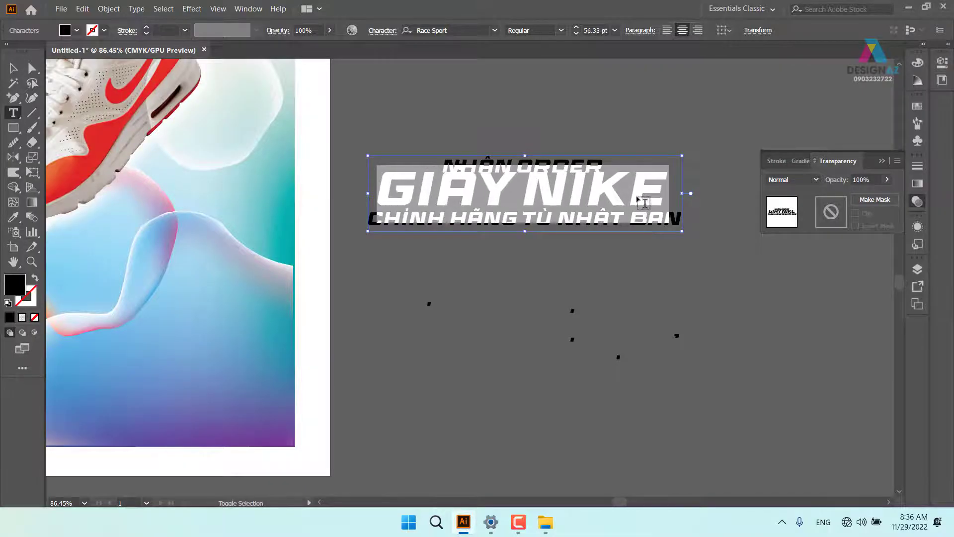
key("ctrl+shift+period")
key("ctrl+shift+period")
key("ctrl+shift+period")
key("ctrl+shift+period")
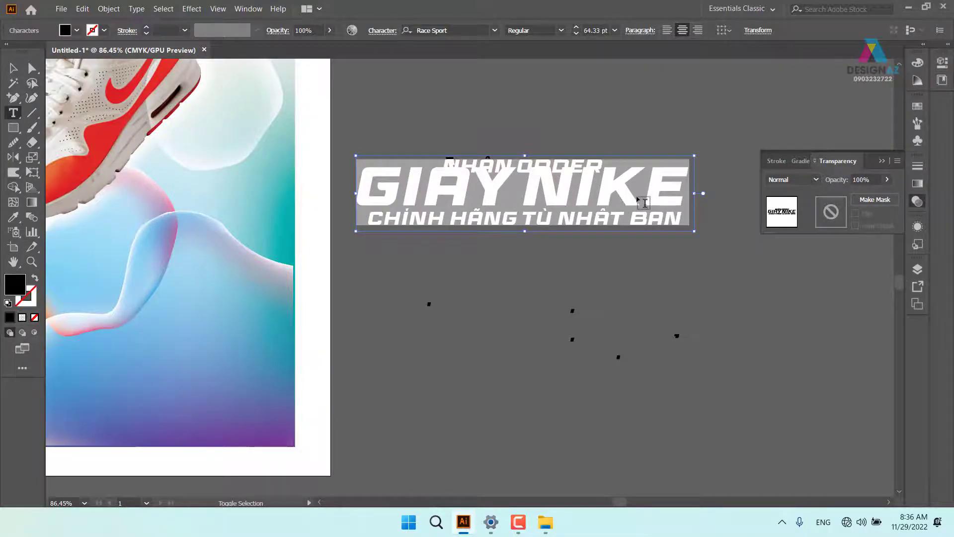
key("ctrl+shift+comma")
key("ctrl+shift+comma")
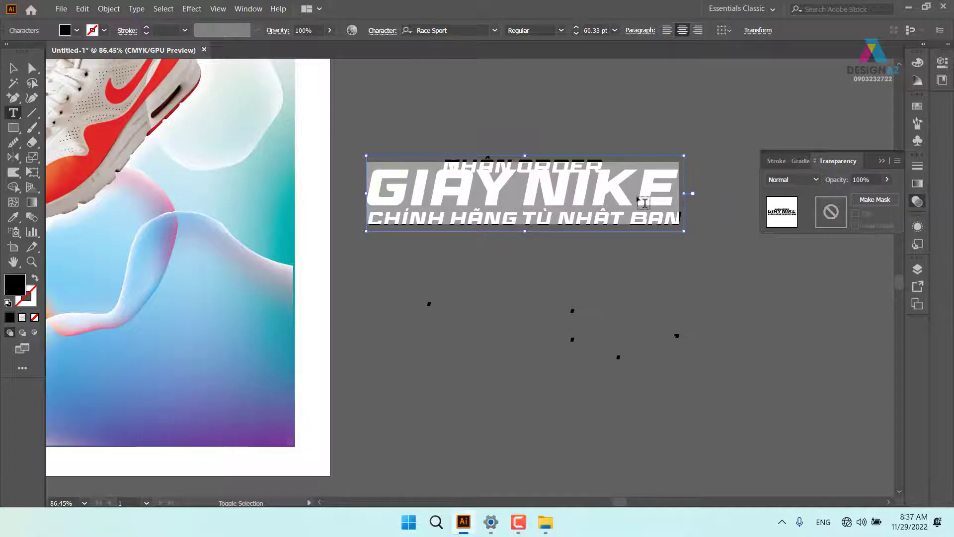
key("ctrl+shift+period")
key("ctrl+shift+comma")
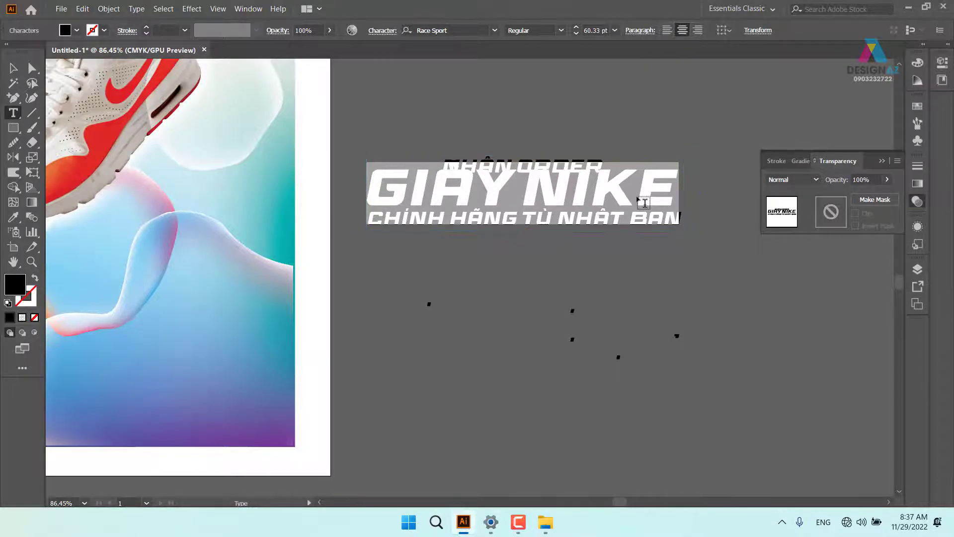
left_click(680, 192)
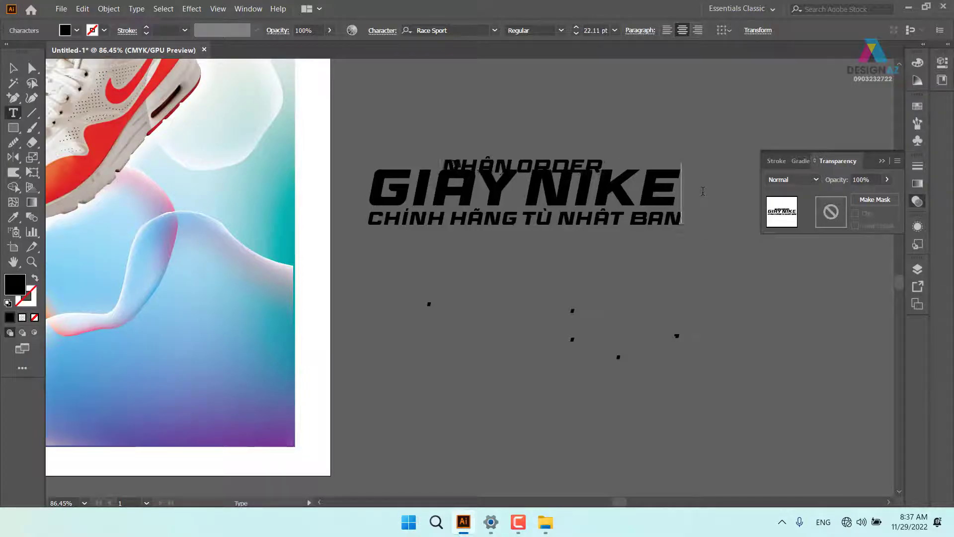
left_click(15, 69)
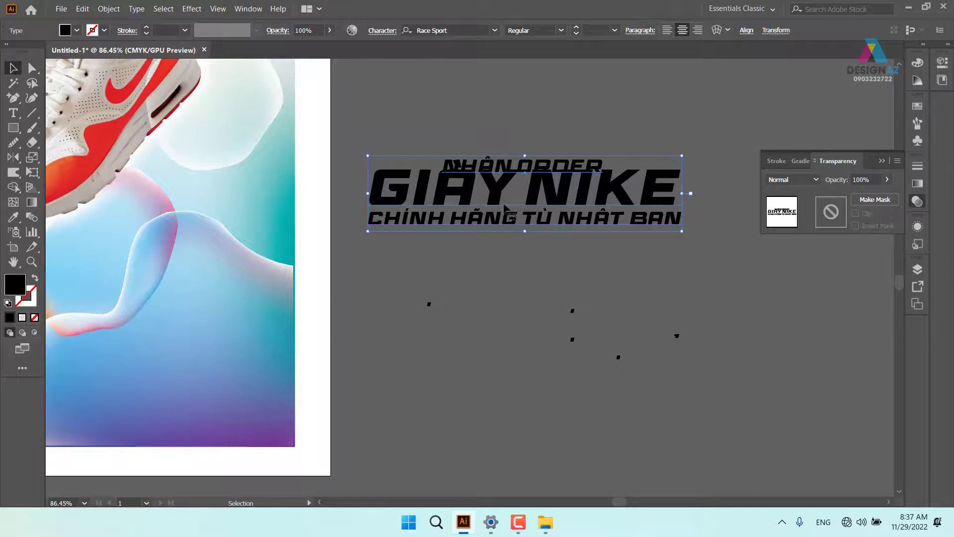
- Increase the leading of the "GIÀY NIKE" line to separate it from "NHẬN ORDER" above
double_click(472, 196)
left_click_drag(383, 191, 678, 187)
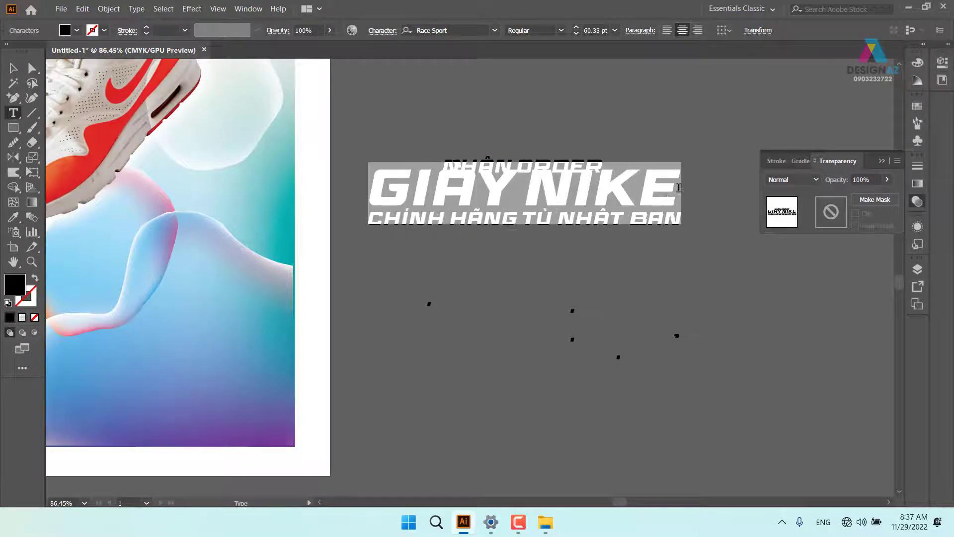
key("alt+Down")
key("alt+Down")
key("alt+Down")
key("alt+Down")
key("alt+Down")
key("alt+Down")
key("alt+Down")
key("alt+Down")
key("alt+Down")
key("alt+Down")
key("alt+Down")
key("alt+Down")
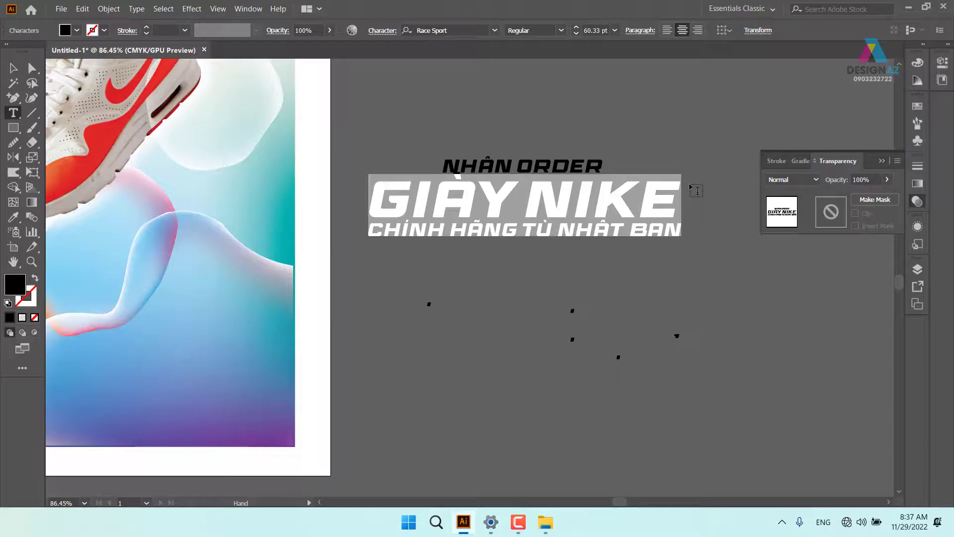
key("alt+Up")
key("alt+Up")
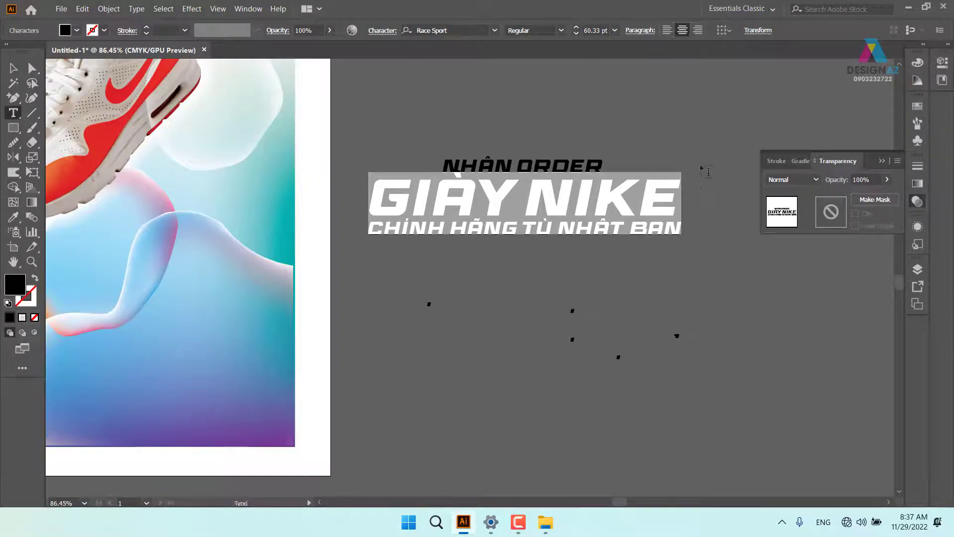
left_click(14, 68)
left_click(607, 403)
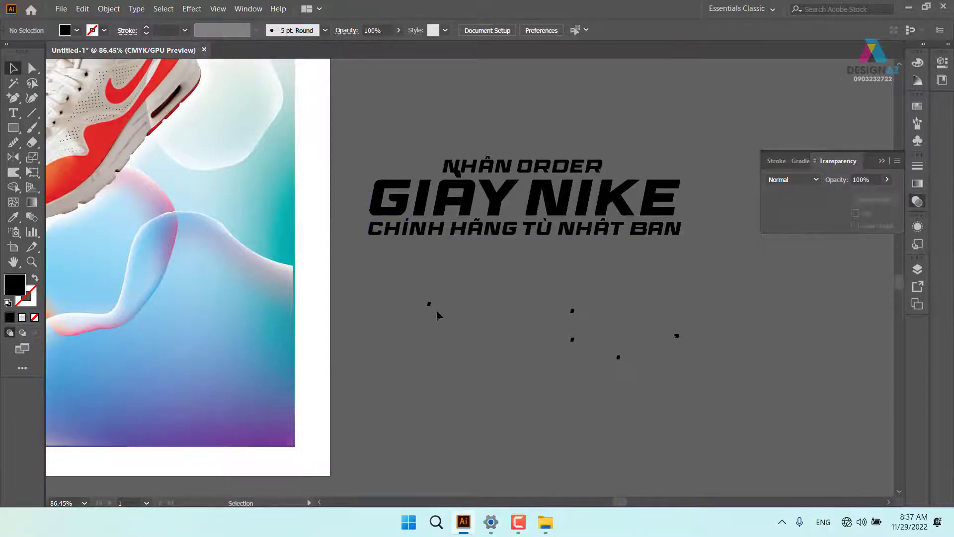
- Place a loose accent dot beneath the of "NHẬN" in the first line
left_click_drag(429, 304, 611, 300)
key("z")
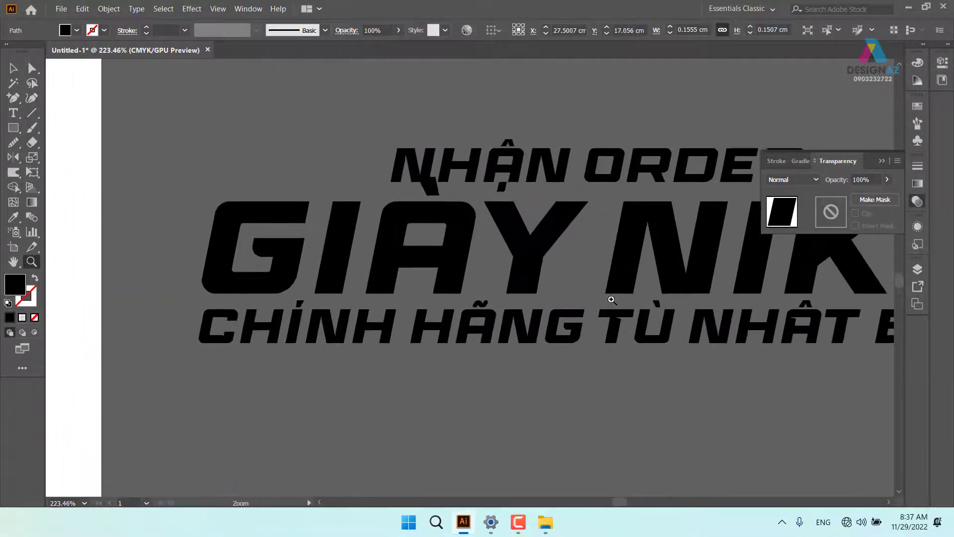
left_click(14, 70)
left_click_drag(503, 189, 502, 186)
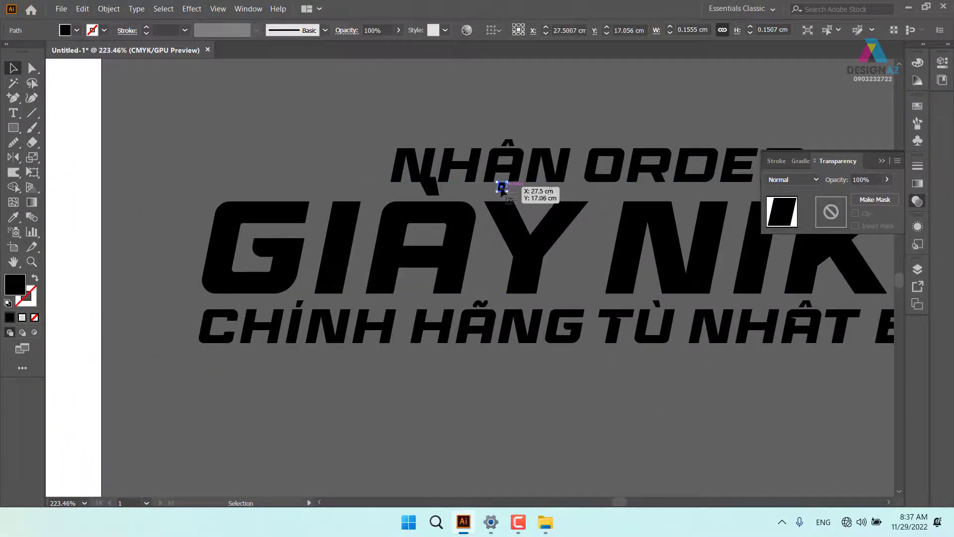
left_click(558, 125)
- Place a loose dot beneath the of "NHẬT" and the hook accent above the A of "BẢN"
left_click_drag(621, 280, 500, 188)
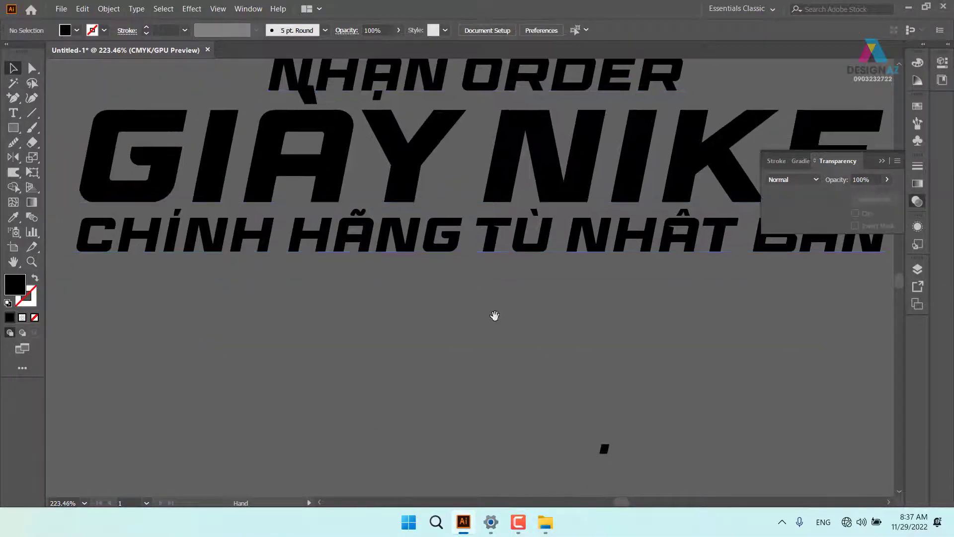
left_click_drag(657, 363, 423, 216)
left_click_drag(375, 303, 447, 113)
left_click_drag(642, 367, 592, 71)
left_click_drag(591, 70, 545, 222)
left_click(551, 368)
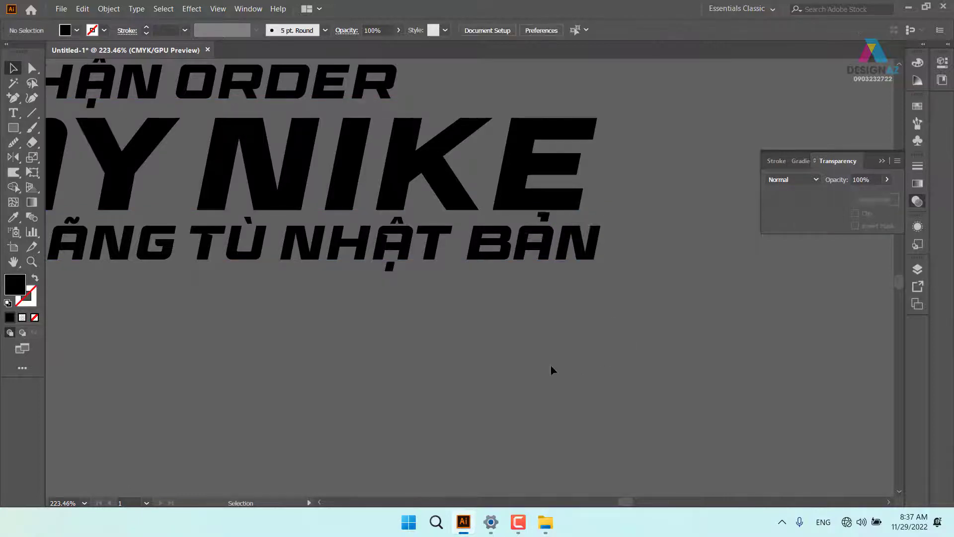
- Nudge the hook accent above "BẢN" one increment down and one increment left
left_click_drag(510, 314, 573, 278)
left_click(608, 184)
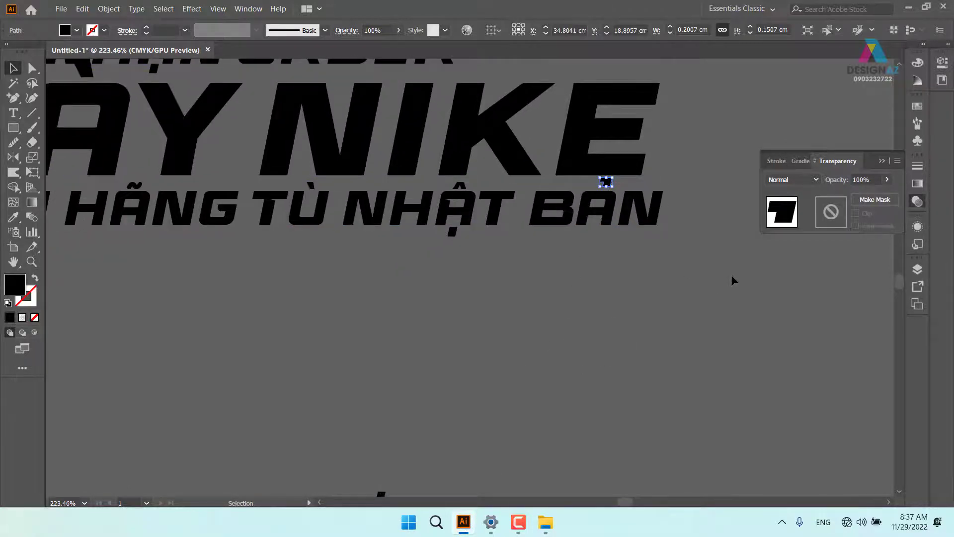
key("Down")
key("Left")
left_click(507, 356)
- Attach a loose mark to the upper right of the U in "TỪ" as its horn
scroll(497, 338, "down", 3)
scroll(497, 338, "left", 2)
left_click_drag(439, 357, 140, 150)
left_click_drag(286, 205, 337, 353)
left_click(479, 315)
left_click_drag(176, 326, 418, 222)
left_click(591, 392)
- Move the leftover loose accent mark closer beneath the headline's third line
left_click_drag(603, 414, 565, 249)
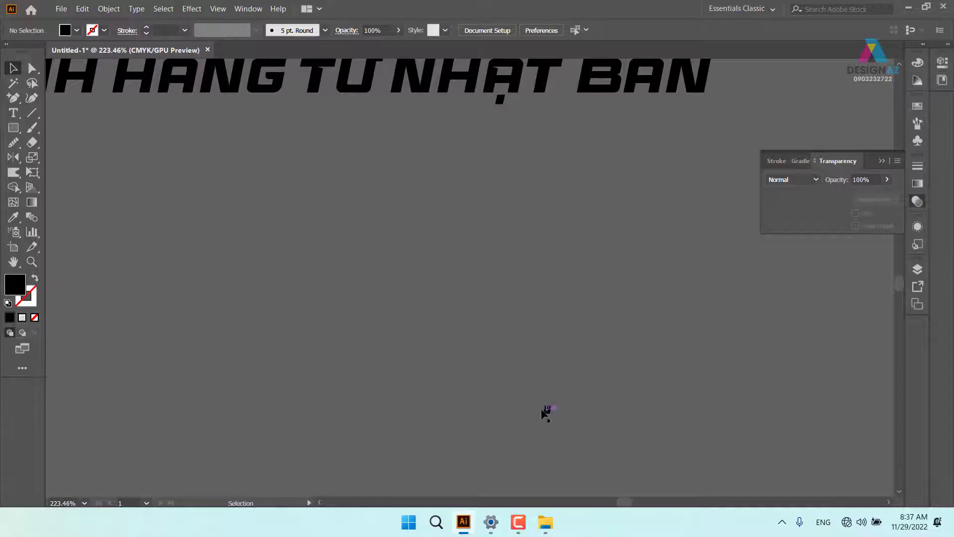
left_click_drag(544, 411, 406, 202)
left_click_drag(560, 262, 577, 386)
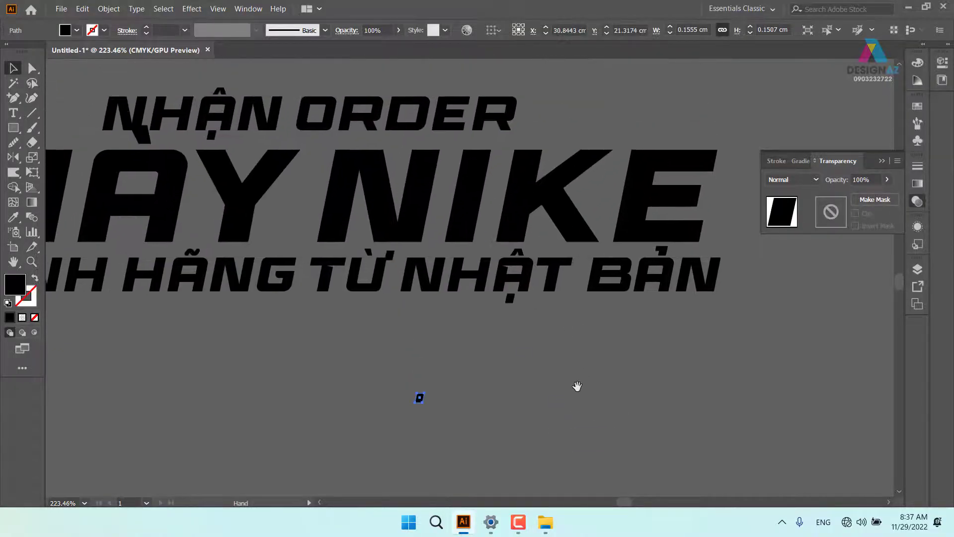
left_click(662, 251)
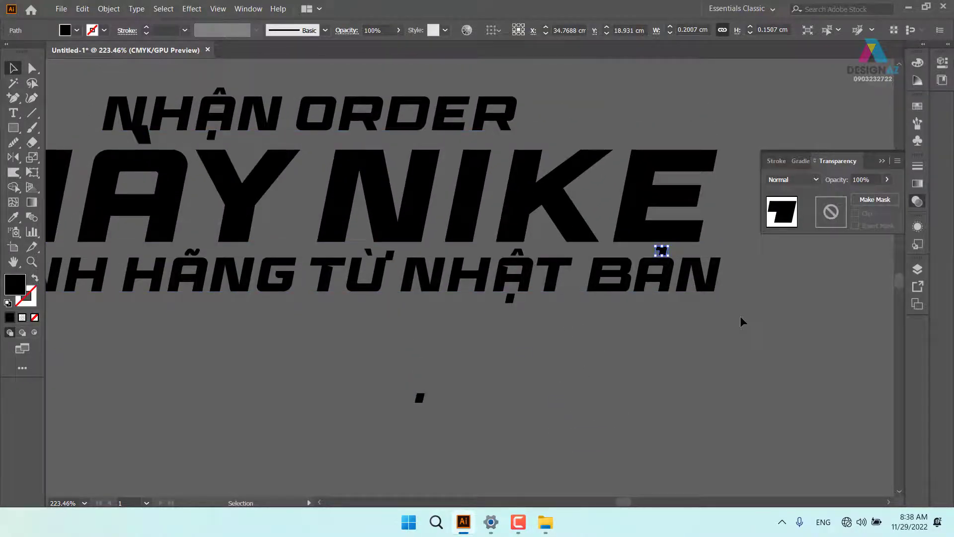
left_click(504, 389)
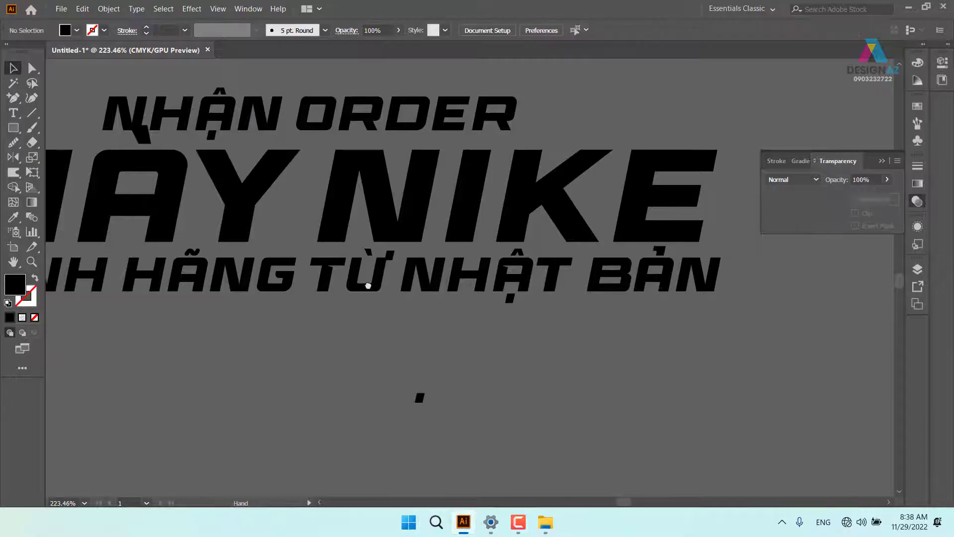
- Delete the leftover loose accent mark beneath the headline
left_click_drag(368, 286, 528, 323)
left_click(438, 284)
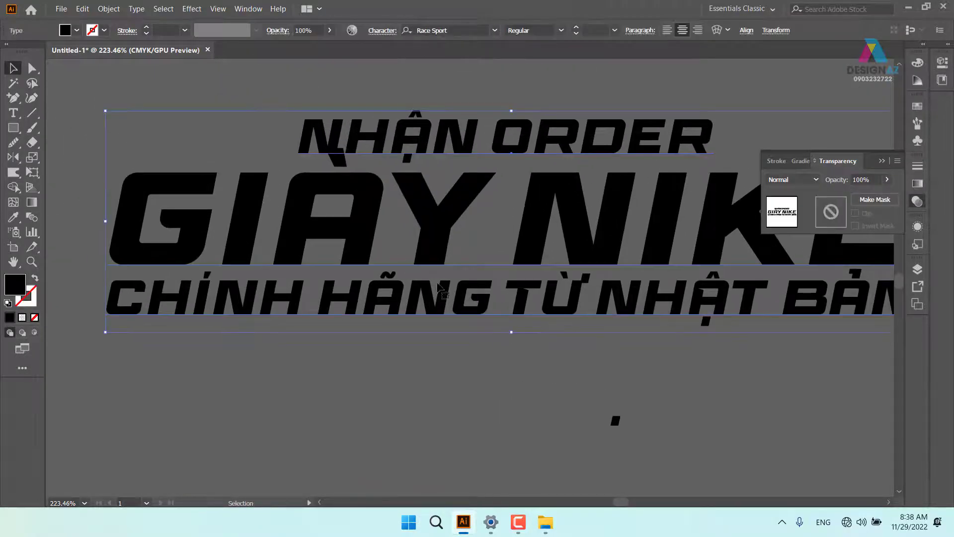
scroll(511, 272, "down", 2)
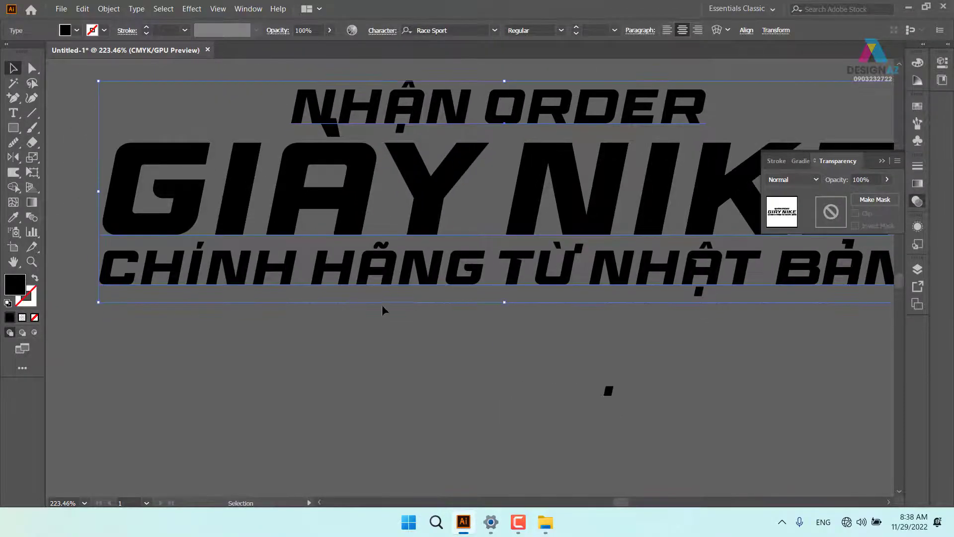
left_click_drag(787, 356, 629, 394)
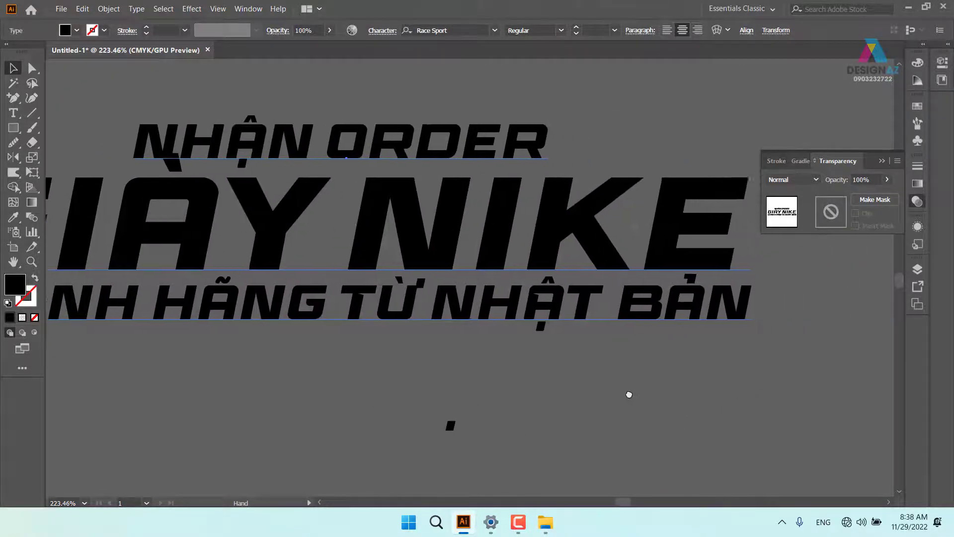
left_click(654, 421)
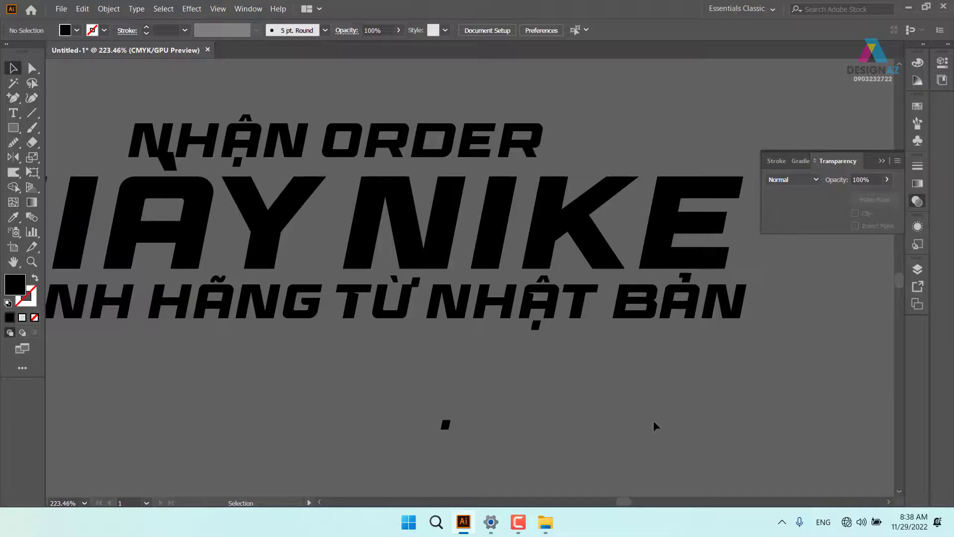
left_click(445, 425)
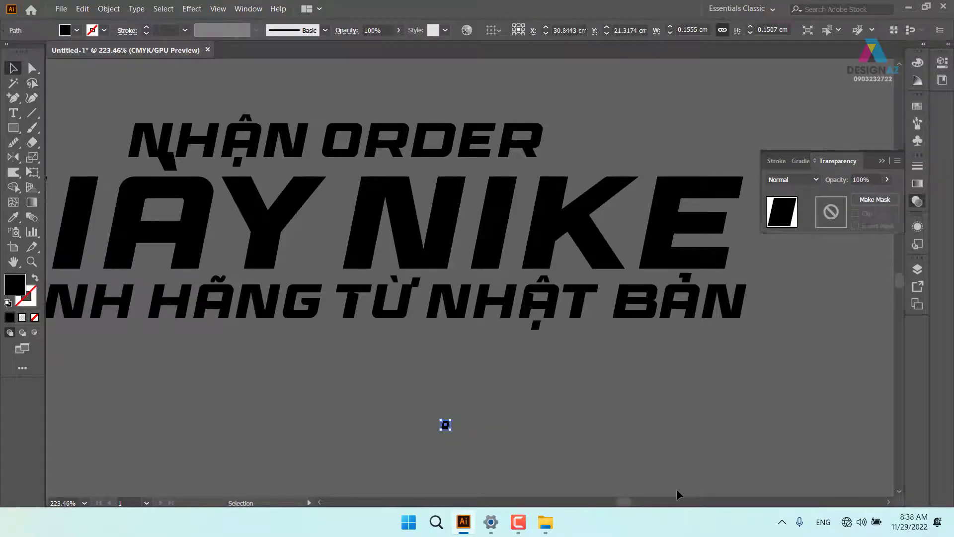
key("Delete")
- Convert the three-line headline text to outlines
left_click(565, 242)
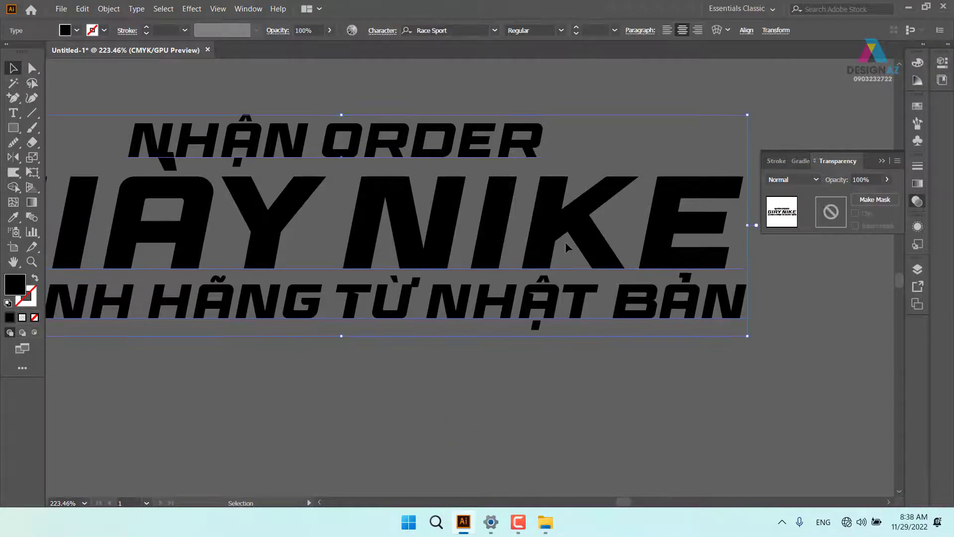
key("ctrl+minus")
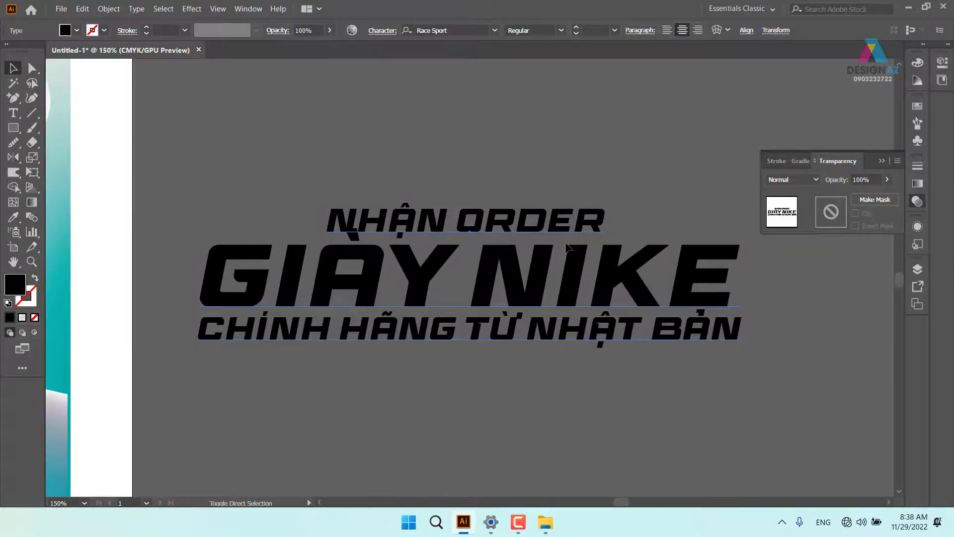
key("ctrl+shift+o")
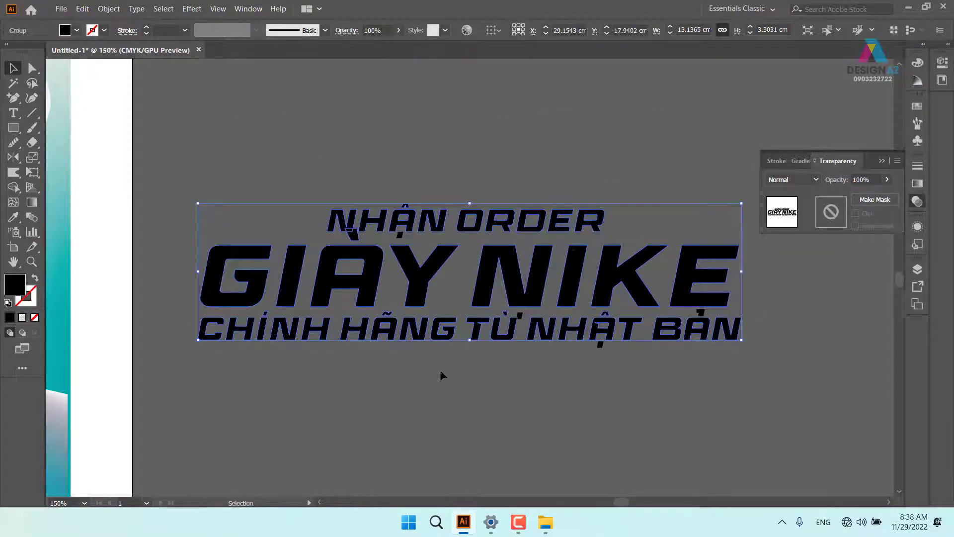
left_click(434, 386)
- Isolate the compound path of the À in "GIÀY" and select its grave accent
left_click(363, 236)
key("z")
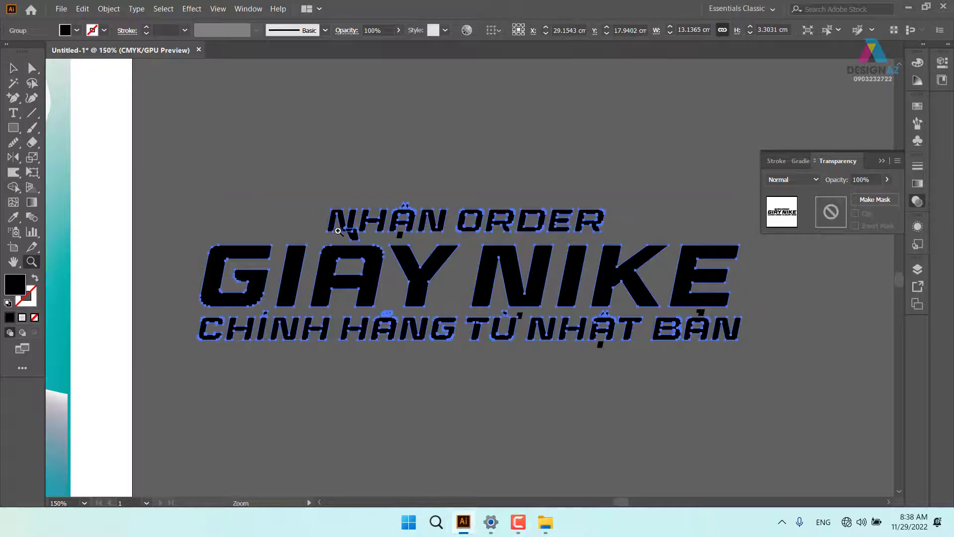
left_click_drag(338, 231, 475, 277)
left_click(14, 68)
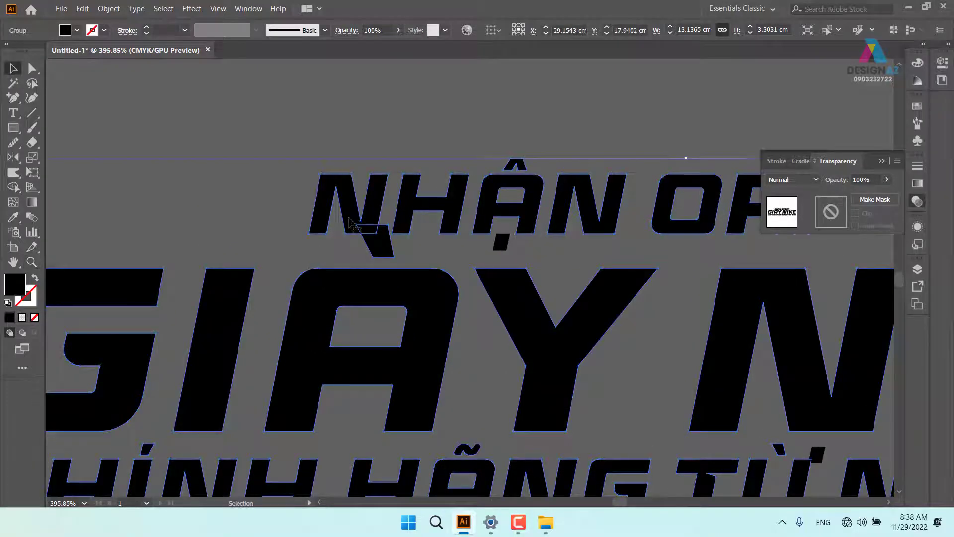
double_click(383, 248)
left_click(384, 248)
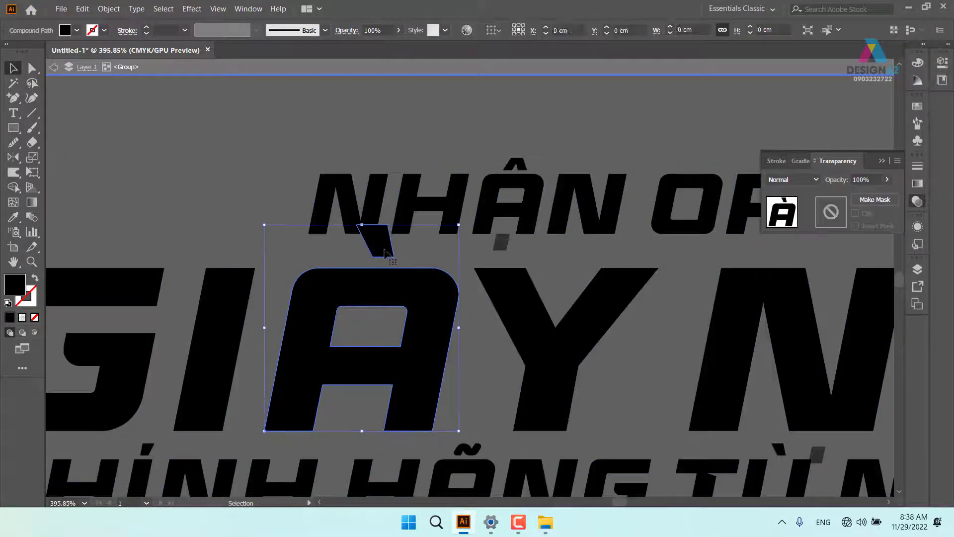
double_click(383, 249)
left_click(383, 248)
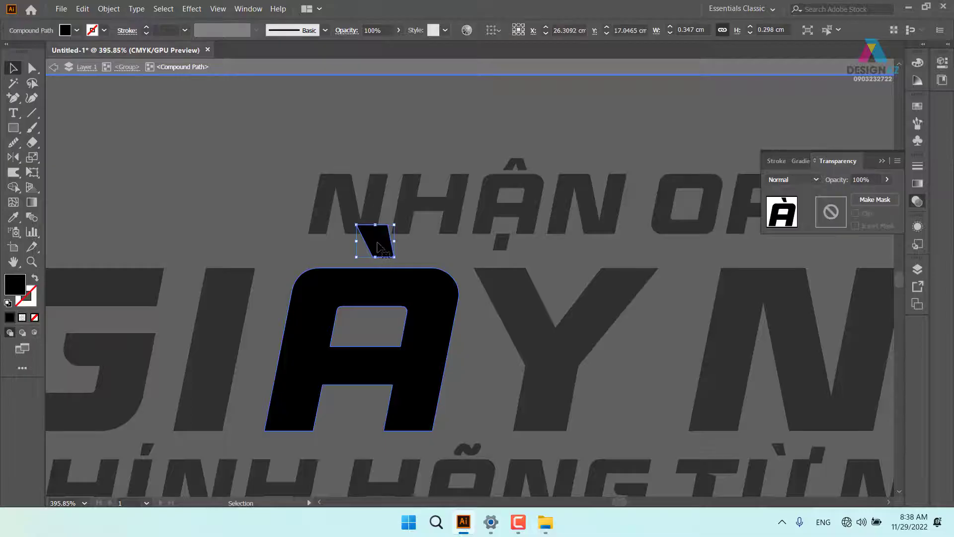
- Lower the top anchor points of the grave accent on "GIÀY" to clear the first line, and leave isolation mode
key("z")
left_click_drag(371, 237, 411, 250)
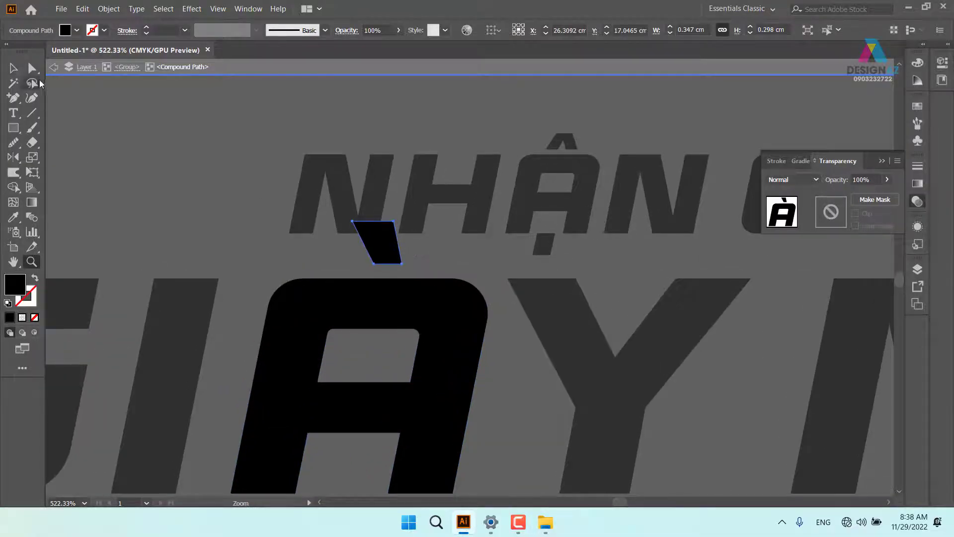
left_click(33, 69)
left_click(352, 221)
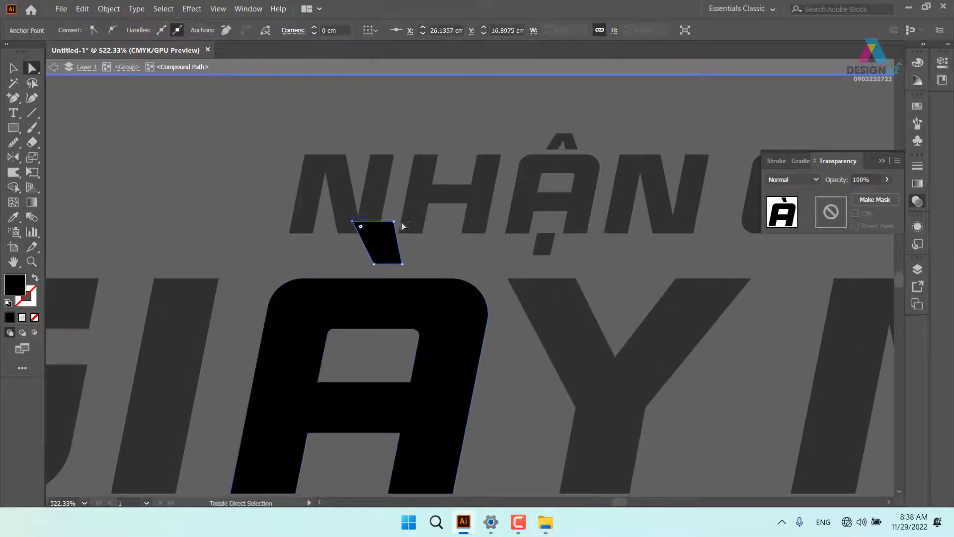
left_click_drag(402, 226, 401, 243)
left_click(486, 100)
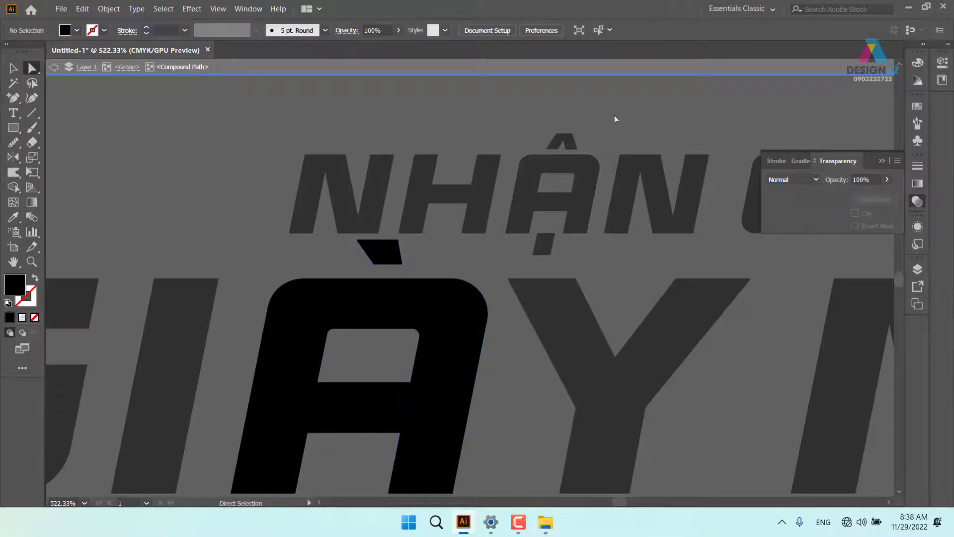
double_click(627, 134)
- Group the outlined headline with all its separately added accent marks
left_click_drag(681, 279, 262, 245)
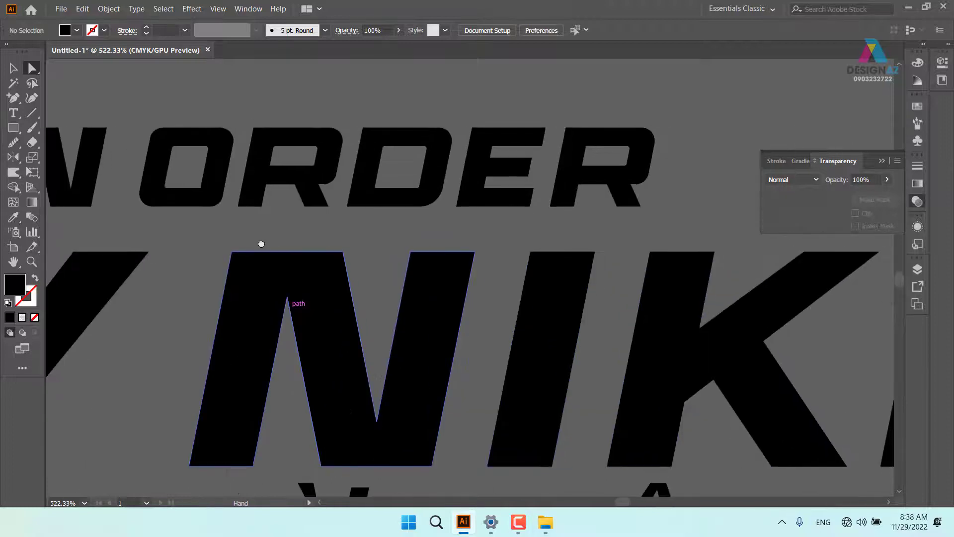
key("ctrl+minus")
key("ctrl+1")
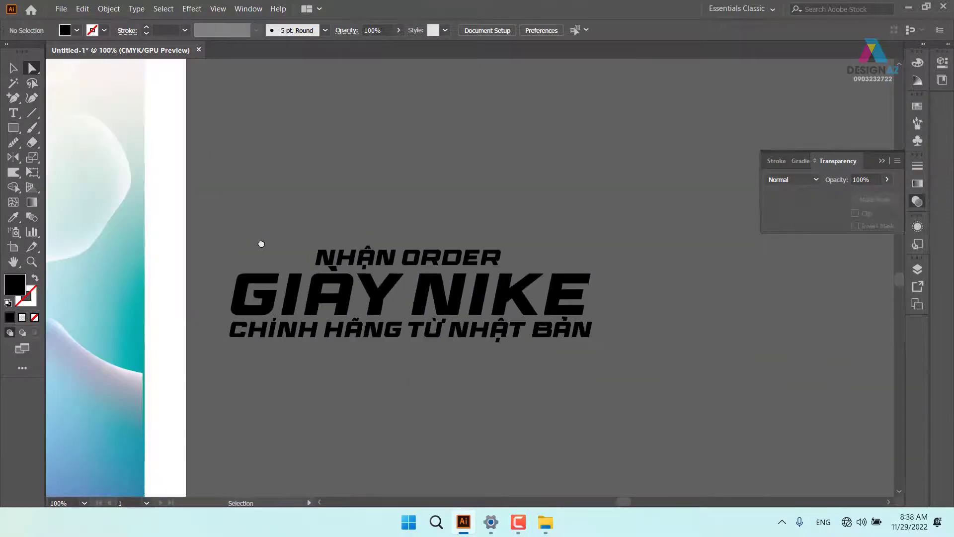
left_click_drag(531, 371, 523, 313)
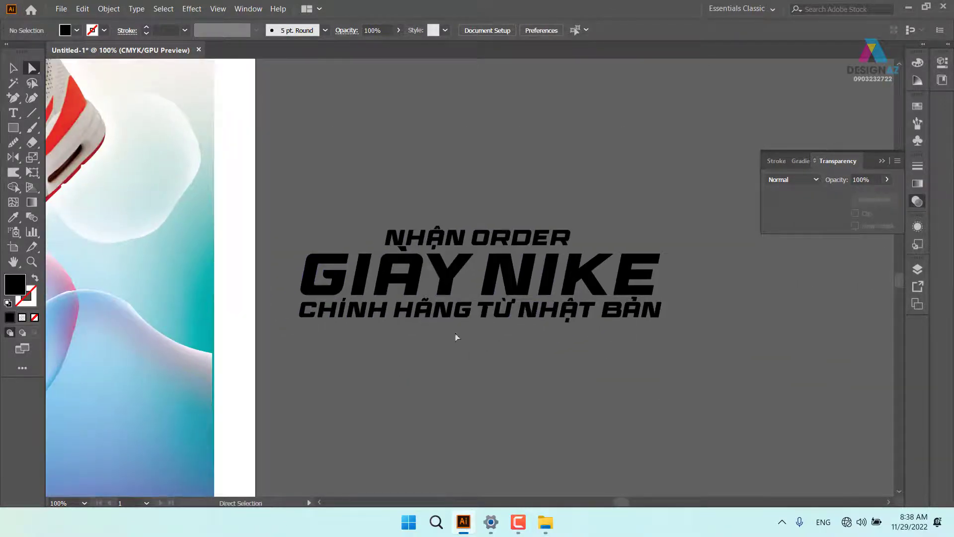
key("z")
key("v")
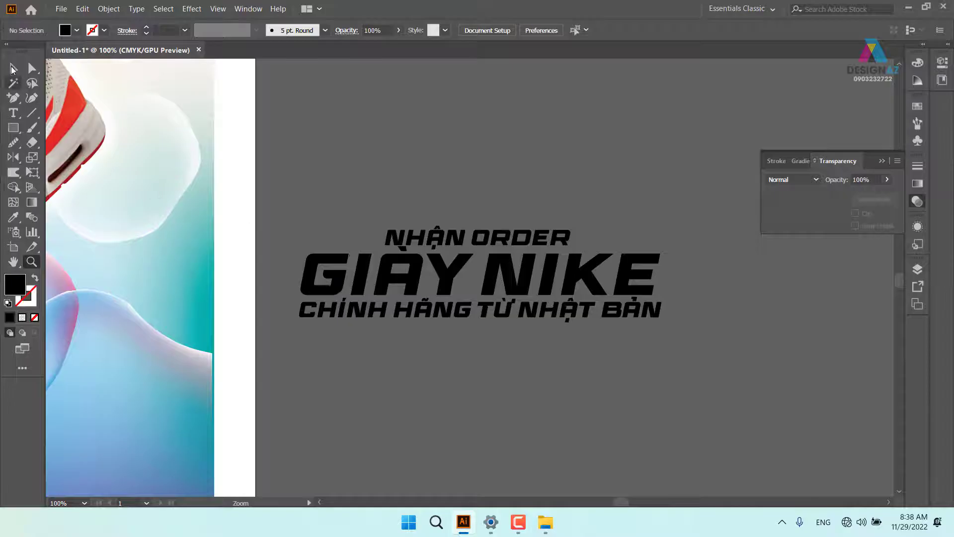
key("ctrl+a")
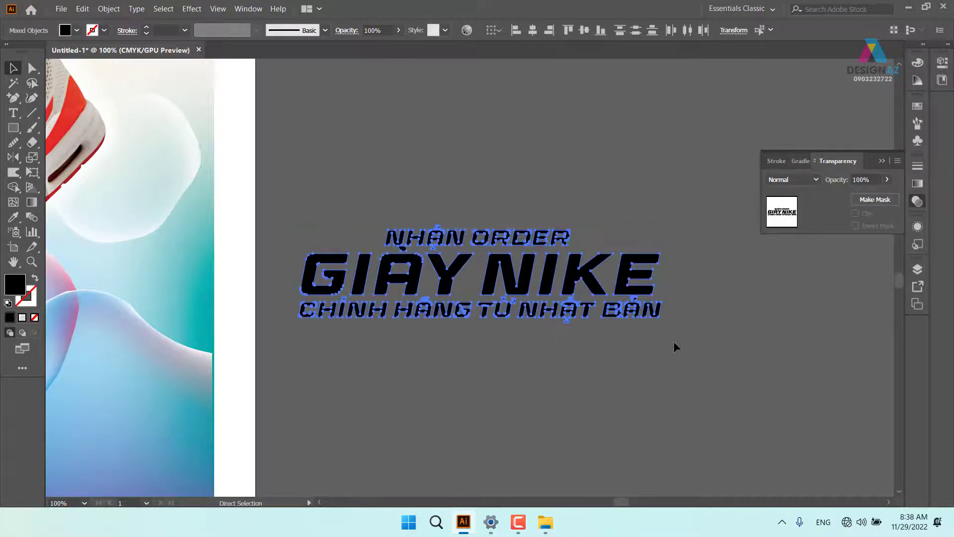
key("ctrl+g")
left_click(612, 371)
- Fill the grouped headline with white
left_click_drag(481, 382, 618, 377)
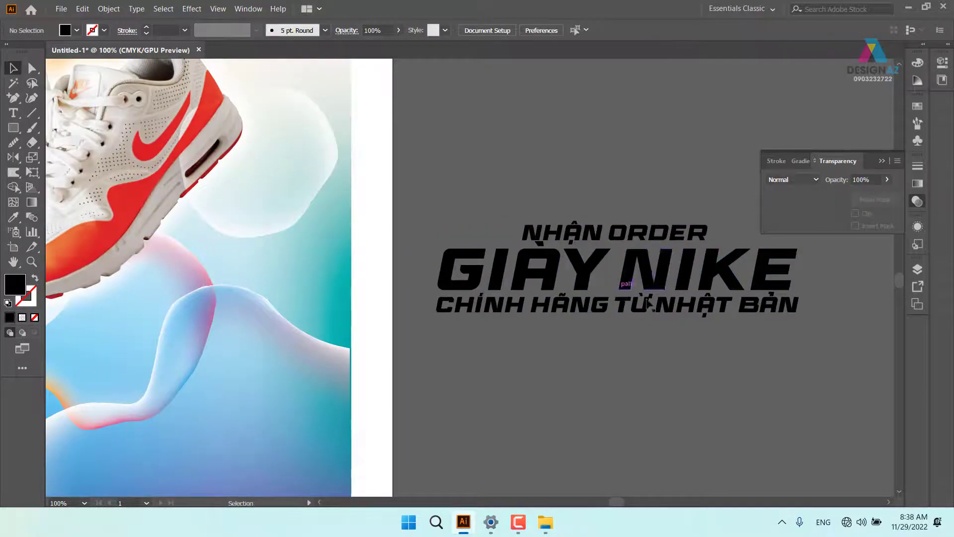
left_click(677, 282)
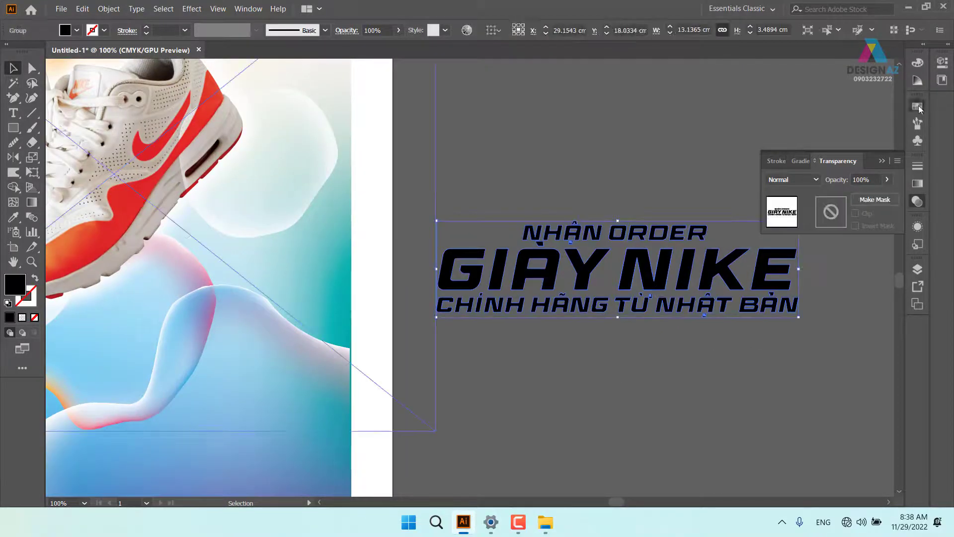
left_click(918, 107)
left_click(780, 140)
left_click(662, 333)
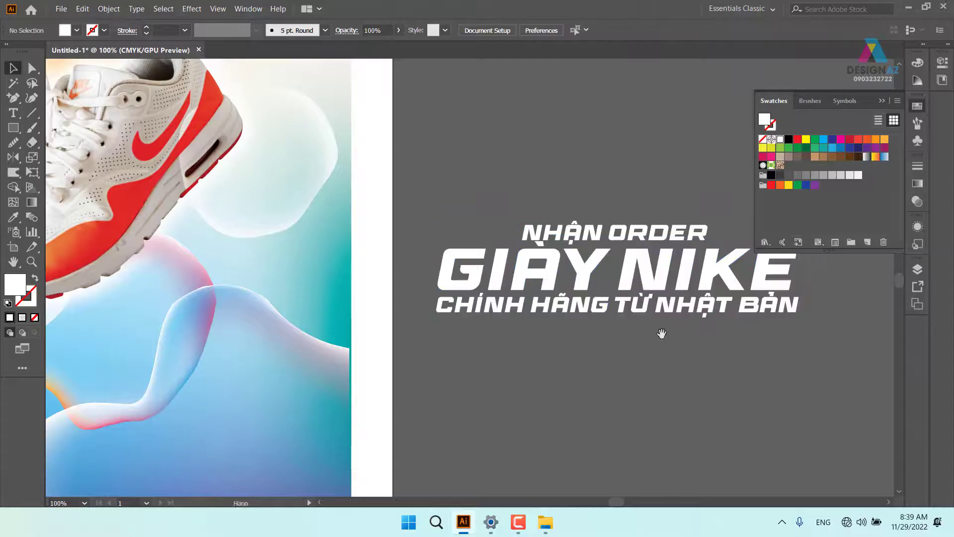
- Place the white headline on the lower part of the poster and enlarge it proportionally to about 14.25 cm wide
left_click_drag(662, 284, 517, 366)
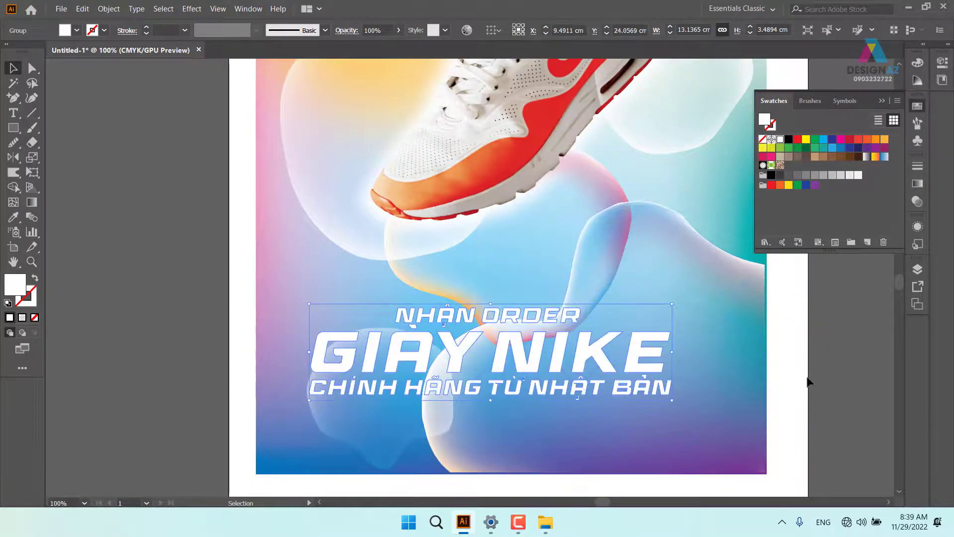
left_click(797, 400)
left_click_drag(809, 395, 735, 341)
left_click_drag(480, 308, 491, 319)
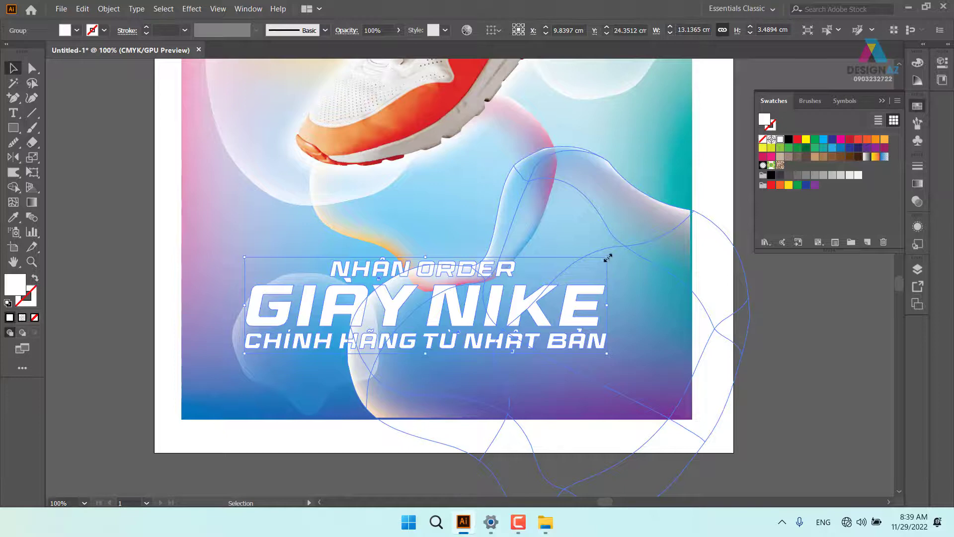
left_click_drag(608, 257, 624, 253)
left_click(464, 365)
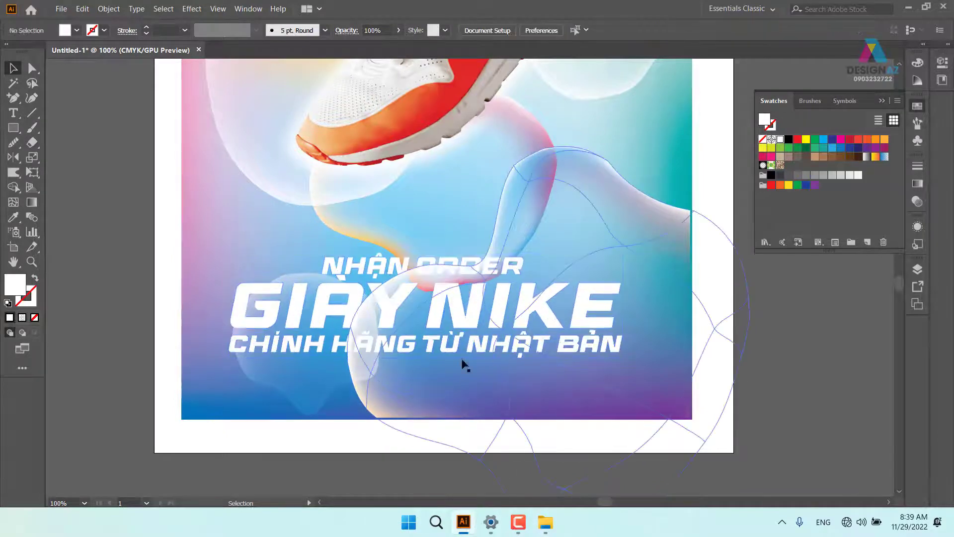
- Shift the headline slightly lower on the poster, to a Y position of about 24.81 cm
left_click(454, 334)
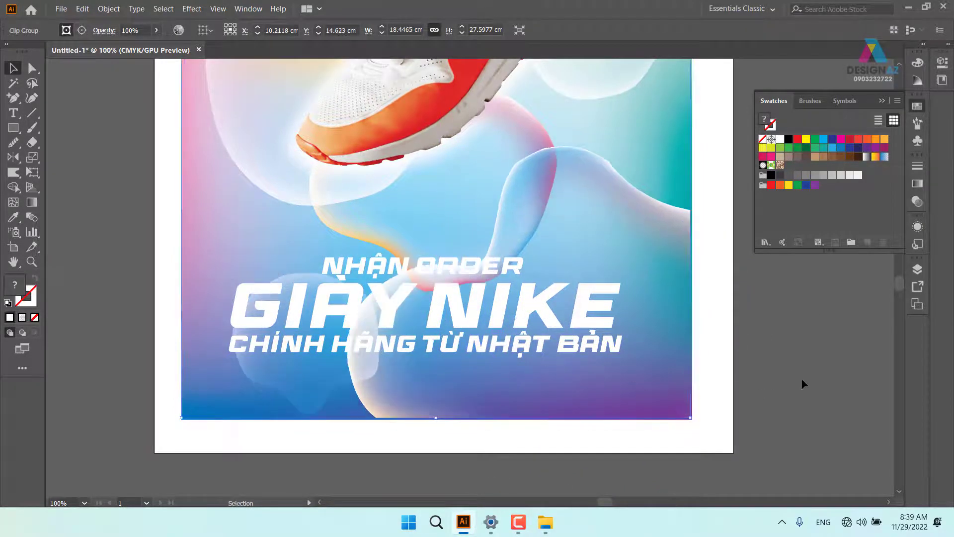
left_click_drag(547, 322, 548, 330)
left_click(750, 392)
left_click_drag(682, 371, 667, 313)
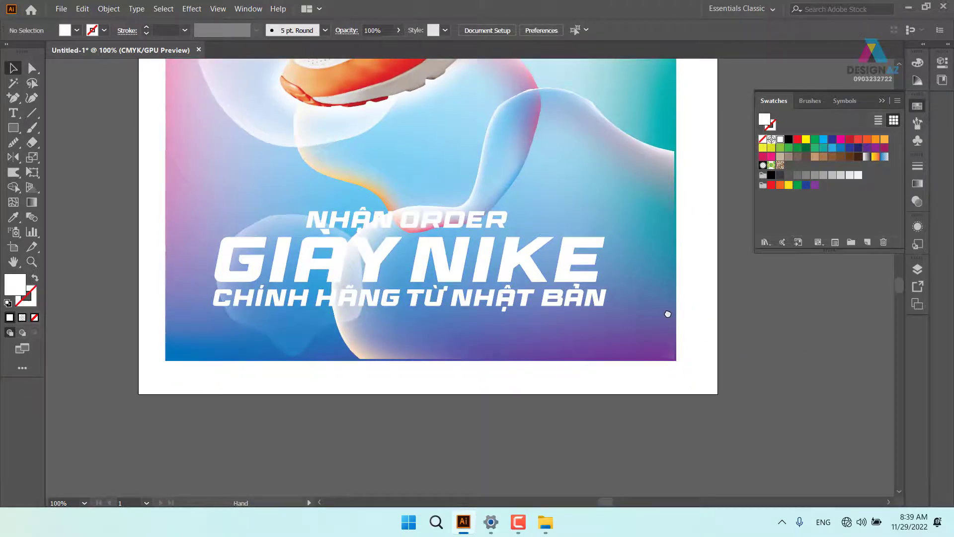
- Centre the white headline horizontally on the poster background
left_click(531, 275)
left_click(682, 291)
left_click(565, 264)
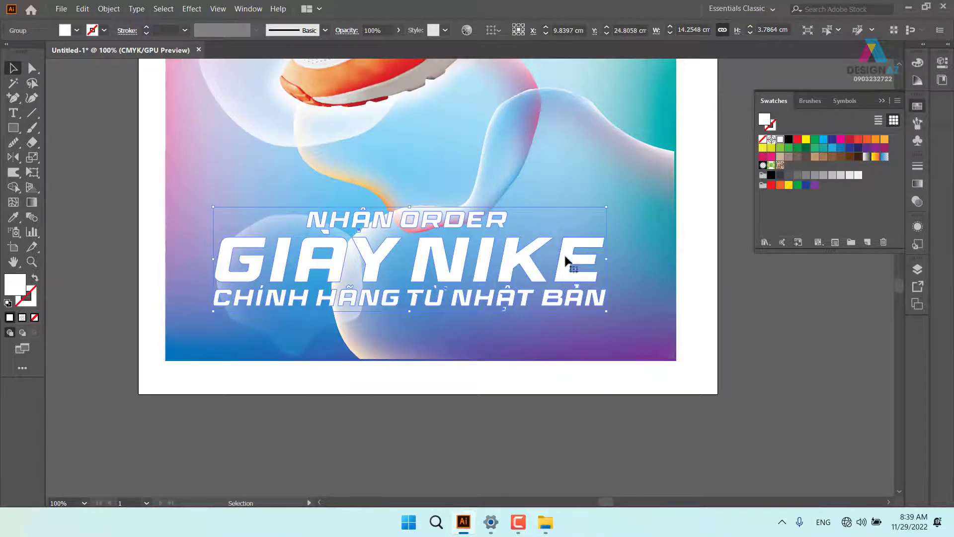
left_click_drag(557, 214, 554, 206)
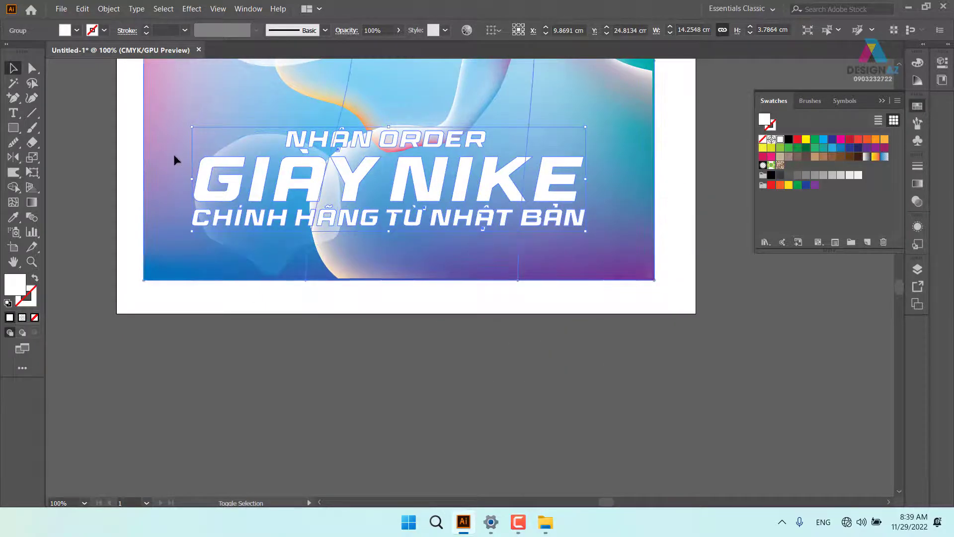
left_click(175, 180, "shift")
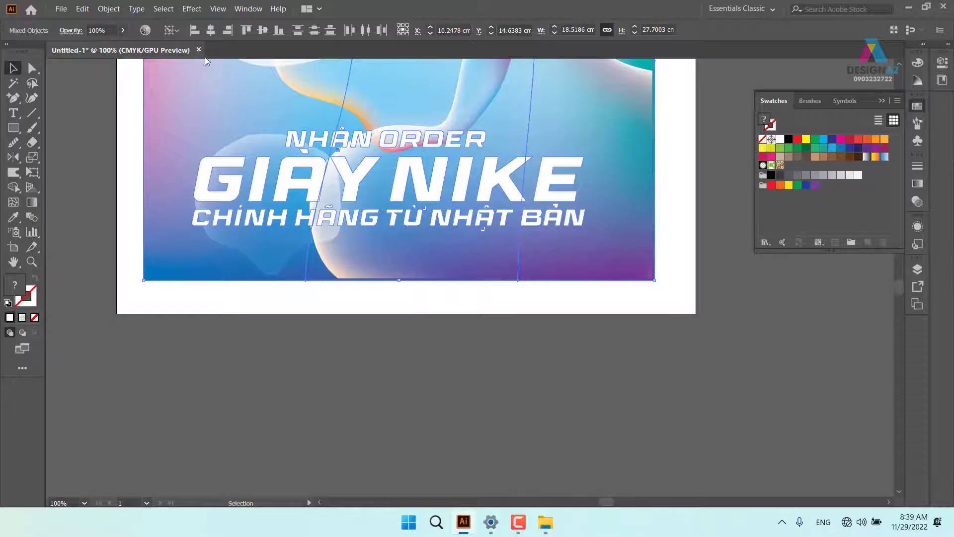
left_click(212, 31)
left_click(426, 388)
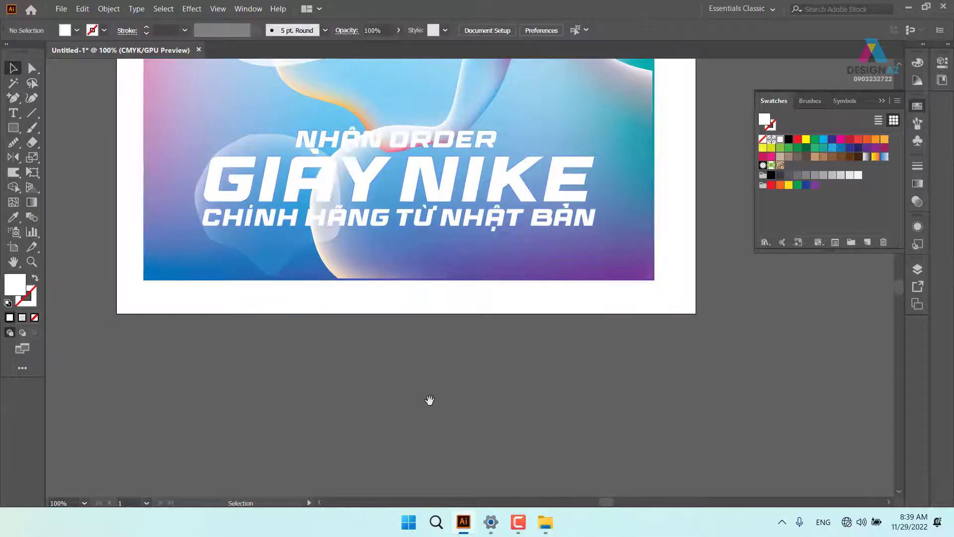
- Place a copy of the headline below the artboard, at about X 8.36 cm, Y 33.46 cm, and ungroup it
left_click_drag(428, 400, 447, 326)
left_click(463, 137)
left_click_drag(461, 137, 410, 375)
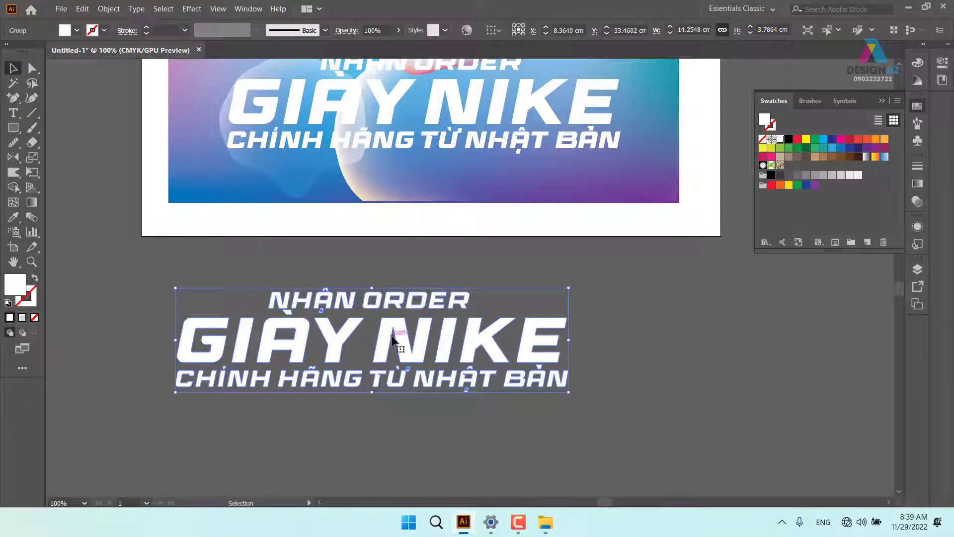
right_click(402, 336)
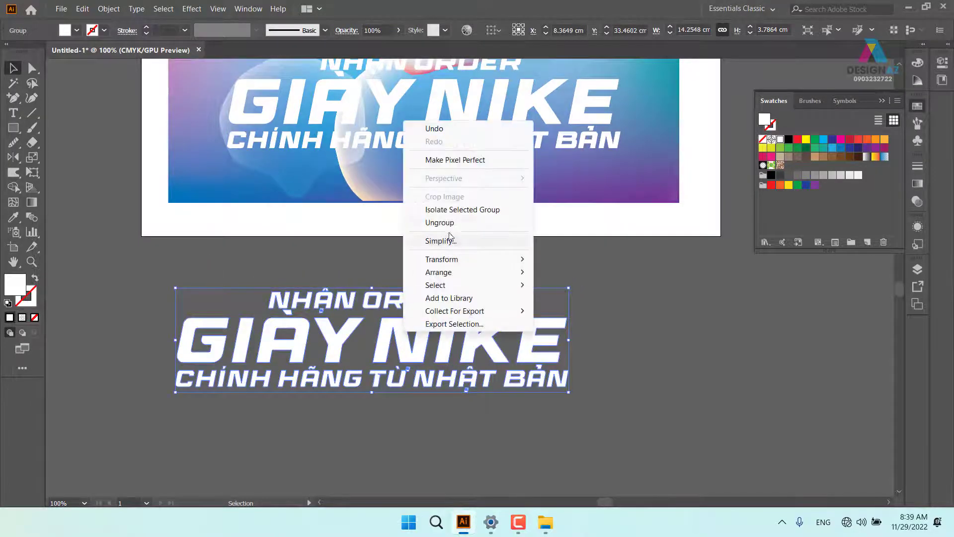
left_click(438, 222)
left_click(579, 309)
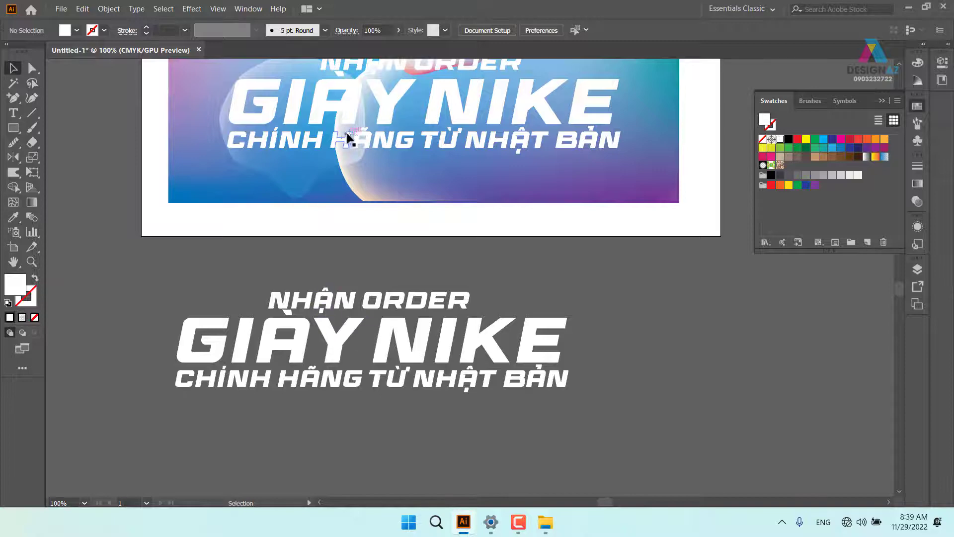
- Merge all shapes of the headline copy below the artboard with Pathfinder Unite
key("ctrl+a")
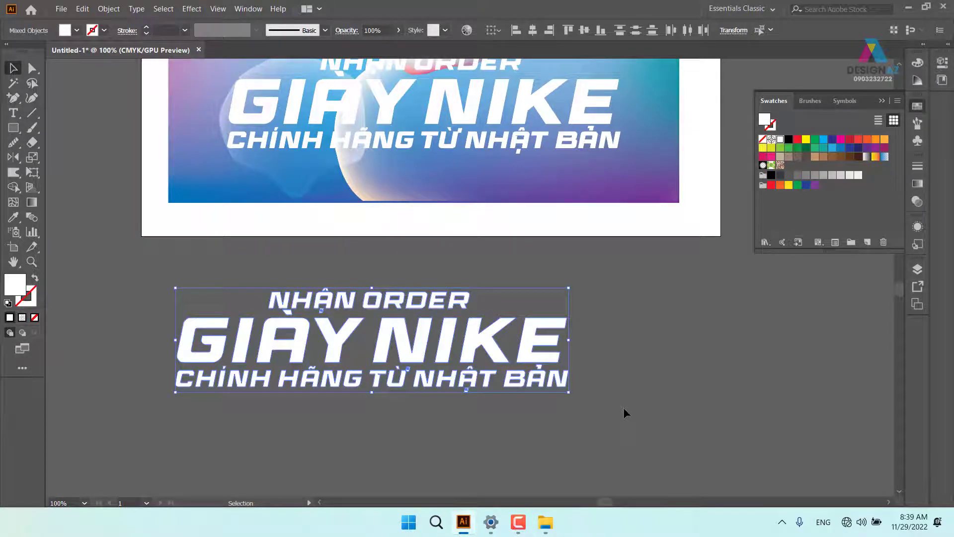
key("shift+F7")
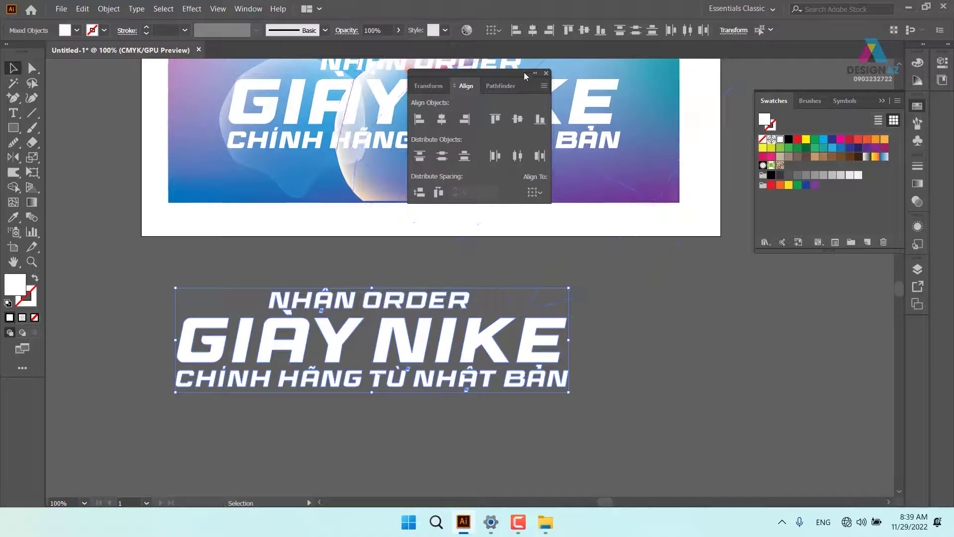
left_click_drag(502, 72, 632, 84)
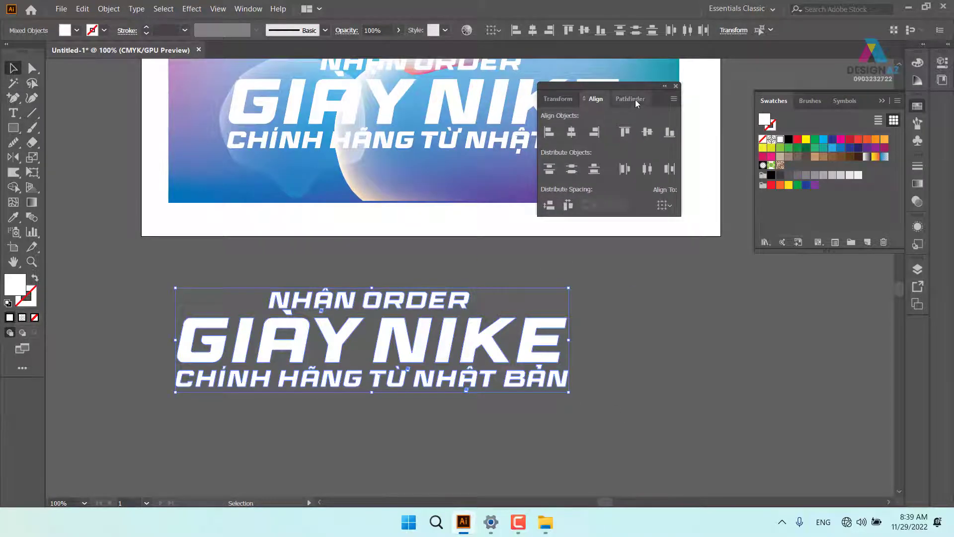
left_click(635, 99)
left_click(549, 134)
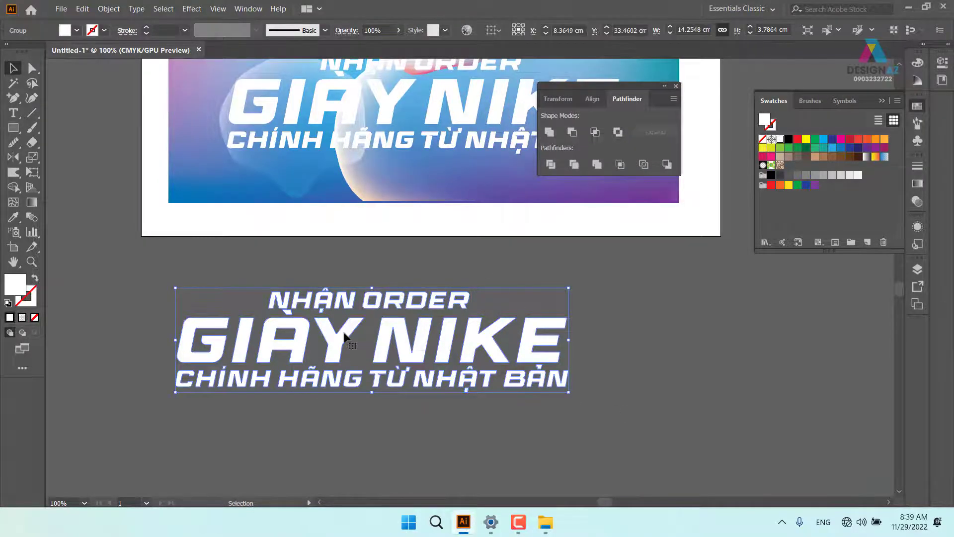
- Ungroup the merged headline copy and make all its letters and accents into one compound path
right_click(407, 349)
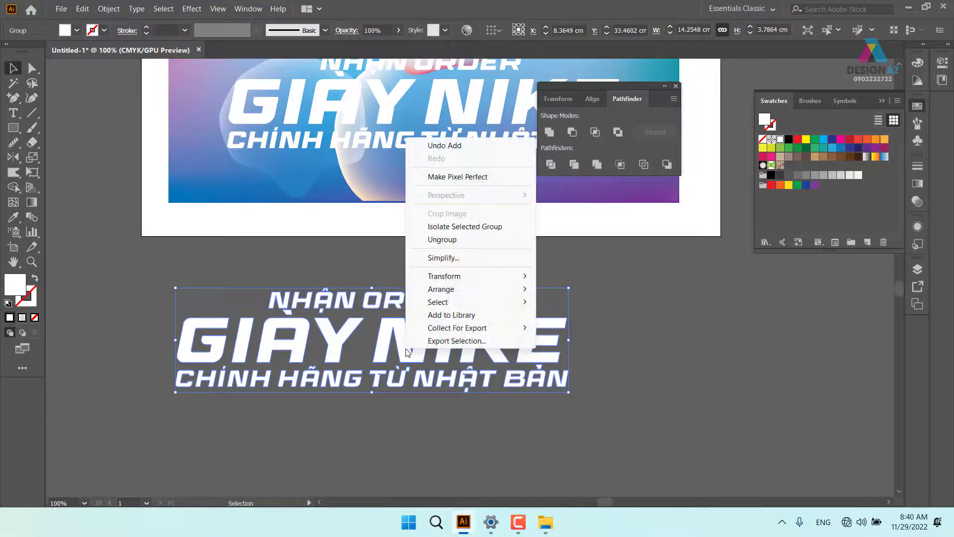
left_click(459, 241)
left_click(489, 295)
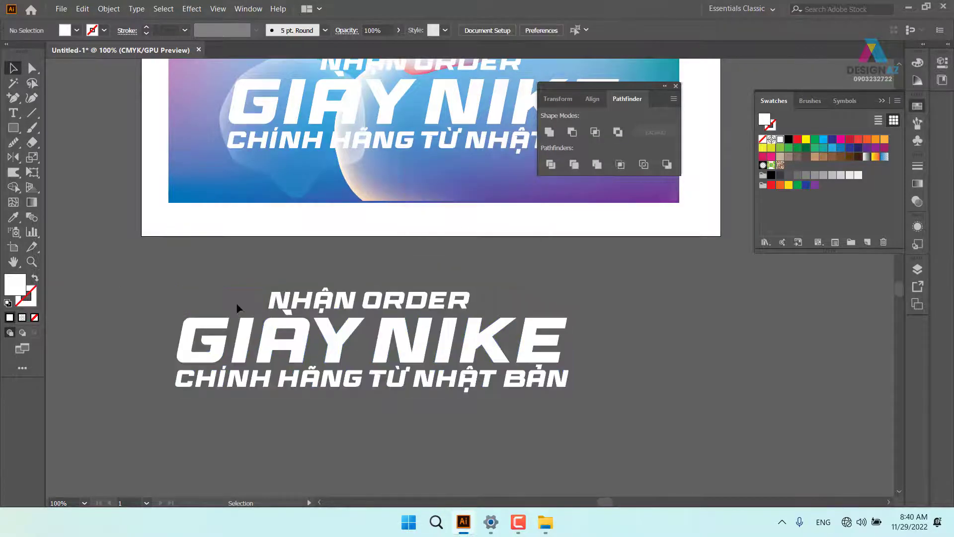
left_click_drag(668, 442, 517, 396)
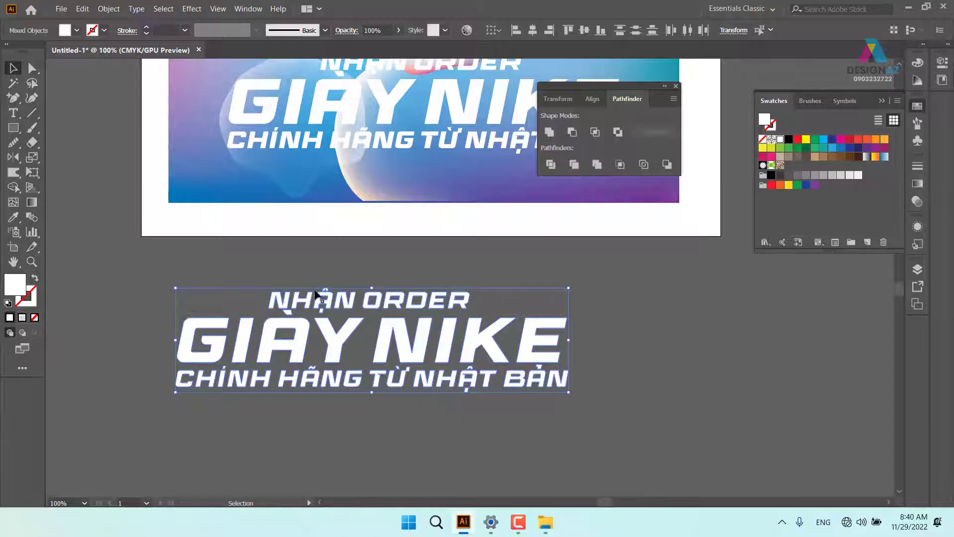
left_click(116, 11)
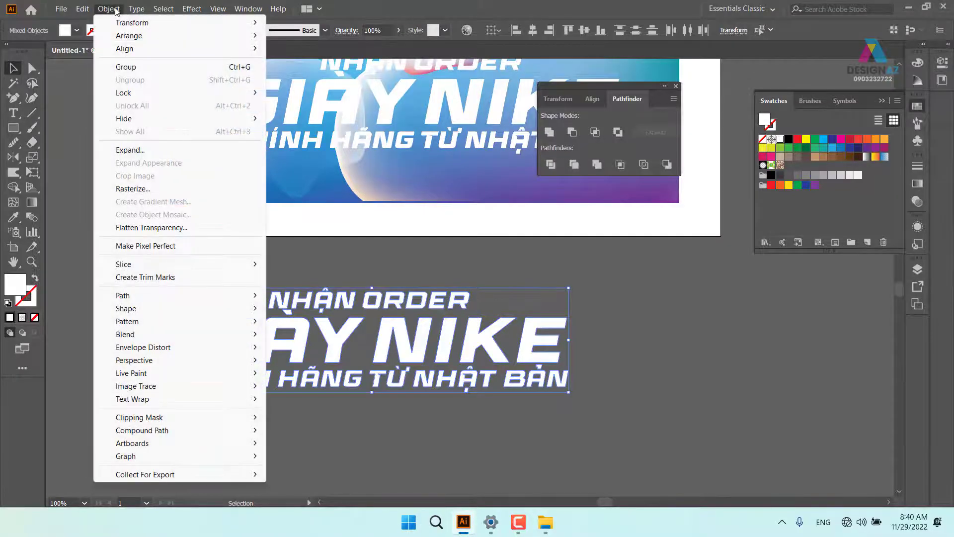
mouse_move(172, 432)
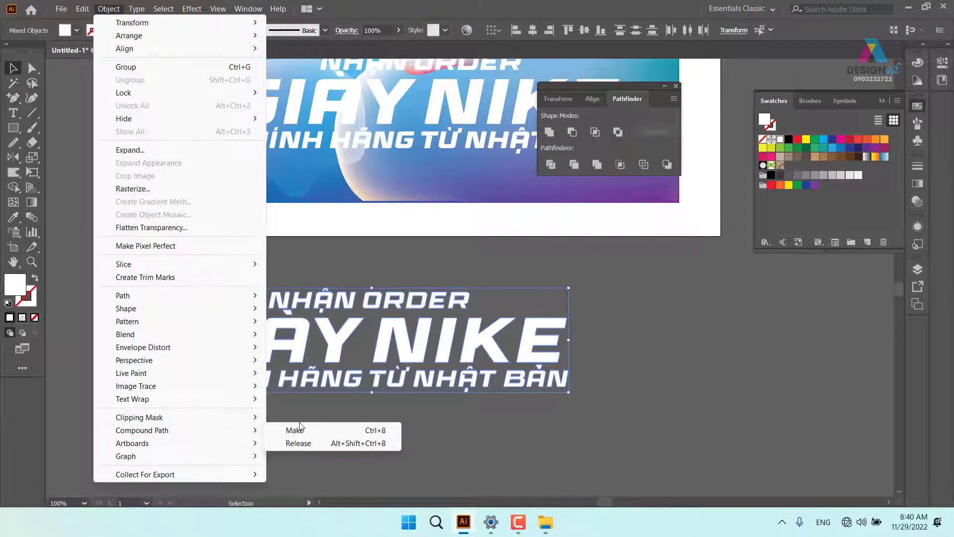
mouse_move(237, 434)
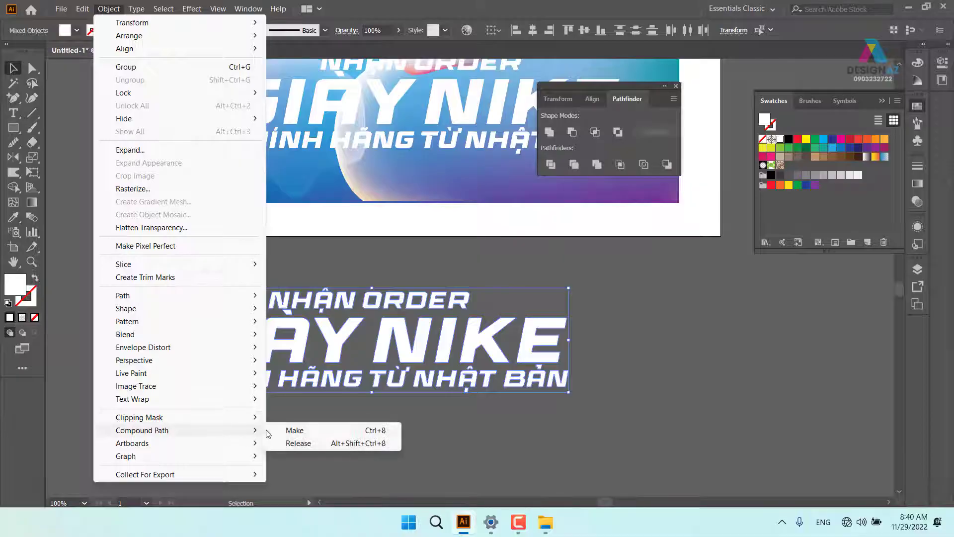
left_click(291, 430)
left_click(475, 395)
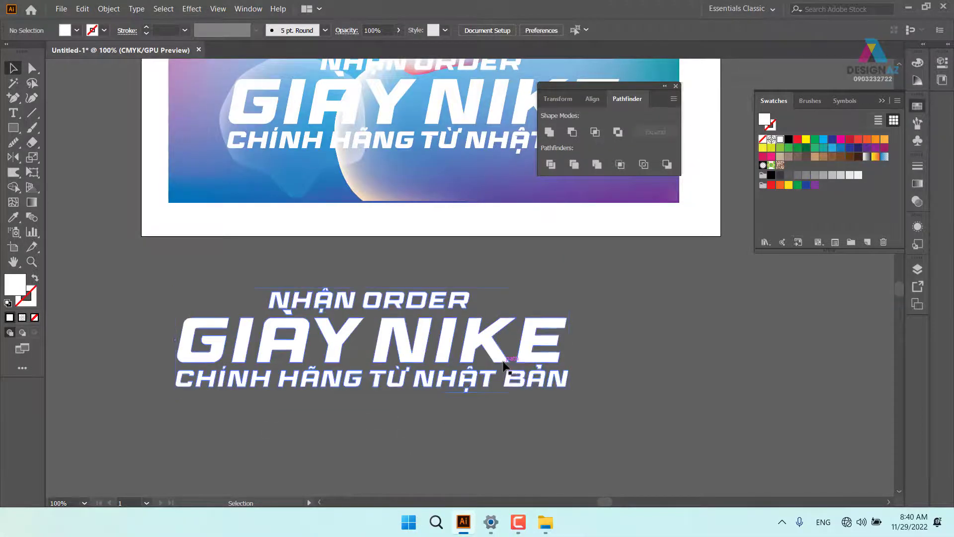
- Fill the compound-path headline copy with black
left_click(530, 359)
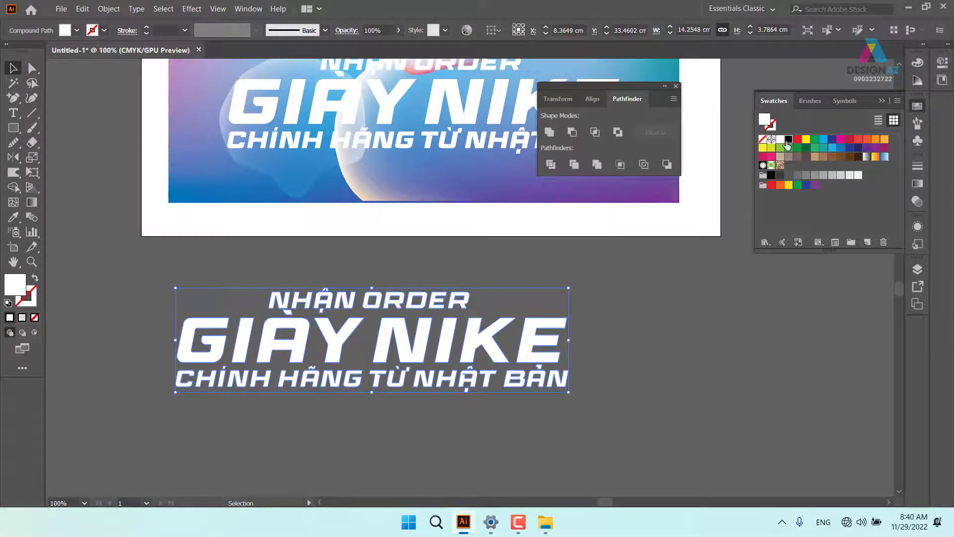
left_click(788, 139)
left_click(660, 385)
- Duplicate the black headline, offsetting the duplicate about 0.2 cm to the left and 0.4 cm upward
scroll(660, 385, "left", 2)
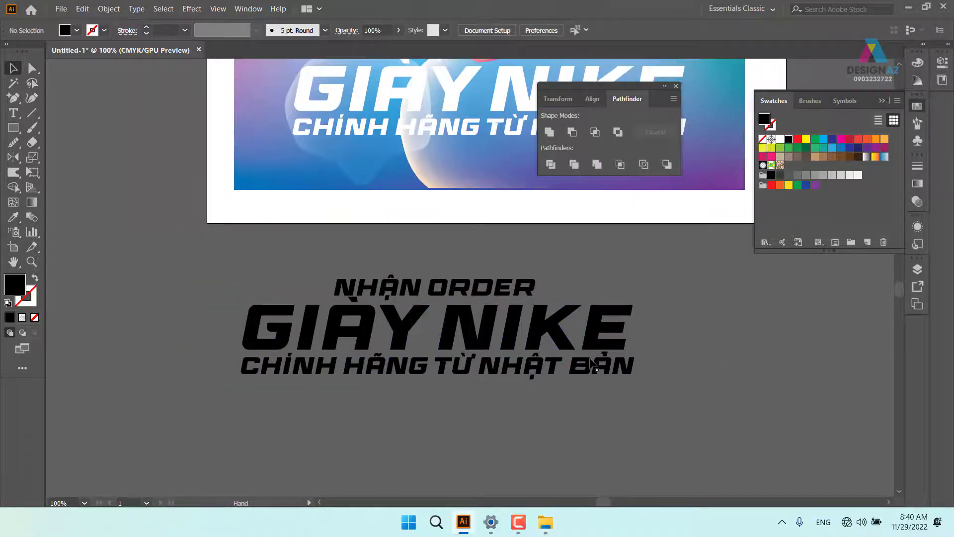
left_click(559, 343)
left_click_drag(568, 345, 559, 329)
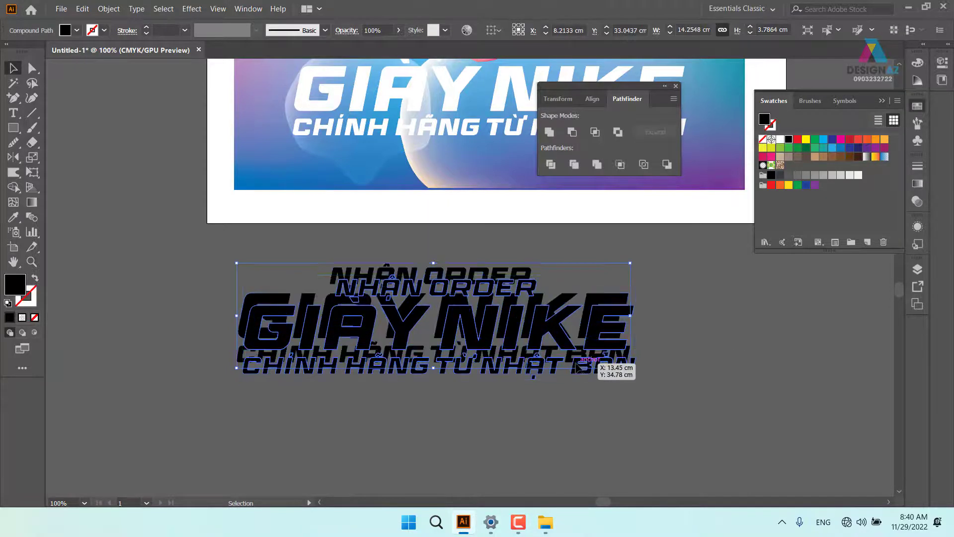
left_click(678, 376)
- Set the opacity of the lower black headline to 0%
left_click(633, 377)
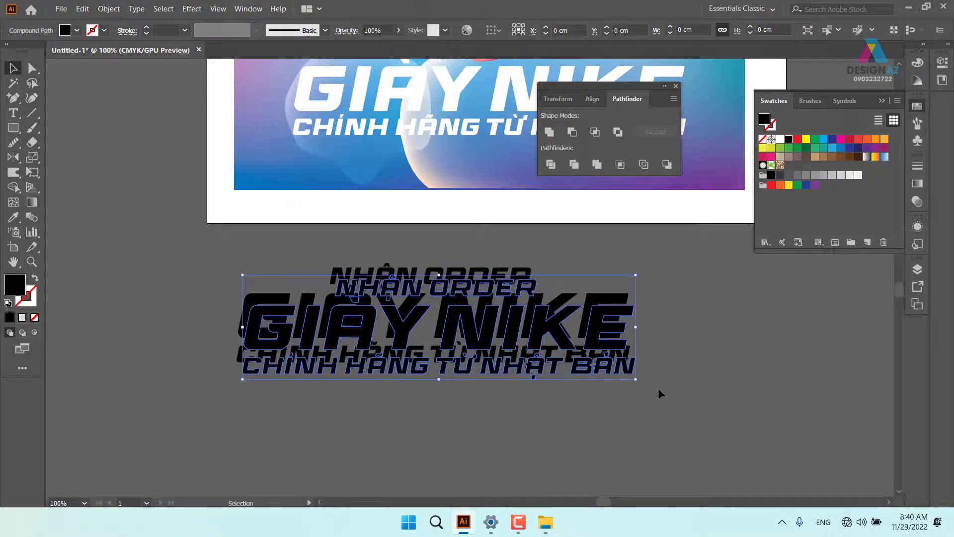
left_click(384, 30)
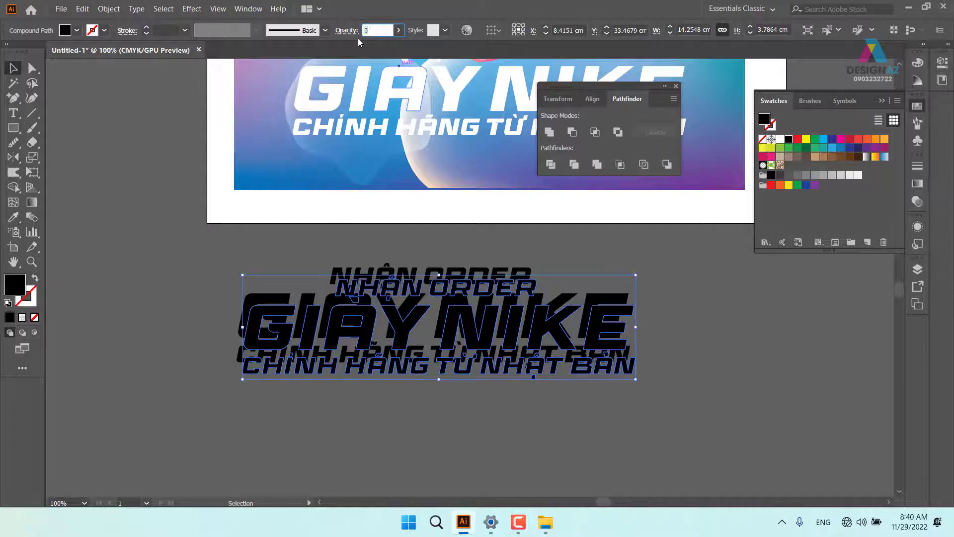
type("0")
key("Return")
left_click(692, 367)
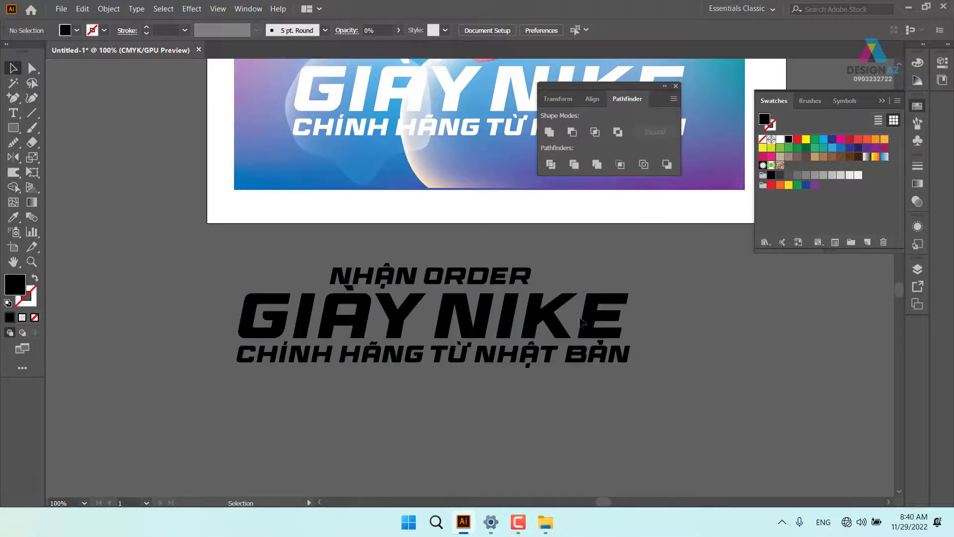
- Make a blend between the opaque and the fully transparent black headlines
key("ctrl+a")
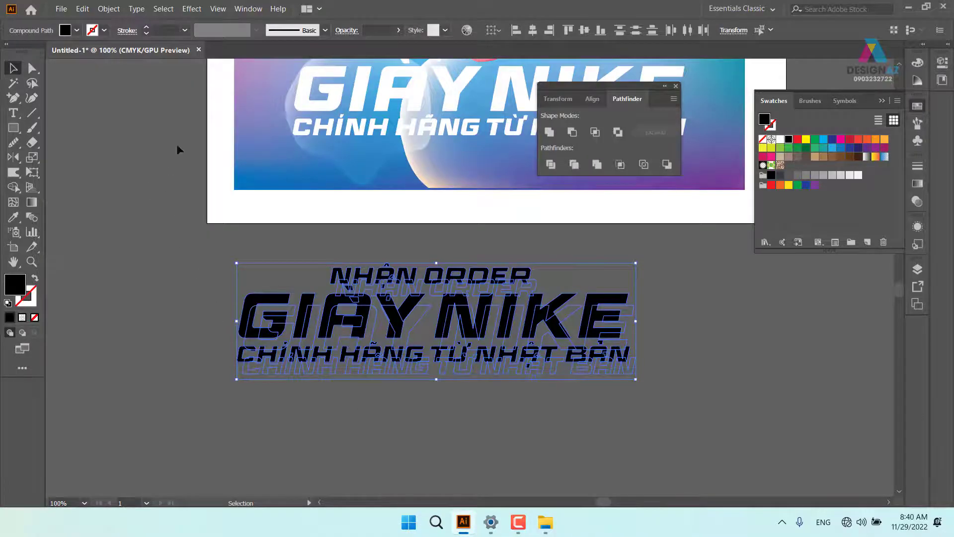
left_click(109, 8)
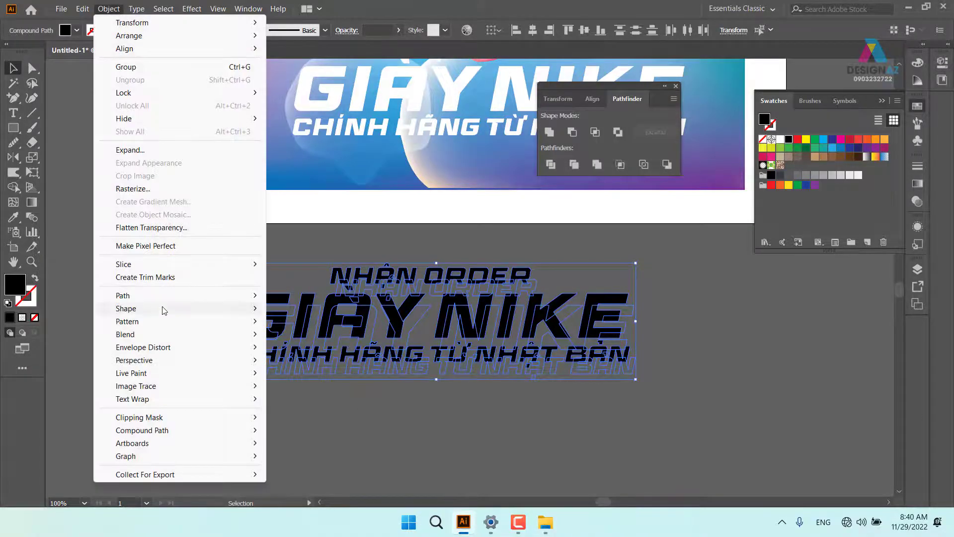
mouse_move(164, 309)
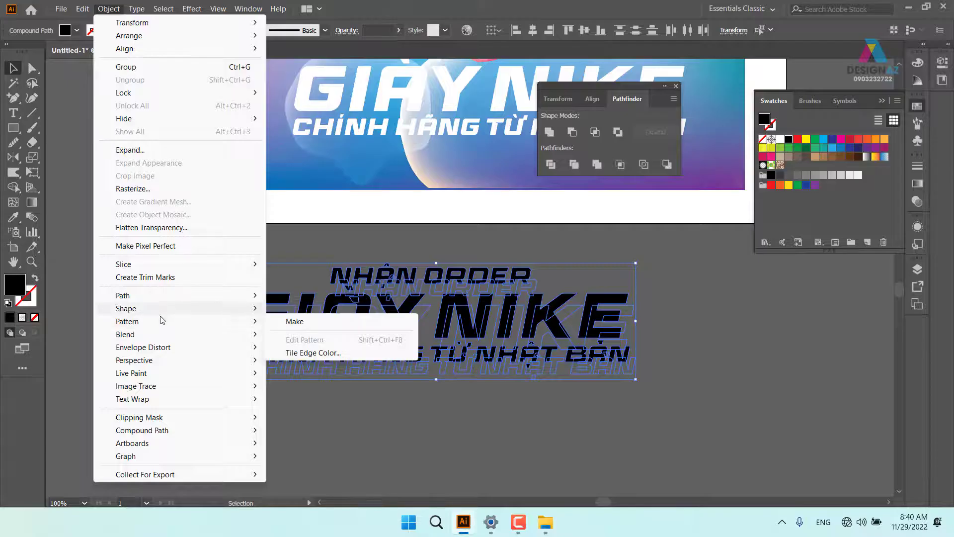
mouse_move(171, 334)
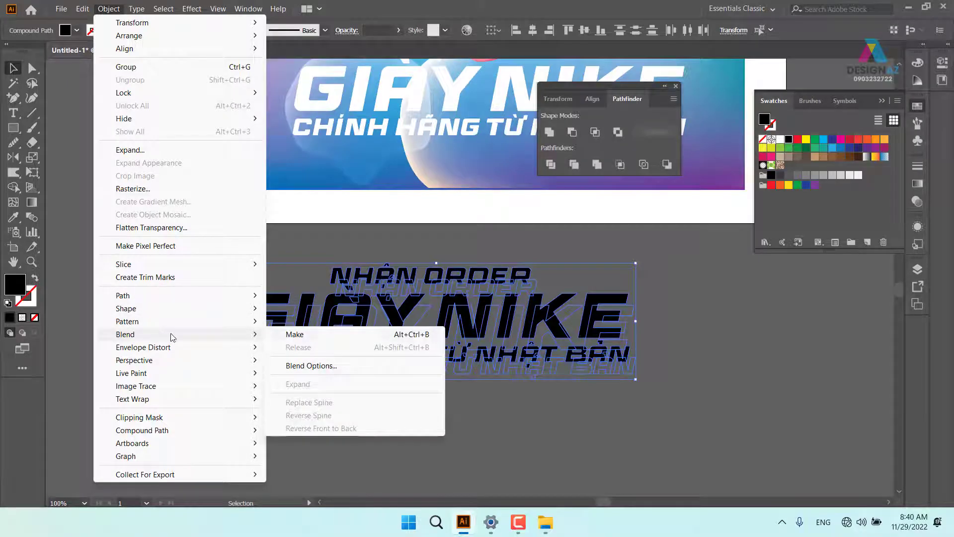
left_click(376, 339)
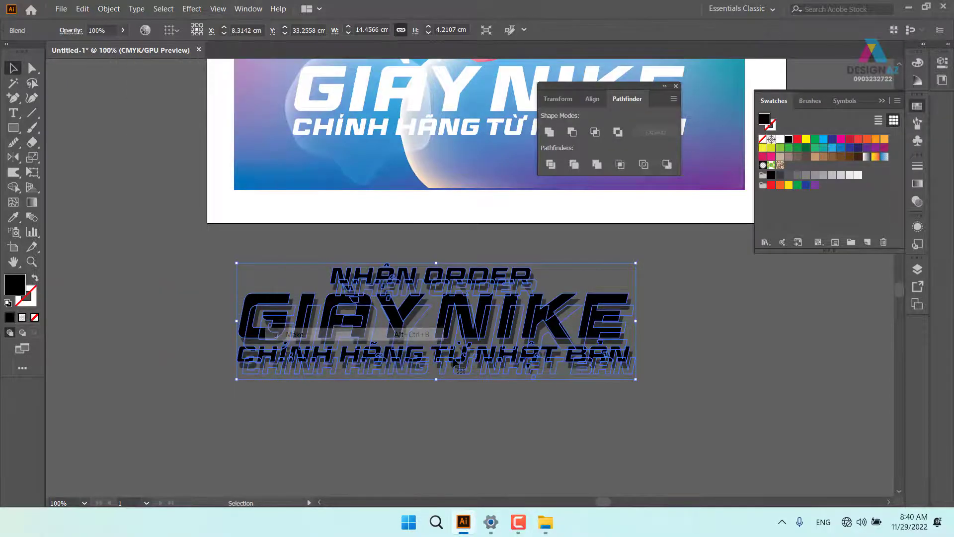
- Set the black headline blend's spacing to Specified Steps with 15 steps, with the preview enabled
key("z")
left_click_drag(460, 302, 545, 376)
left_click_drag(598, 396, 545, 335)
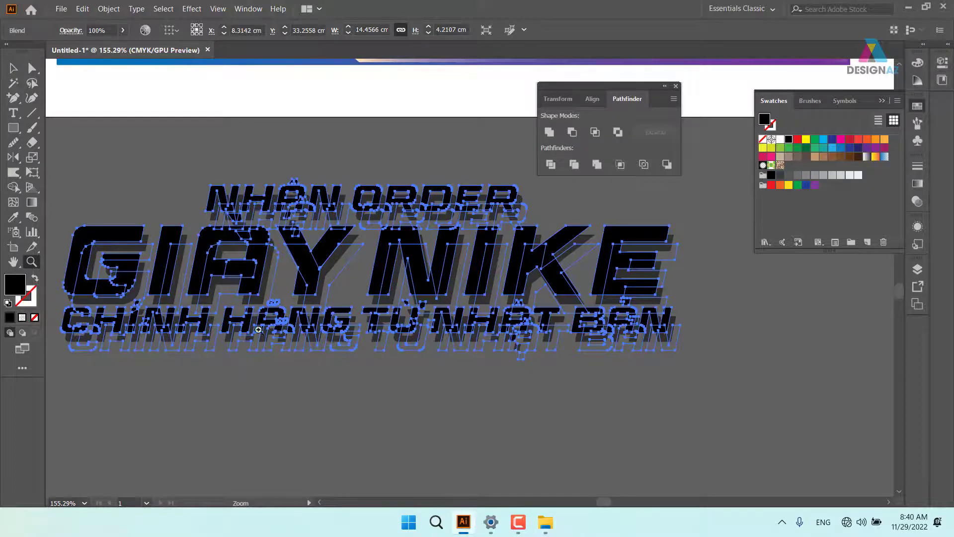
left_click(109, 8)
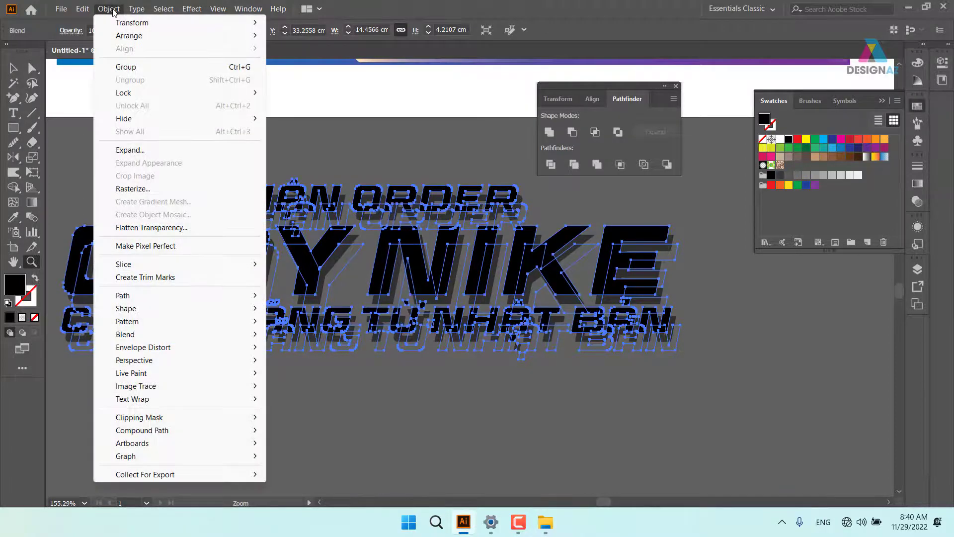
mouse_move(151, 335)
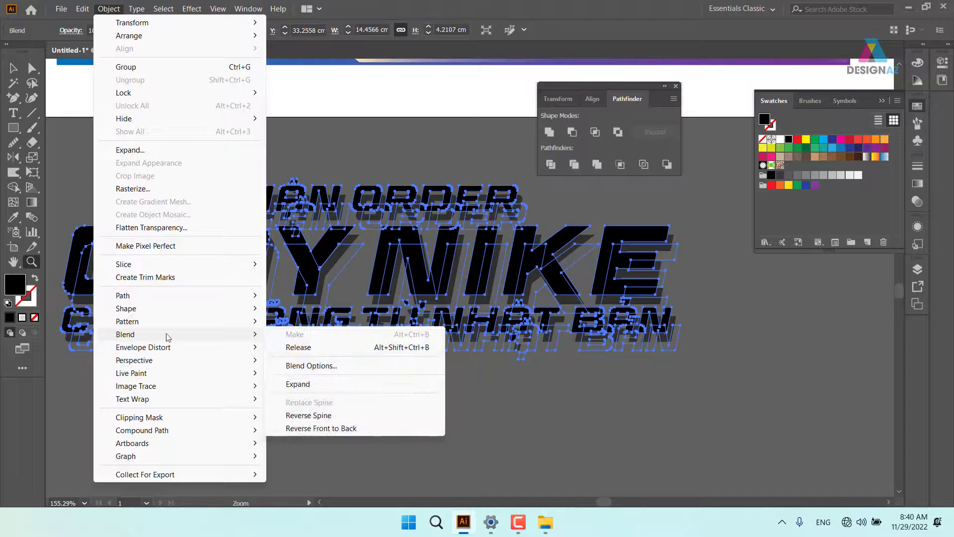
left_click(320, 367)
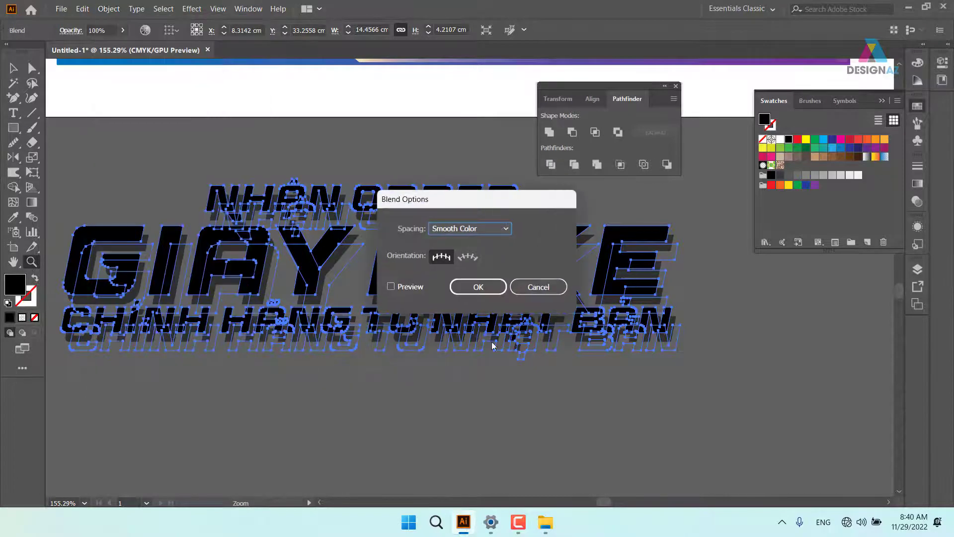
left_click_drag(497, 198, 731, 203)
left_click(565, 289)
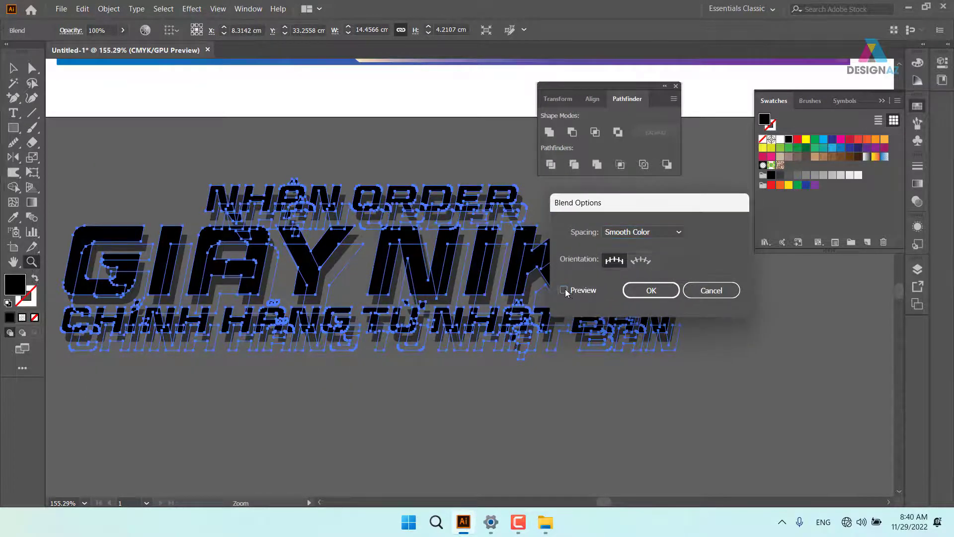
left_click(662, 233)
left_click(661, 260)
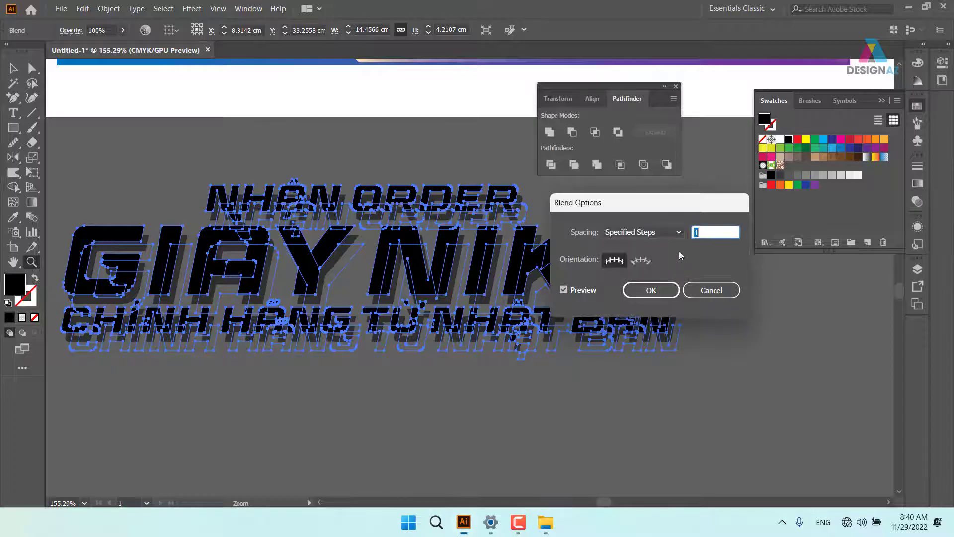
type("4")
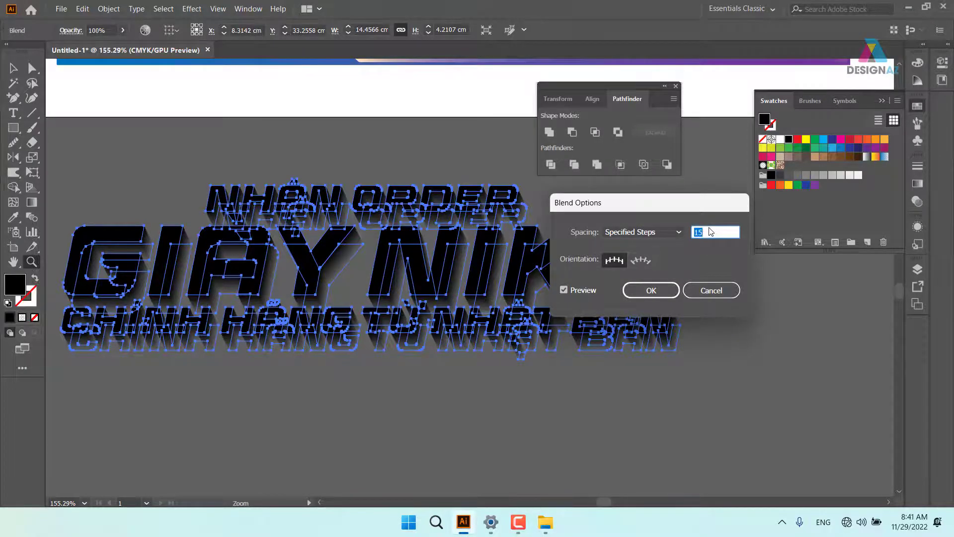
left_click(650, 291)
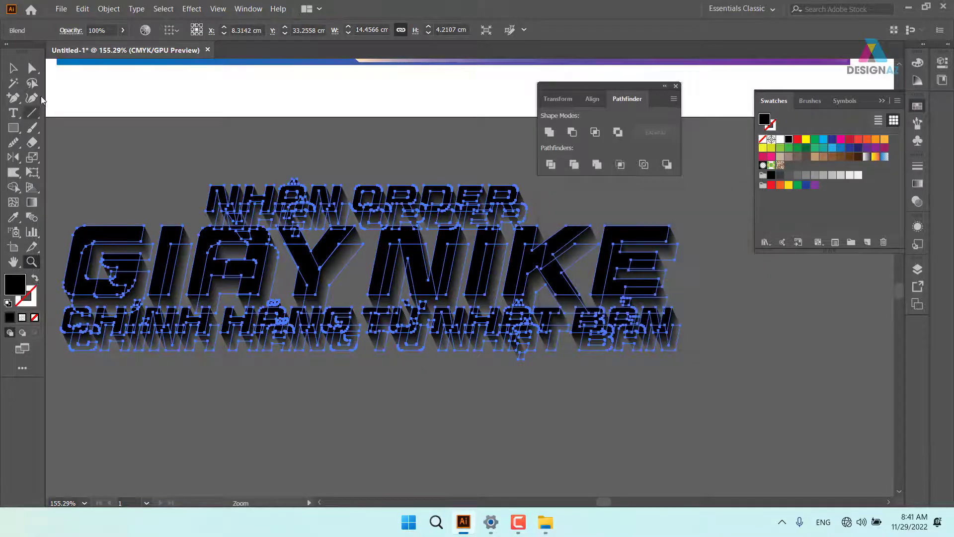
left_click(13, 69)
left_click(438, 479)
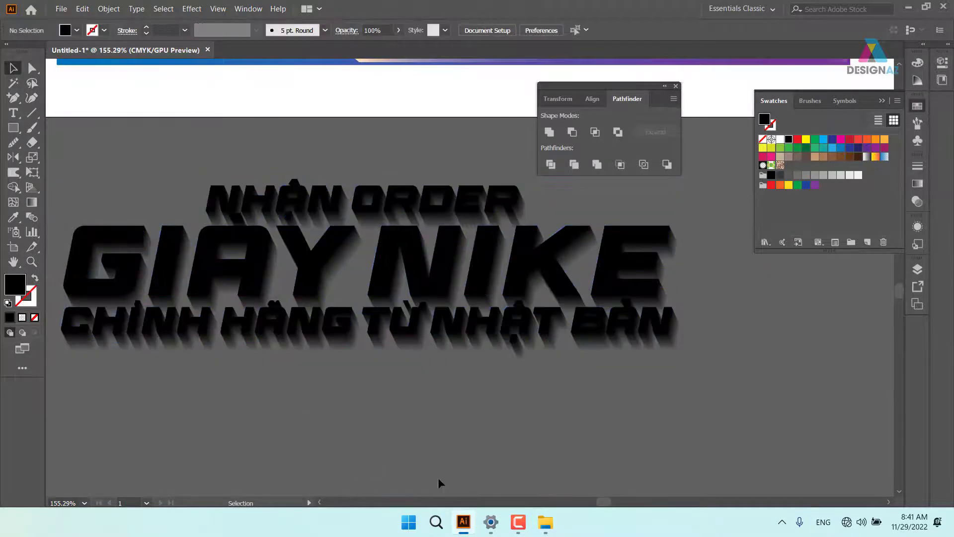
- Change the blending mode of the black headline blend to Multiply
left_click_drag(500, 422, 518, 449)
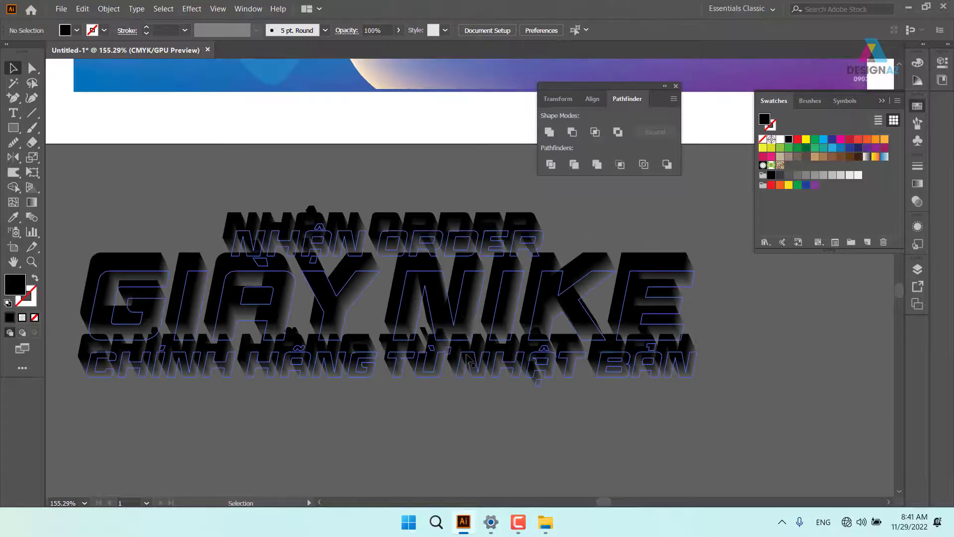
left_click(460, 316)
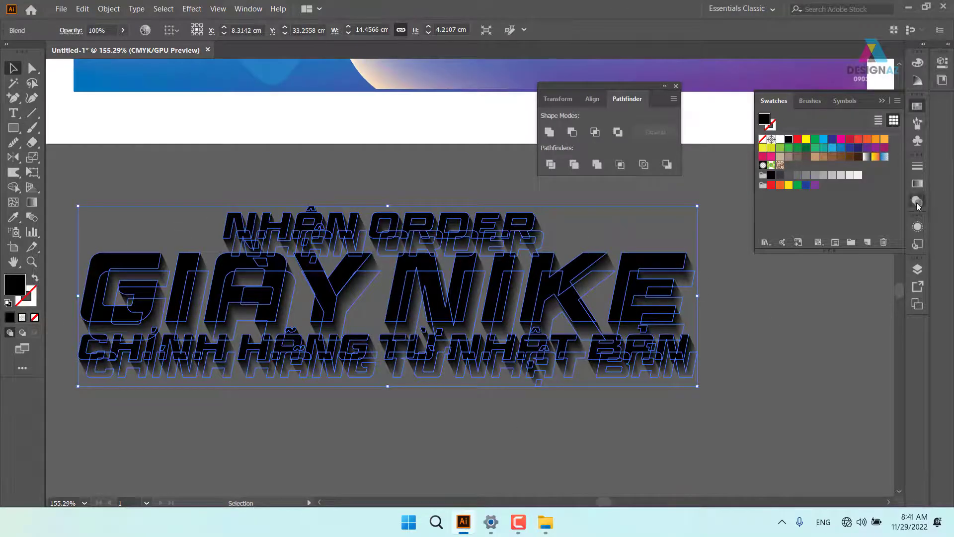
left_click(918, 203)
left_click(793, 180)
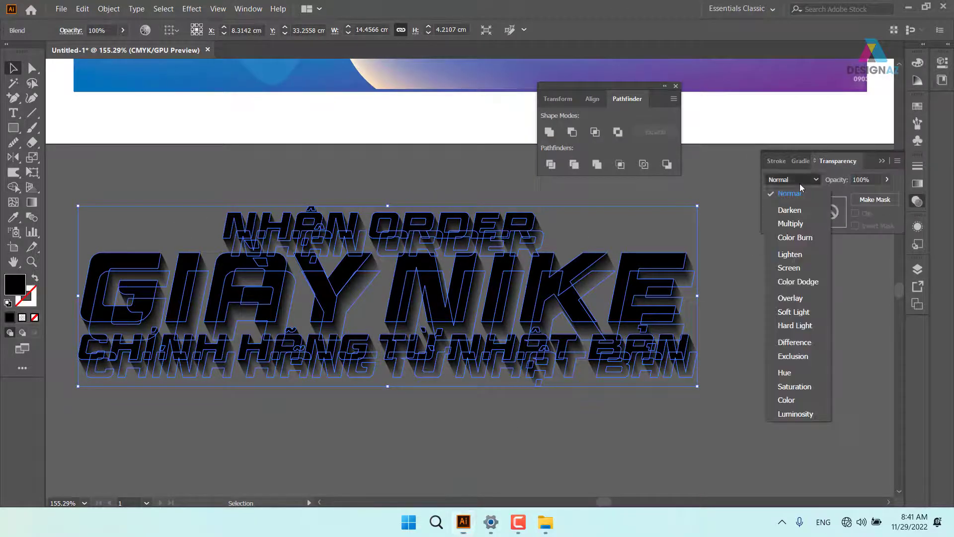
left_click(795, 223)
- Move the blended shadow onto the poster so it sits directly behind the white headline's letters
left_click_drag(323, 199, 356, 357)
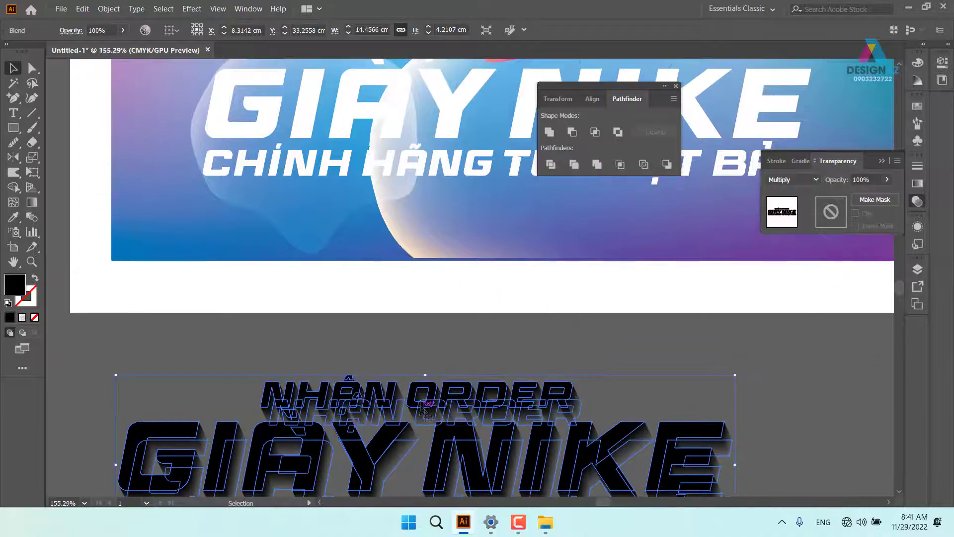
left_click_drag(421, 408, 428, 178)
left_click_drag(428, 180, 337, 358)
left_click_drag(340, 360, 425, 226)
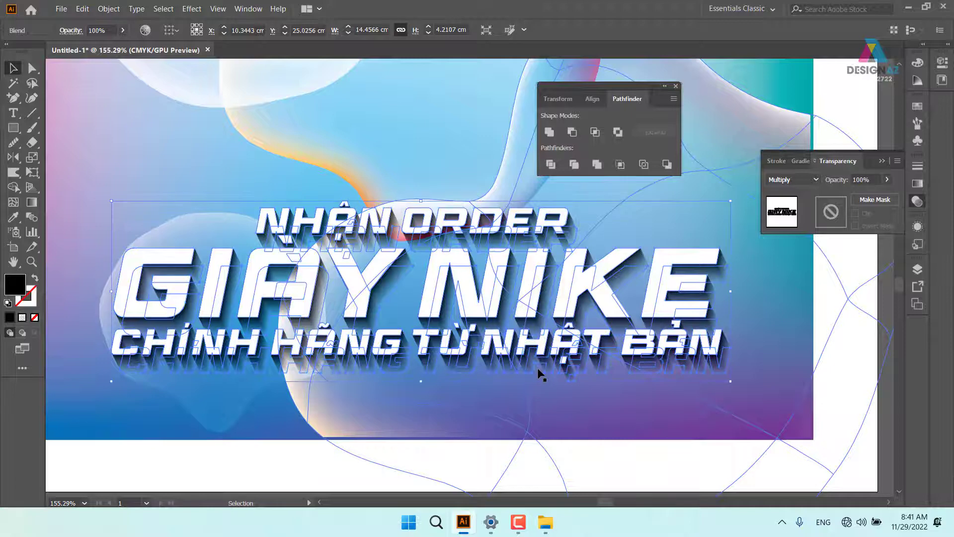
left_click(603, 469)
- Recolour the blended headline shadow with the dark blue swatch
left_click_drag(616, 475, 616, 450)
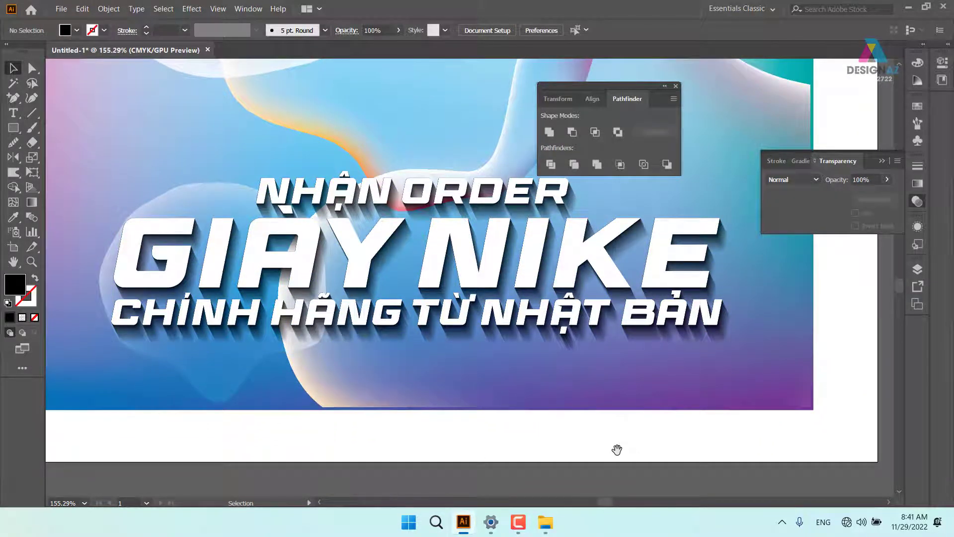
left_click(644, 336)
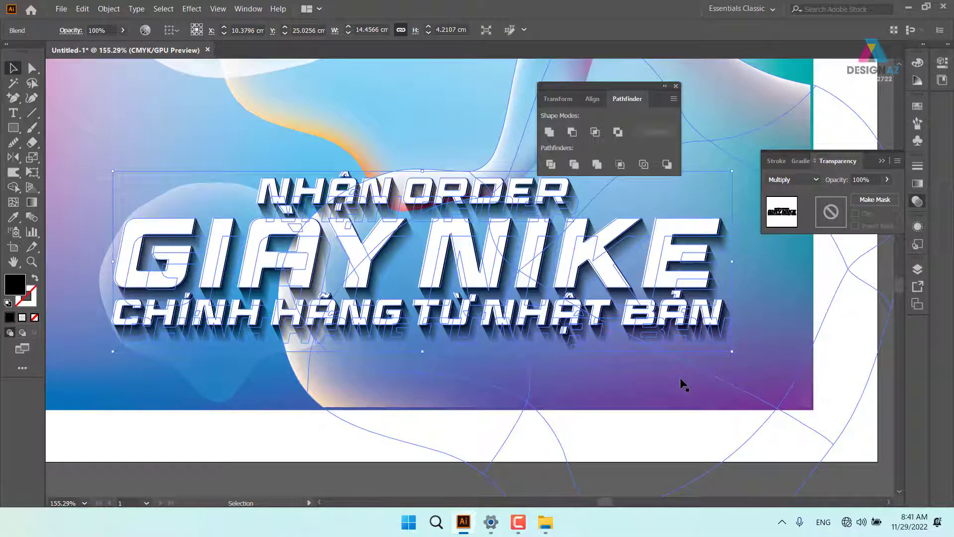
left_click(918, 106)
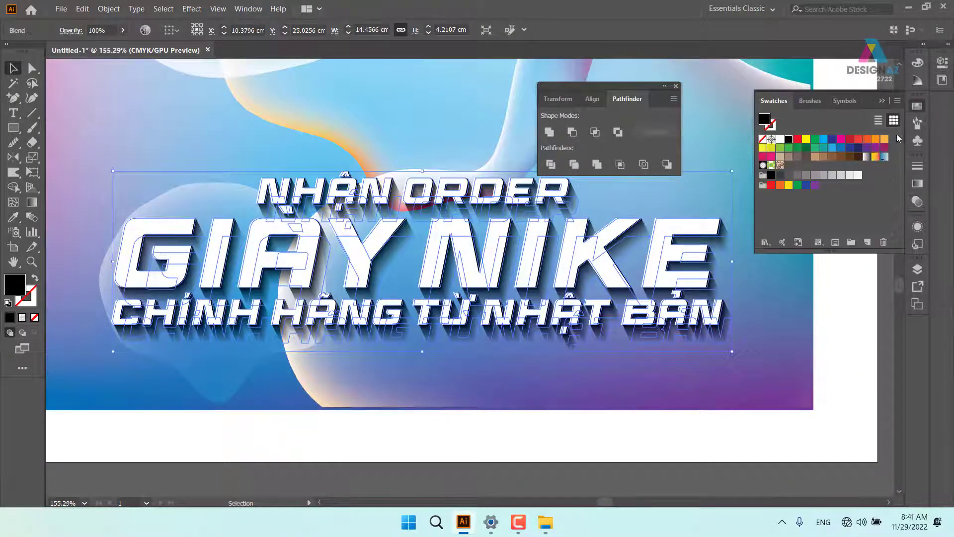
left_click(850, 147)
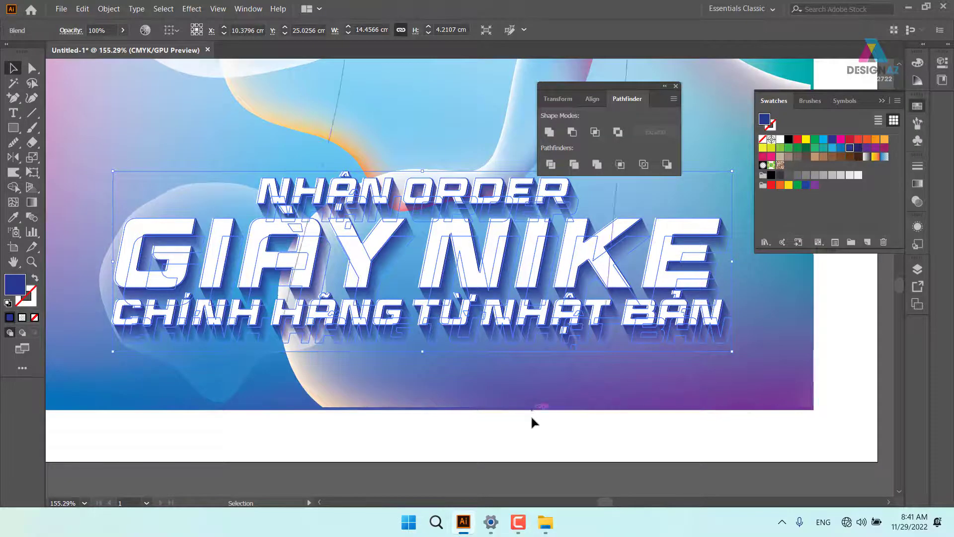
left_click(541, 445)
- Duplicate the white headline upward and swap the copy's fill and stroke, leaving a 1 pt white outline with no fill
left_click_drag(505, 396, 466, 448)
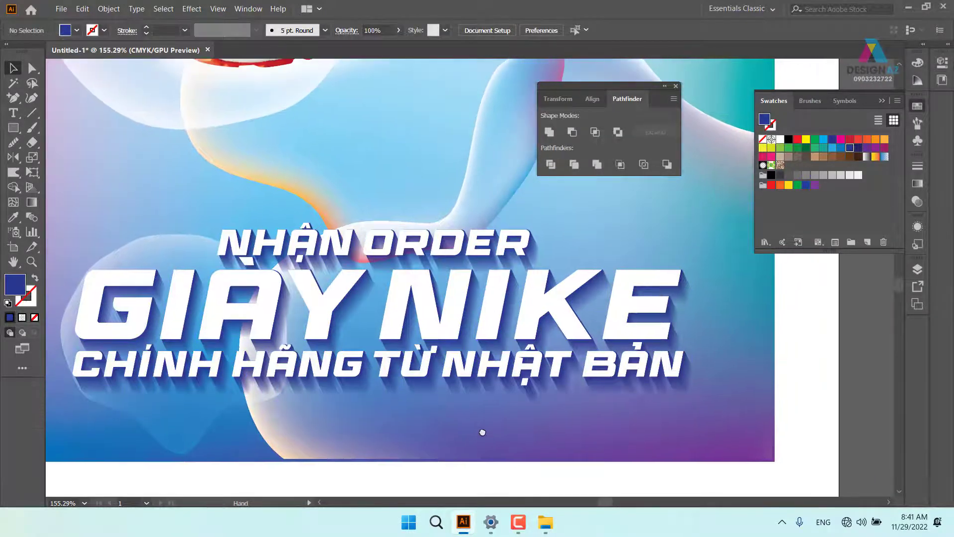
left_click(453, 322)
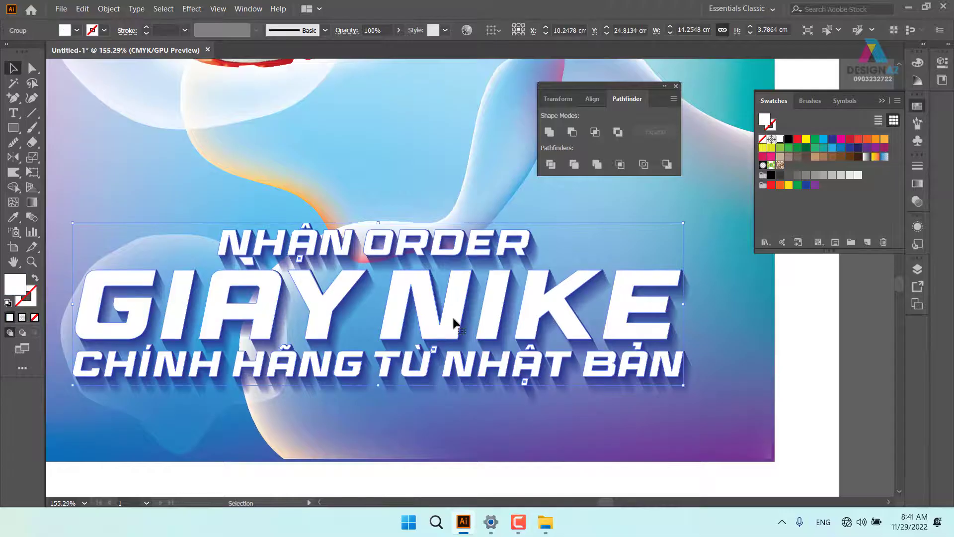
key("a")
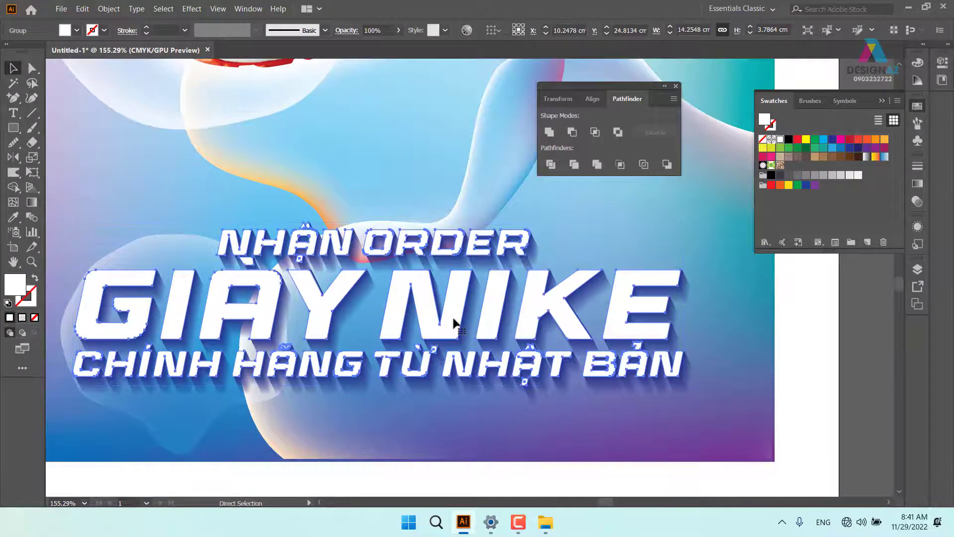
key("v")
left_click_drag(454, 320, 460, 287)
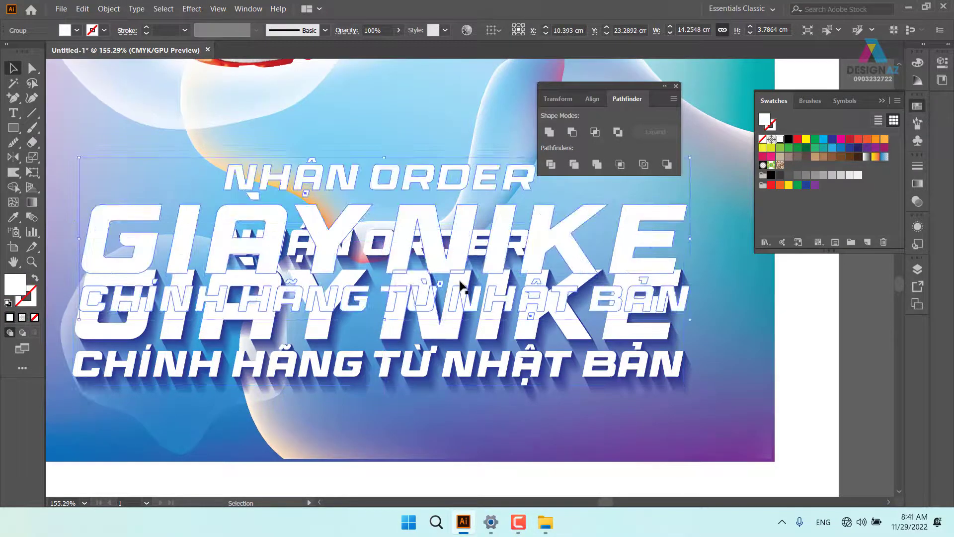
key("shift+x")
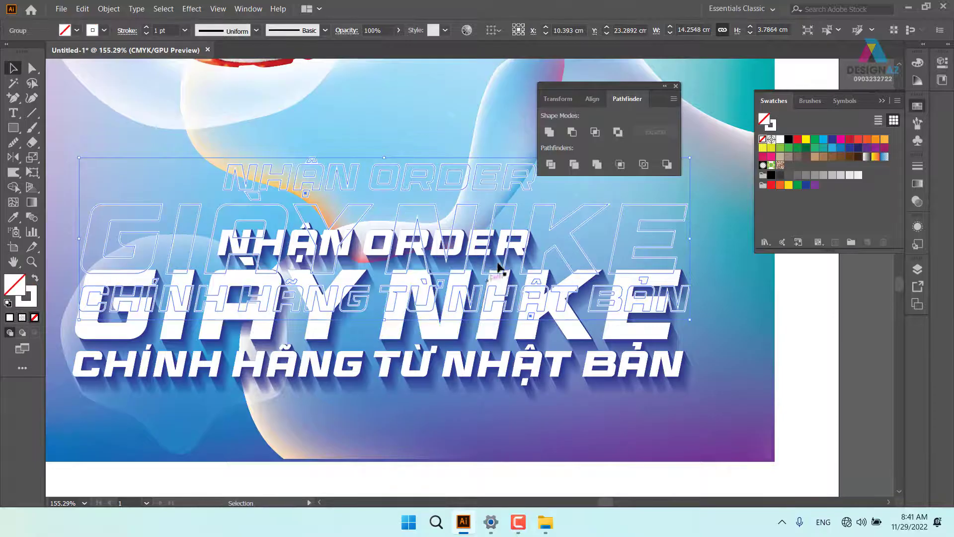
- Position the outlined headline copy over the white headline, offset about 0.07 cm to the left and 0.07 cm upward
left_click_drag(516, 240, 507, 281)
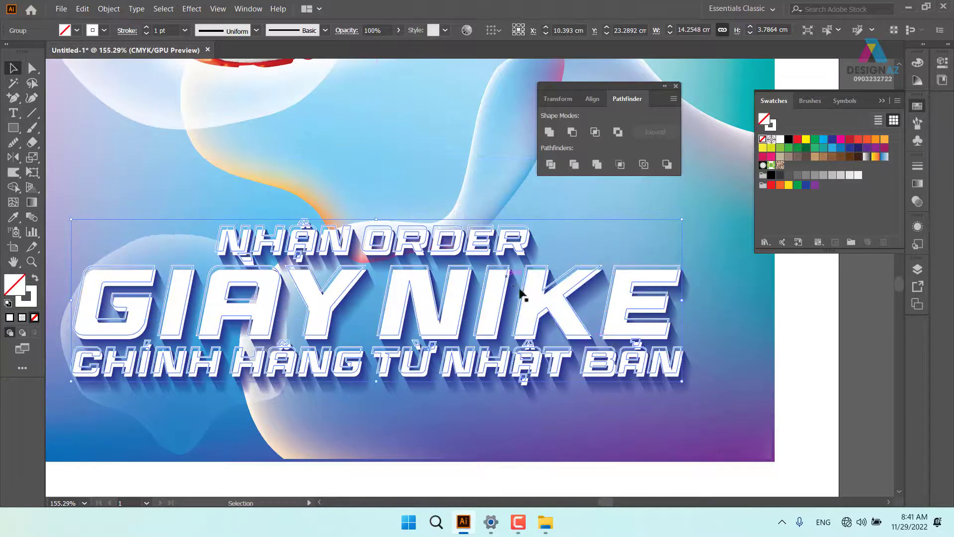
left_click(801, 415)
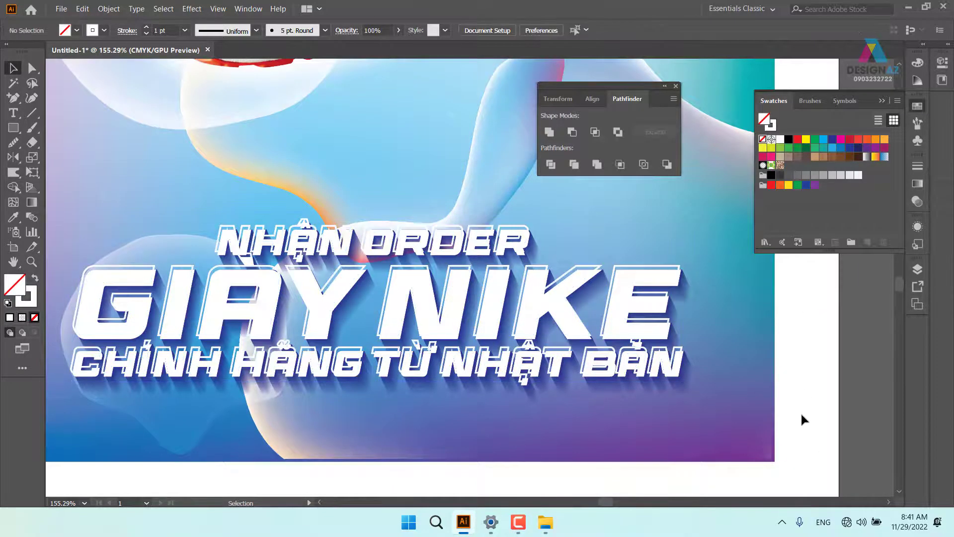
key("ctrl+plus")
key("ctrl+plus")
key("ctrl+plus")
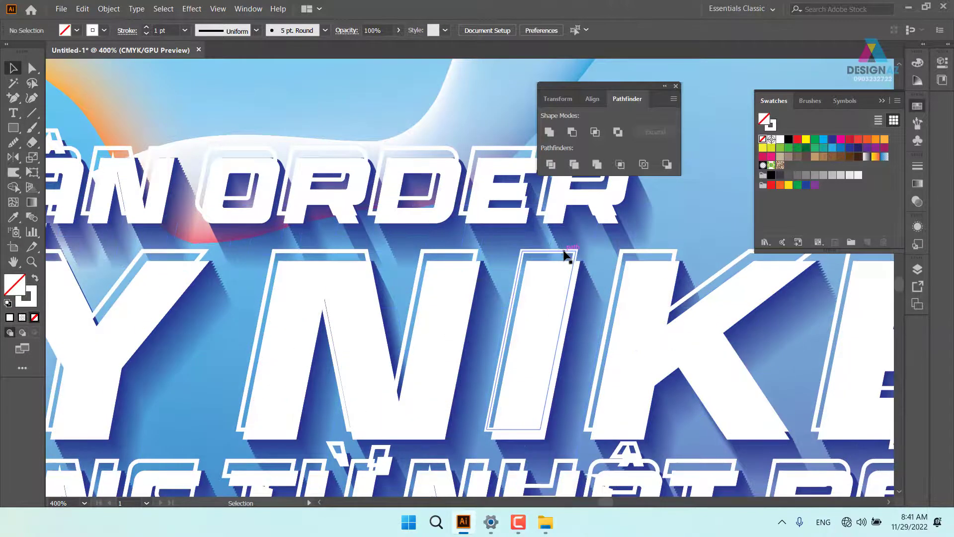
left_click_drag(565, 252, 562, 258)
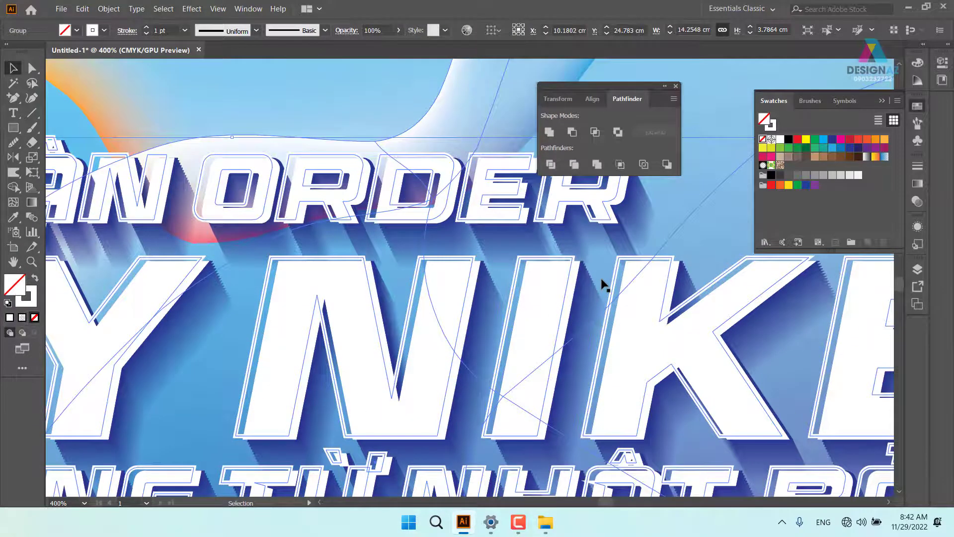
key("Up")
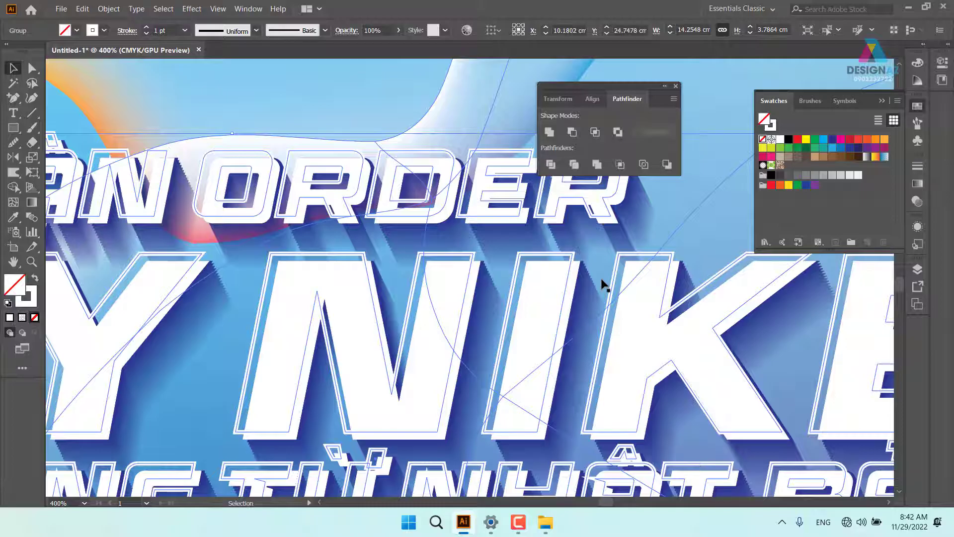
- Set the blending mode of the outlined headline copy to Overlay
left_click(918, 202)
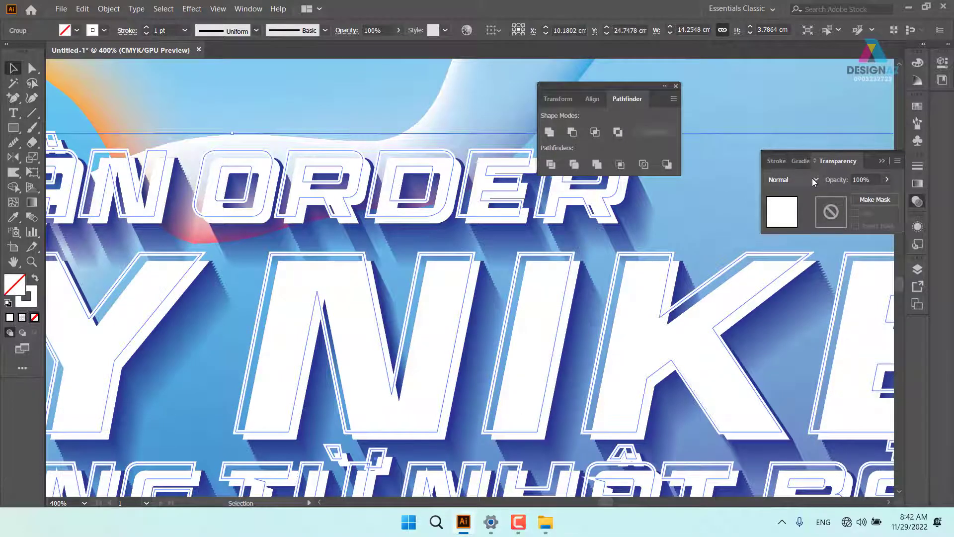
left_click(795, 179)
left_click(791, 297)
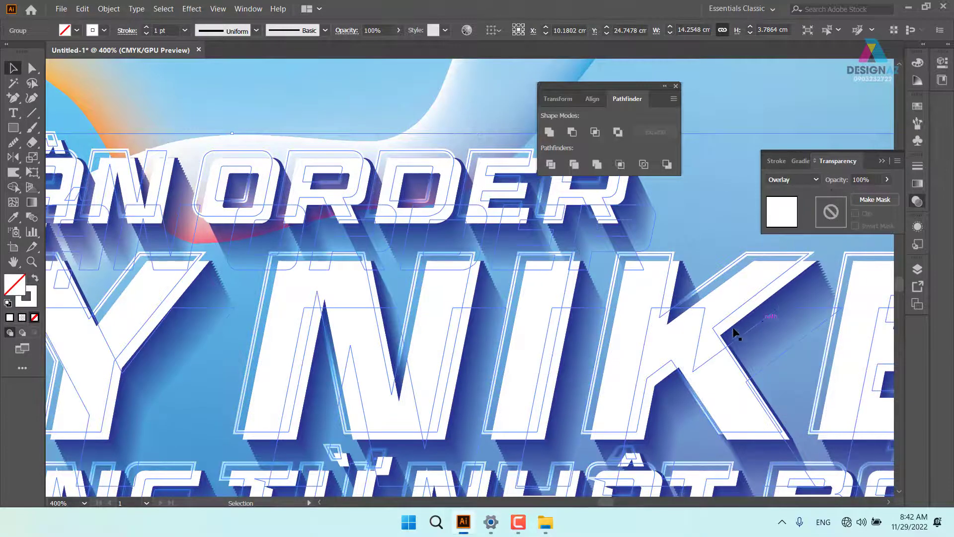
left_click(735, 359)
key("ctrl+1")
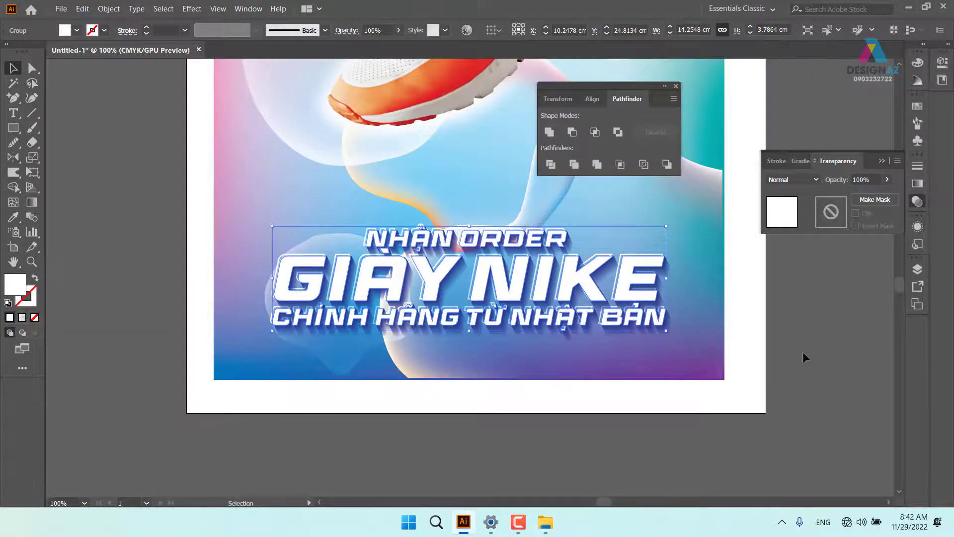
left_click(760, 404)
- Lower the opacity of the dark blue blended headline shadow to 68%
left_click_drag(795, 337, 658, 417)
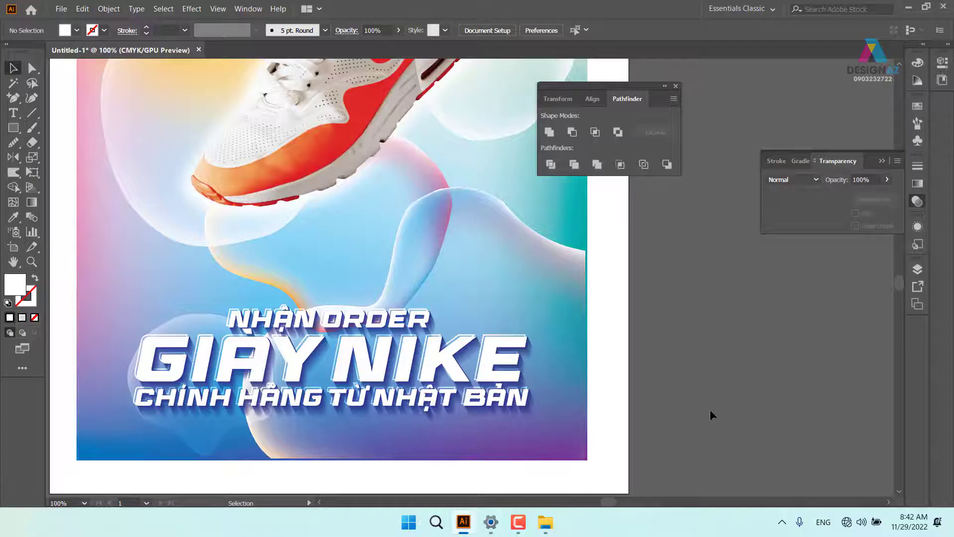
left_click(531, 412)
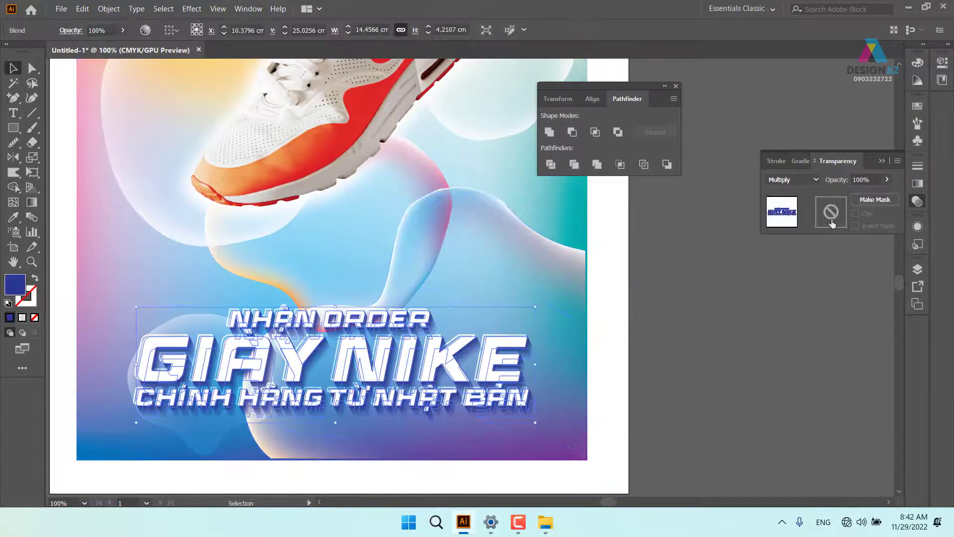
left_click(876, 178)
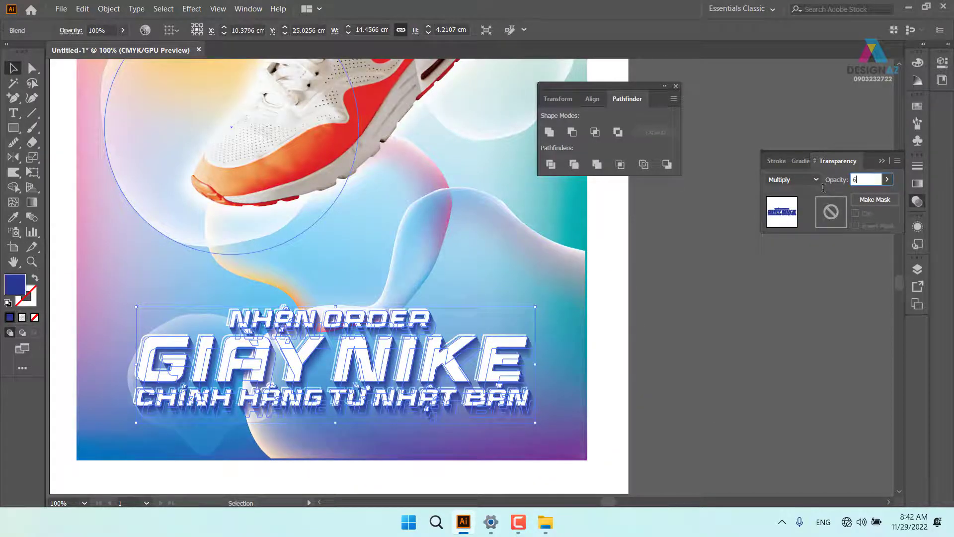
type("68")
key("Return")
left_click(720, 371)
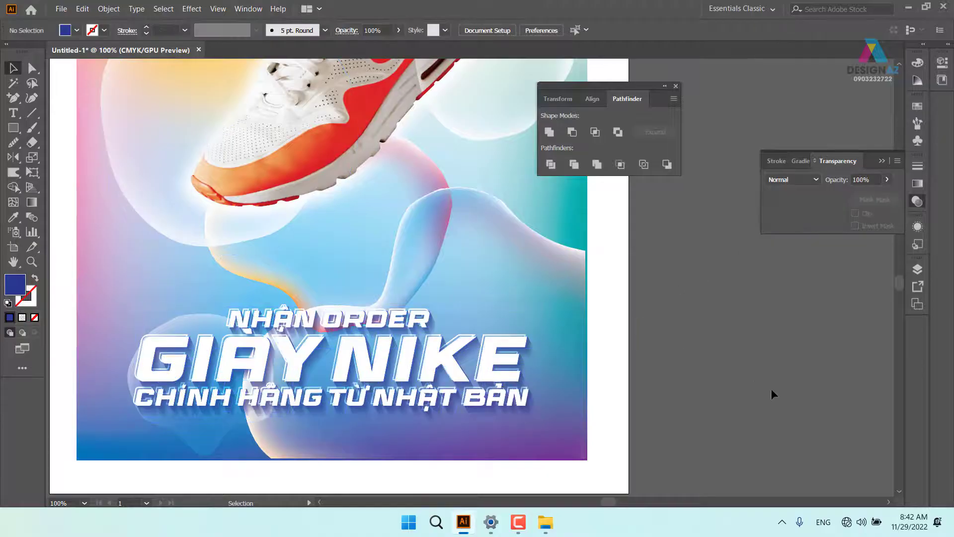
- Duplicate the translucent bubble behind the shoe's heel onto the empty canvas beside the poster and scale the copy down to a small bubble
key("ctrl+minus")
key("ctrl+minus")
key("ctrl+minus")
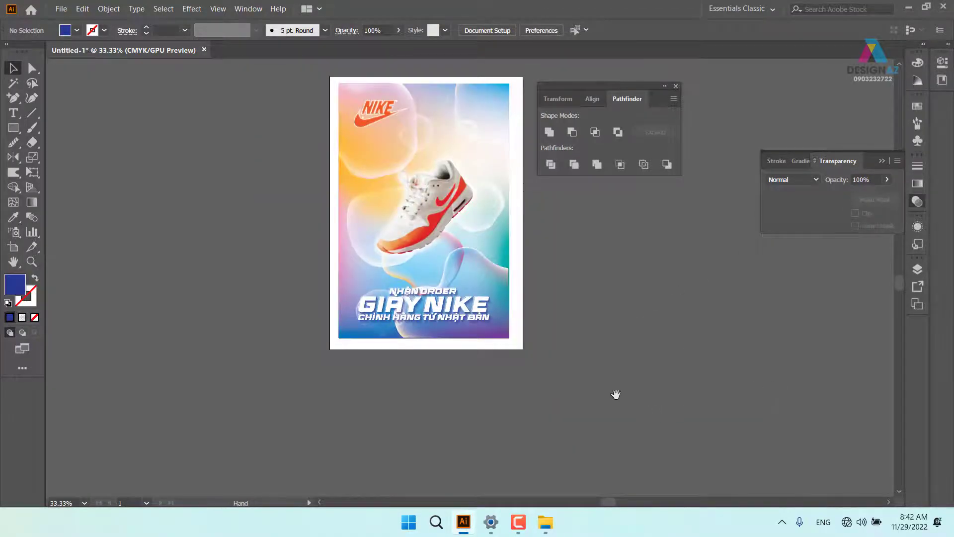
left_click_drag(614, 343, 598, 367)
key("plus")
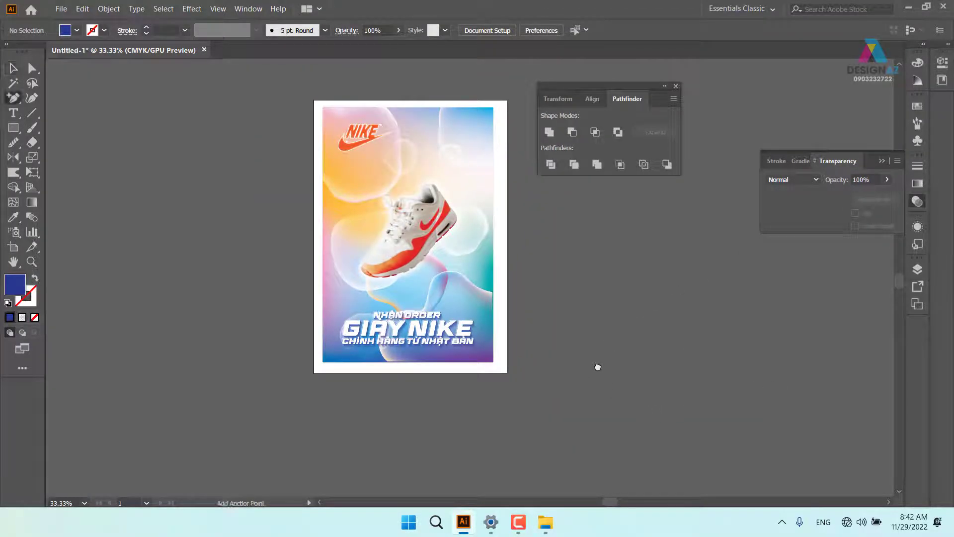
key("ctrl+plus")
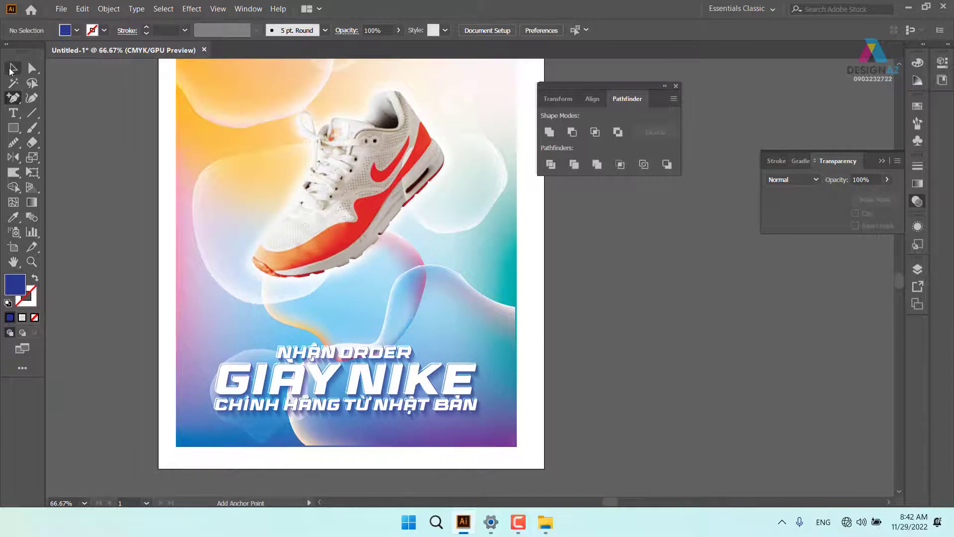
left_click(11, 71)
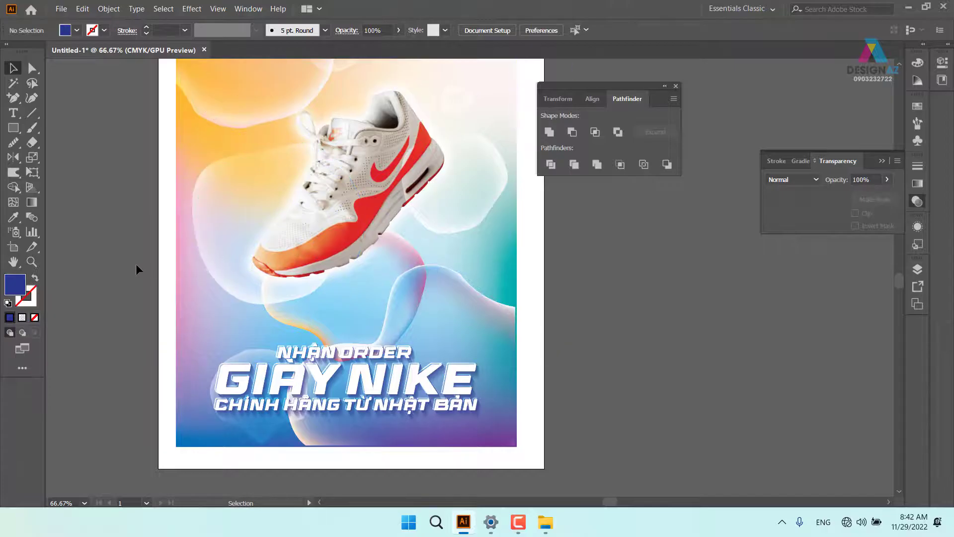
left_click(473, 222)
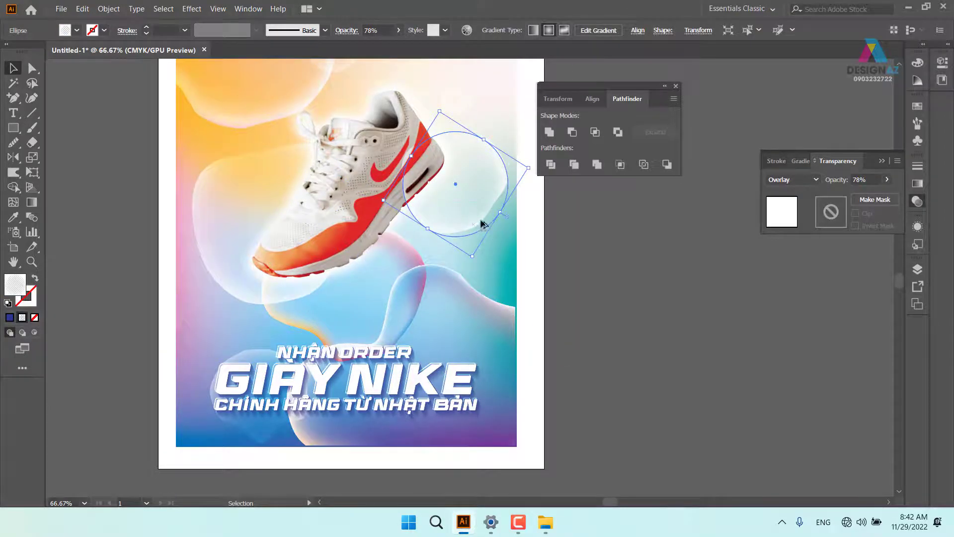
left_click_drag(482, 224, 666, 314)
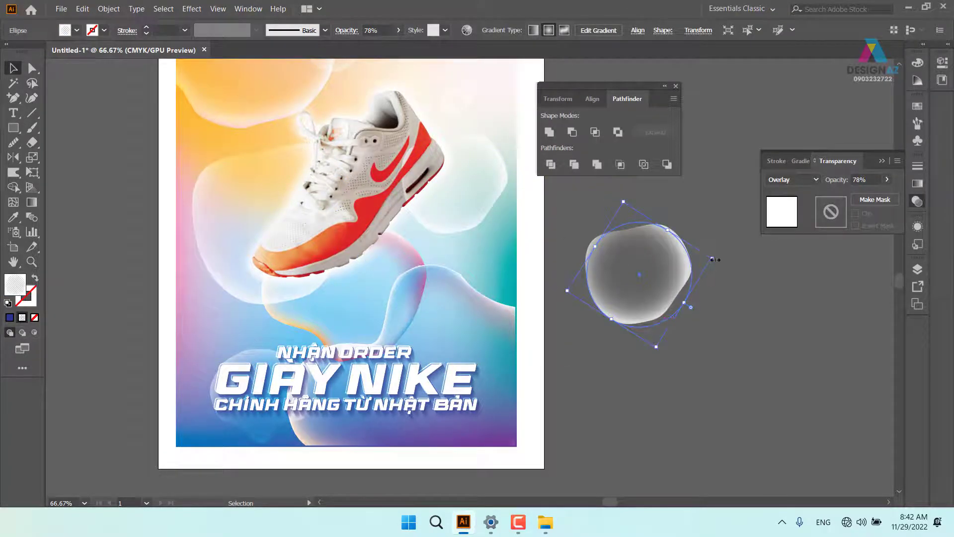
left_click_drag(713, 259, 616, 271)
left_click(641, 342)
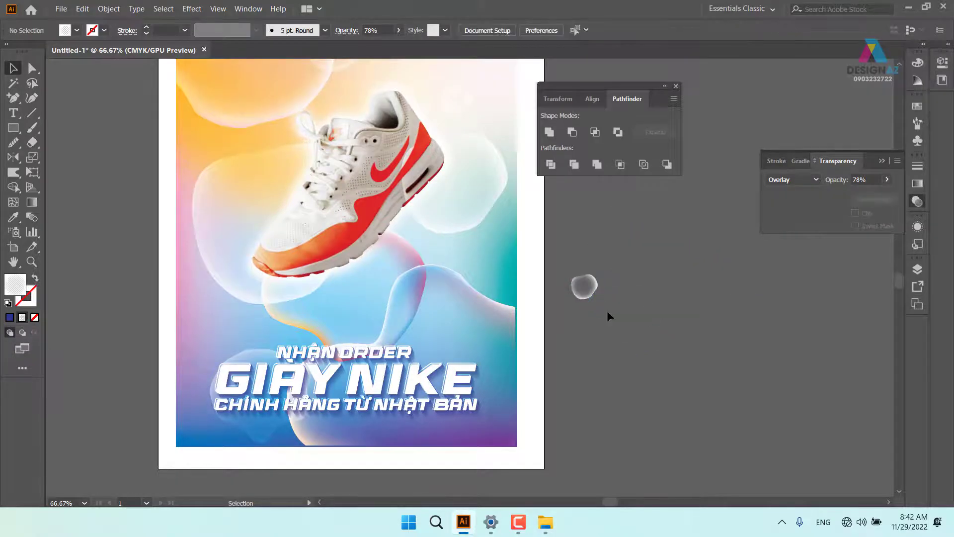
- Shrink the small bubble copy beside the poster slightly more
left_click(589, 292)
left_click(664, 286)
left_click_drag(603, 283, 595, 284)
left_click(659, 296)
- Turn the small bubble beside the poster into a new dynamic symbol, keeping the default name and options
left_click(588, 294)
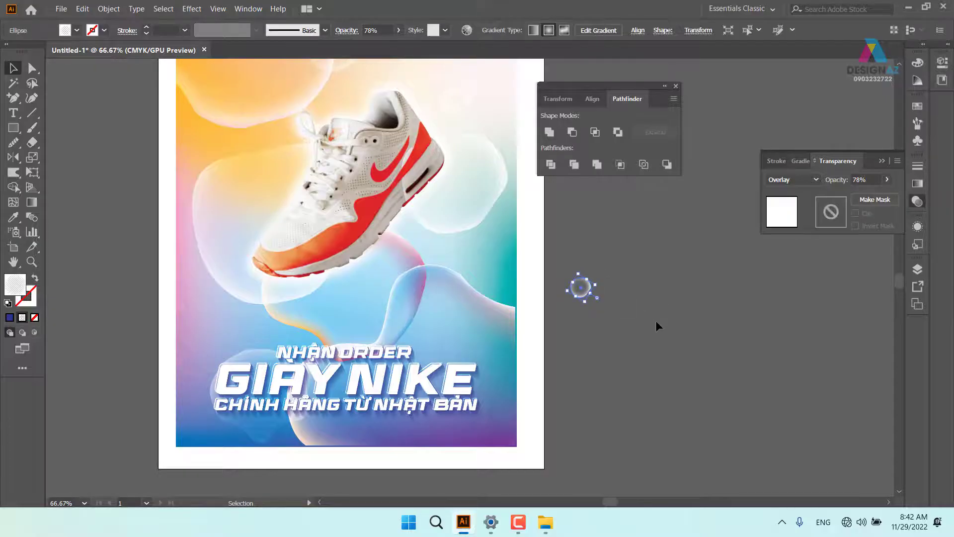
left_click(919, 119)
left_click(845, 100)
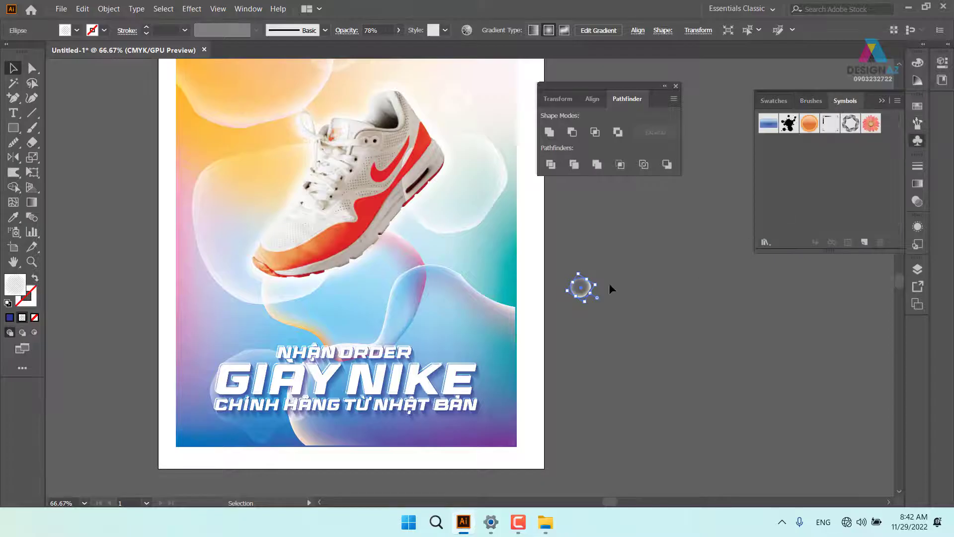
left_click_drag(587, 294, 670, 269)
left_click_drag(852, 166, 853, 165)
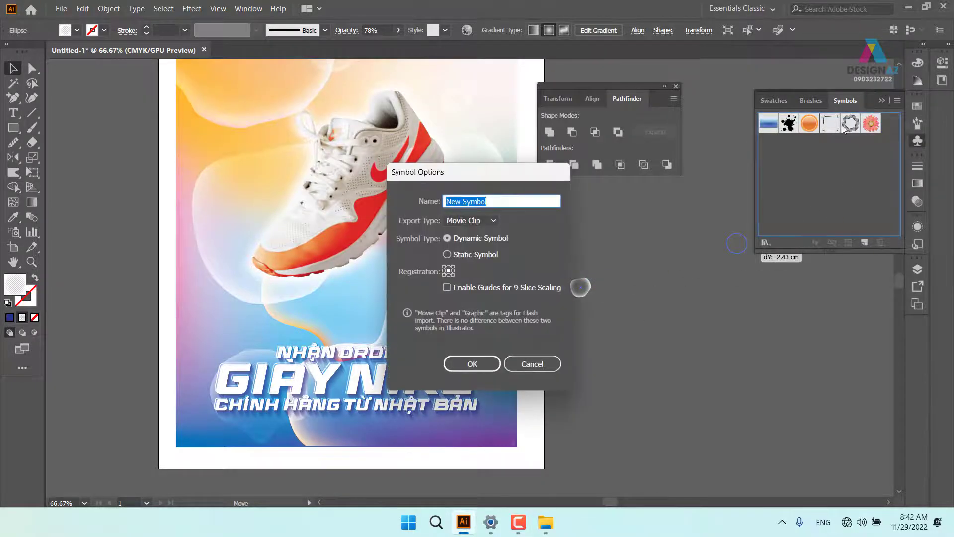
left_click(471, 363)
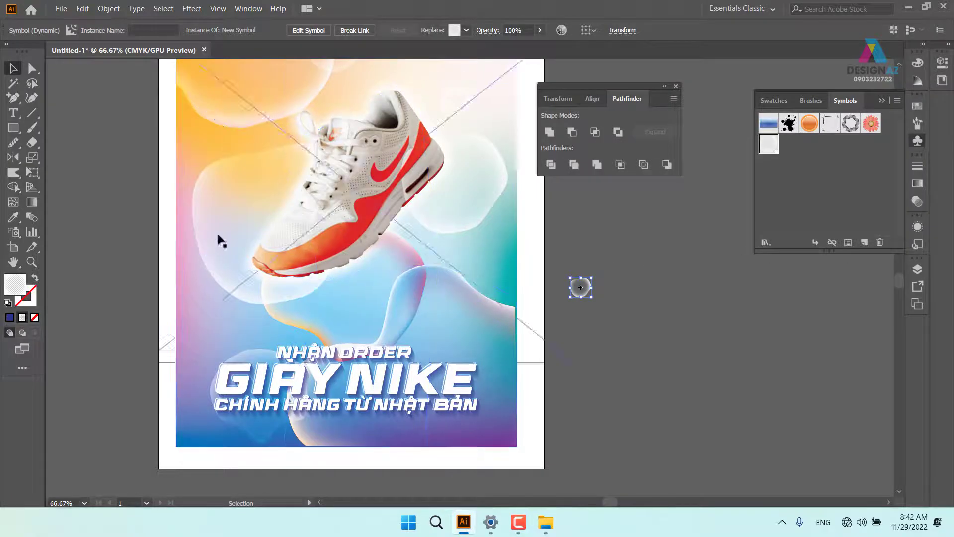
- Spray bubble symbols around the shoe and down the poster's lower left side with the Symbol Sprayer, replacing the first trial stroke
left_click(15, 235)
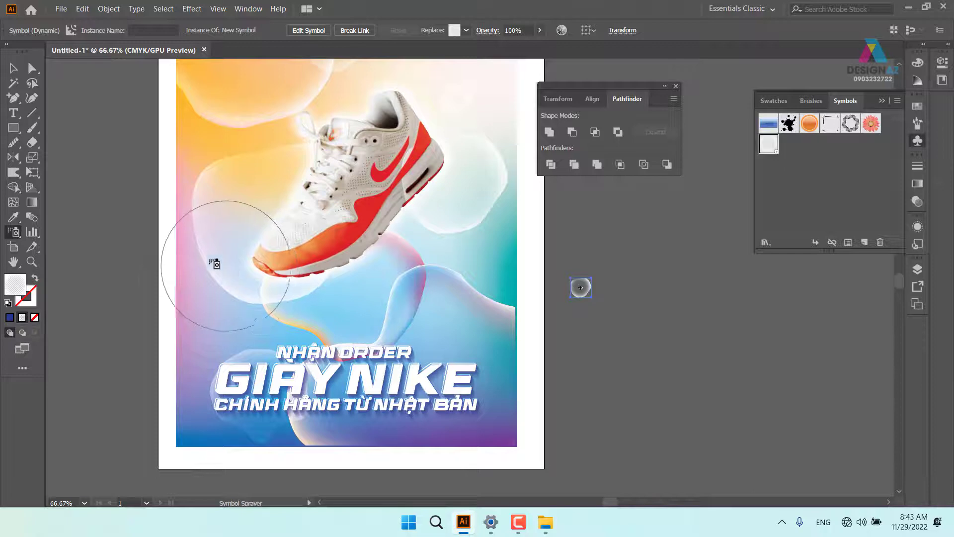
mouse_move(202, 271)
left_mouse_down()
mouse_move(215, 246)
mouse_move(272, 229)
mouse_move(349, 246)
mouse_move(420, 238)
mouse_move(464, 193)
mouse_move(474, 144)
mouse_move(440, 115)
mouse_move(384, 112)
mouse_move(319, 152)
left_mouse_up()
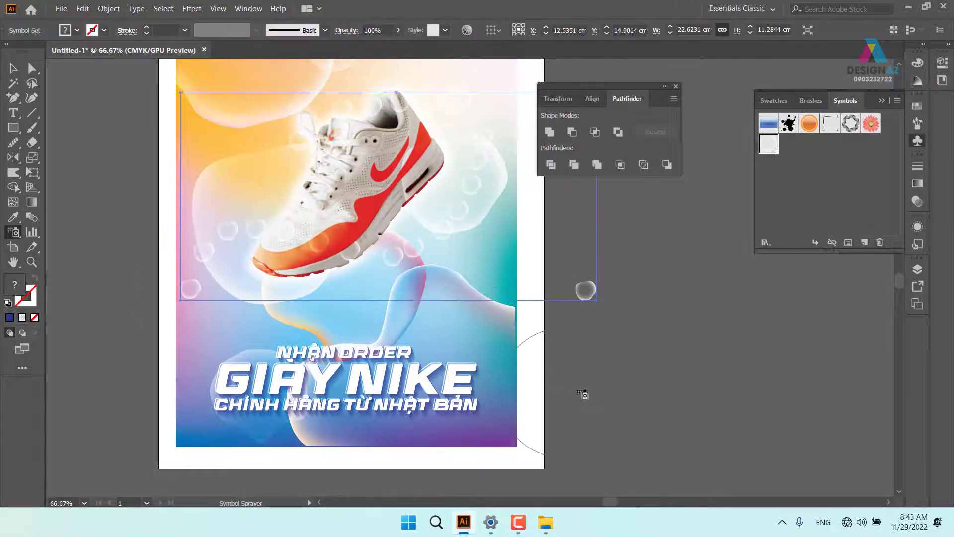
key("ctrl+z")
left_click_drag(418, 282, 402, 351)
mouse_move(191, 374)
left_mouse_down()
mouse_move(263, 301)
mouse_move(365, 317)
mouse_move(459, 272)
mouse_move(466, 192)
mouse_move(408, 147)
mouse_move(407, 105)
mouse_move(449, 96)
mouse_move(467, 128)
mouse_move(441, 133)
mouse_move(472, 251)
left_mouse_up()
key("space")
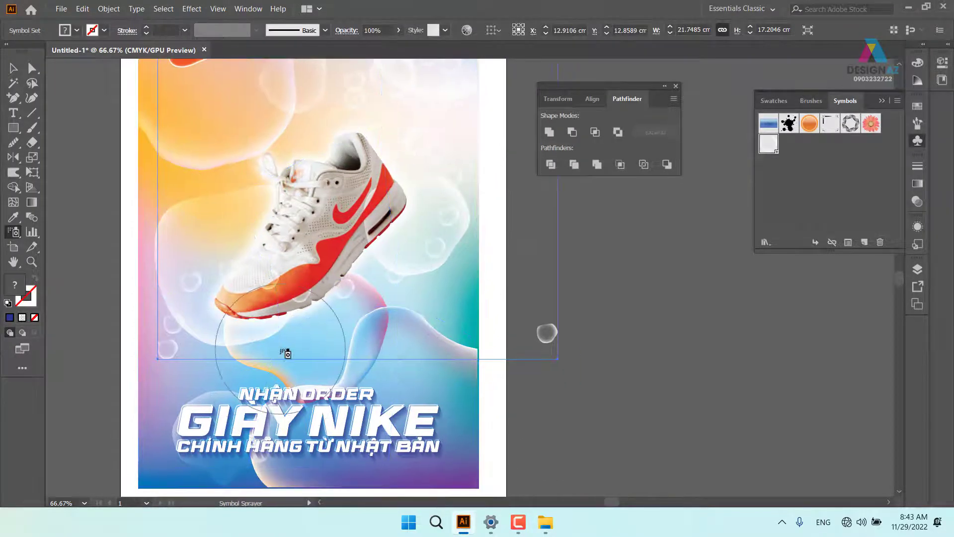
mouse_move(202, 347)
left_mouse_down()
mouse_move(213, 320)
mouse_move(191, 288)
mouse_move(238, 314)
mouse_move(241, 272)
left_mouse_up()
left_click(241, 272)
left_click_drag(213, 358, 155, 380)
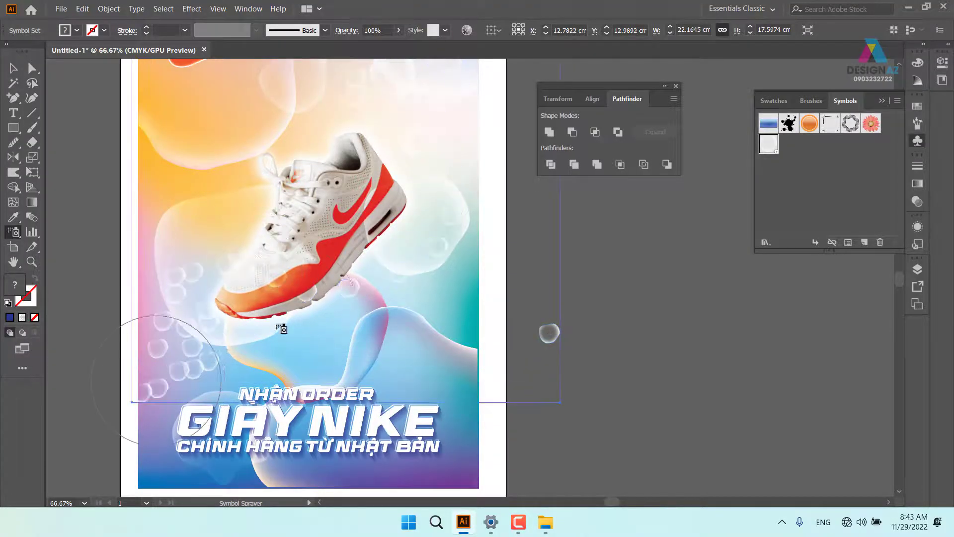
- Spray additional bubbles around the shoe's heel and laces and in the blue area beneath the sole
mouse_move(386, 259)
left_mouse_down()
mouse_move(409, 269)
mouse_move(384, 228)
mouse_move(278, 221)
mouse_move(277, 208)
mouse_move(246, 198)
mouse_move(371, 113)
mouse_move(401, 265)
mouse_move(419, 217)
left_mouse_up()
left_click(381, 221)
left_click(274, 219)
left_click(240, 193)
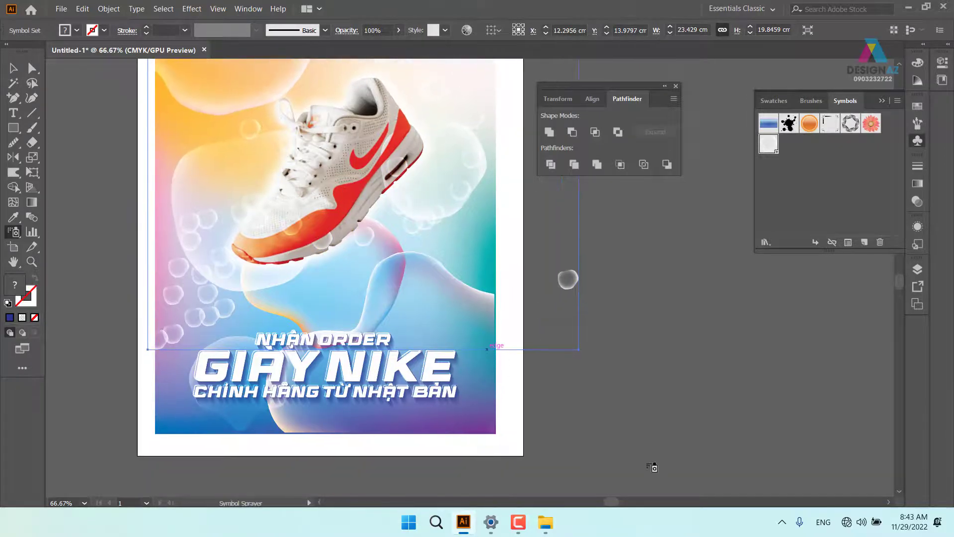
left_click(367, 284)
left_click(437, 250)
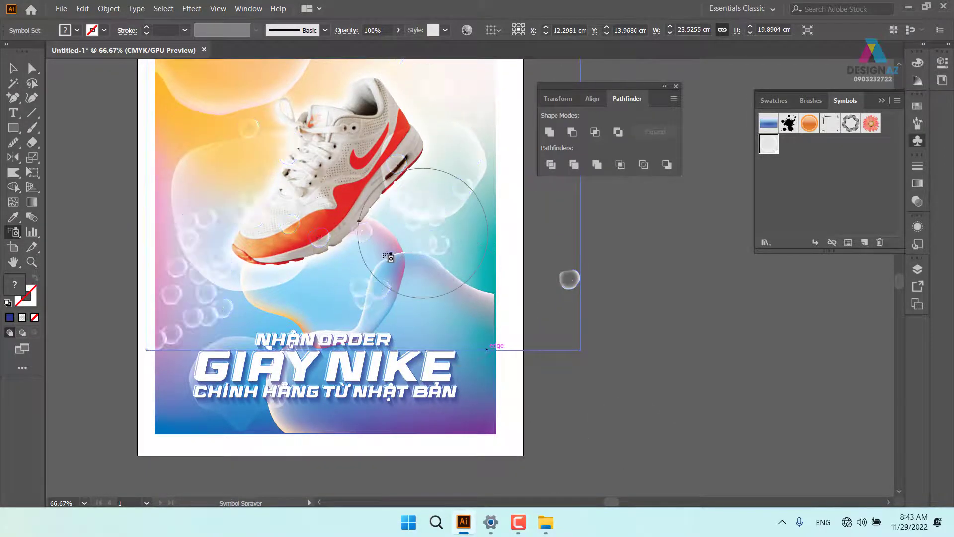
left_click(385, 251)
left_click(332, 279)
left_click(353, 266)
left_click(365, 279)
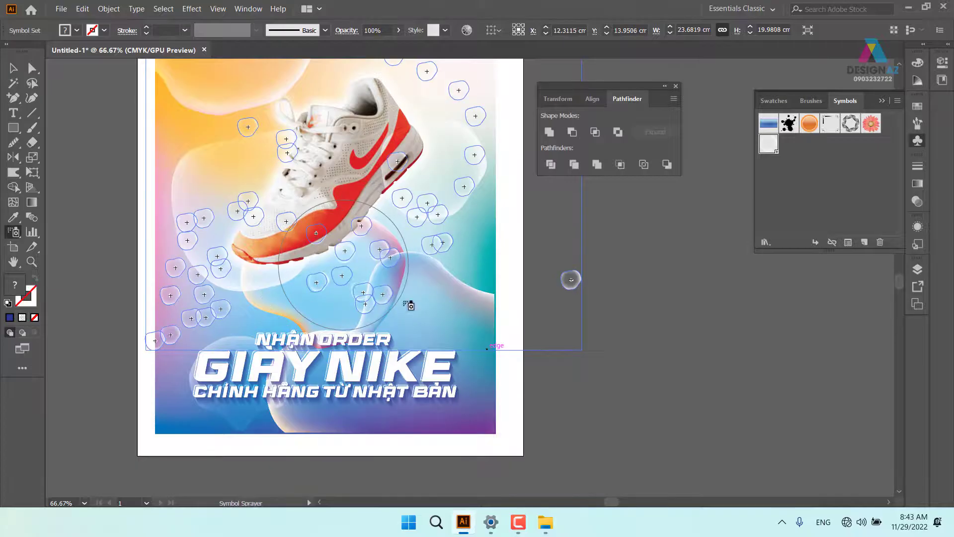
- Use the Symbol Shifter to rearrange the sprayed bubbles on the poster's lower left side and beneath the sole
key("space")
left_click_drag(505, 339, 443, 350)
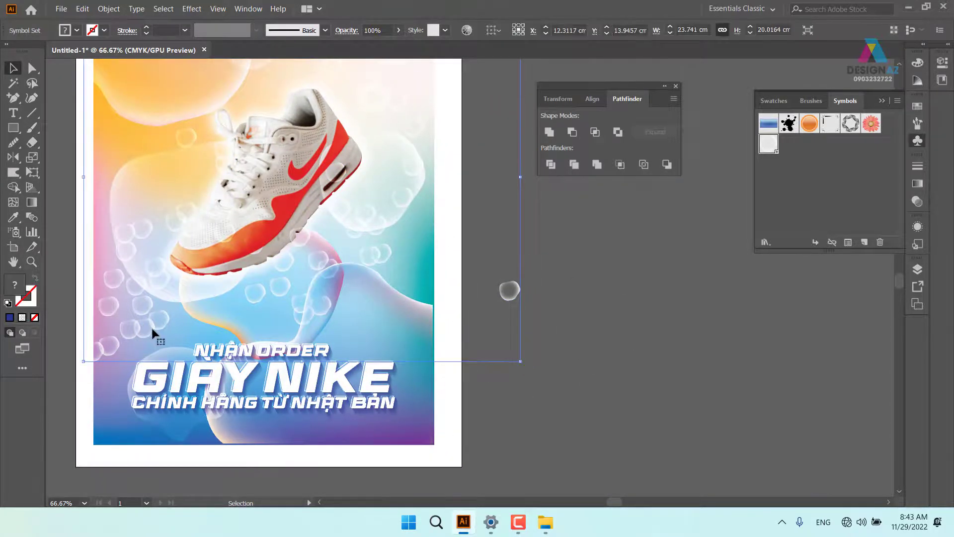
left_click(15, 235)
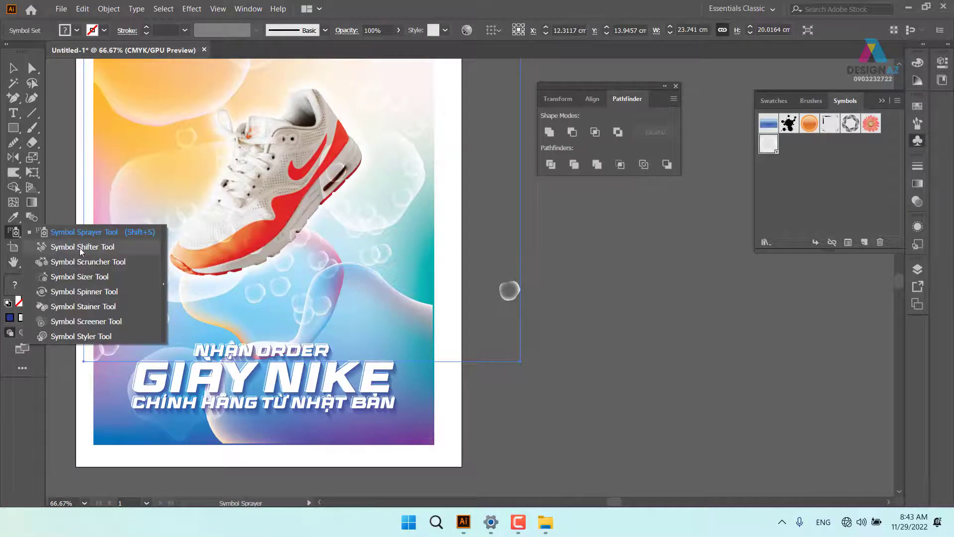
left_click(80, 247)
mouse_move(120, 308)
left_mouse_down()
mouse_move(144, 330)
mouse_move(123, 294)
mouse_move(148, 324)
mouse_move(144, 298)
left_mouse_up()
mouse_move(140, 247)
left_mouse_down()
mouse_move(166, 269)
mouse_move(160, 235)
mouse_move(217, 244)
mouse_move(195, 215)
left_mouse_up()
left_click_drag(250, 309, 284, 305)
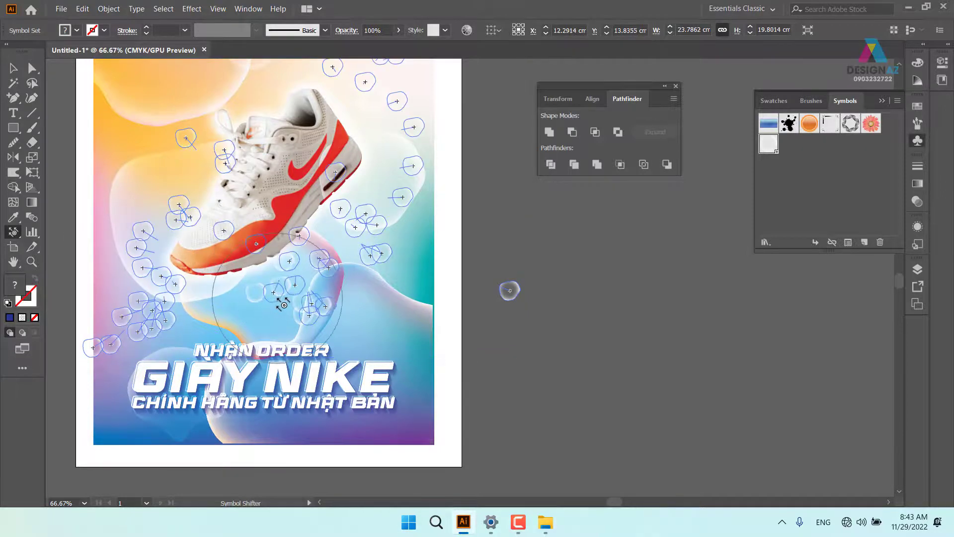
mouse_move(267, 268)
left_mouse_down()
mouse_move(315, 319)
mouse_move(340, 286)
left_mouse_up()
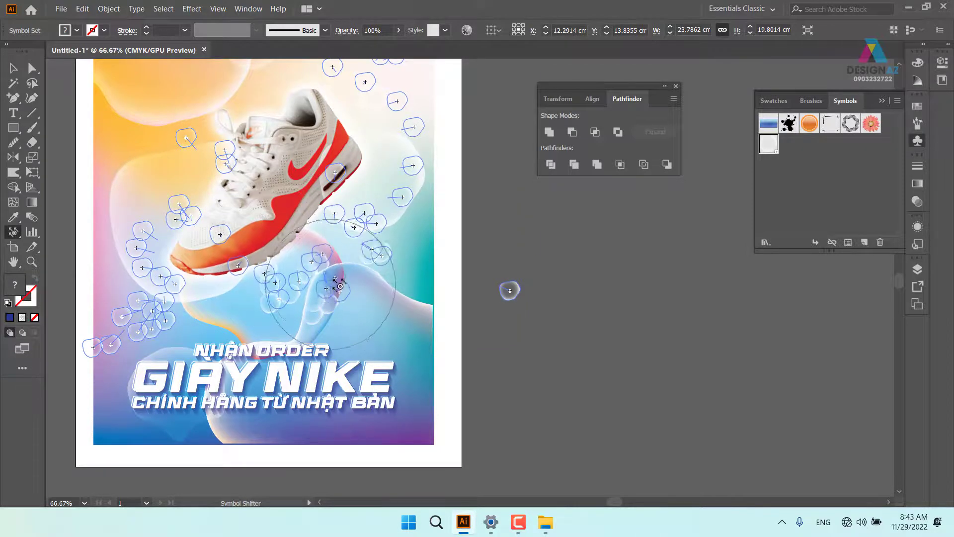
left_click_drag(306, 259, 325, 258)
mouse_move(264, 317)
left_mouse_down()
mouse_move(291, 294)
mouse_move(350, 309)
left_mouse_up()
- Shift the bubbles around the shoe's heel into a cluster and spread those above the shoe and beside the laces
mouse_move(335, 210)
left_mouse_down()
mouse_move(359, 219)
mouse_move(398, 214)
left_mouse_up()
mouse_move(428, 158)
left_mouse_down()
mouse_move(411, 162)
mouse_move(426, 186)
mouse_move(408, 241)
left_mouse_up()
mouse_move(392, 182)
left_mouse_down()
mouse_move(370, 202)
mouse_move(377, 174)
mouse_move(344, 179)
mouse_move(324, 164)
left_mouse_up()
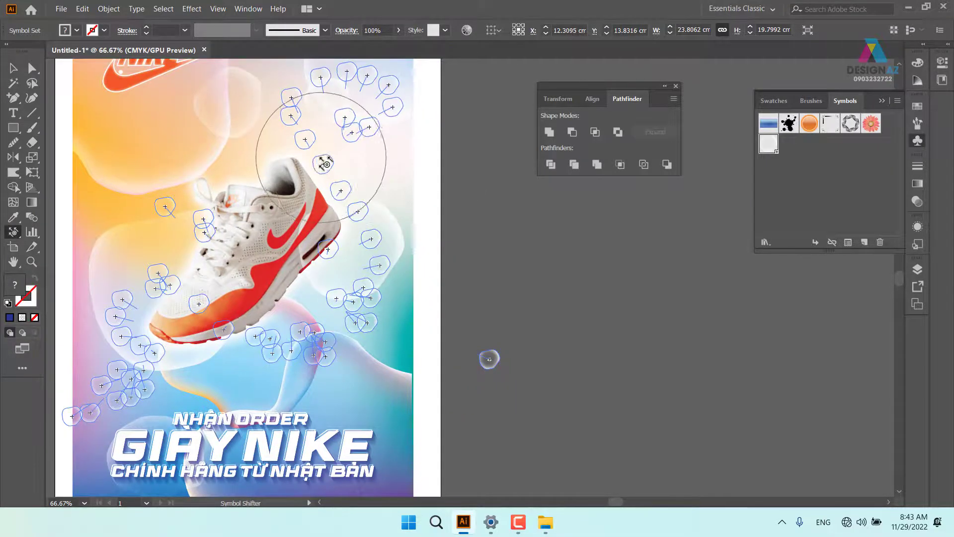
mouse_move(366, 268)
left_mouse_down()
mouse_move(370, 327)
mouse_move(366, 298)
mouse_move(350, 339)
mouse_move(311, 385)
mouse_move(343, 329)
mouse_move(358, 339)
mouse_move(369, 312)
mouse_move(389, 309)
mouse_move(379, 264)
left_mouse_up()
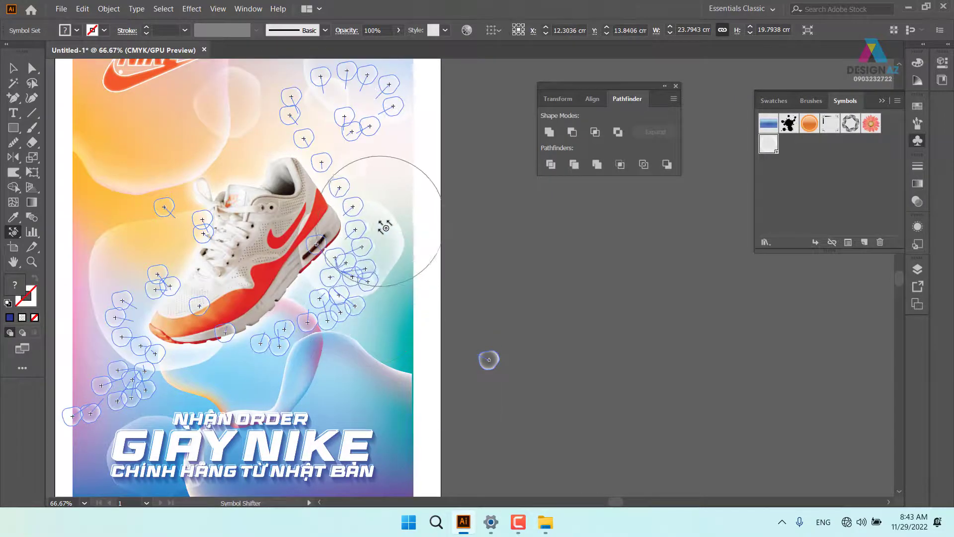
left_click_drag(385, 227, 380, 218)
left_click_drag(173, 204, 167, 227)
key("space")
mouse_move(359, 210)
left_mouse_down()
mouse_move(322, 311)
mouse_move(341, 202)
mouse_move(315, 144)
mouse_move(362, 158)
left_mouse_up()
mouse_move(316, 217)
left_mouse_down()
mouse_move(336, 207)
mouse_move(293, 170)
mouse_move(311, 269)
mouse_move(238, 202)
mouse_move(279, 148)
mouse_move(274, 162)
left_mouse_up()
left_click_drag(364, 247, 449, 136)
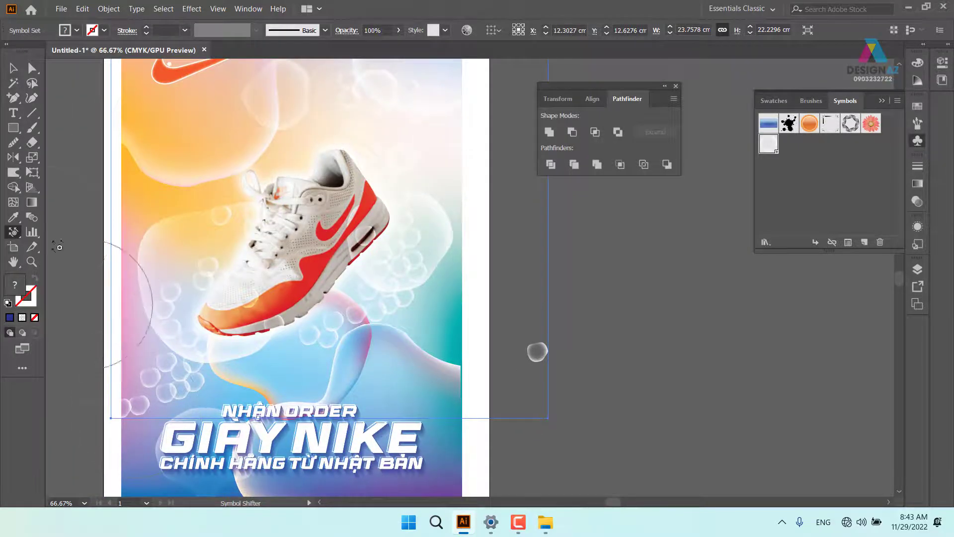
- Use the Symbol Sizer to shrink the bubbles to the left of the shoe's toe and in the cluster below it
left_click(13, 233)
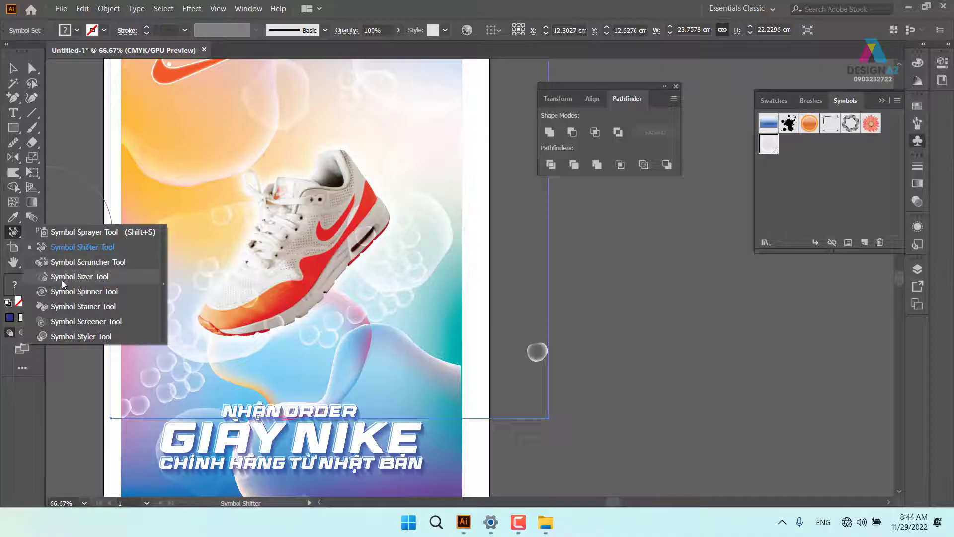
left_click(60, 277)
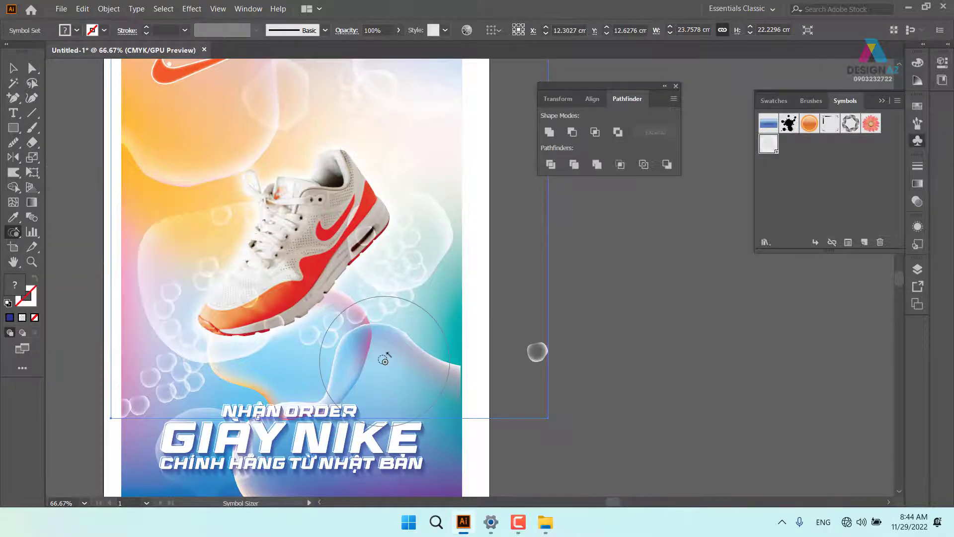
key("ctrl+=")
mouse_move(357, 402)
left_mouse_down()
mouse_move(342, 274)
mouse_move(360, 246)
left_mouse_up()
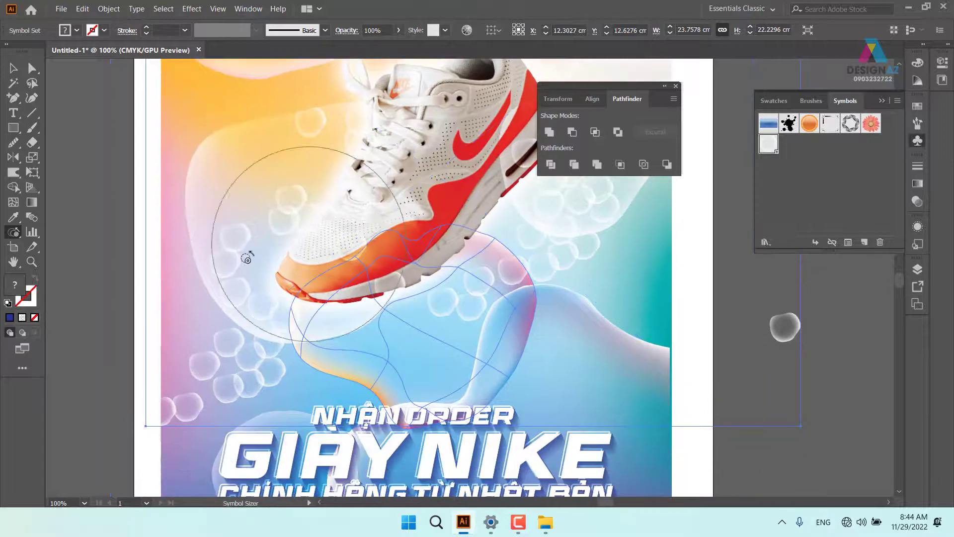
left_click(234, 248, "alt")
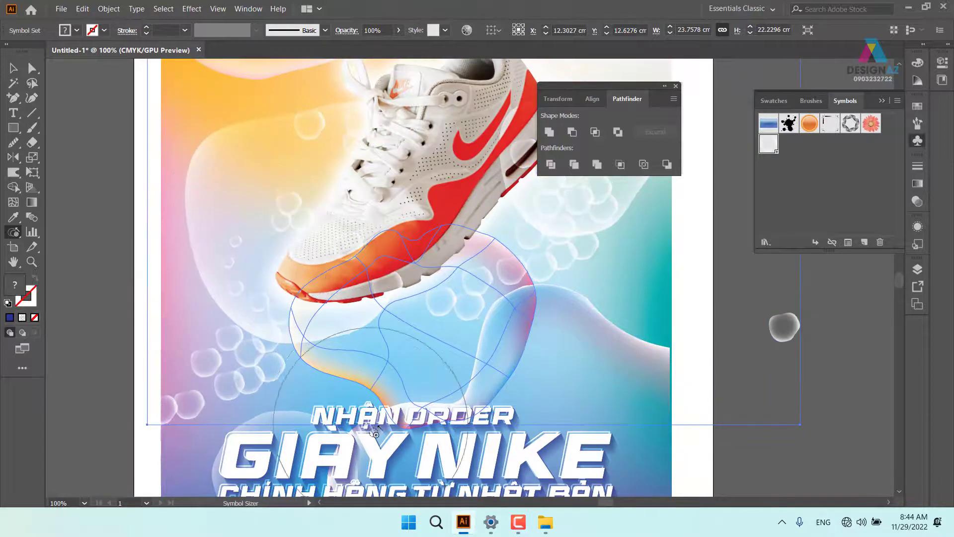
left_click(288, 217, "alt")
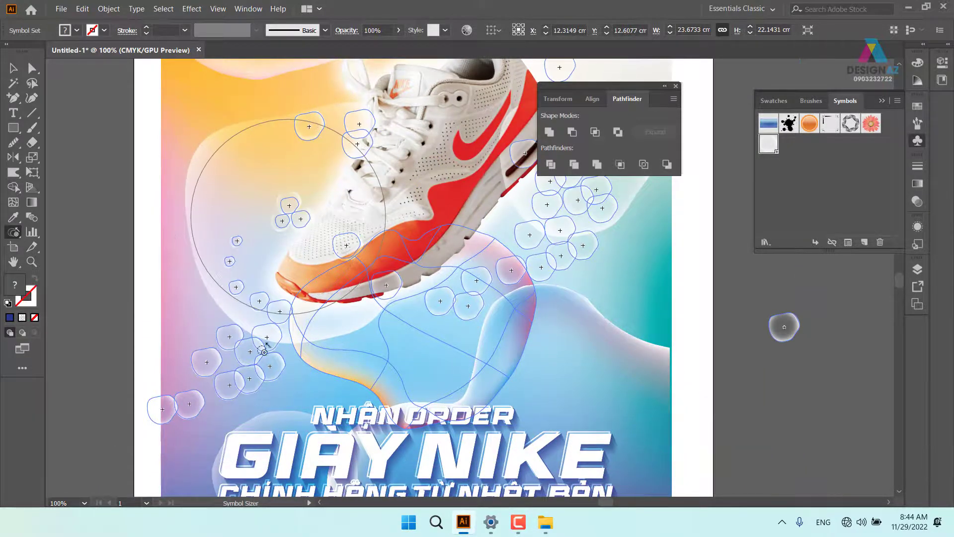
left_click(262, 353, "alt")
left_click(238, 364, "alt")
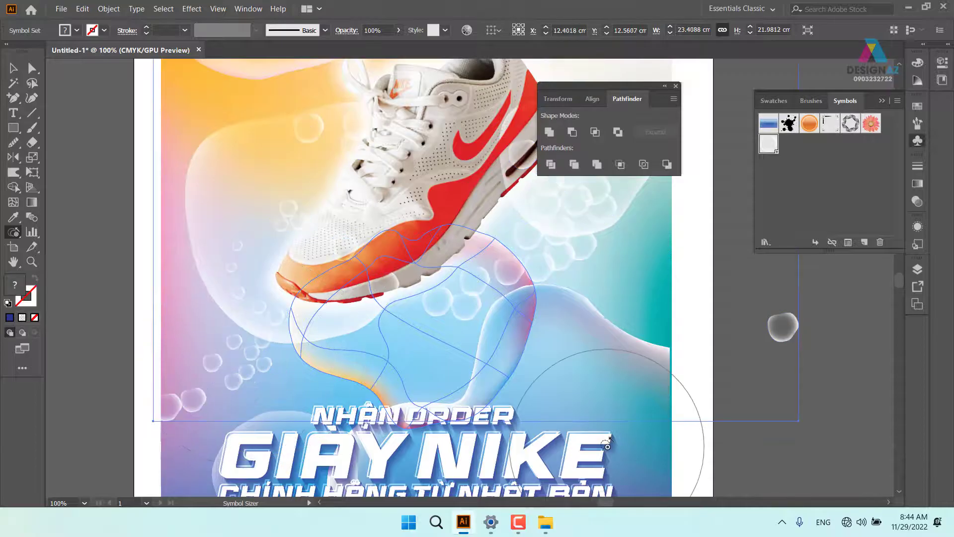
- Shrink the bubbles beneath the sole, around the shoe's heel and beside the laces
left_click_drag(451, 343, 343, 358)
left_click(359, 307, "alt")
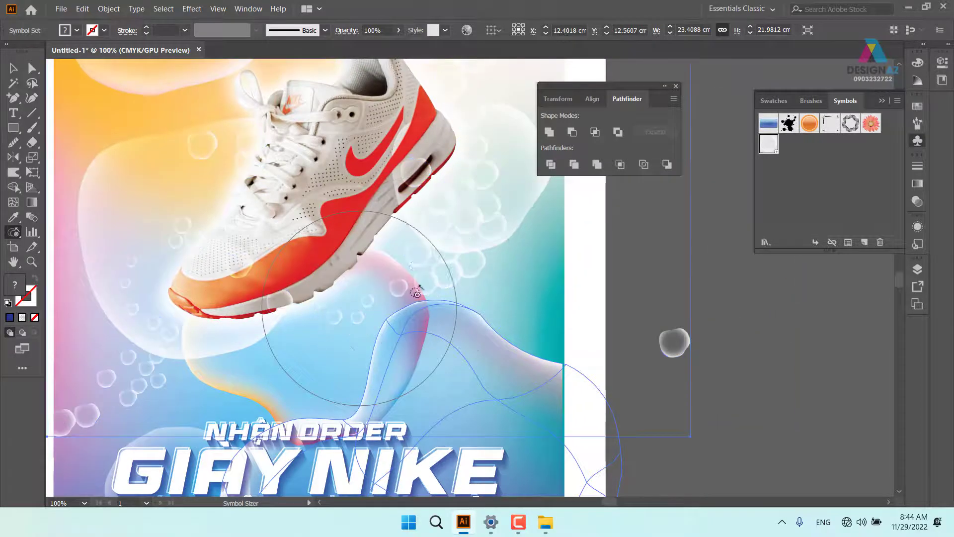
left_click(418, 265, "alt")
left_click(471, 250, "alt")
left_click_drag(483, 241, 444, 387)
left_click(435, 199, "alt")
left_click(179, 297, "alt")
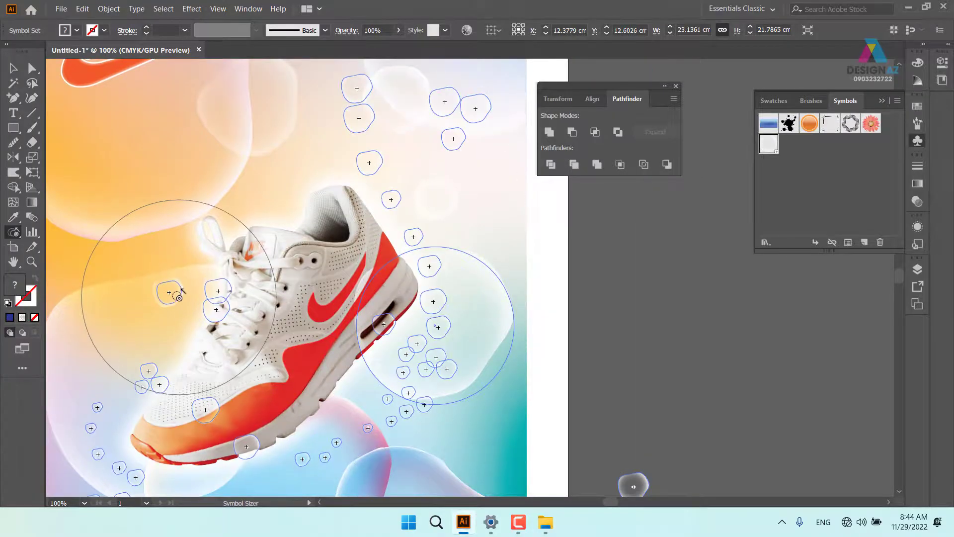
- Enlarge the bubbles above the shoe's collar in the upper part of the poster with the Symbol Sizer
left_click_drag(186, 435, 307, 255)
left_click_drag(433, 225, 186, 535)
left_click(255, 313)
left_click(214, 274)
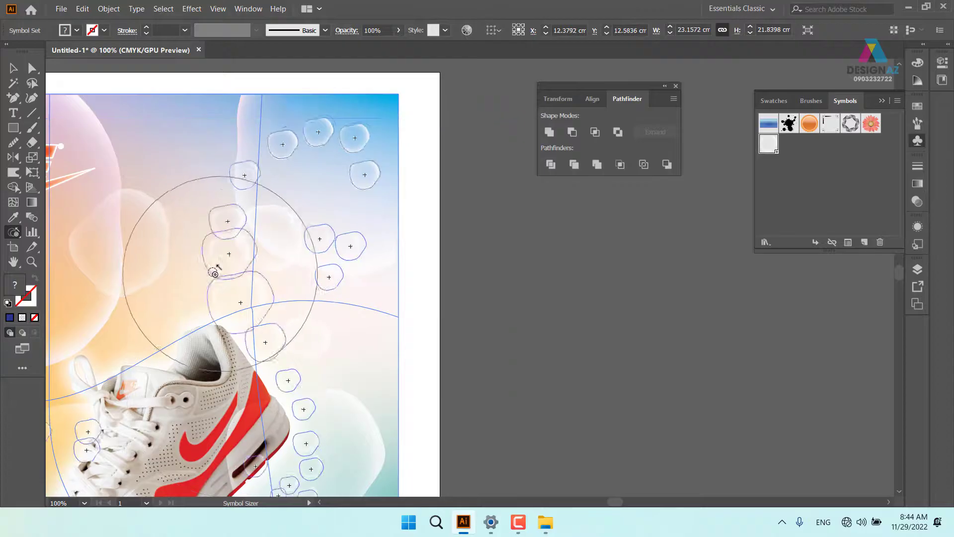
left_click_drag(214, 274, 198, 275)
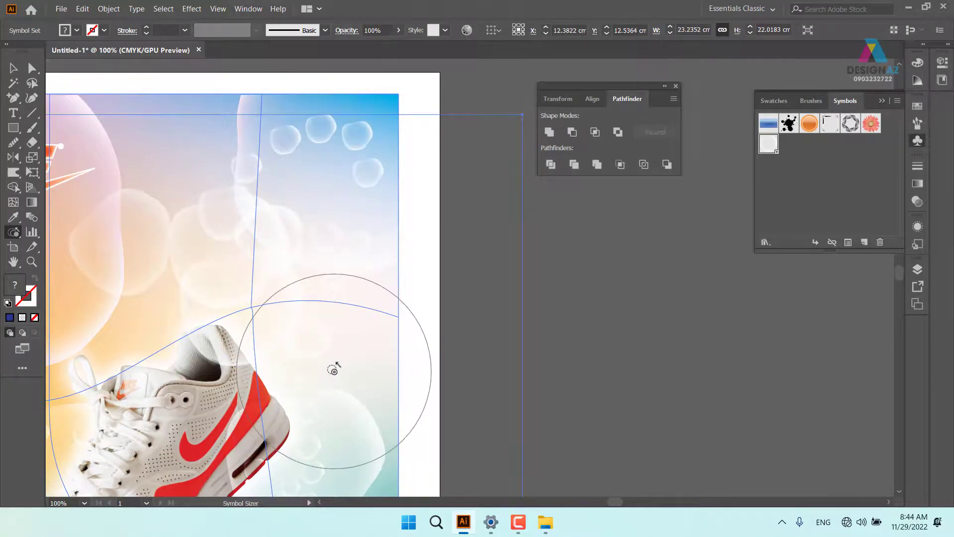
- Shrink the bubbles above and beside the shoe's collar in the upper part of the poster with the Symbol Sizer
mouse_move(221, 286)
left_mouse_down()
mouse_move(230, 288)
mouse_move(273, 192)
left_mouse_up()
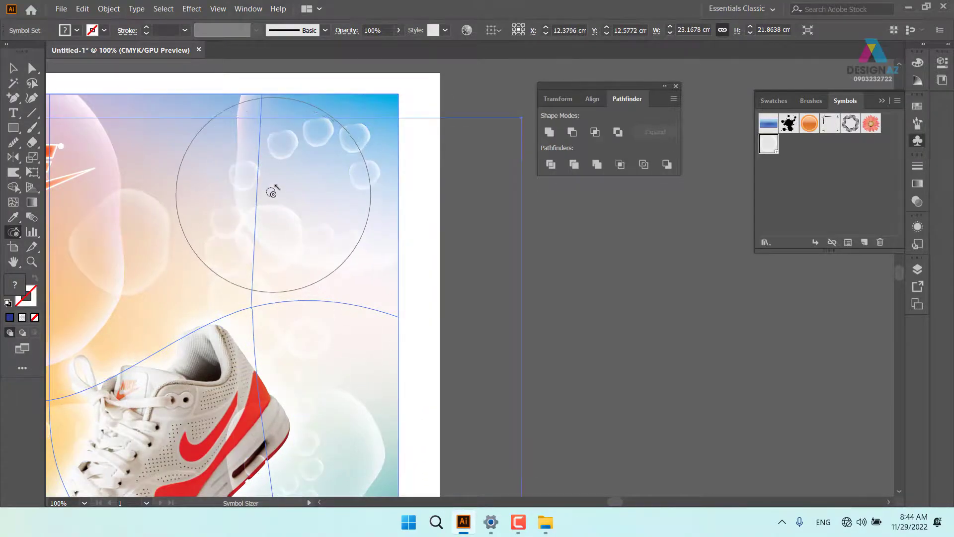
left_click(303, 192)
left_click_drag(317, 165, 322, 243)
- Enlarge the bubbles around the shoe's heel and beneath the sole with the Symbol Sizer, and deselect the symbol set
left_click_drag(312, 301, 305, 128)
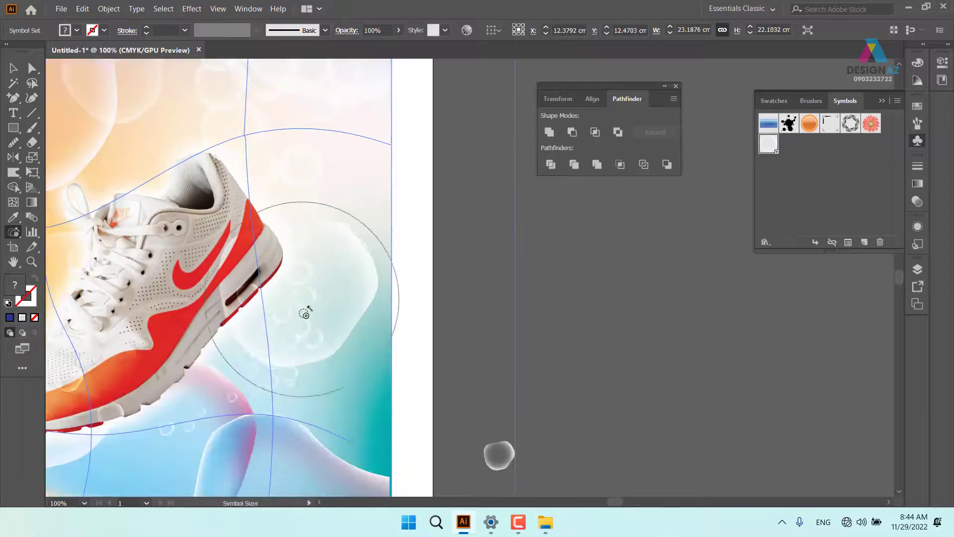
left_click(301, 343)
left_click_drag(311, 361, 449, 258)
left_click(289, 316)
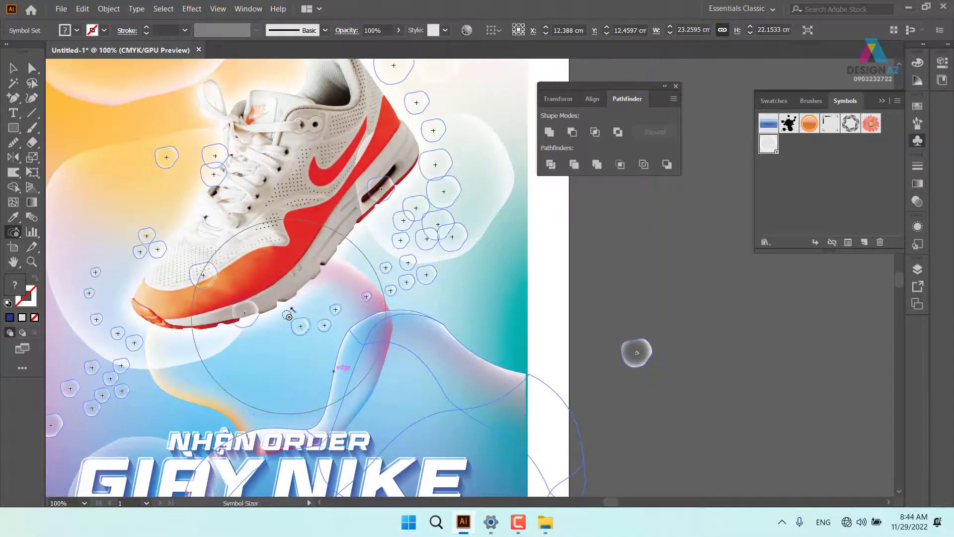
left_click(281, 379)
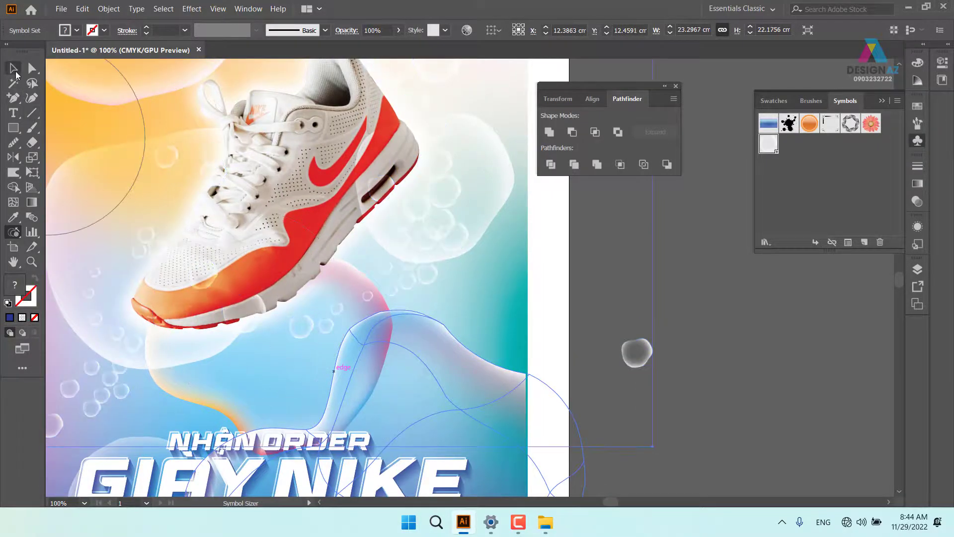
left_click(14, 69)
left_click(696, 316)
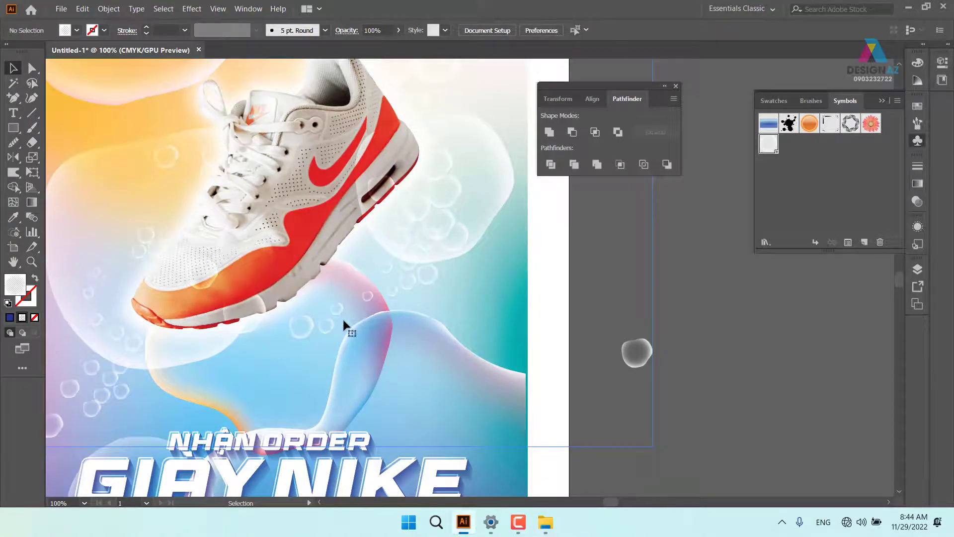
left_click(343, 321)
left_click(710, 281)
left_click(649, 355)
left_click(916, 203)
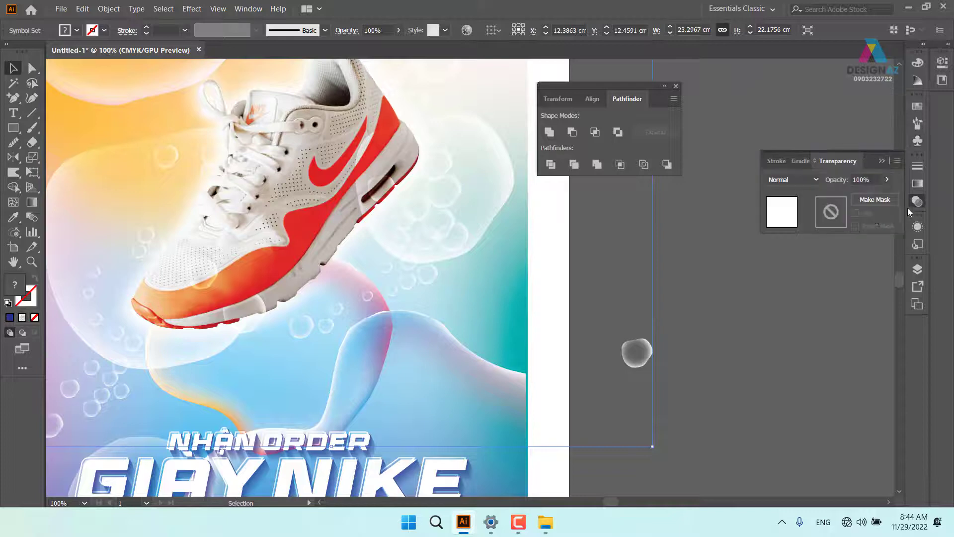
left_click(798, 180)
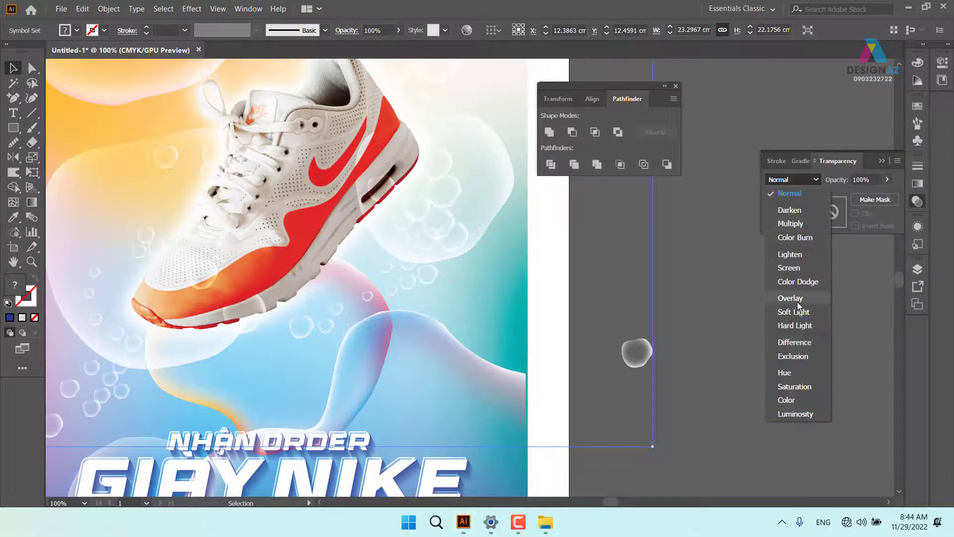
left_click(684, 298)
- Close the Pathfinder panel and bring the poster's headline area into view
left_click_drag(421, 335, 529, 341)
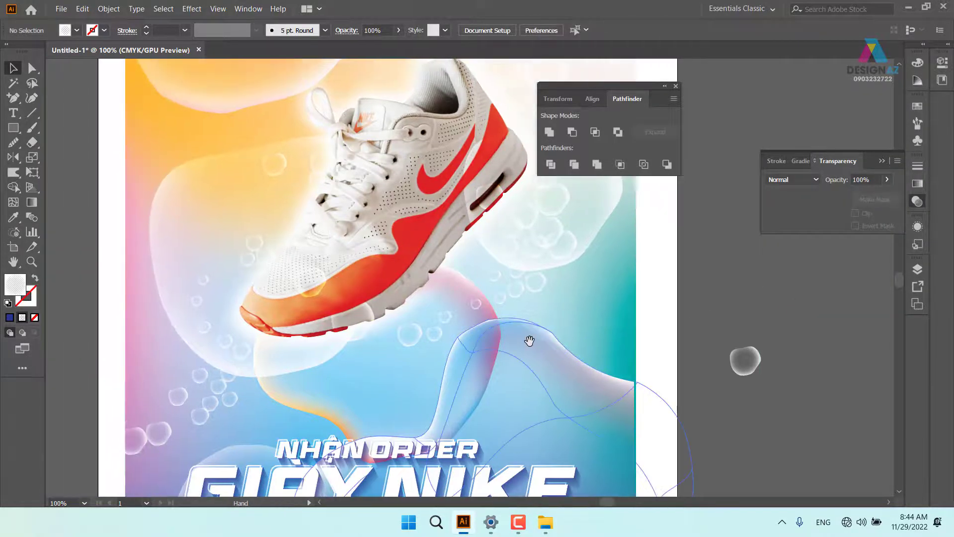
key("ctrl+minus")
key("ctrl+minus")
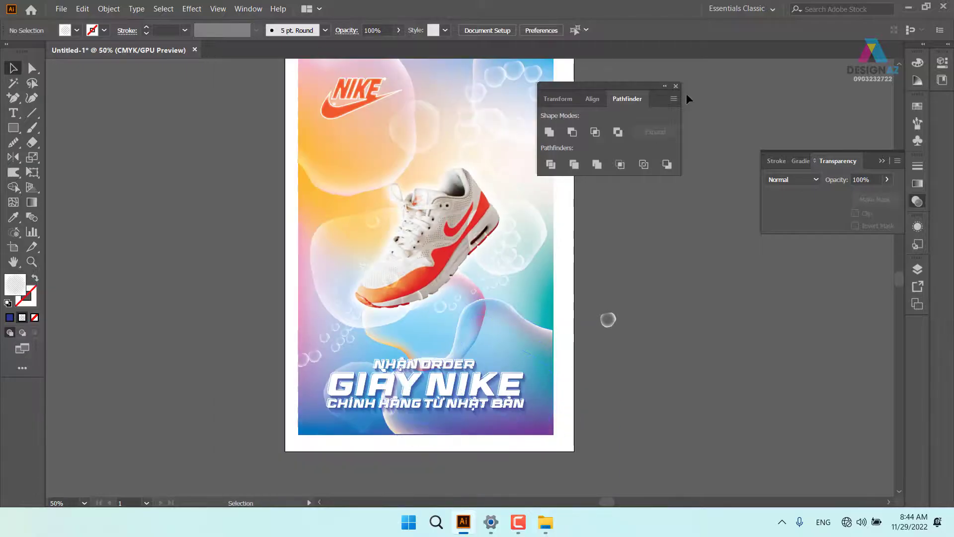
left_click(677, 86)
left_click_drag(646, 332, 624, 213)
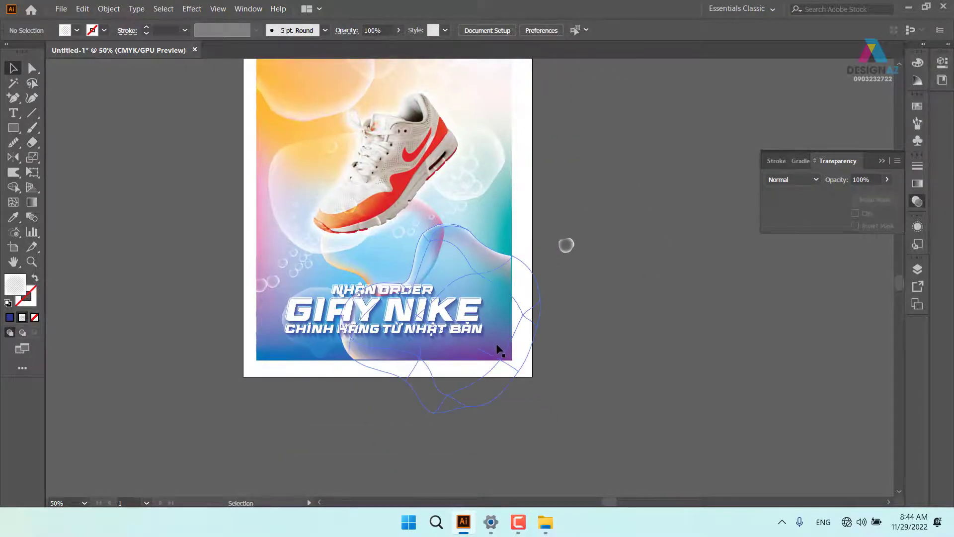
- Try moving the thin outline group of the headline up and away from the white letters
key("ctrl+plus")
key("ctrl+plus")
key("ctrl+plus")
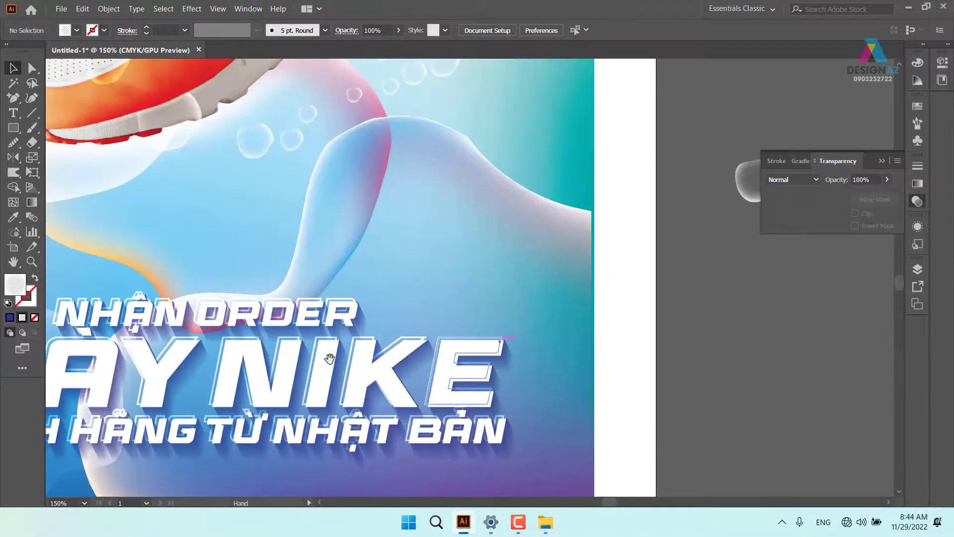
left_click_drag(499, 340, 526, 193)
key("ctrl+z")
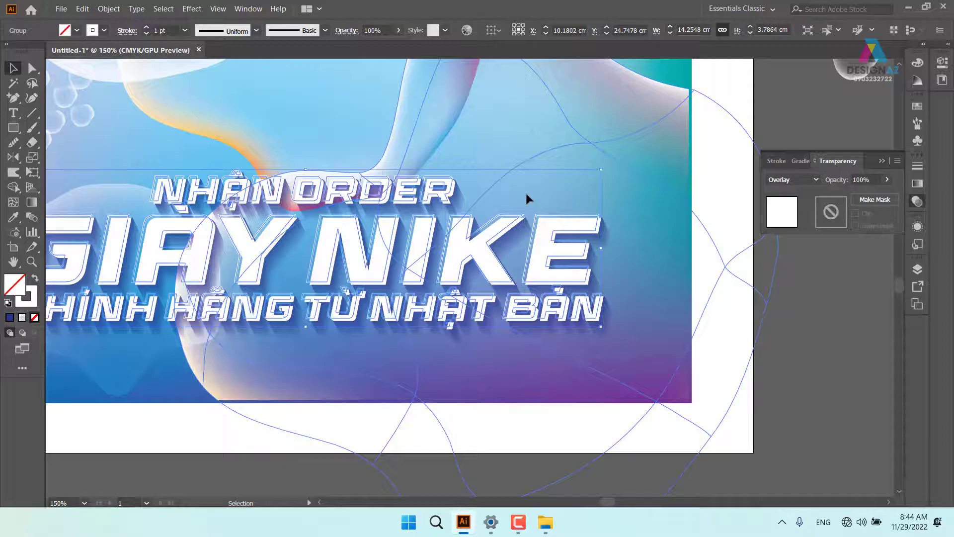
left_click_drag(512, 221, 525, 188)
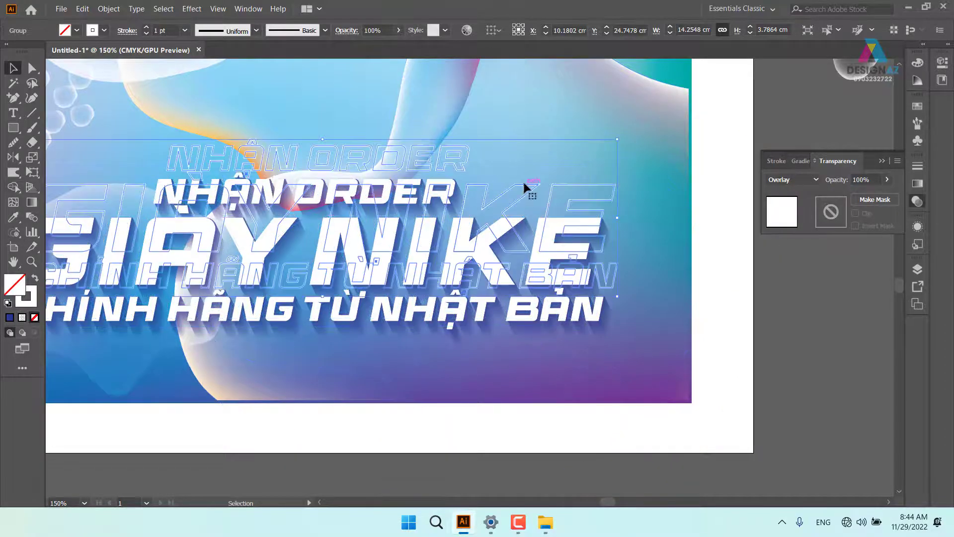
key("ctrl+z")
left_click(806, 344)
left_click_drag(768, 370, 897, 387)
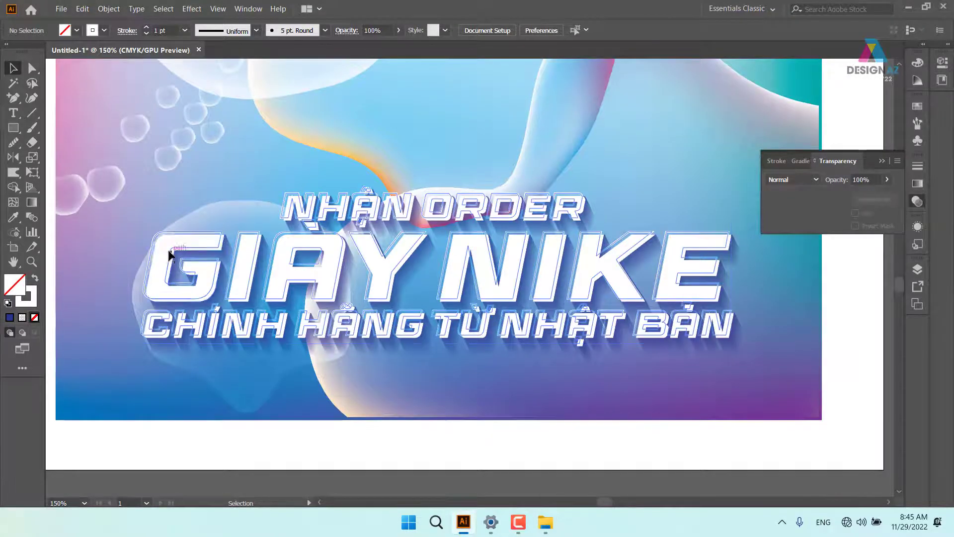
- Select the group of solid white headline letters and undo its trial move
left_click(166, 259)
left_click_drag(163, 257, 164, 222)
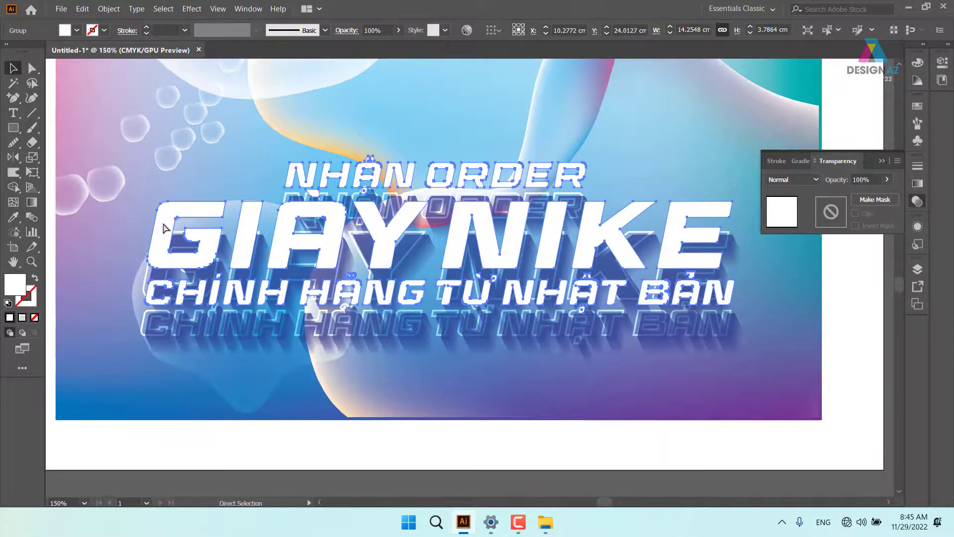
key("ctrl+z")
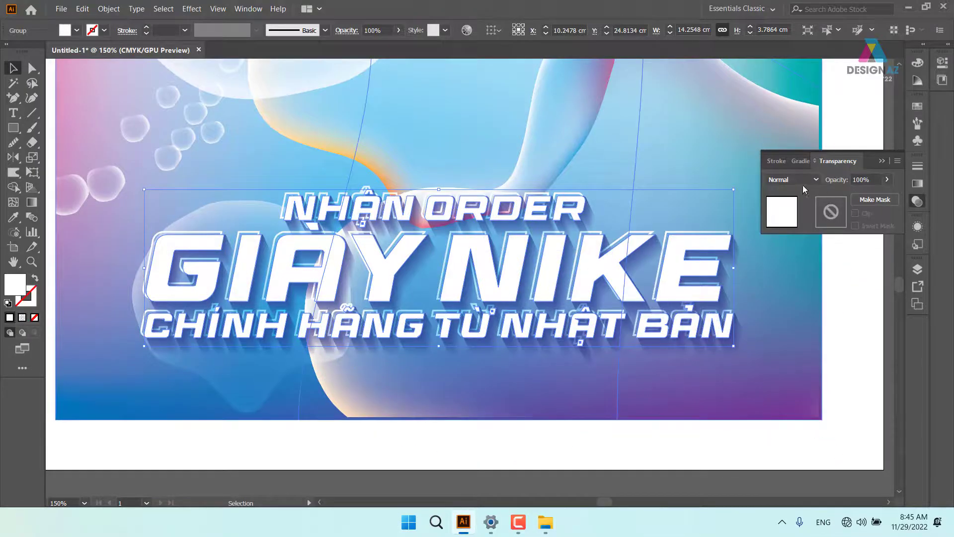
- Recolor the headline letters' fill to a light pink, starting from the C=0 M=95 Y=20 K=0 swatch
left_click(921, 110)
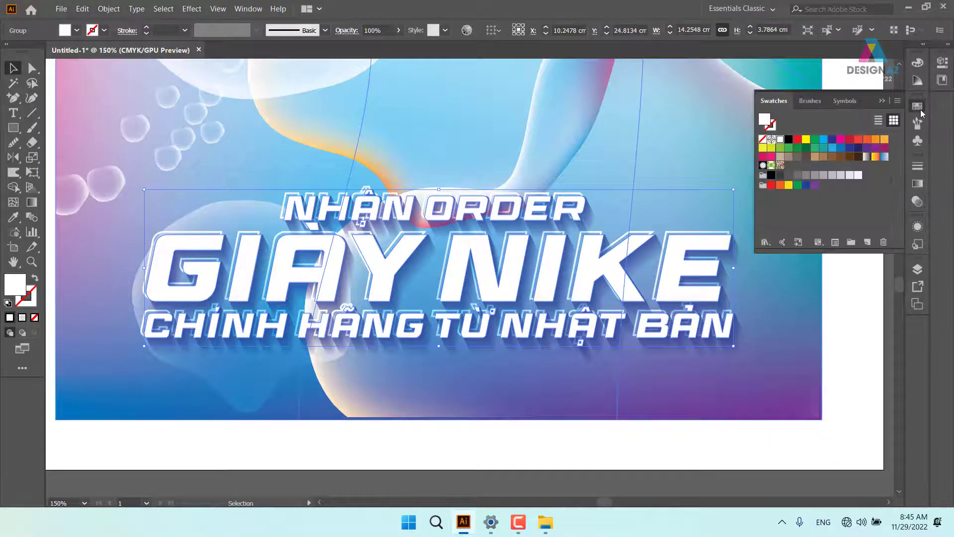
left_click(824, 149)
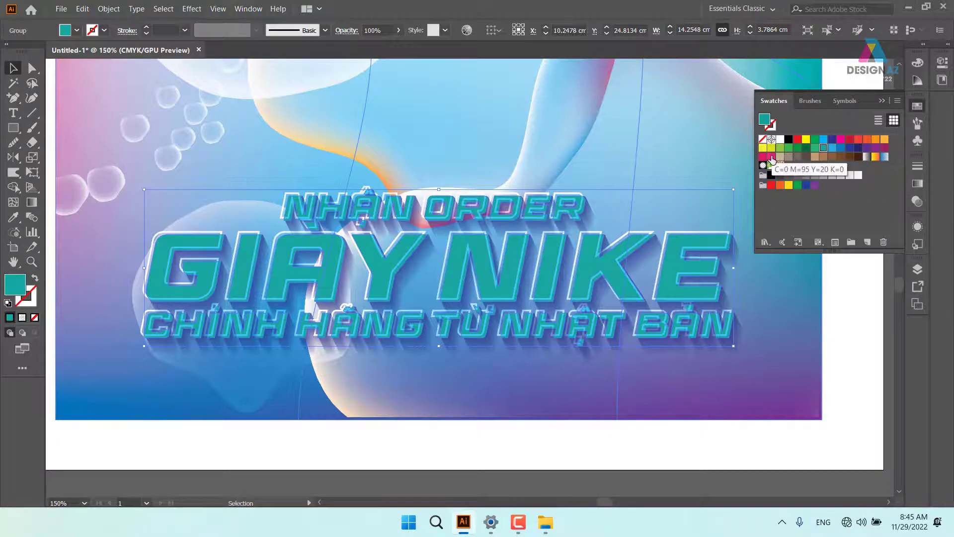
left_click(771, 157)
double_click(12, 285)
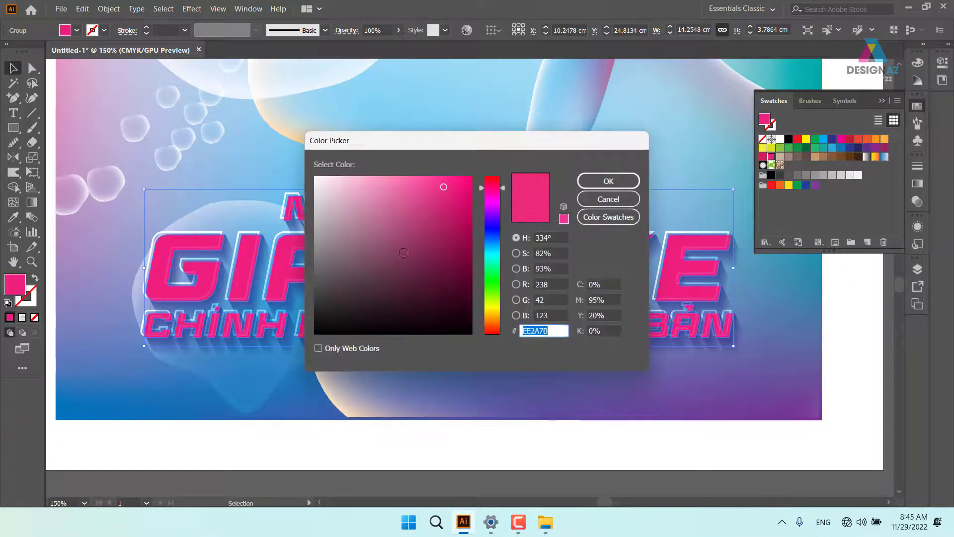
left_click_drag(383, 203, 360, 176)
left_click(585, 182)
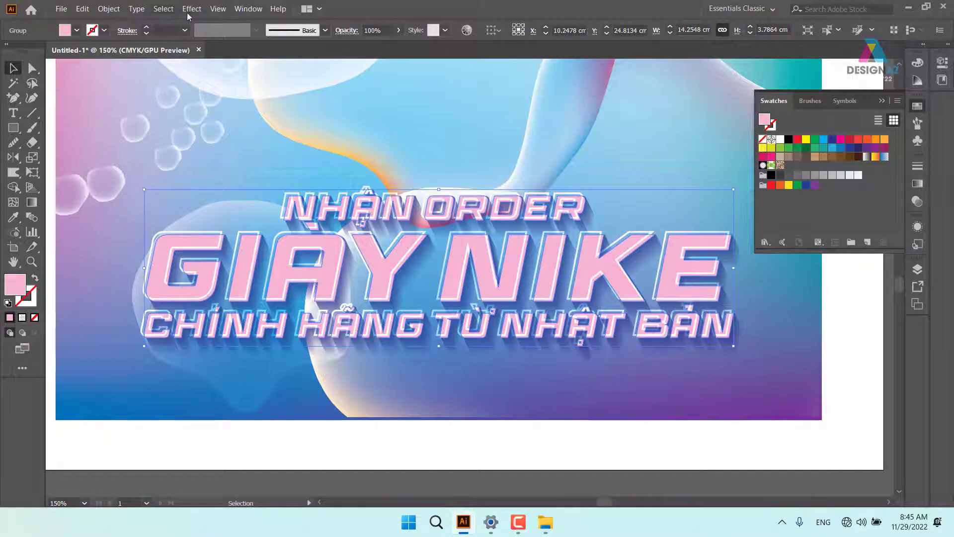
- Apply a white Screen Inner Glow from the edge to the headline letters with 78% opacity and 0.13 cm blur
left_click(192, 10)
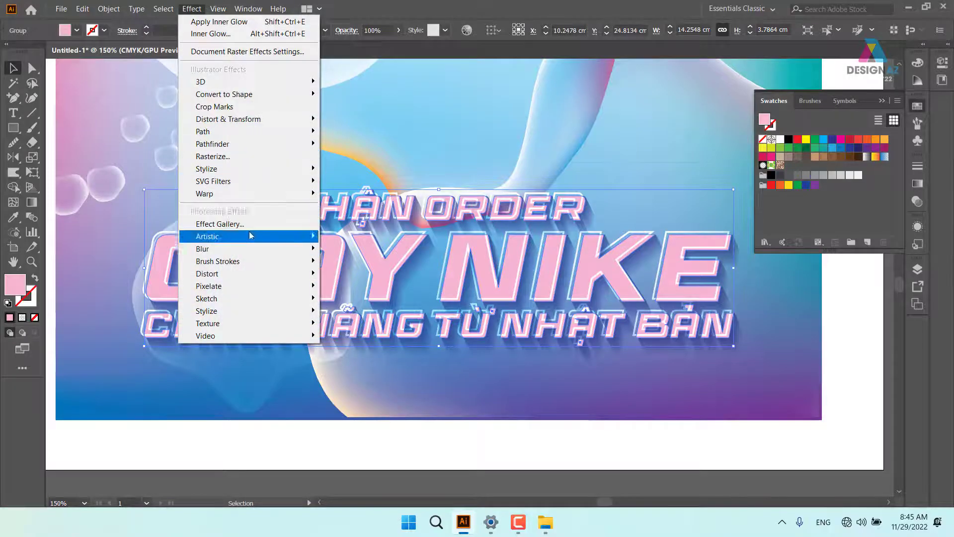
mouse_move(256, 167)
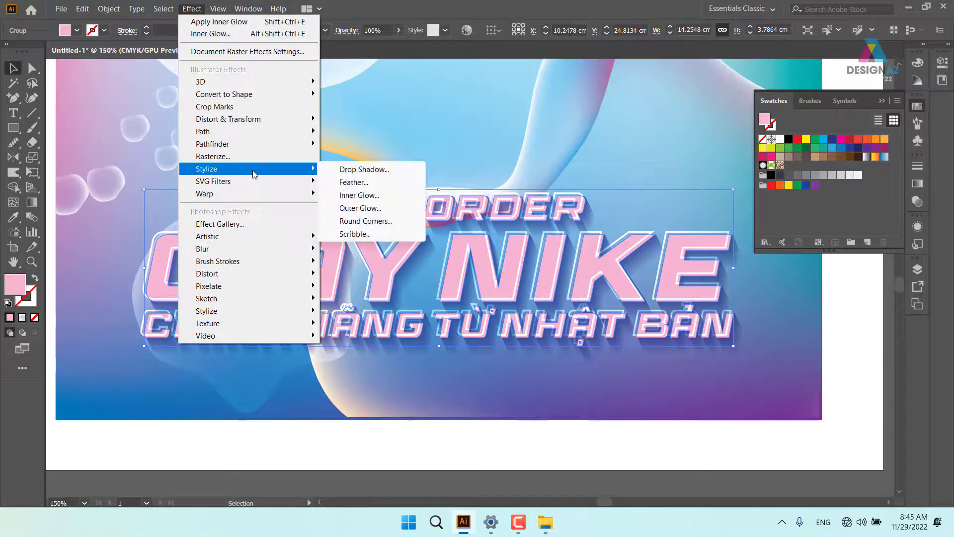
left_click(373, 196)
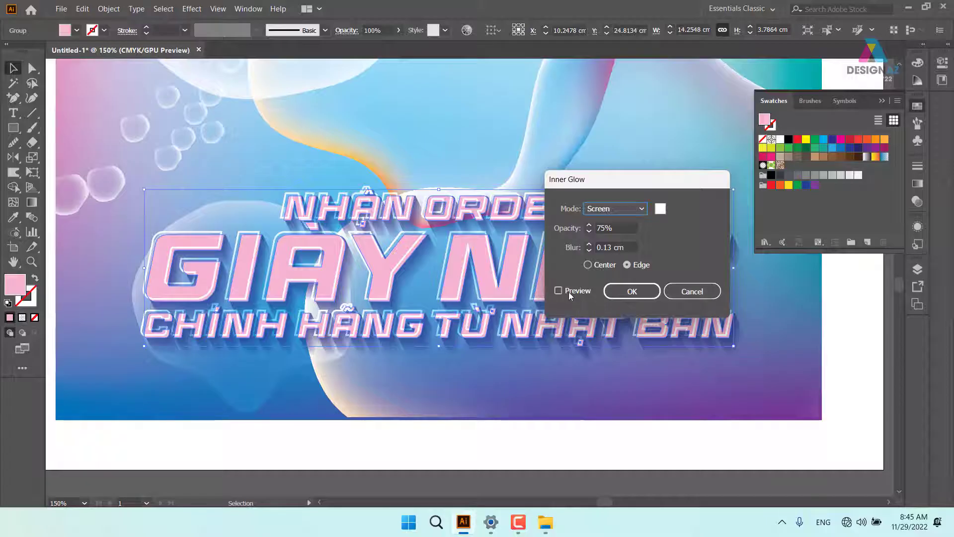
left_click(559, 291)
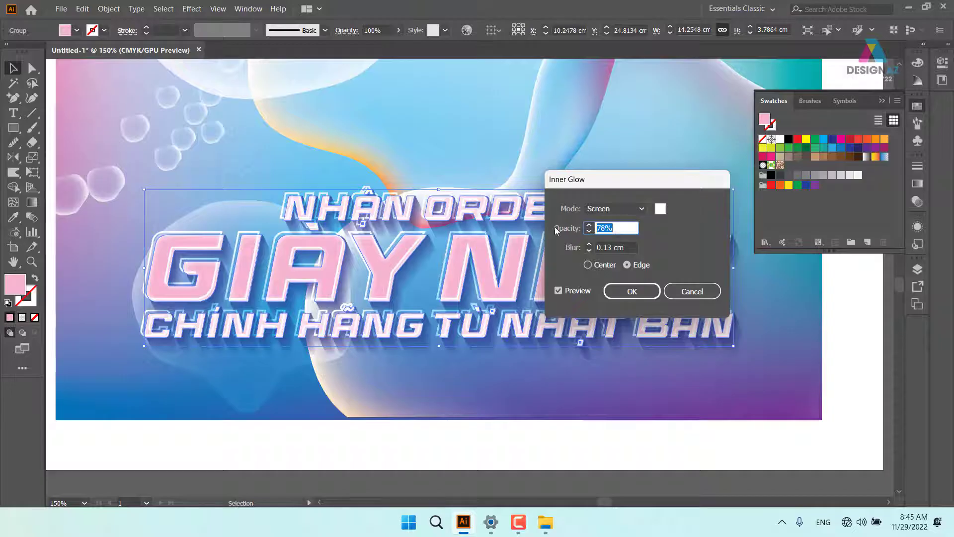
key("Return")
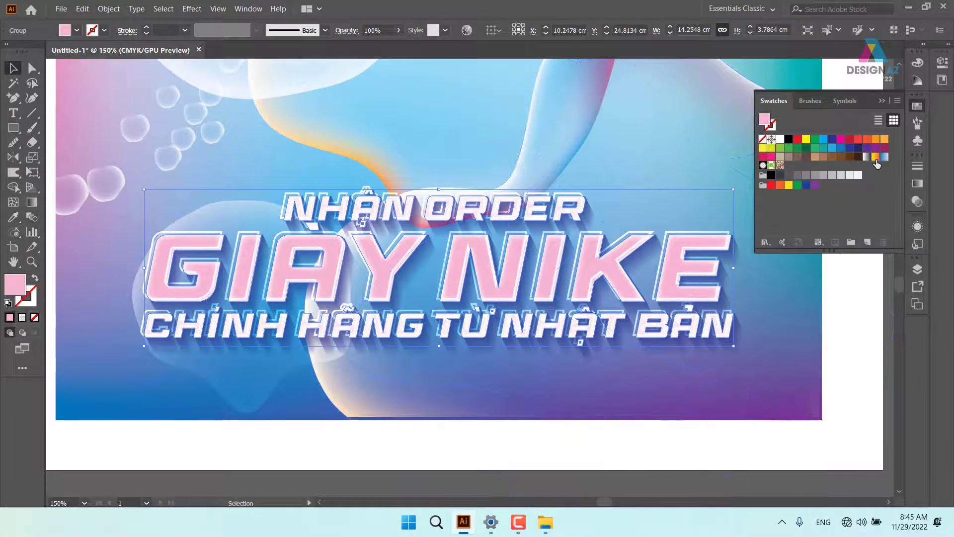
- Fill the headline letters with the yellow-to-red gradient swatch and remove its middle stops, leaving only the two end stops
left_click(876, 158)
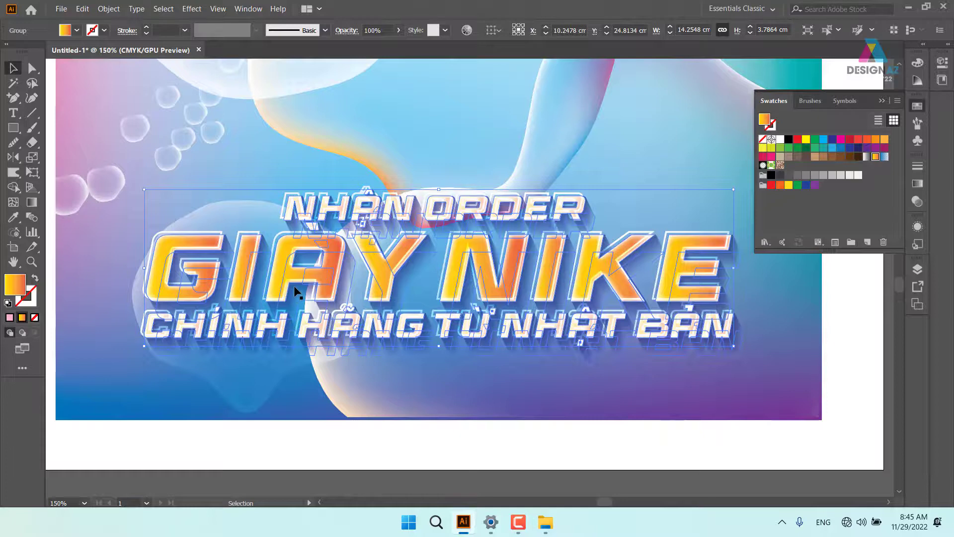
left_click(919, 184)
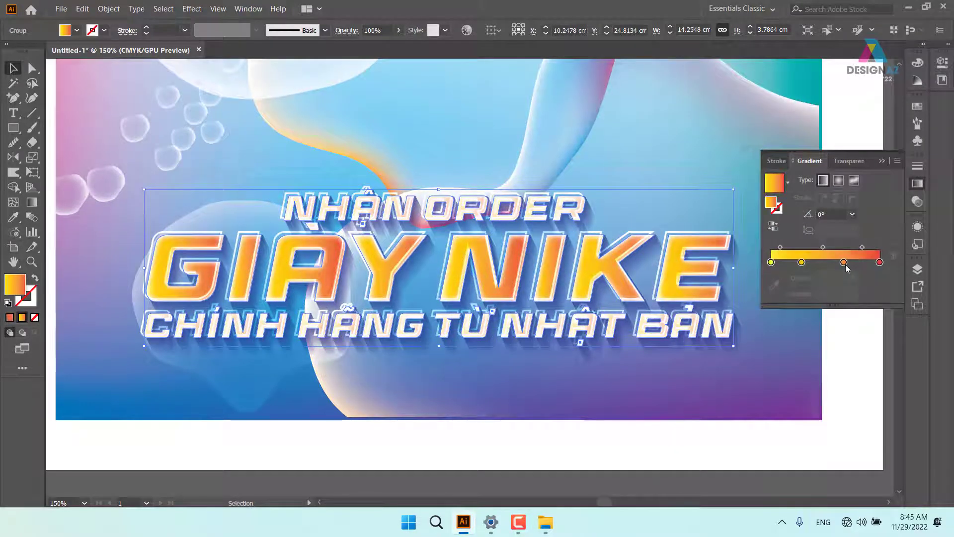
left_click(774, 262)
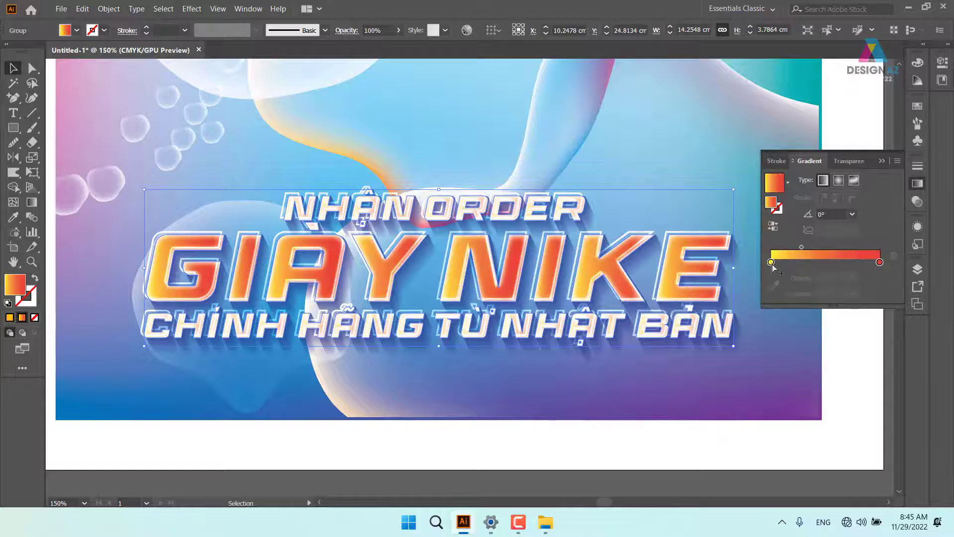
double_click(775, 263)
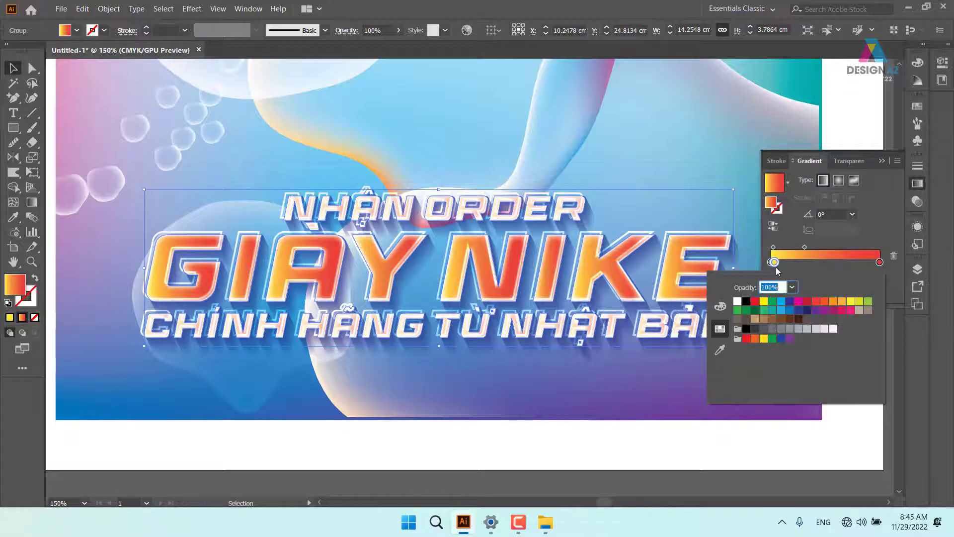
left_click(775, 265)
left_click_drag(786, 262, 790, 281)
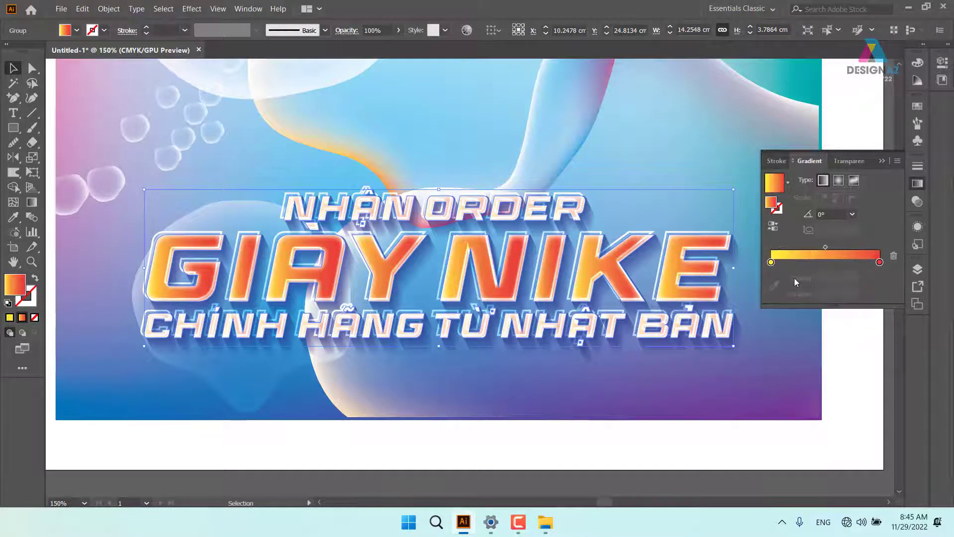
- Recolor the headline gradient's first stop magenta and its last stop light blue
left_click(770, 262)
double_click(770, 262)
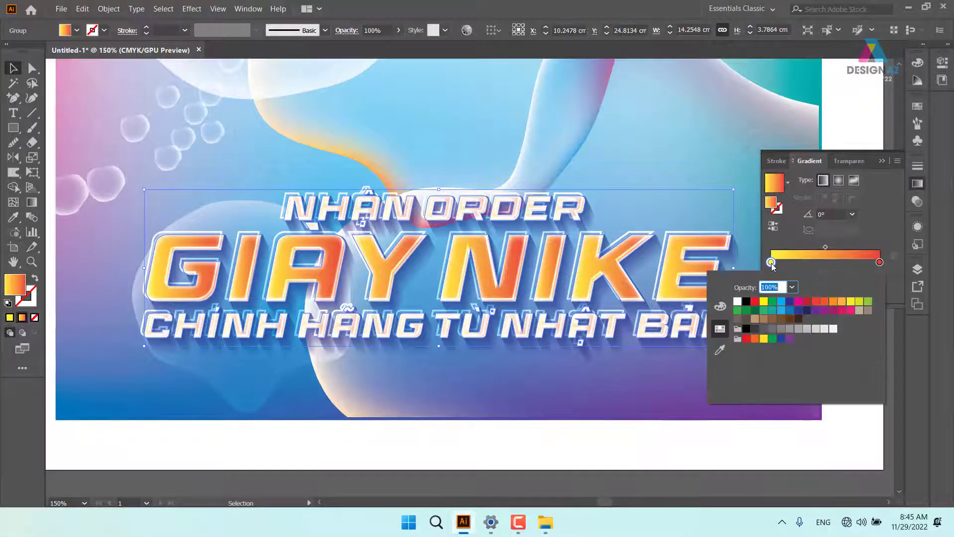
left_click(798, 301)
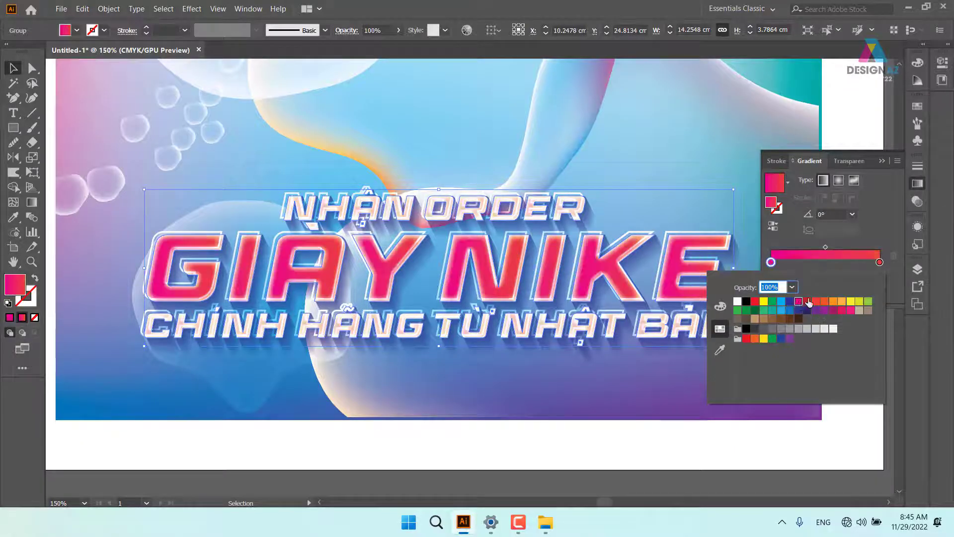
left_click(879, 262)
double_click(880, 261)
left_click(781, 310)
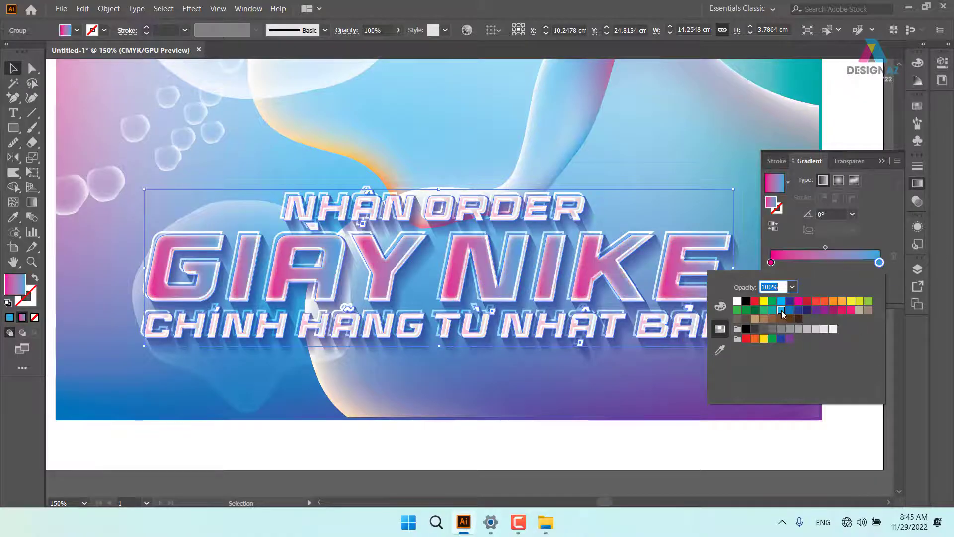
- Recolor the headline gradient's first stop pale cyan, AEFFFD
left_click(771, 264)
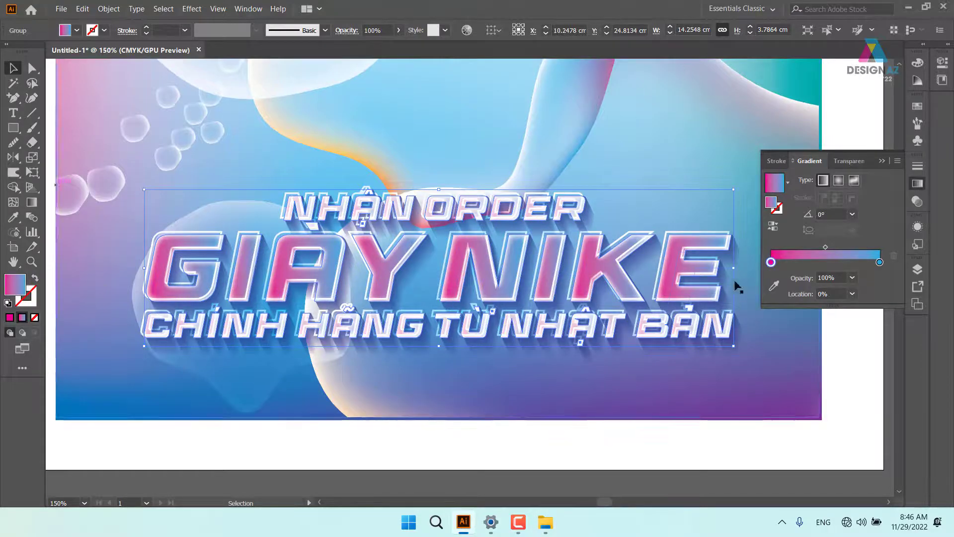
double_click(14, 284)
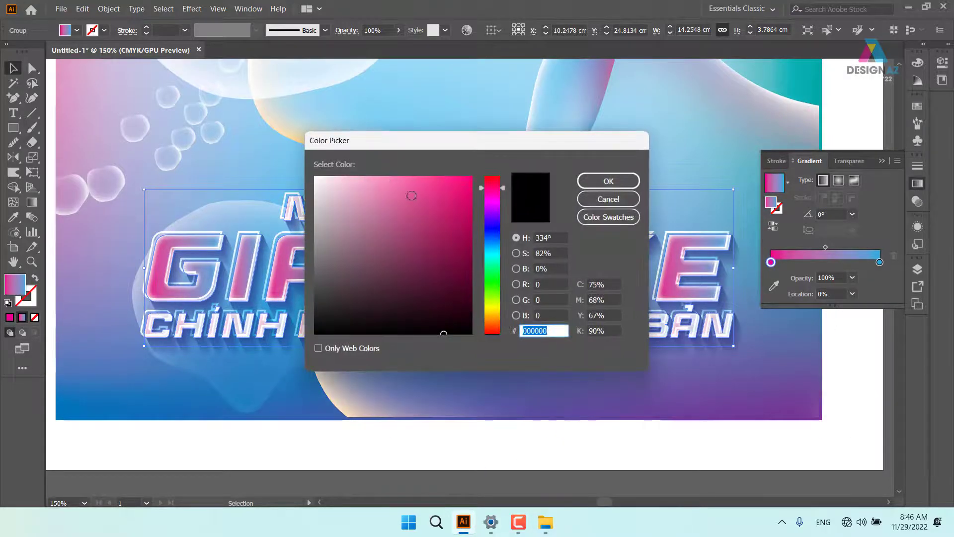
left_click(490, 256)
left_click_drag(383, 192, 365, 176)
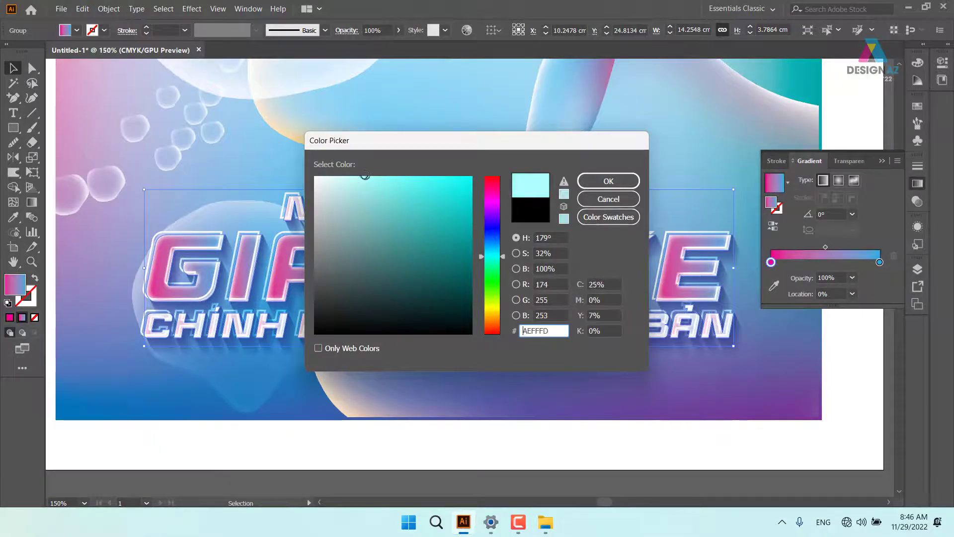
left_click(604, 182)
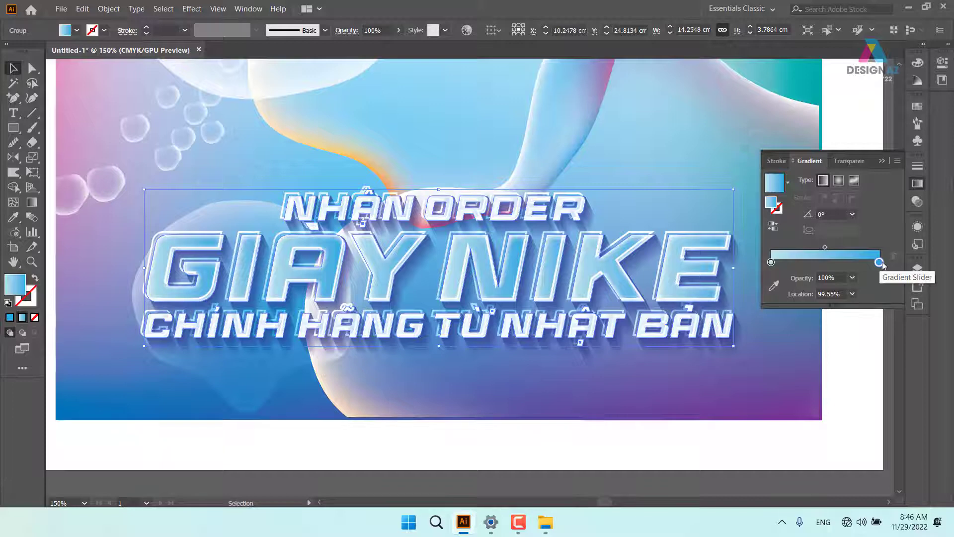
- Recolor the headline gradient's last stop light pink, FF9FCB
double_click(17, 290)
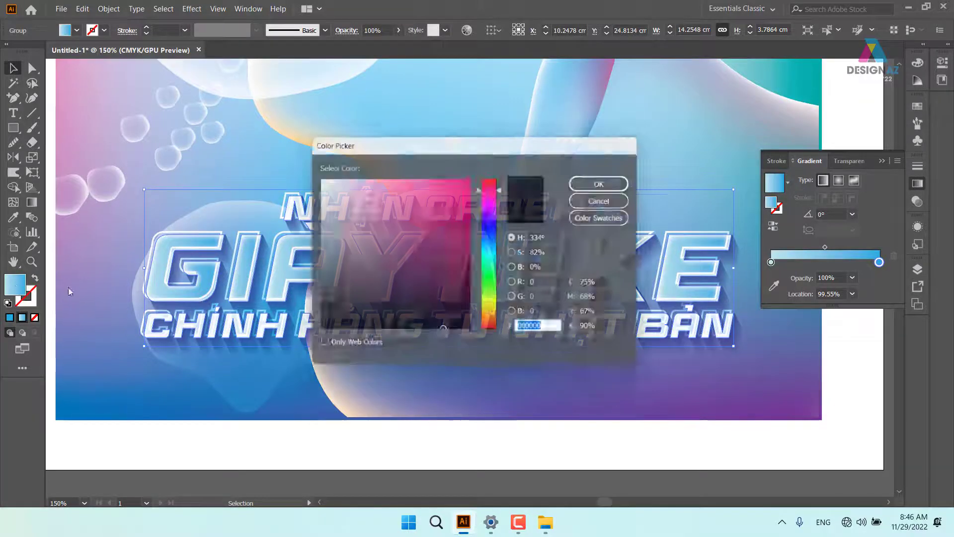
type("FF9FCB")
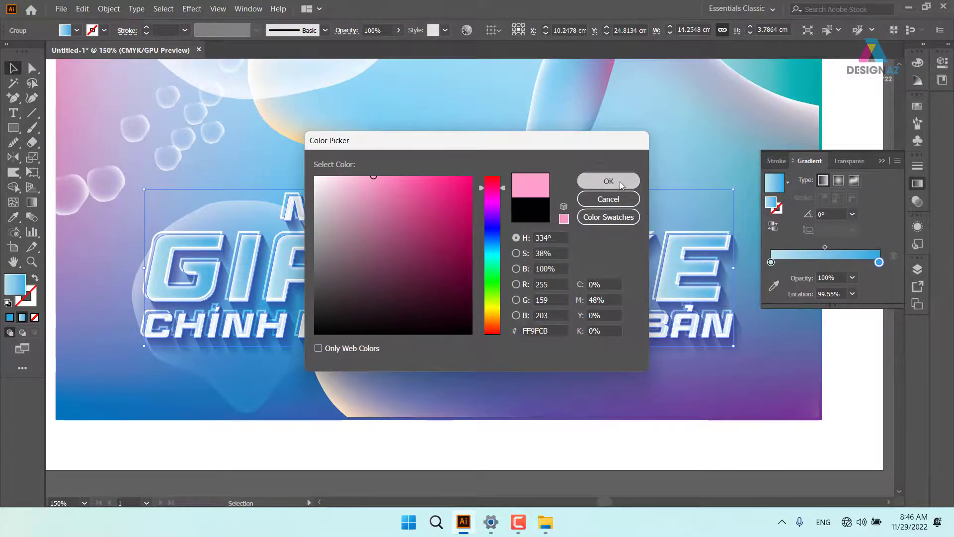
left_click(616, 181)
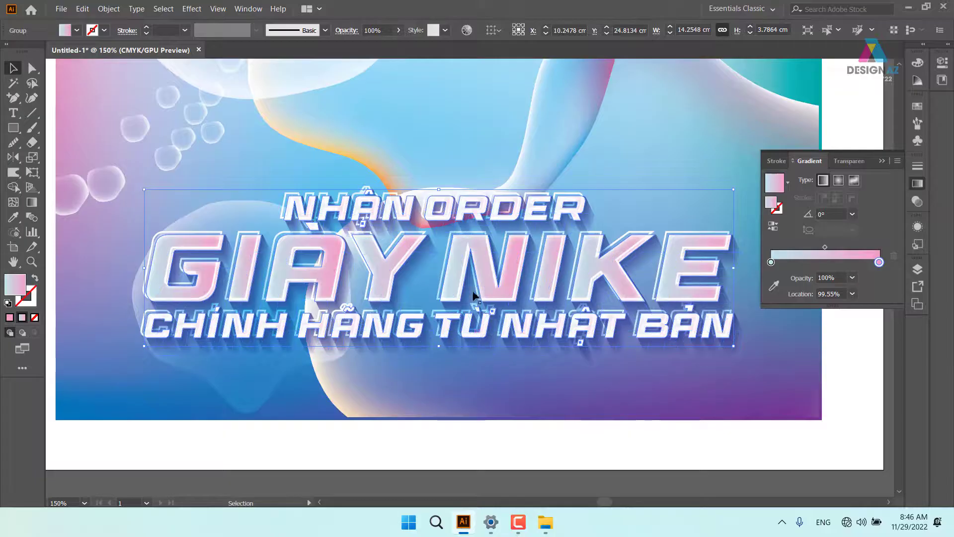
- Redirect the headline gradient vertically at -90° so it runs from pale cyan down to pink, and deselect the letters
key("g")
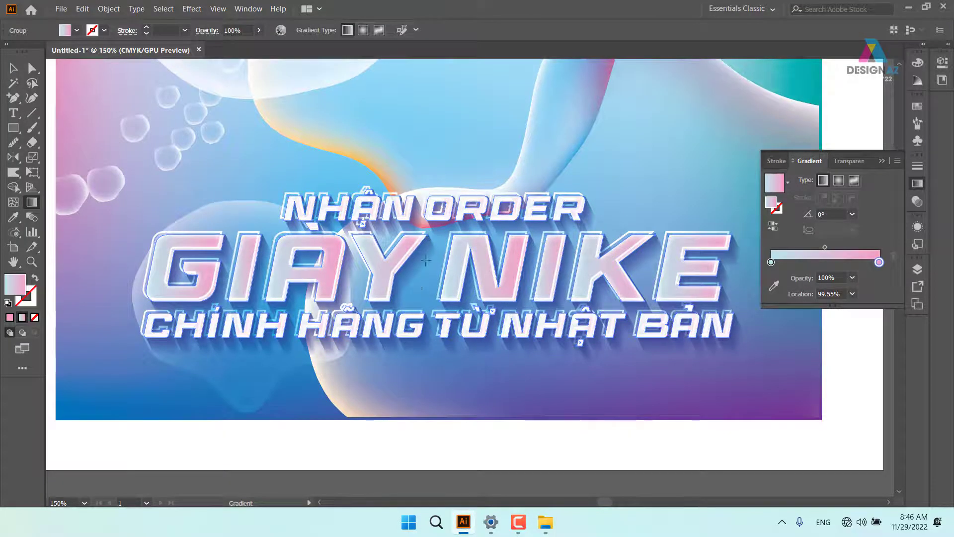
left_click_drag(418, 307, 418, 308)
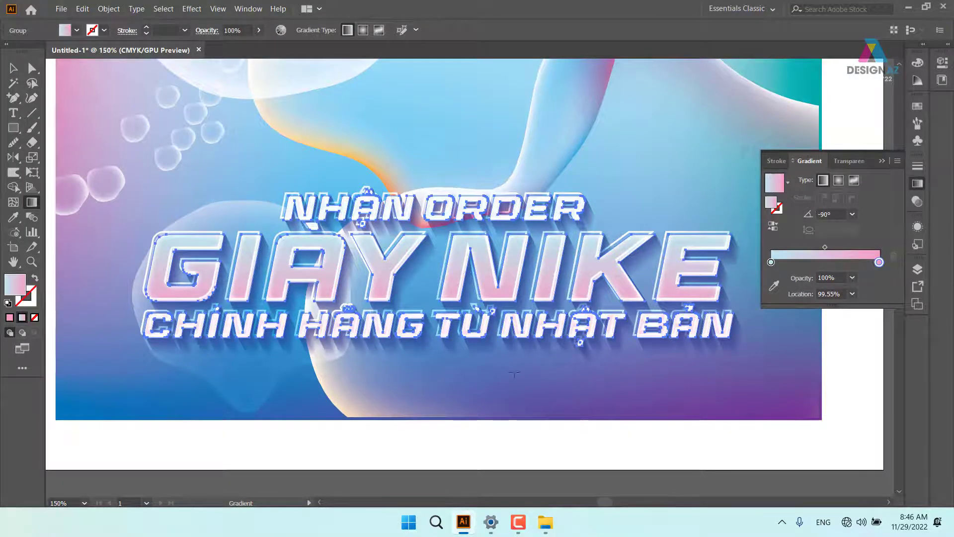
key("v")
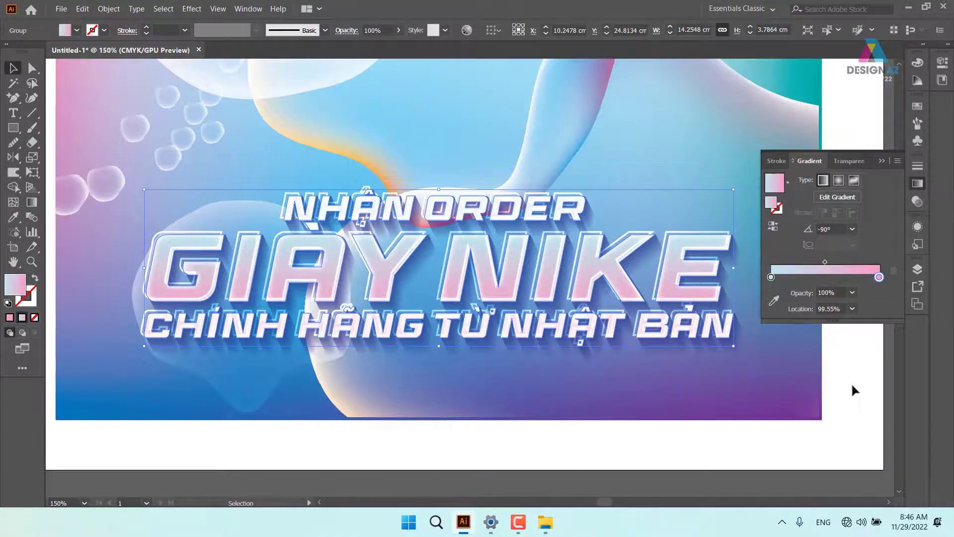
left_click(820, 449)
- Reduce the headline's offset white outline to a 0.5 pt stroke weight
left_click_drag(734, 416, 654, 409)
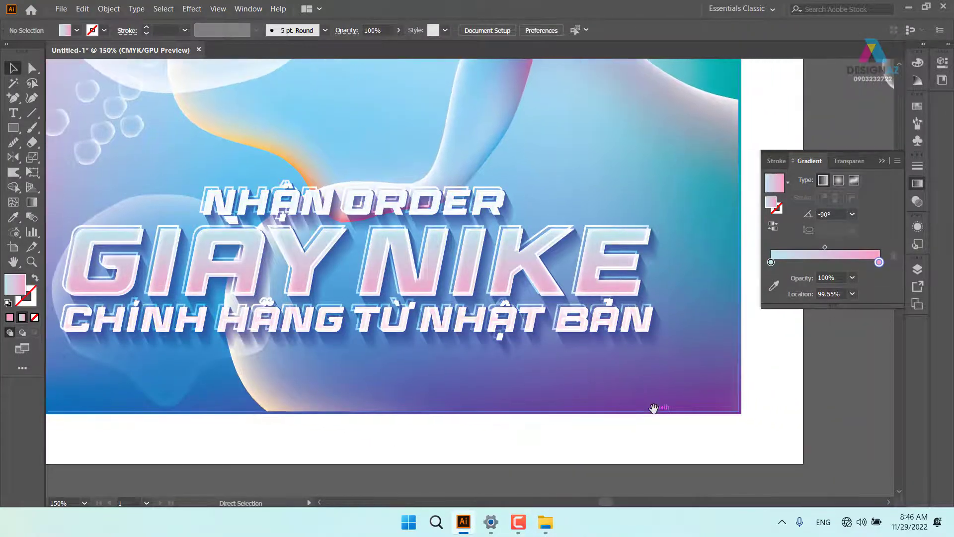
key("ctrl+plus")
key("ctrl+plus")
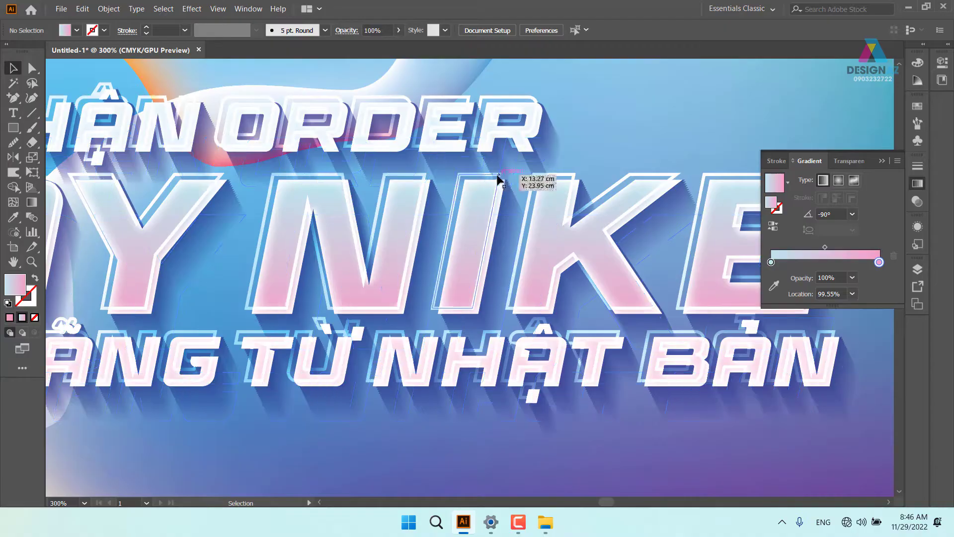
left_click(554, 234)
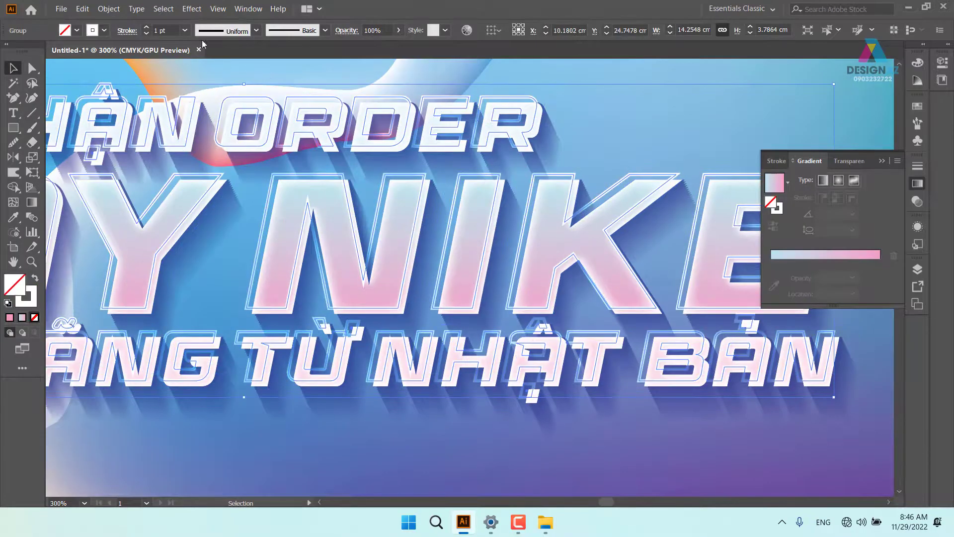
left_click(186, 32)
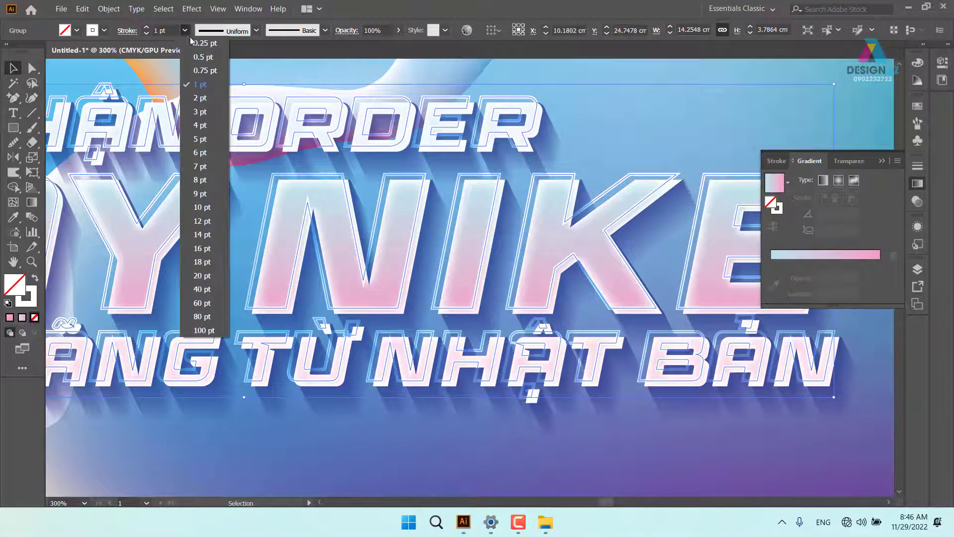
left_click(200, 59)
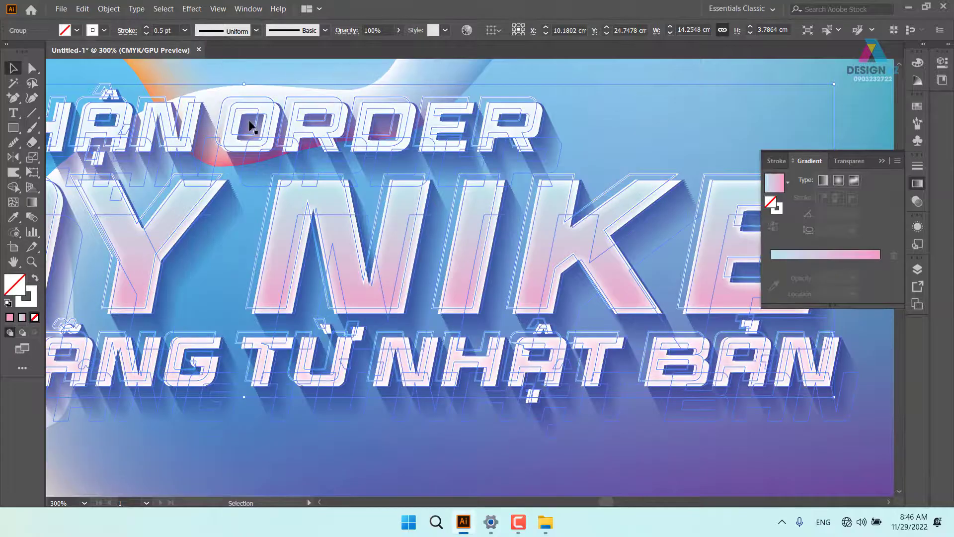
- Make the headline's white outline a dashed line, trying 5 pt and 2 pt dashes before settling on 1 pt
left_click(128, 32)
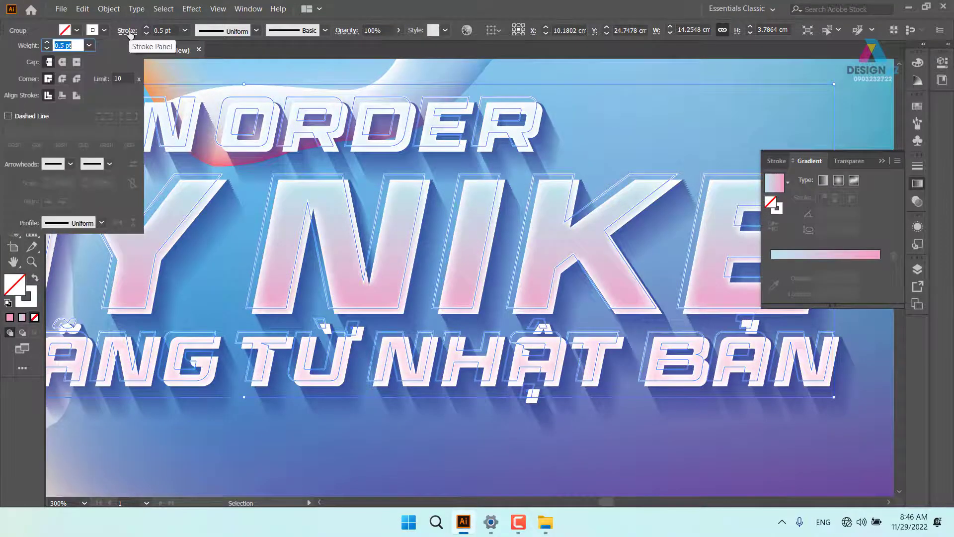
left_click(8, 116)
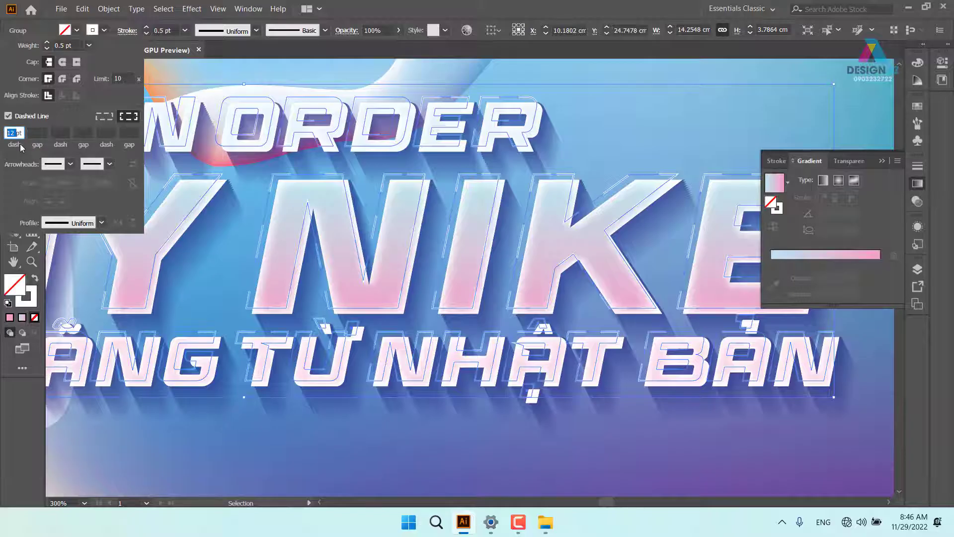
type("5pt")
left_click(77, 45)
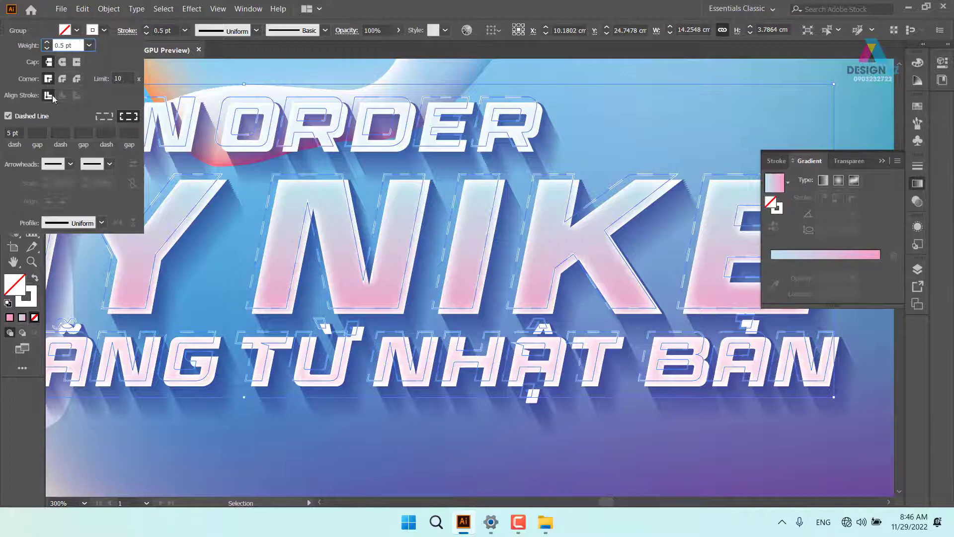
left_click_drag(13, 132, 2, 132)
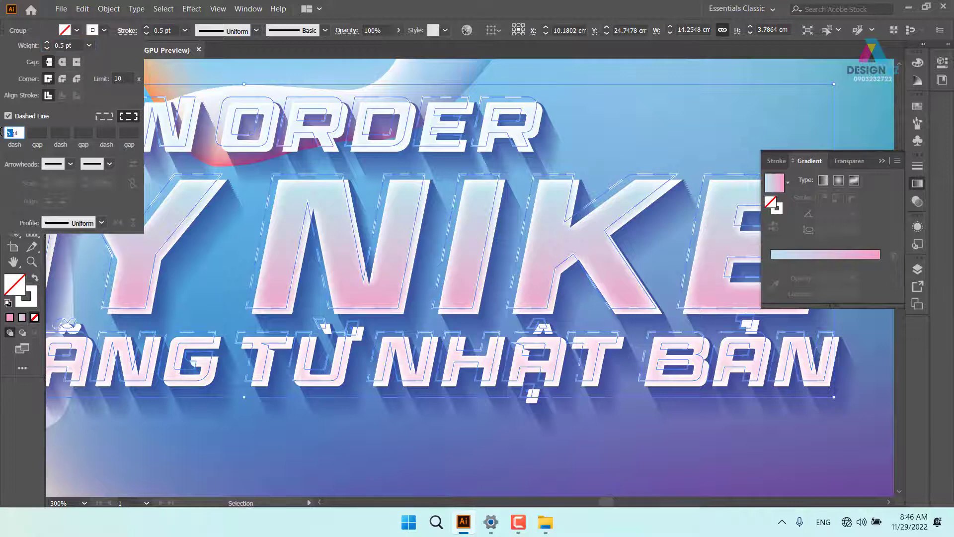
left_click(74, 45)
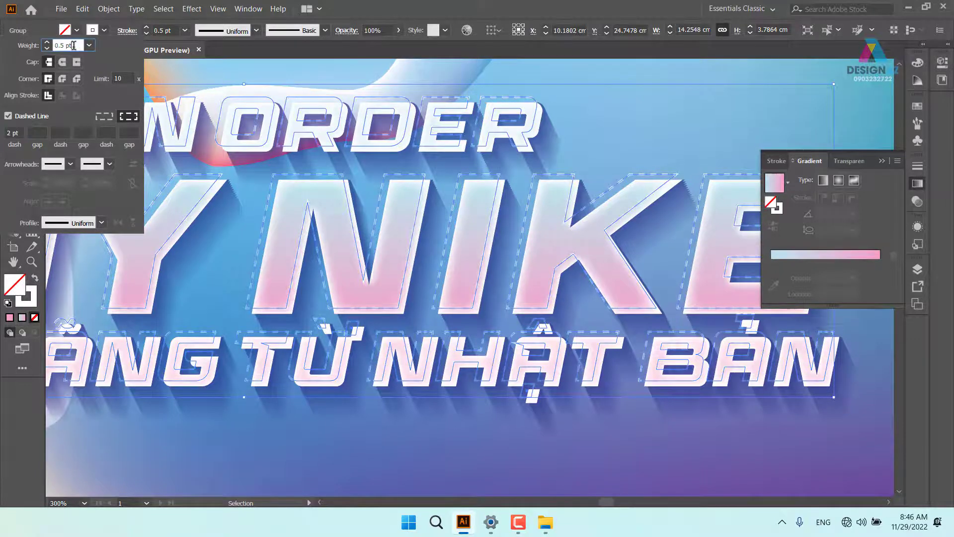
left_click_drag(11, 131, 6, 133)
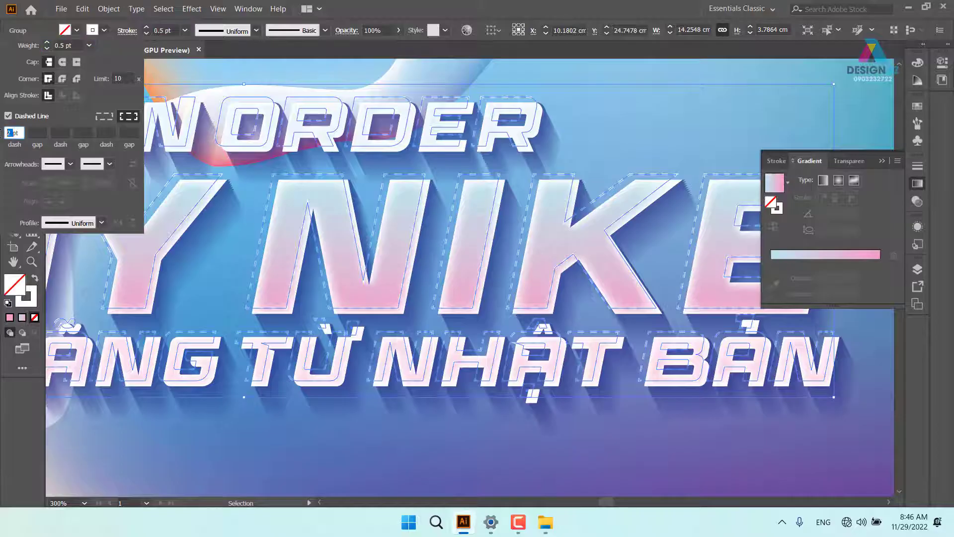
type("1")
left_click(75, 46)
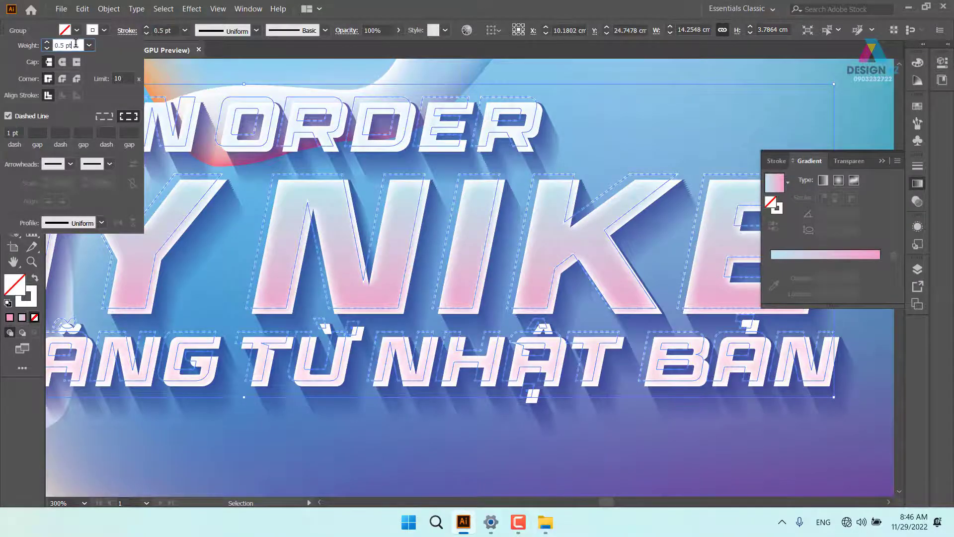
left_click(502, 4)
left_click(663, 119)
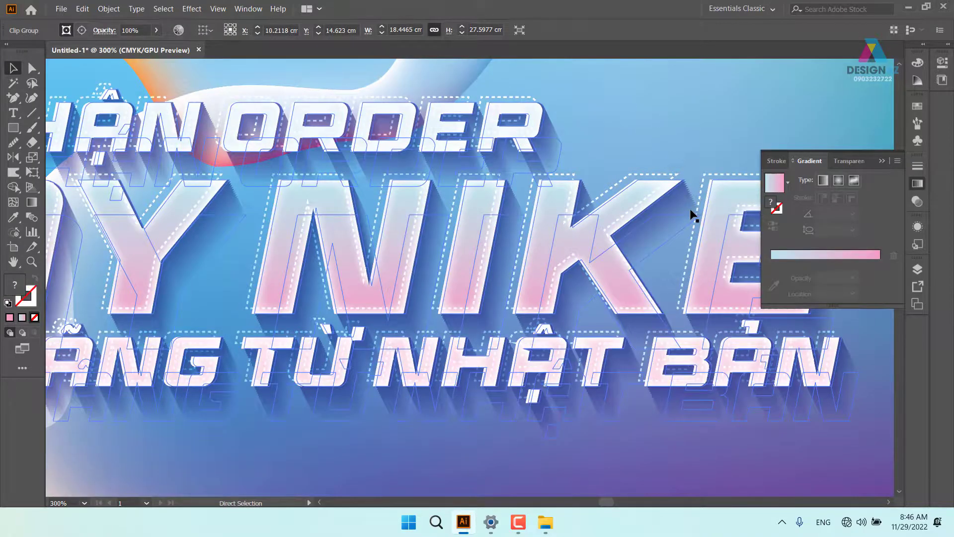
- Draw a rectangle of about 18.45 × 27.6 cm covering the whole poster artwork
key("ctrl+1")
left_click_drag(632, 356, 492, 139)
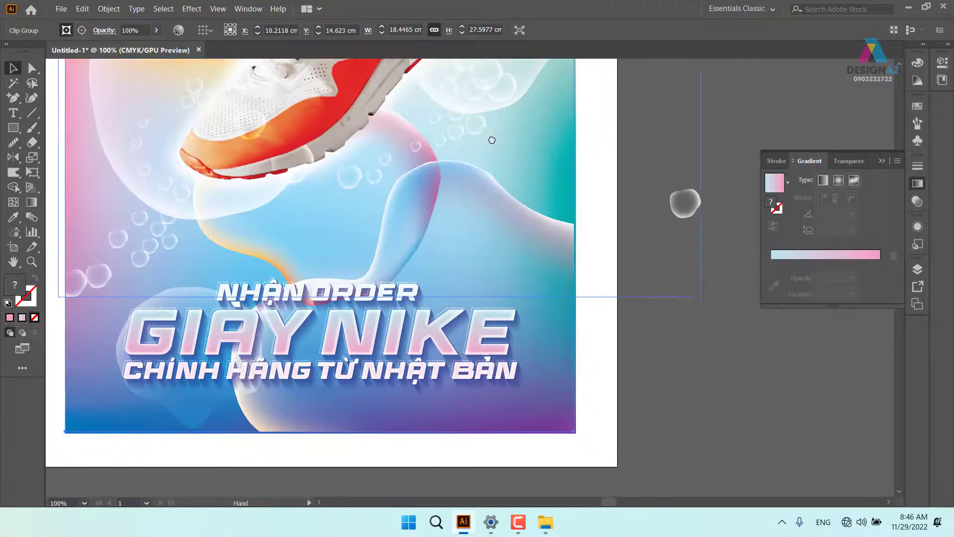
left_click(692, 380)
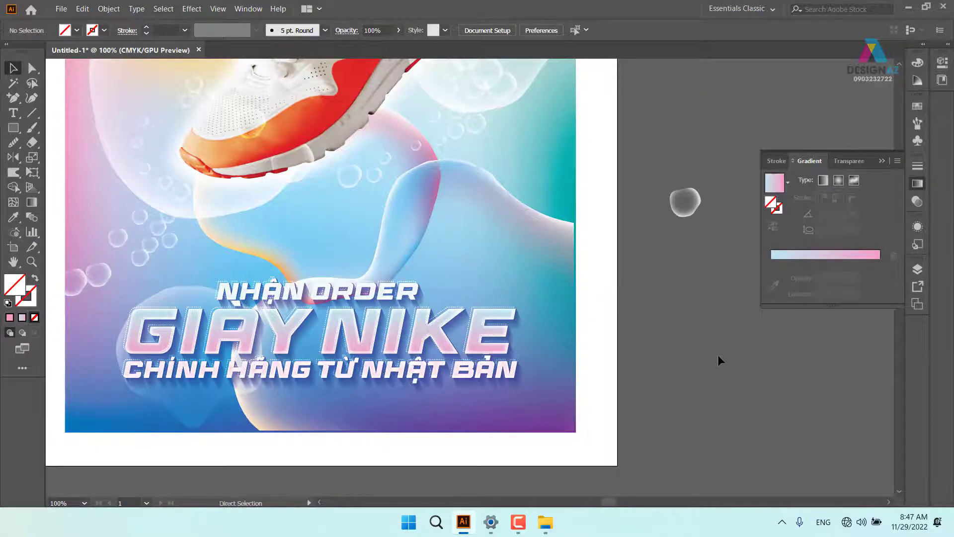
key("ctrl+minus")
key("ctrl+minus")
left_click_drag(587, 270, 585, 320)
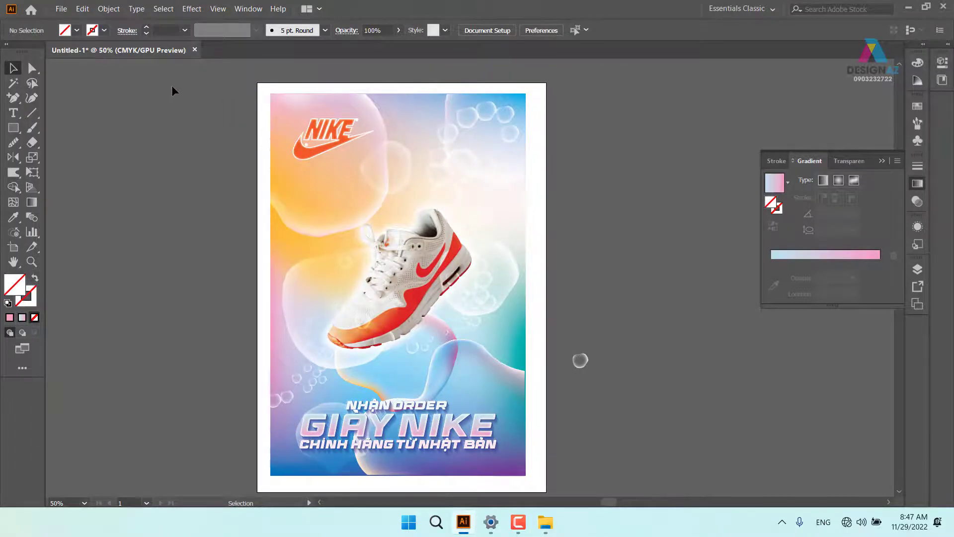
left_click_drag(268, 250, 247, 228)
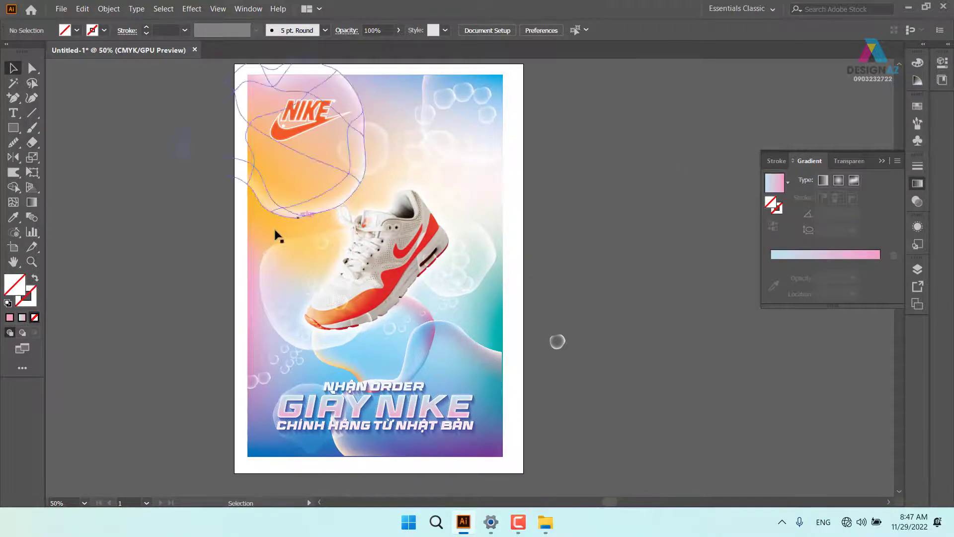
left_click(13, 128)
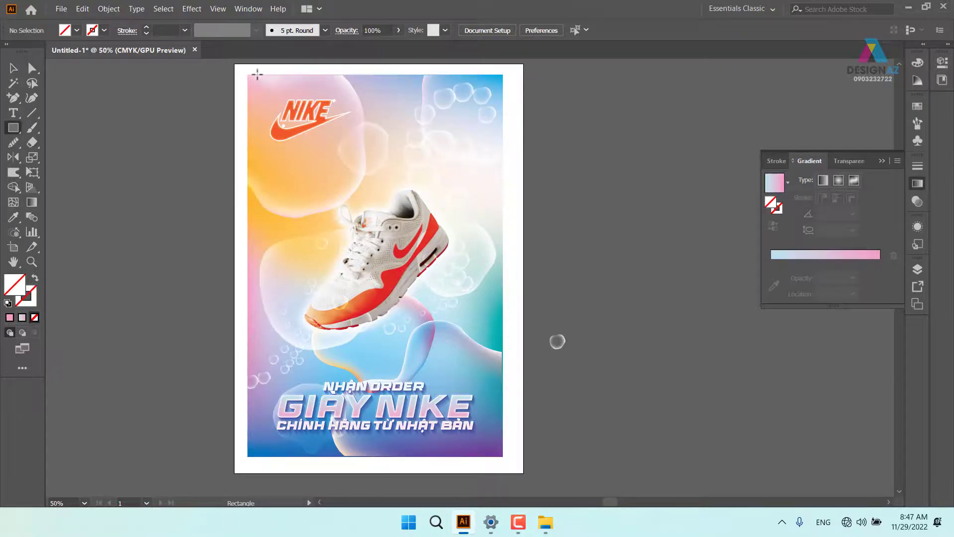
left_click_drag(247, 74, 502, 455)
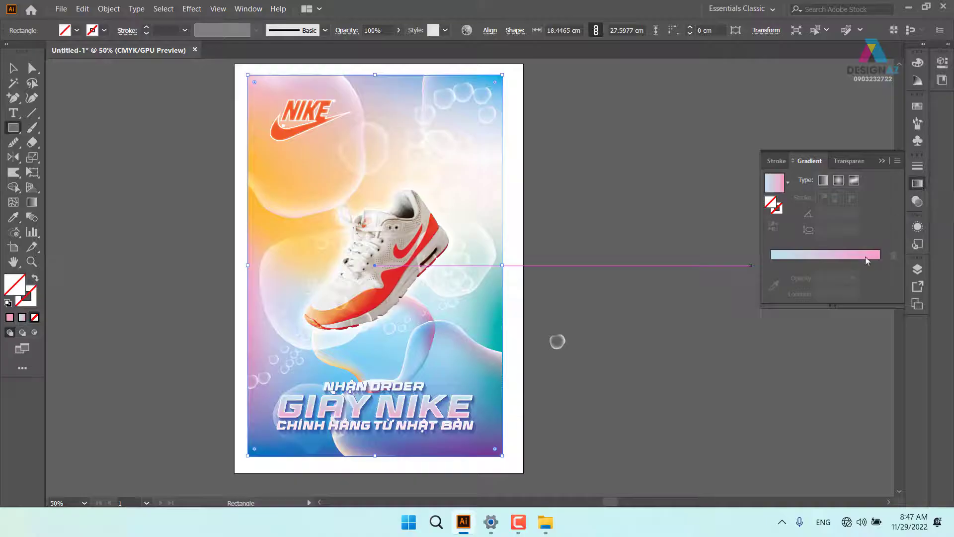
- Fill the poster-sized rectangle with the white-to-black gradient swatch and change the gradient type to radial
left_click(867, 259)
left_click(918, 185)
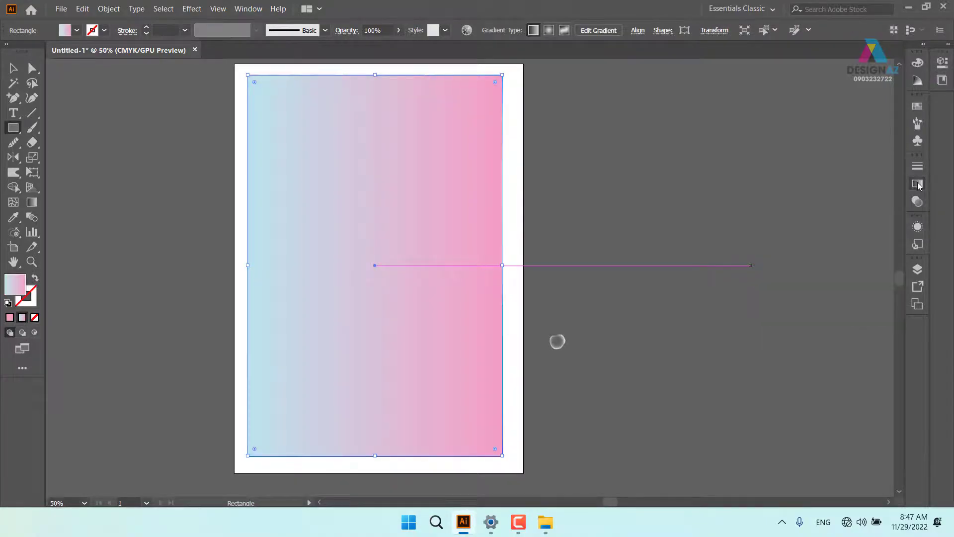
left_click(918, 105)
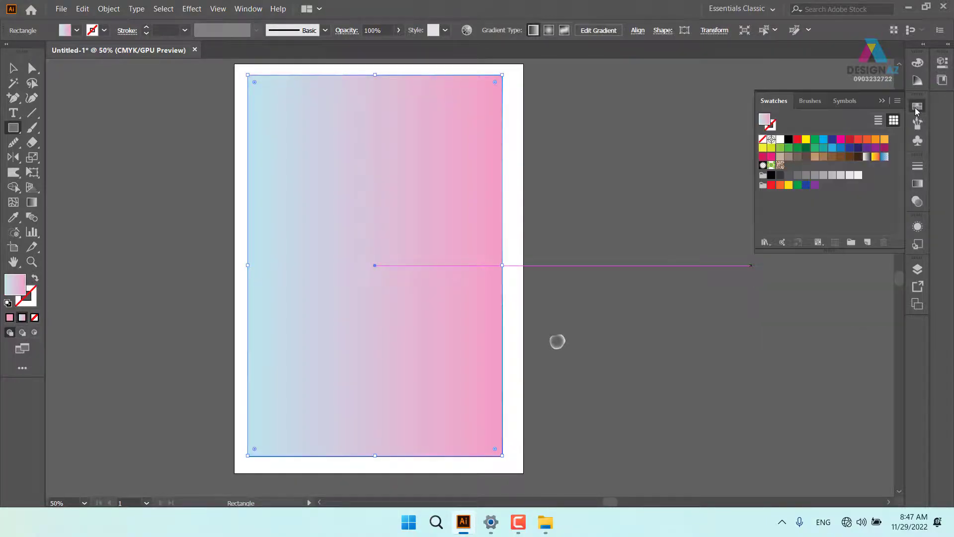
left_click(866, 157)
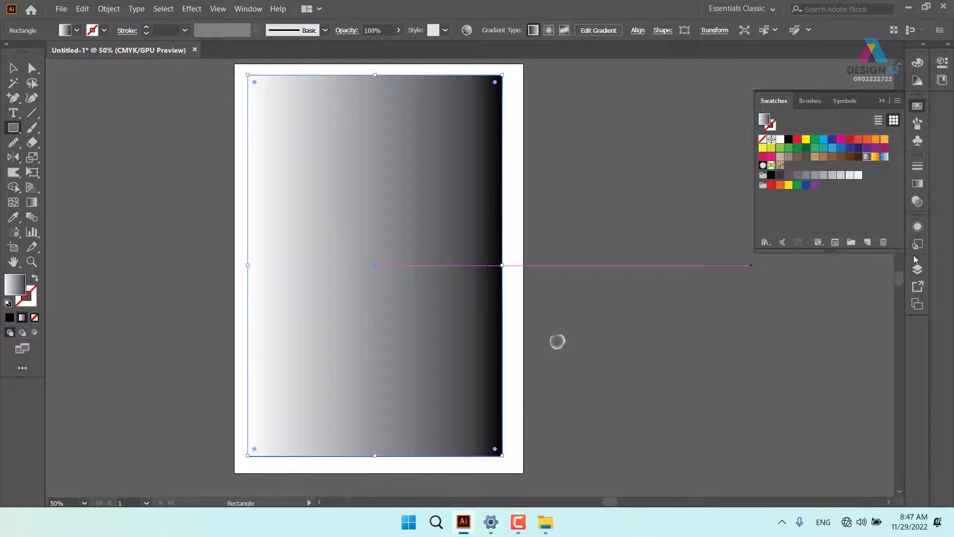
left_click(919, 202)
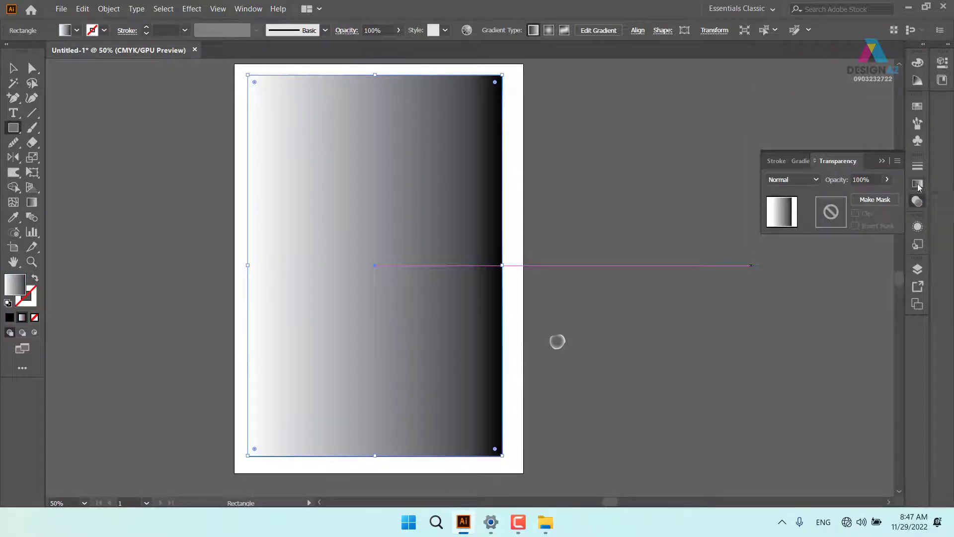
left_click(918, 184)
left_click(838, 180)
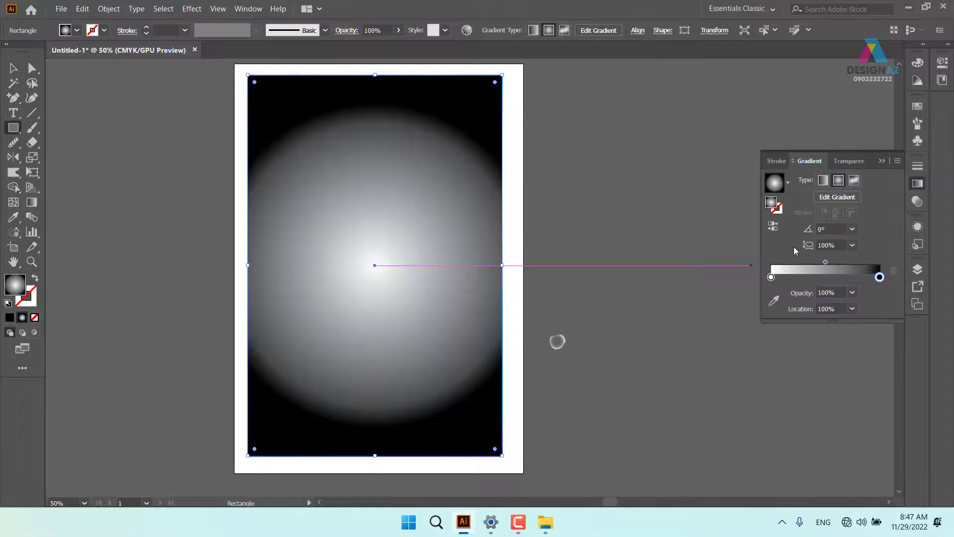
- Recolour the radial gradient's black outer stop to medium blue and shift the gradient midpoint to 74.58%
double_click(879, 277)
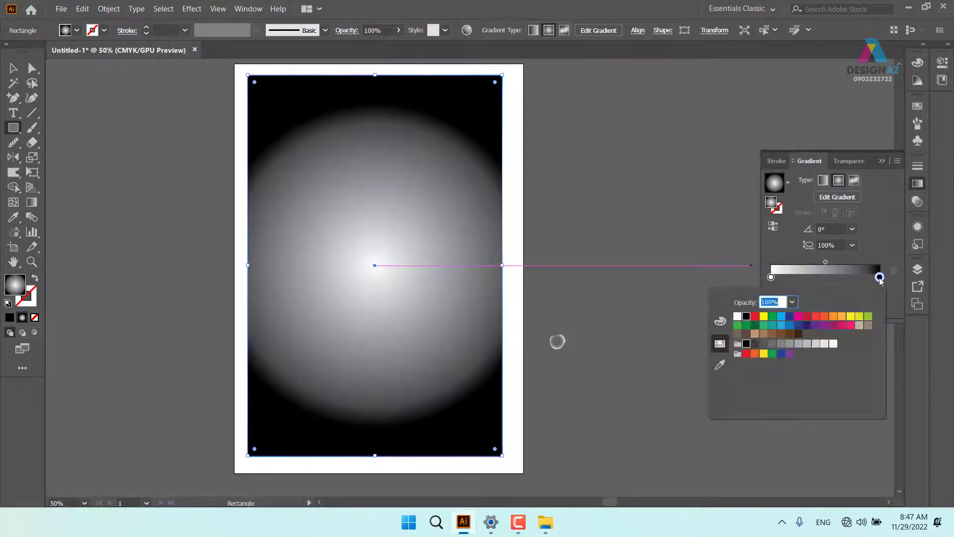
left_click(789, 326)
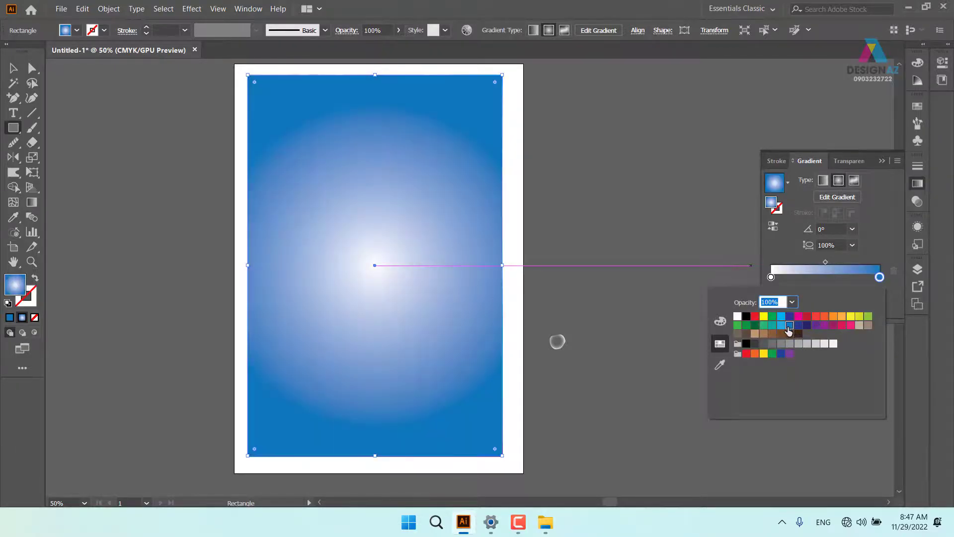
left_click(829, 261)
left_click_drag(827, 263, 851, 263)
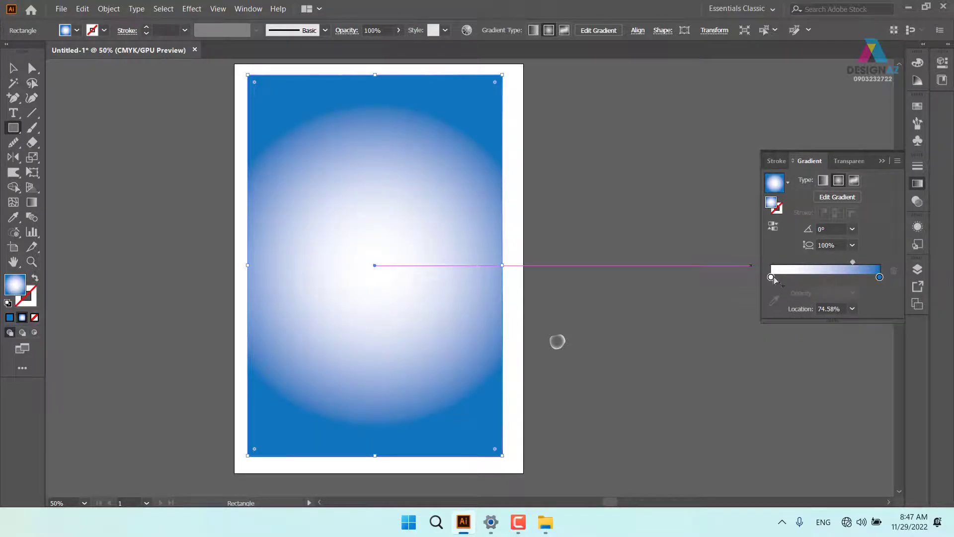
- Make the gradient's white centre stop fully transparent at 0% opacity and move the midpoint to 57.15%
mouse_move(771, 277)
left_mouse_down()
mouse_move(787, 293)
mouse_move(774, 281)
left_mouse_up()
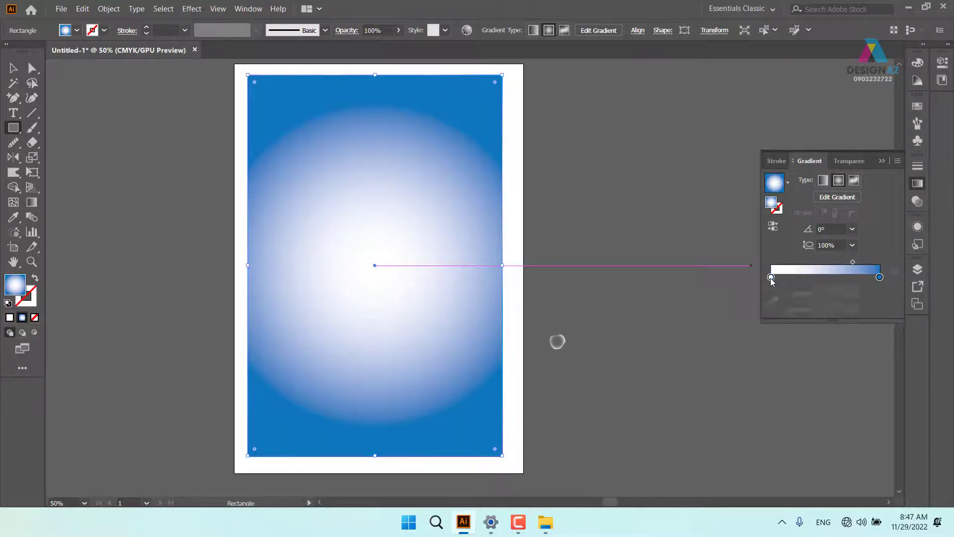
left_click(771, 278)
left_click(852, 292)
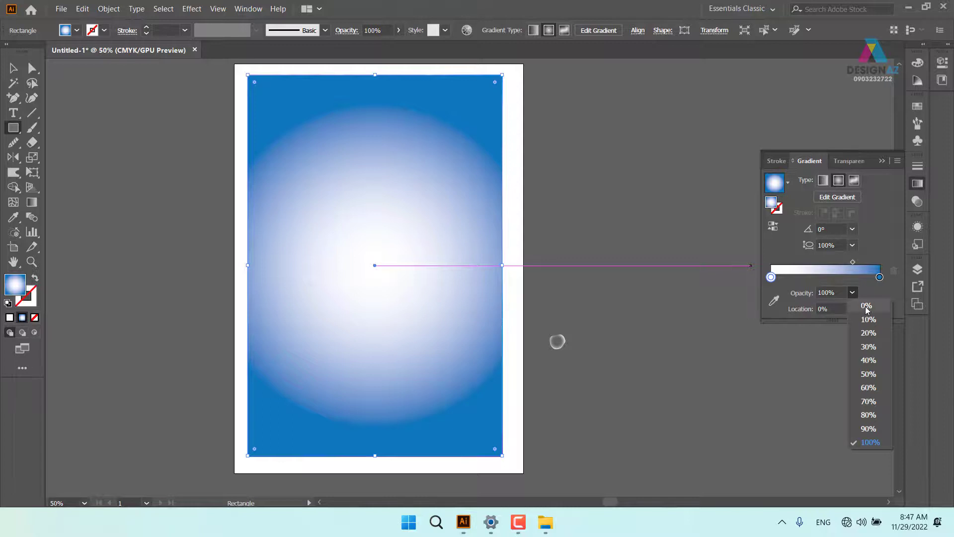
left_click(870, 443)
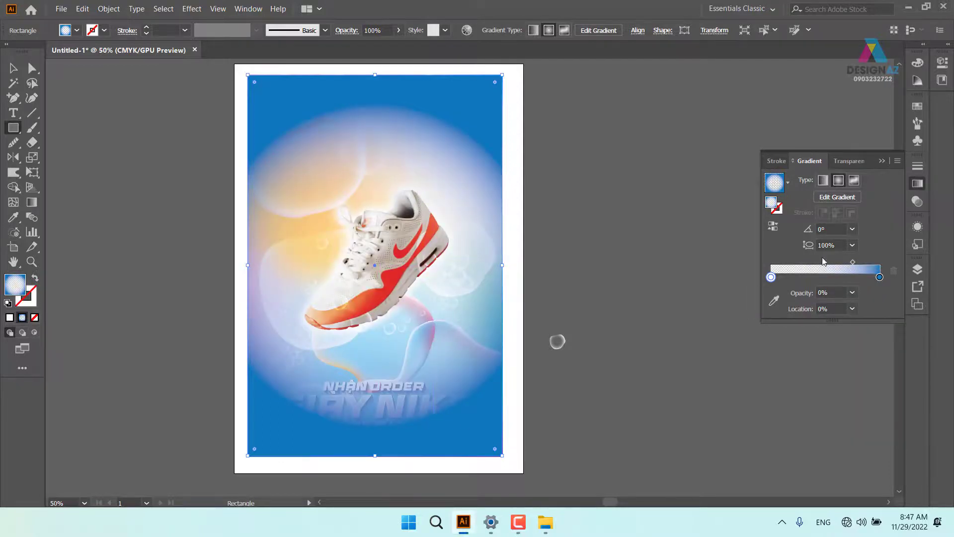
left_click_drag(853, 263, 833, 263)
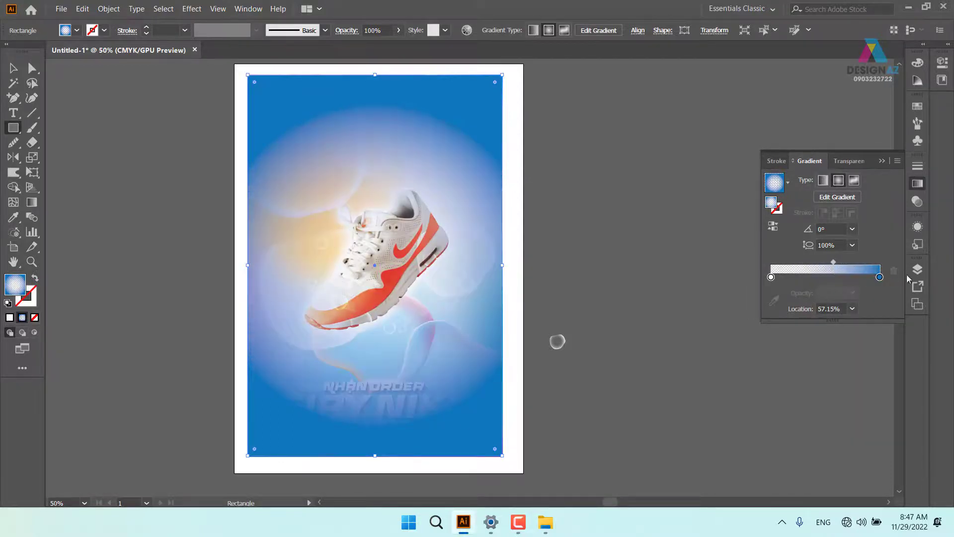
- Set the blue gradient overlay's blending mode to Soft Light and deselect it
left_click(917, 201)
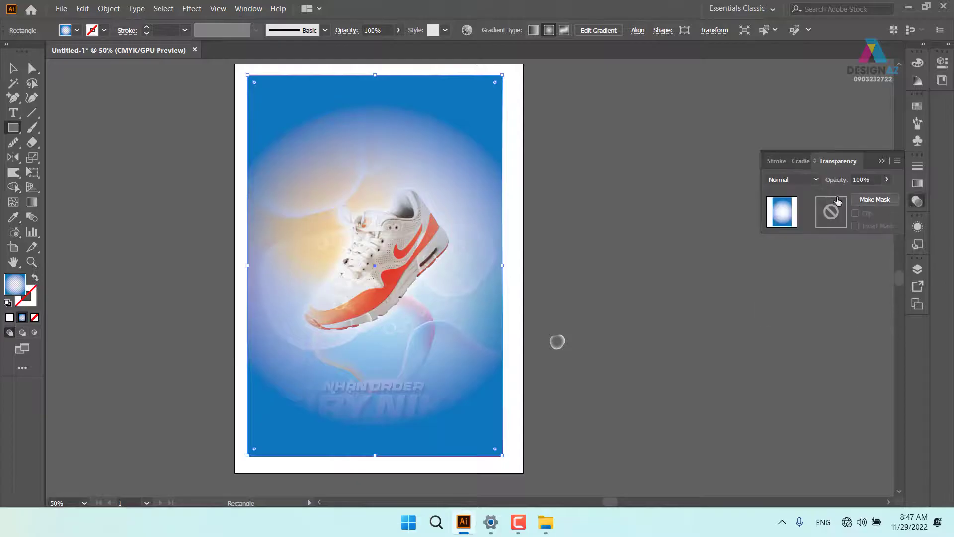
left_click(793, 180)
left_click(806, 313)
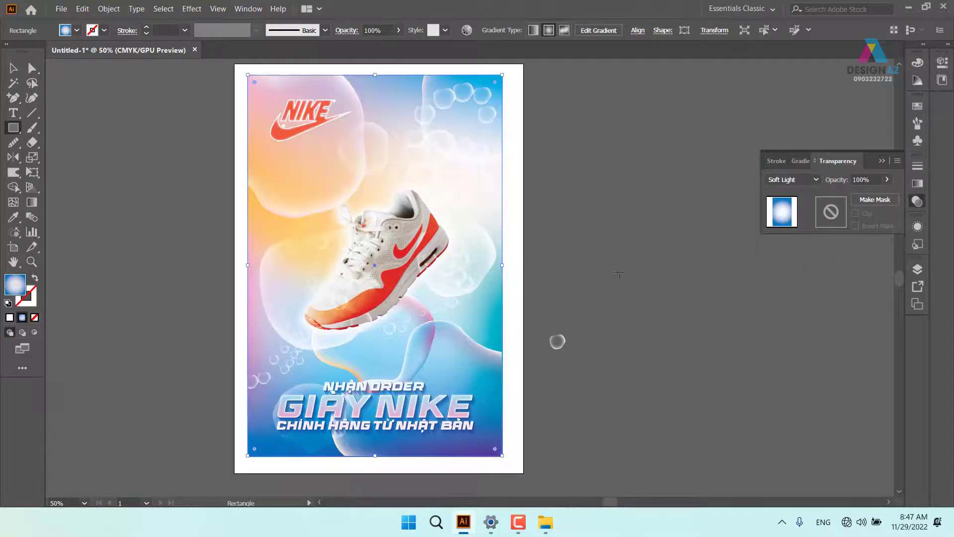
left_click(14, 69)
left_click(603, 155)
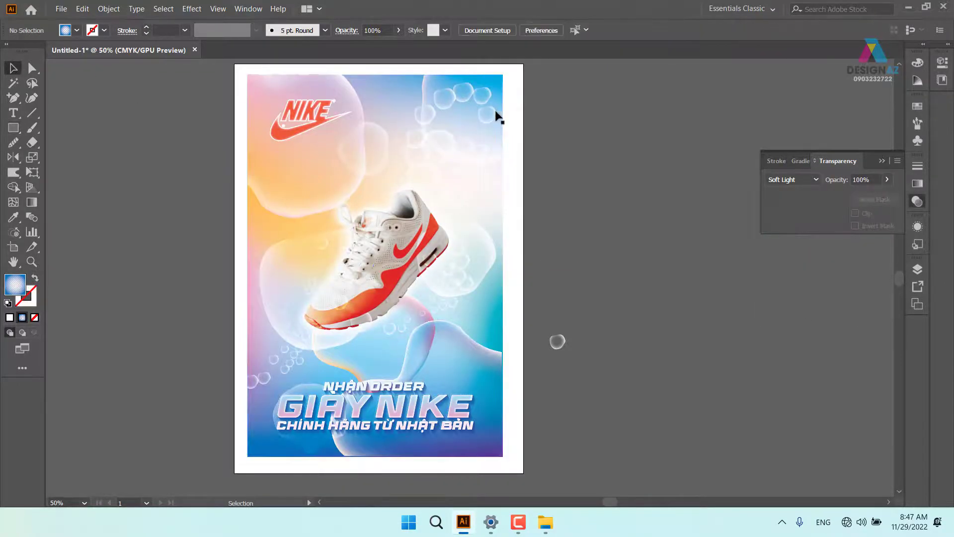
- Try moving the overlay rectangle off the poster to compare the artwork without it, and undo the move
left_click_drag(499, 118, 726, 112)
key("ctrl+z")
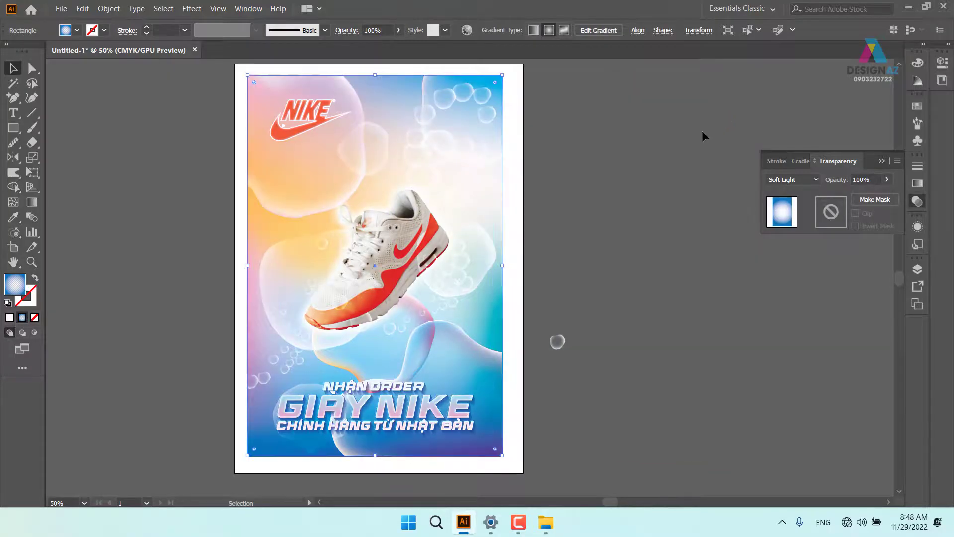
left_click(587, 231)
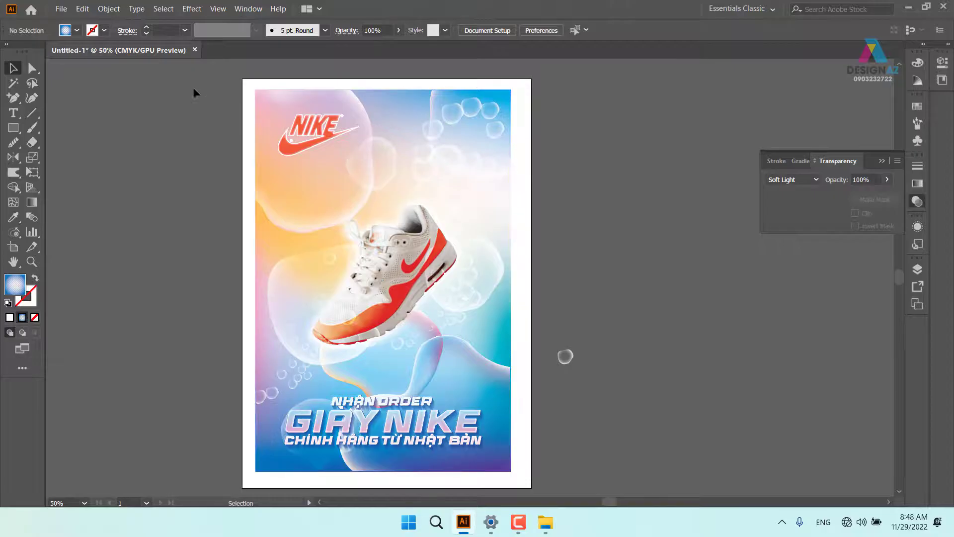
- Select all the poster artwork and move it together off the artboard onto the empty canvas beside it
left_click_drag(193, 88, 578, 482)
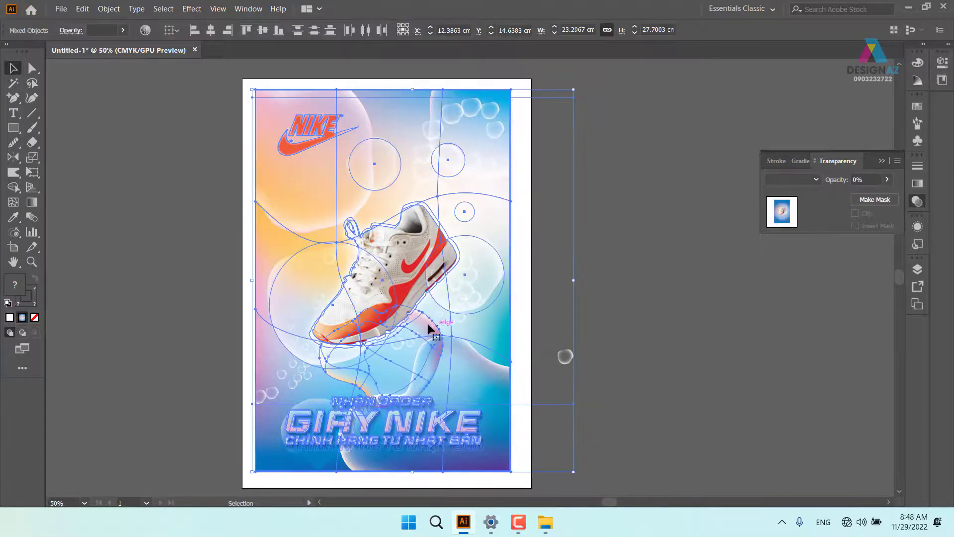
left_click_drag(406, 321, 727, 320)
left_click_drag(752, 354, 557, 340)
left_click(611, 347)
left_click_drag(659, 179, 627, 208)
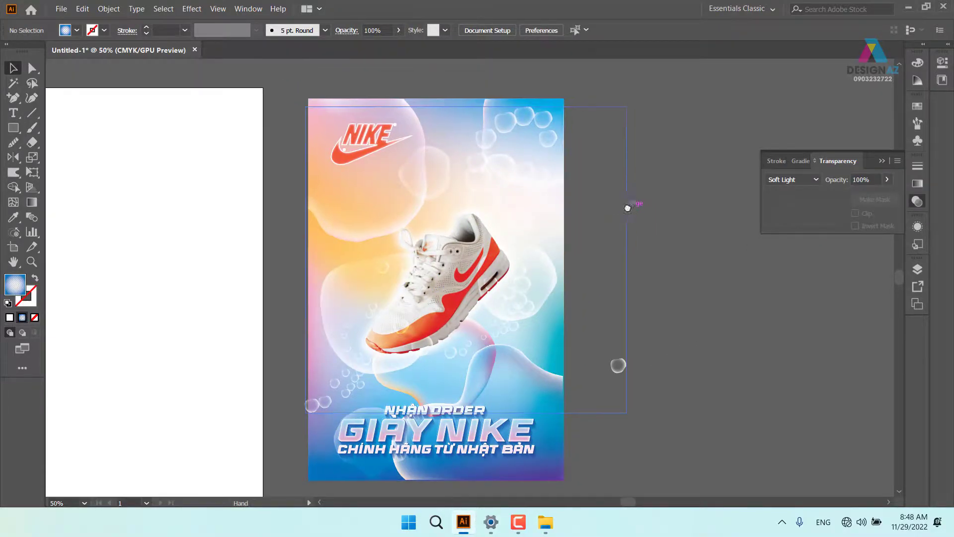
left_click_drag(286, 72, 479, 366)
left_click_drag(629, 481, 629, 481)
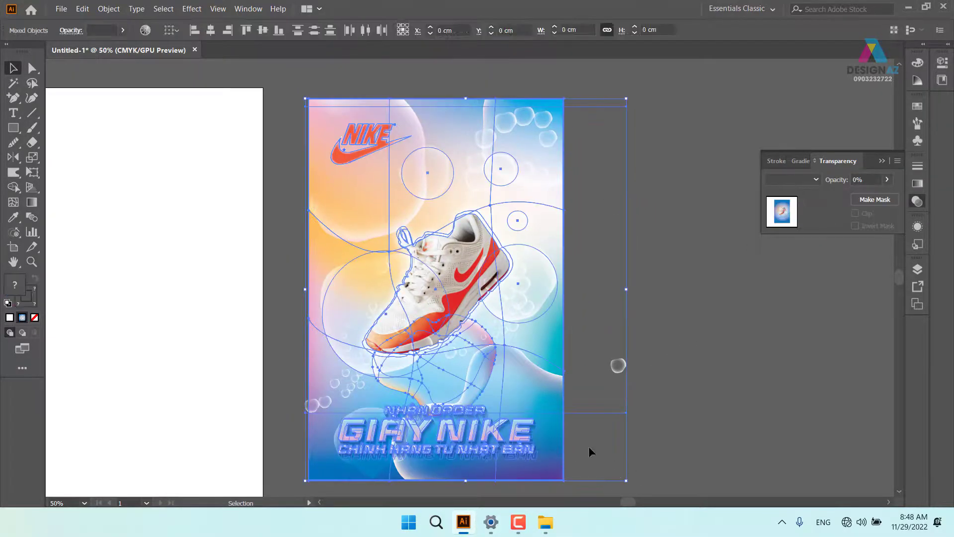
left_click_drag(523, 385, 659, 353)
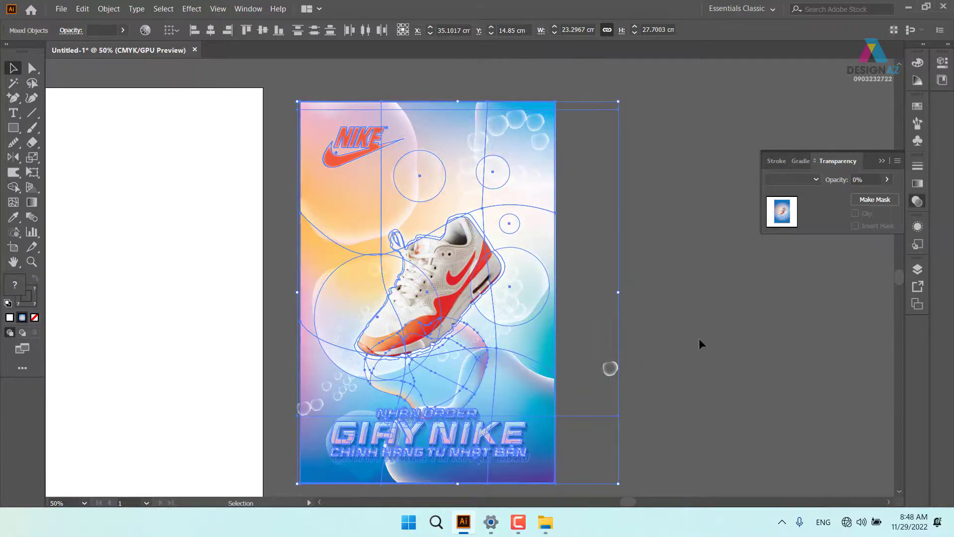
left_click(699, 344)
scroll(718, 326, "down", 1)
scroll(717, 326, "right", 1)
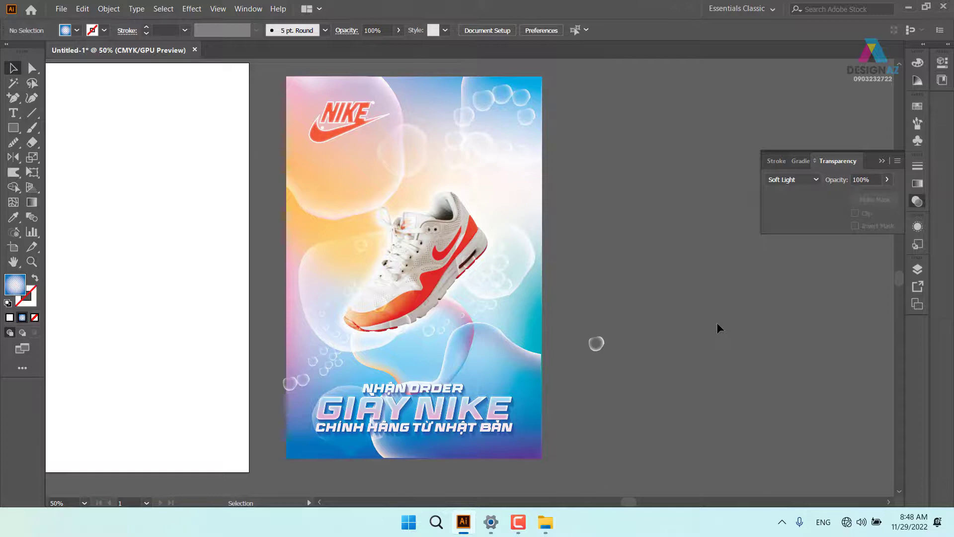
- Review the Stylize effects available for the overlay and examine the Nike logo's glow and white outline up close
left_click(386, 207)
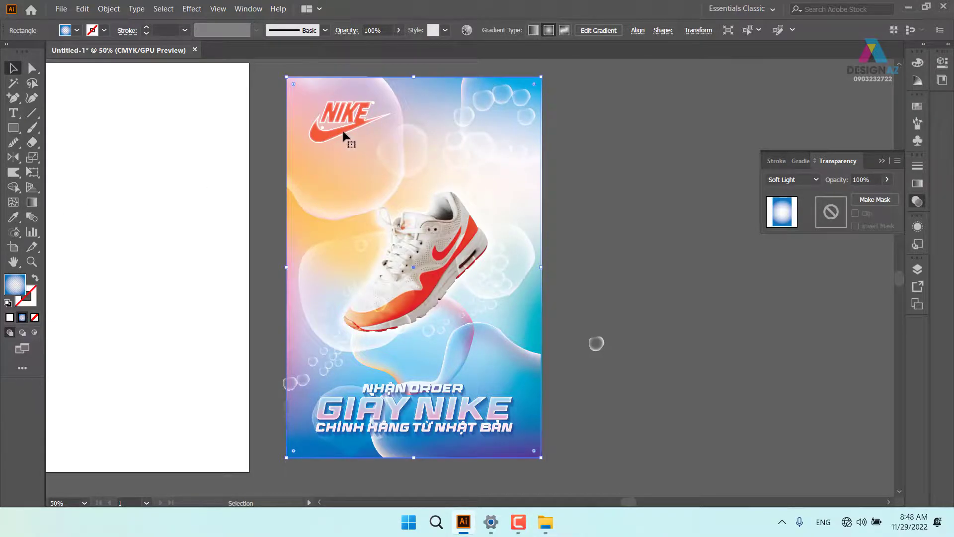
left_click(191, 9)
mouse_move(235, 172)
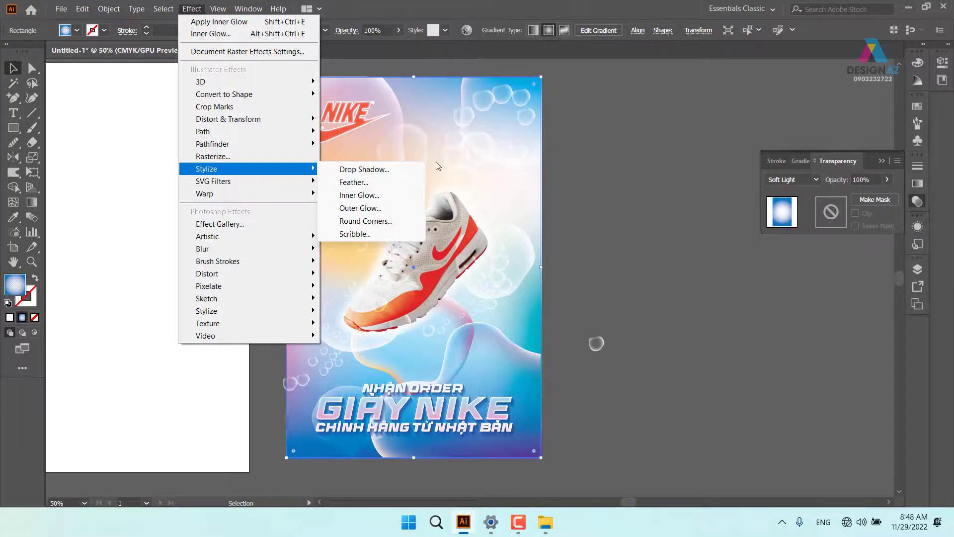
left_click(630, 204)
left_click(510, 354)
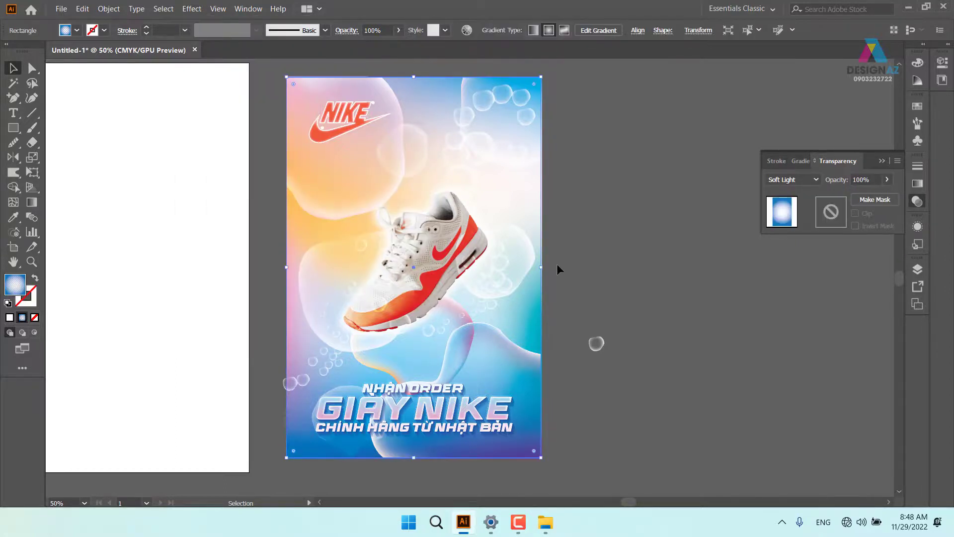
key("z")
left_click_drag(309, 122, 568, 262)
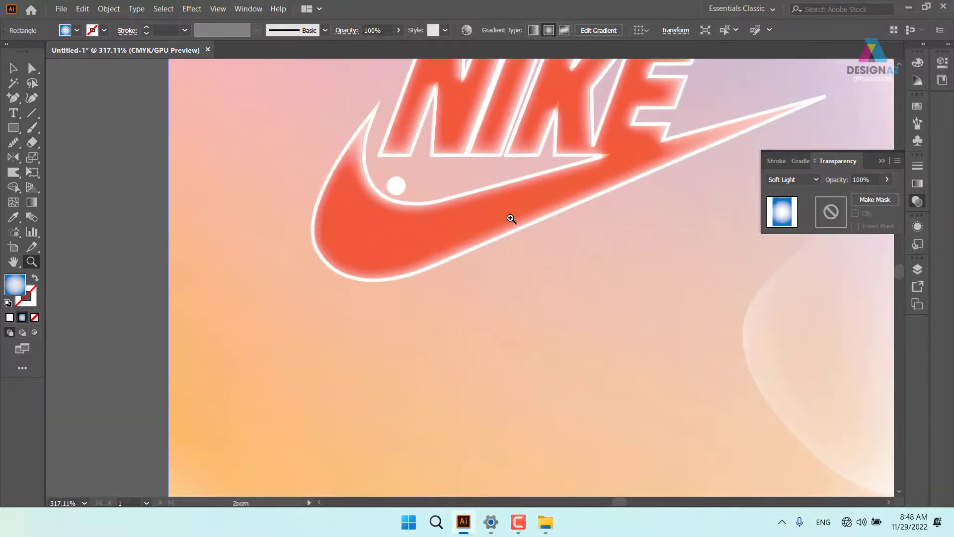
key("ctrl+minus")
key("ctrl+minus")
key("ctrl+minus")
key("ctrl+minus")
key("ctrl+minus")
key("ctrl+minus")
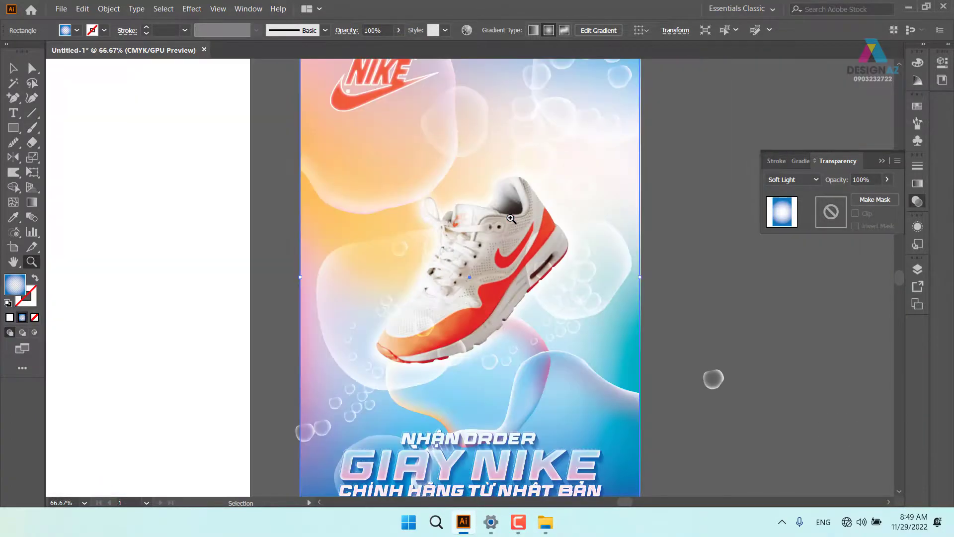
- Hide the artboards so the poster stands on a plain white canvas, and deselect the overlay
key("ctrl")
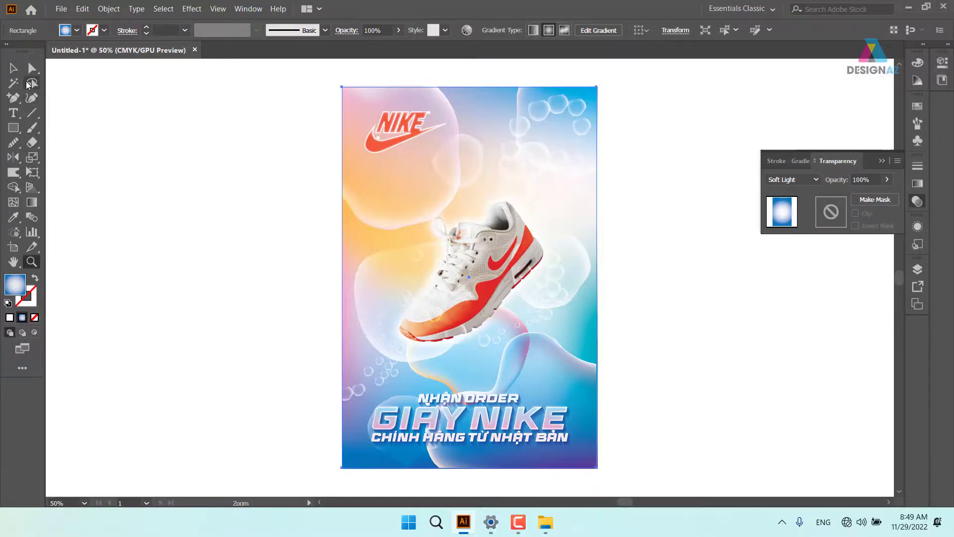
left_click(14, 70)
left_click(103, 125)
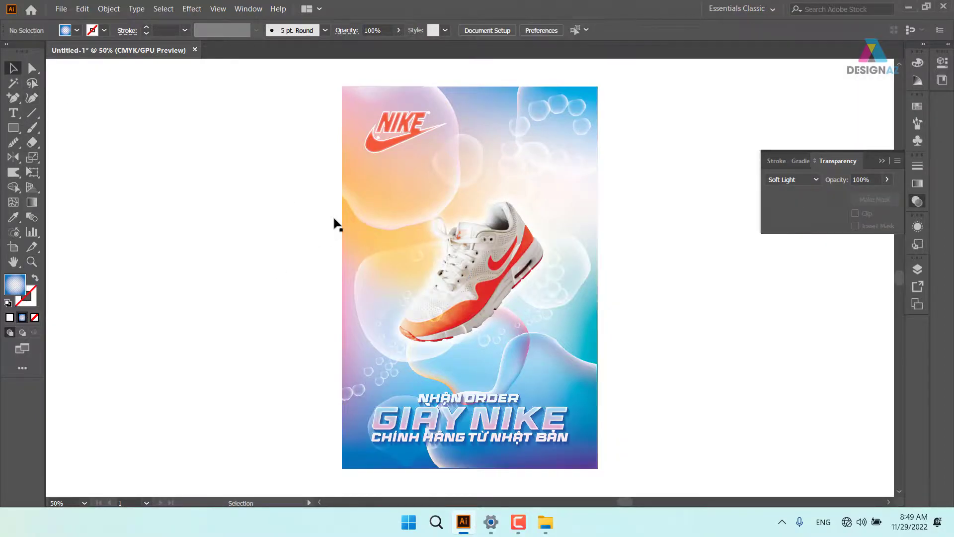
- Start packaging the document and agree to save it first
left_click(61, 9)
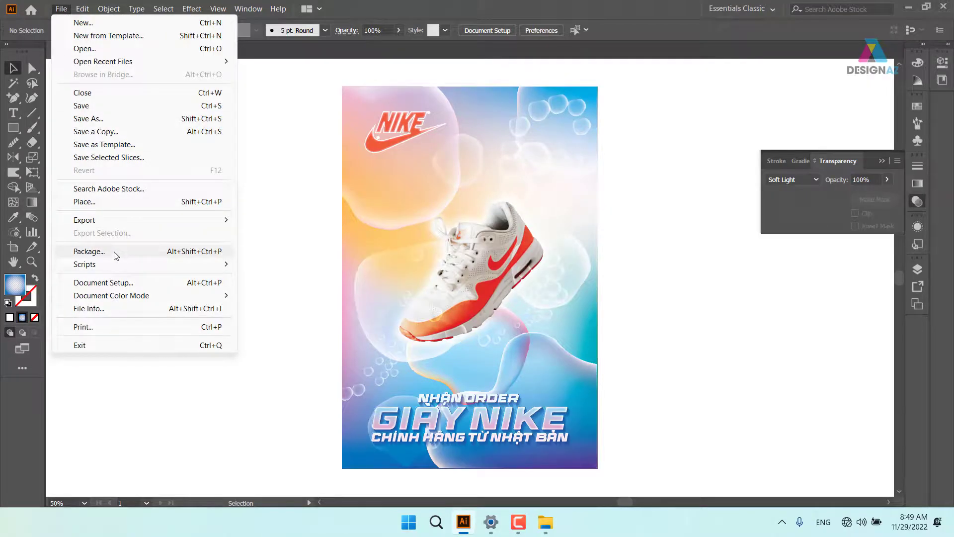
left_click(89, 251)
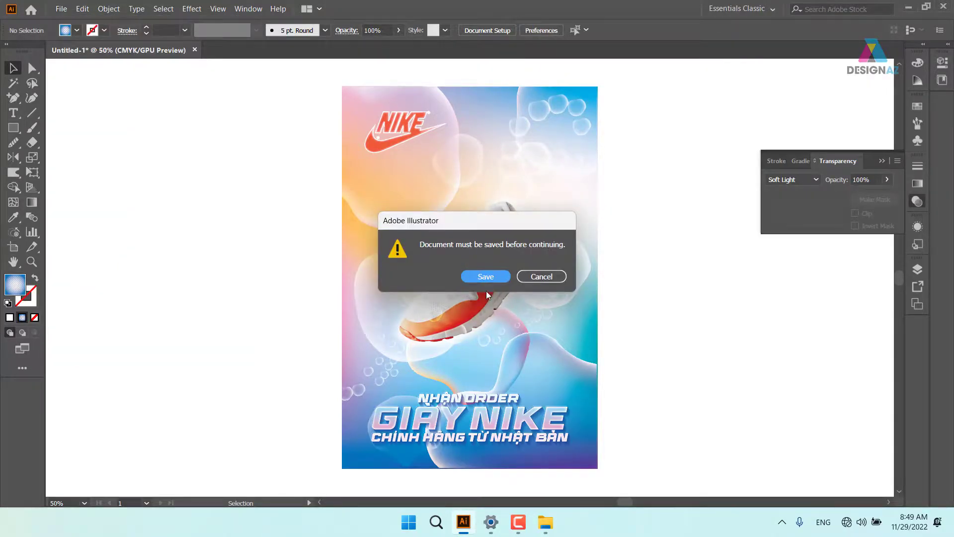
key("Return")
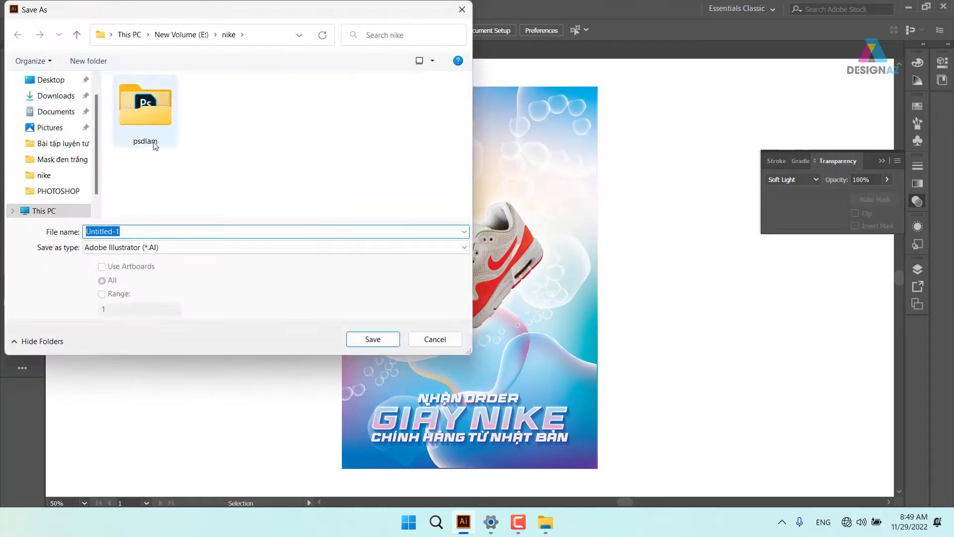
- Choose the folder "giáo trình illustrator" inside "day hoc ai" on drive E: as the save location
scroll(94, 195, "down", 1)
left_click(87, 180)
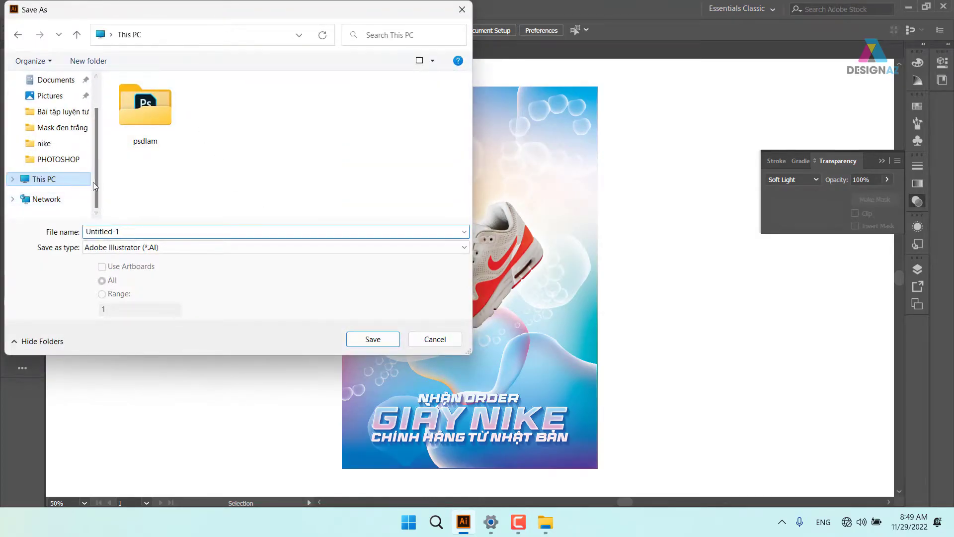
scroll(231, 174, "down", 2)
left_click(215, 211)
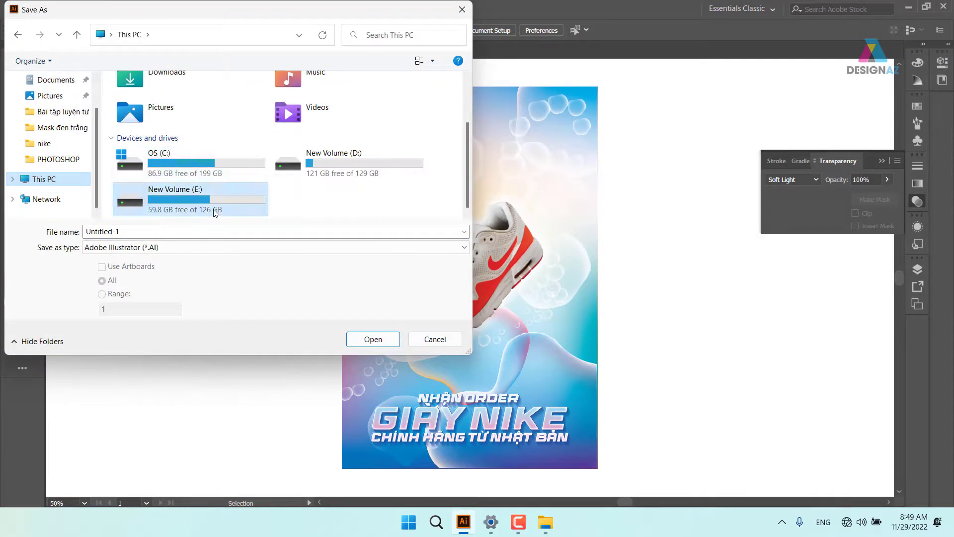
double_click(215, 211)
double_click(288, 110)
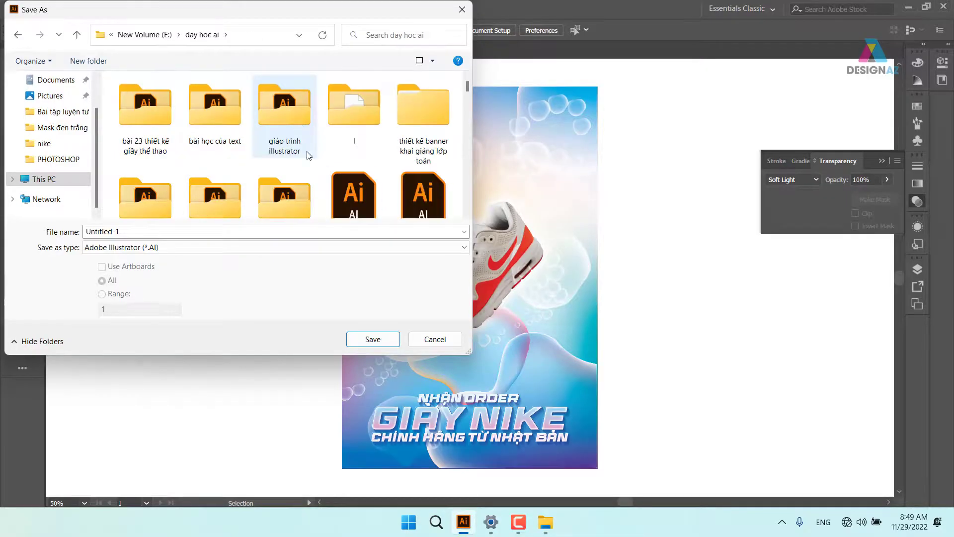
double_click(298, 114)
scroll(322, 157, "down", 3)
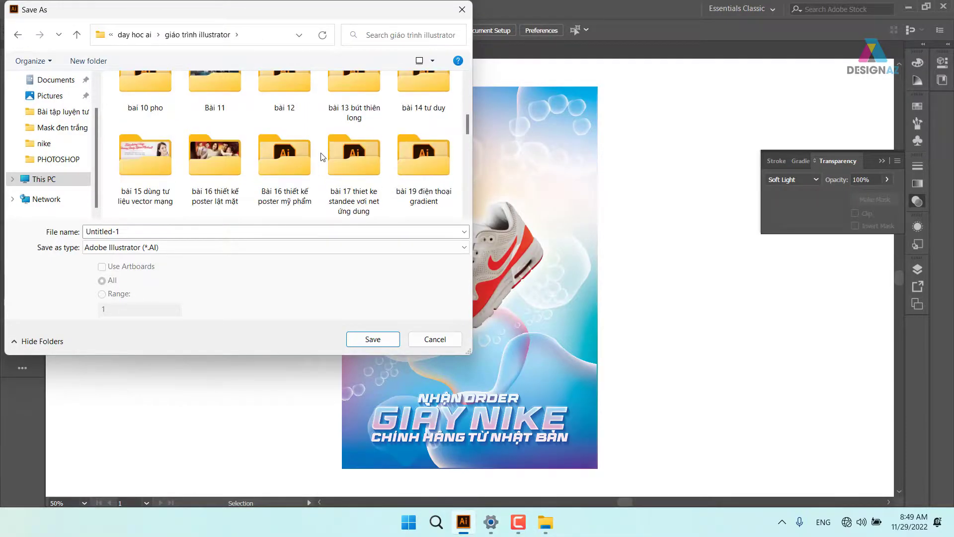
- Create a new folder named "thiet kế giày" inside "giáo trình illustrator"
left_click(88, 61)
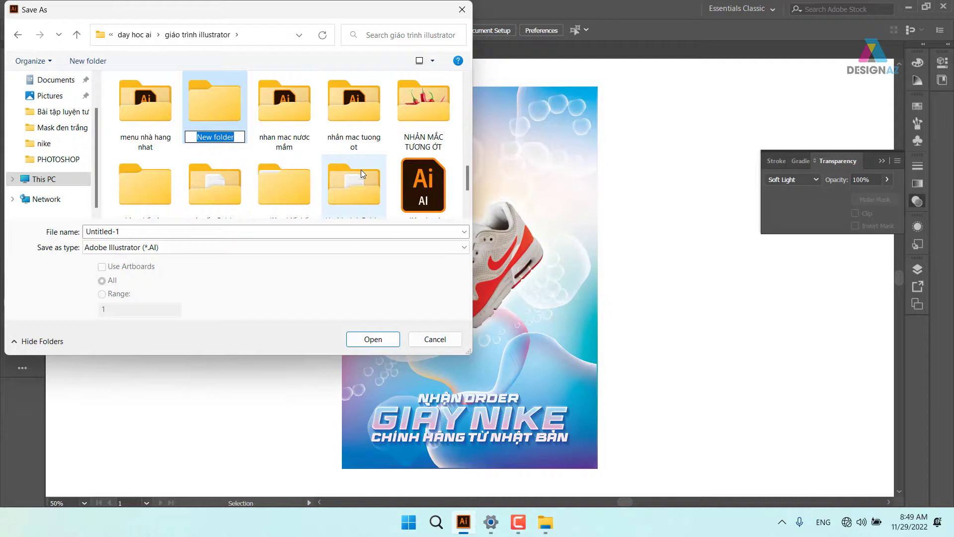
type("thie")
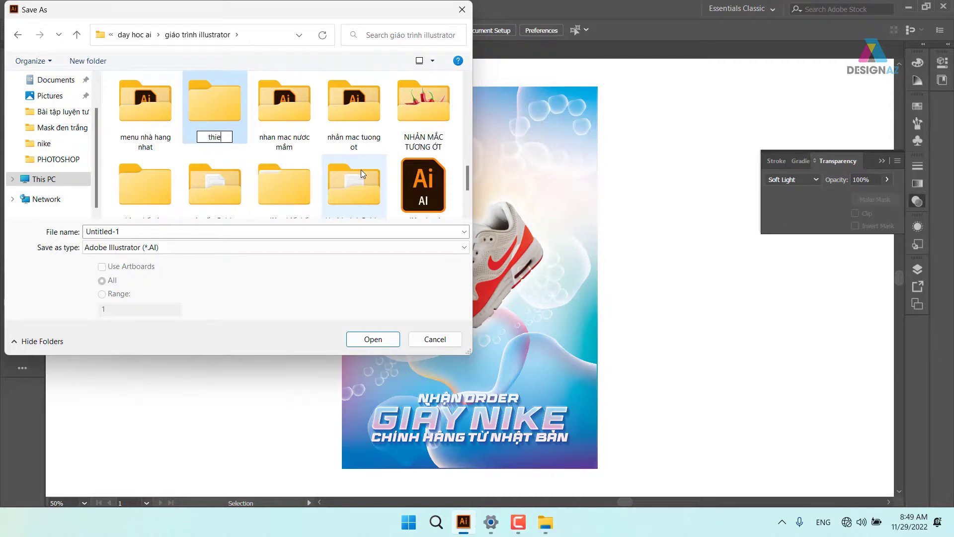
type("t ke")
type(" giay")
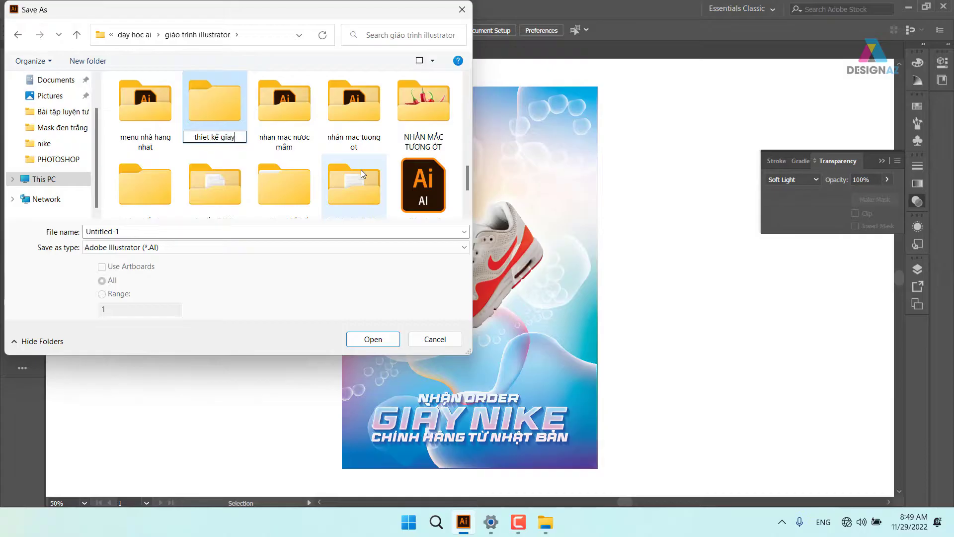
key("Return")
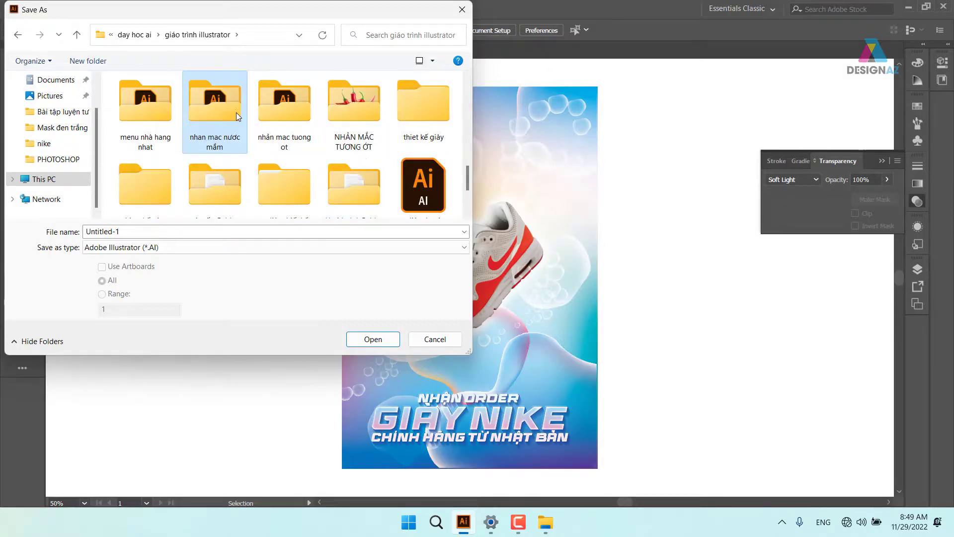
- Save the document as Untitled-1 in Adobe Illustrator format, version Illustrator 2020, inside the "thiet kế giày" folder
double_click(425, 111)
left_click(372, 340)
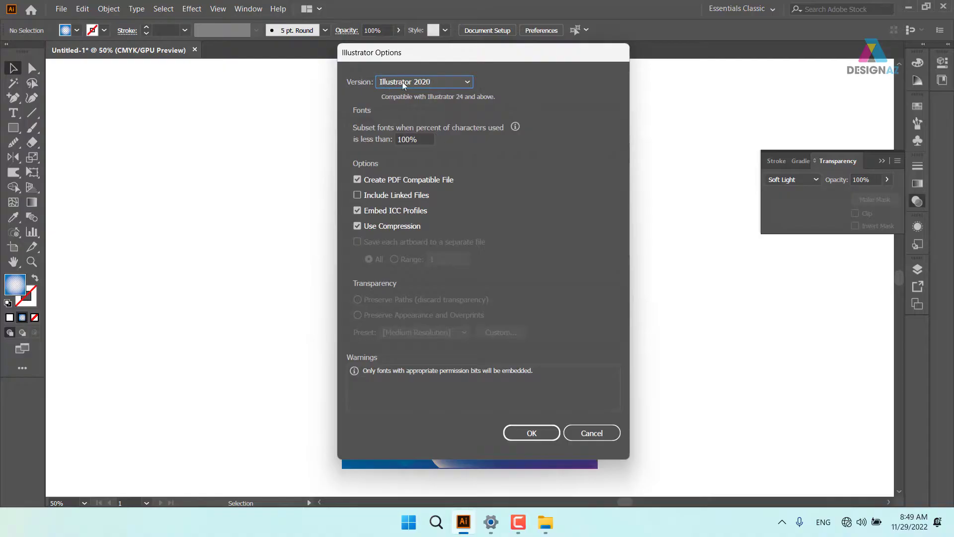
left_click(527, 431)
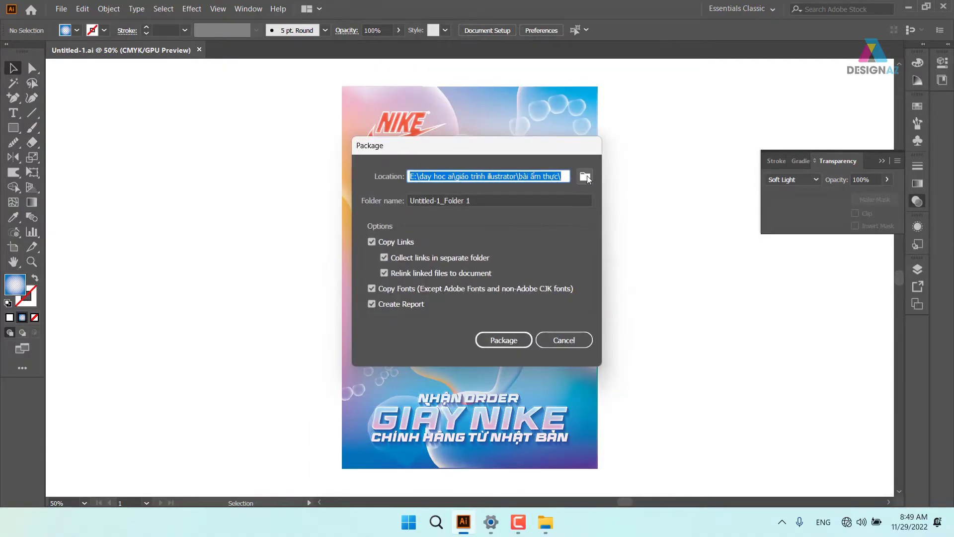
- Browse for the package location to the folder "giáo trình illustrator" inside "day hoc ai" on drive E:
left_click(585, 177)
scroll(576, 283, "down", 1)
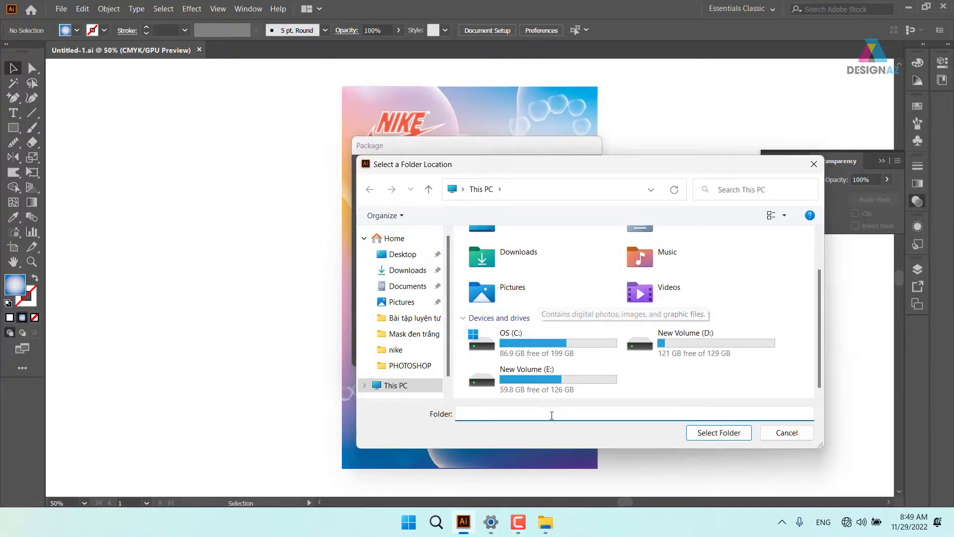
double_click(549, 380)
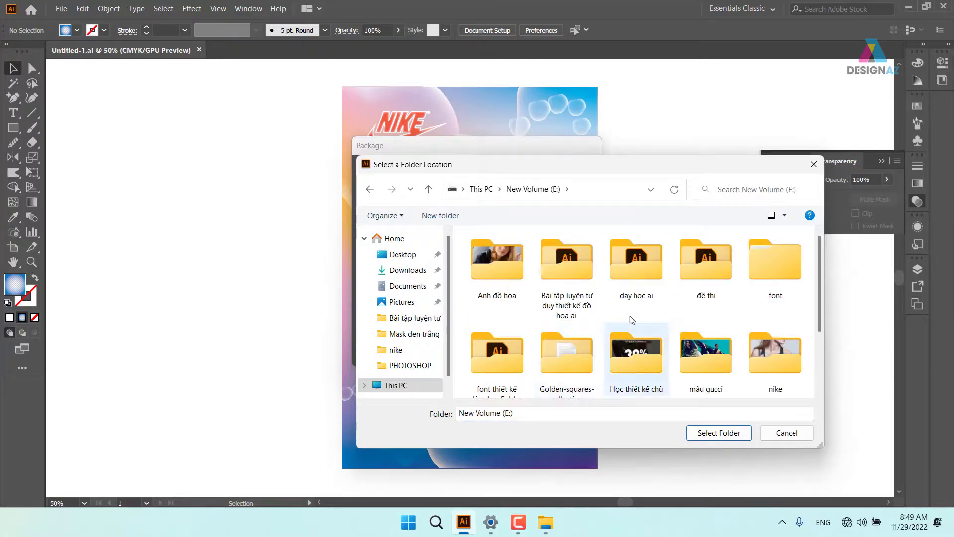
double_click(643, 274)
double_click(645, 271)
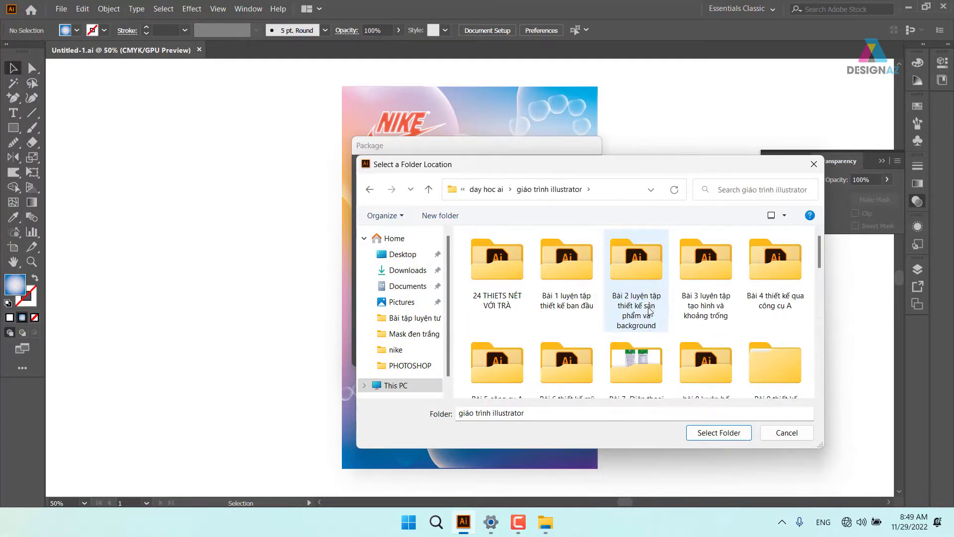
left_click(640, 276)
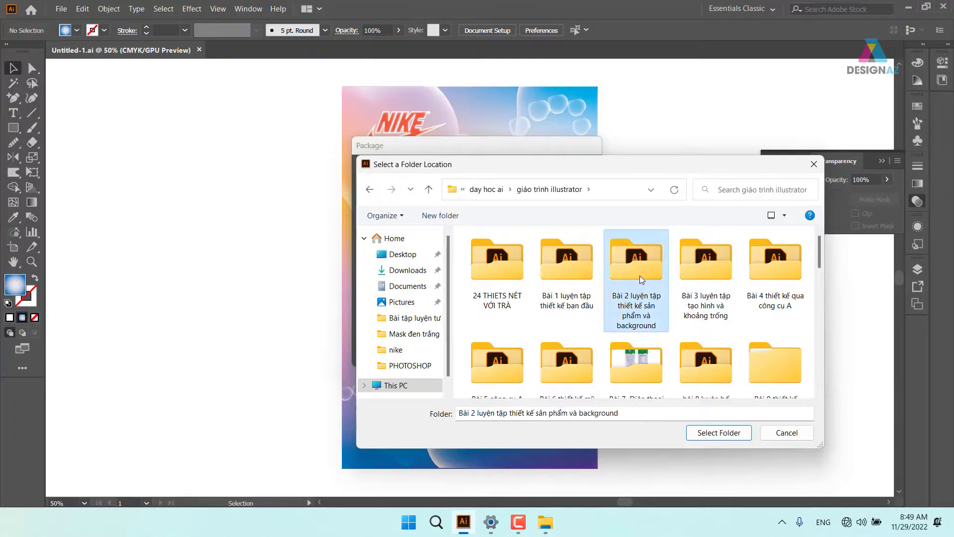
- Search the folder for "thiêt kế giày" and set the matching "thiet kế giày" folder as the package location
left_click(754, 193)
type("t")
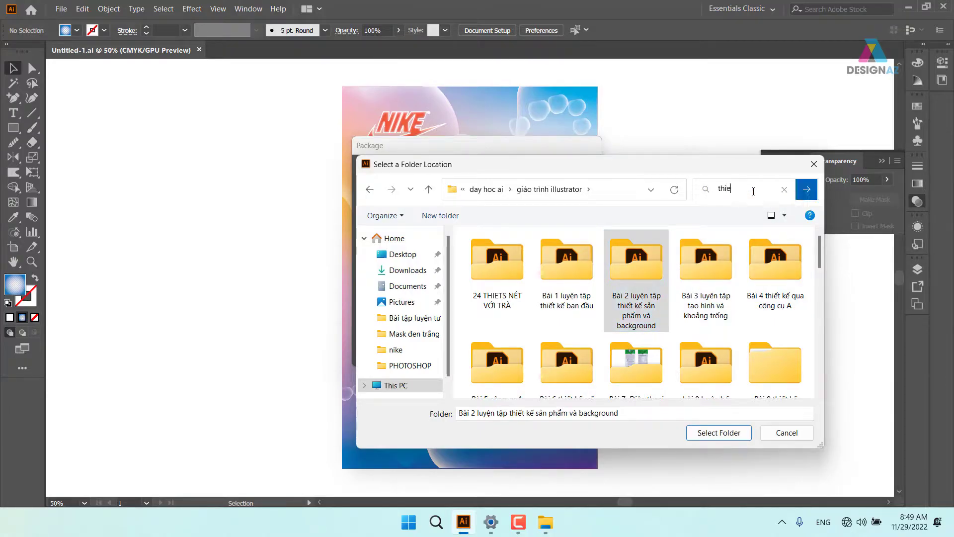
type("hiết")
type(" kết")
type(" giày")
key("Return")
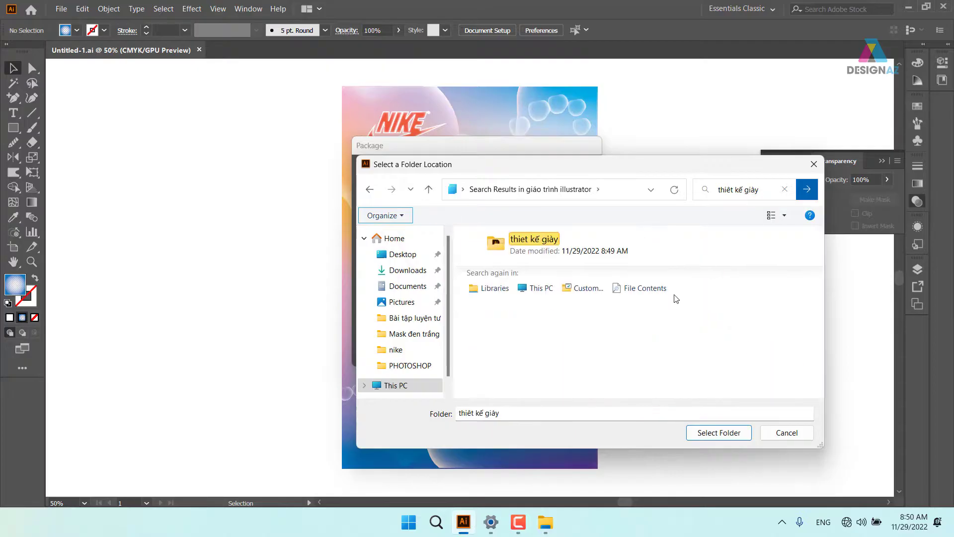
double_click(522, 240)
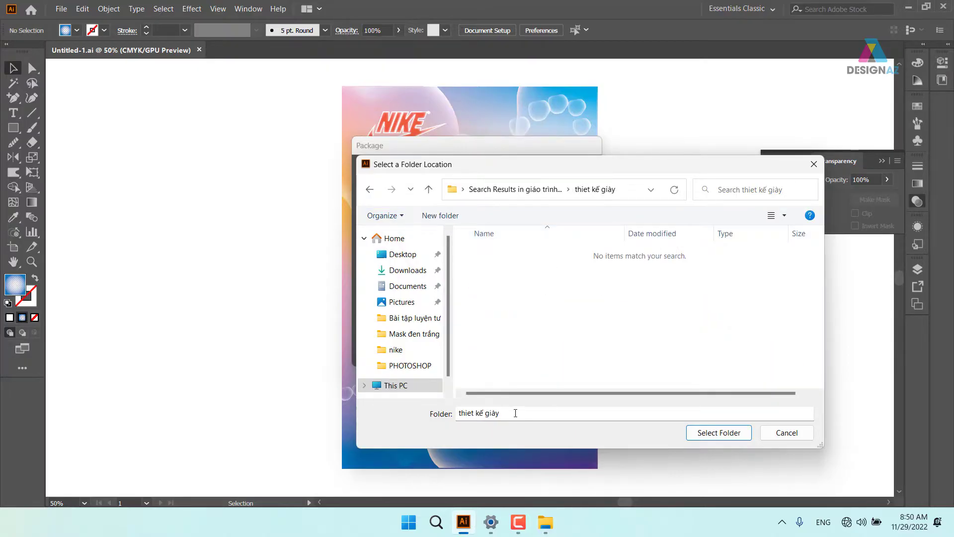
left_click(702, 429)
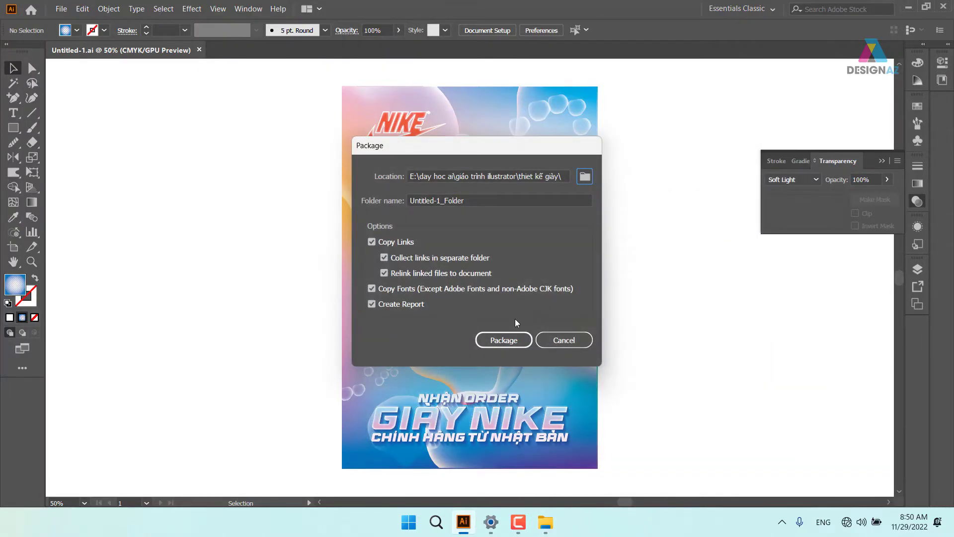
- Create the package as Untitled-1_Folder, accept the font copying restrictions, and show the package contents
left_click(503, 340)
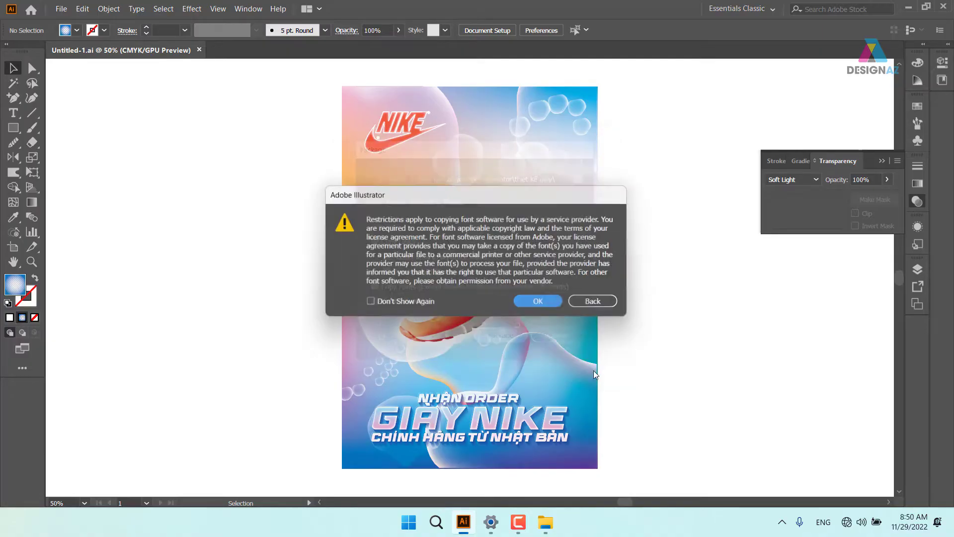
left_click(541, 303)
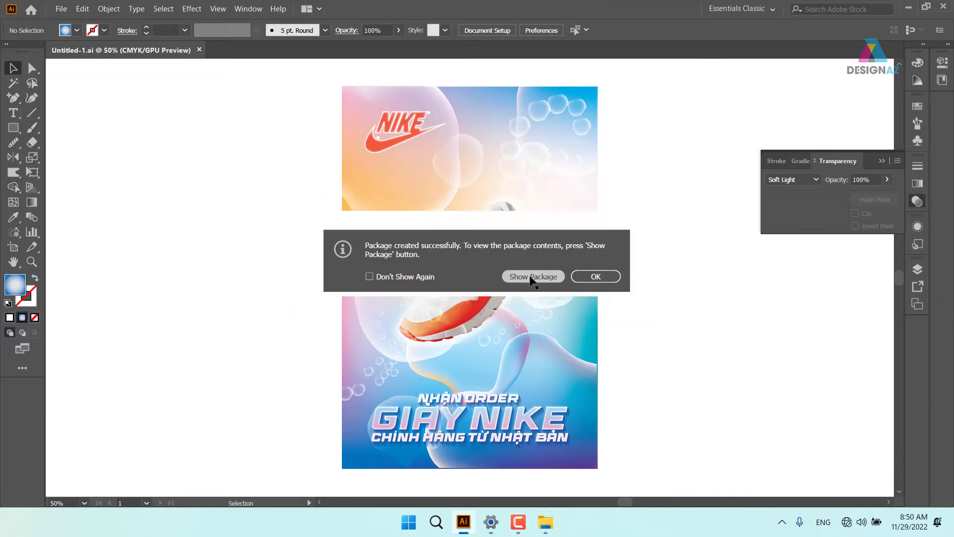
left_click(533, 277)
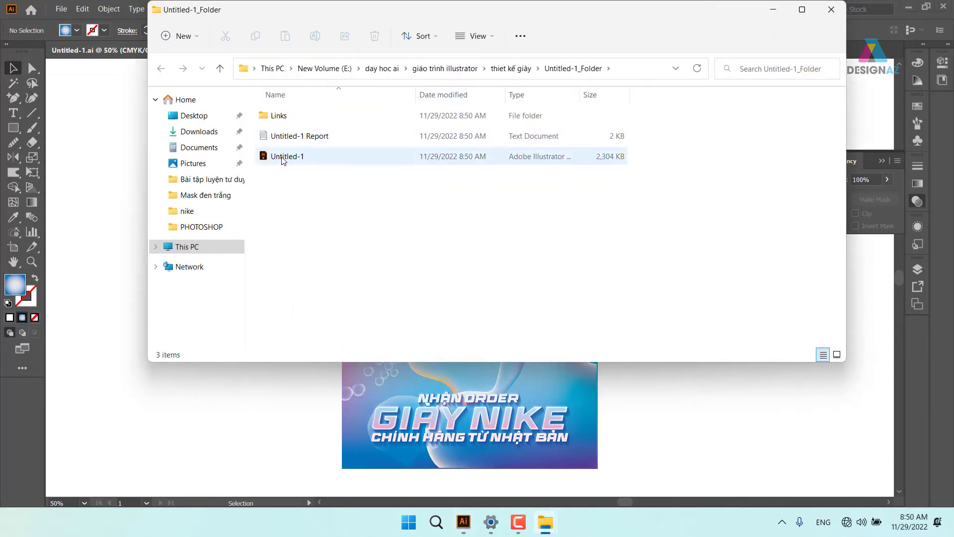
- Examine the linked image in the package's Links folder, and close the folder window
double_click(276, 117)
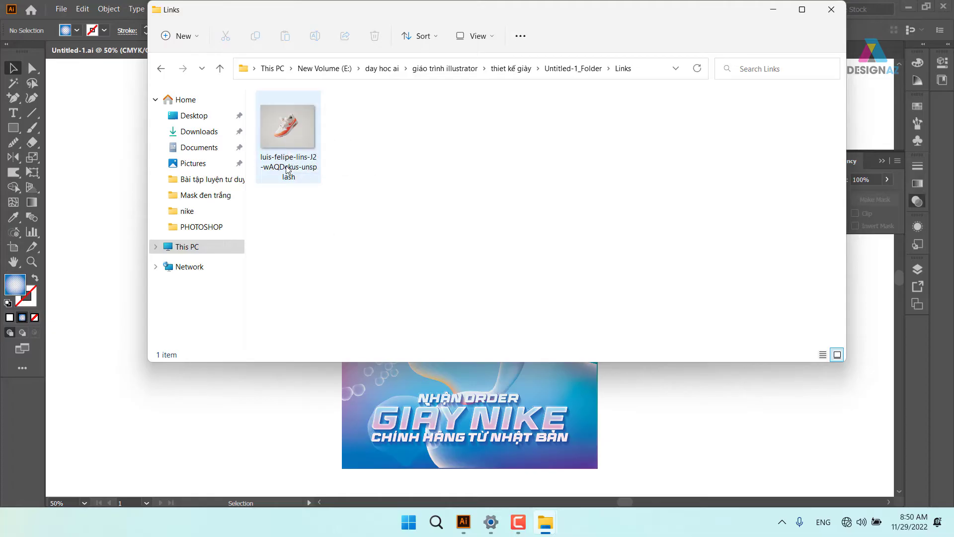
left_click(832, 9)
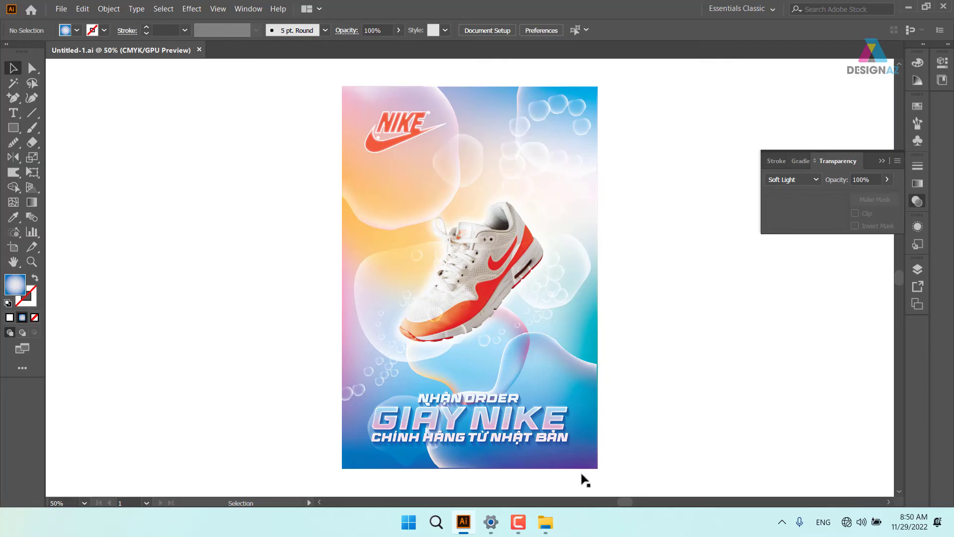
mouse_move(542, 517)
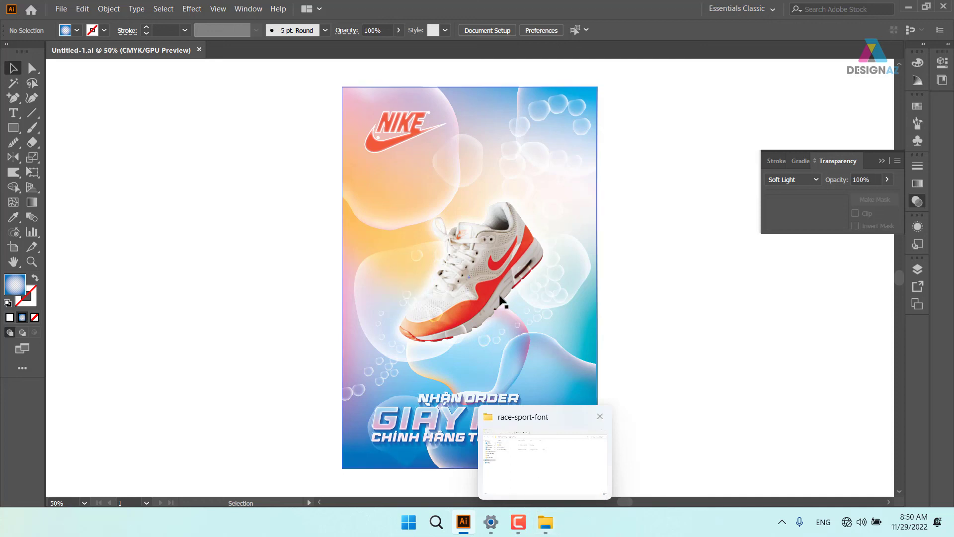